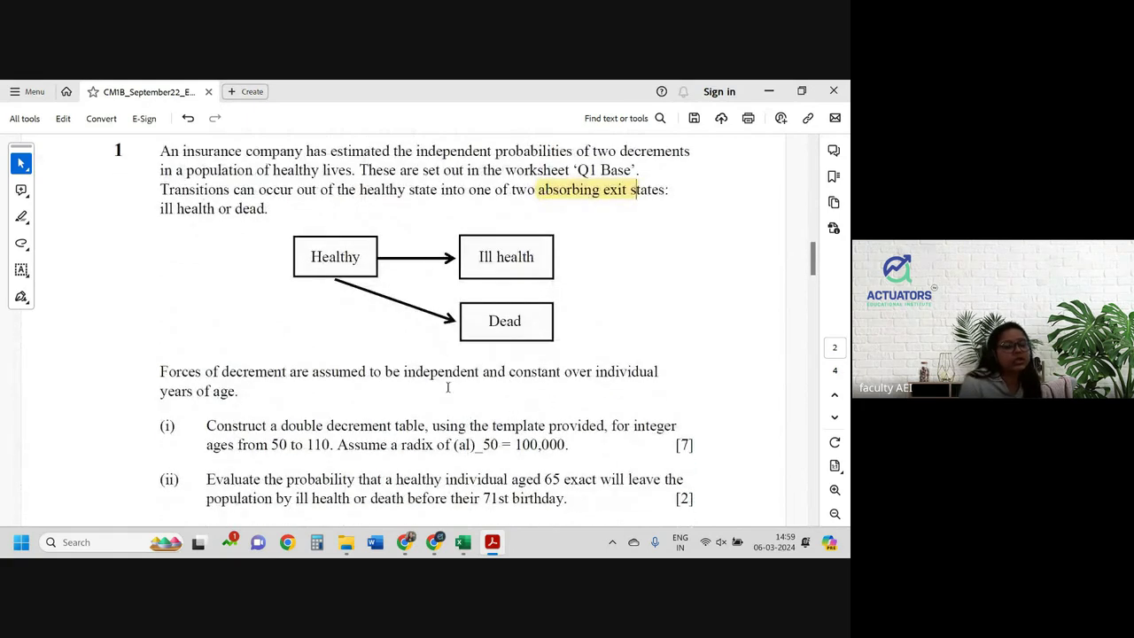
# Step: Read question 1 parts (i) and (ii), switch to the Excel answer workbook and review the rates and policy details on the Q1 Base sheet
pyautogui.scroll(-4, 443, 411)
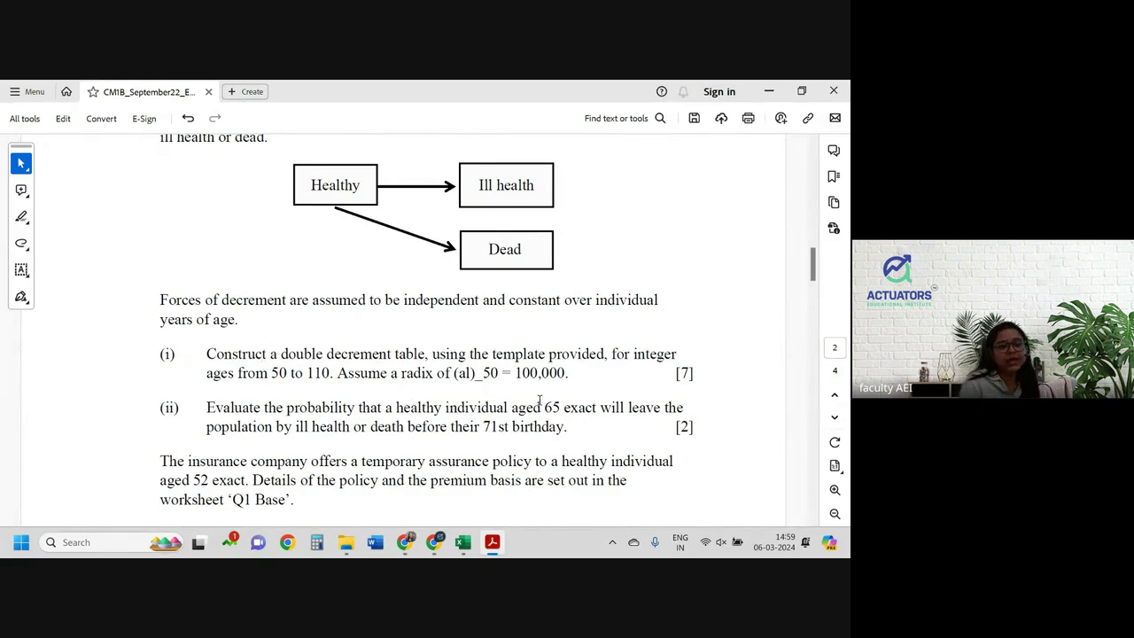
pyautogui.click(463, 543)
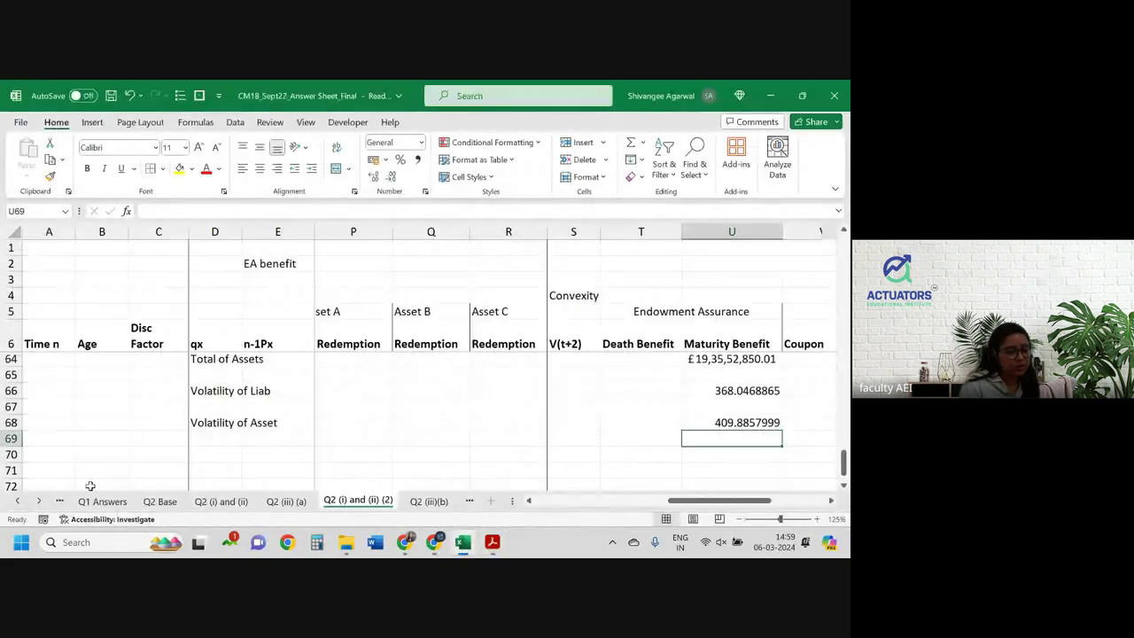
pyautogui.click(19, 501)
pyautogui.click(19, 502)
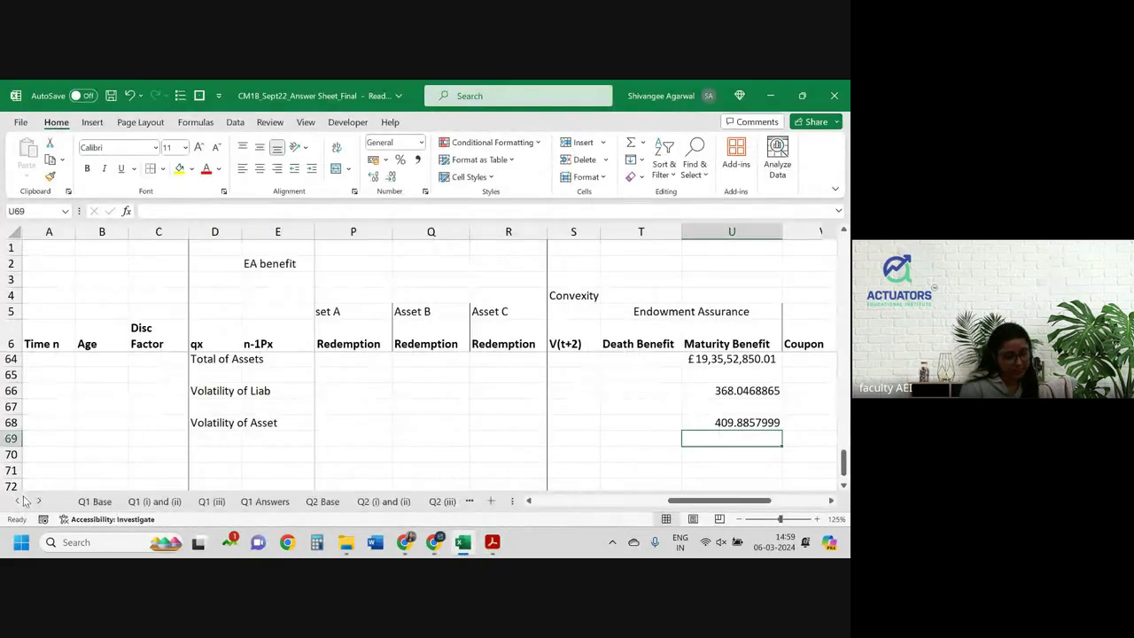
pyautogui.click(99, 503)
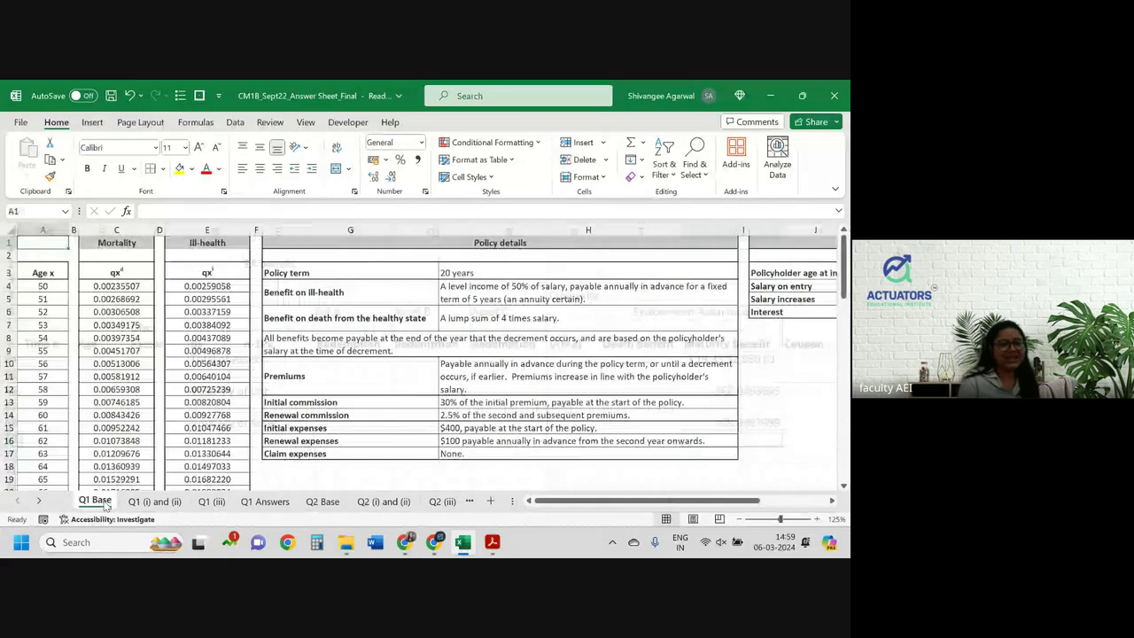
pyautogui.hscroll(5, 392, 359)
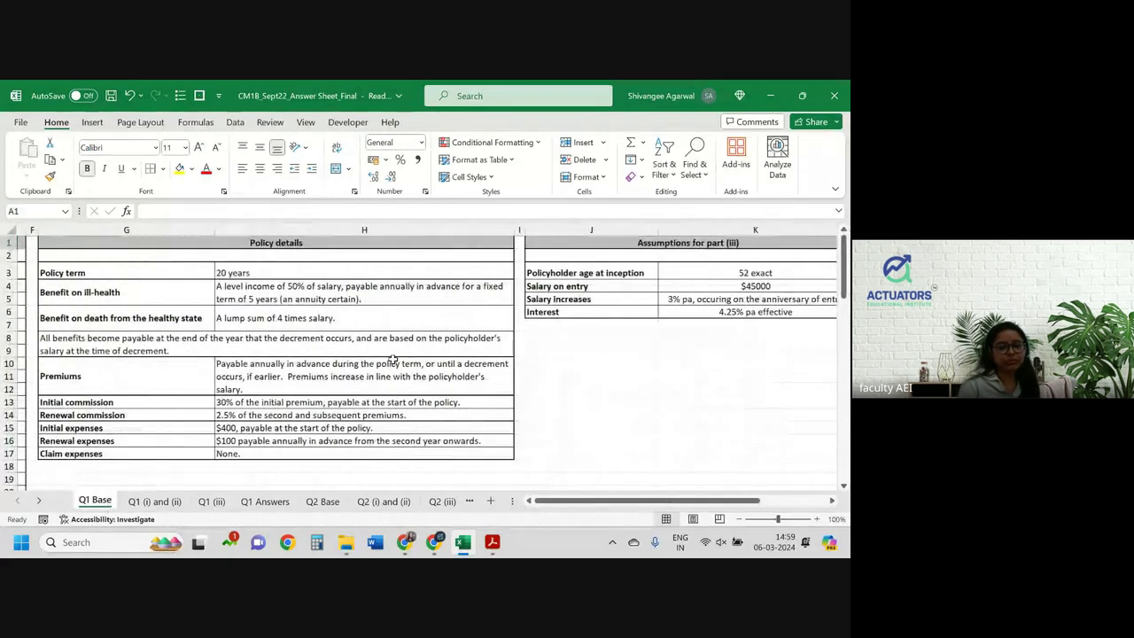
pyautogui.hscroll(-5, 393, 359)
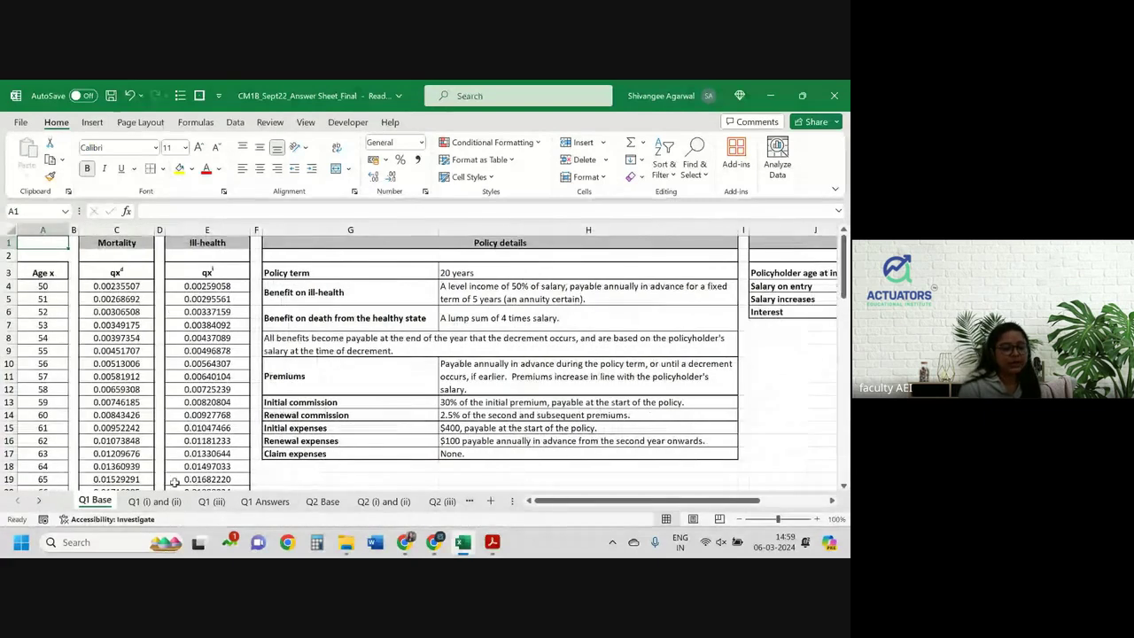
# Step: Open the Q1 (i) and (ii) worksheet and close the accessibility checker
pyautogui.click(145, 518)
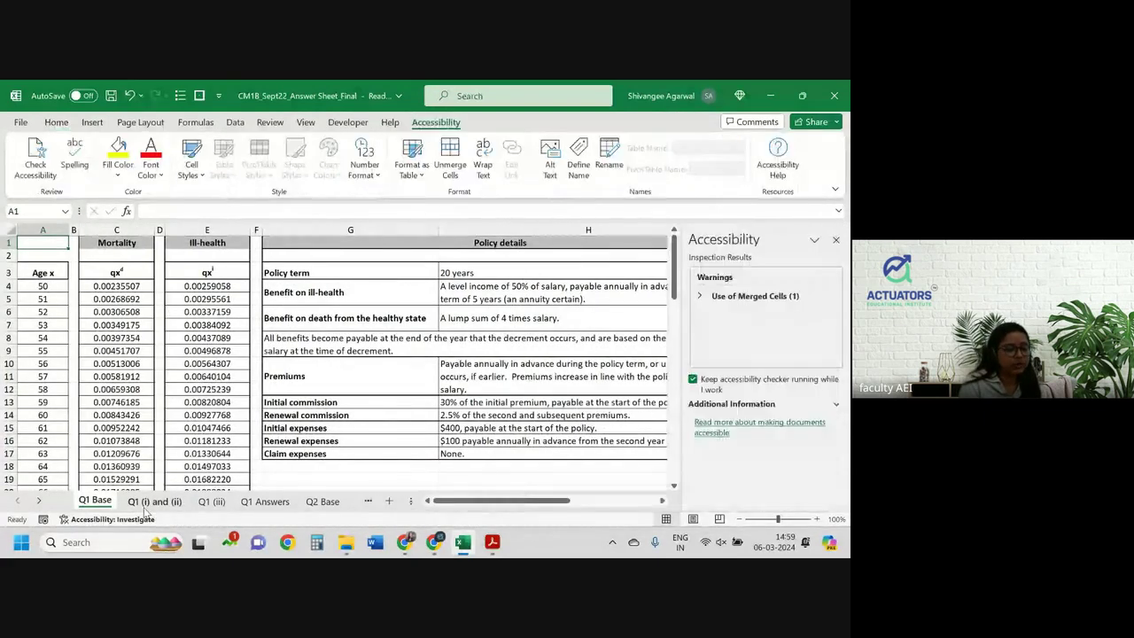
pyautogui.click(151, 502)
pyautogui.click(834, 241)
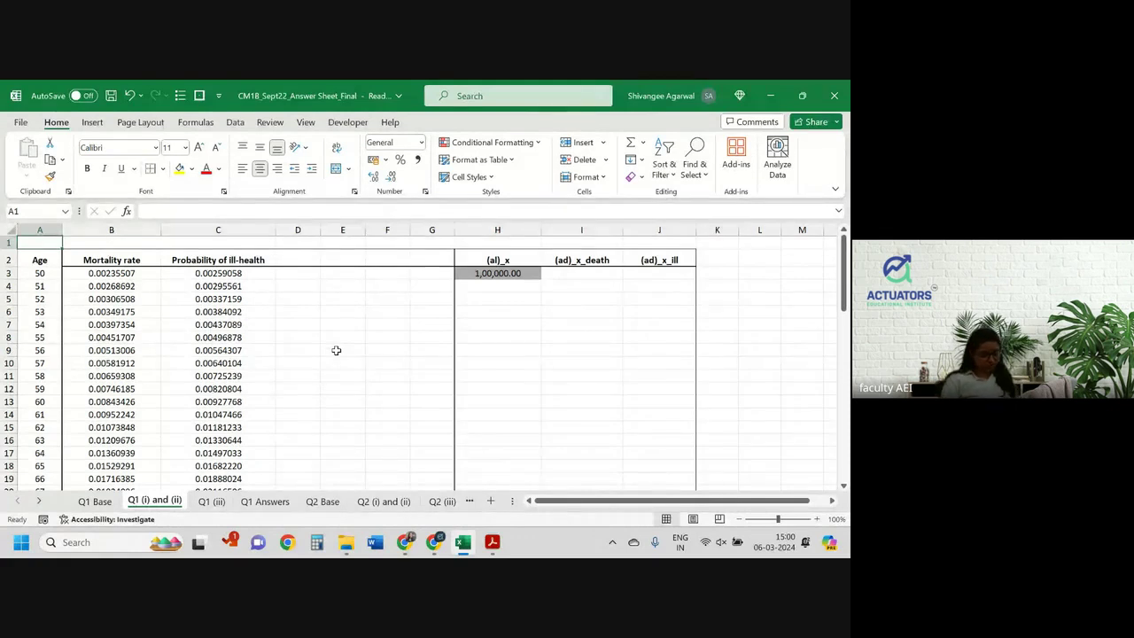
# Step: Enter the header Mux^d in cell D2, beside the Probability of ill-health column
pyautogui.click(299, 262)
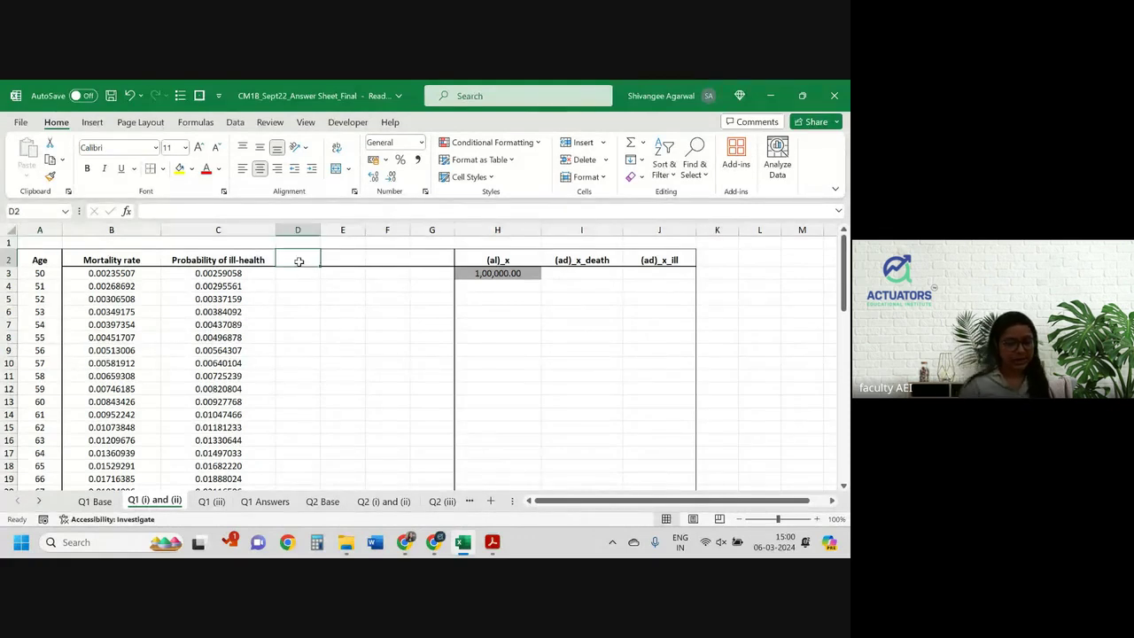
pyautogui.write('M_x')
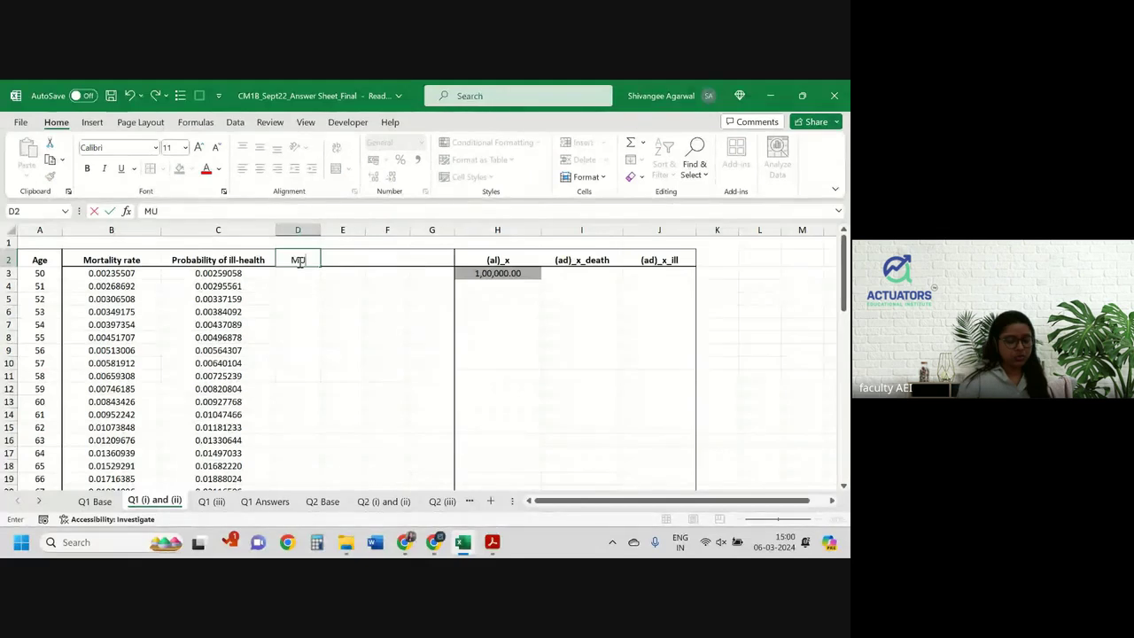
pyautogui.press('Return')
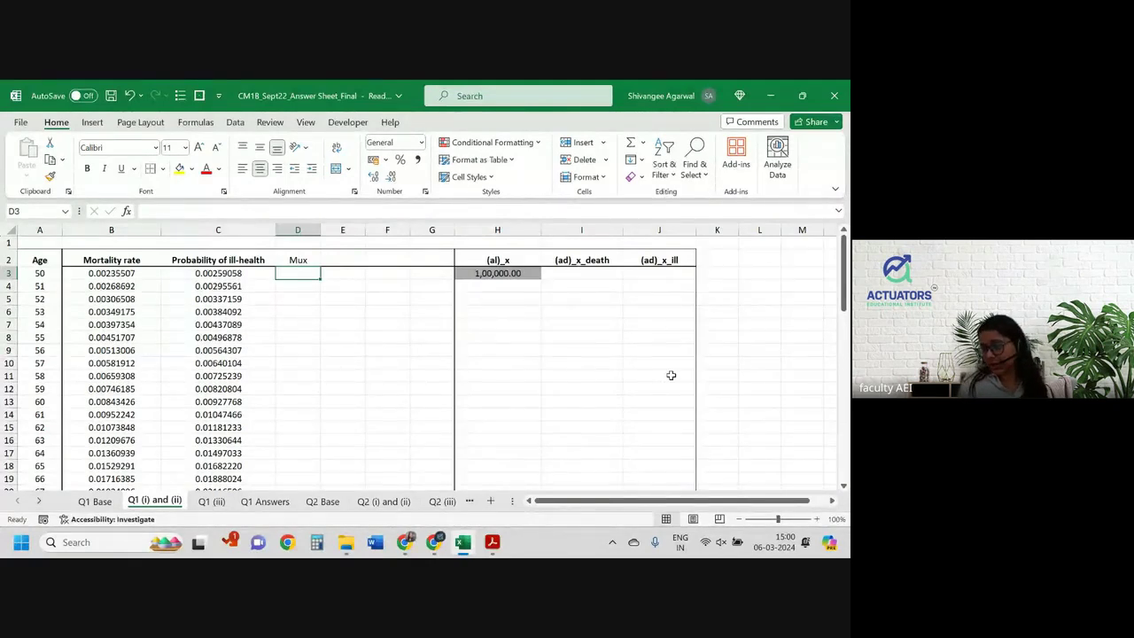
pyautogui.press('Up')
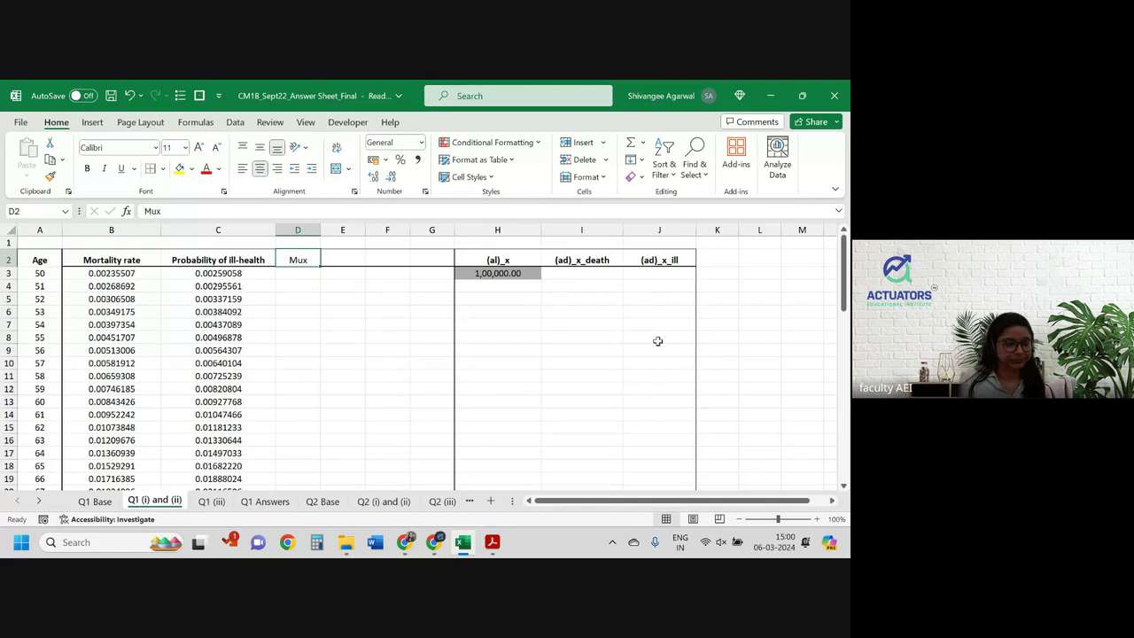
pyautogui.click(186, 208)
pyautogui.write('^d')
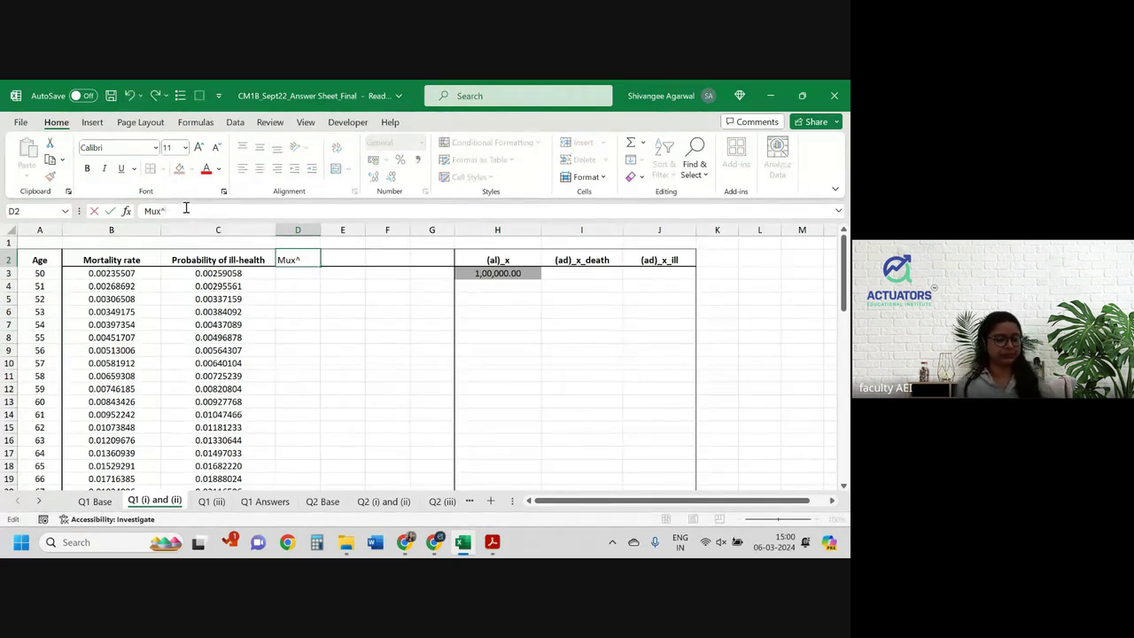
pyautogui.press('Return')
# Step: Enter the formula =-LN(1-B3) in D3 and fill it down the Mux^d column for all ages
pyautogui.write('=ln(')
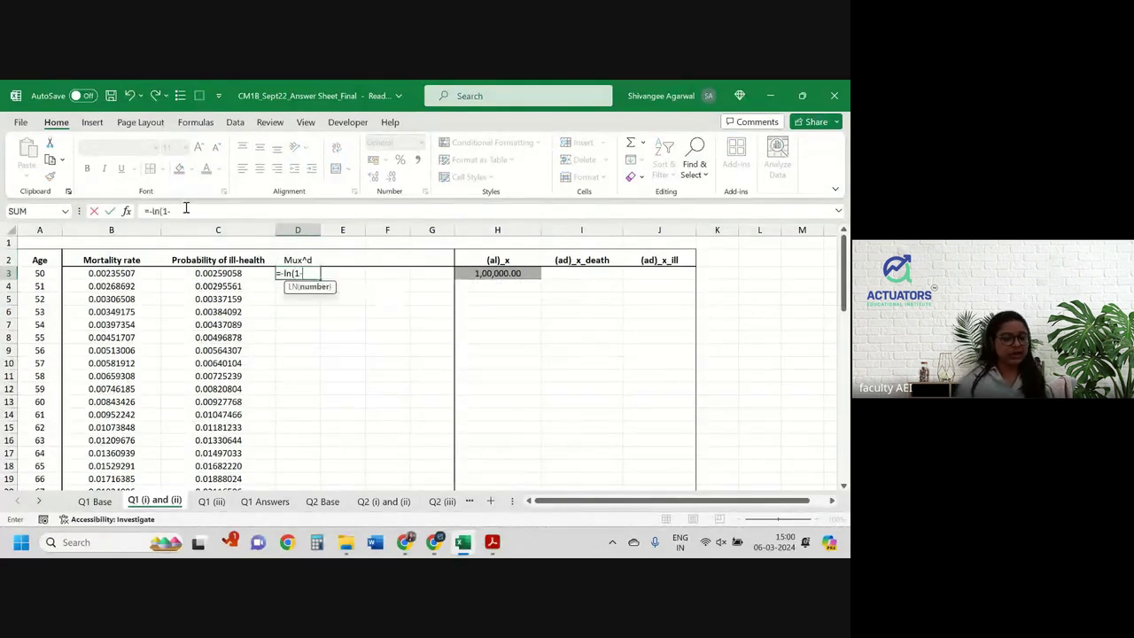
pyautogui.write('1-')
pyautogui.press('Left')
pyautogui.press('Left')
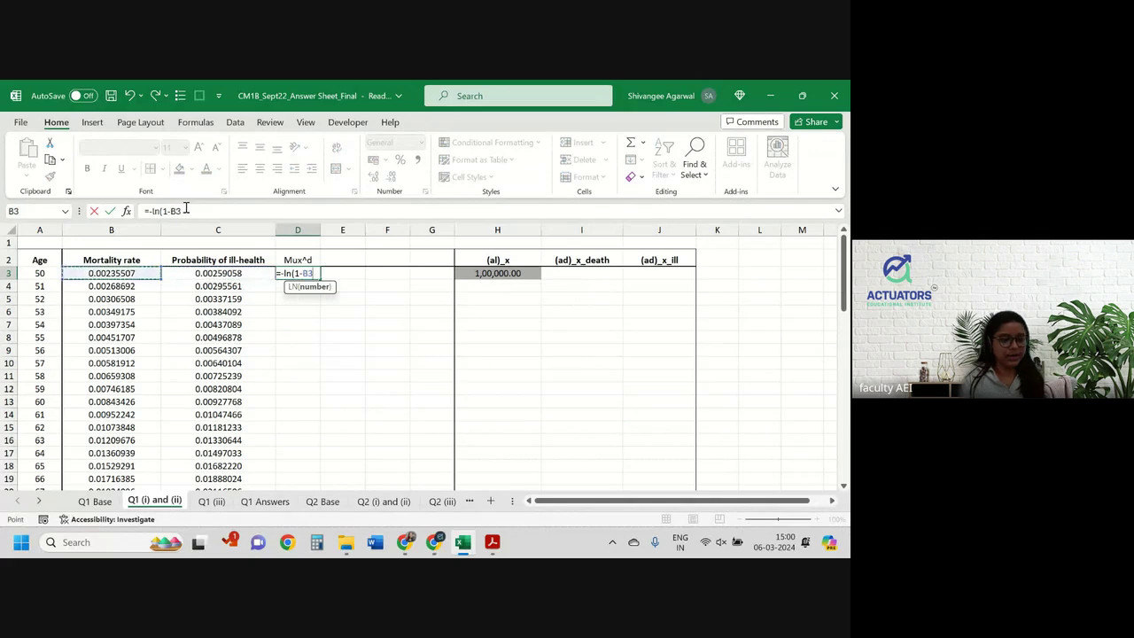
pyautogui.press('Return')
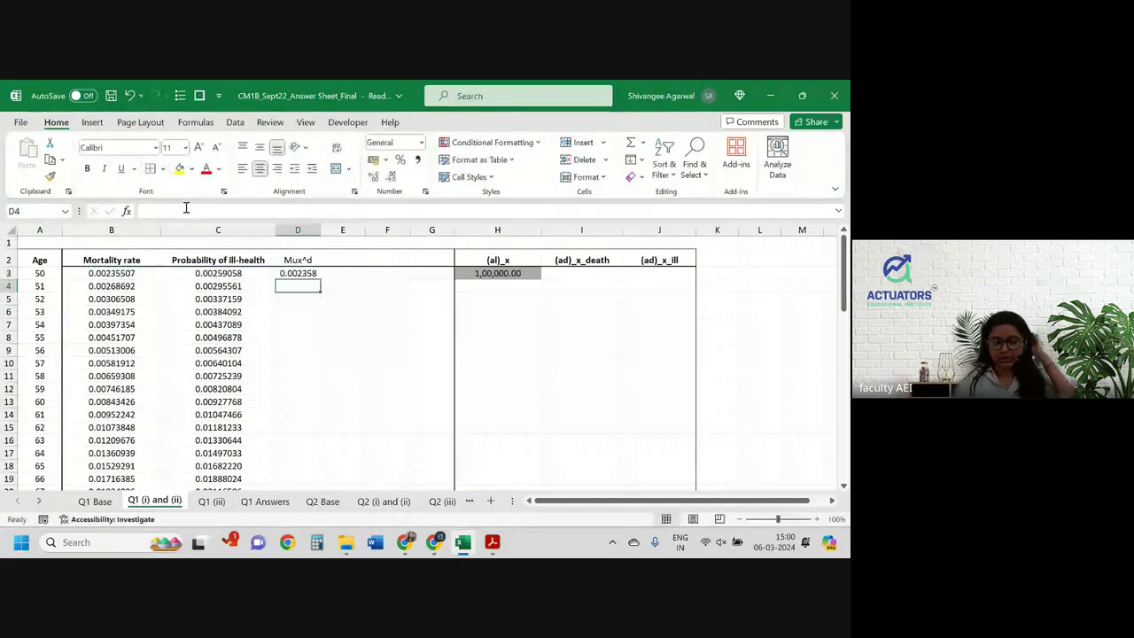
pyautogui.click(310, 273)
pyautogui.doubleClick(320, 282)
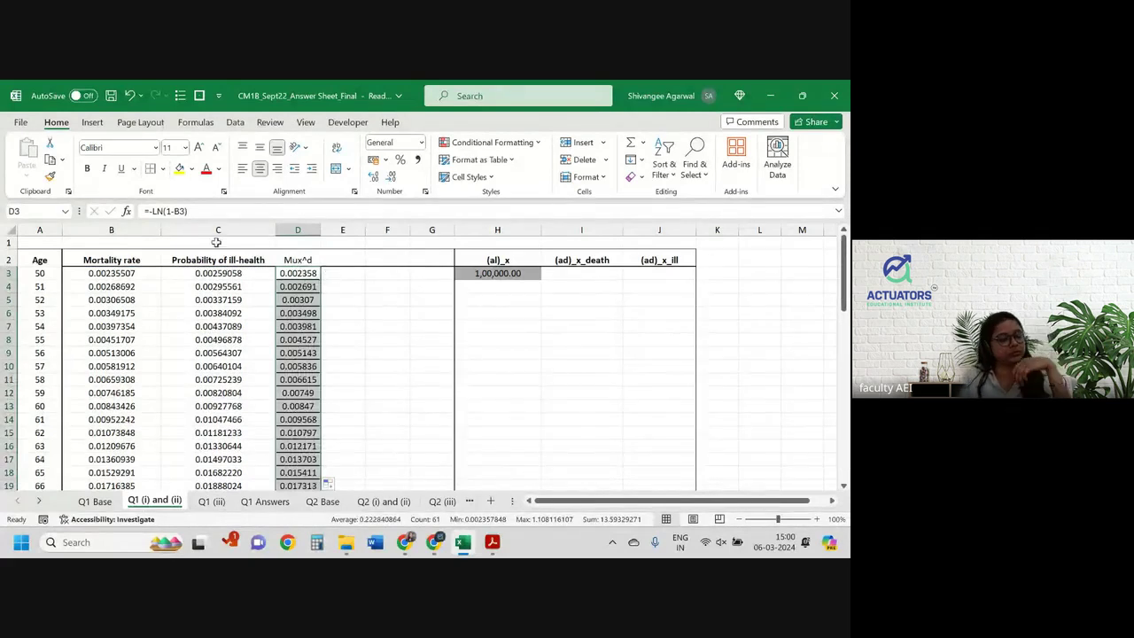
# Step: Remove the borders from the Mux^d values and copy the Probability of ill-health header's formatting onto the Mux^d header
pyautogui.click(163, 168)
pyautogui.click(183, 286)
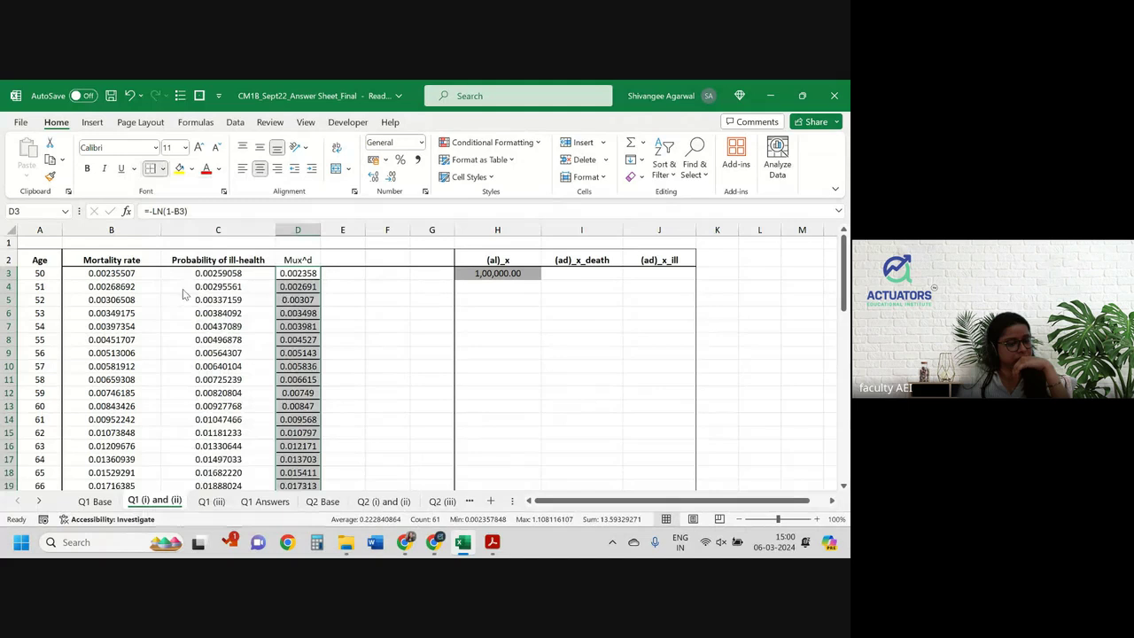
pyautogui.click(330, 284)
pyautogui.click(233, 276)
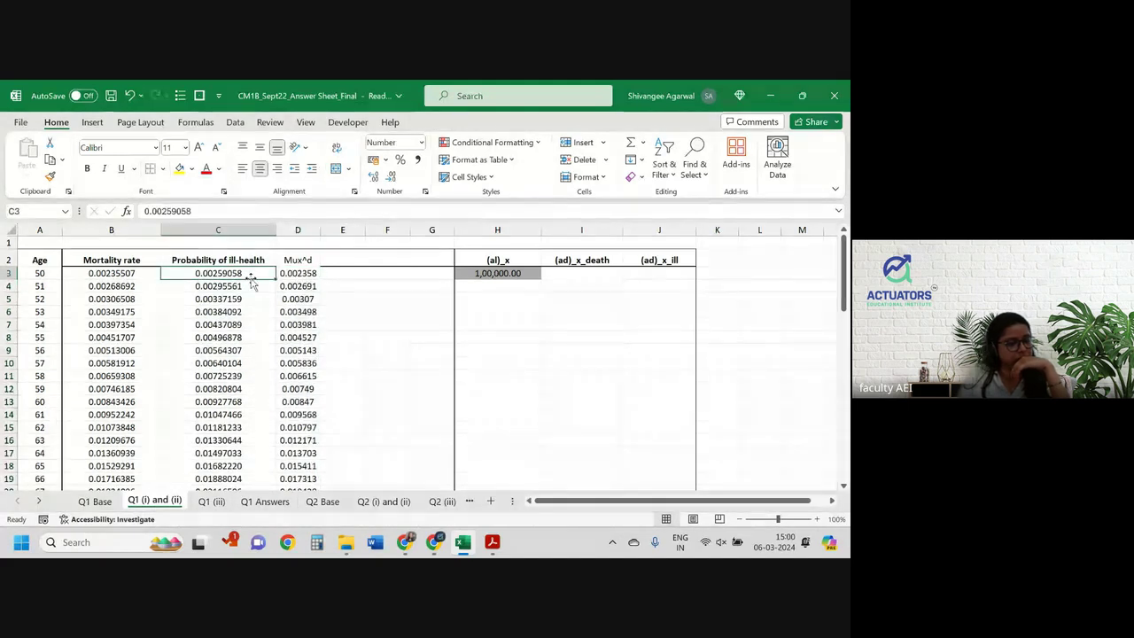
pyautogui.click(222, 259)
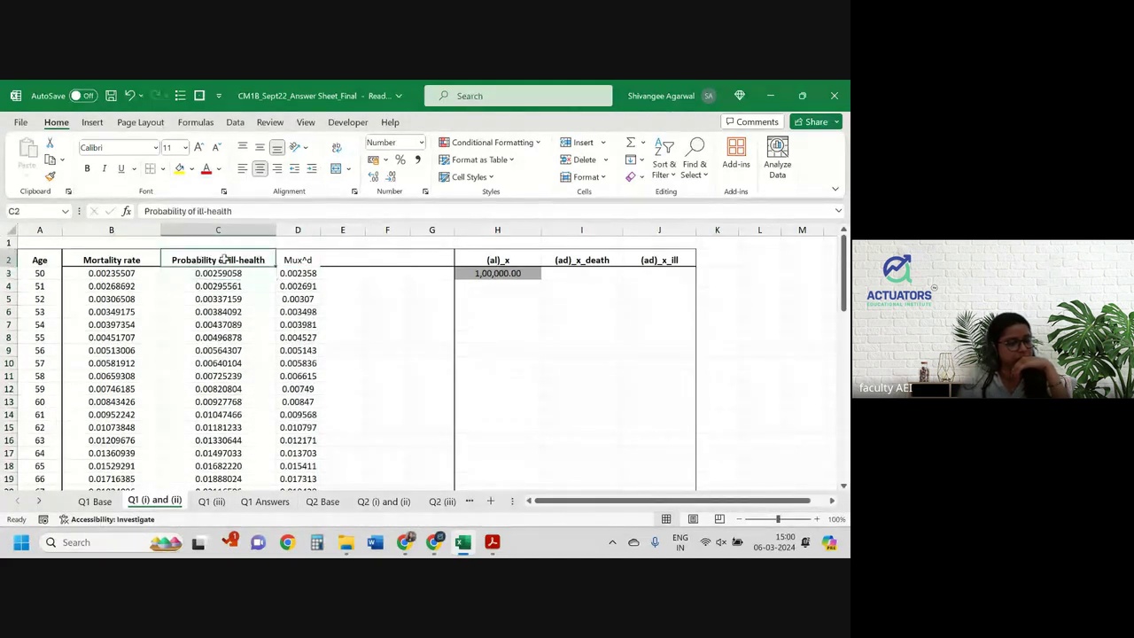
pyautogui.click(49, 175)
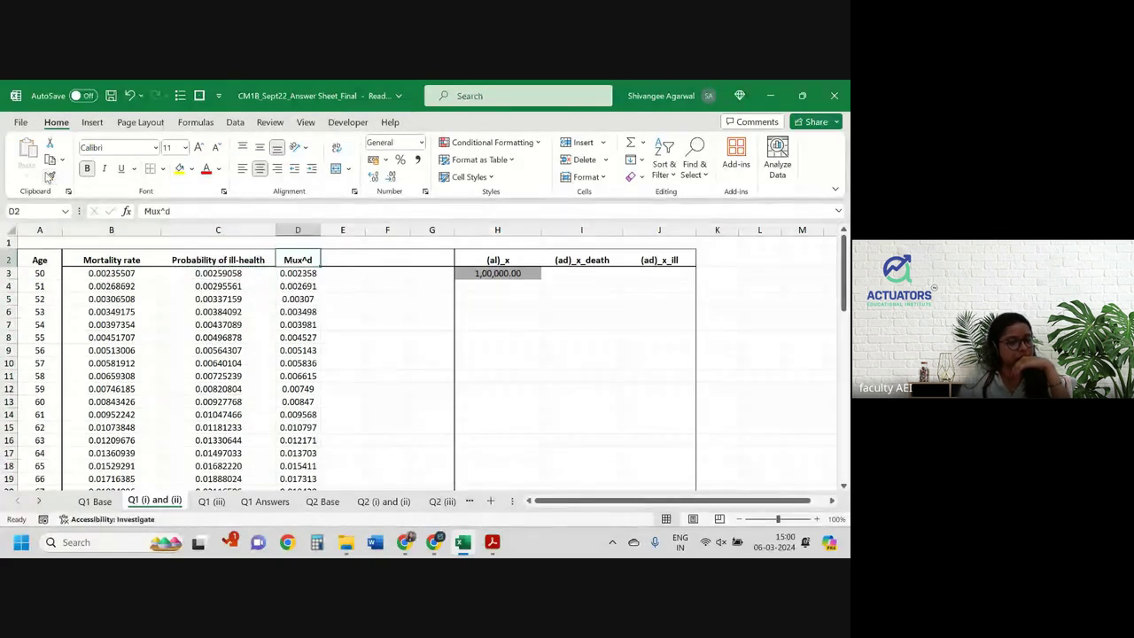
# Step: Enter the header mux^i in cell E2, beside Mux^d
pyautogui.press('Right')
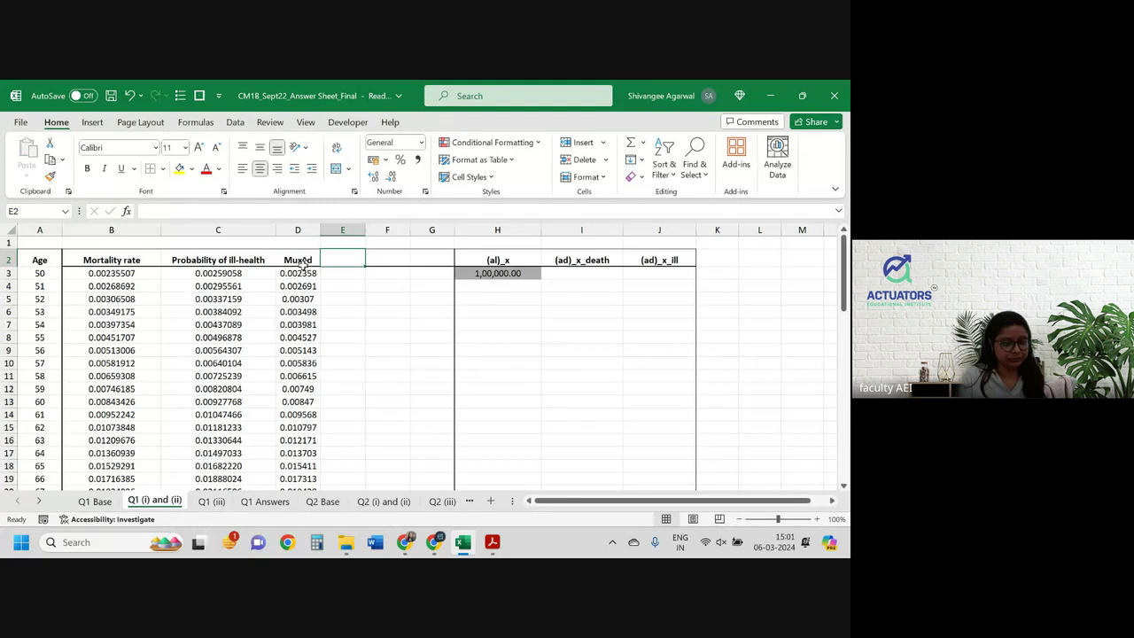
pyautogui.write('m')
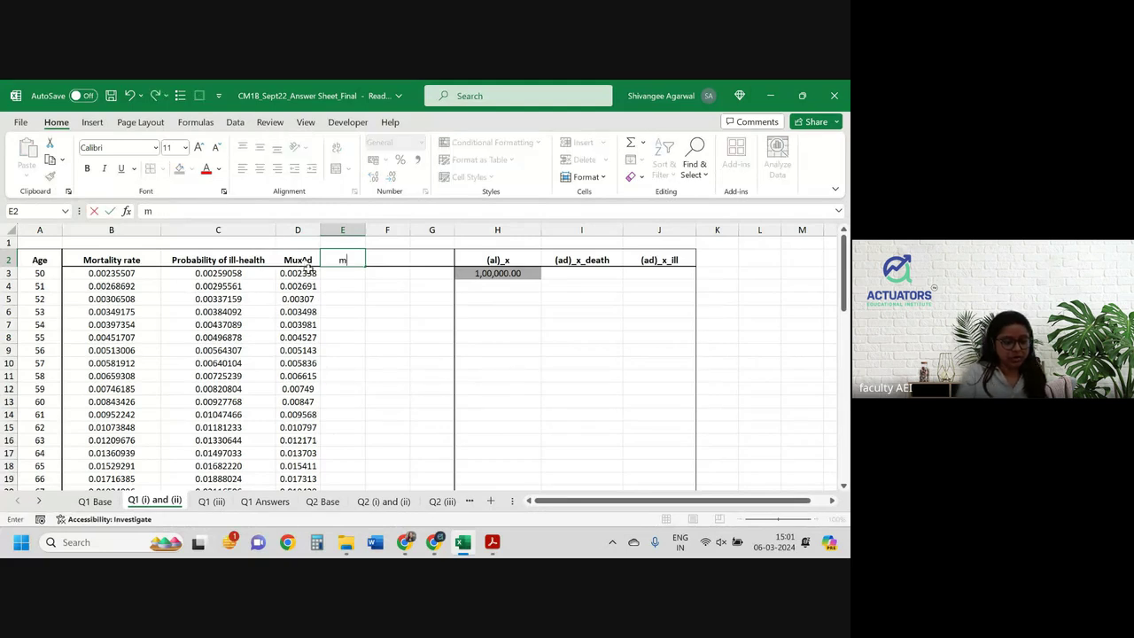
pyautogui.write('ux')
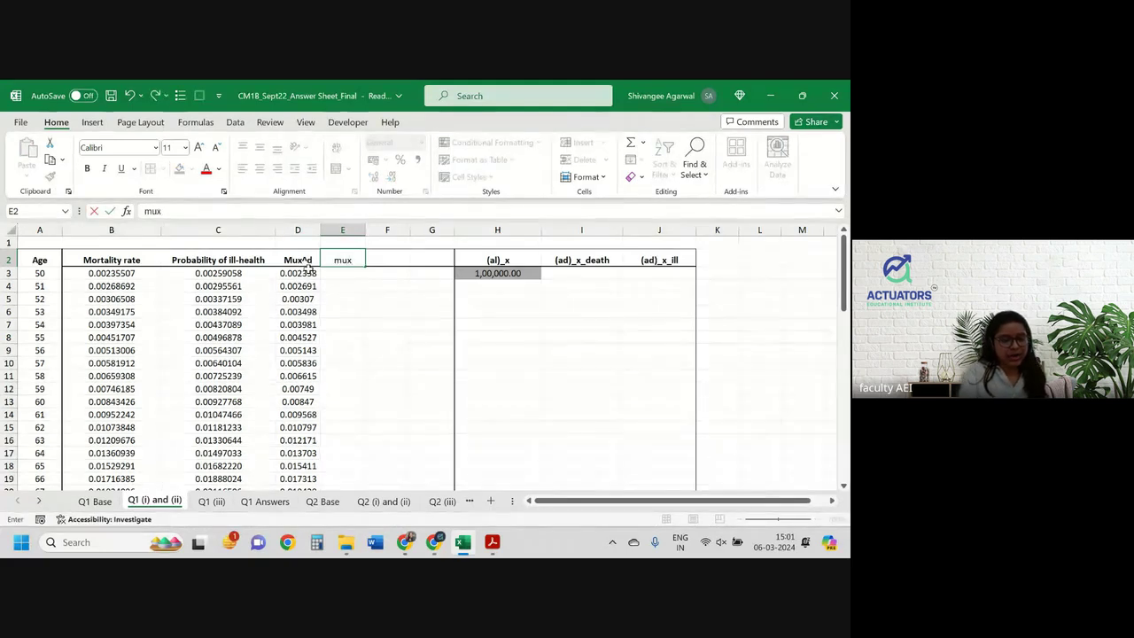
pyautogui.write('^i')
pyautogui.press('Return')
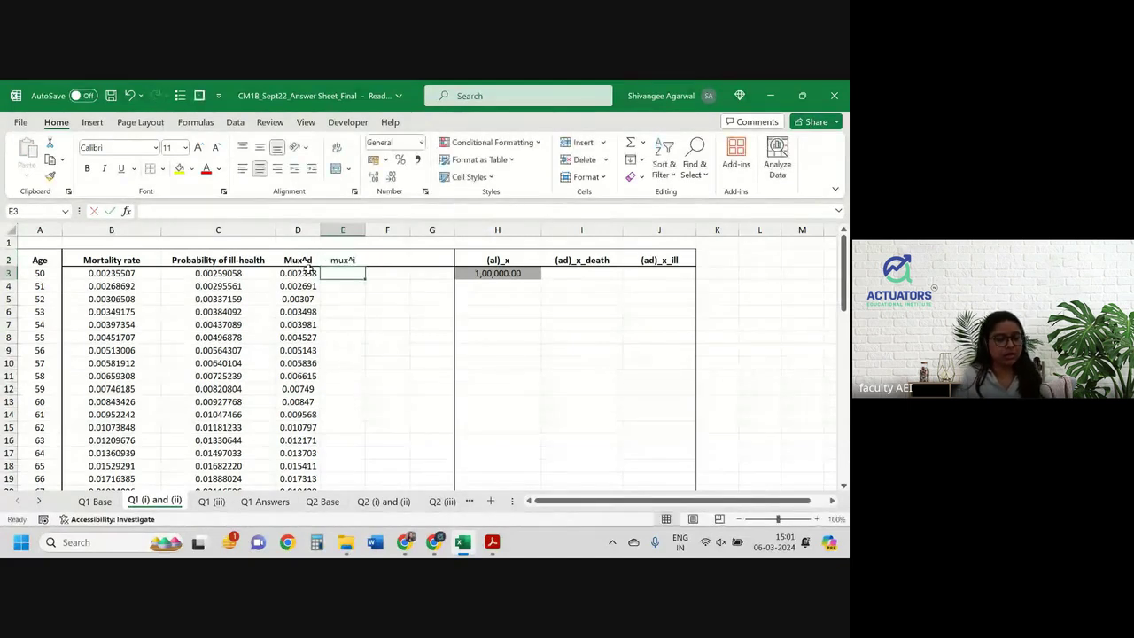
# Step: Copy the D3 formula across to E3 as =-LN(1-C3) and fill it down the mux^i column for all ages
pyautogui.click(301, 274)
pyautogui.moveTo(320, 279); pyautogui.dragTo(372, 278)
pyautogui.click(341, 275)
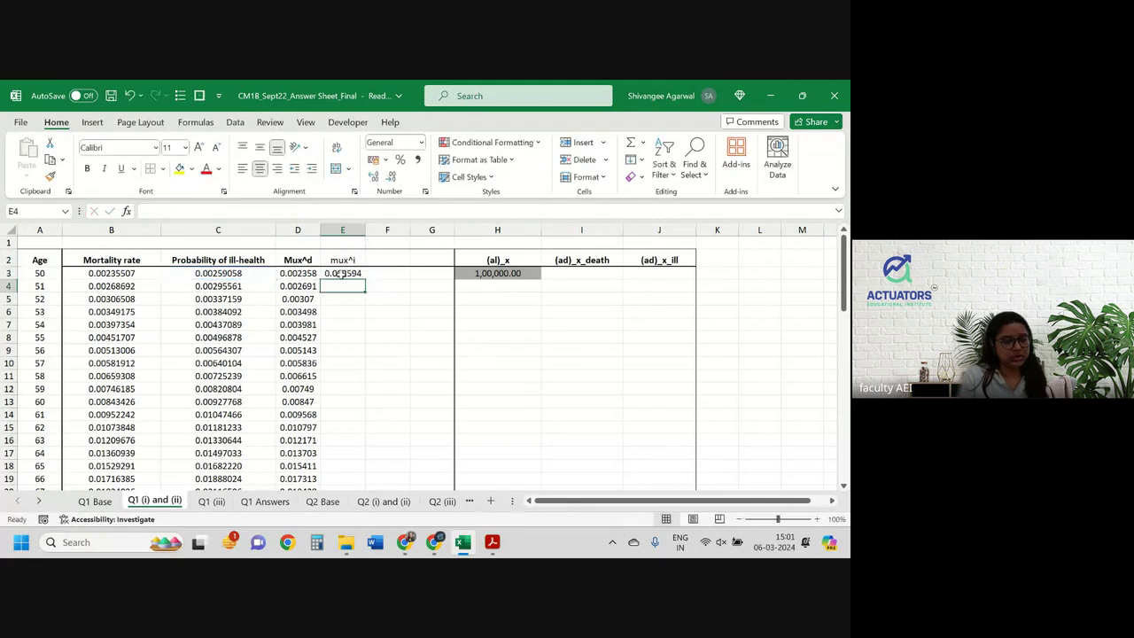
pyautogui.doubleClick(366, 278)
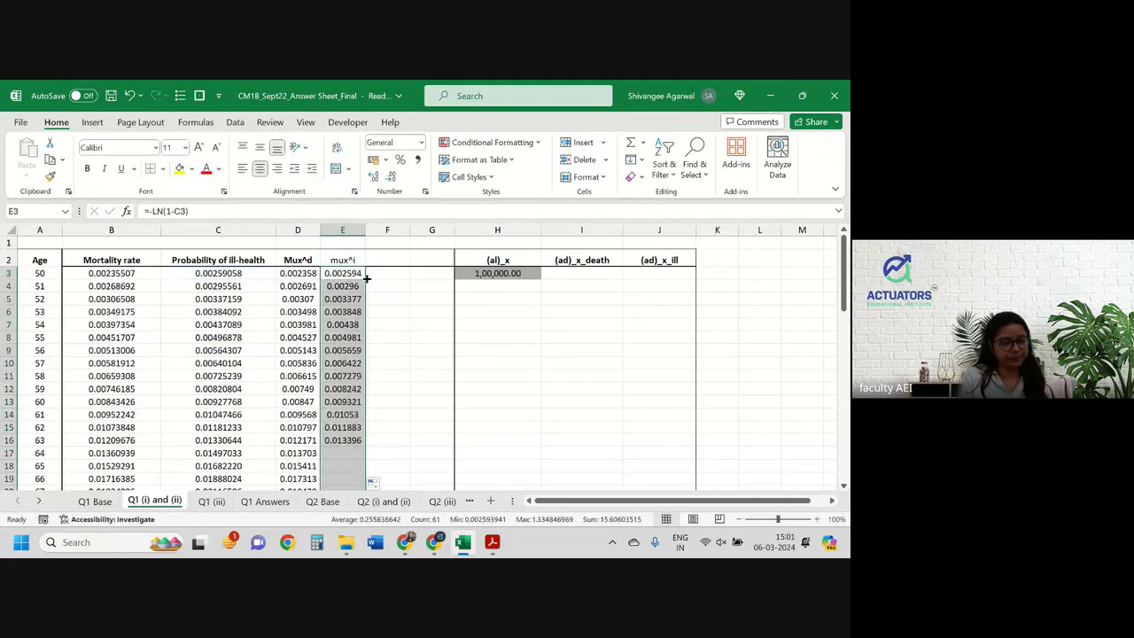
# Step: Show the age 51 mux^i value in E4 with six decimal places
pyautogui.click(346, 324)
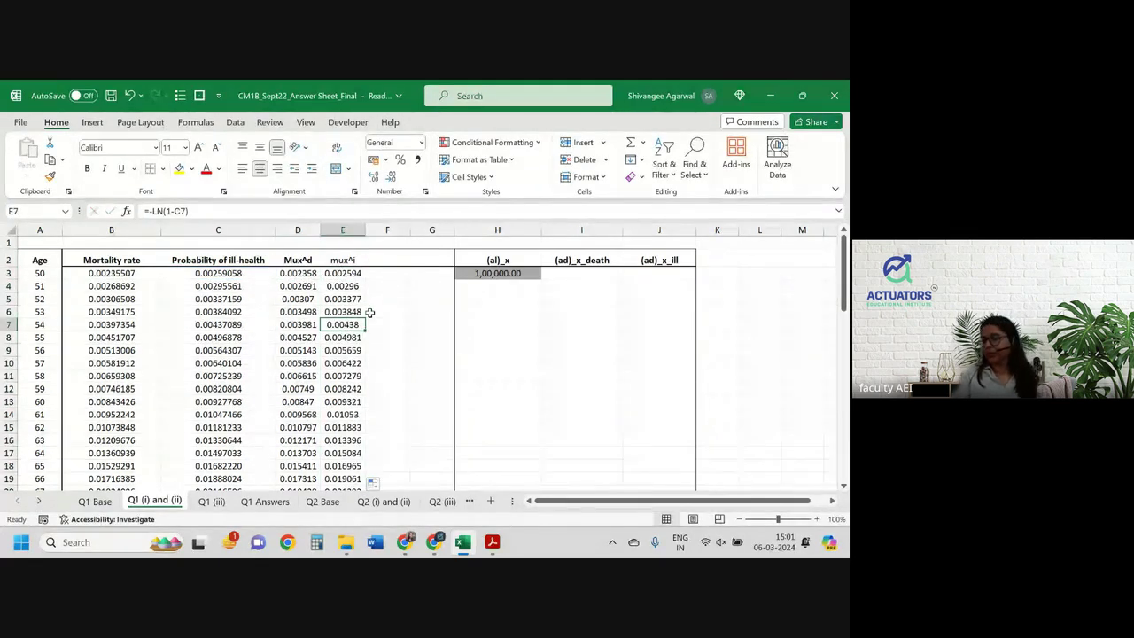
pyautogui.press('Up')
pyautogui.press('Up')
pyautogui.press('Up')
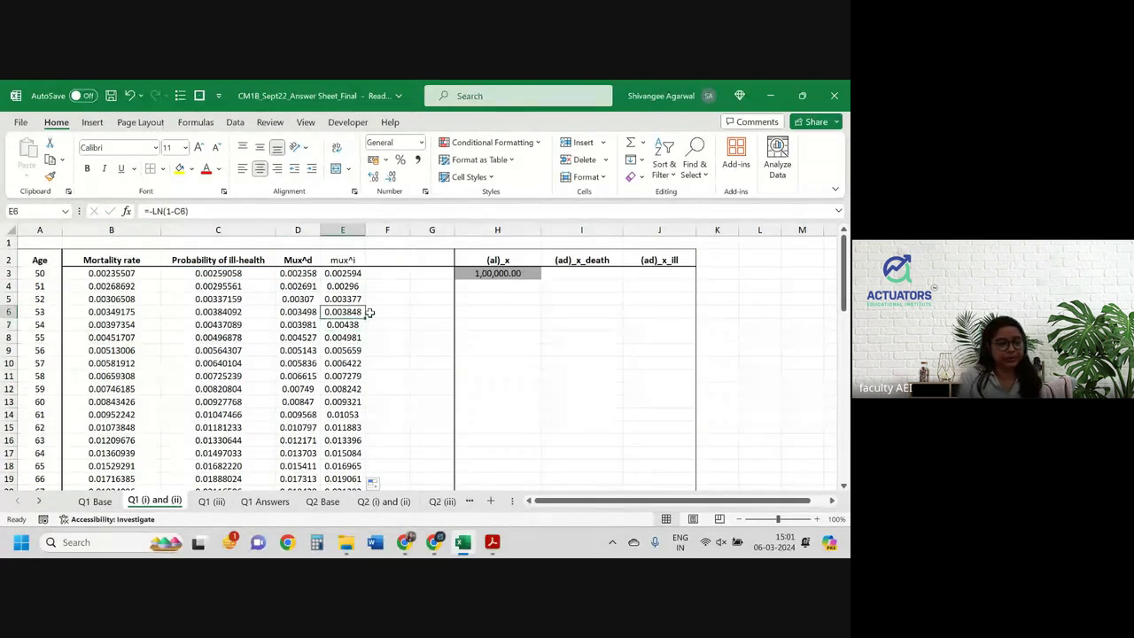
pyautogui.click(373, 178)
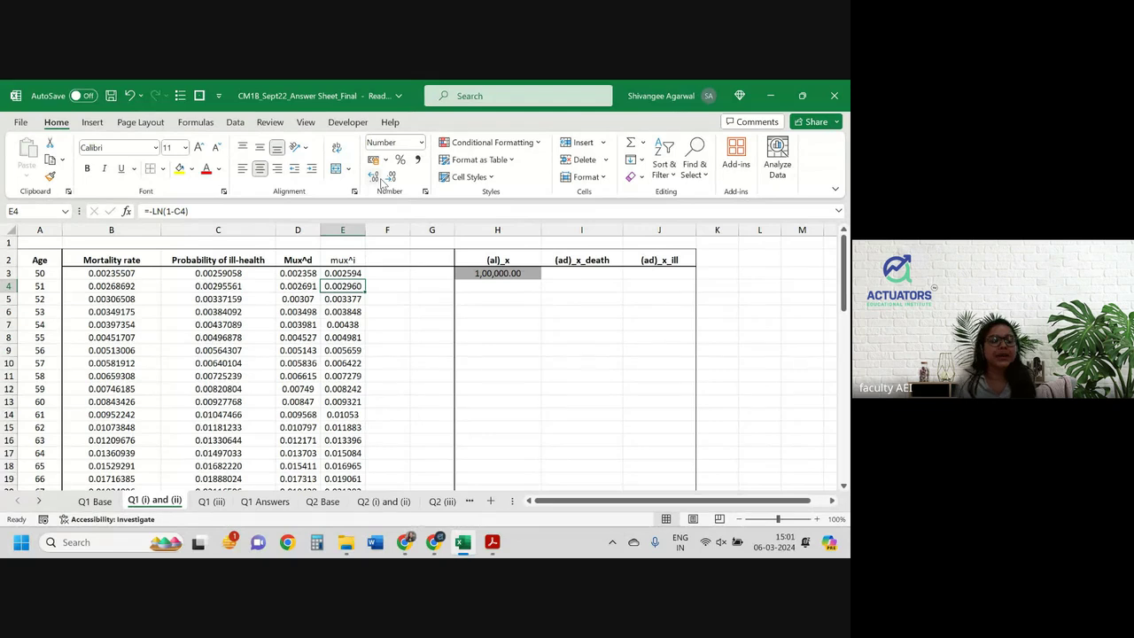
# Step: Enter the header (aq)x^d in cell F2, beside mux^i
pyautogui.click(391, 261)
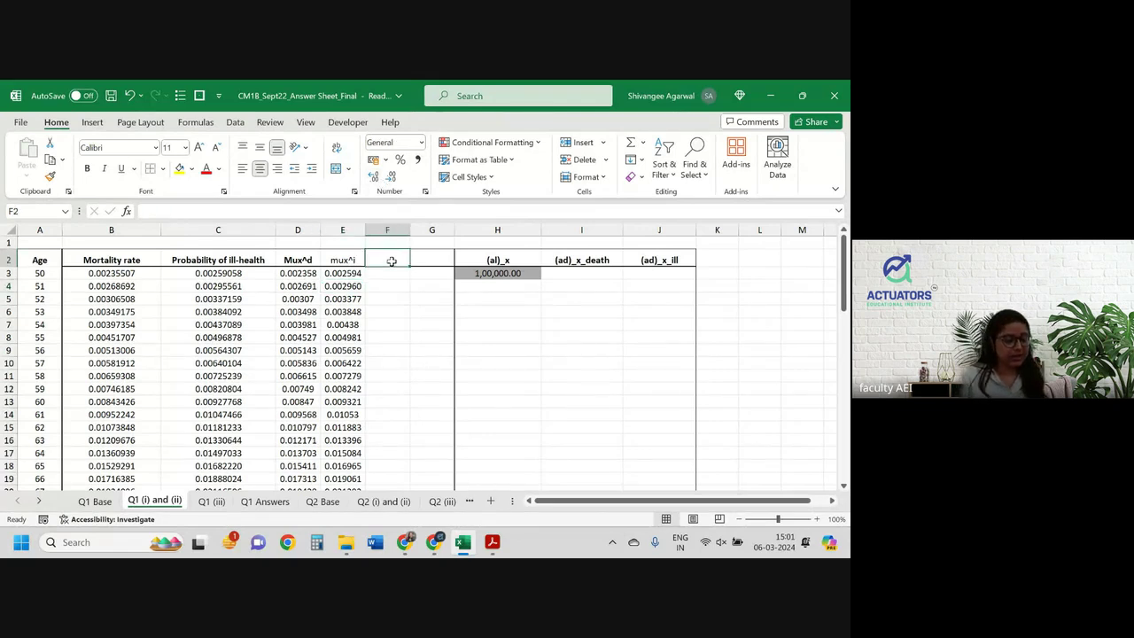
pyautogui.write('(aq)')
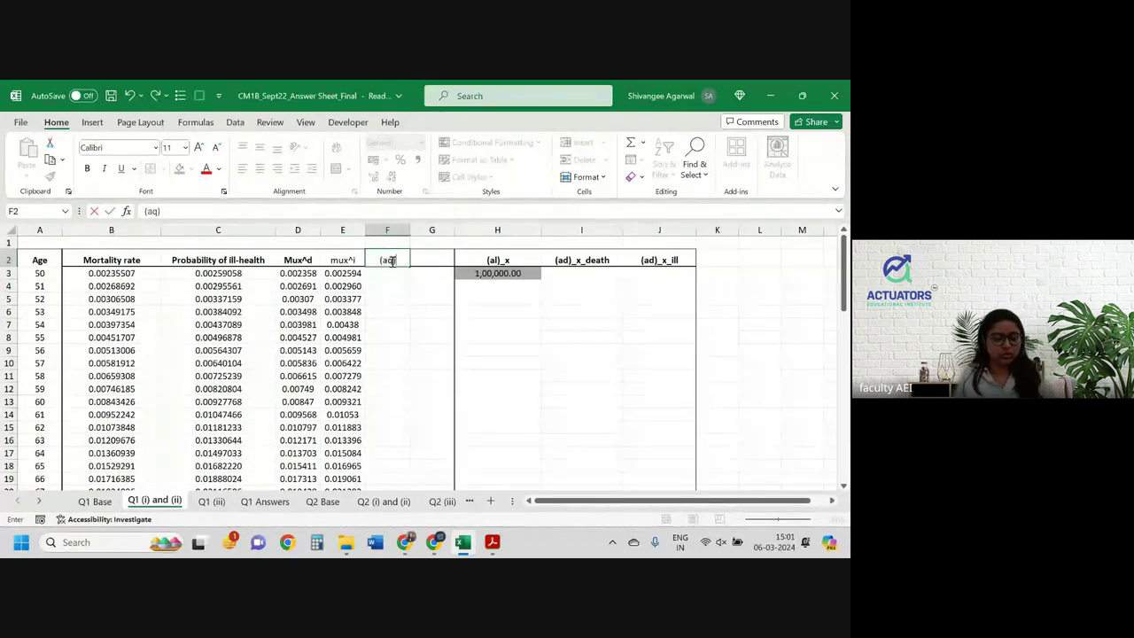
pyautogui.write('x^d')
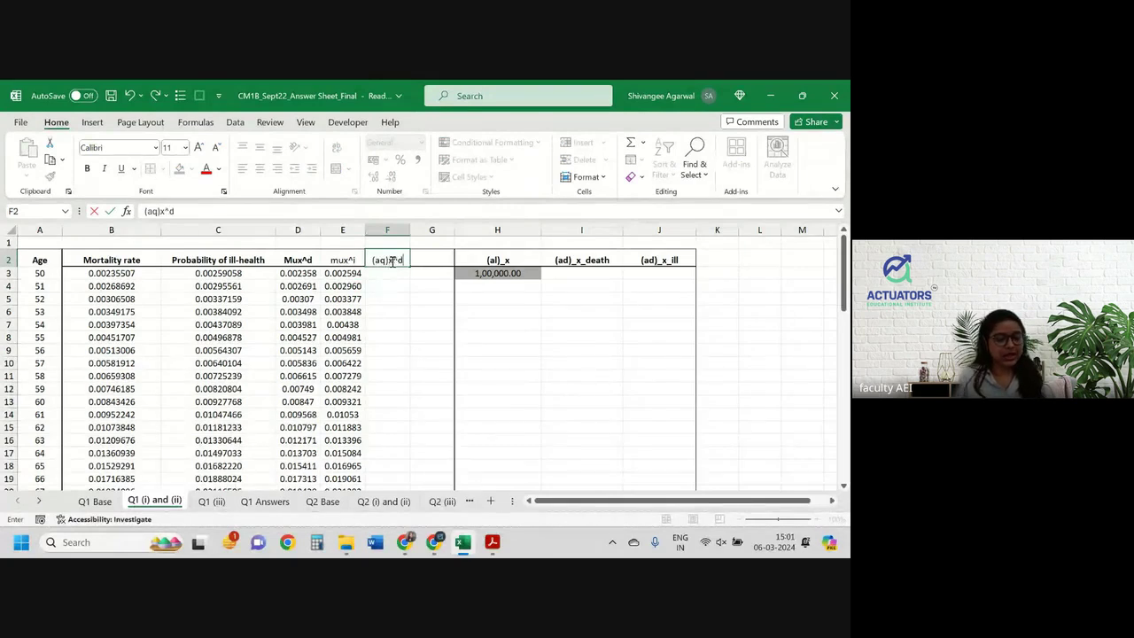
pyautogui.hotkey('ctrl', 'Return')
# Step: Copy the (aq)x^d header from F2 into G2 and append an i so it reads (aq)x^di
pyautogui.hotkey('ctrl', 'c')
pyautogui.click(431, 260)
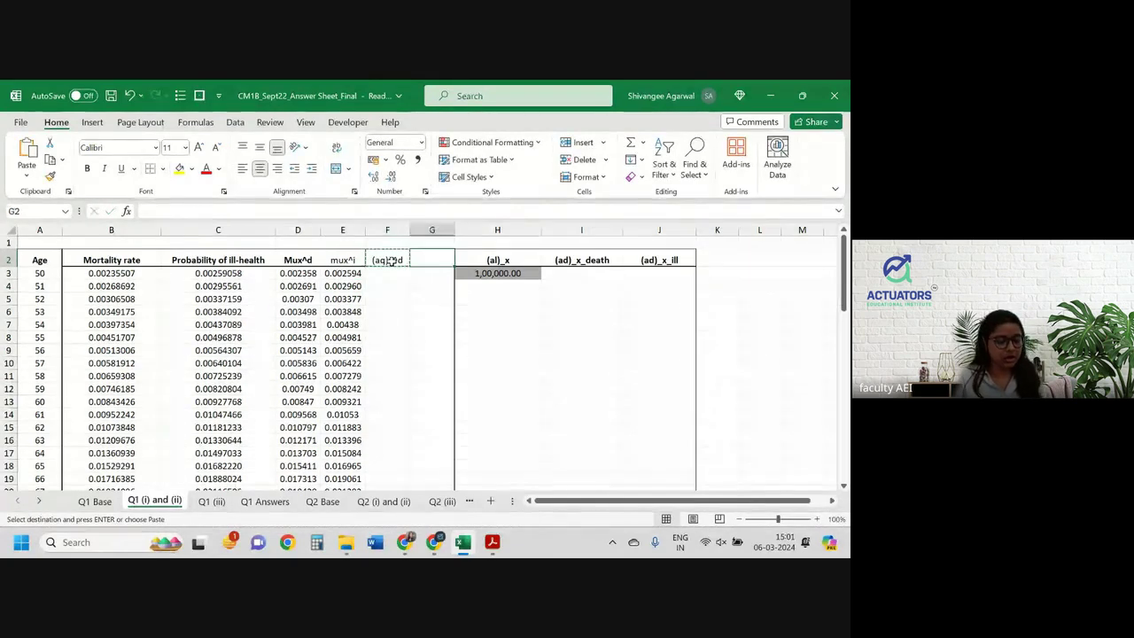
pyautogui.hotkey('ctrl', 'v')
pyautogui.doubleClick(431, 260)
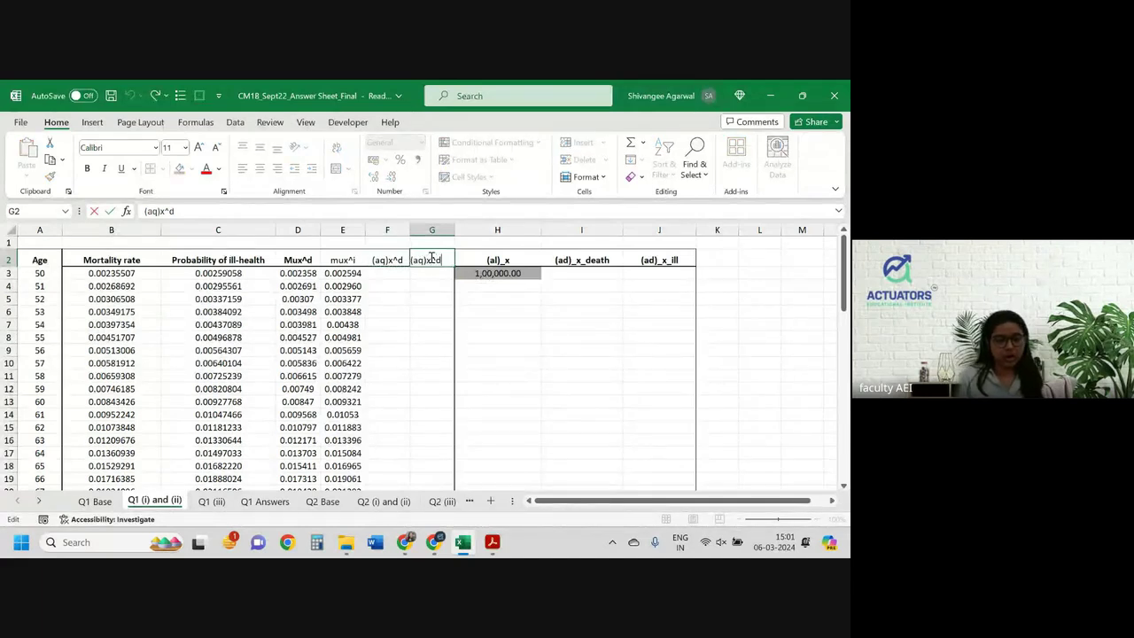
pyautogui.write('i')
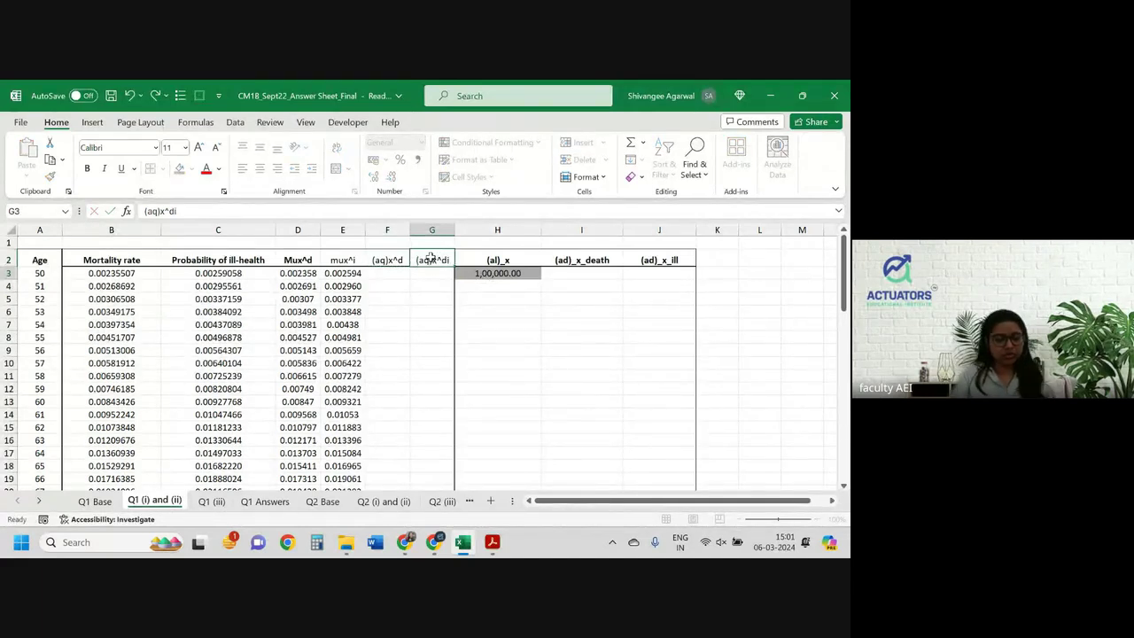
pyautogui.press('Return')
pyautogui.click(401, 259)
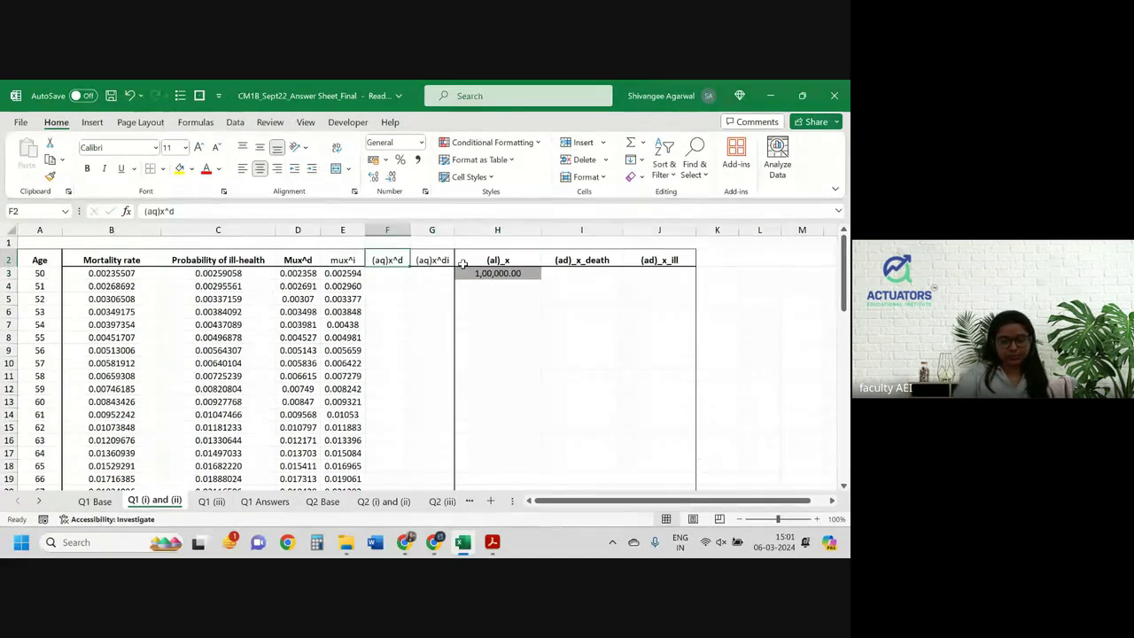
pyautogui.press('Delete')
pyautogui.press('Right')
pyautogui.press('Delete')
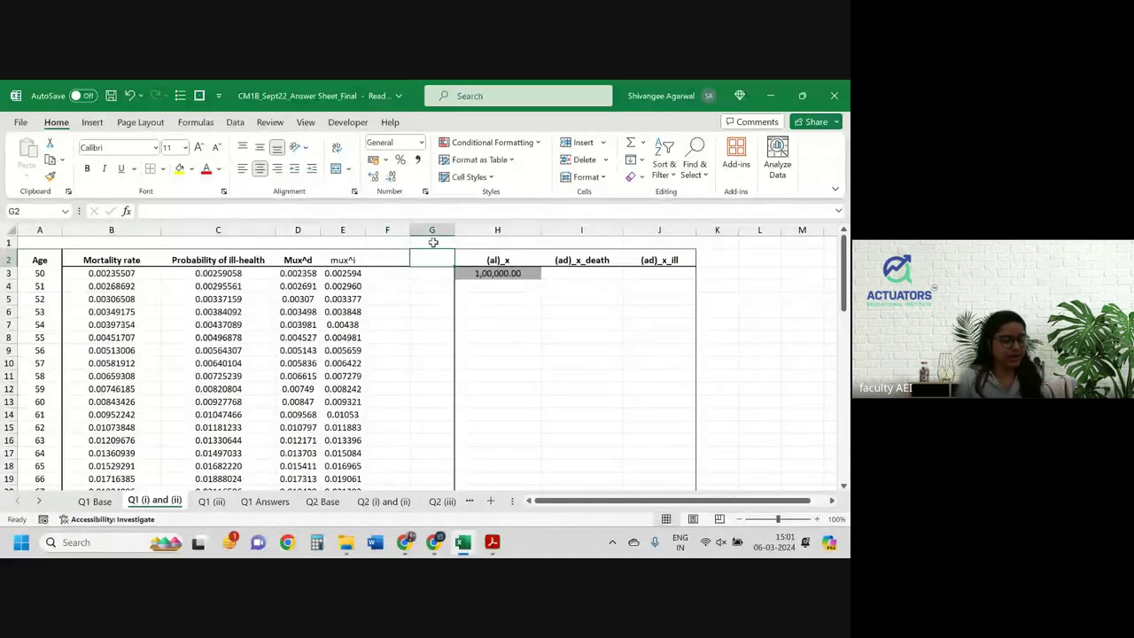
pyautogui.hotkey('ctrl', 'z')
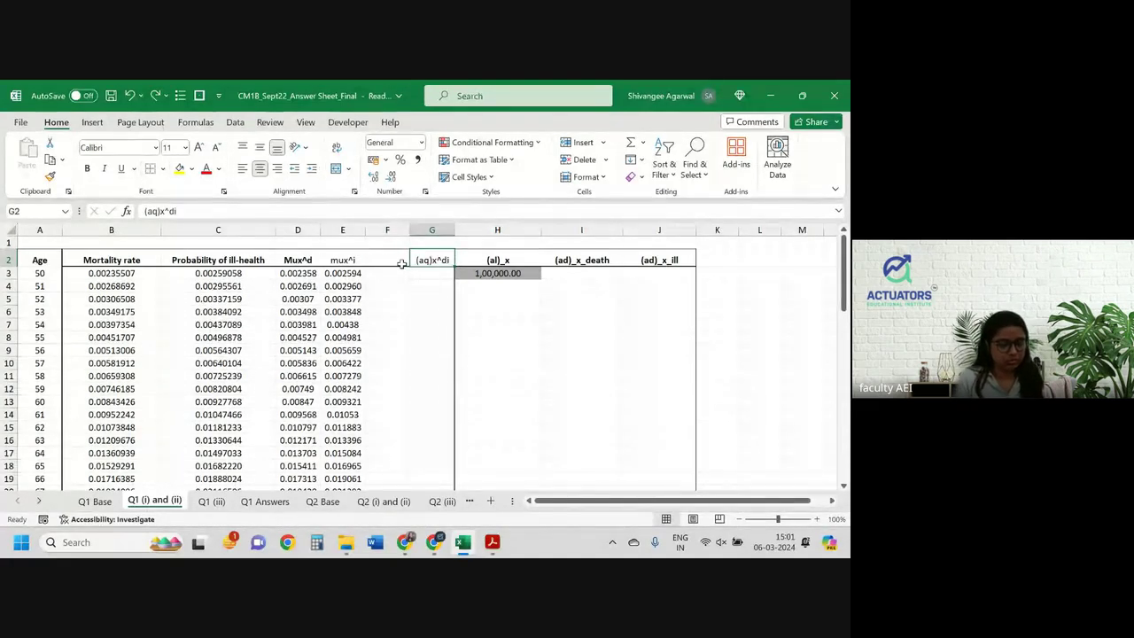
pyautogui.hotkey('ctrl', 'z')
# Step: Correct the header in G2 to (aq)x^i
pyautogui.doubleClick(431, 257)
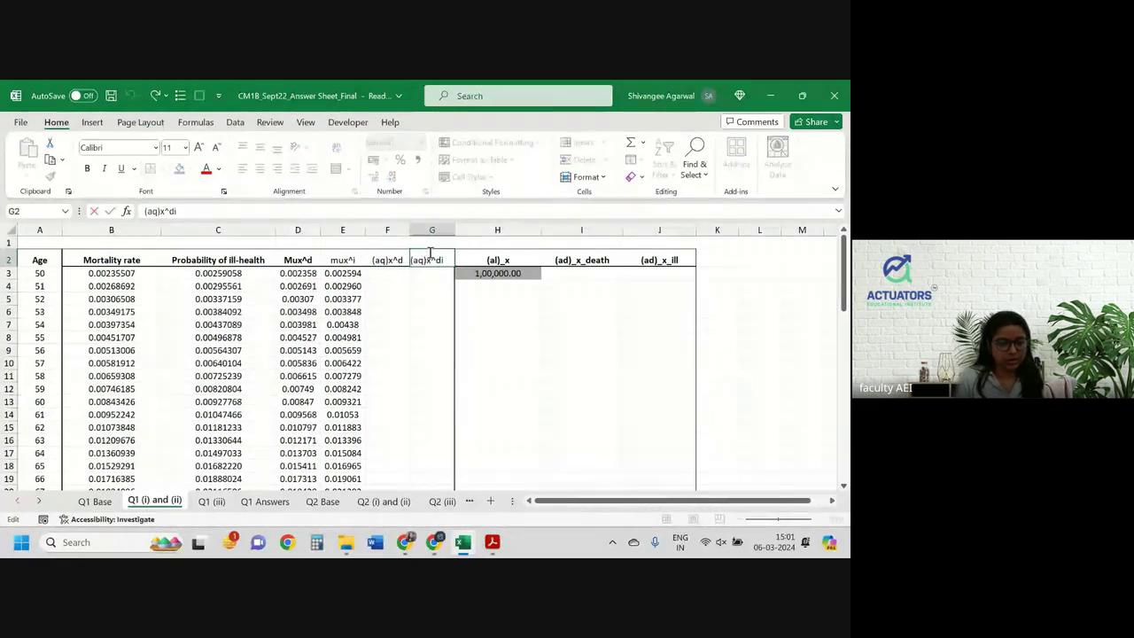
pyautogui.press('BackSpace')
pyautogui.press('Return')
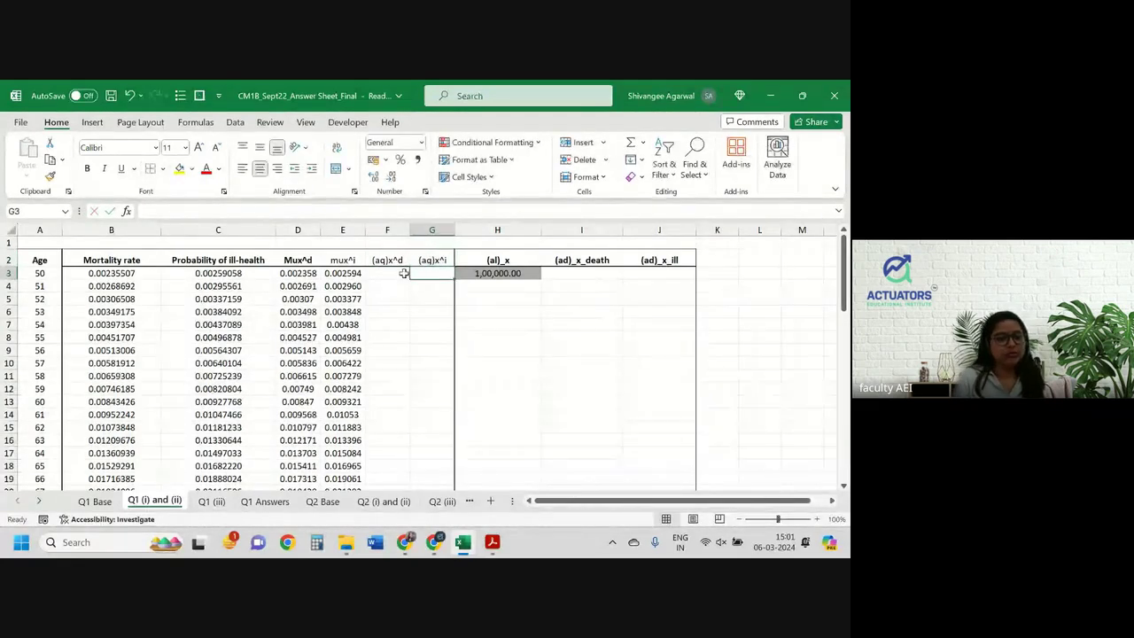
# Step: Begin the age 50 (aq)x^d formula in F3 with =D3/(D3+E3)*(1-
pyautogui.click(395, 277)
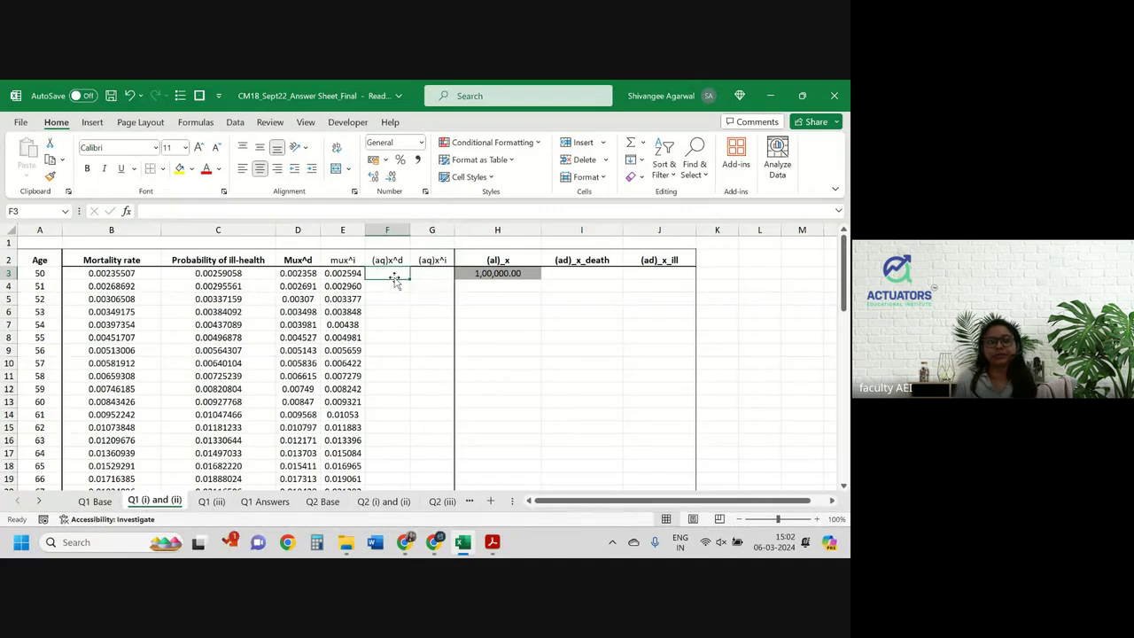
pyautogui.write('=')
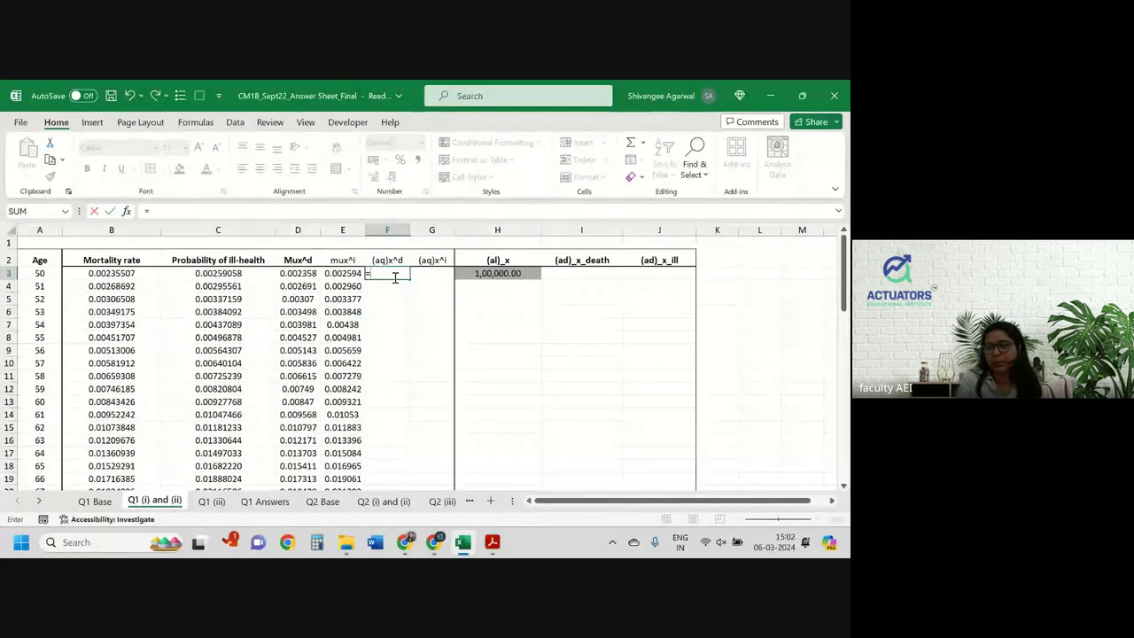
pyautogui.press('Left')
pyautogui.press('Left')
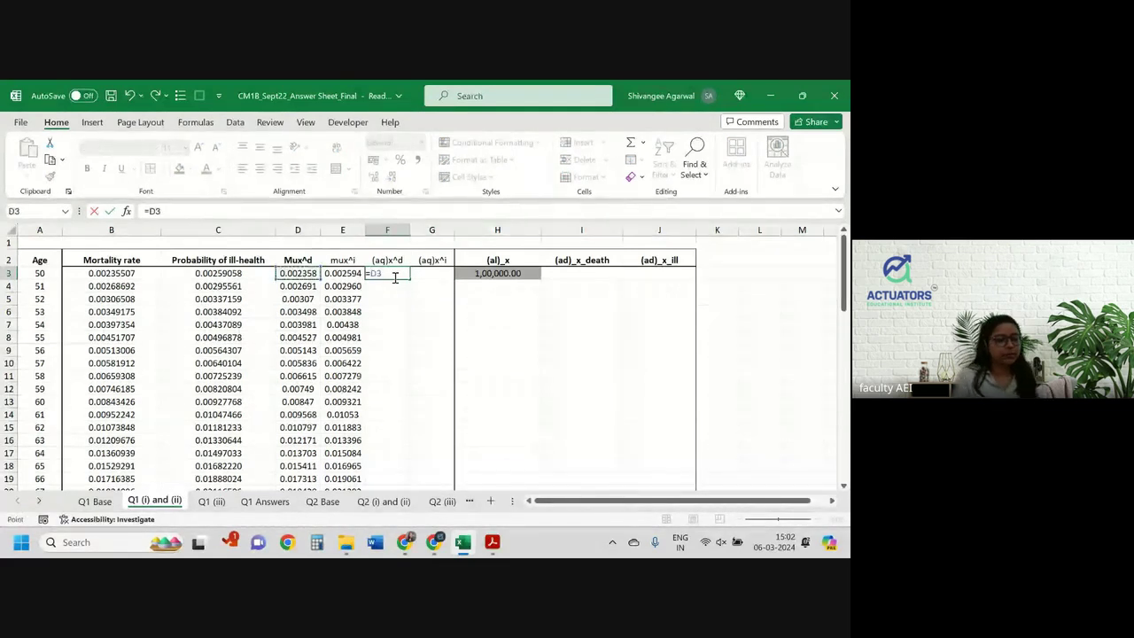
pyautogui.write('/(')
pyautogui.press('Left')
pyautogui.press('Left')
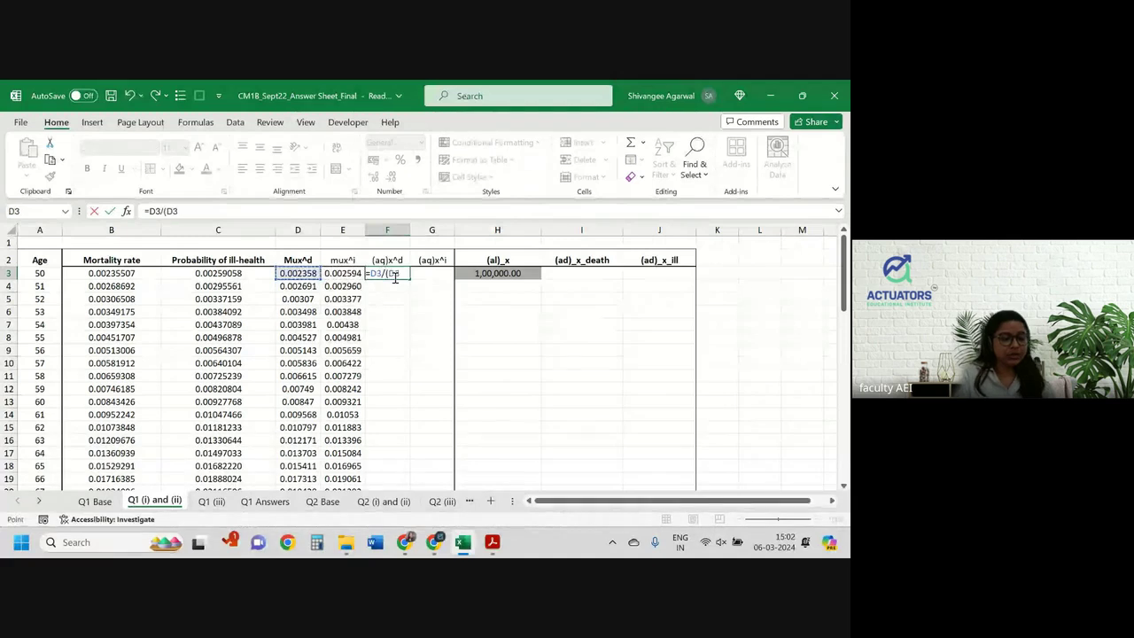
pyautogui.write('+')
pyautogui.press('Left')
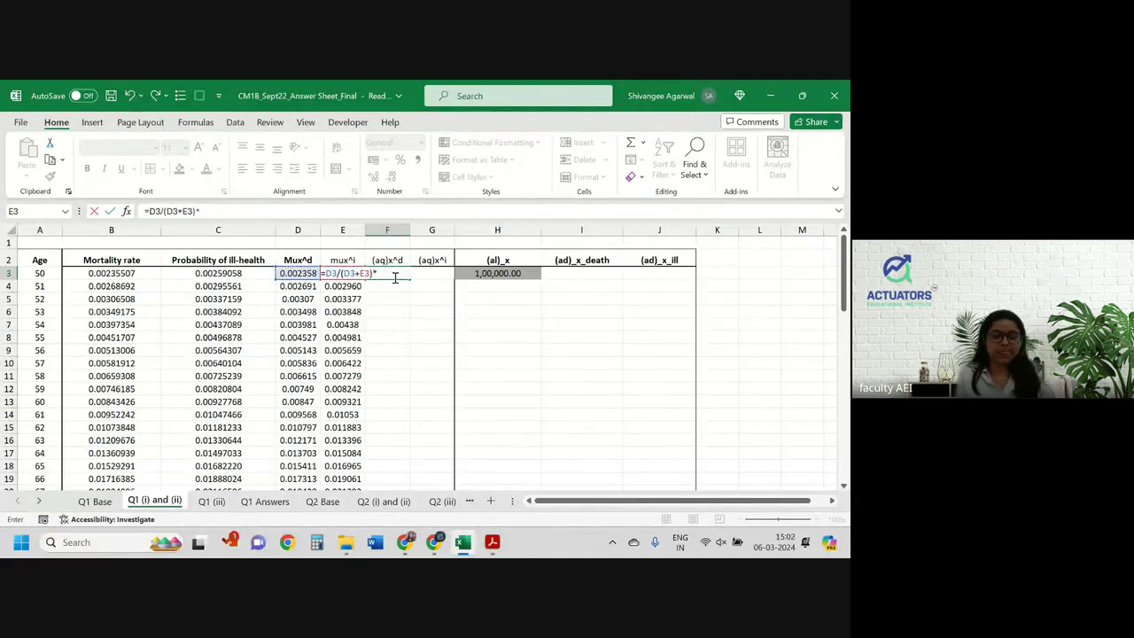
pyautogui.write(')*(1-')
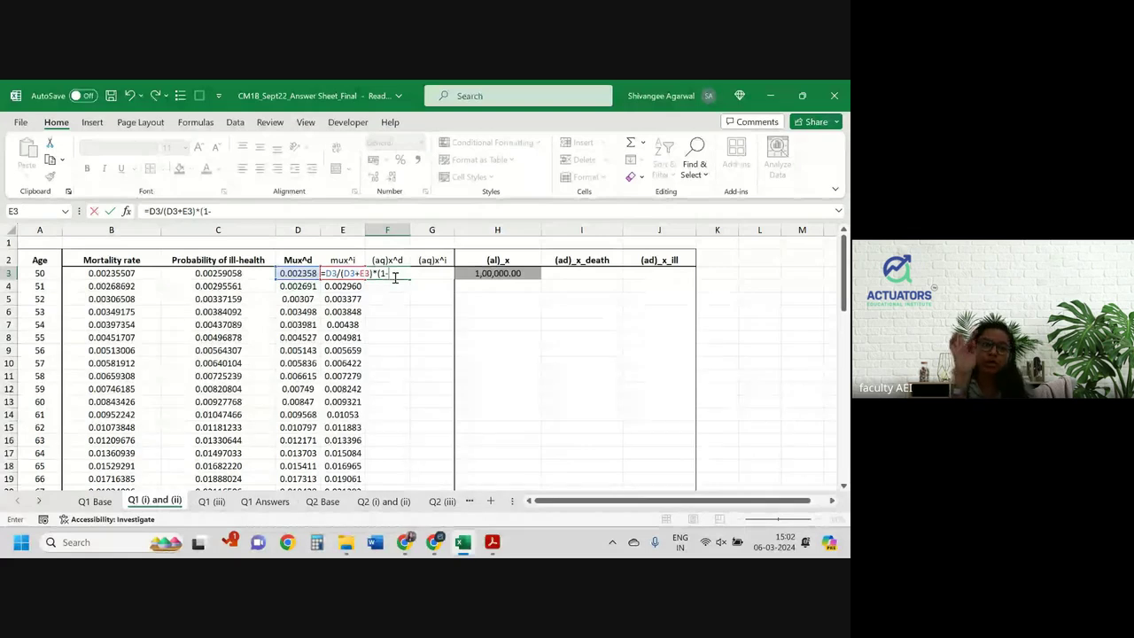
# Step: Continue the F3 formula with the exponential term exp-(B3+C3)), based on the mortality rate and the probability of ill-health
pyautogui.write('exp9')
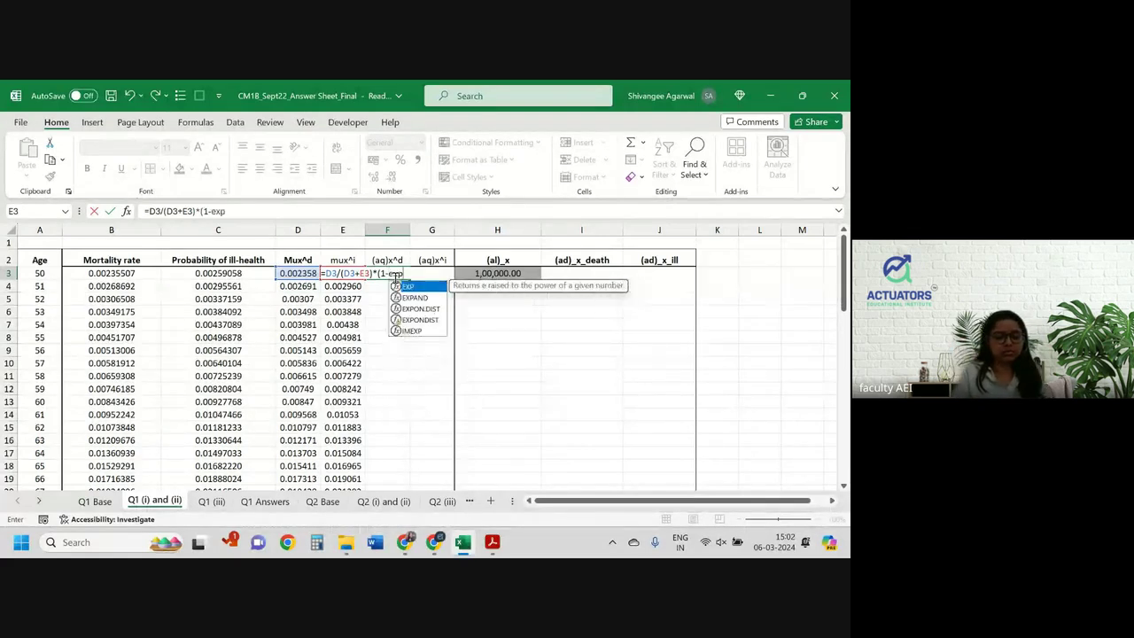
pyautogui.press('BackSpace')
pyautogui.write('-exp(')
pyautogui.press('Left')
pyautogui.press('Left')
pyautogui.press('Left')
pyautogui.press('Left')
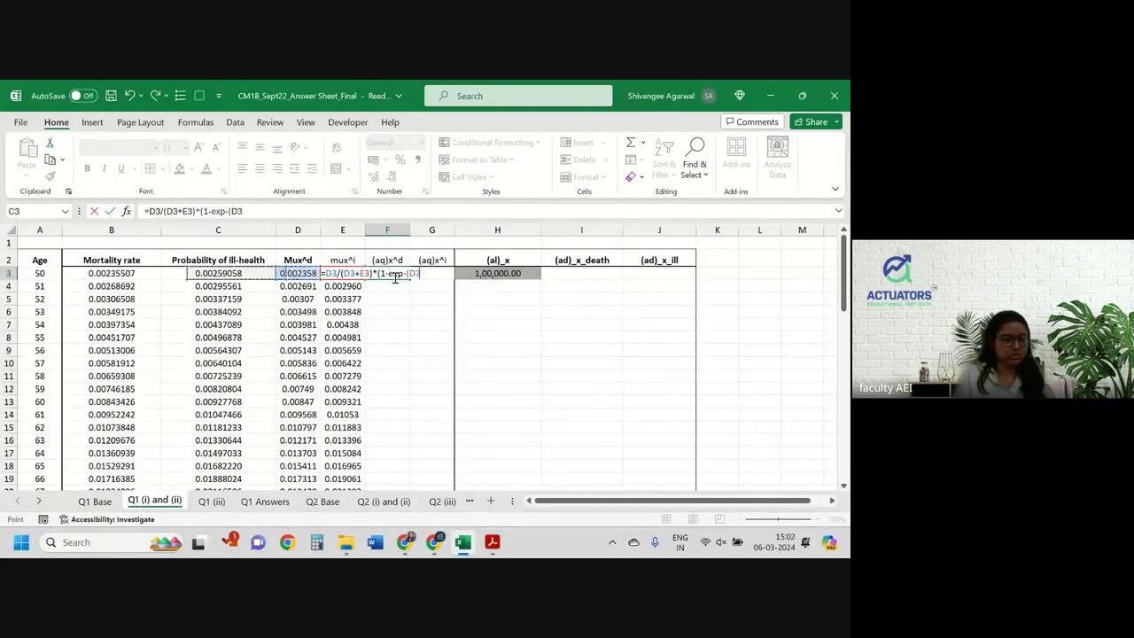
pyautogui.write('+')
pyautogui.press('Left')
pyautogui.press('Left')
pyautogui.press('Left')
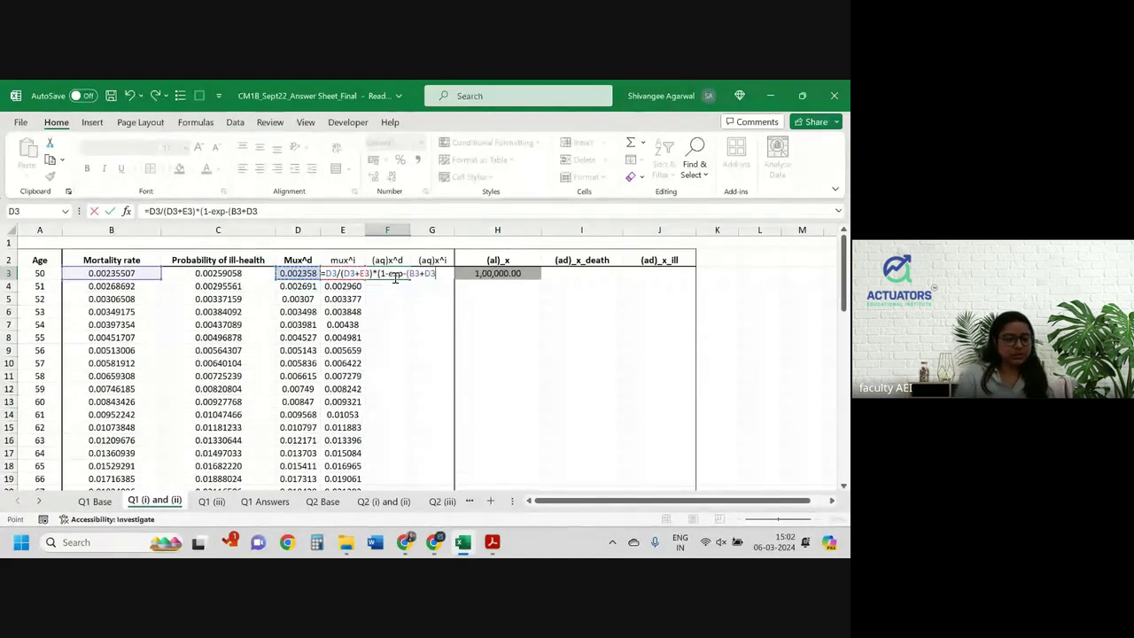
pyautogui.write('))')
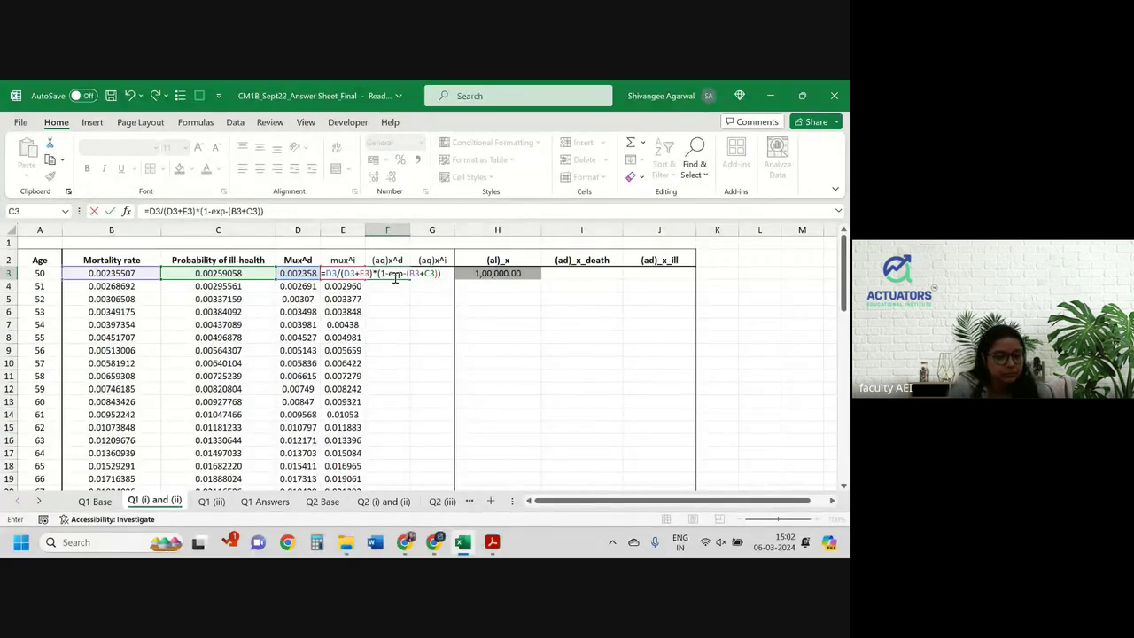
# Step: Bracket the exponent in F3 so the formula reads =D3/(D3+E3)*(1-EXP(-(B3+C3))), and enter it
pyautogui.rightClick(395, 279)
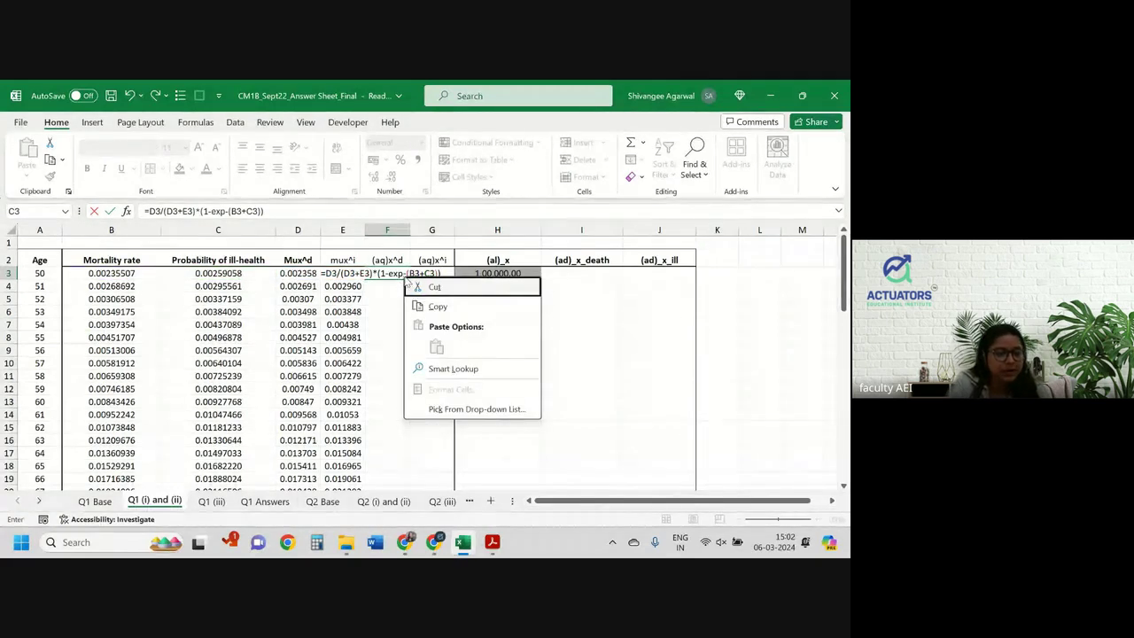
pyautogui.press('Escape')
pyautogui.click(395, 278)
pyautogui.write('(')
pyautogui.press('End')
pyautogui.write(')')
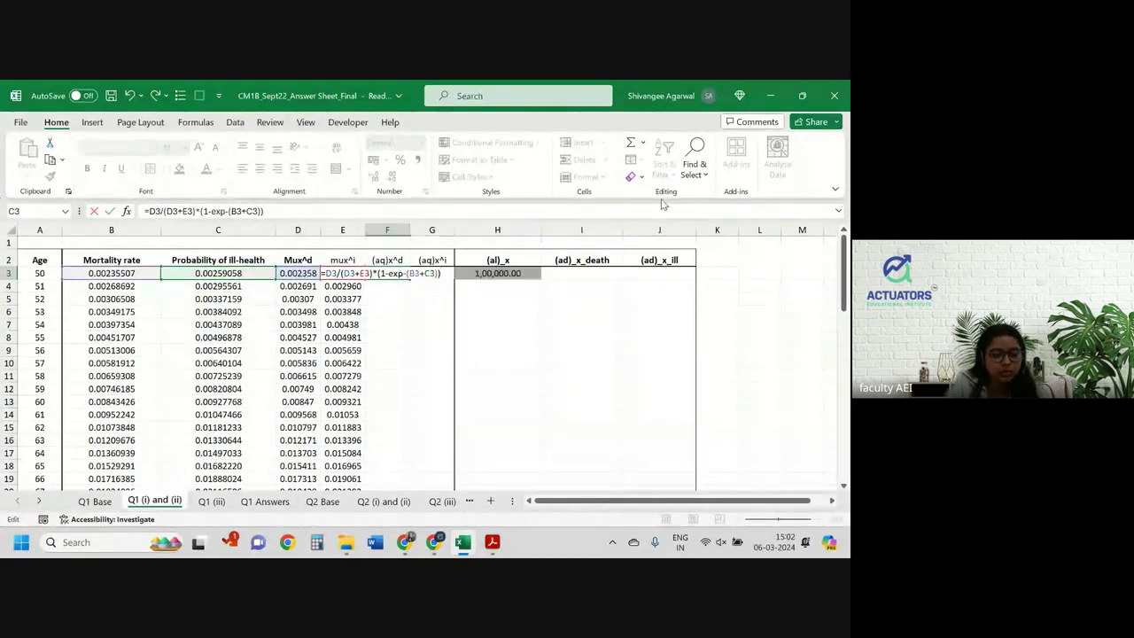
pyautogui.press('Left')
pyautogui.press('Left')
pyautogui.press('Left')
pyautogui.press('Left')
pyautogui.press('Left')
pyautogui.press('Left')
pyautogui.press('Left')
pyautogui.press('Left')
pyautogui.write('-')
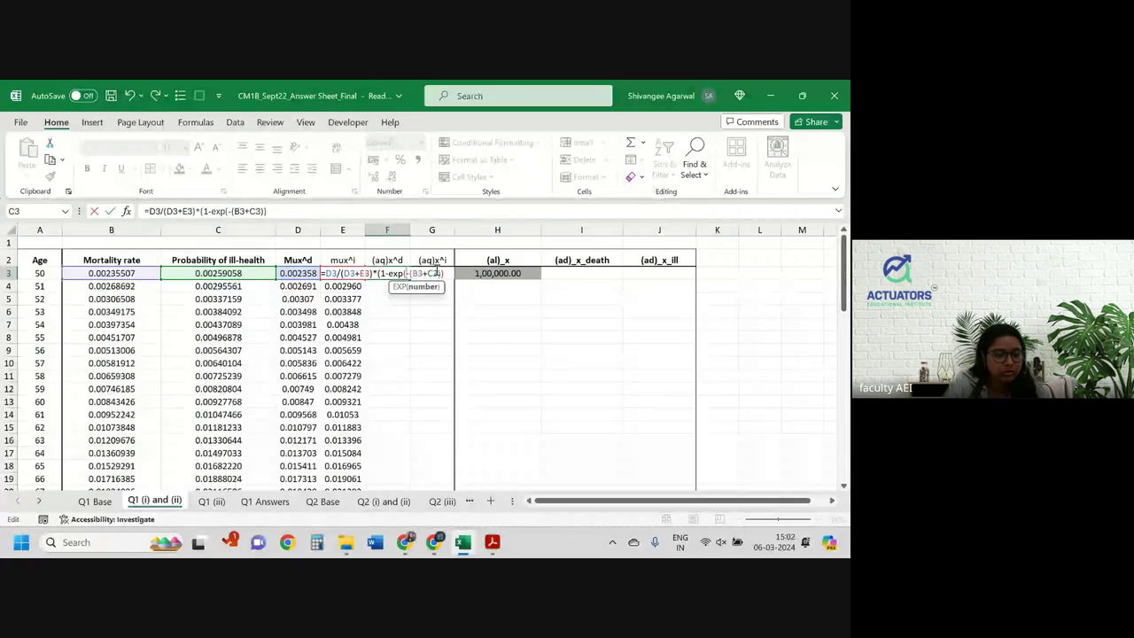
pyautogui.press('End')
pyautogui.write(')')
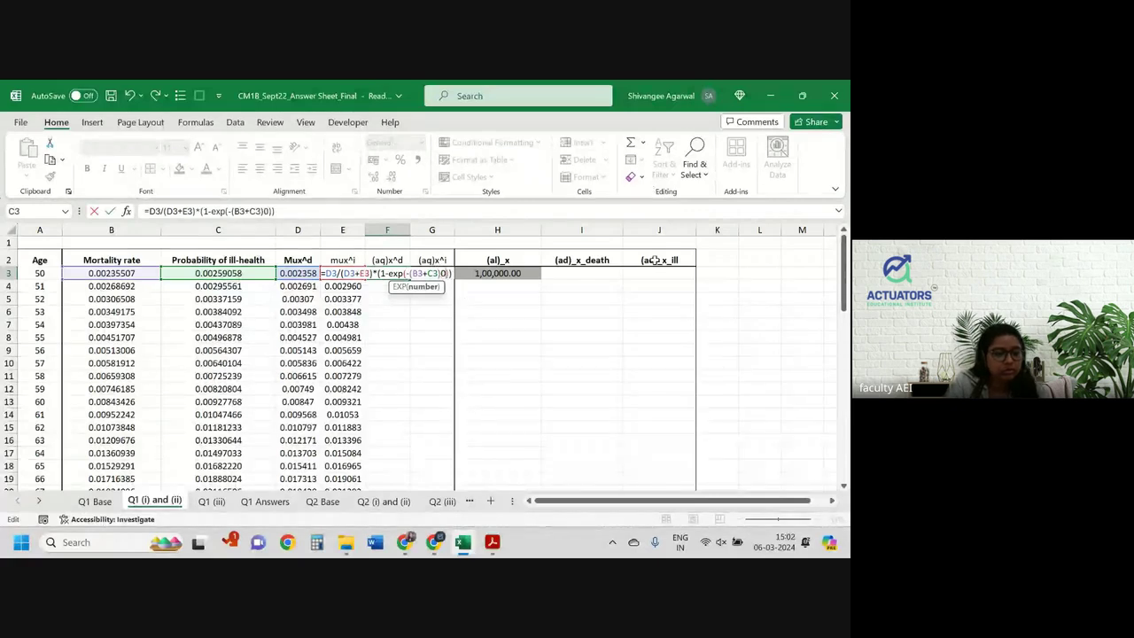
pyautogui.press('Return')
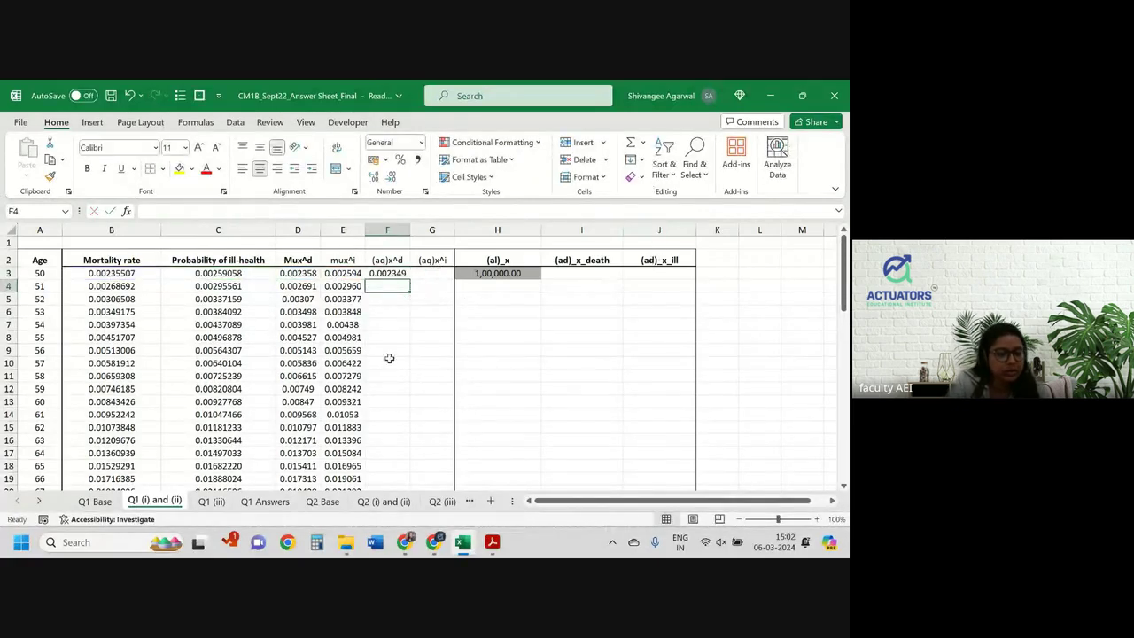
# Step: Fix the columns of the denominator references in the F3 formula, making them $D3 and $E3
pyautogui.click(392, 276)
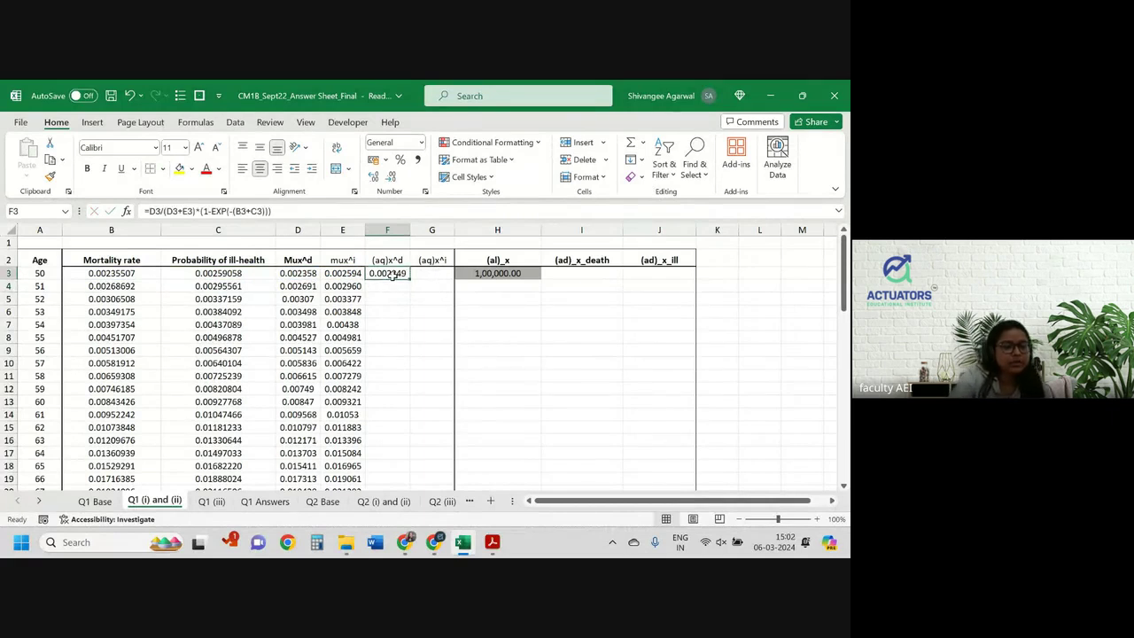
pyautogui.doubleClick(393, 276)
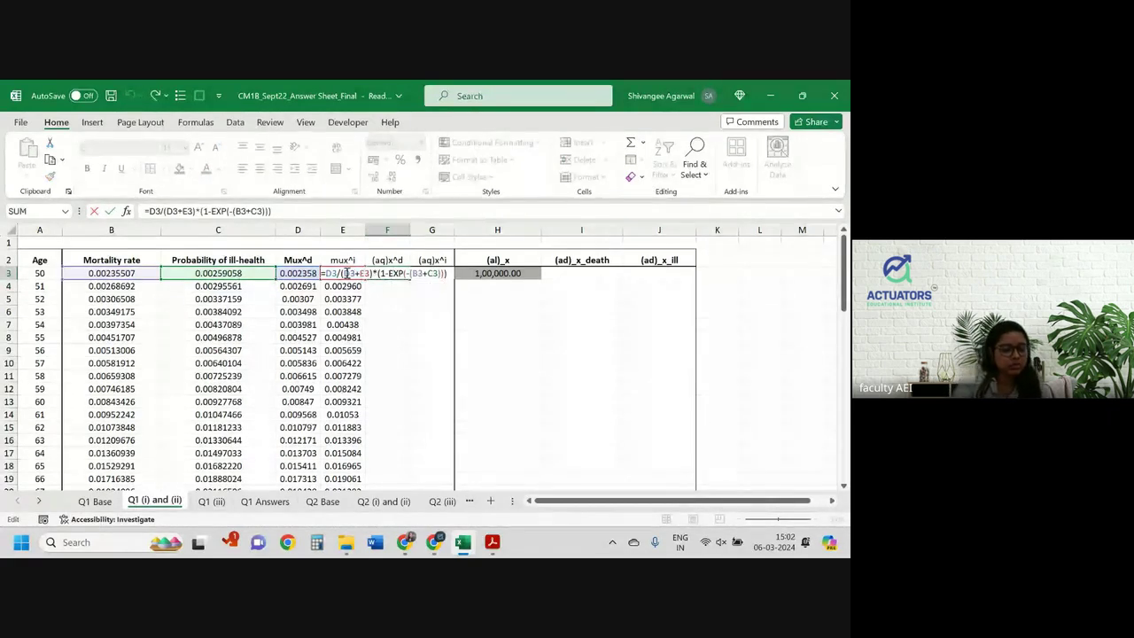
pyautogui.click(345, 274)
pyautogui.press('F4')
pyautogui.press('F4')
pyautogui.press('F4')
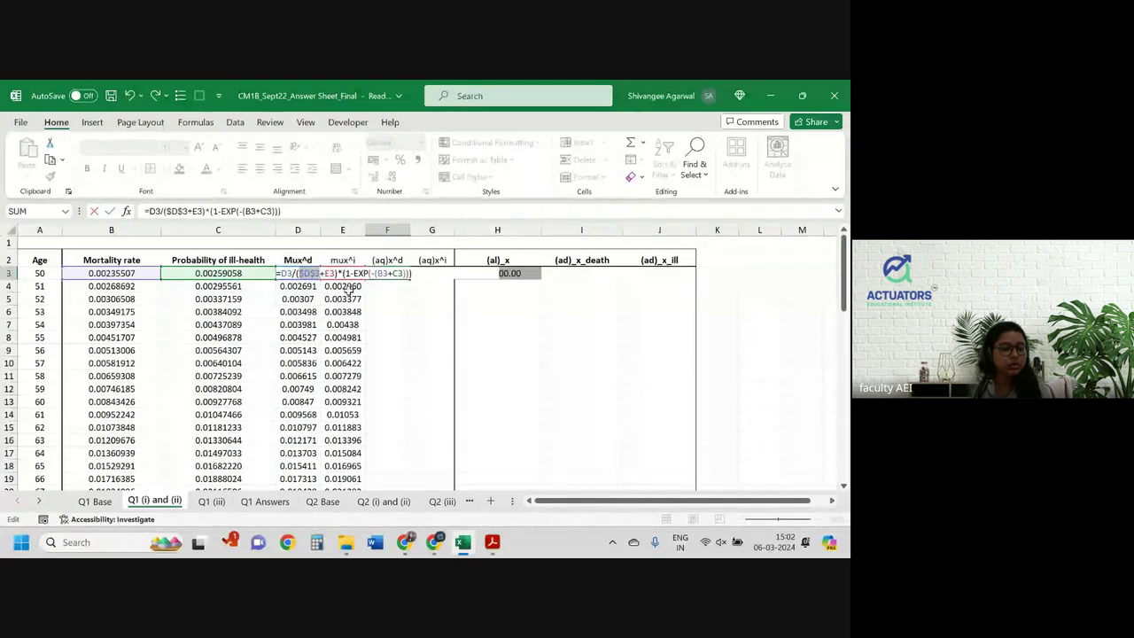
pyautogui.click(324, 273)
pyautogui.press('F4')
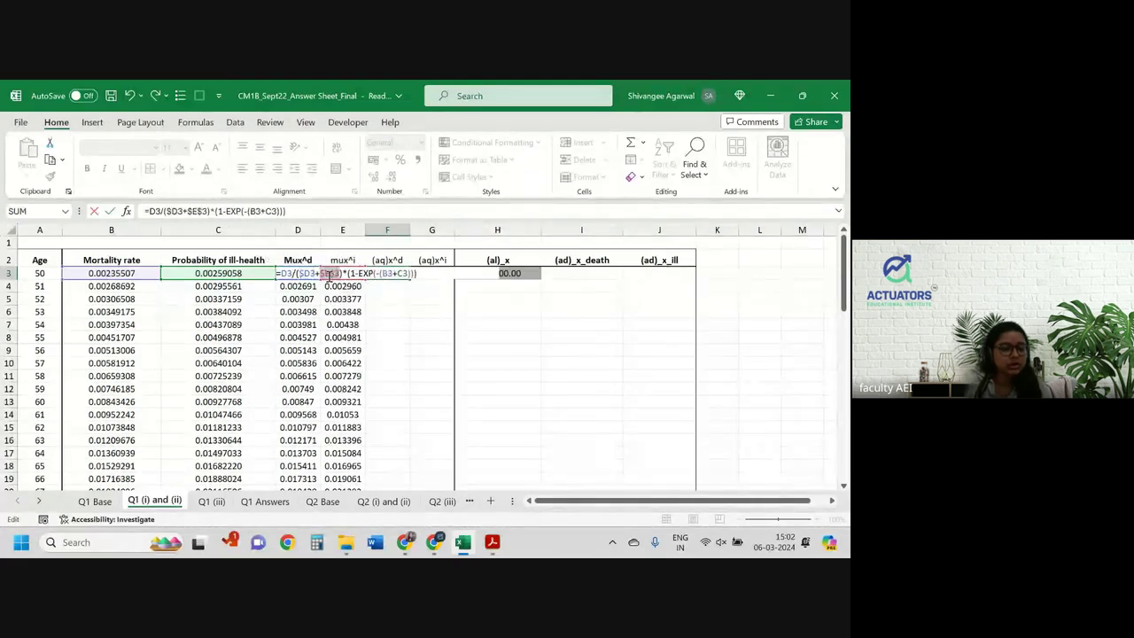
pyautogui.press('F4')
pyautogui.press('F4')
# Step: Fix the columns inside the exponent as $B3 and $C3, giving =D3/($D3+$E3)*(1-EXP(-($B3+$C3))) in F3
pyautogui.click(375, 273)
pyautogui.press('F4')
pyautogui.press('F4')
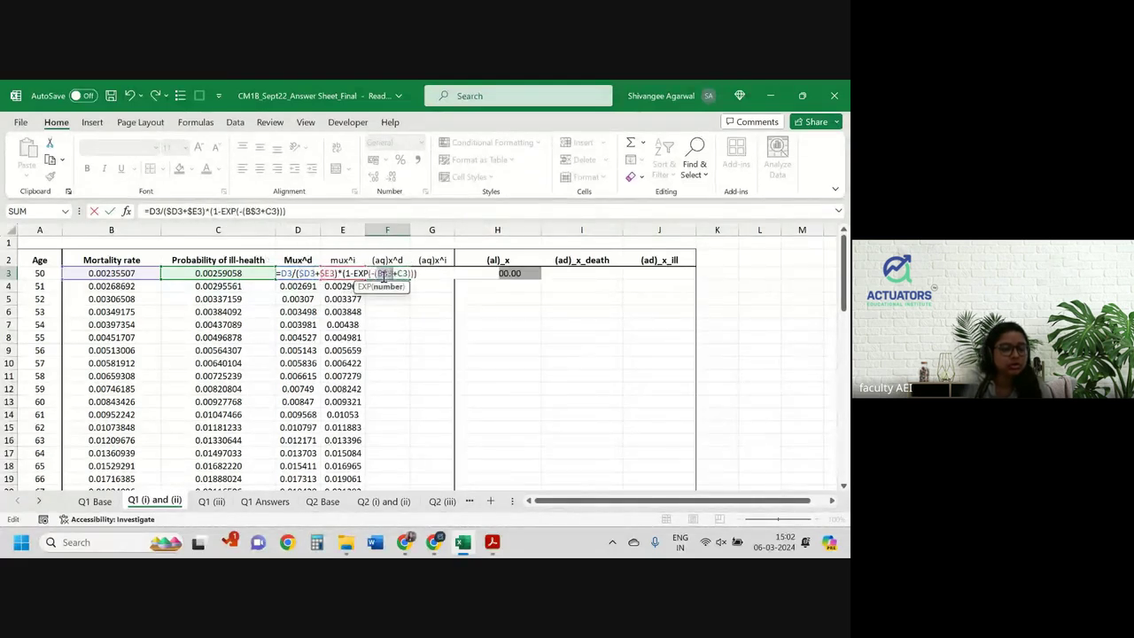
pyautogui.press('F4')
pyautogui.click(401, 274)
pyautogui.press('F4')
pyautogui.press('F4')
pyautogui.press('F4')
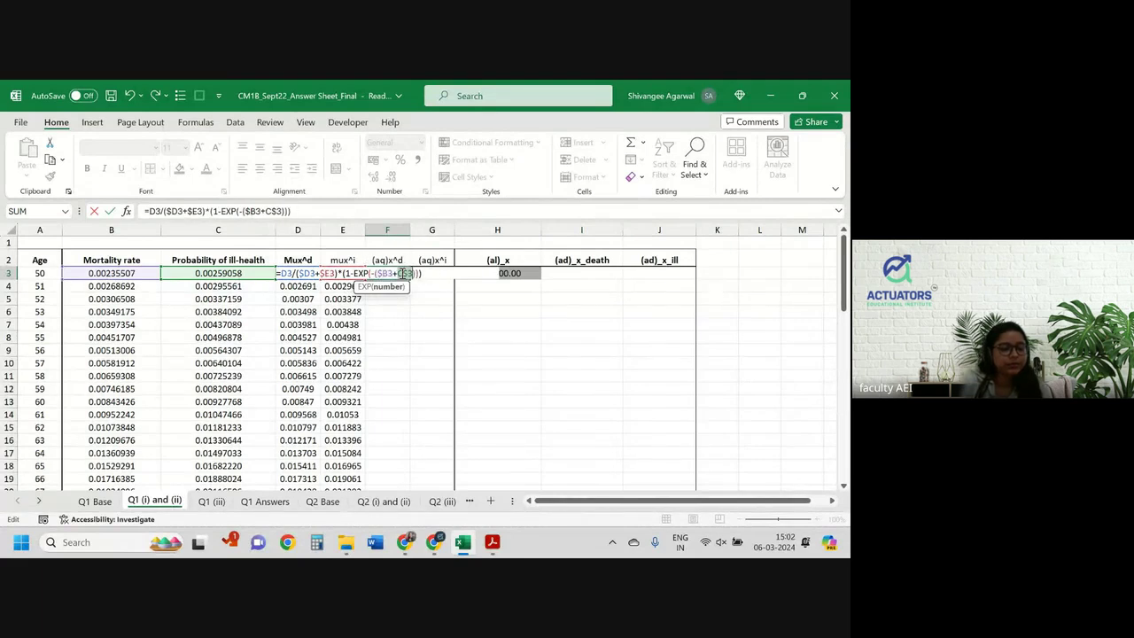
pyautogui.press('Return')
# Step: Fill the F3 formula across to G3 and down the (aq)x^d and (aq)x^i columns for all ages
pyautogui.rightClick(401, 273)
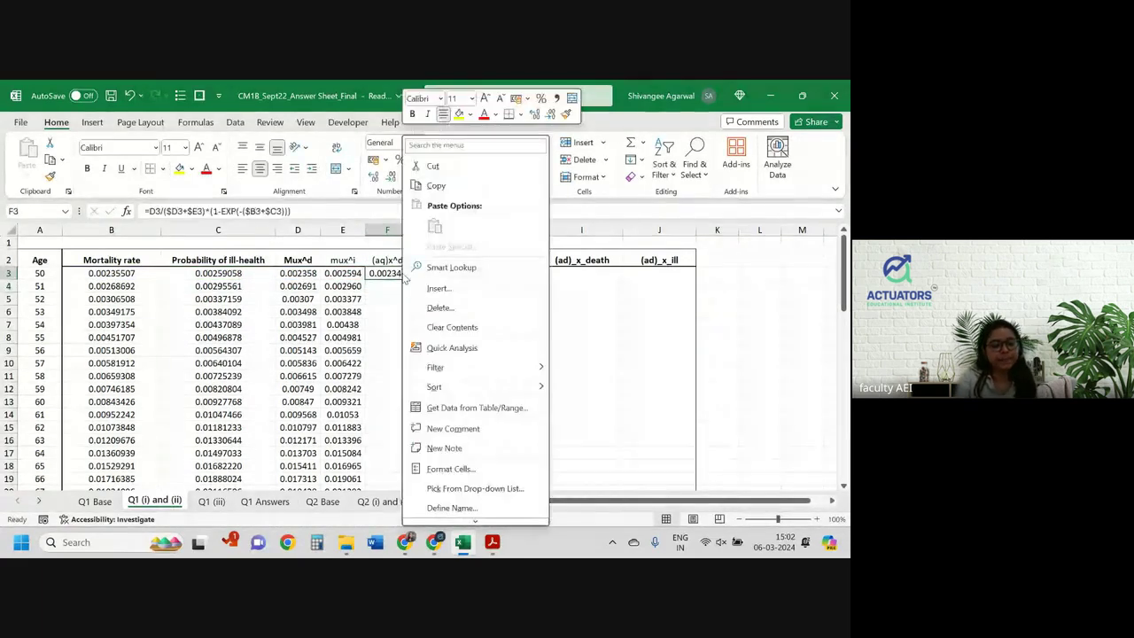
pyautogui.press('Escape')
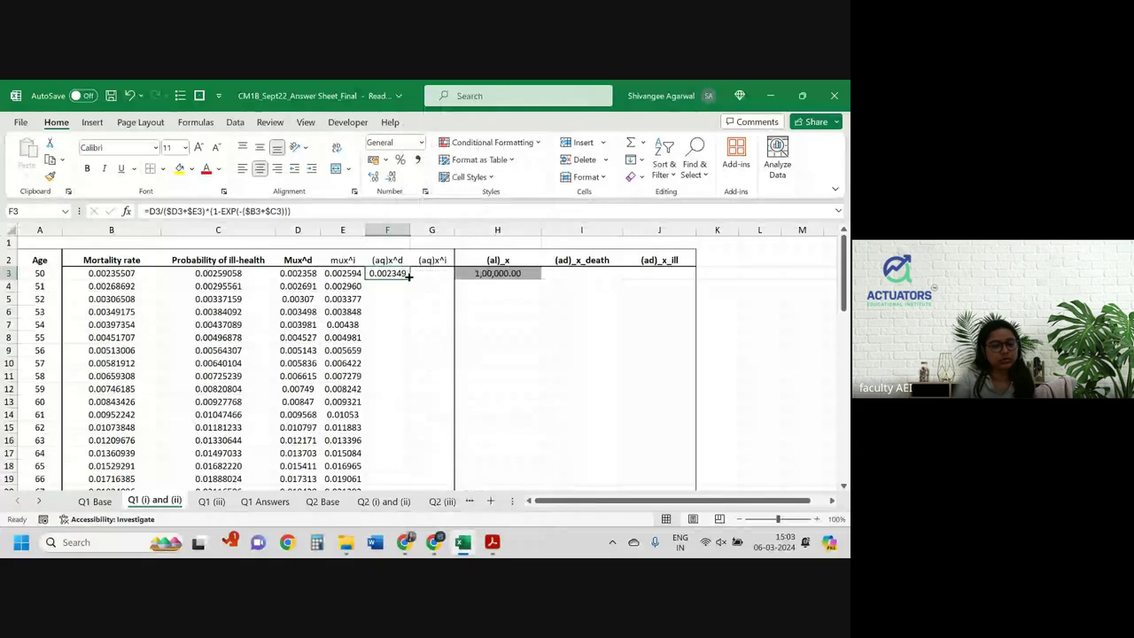
pyautogui.moveTo(412, 274); pyautogui.dragTo(453, 278)
pyautogui.doubleClick(453, 279)
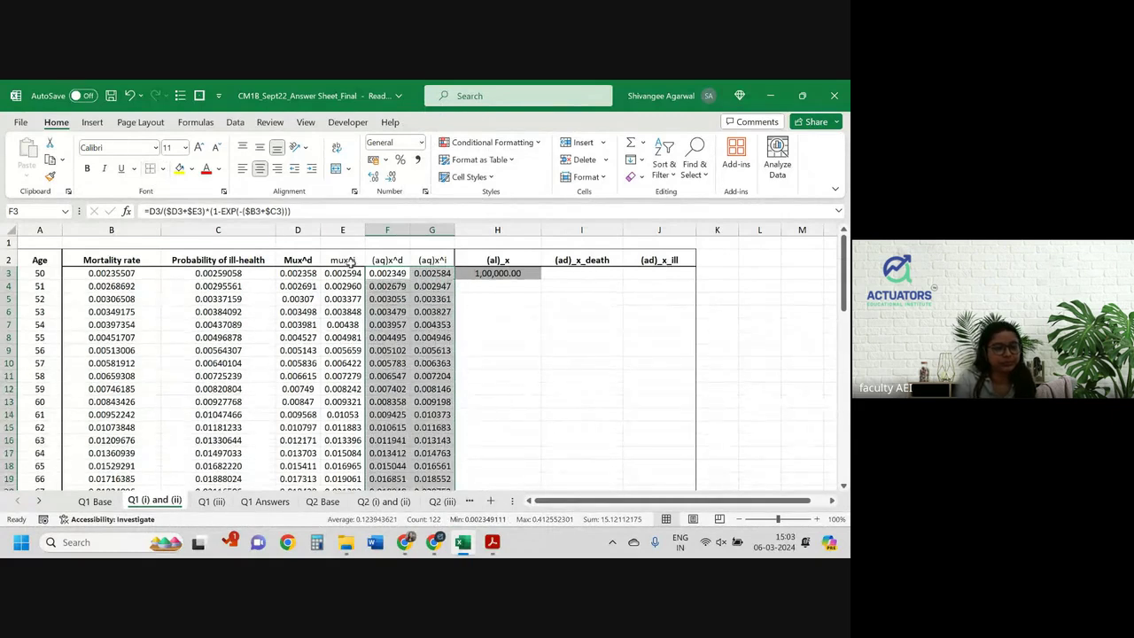
# Step: Copy the header formatting of Mux^d in D2 onto the mux^i, (aq)x^d and (aq)x^i headers in E2:G2
pyautogui.click(370, 277)
pyautogui.click(345, 260)
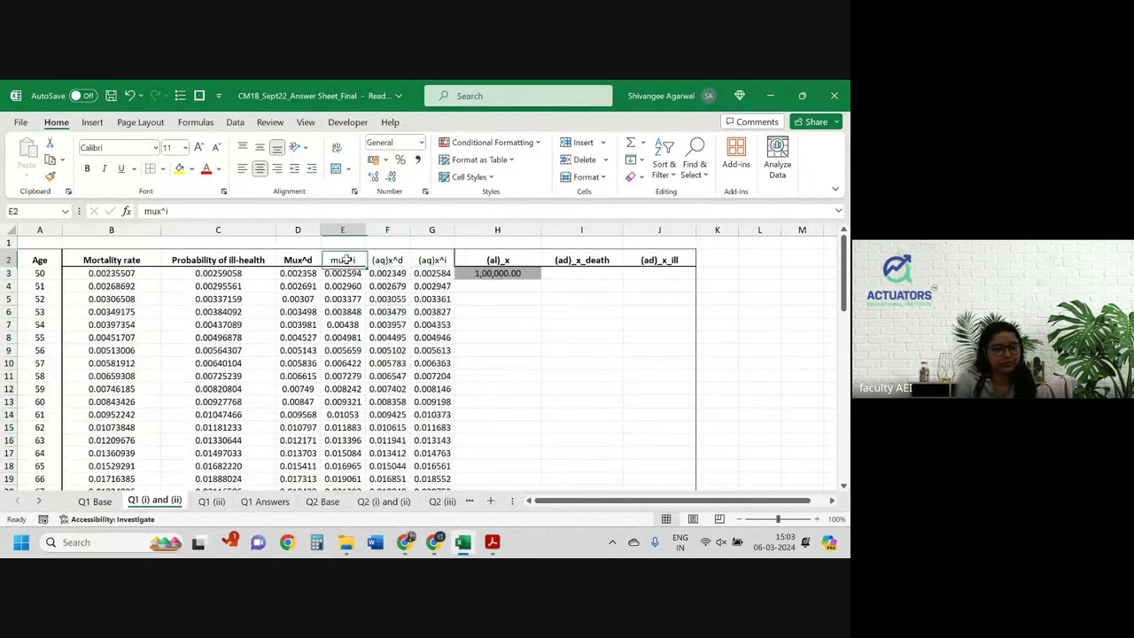
pyautogui.press('Left')
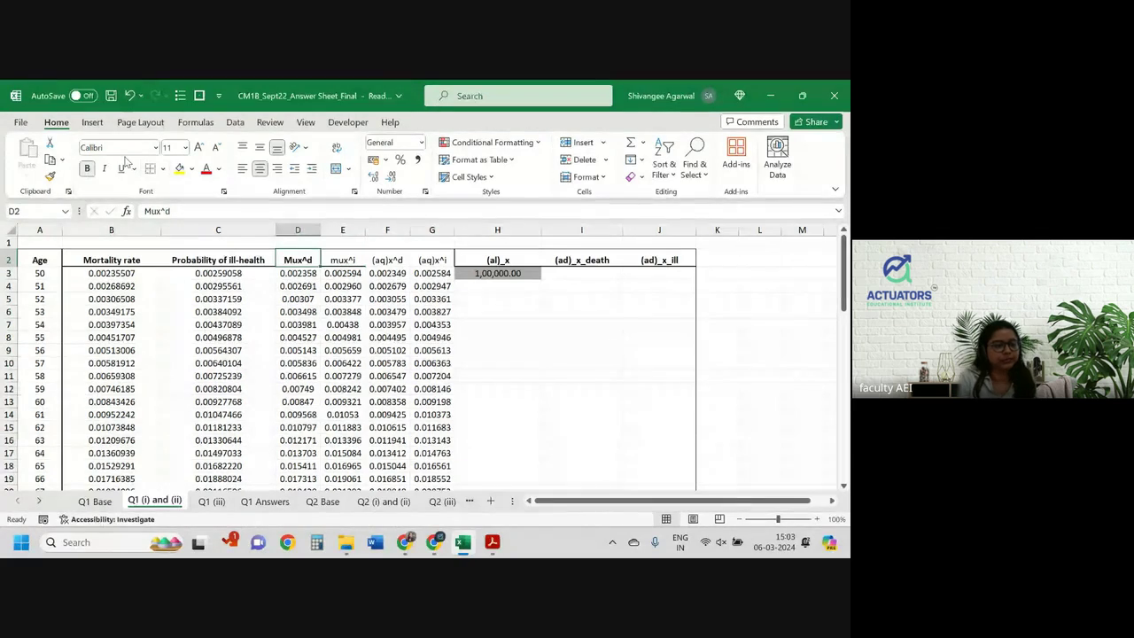
pyautogui.click(49, 175)
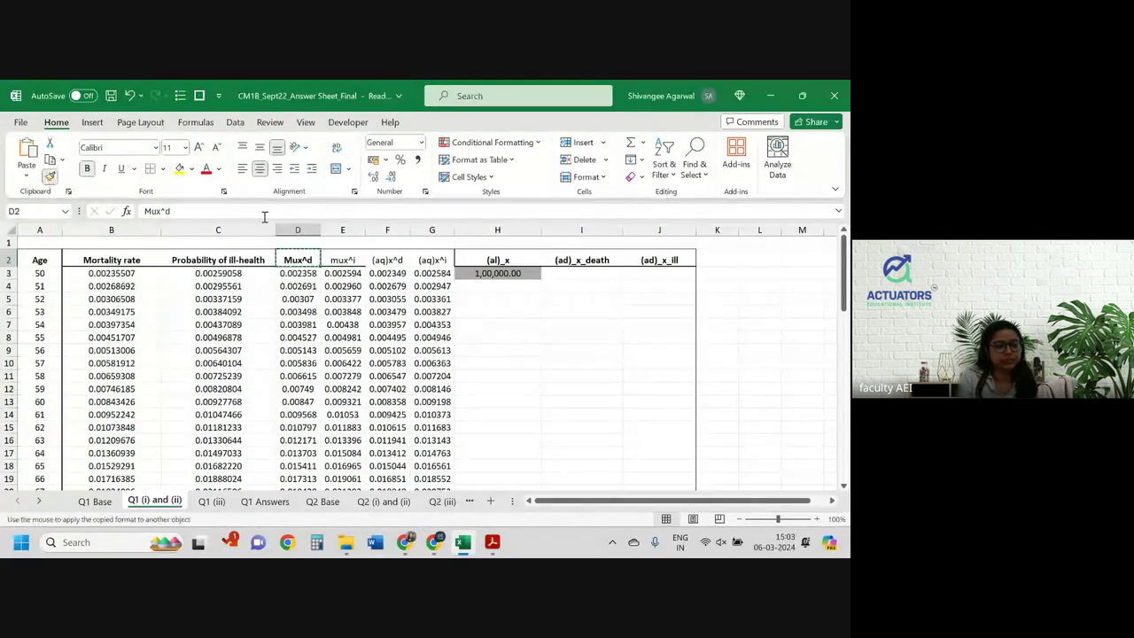
pyautogui.moveTo(344, 259); pyautogui.dragTo(432, 260)
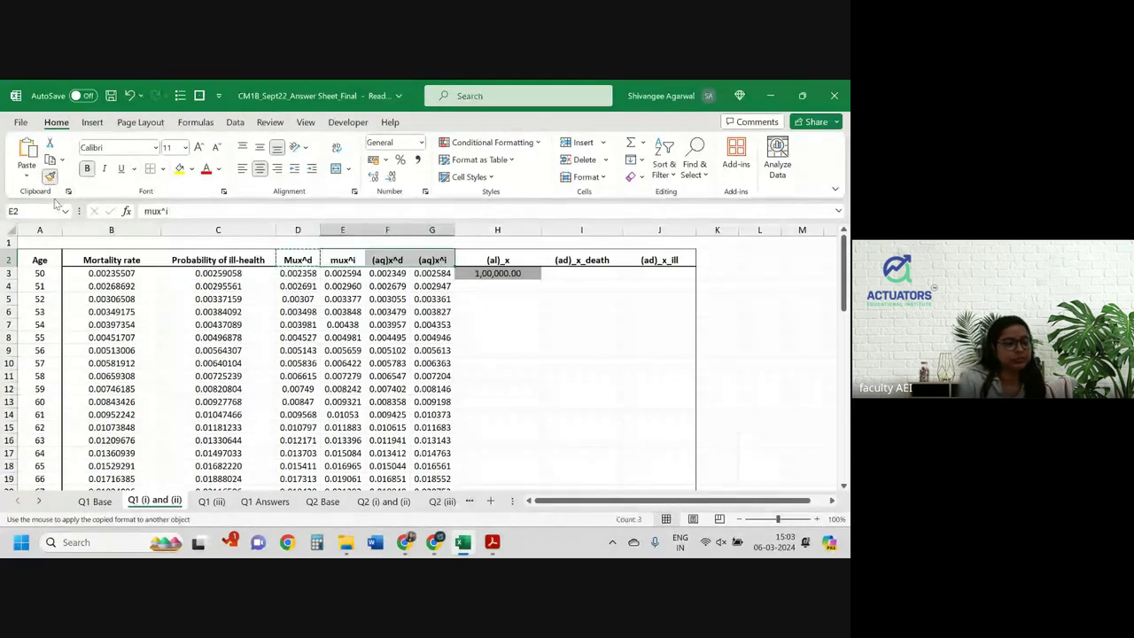
pyautogui.click(431, 351)
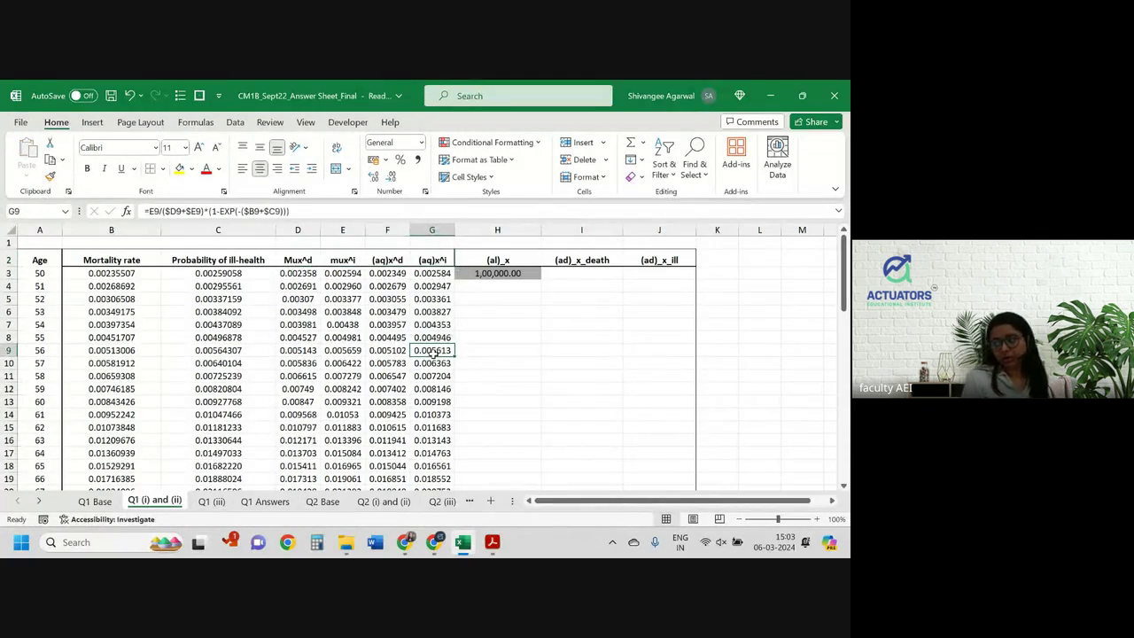
# Step: Enter =H3*F3 in I3 to calculate the (ad)_x_death value for age 50
pyautogui.click(443, 274)
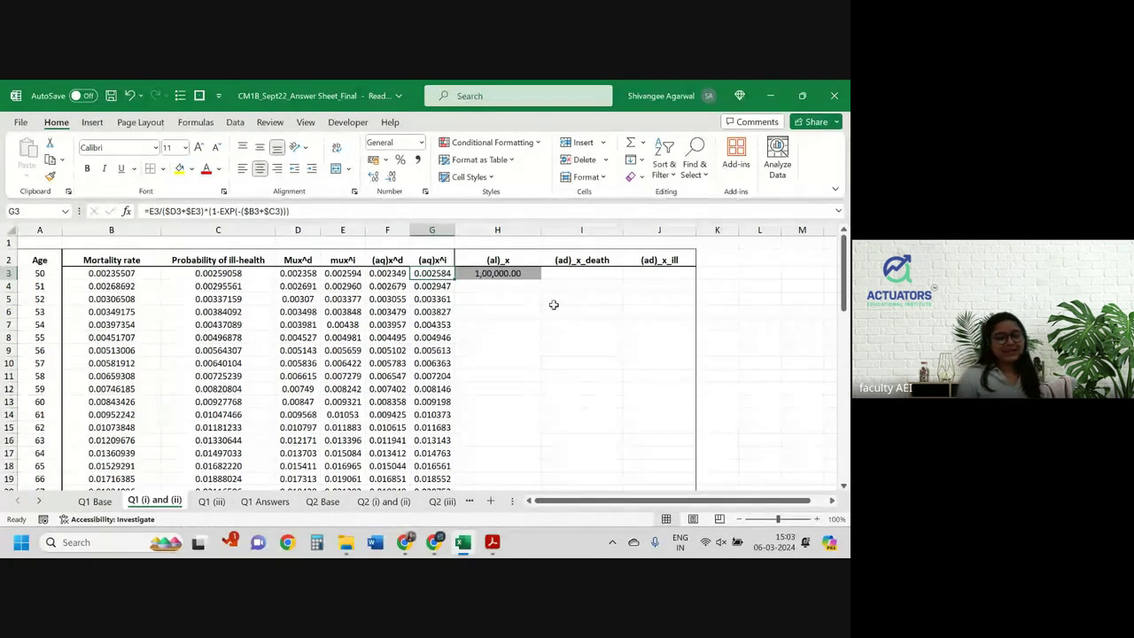
pyautogui.click(558, 273)
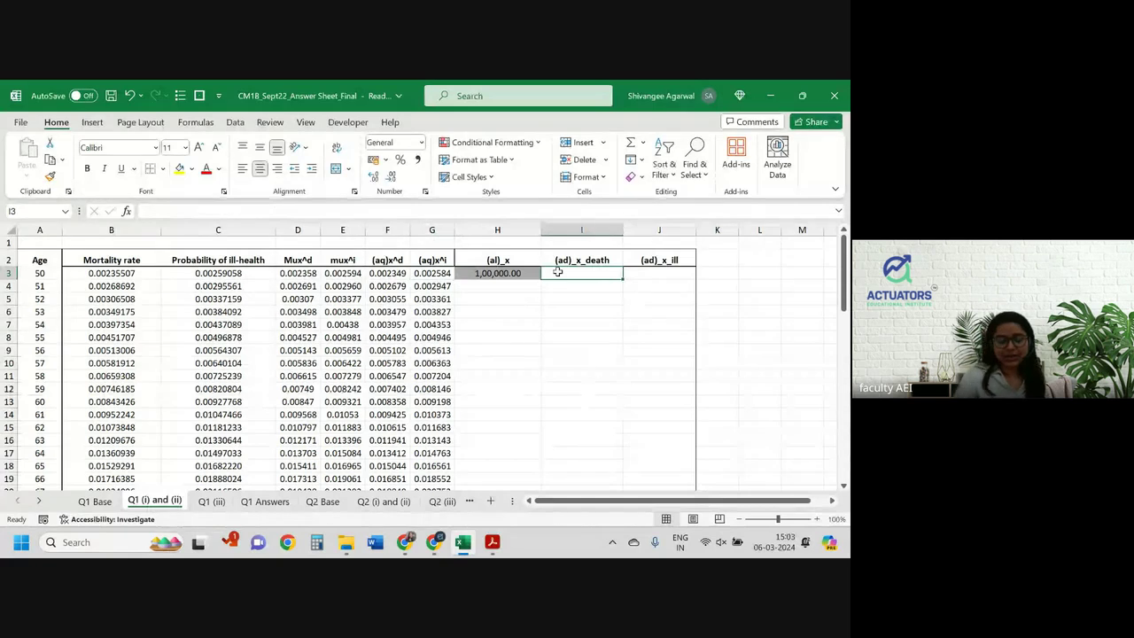
pyautogui.write('=')
pyautogui.press('Left')
pyautogui.write('*')
pyautogui.press('Left')
pyautogui.press('Left')
pyautogui.press('Left')
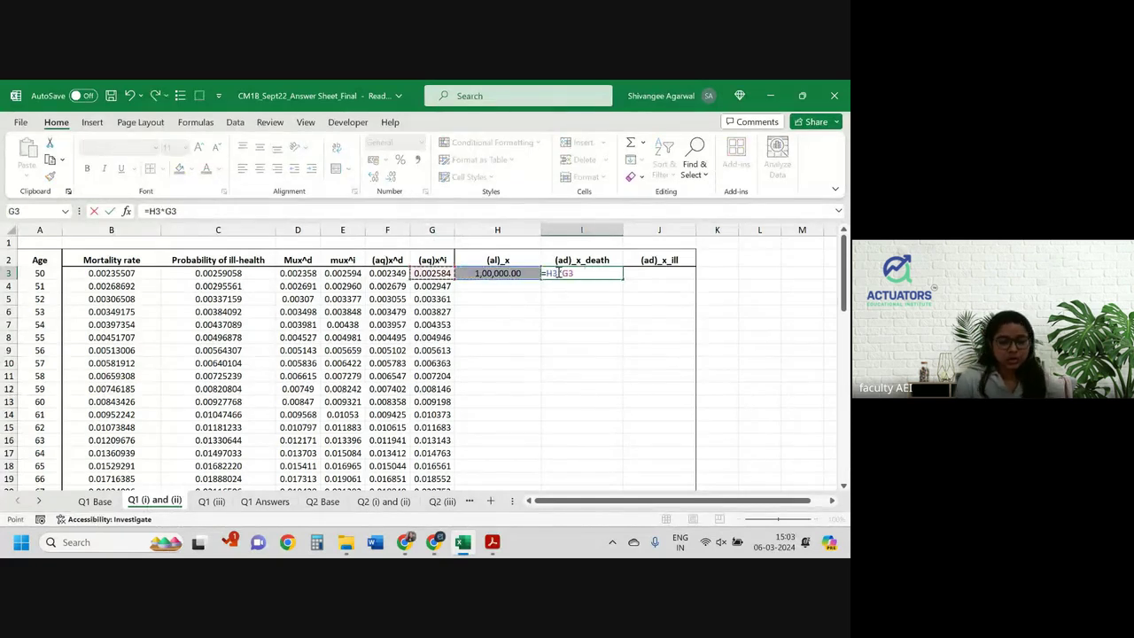
pyautogui.press('Tab')
# Step: Enter =H3*G3 in J3 to calculate the (ad)_x_ill value for age 50
pyautogui.write('=')
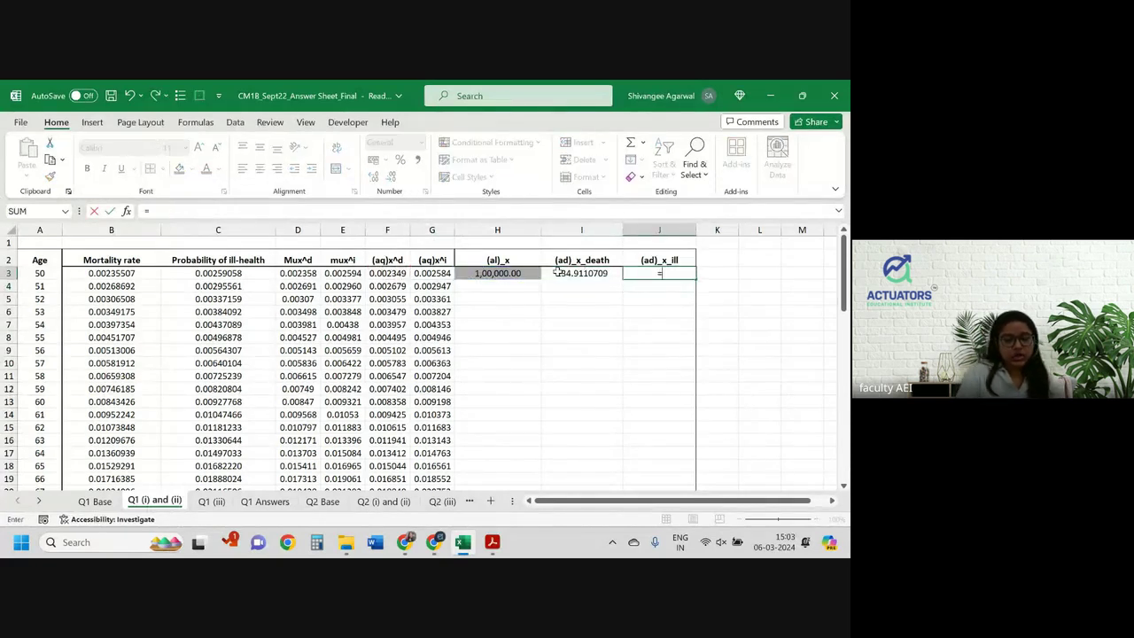
pyautogui.press('Left')
pyautogui.press('Left')
pyautogui.write('*')
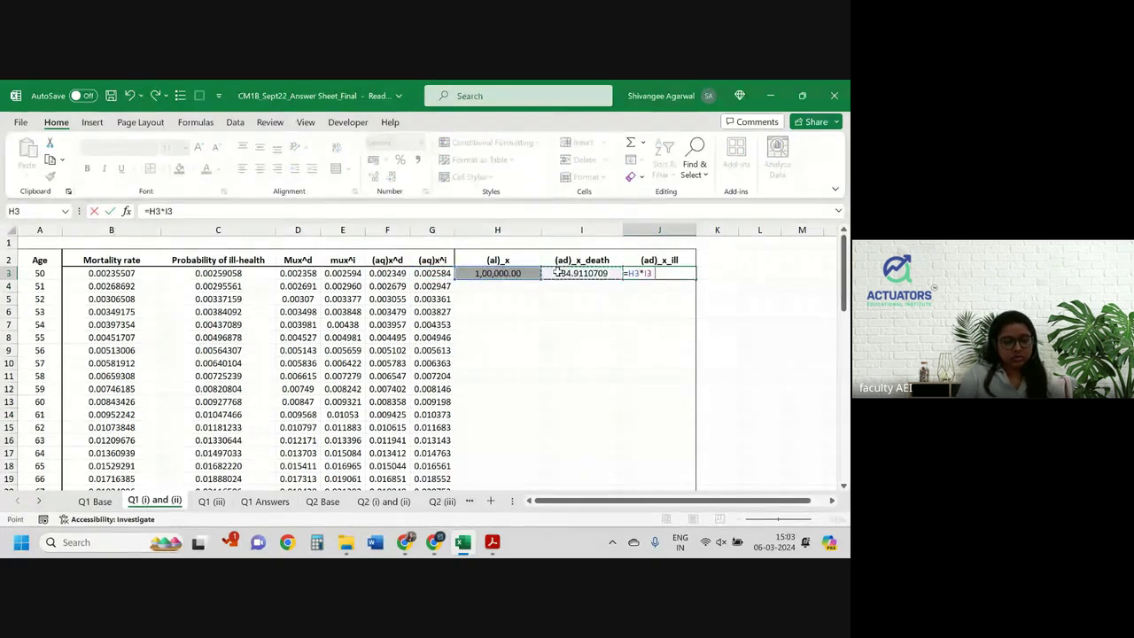
pyautogui.press('Left')
pyautogui.press('Left')
pyautogui.press('Left')
pyautogui.press('Return')
# Step: Enter =H3-I3-J3 in H4 to calculate the (al)_x value for age 51
pyautogui.press('Left')
pyautogui.press('Down')
pyautogui.press('Up')
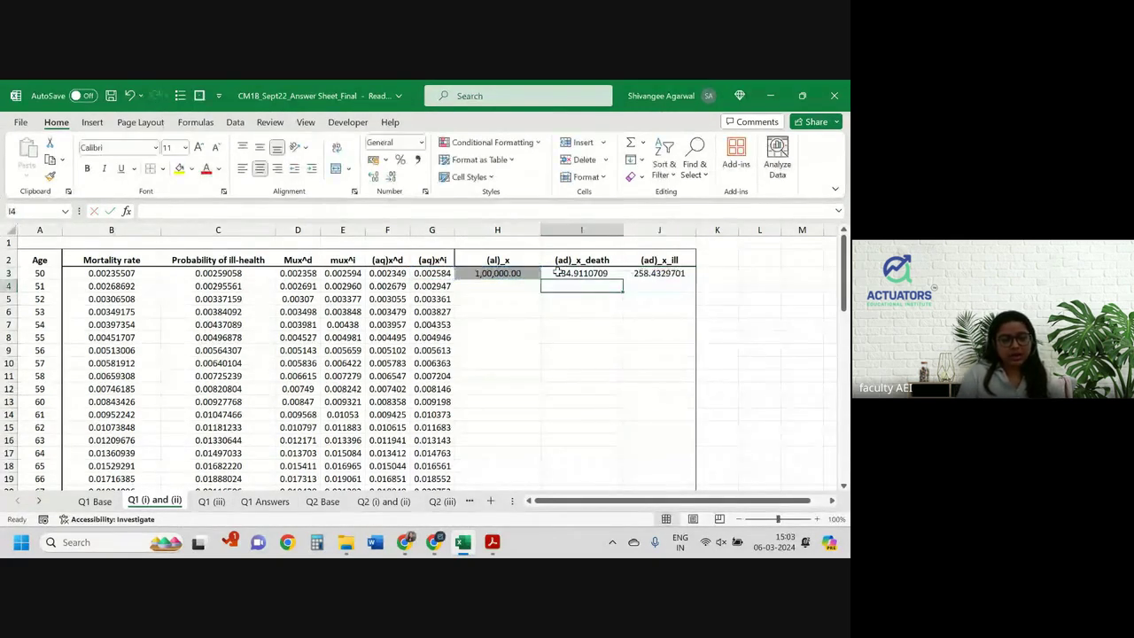
pyautogui.press('Left')
pyautogui.press('Up')
pyautogui.press('Down')
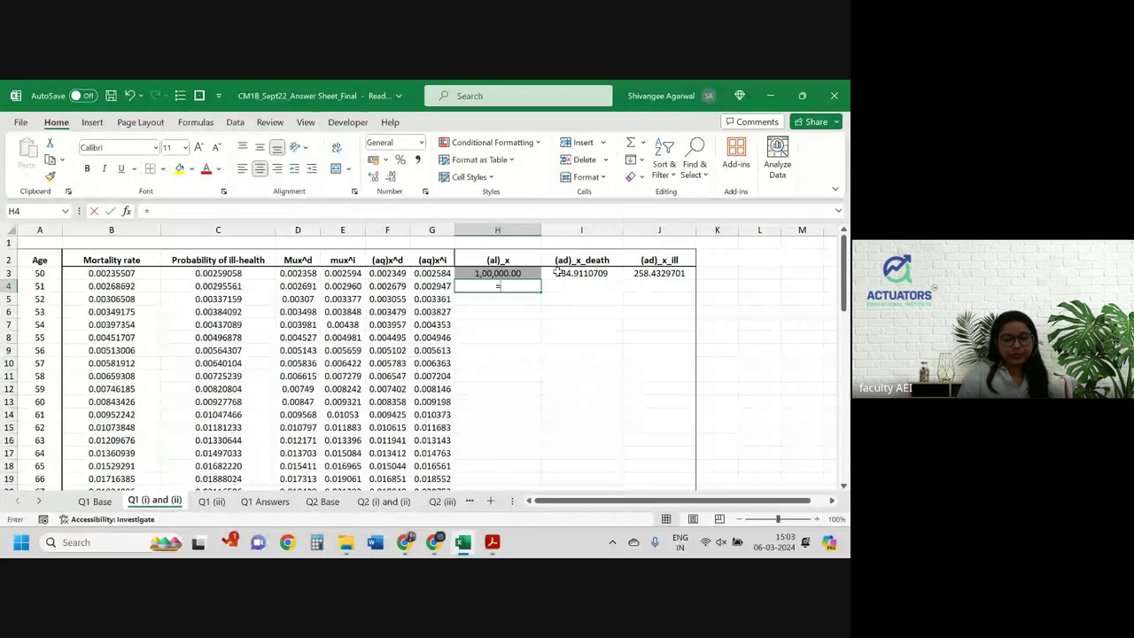
pyautogui.write('=')
pyautogui.press('Up')
pyautogui.write('-')
pyautogui.press('Up')
pyautogui.press('Right')
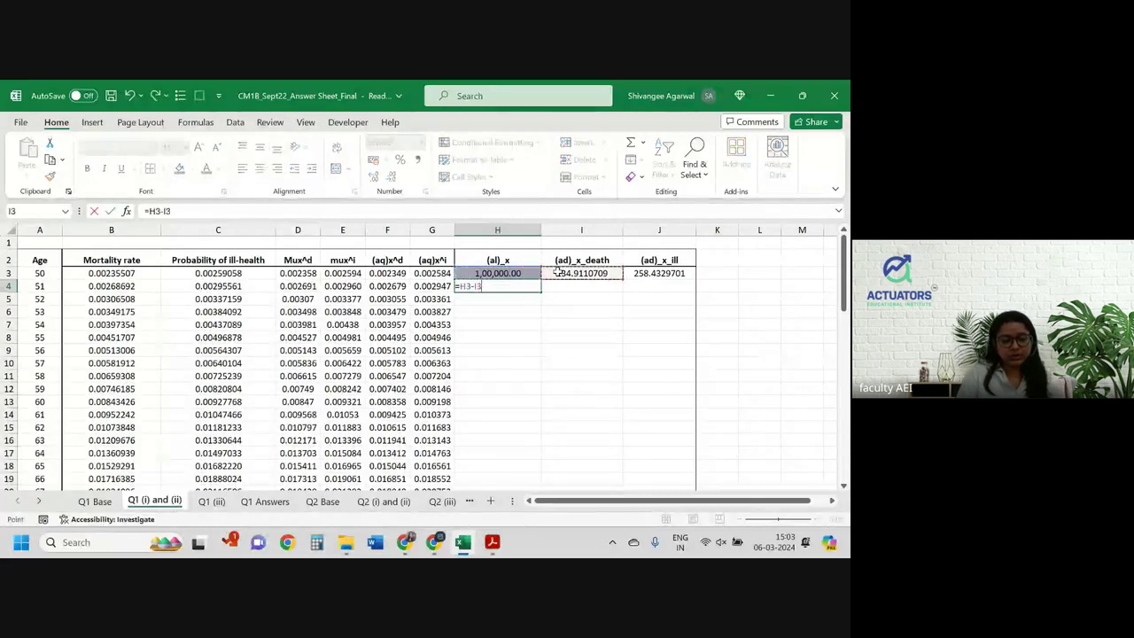
pyautogui.write('-')
pyautogui.press('Up')
pyautogui.press('Right')
pyautogui.press('Right')
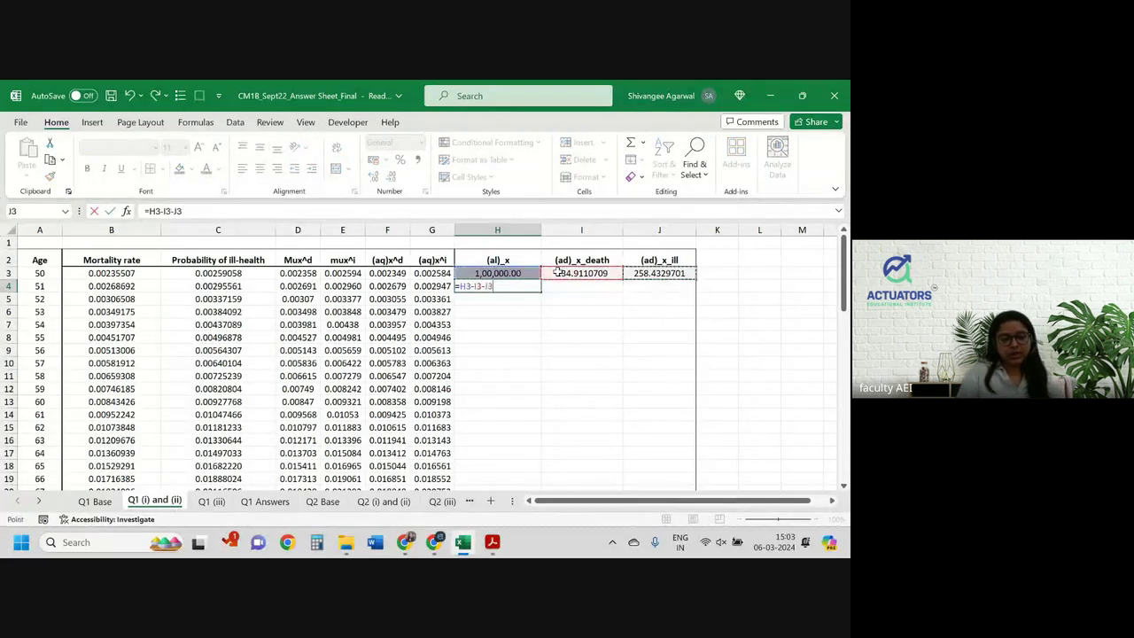
pyautogui.press('Return')
# Step: Fill the H4 formula down the (al)_x column and the I3:J3 formulas down both (ad)_x columns to age 110
pyautogui.click(525, 285)
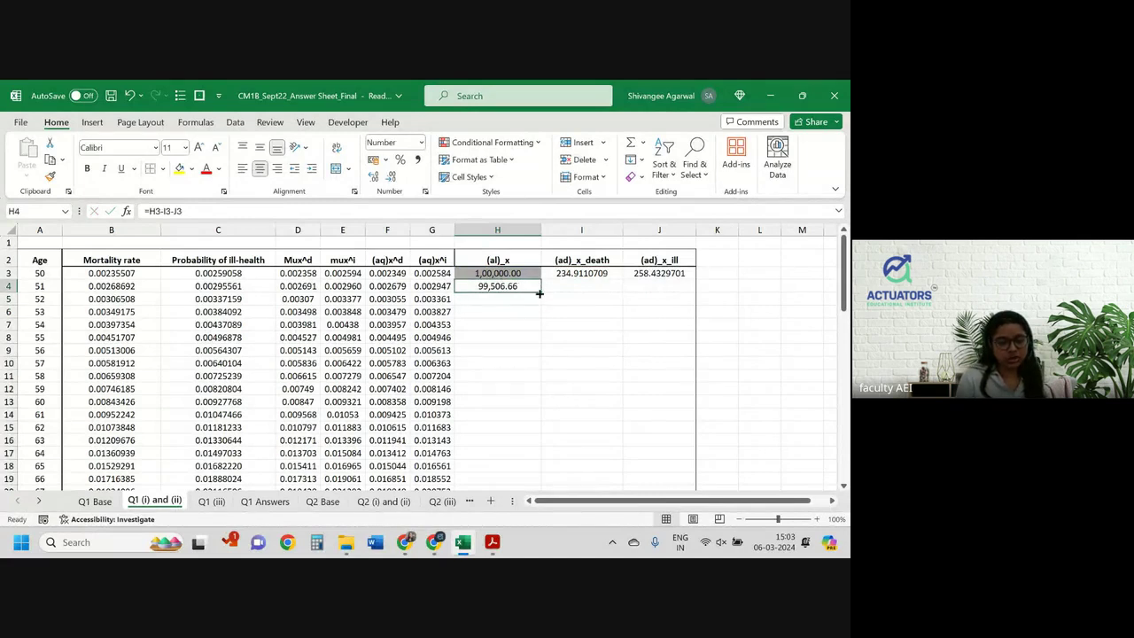
pyautogui.doubleClick(541, 292)
pyautogui.moveTo(581, 273); pyautogui.dragTo(659, 273)
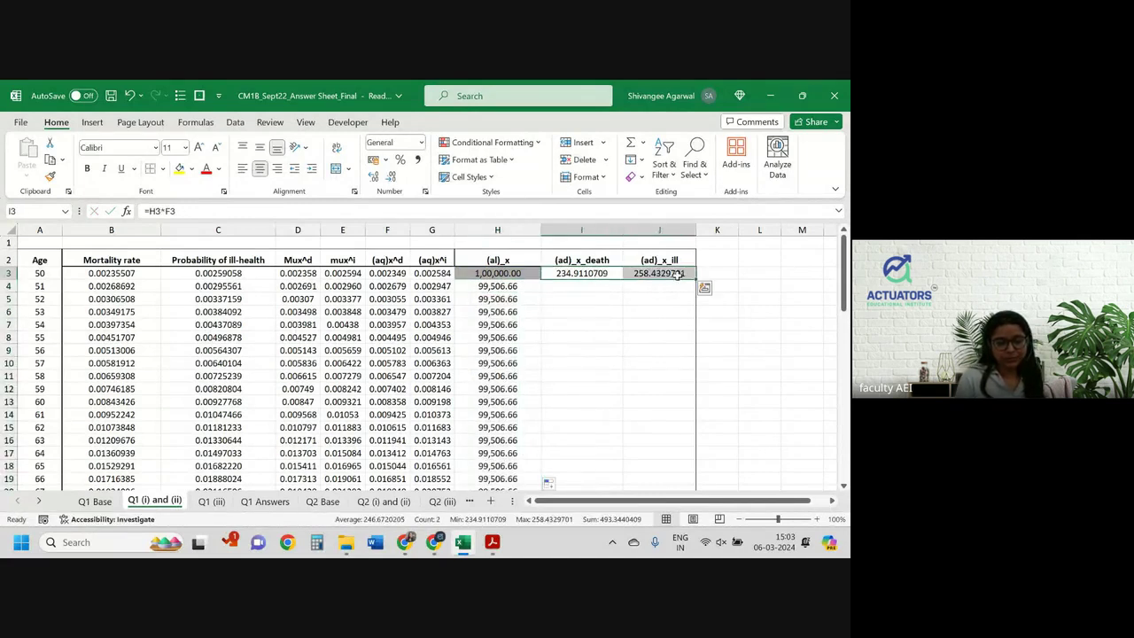
pyautogui.doubleClick(696, 282)
pyautogui.click(659, 337)
pyautogui.scroll(-4, 629, 327)
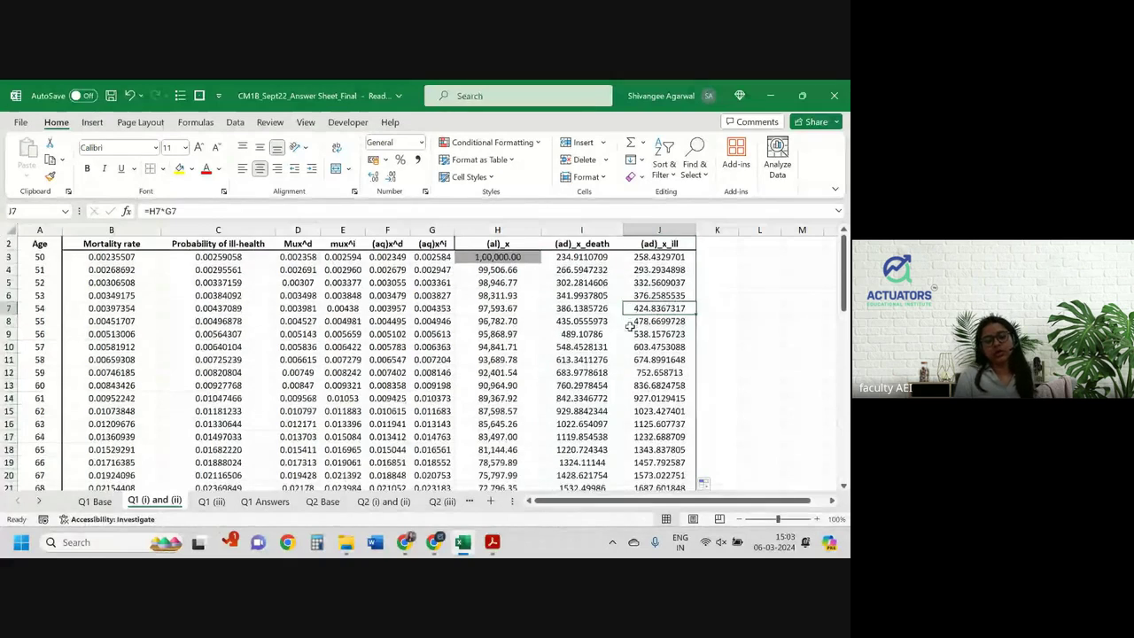
pyautogui.scroll(-13, 629, 327)
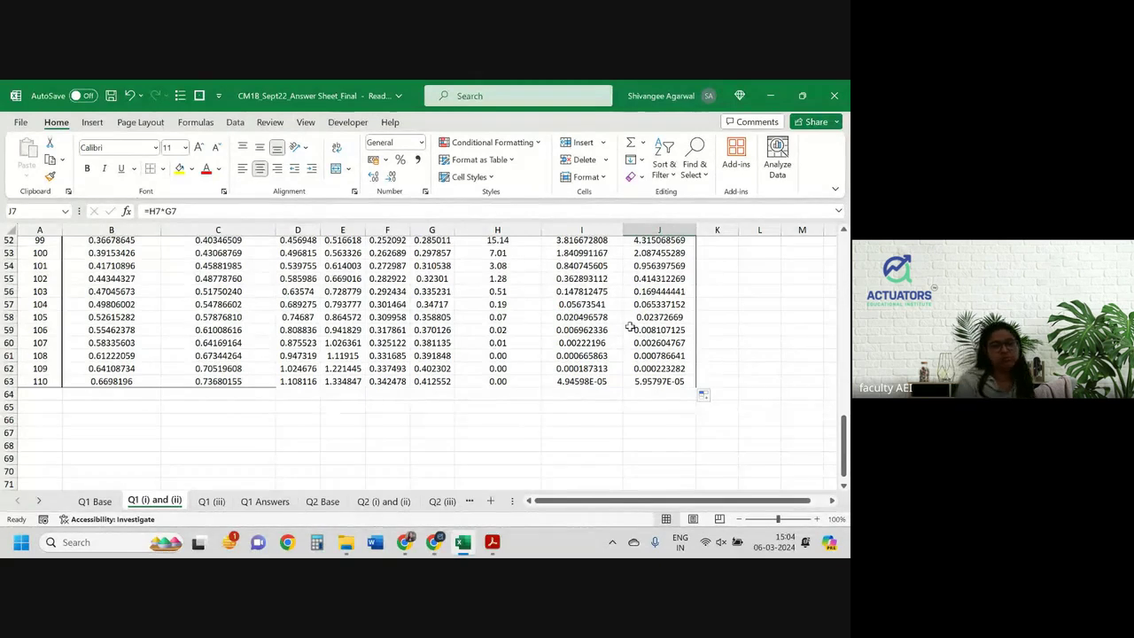
pyautogui.scroll(17, 629, 328)
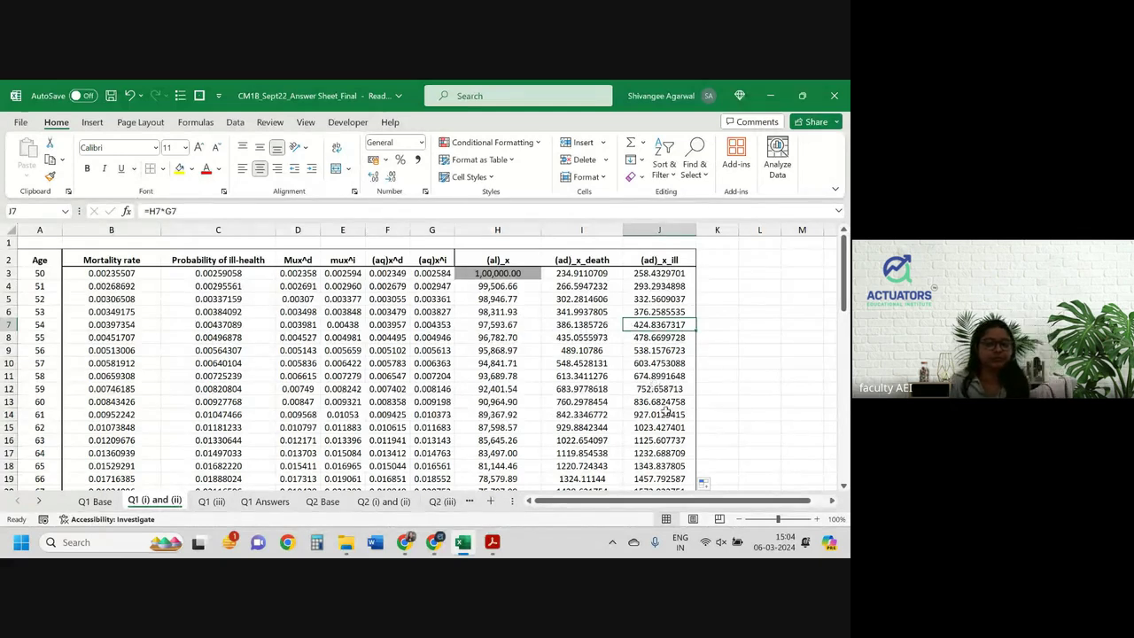
# Step: Switch to the exam paper in Acrobat and read part (ii) about leaving the population before the 71st birthday
pyautogui.click(494, 544)
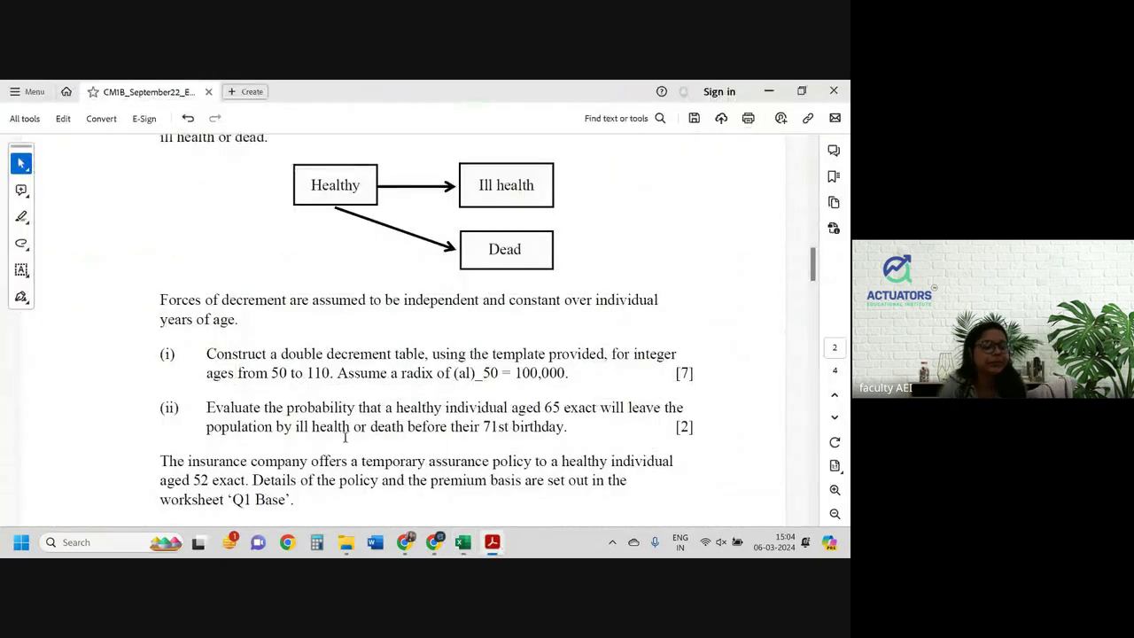
pyautogui.scroll(-2, 279, 398)
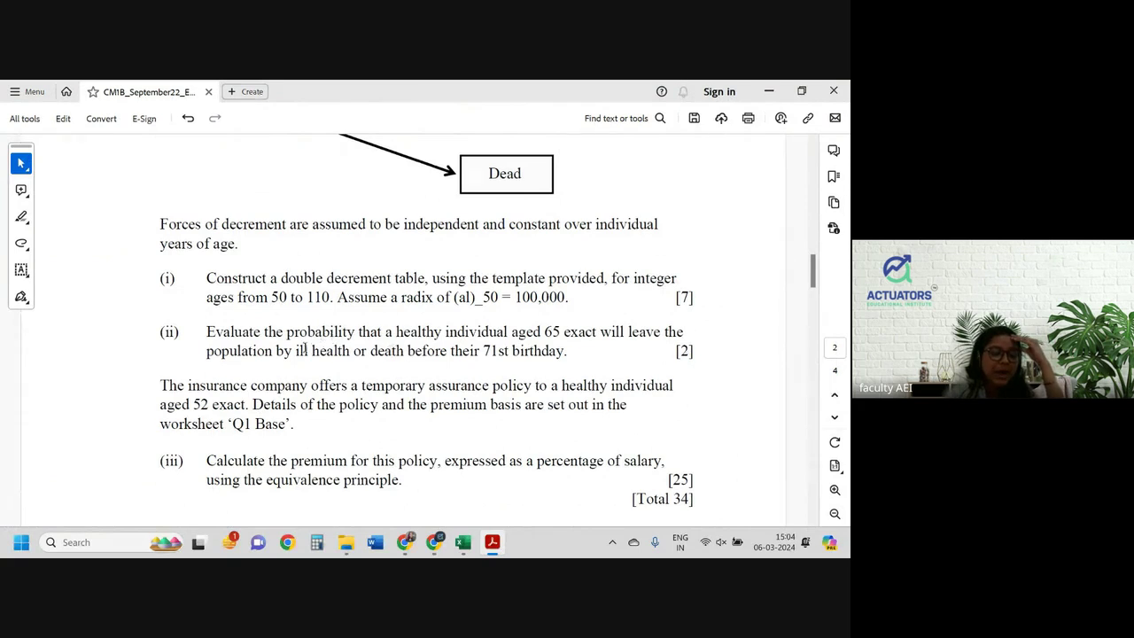
pyautogui.moveTo(305, 350); pyautogui.dragTo(497, 365)
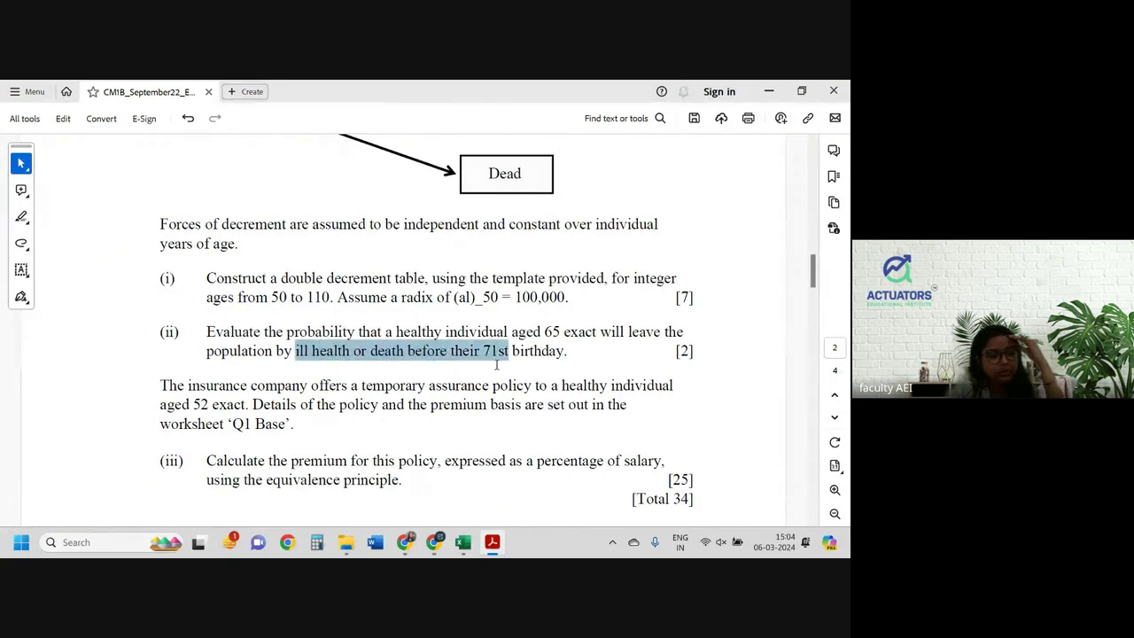
pyautogui.click(523, 363)
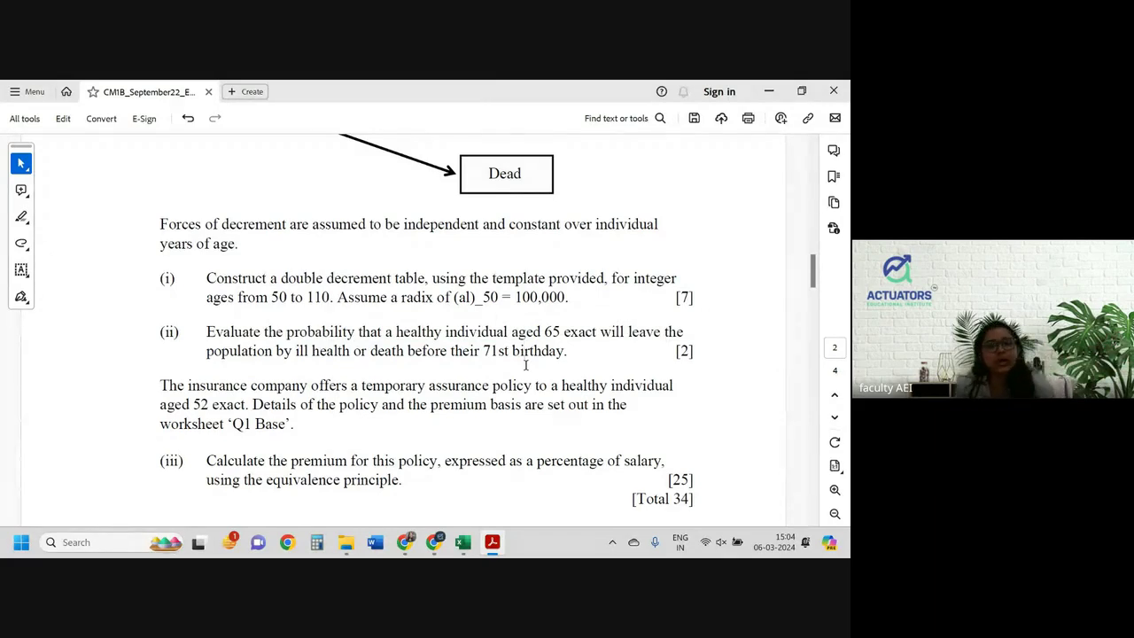
# Step: Return to the Excel workbook and add the label Required Probability in L4 beside the decrement table
pyautogui.click(462, 542)
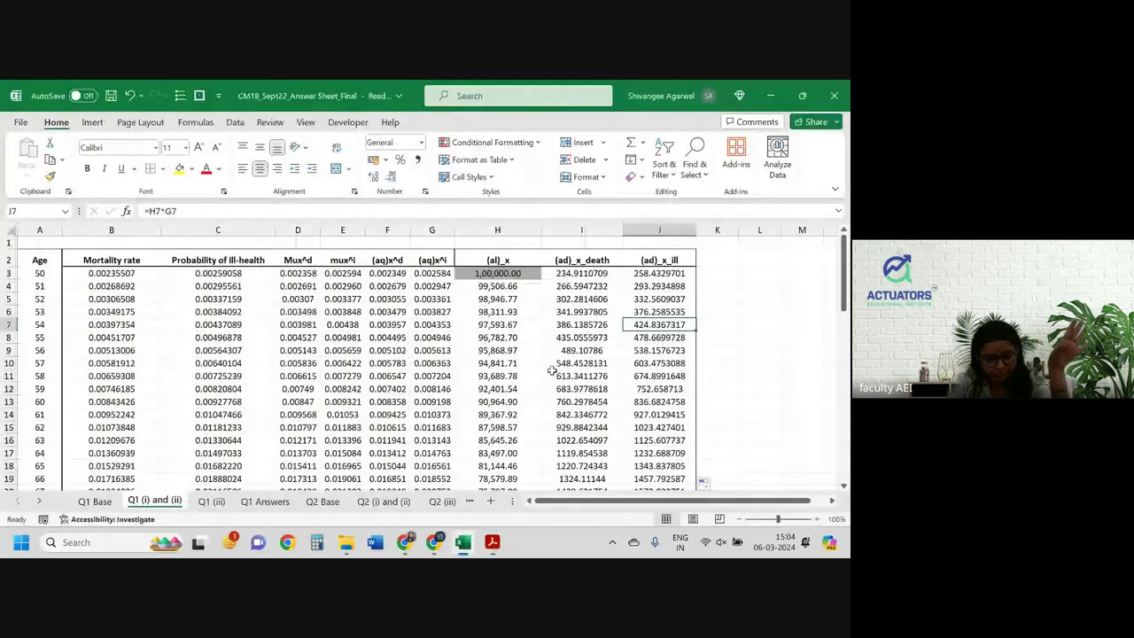
pyautogui.hscroll(2, 773, 321)
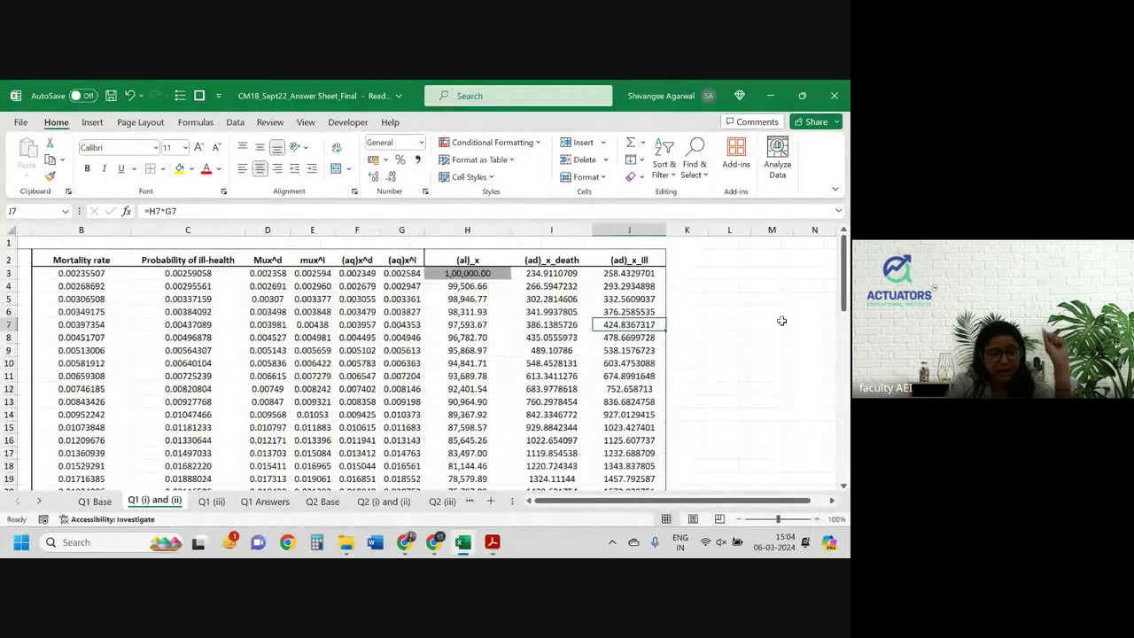
pyautogui.doubleClick(694, 286)
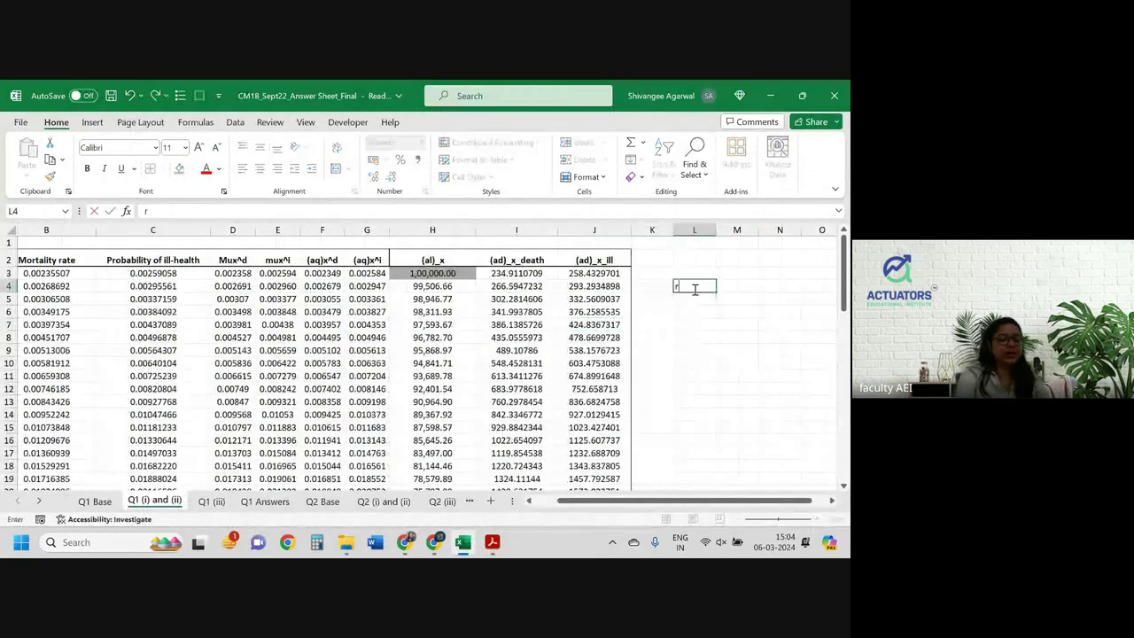
pyautogui.write('Req')
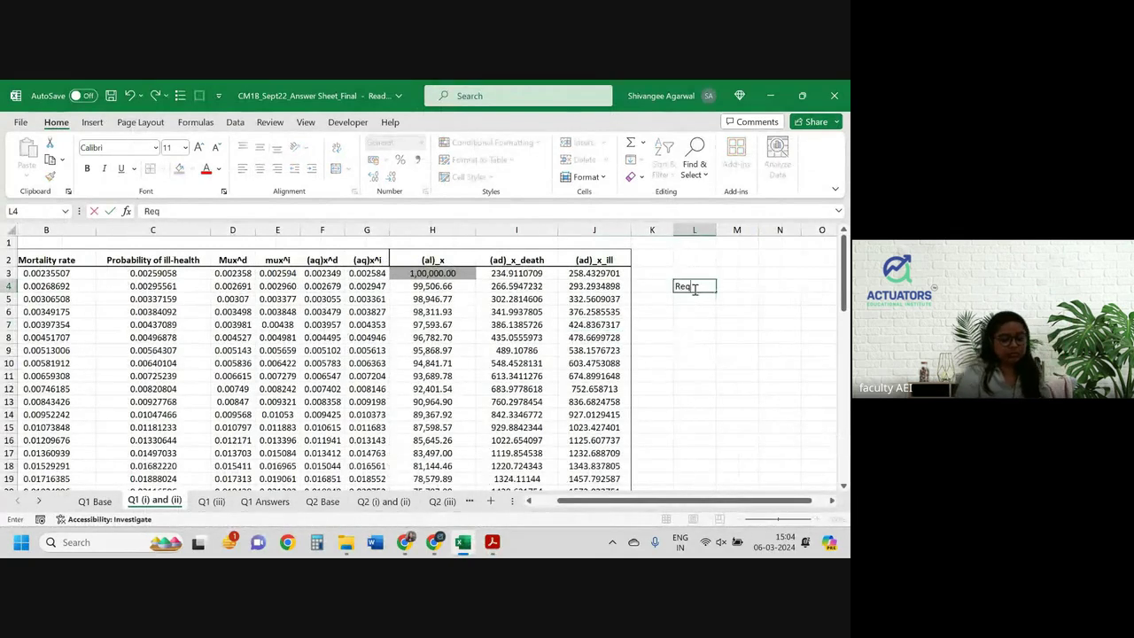
pyautogui.write('uired Probabil')
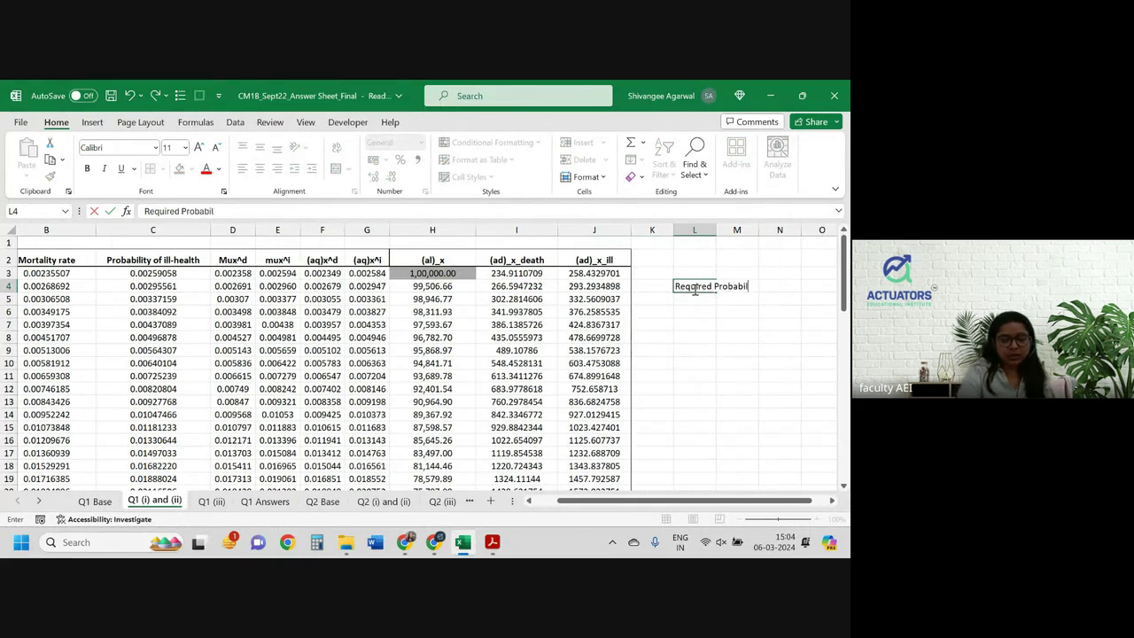
pyautogui.write('ity')
pyautogui.press('Return')
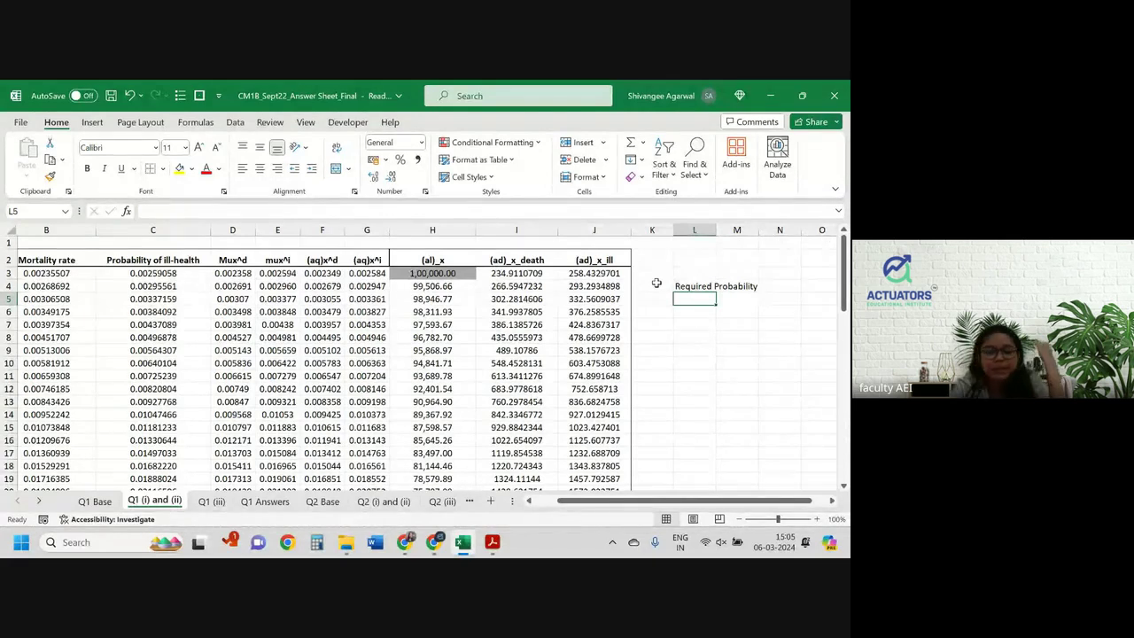
# Step: Enter =1-H24/H18 in L5 to calculate the probability of leaving between ages 65 and 71
pyautogui.hscroll(-1, 514, 293)
pyautogui.scroll(-2, 515, 293)
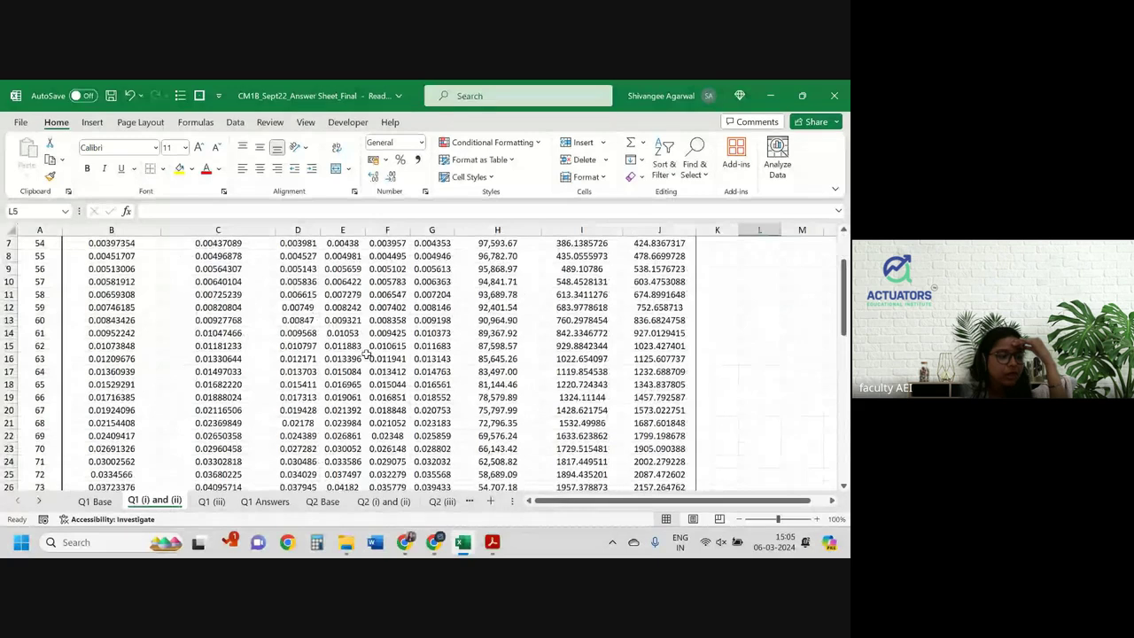
pyautogui.scroll(-1, 366, 352)
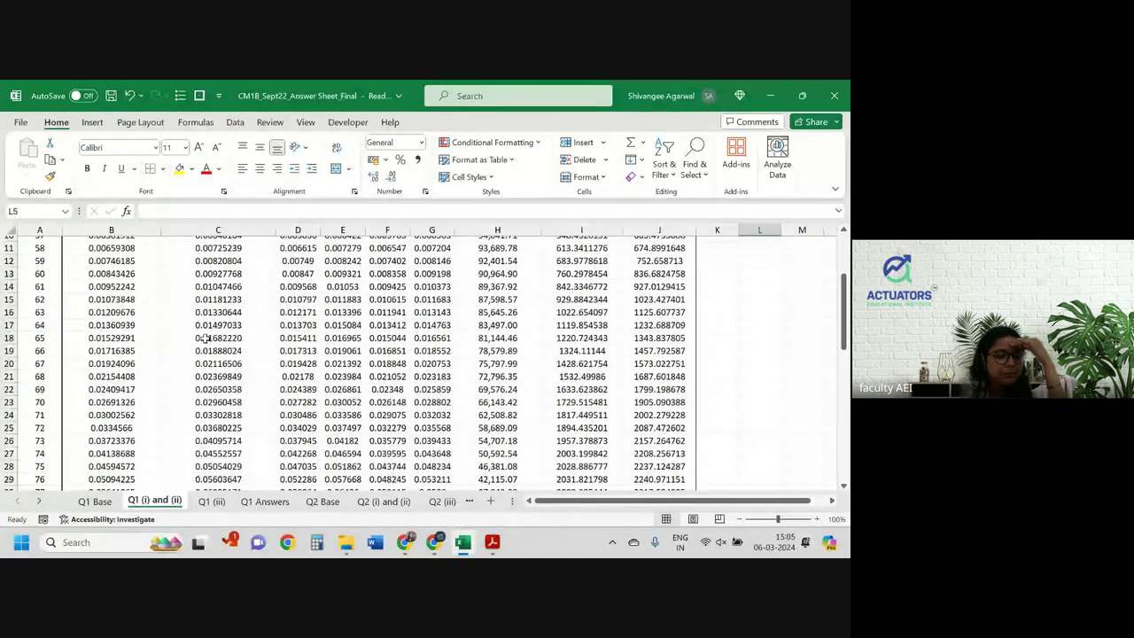
pyautogui.click(489, 338)
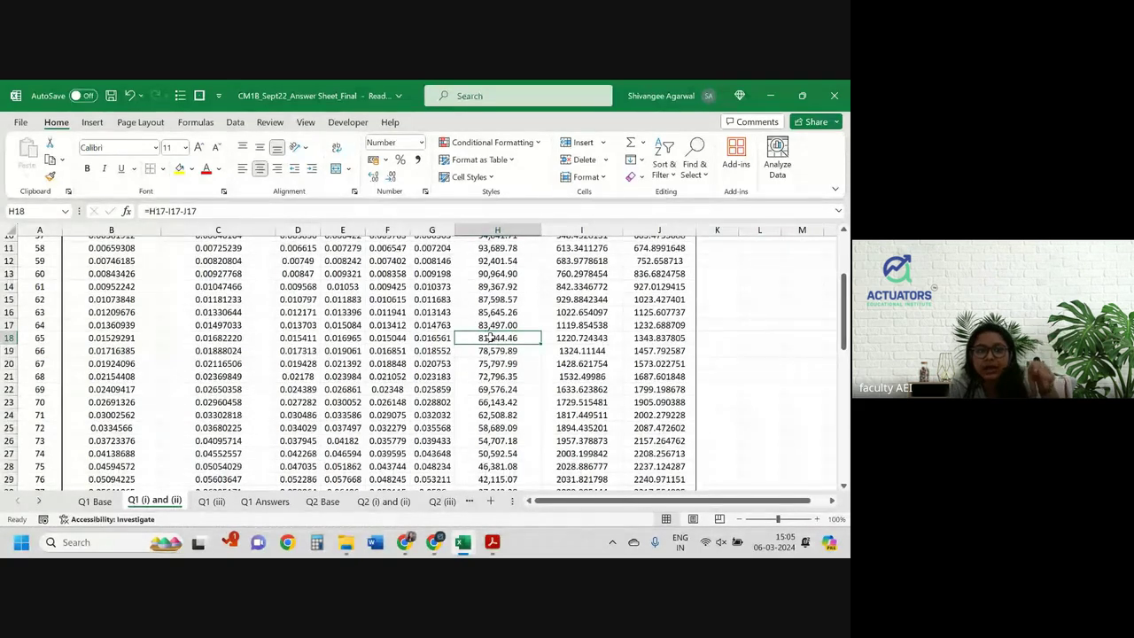
pyautogui.scroll(3, 490, 338)
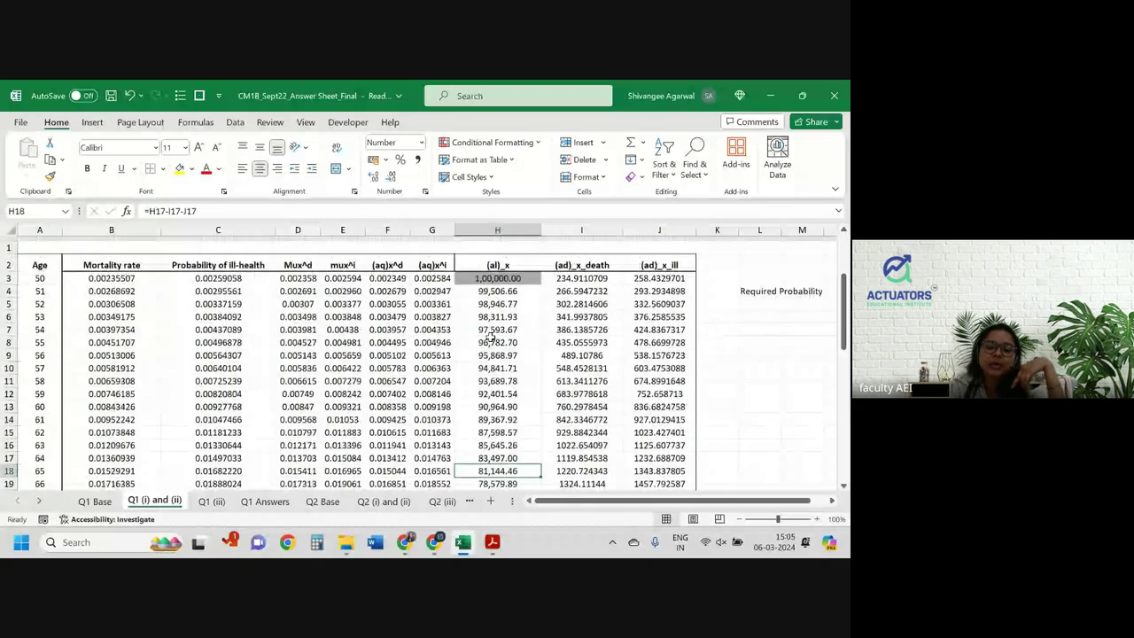
pyautogui.click(766, 296)
pyautogui.write('=1-')
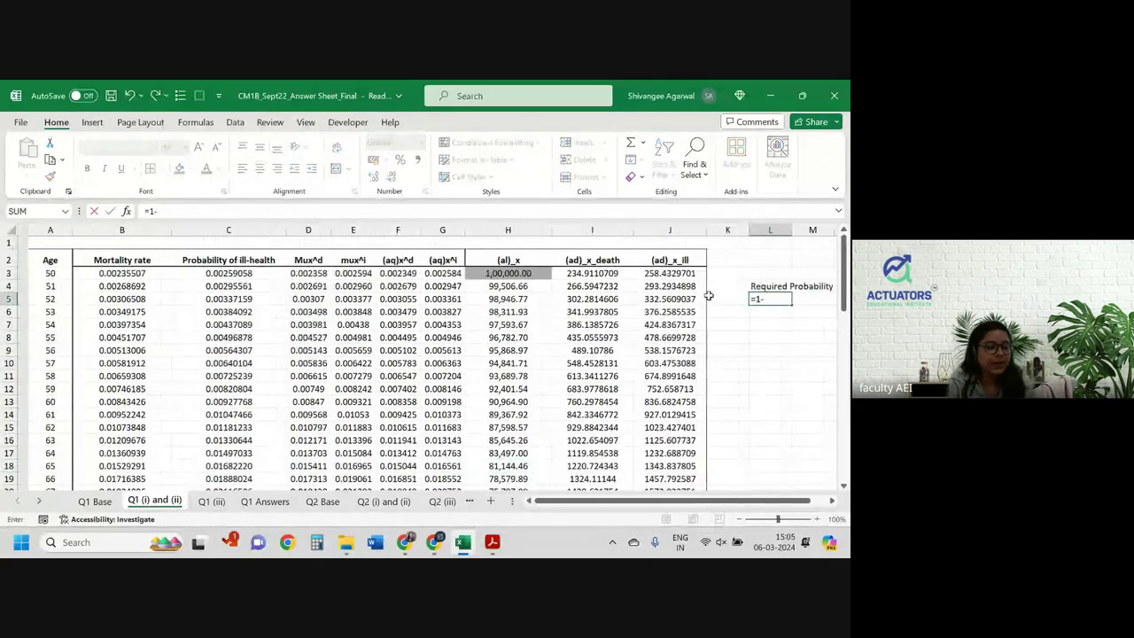
pyautogui.scroll(-3, 708, 295)
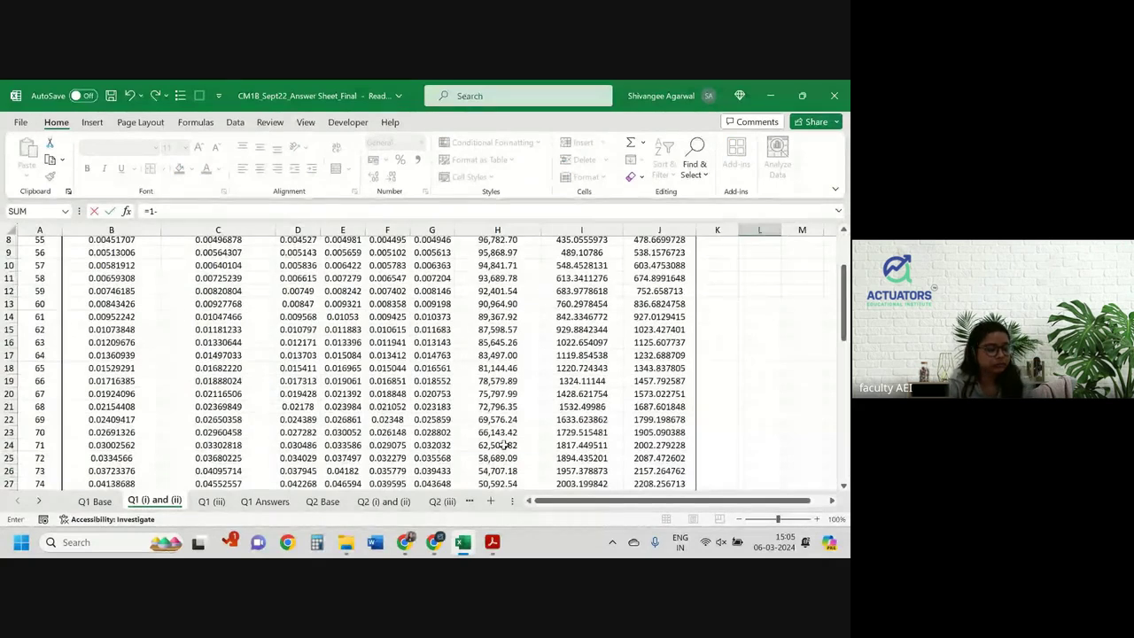
pyautogui.click(504, 446)
pyautogui.write('/')
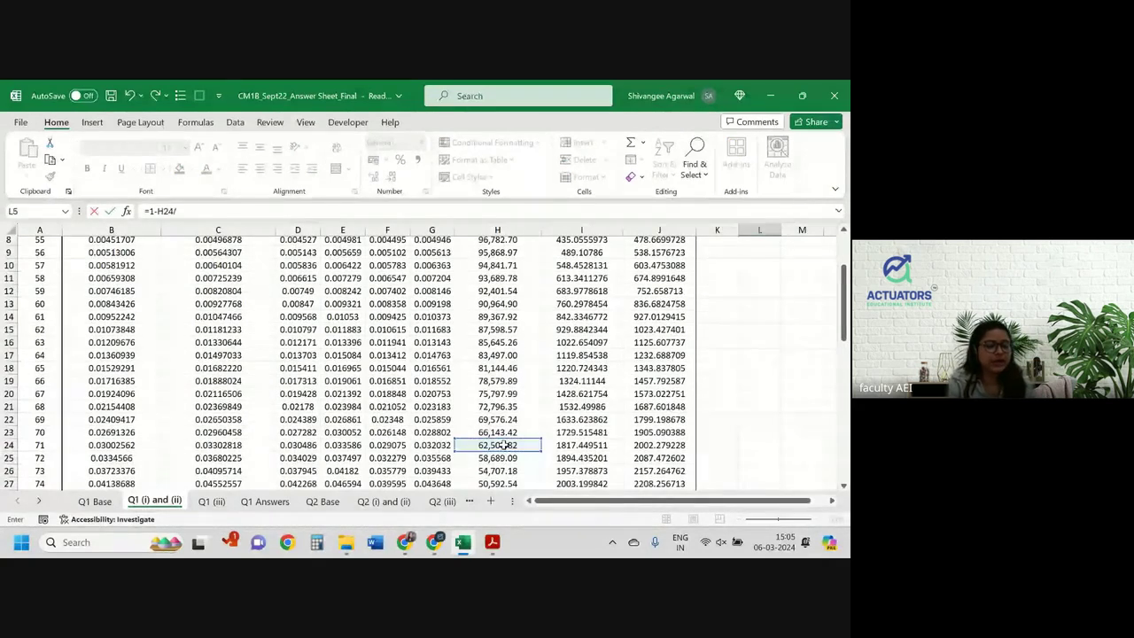
pyautogui.click(493, 303)
pyautogui.press('Down')
pyautogui.press('Down')
pyautogui.press('Down')
pyautogui.press('Down')
pyautogui.press('Down')
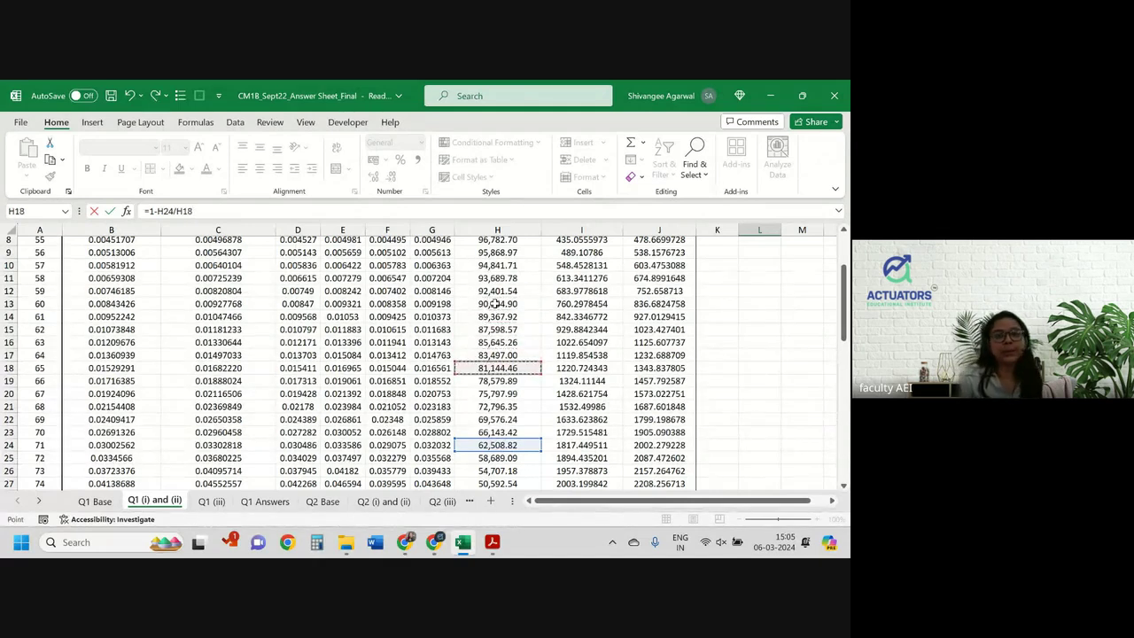
pyautogui.press('Escape')
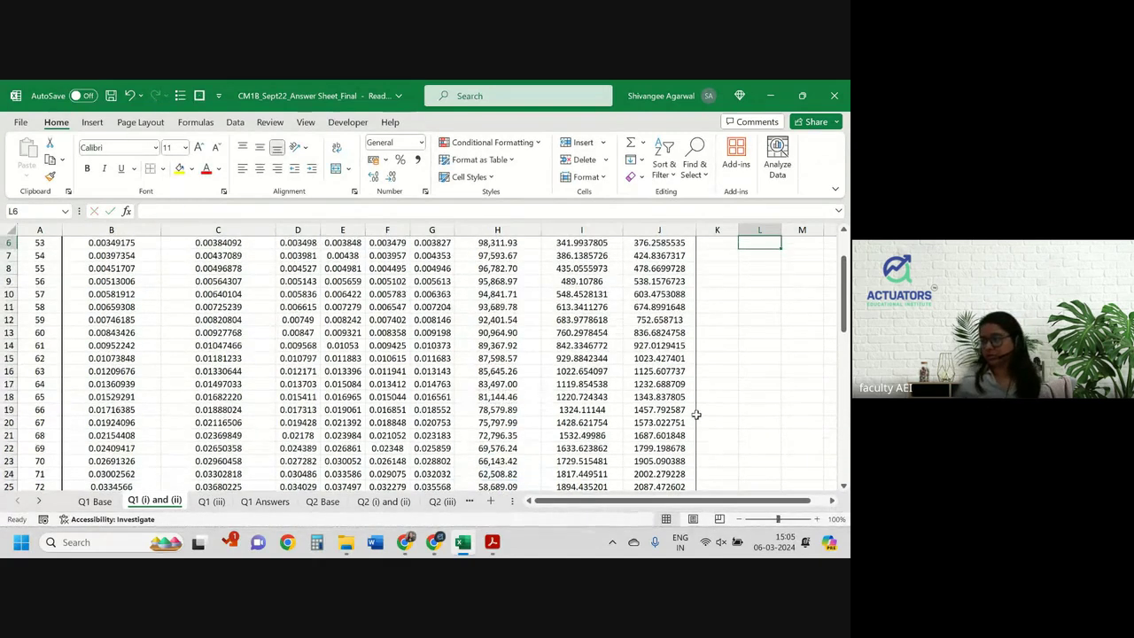
# Step: Check the Required Probability formula in L5 against the (al)_x values it references for ages 65 and 71
pyautogui.scroll(1, 696, 415)
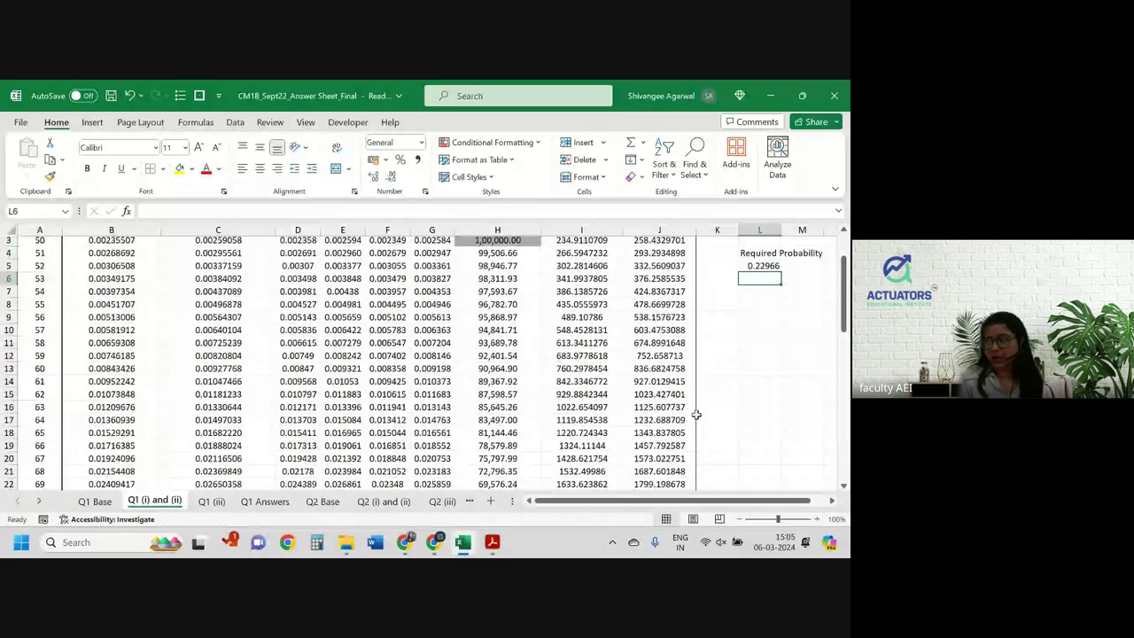
pyautogui.click(761, 266)
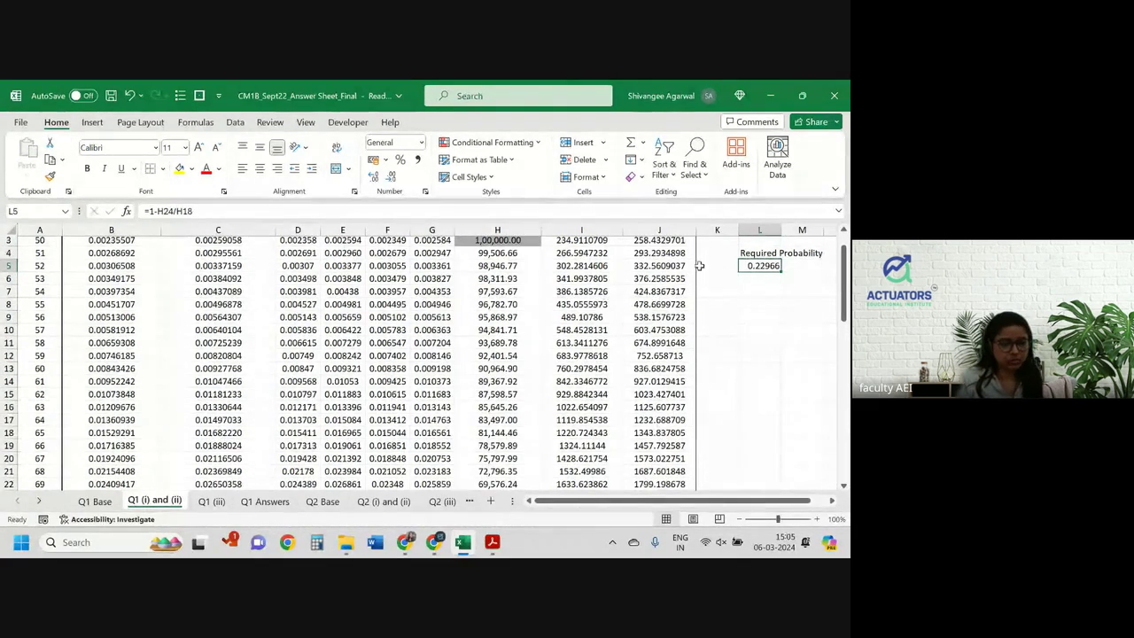
pyautogui.doubleClick(763, 266)
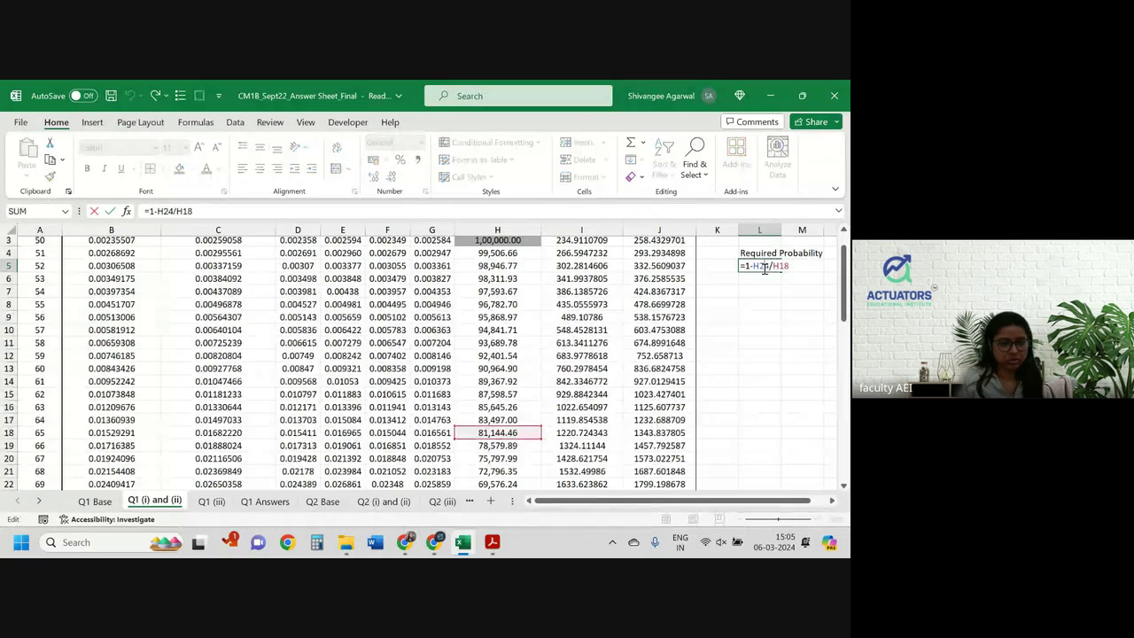
pyautogui.scroll(-3, 585, 348)
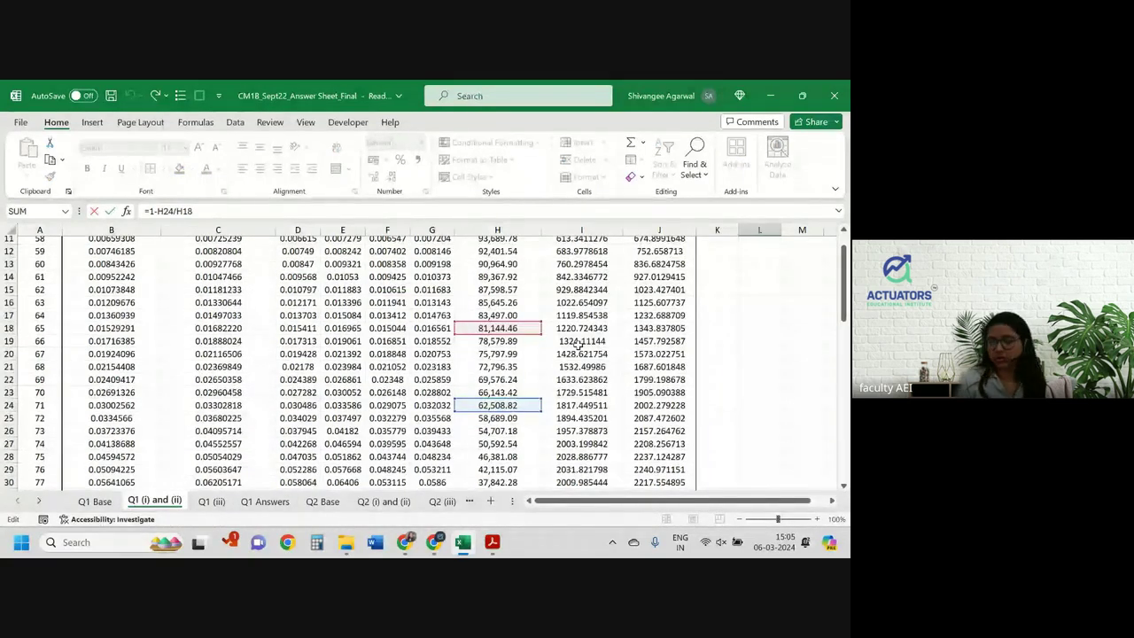
pyautogui.press('Return')
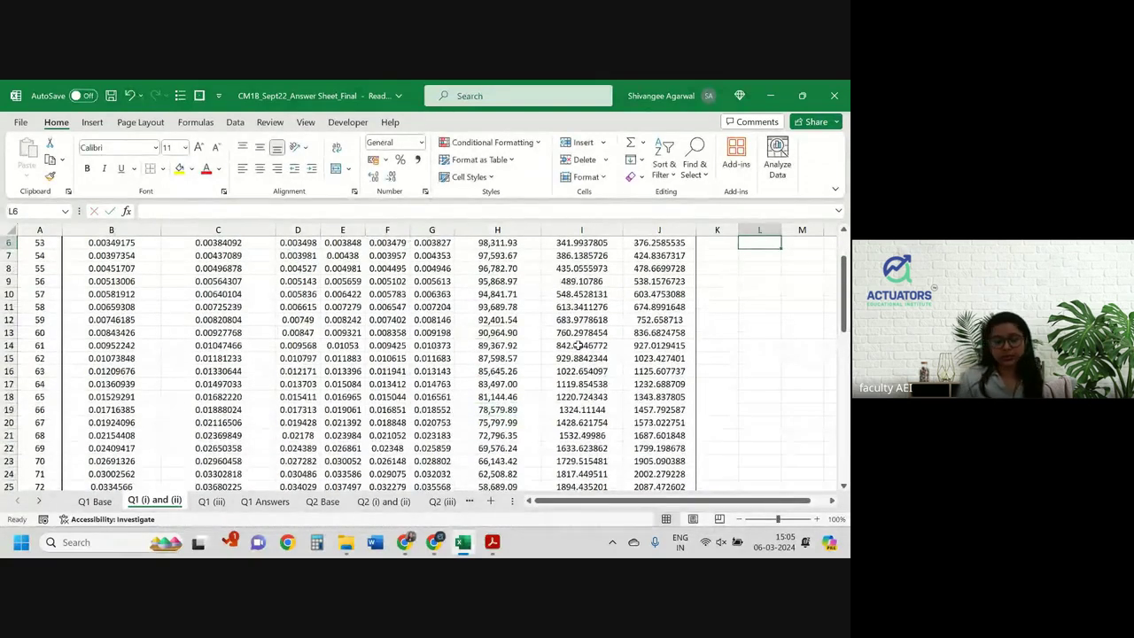
pyautogui.scroll(2, 578, 345)
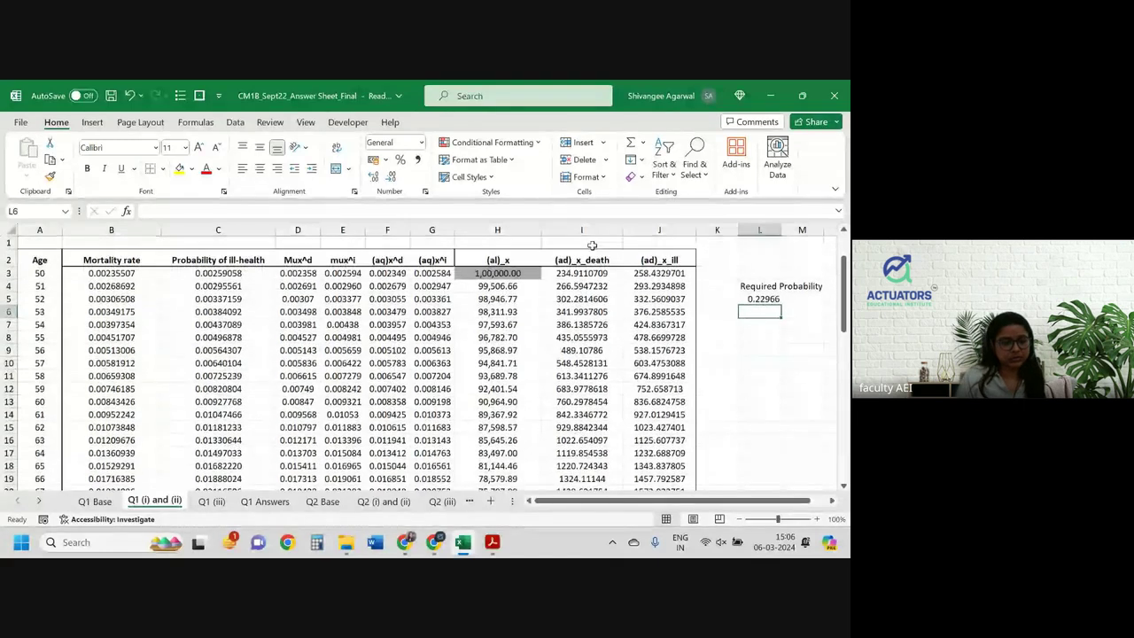
# Step: Review the (aq)x^d and (aq)x^i formulas for age 50 in F3 and G3 and the cells they reference
pyautogui.click(581, 273)
pyautogui.doubleClick(387, 273)
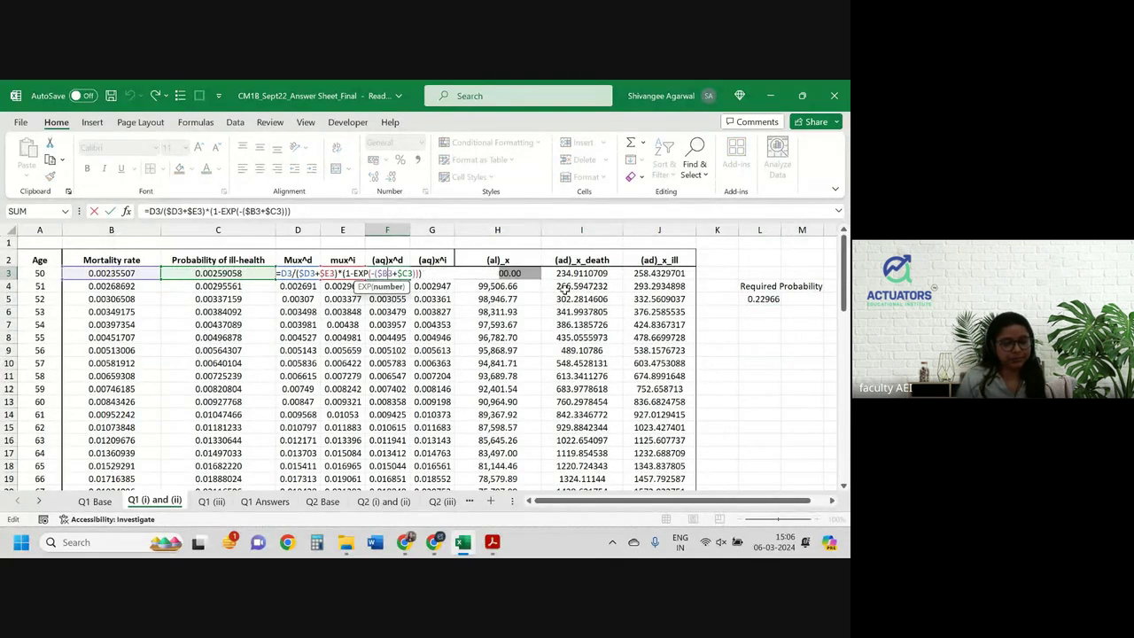
pyautogui.press('Return')
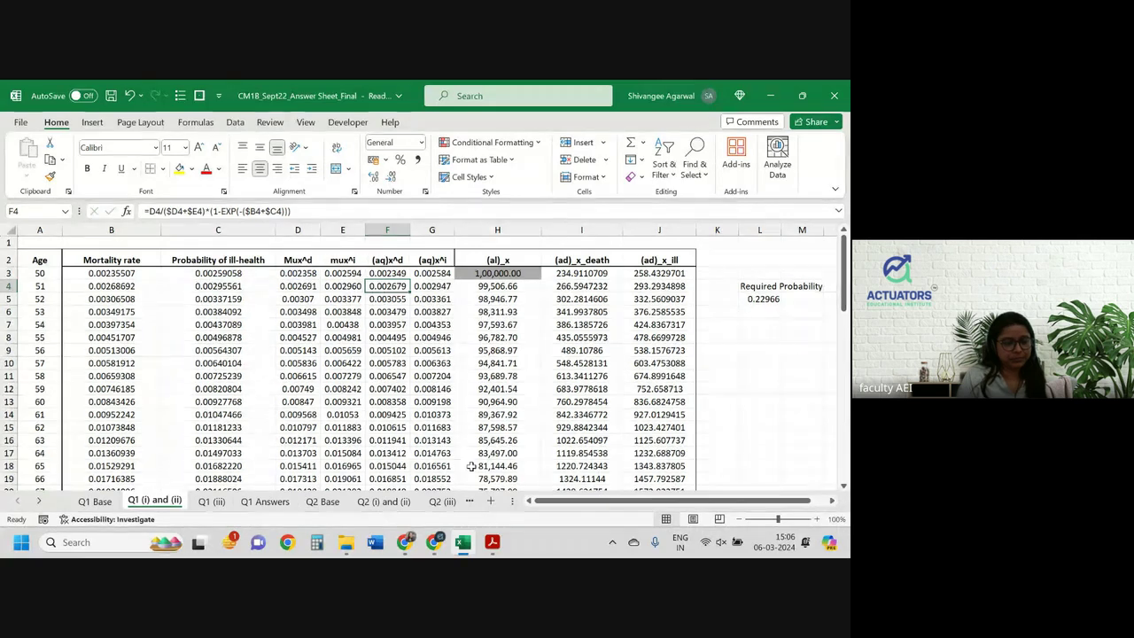
pyautogui.click(358, 285)
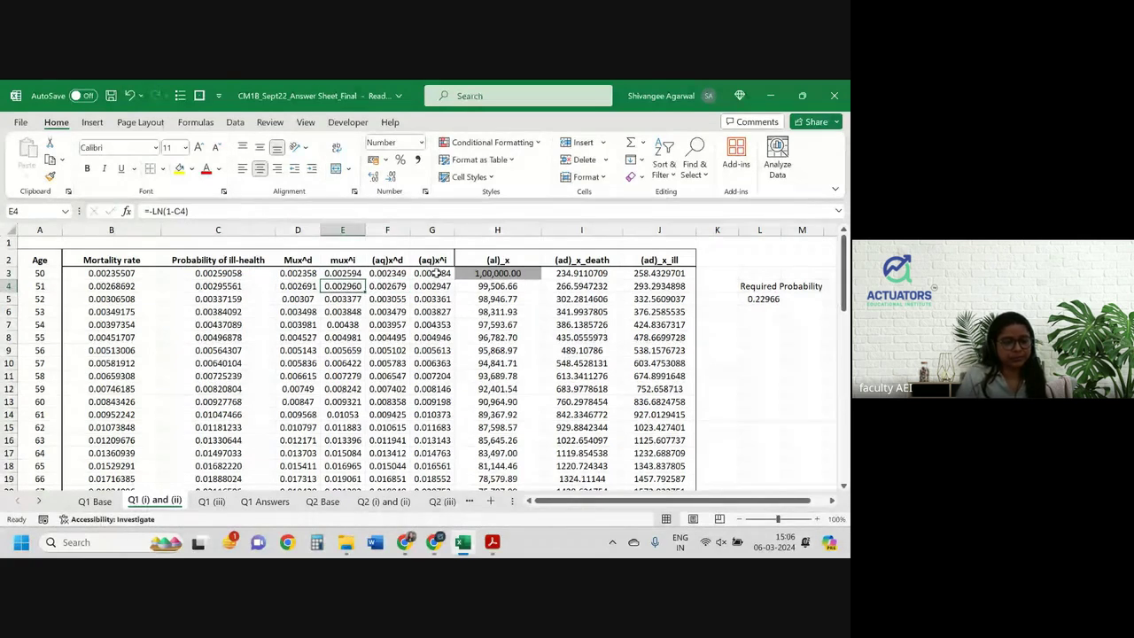
pyautogui.doubleClick(435, 274)
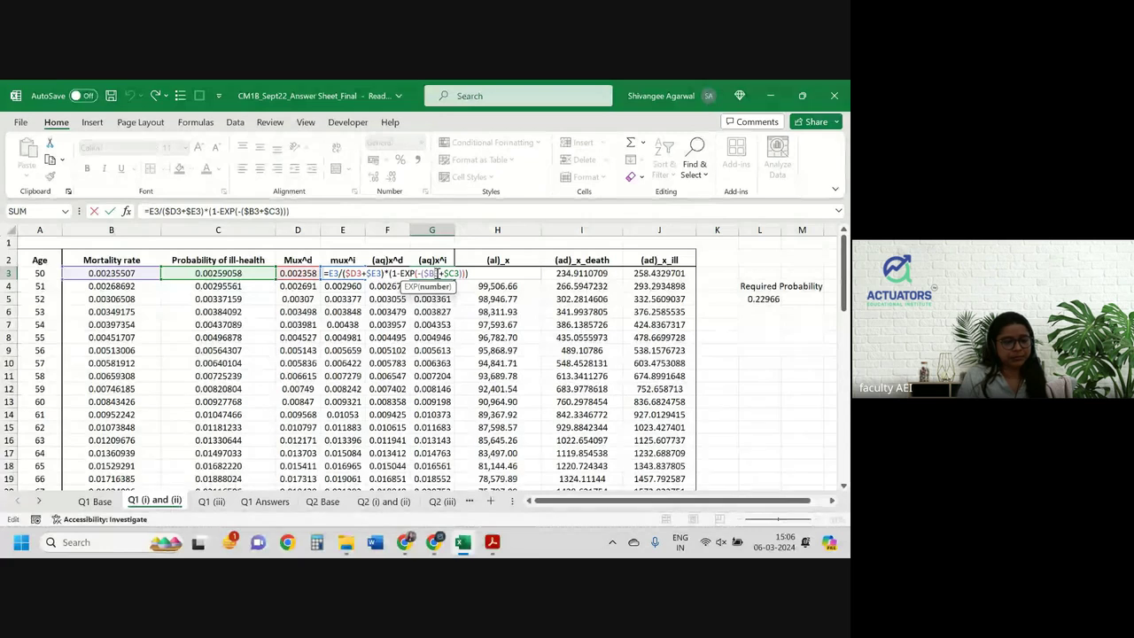
pyautogui.press('Return')
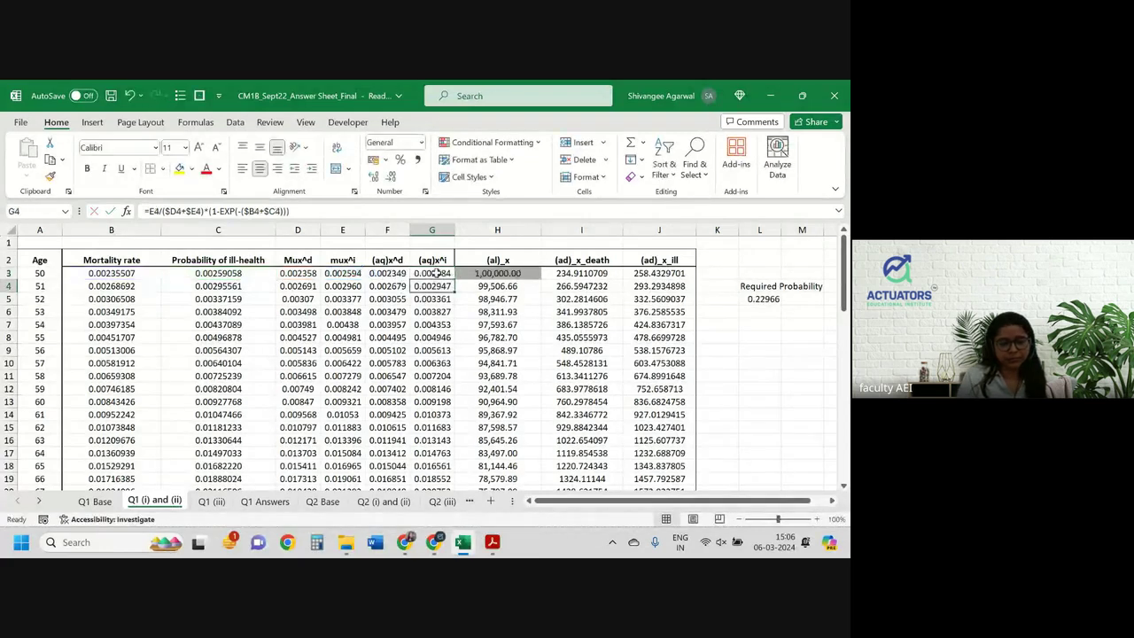
# Step: Review the (ad)_x_ill and (ad)_x_death formulas for age 51 and the Required Probability formula
pyautogui.click(659, 261)
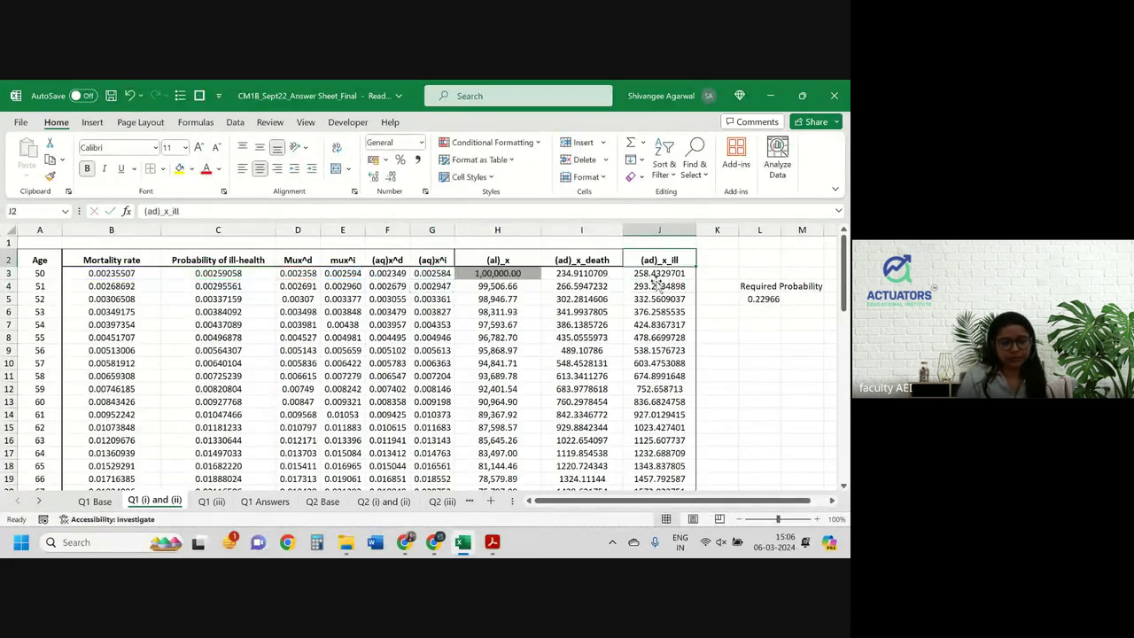
pyautogui.click(658, 283)
pyautogui.write('=H4*G4')
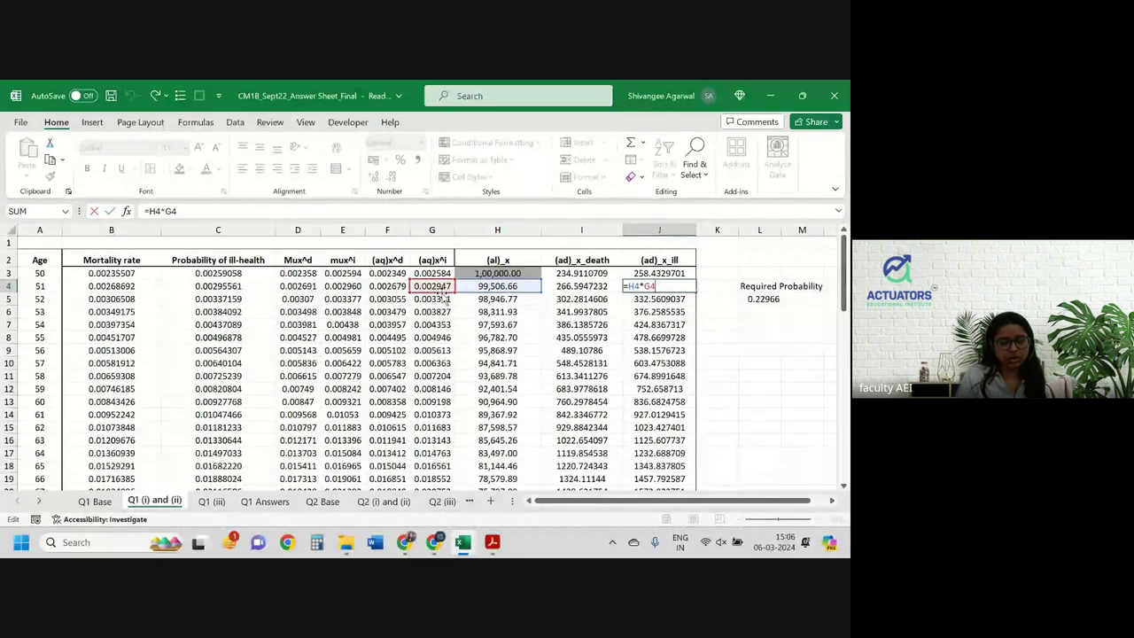
pyautogui.press('Return')
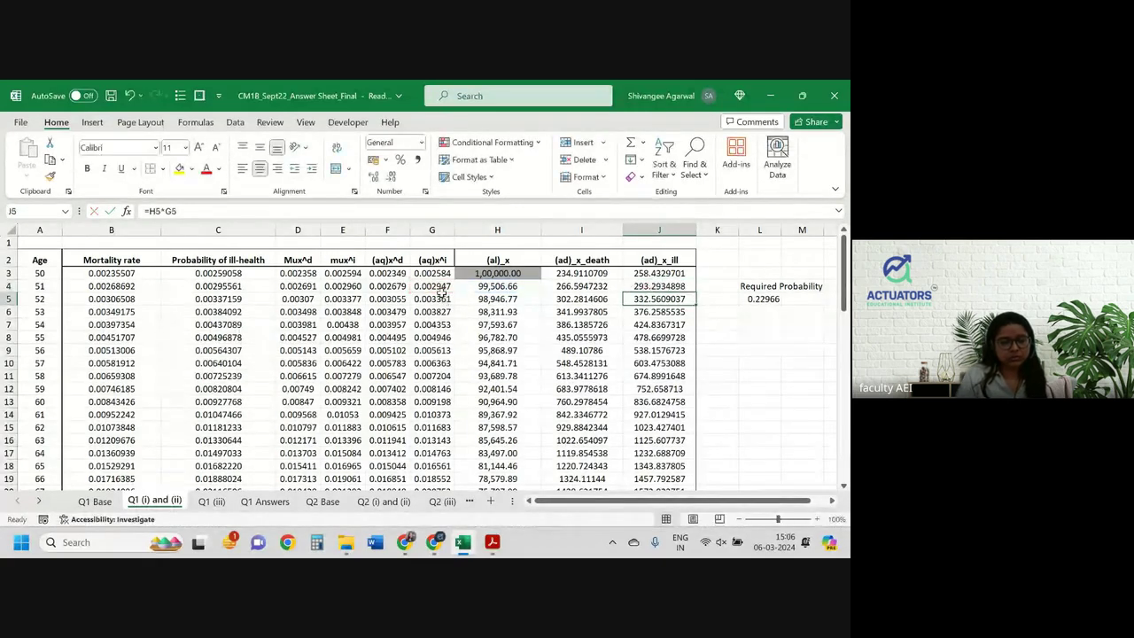
pyautogui.click(766, 301)
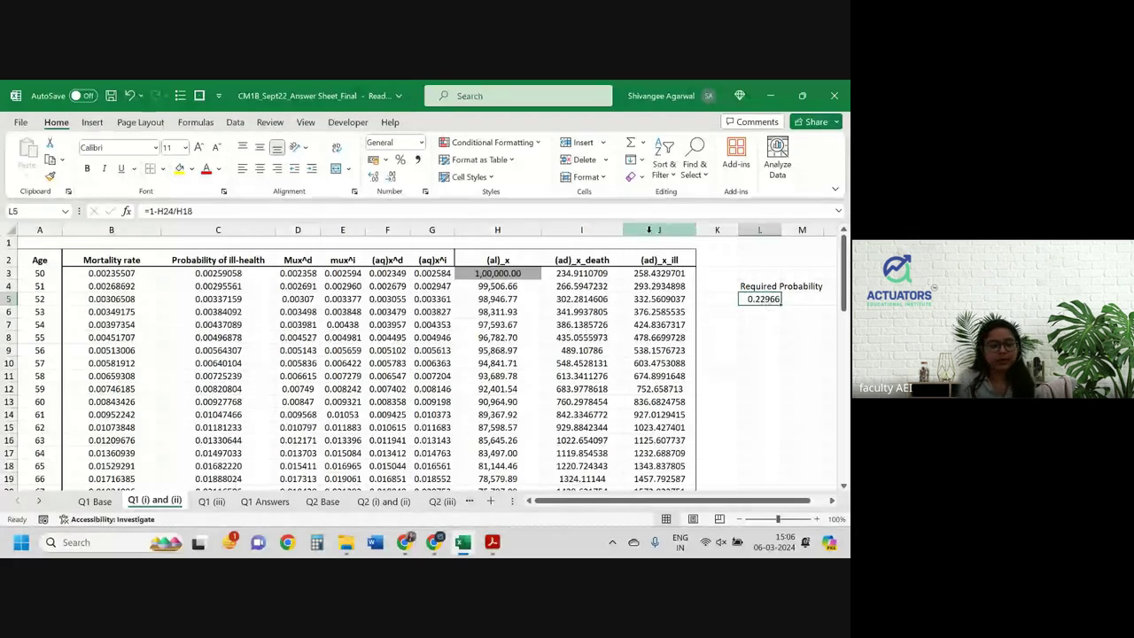
pyautogui.click(578, 286)
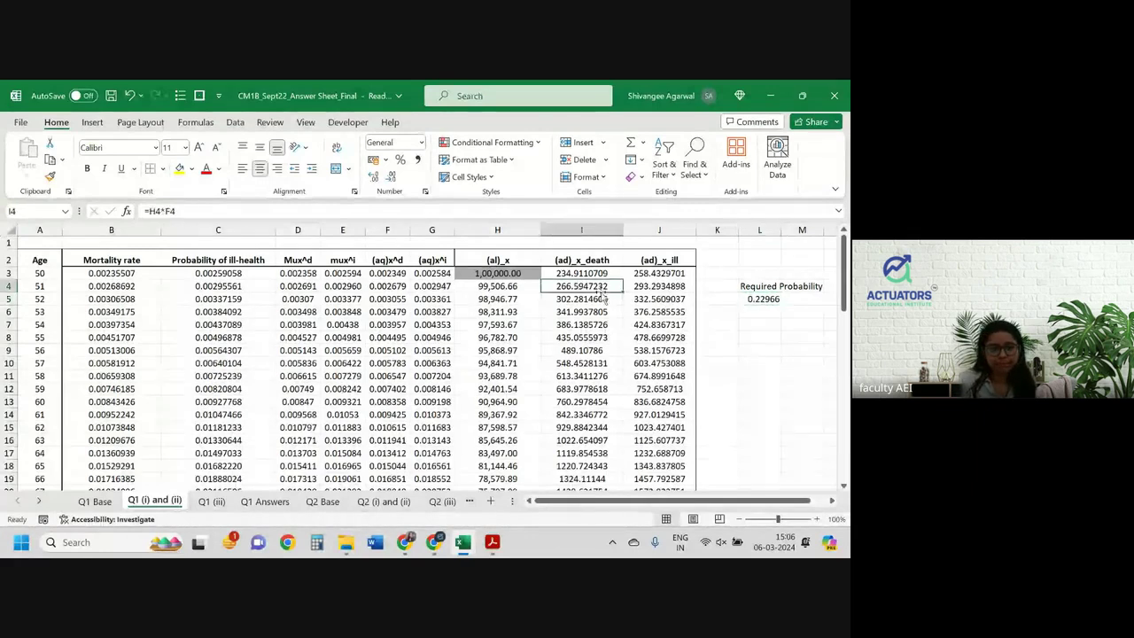
pyautogui.doubleClick(593, 286)
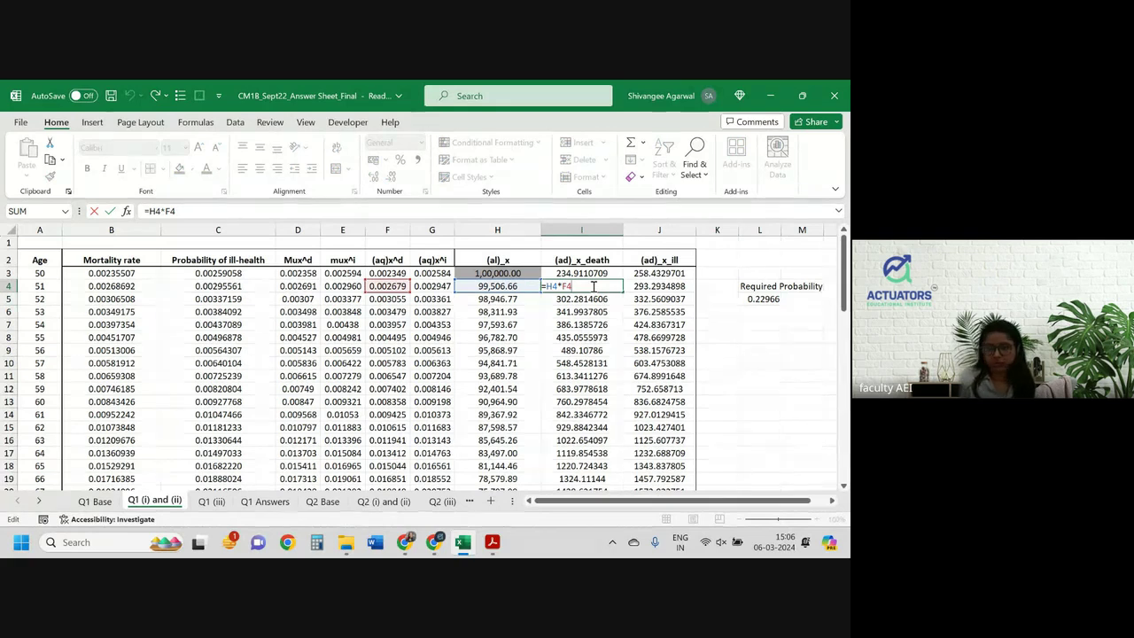
pyautogui.press('Return')
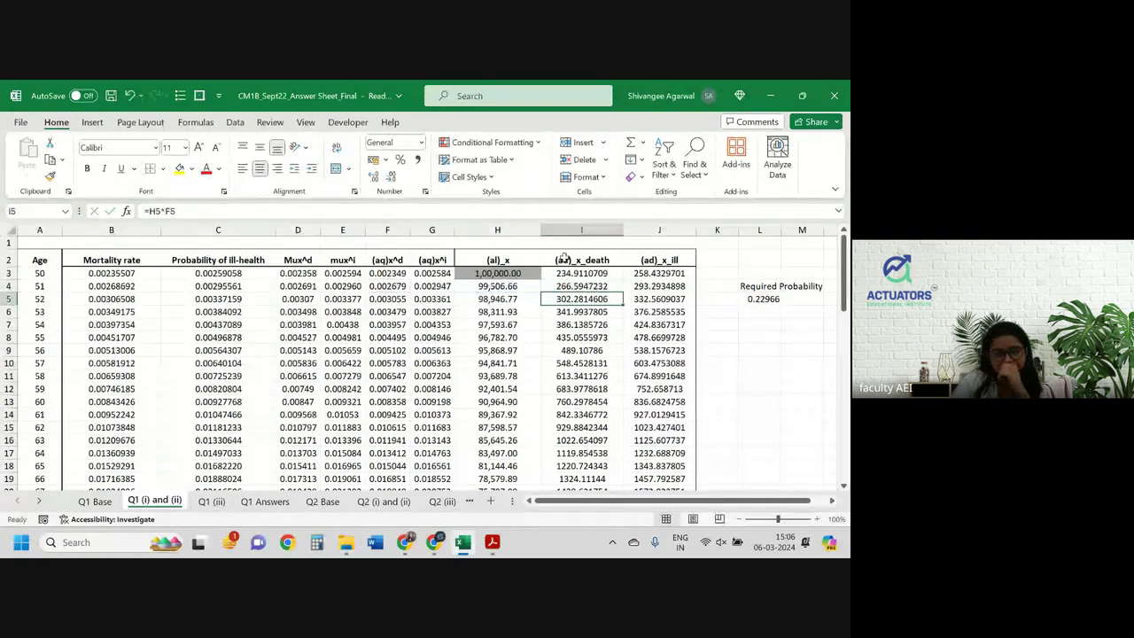
# Step: Format the (ad)_x_death and (ad)_x_ill columns from age 50 to 110 to two decimal places
pyautogui.moveTo(599, 277); pyautogui.dragTo(647, 274)
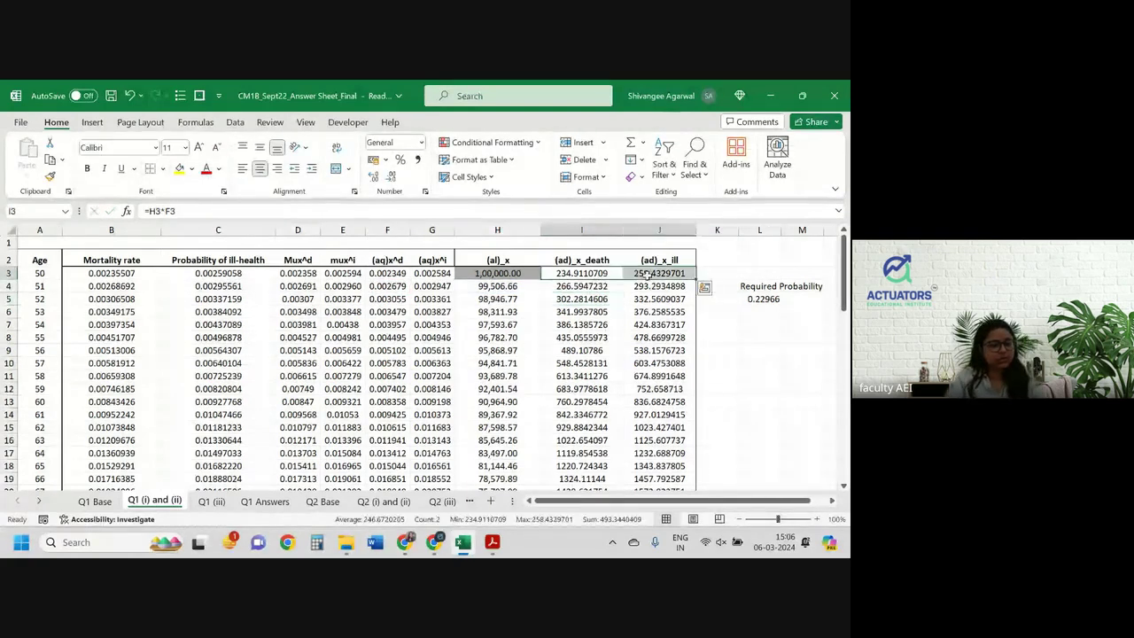
pyautogui.hotkey('ctrl', 'shift', 'Down')
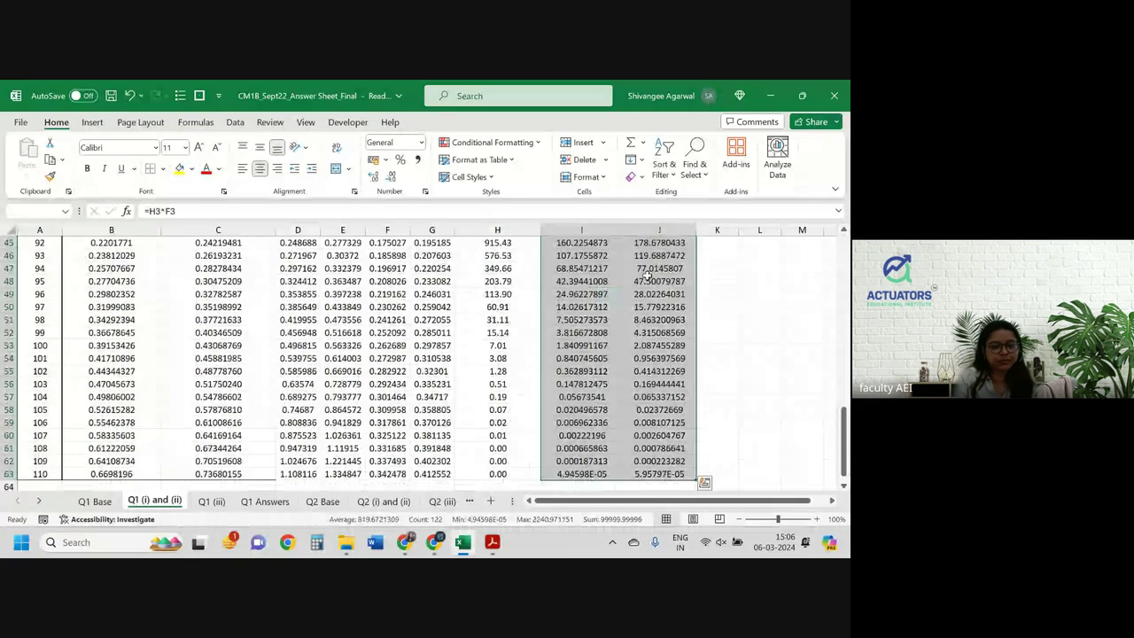
pyautogui.click(391, 177)
pyautogui.click(391, 177)
pyautogui.click(390, 177)
pyautogui.click(390, 177)
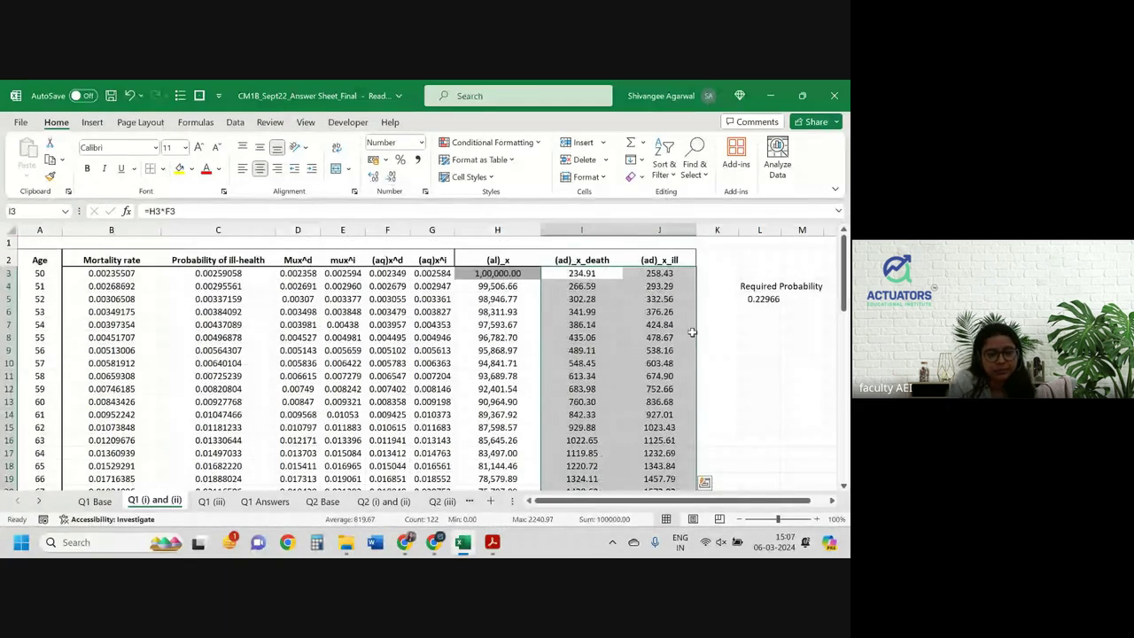
# Step: Correct the (aq)x^d formula in F3 to =D3/($D3+$E3)*(1-EXP(-($D3+$E3))) so the exponent uses both forces of decrement
pyautogui.click(386, 274)
pyautogui.doubleClick(390, 274)
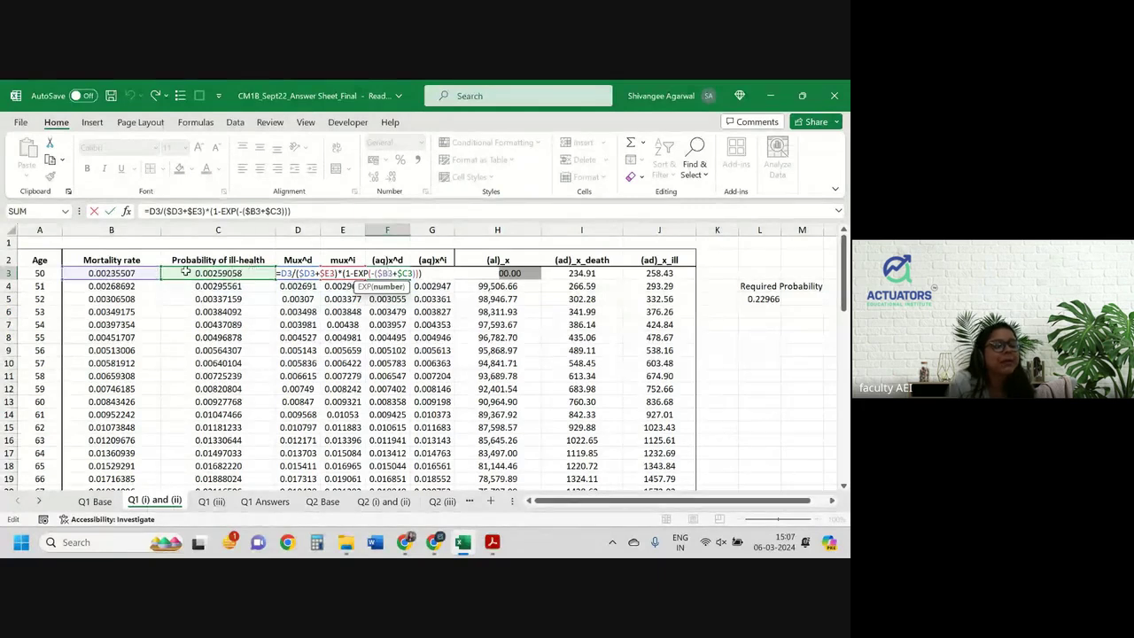
pyautogui.click(351, 285)
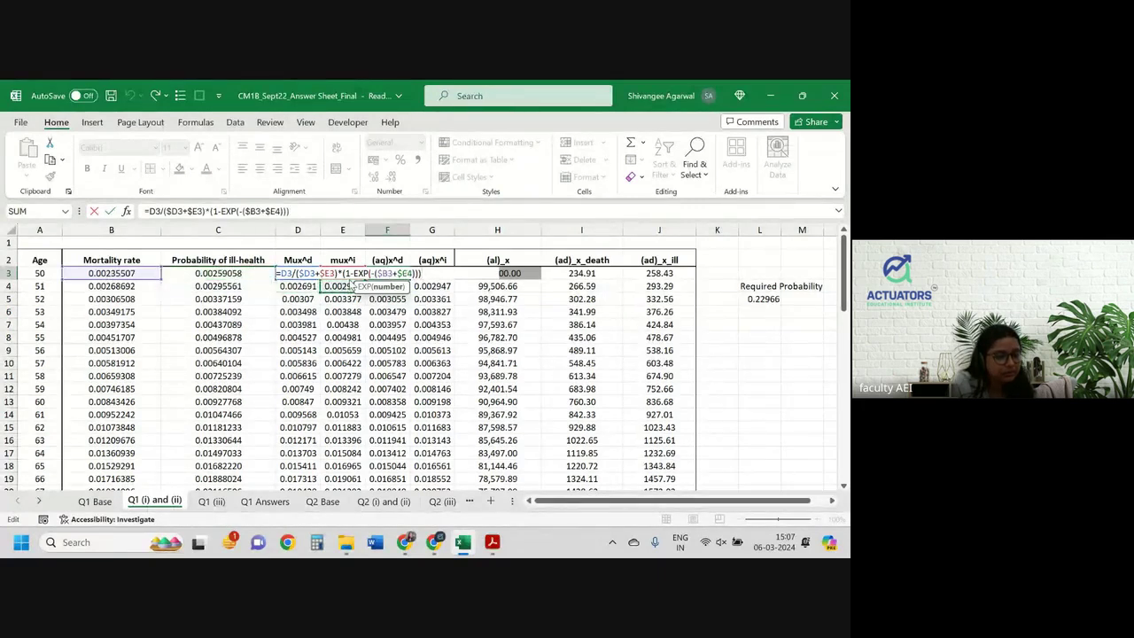
pyautogui.click(275, 286)
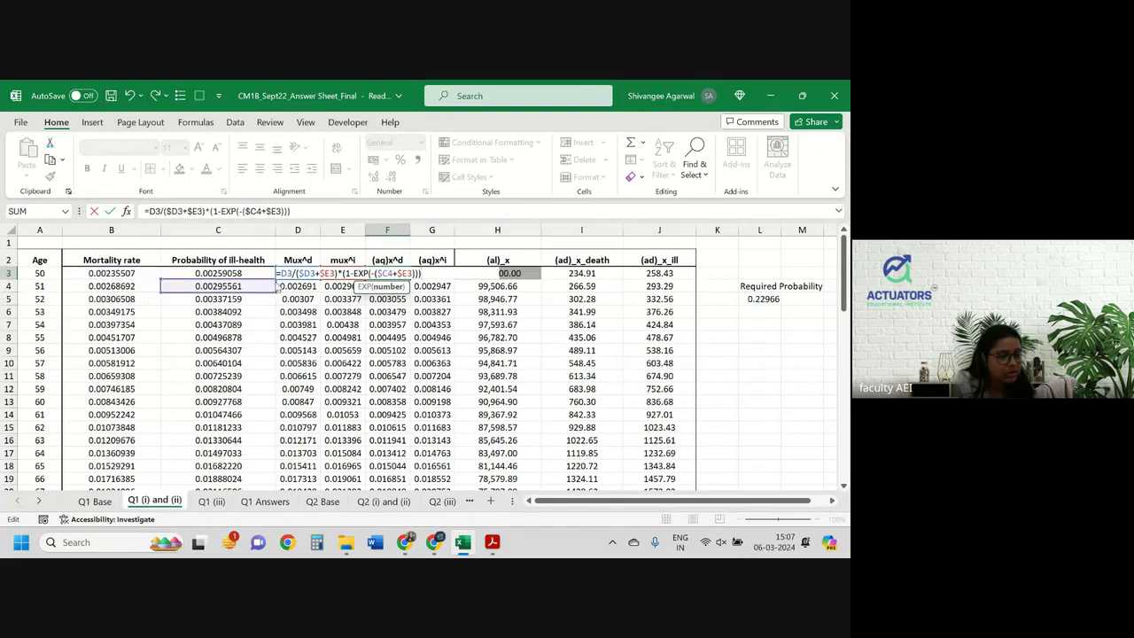
pyautogui.click(293, 275)
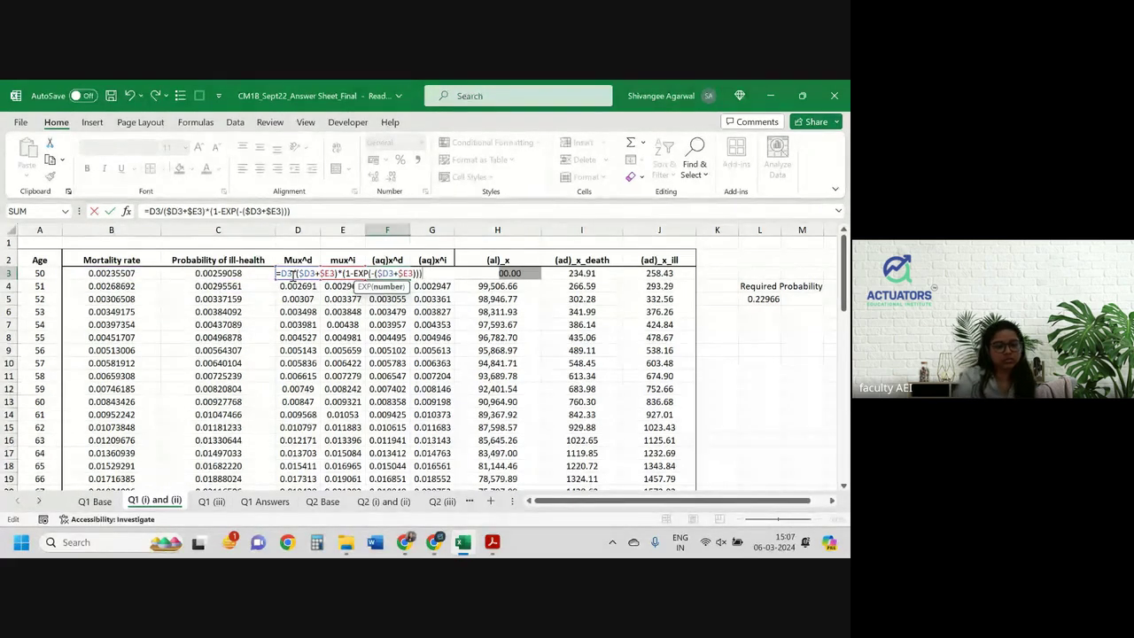
pyautogui.press('Return')
pyautogui.click(403, 272)
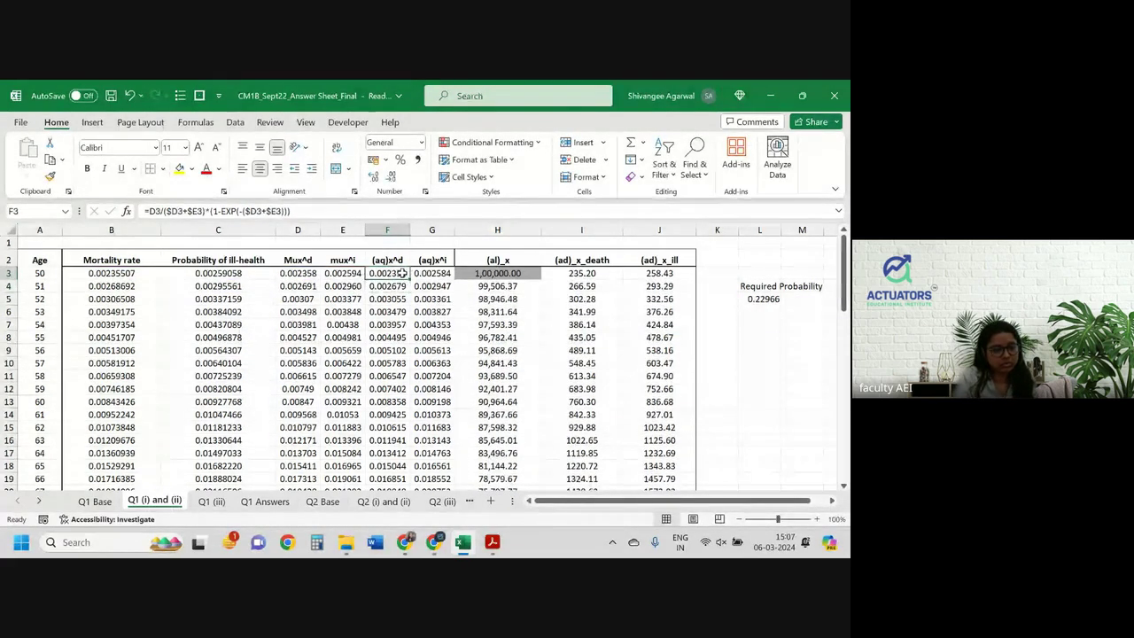
# Step: Copy the corrected (aq)x^d formula from F3 across to (aq)x^i in G3, and fill both columns down to age 110
pyautogui.doubleClick(403, 273)
pyautogui.press('Escape')
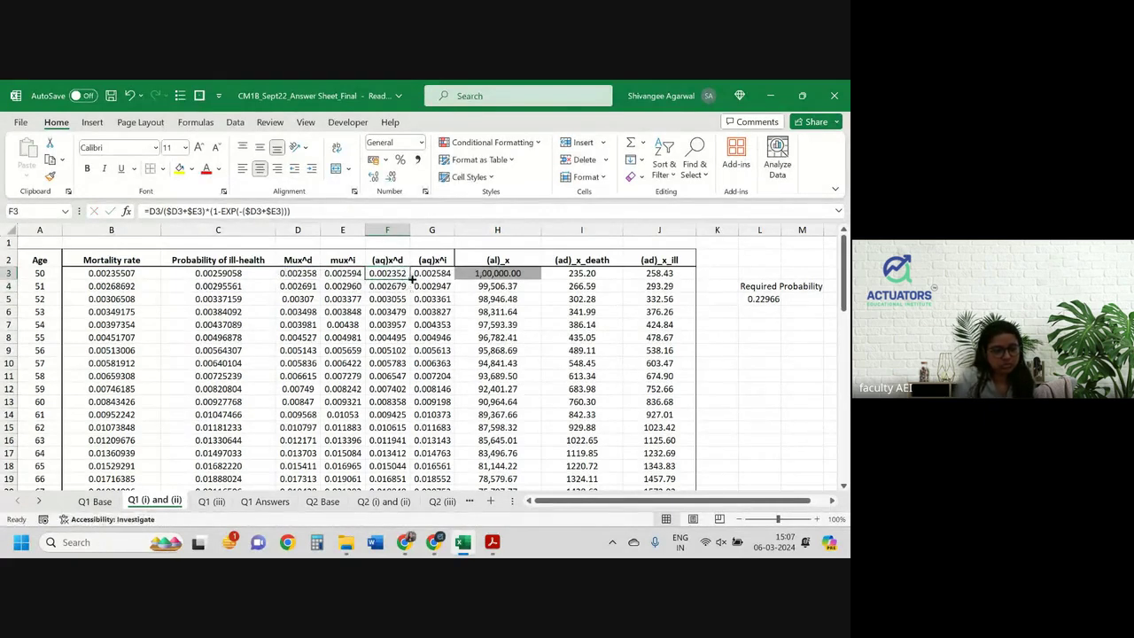
pyautogui.moveTo(412, 278); pyautogui.dragTo(427, 276)
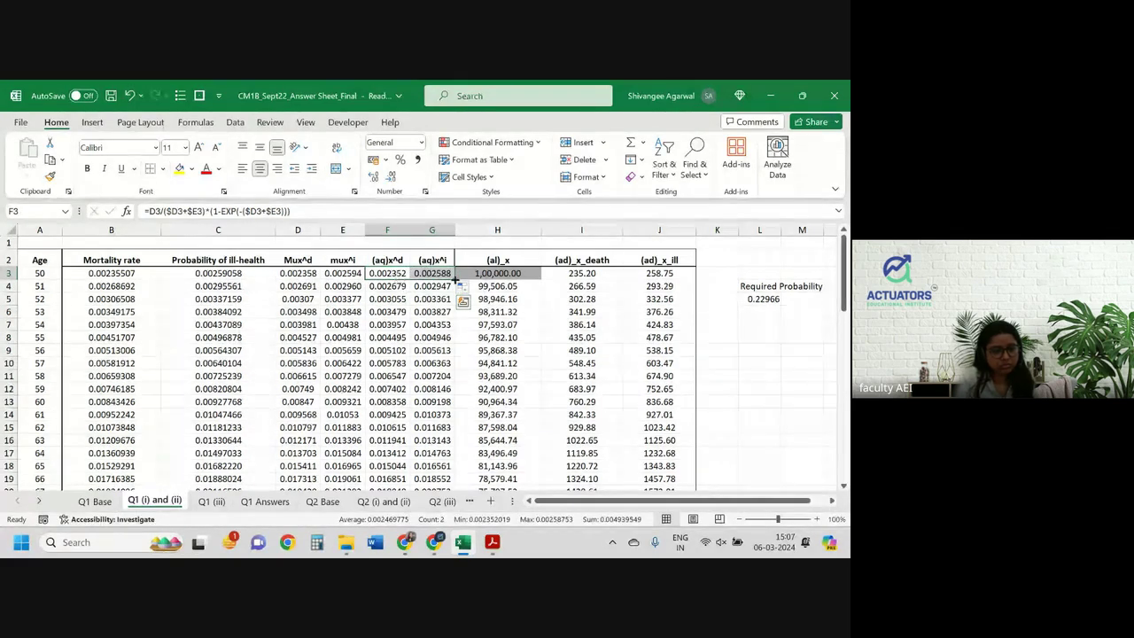
pyautogui.doubleClick(454, 280)
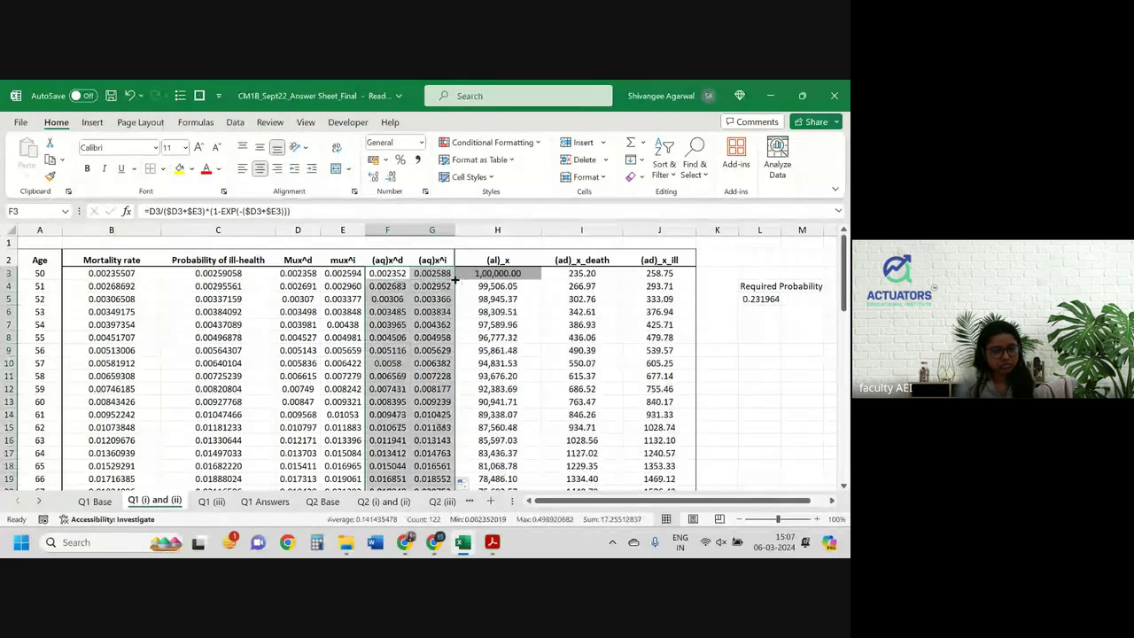
# Step: Shade the Required Probability result in L5 with a light green fill
pyautogui.click(742, 334)
pyautogui.click(759, 299)
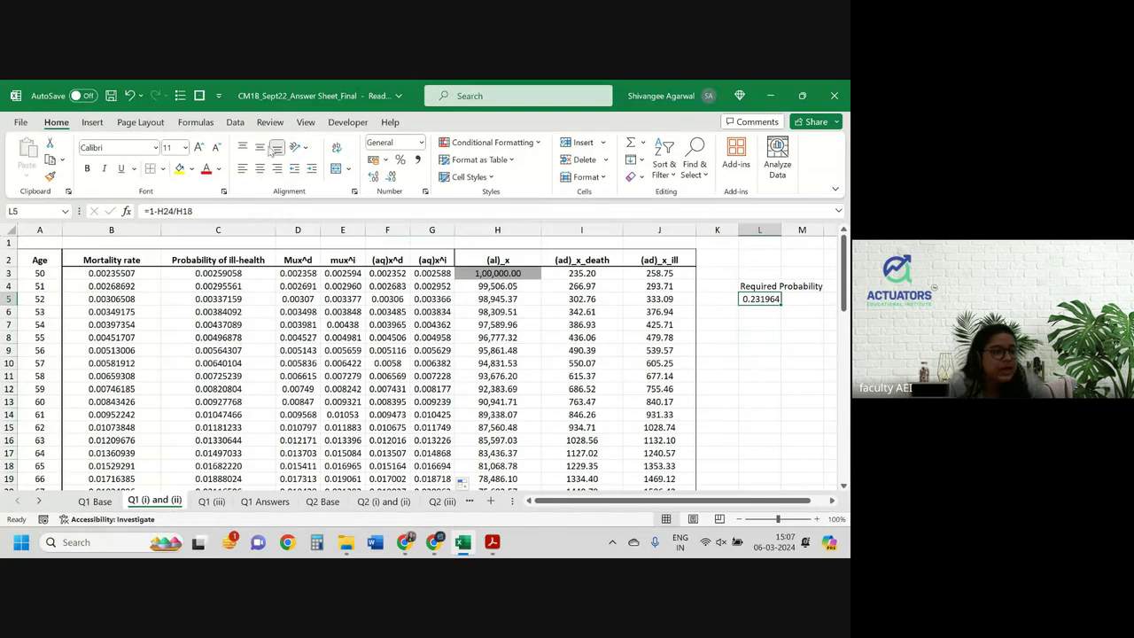
pyautogui.click(189, 168)
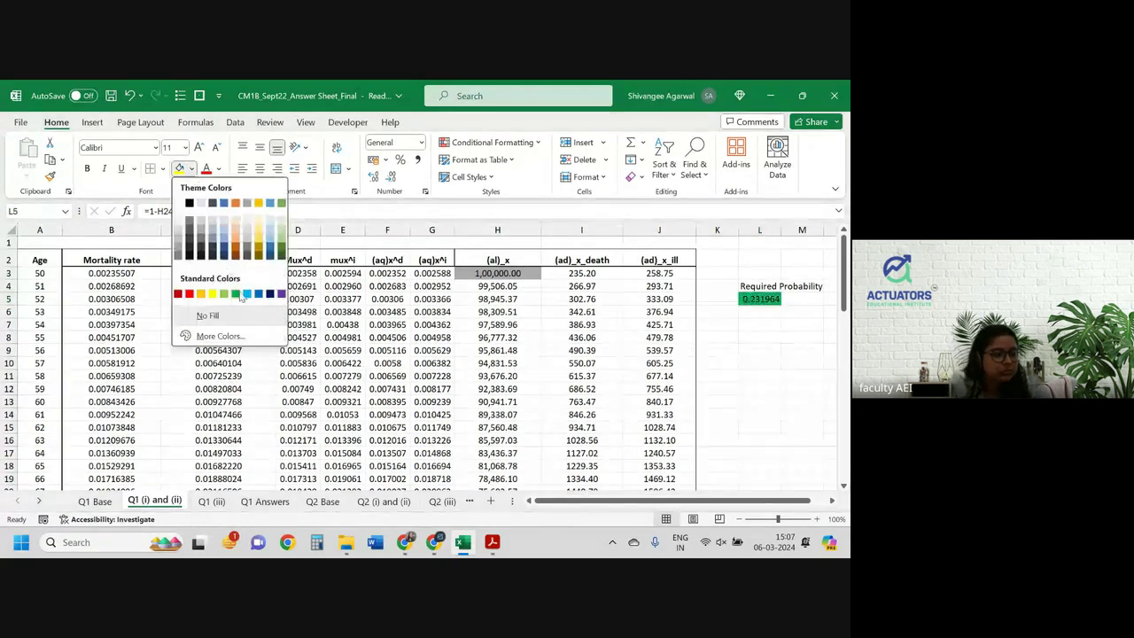
pyautogui.click(234, 293)
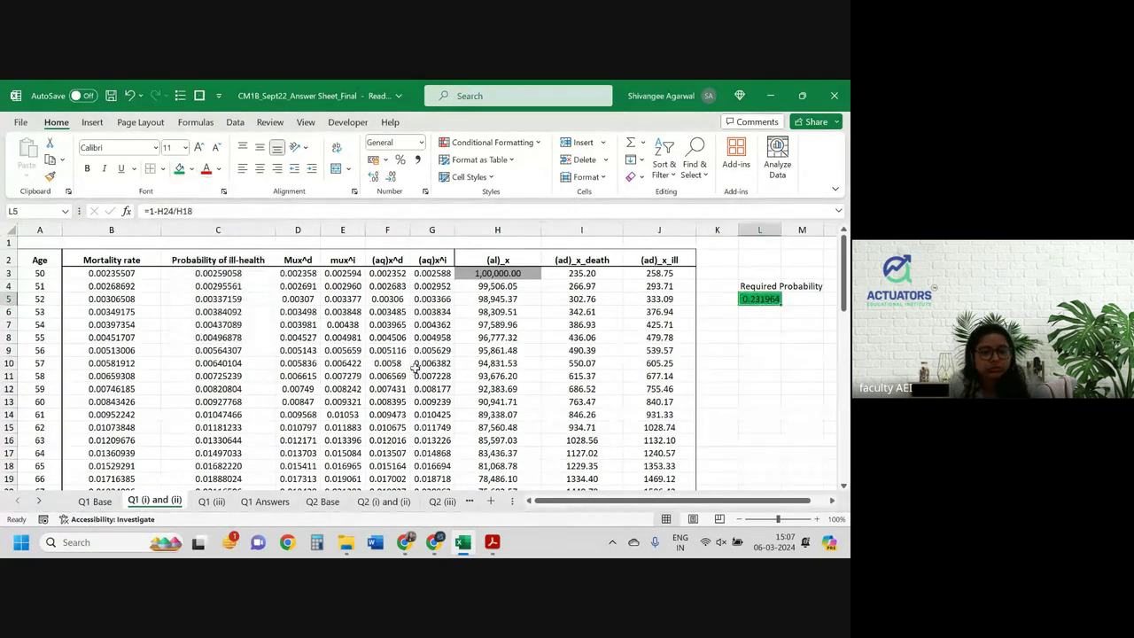
pyautogui.click(190, 168)
pyautogui.click(227, 293)
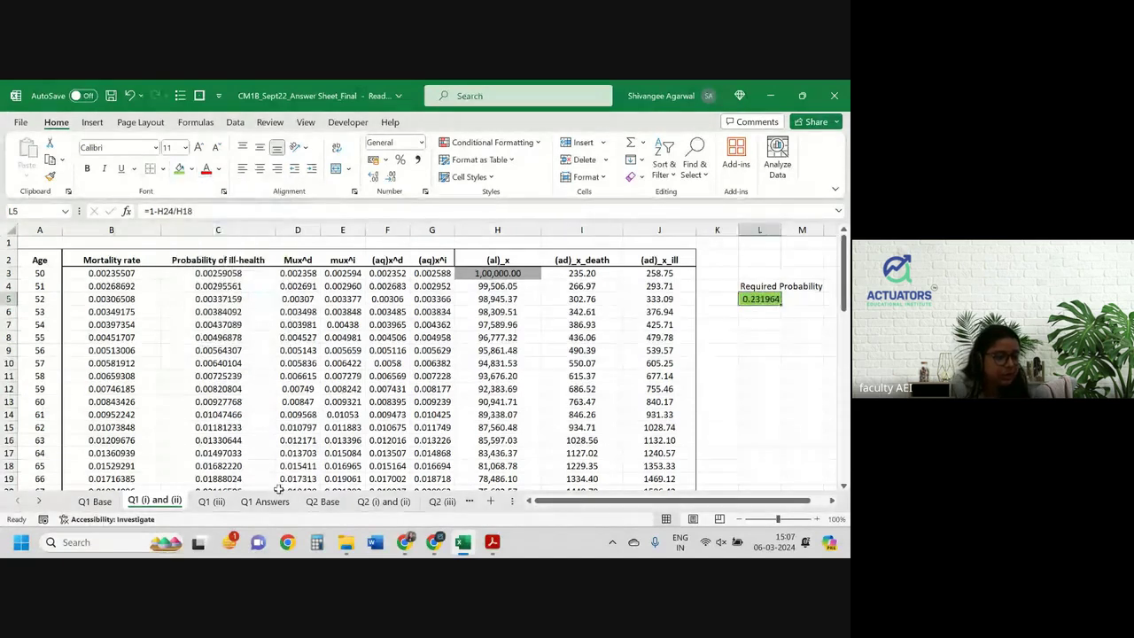
# Step: Switch to the exam paper in Acrobat and highlight "company offers a temporary assurance policy" and "aged 52 exact" above part (iii)
pyautogui.click(492, 542)
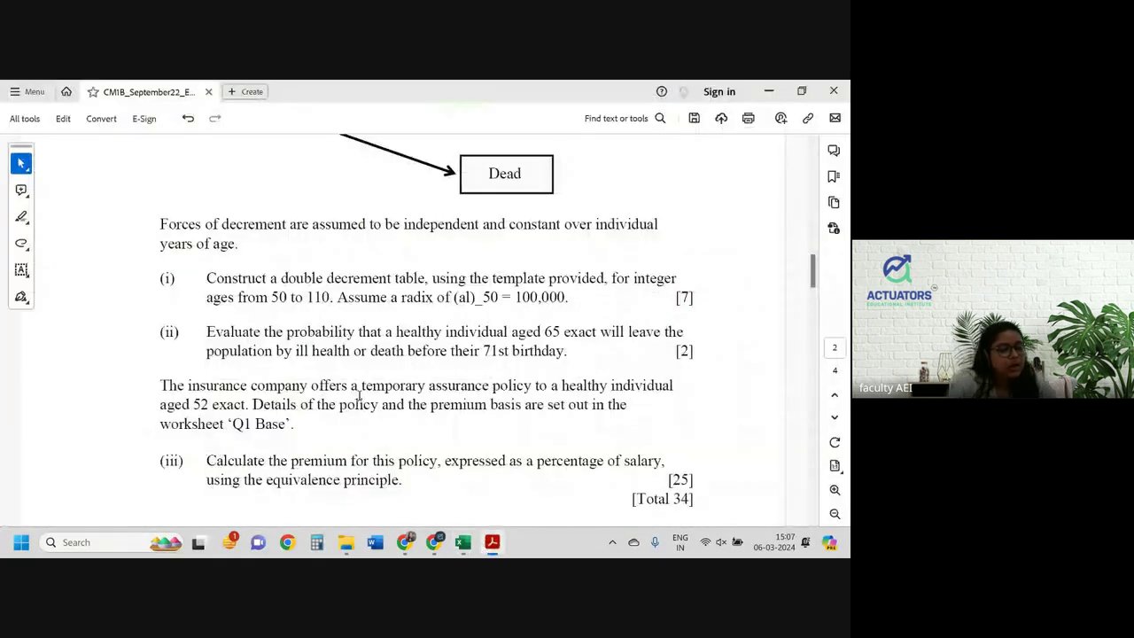
pyautogui.scroll(-1, 359, 396)
pyautogui.moveTo(252, 326); pyautogui.dragTo(530, 327)
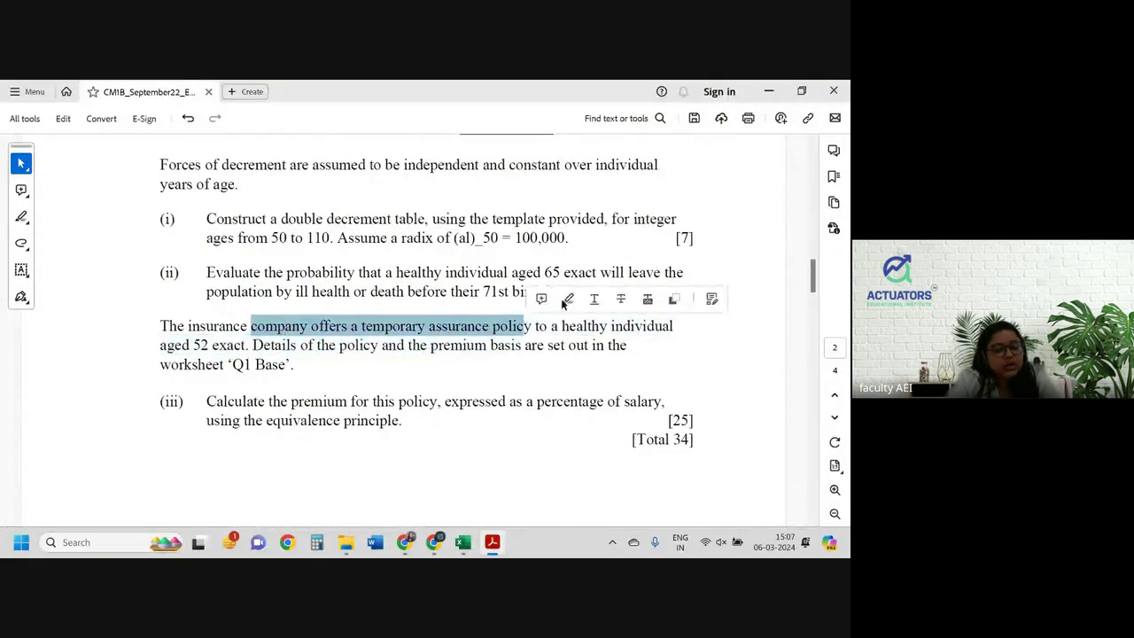
pyautogui.click(567, 300)
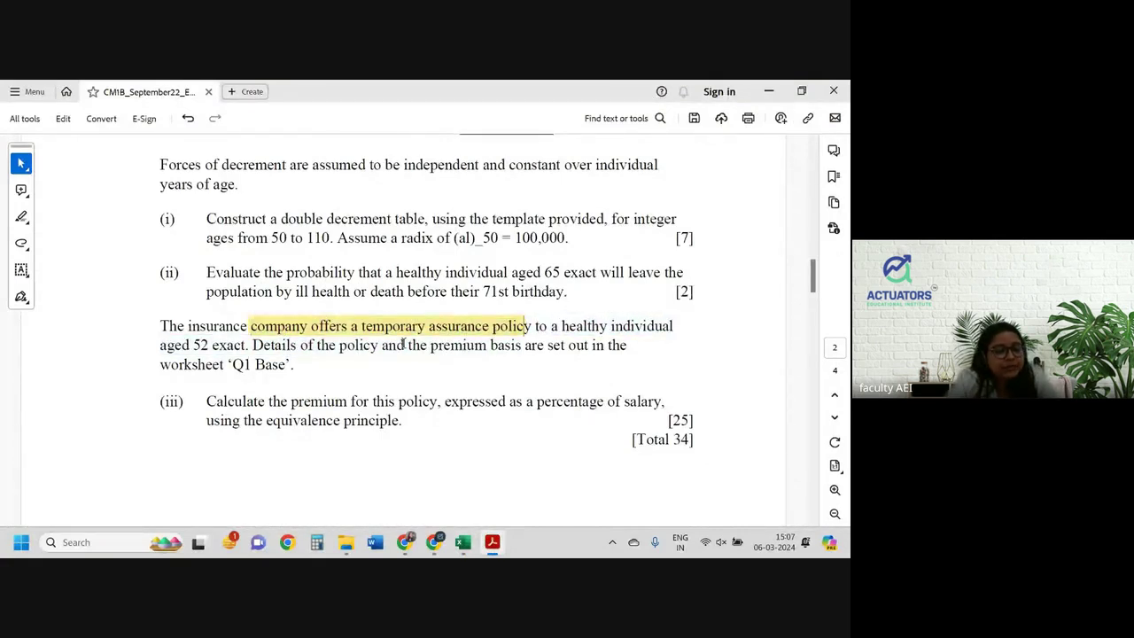
pyautogui.moveTo(160, 345); pyautogui.dragTo(245, 344)
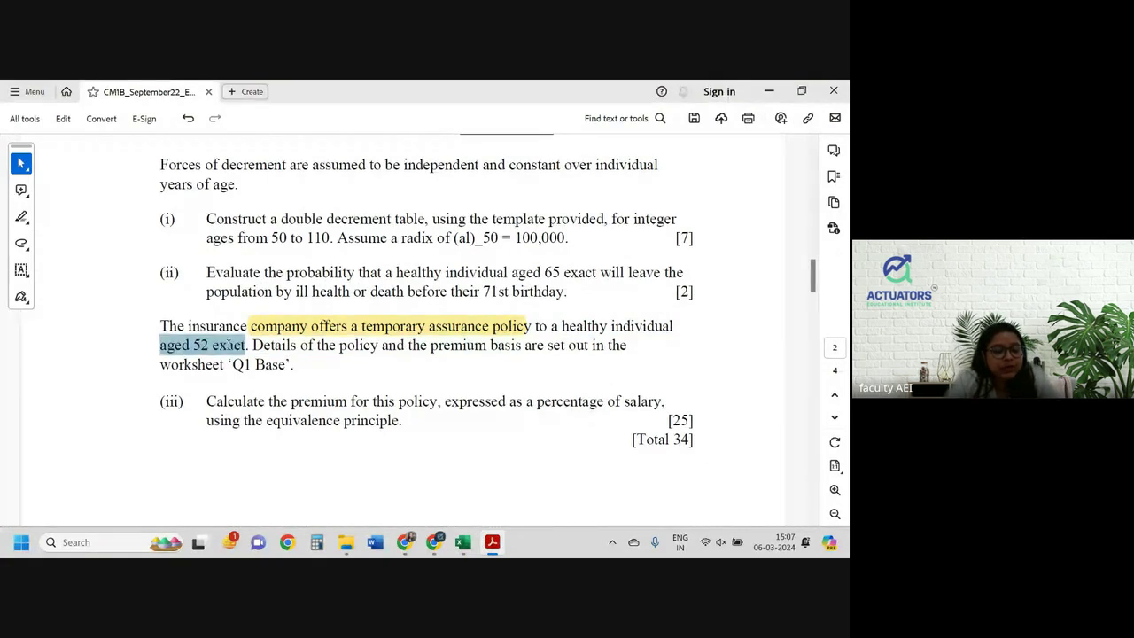
pyautogui.click(271, 318)
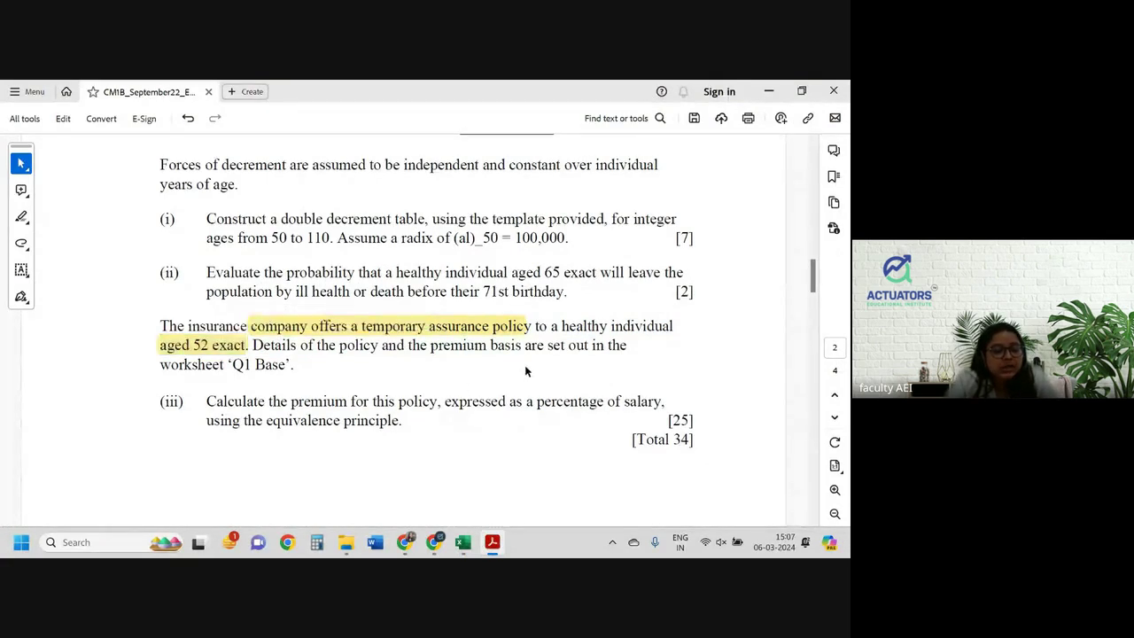
# Step: Switch to the Excel answer workbook and review the policy term, benefits, premiums and commission under Policy details on the Q1 Base sheet
pyautogui.click(462, 543)
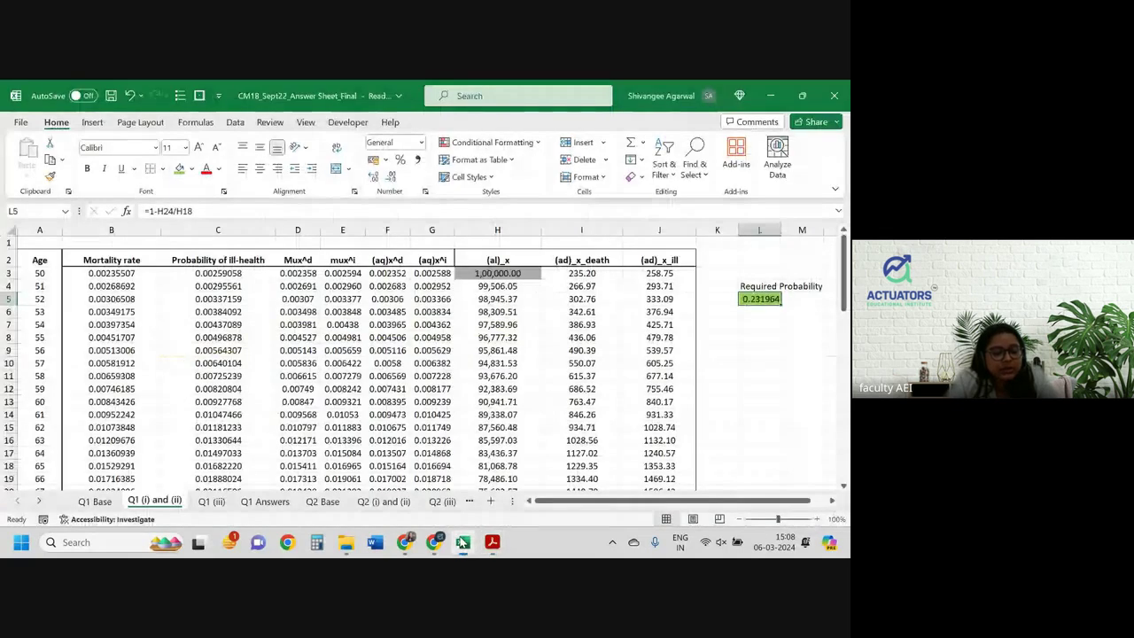
pyautogui.hotkey('ctrl', 'pageup')
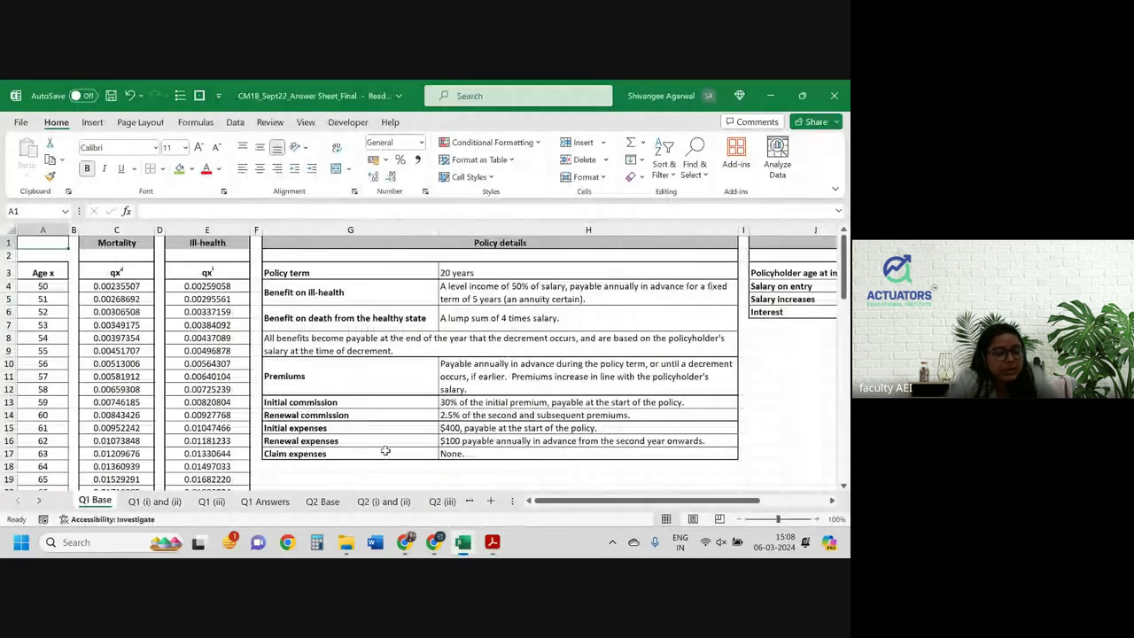
pyautogui.click(484, 270)
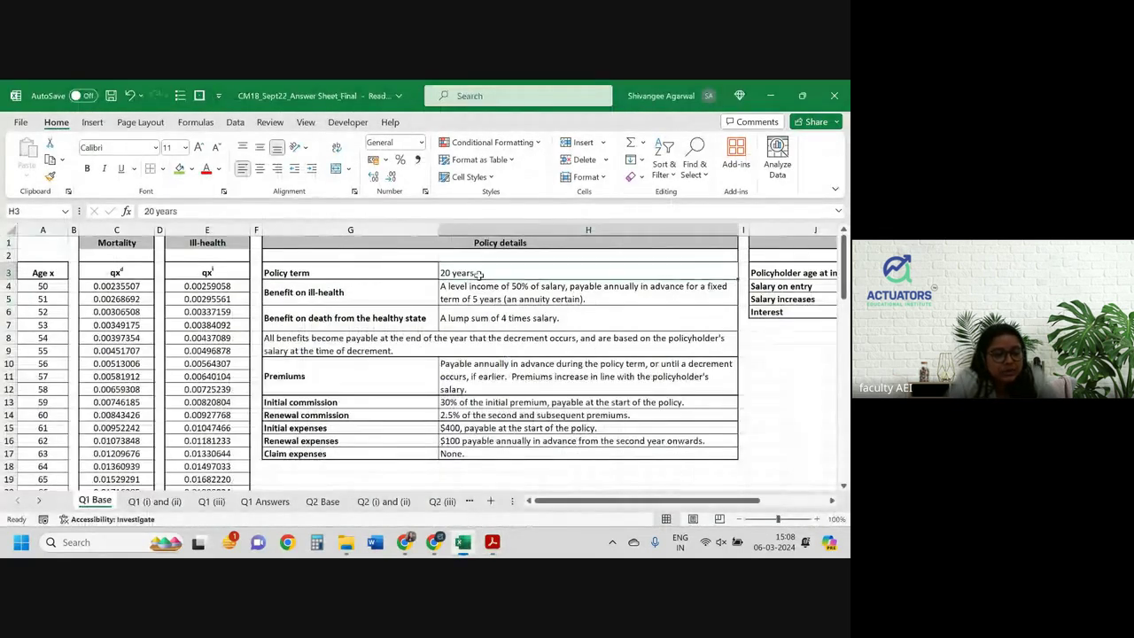
pyautogui.click(476, 299)
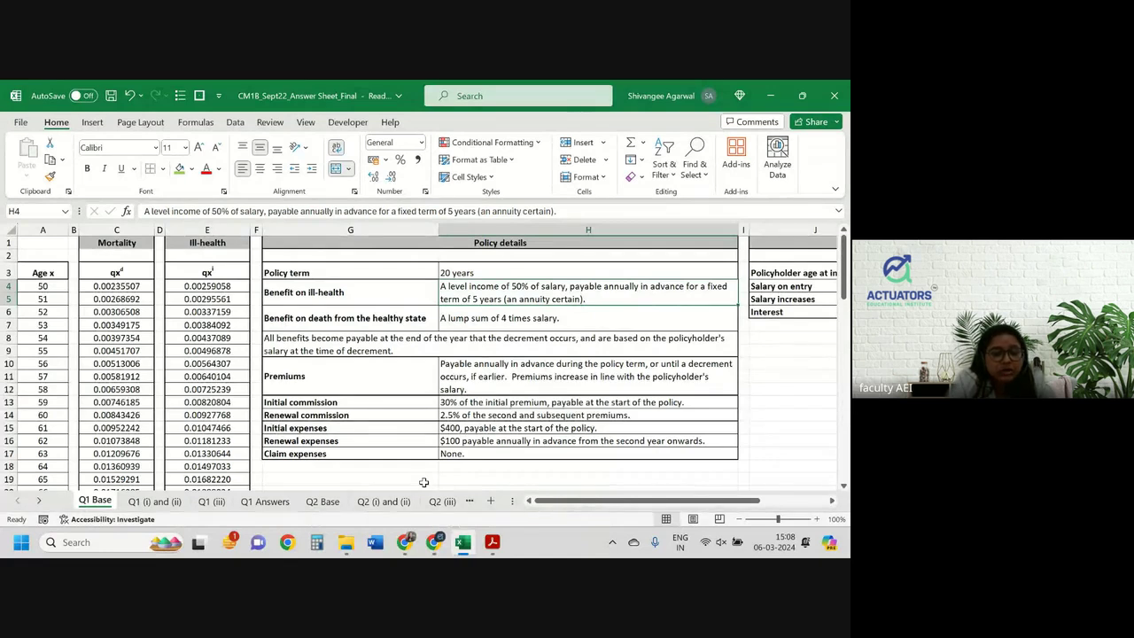
pyautogui.click(536, 317)
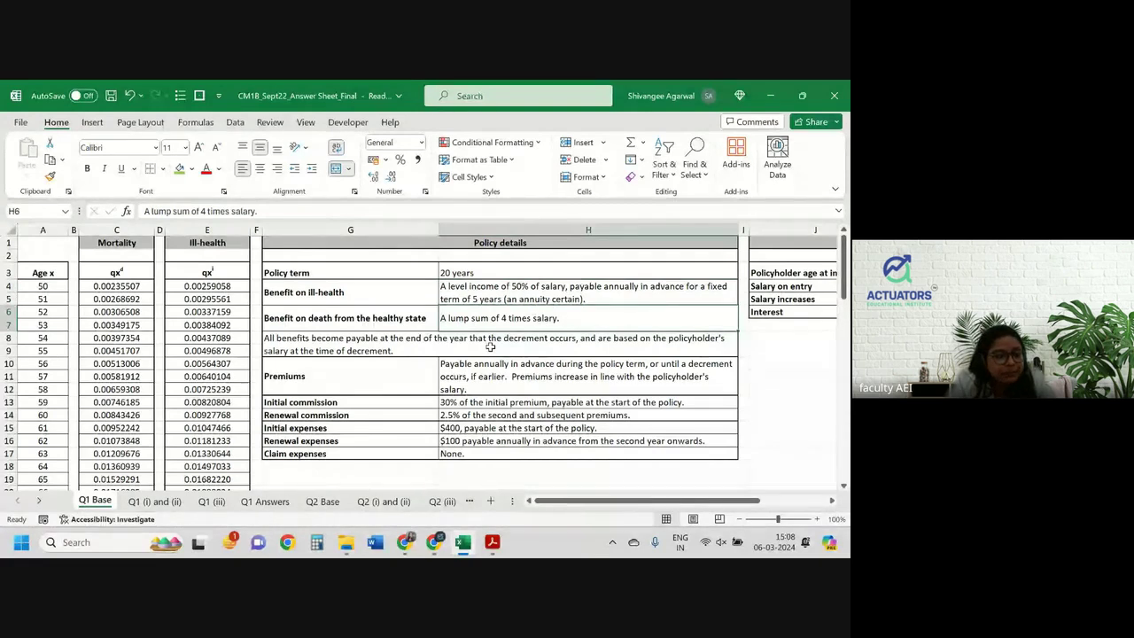
pyautogui.click(365, 365)
pyautogui.click(391, 340)
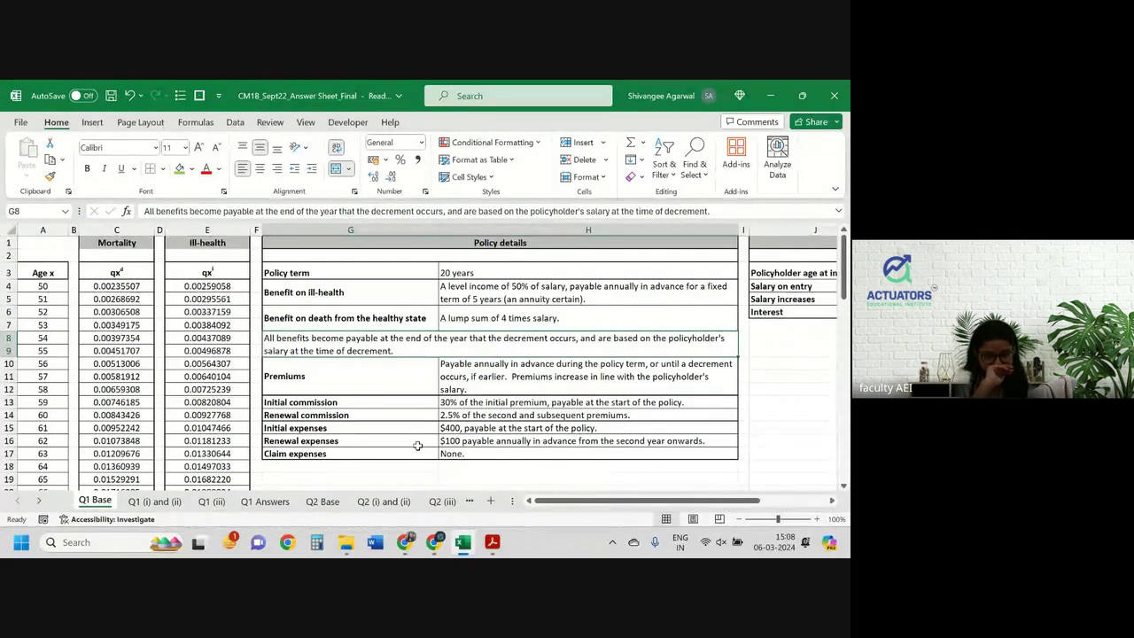
pyautogui.click(478, 390)
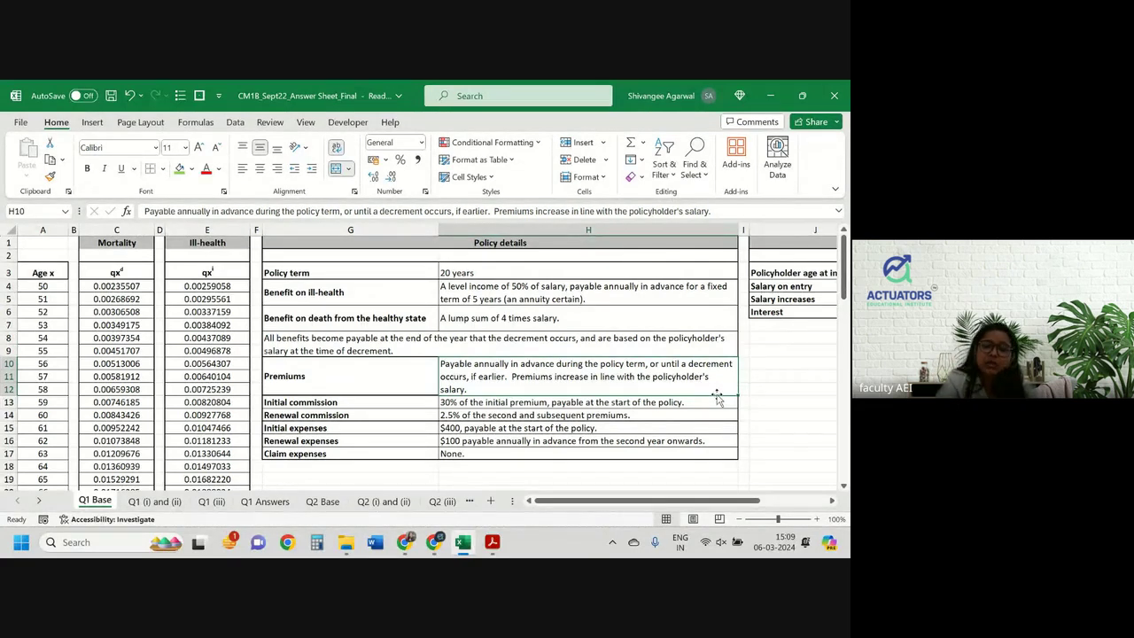
pyautogui.click(522, 403)
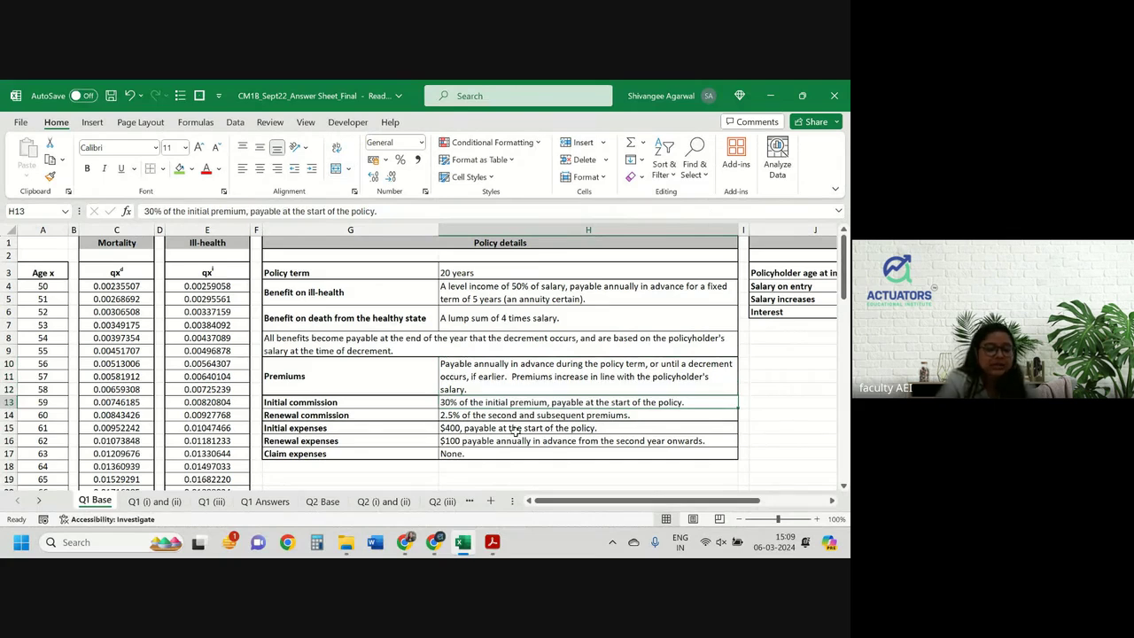
# Step: Review the assumptions for part (iii) on Q1 Base, covering policyholder age, salary on entry, salary increases and interest
pyautogui.hscroll(5, 515, 430)
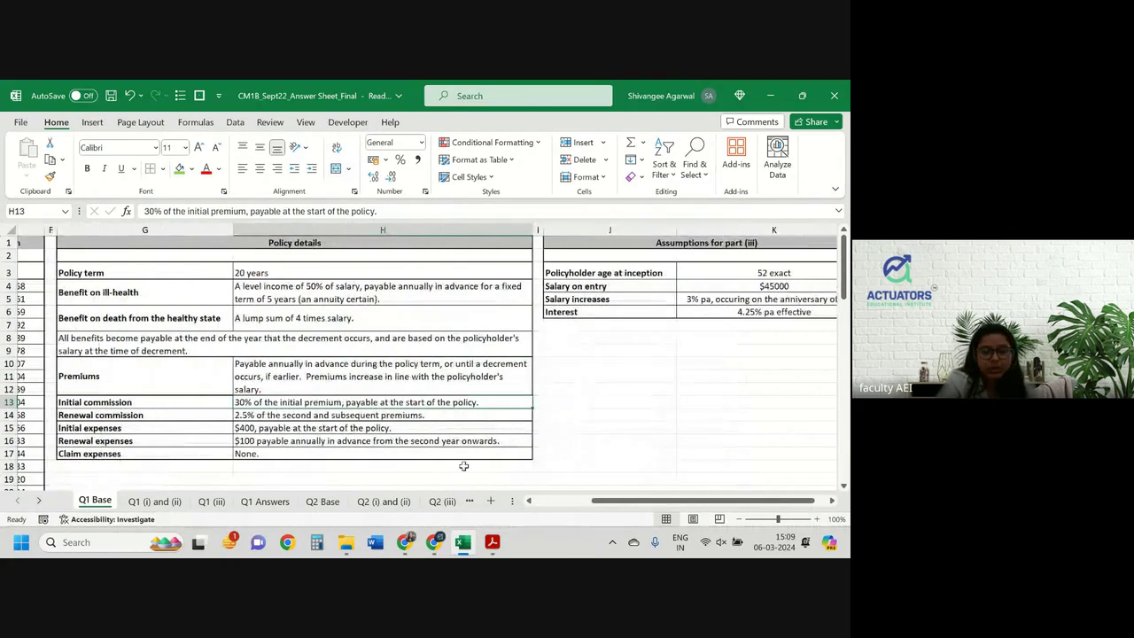
pyautogui.hscroll(2, 511, 423)
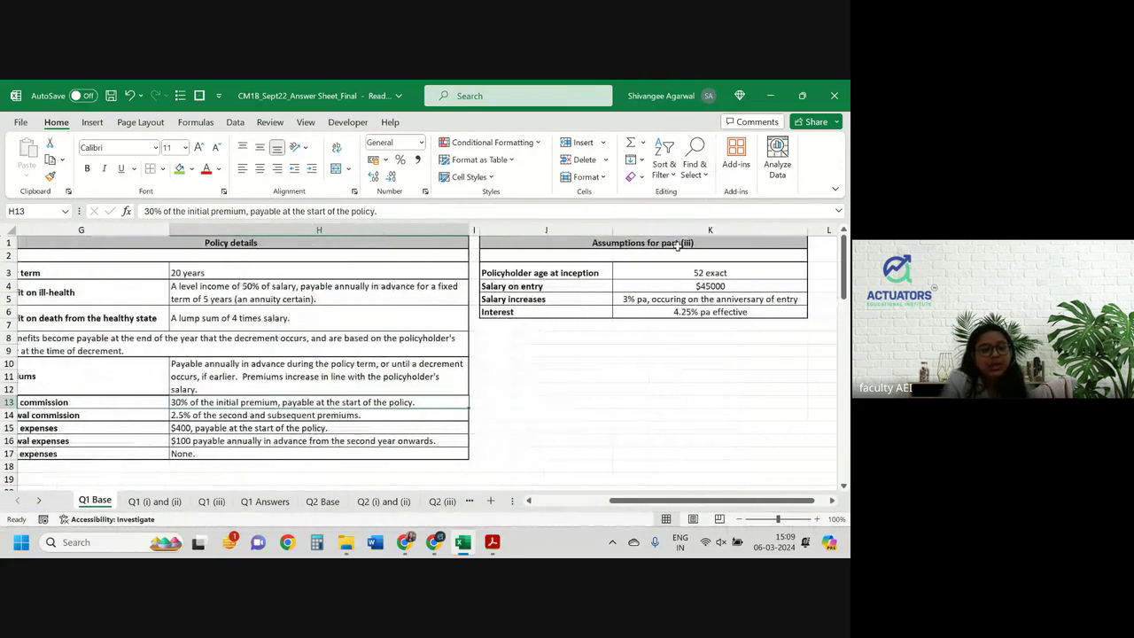
pyautogui.click(691, 274)
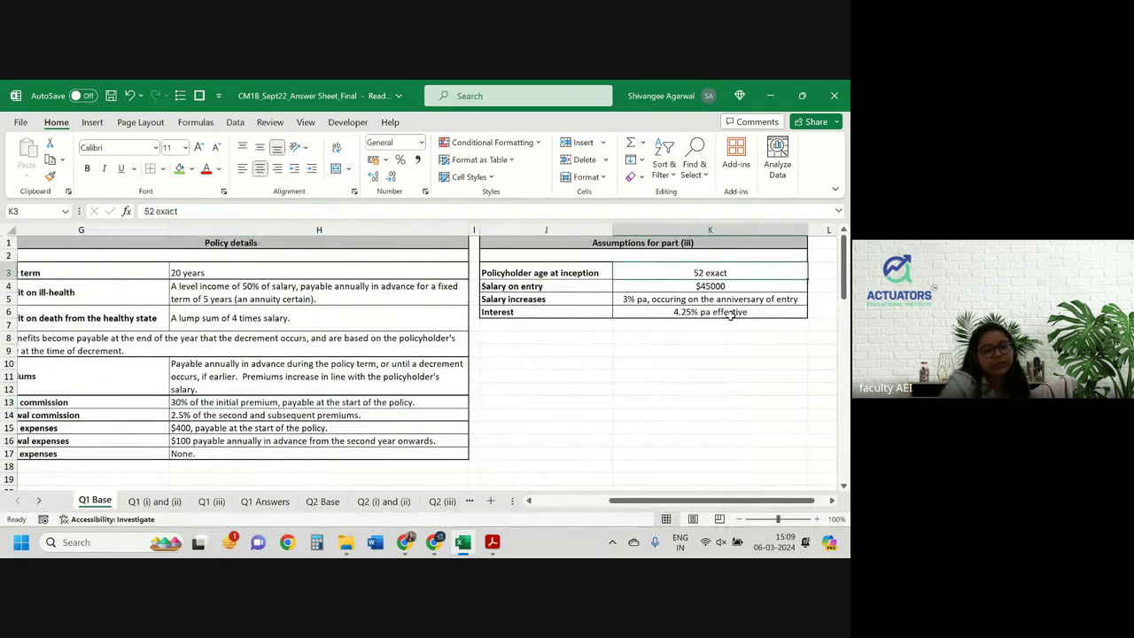
pyautogui.click(677, 287)
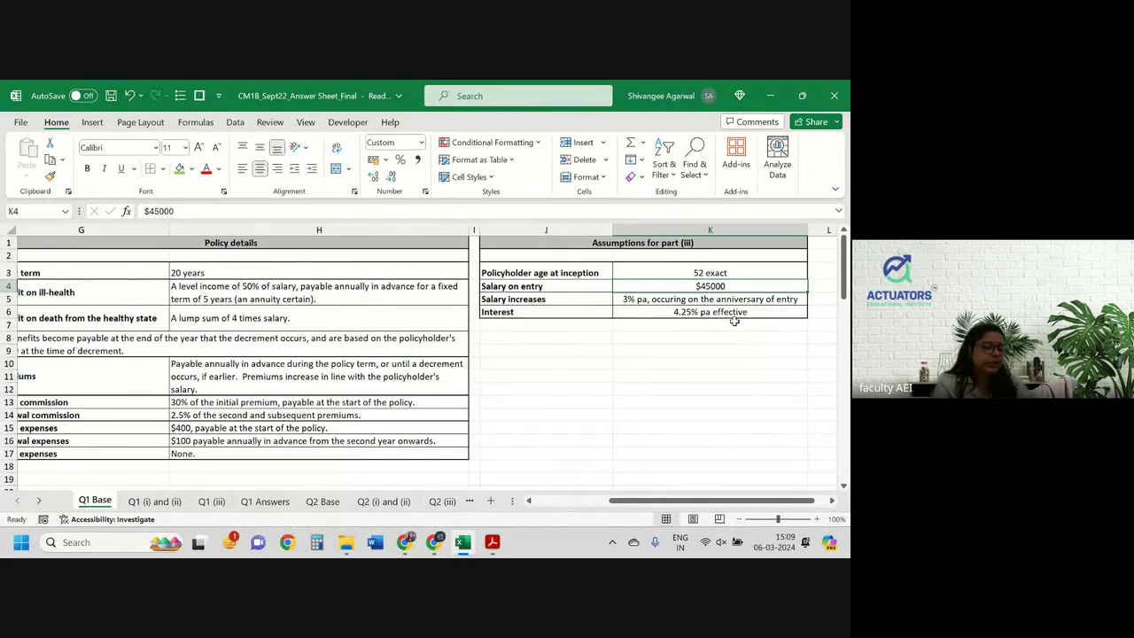
# Step: In the Acrobat exam paper, highlight "premium for this policy, expressed as a percentage of salary, using the equivalence principle." in part (iii)
pyautogui.hotkey('alt', 'Tab')
pyautogui.moveTo(292, 403); pyautogui.dragTo(431, 416)
pyautogui.click(445, 375)
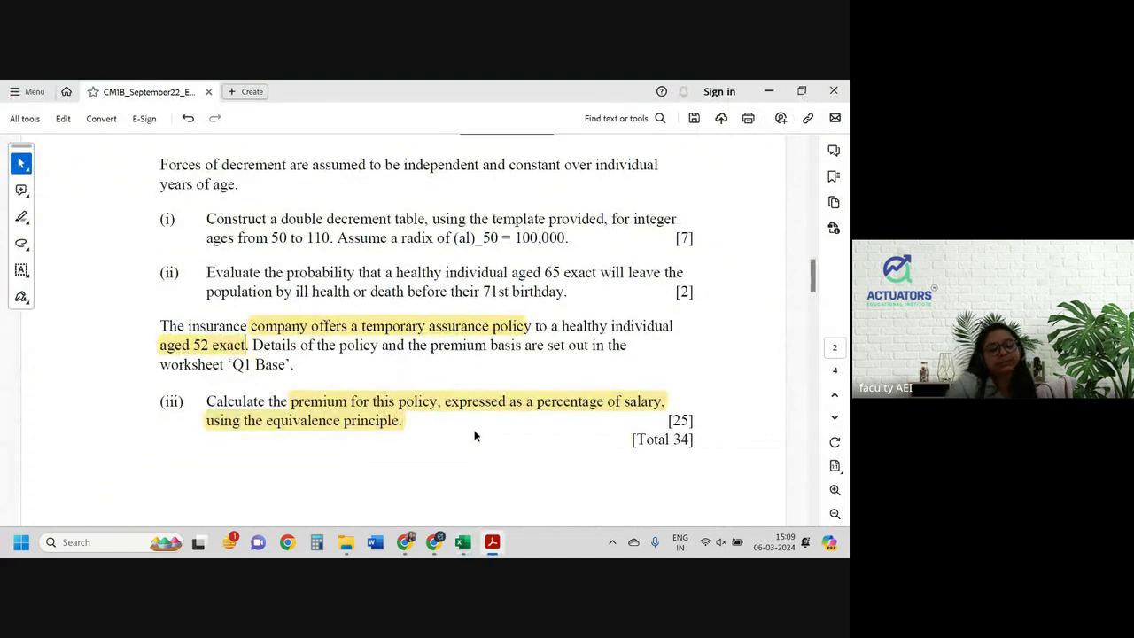
# Step: Return to the Excel workbook and compare the policy details with the part (iii) assumptions on the Q1 Base sheet
pyautogui.hotkey('alt', 'Tab')
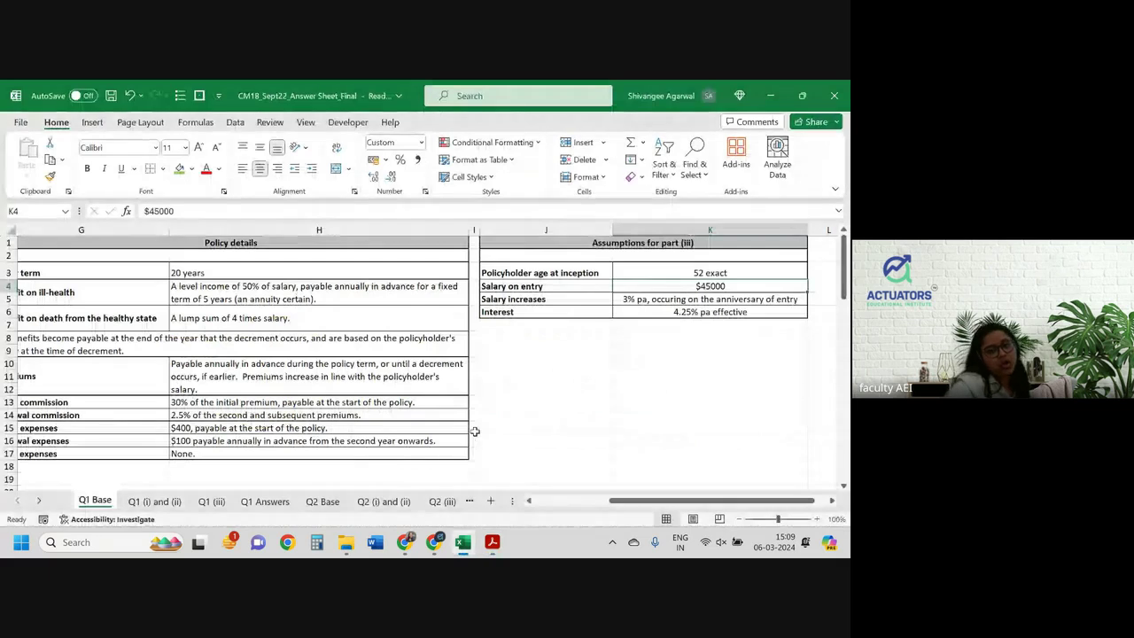
pyautogui.hscroll(-2, 475, 431)
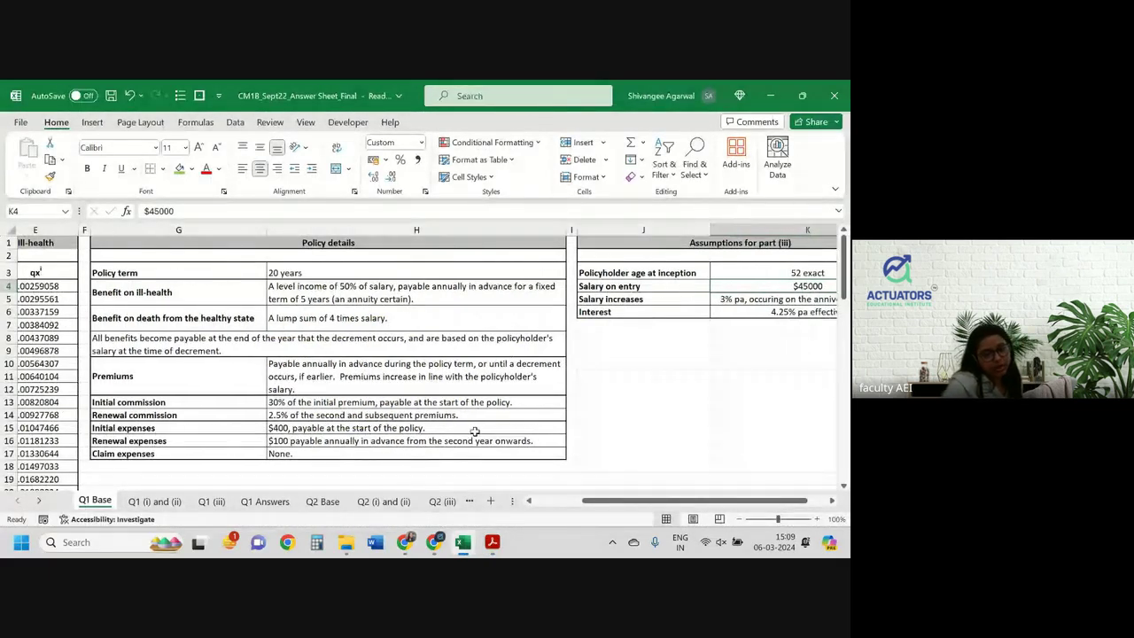
pyautogui.hscroll(-2, 475, 431)
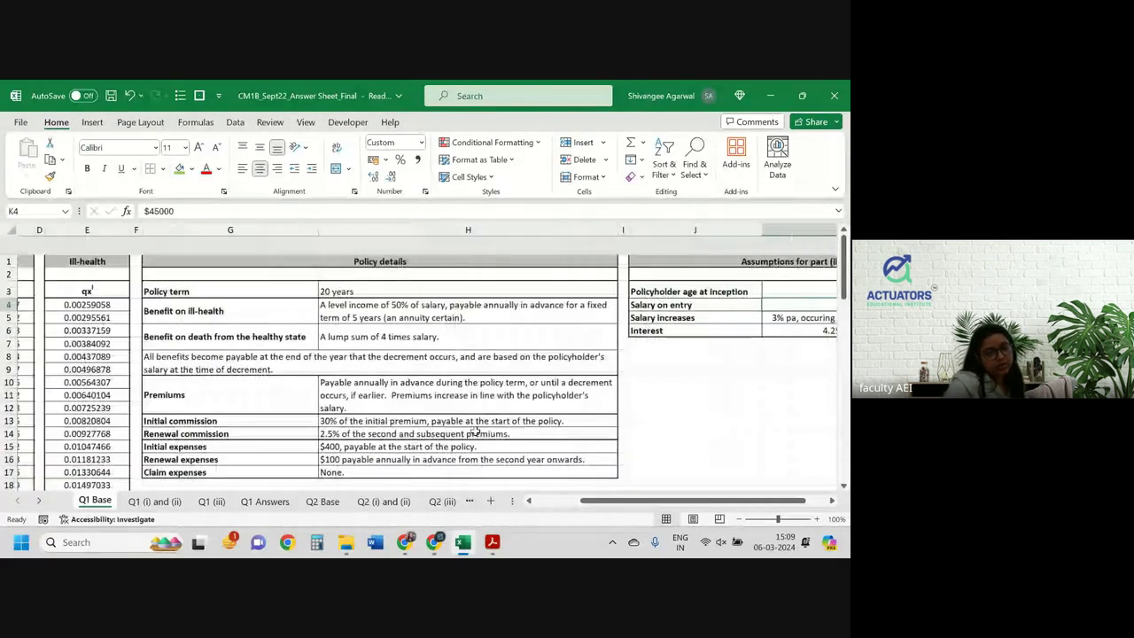
pyautogui.scroll(-1, 475, 431)
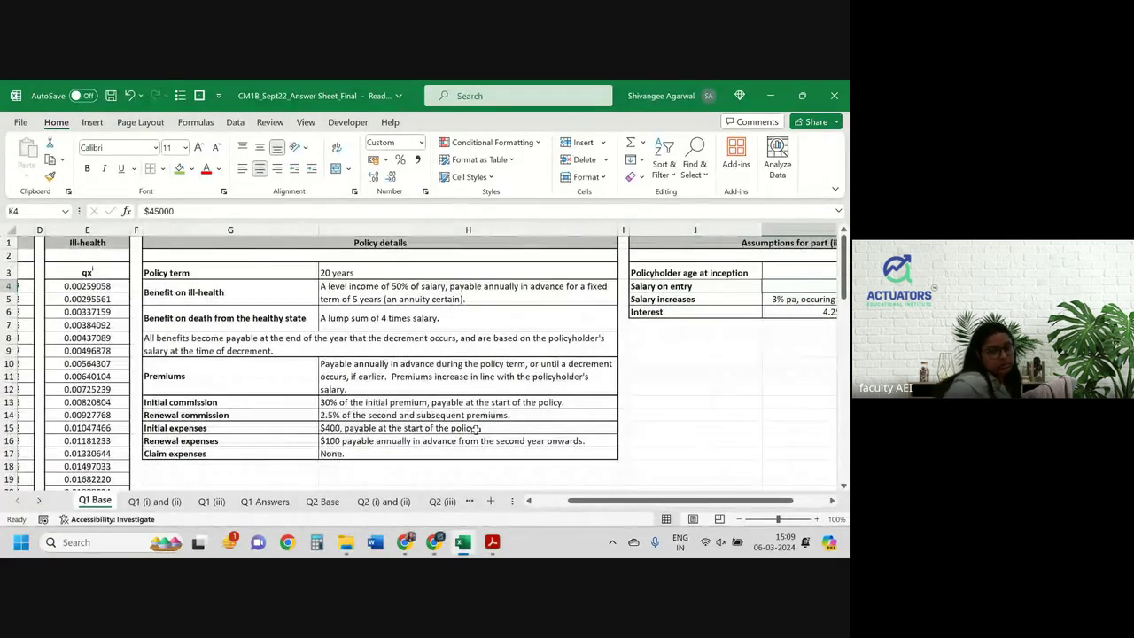
pyautogui.hscroll(2, 475, 428)
pyautogui.hscroll(1, 476, 428)
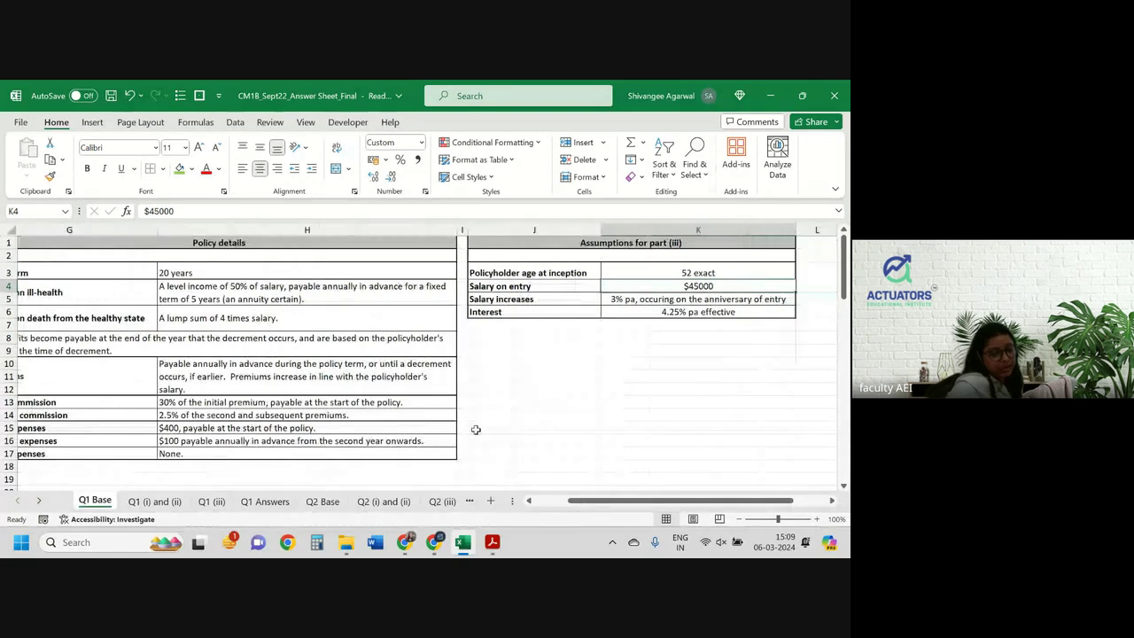
pyautogui.hscroll(-1, 476, 428)
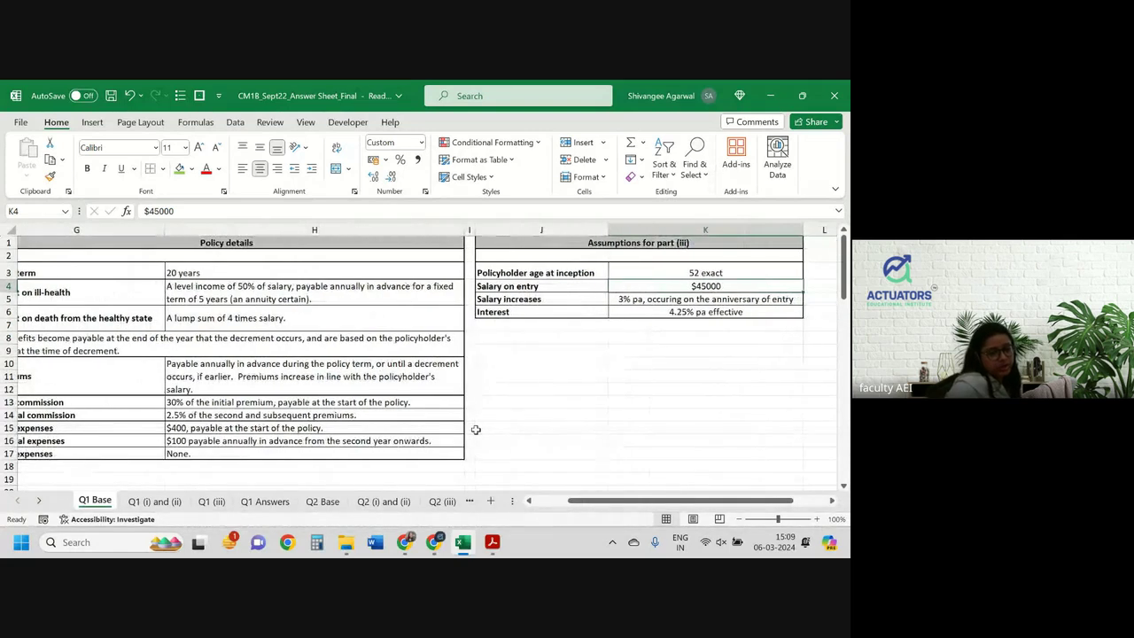
pyautogui.hscroll(-3, 476, 429)
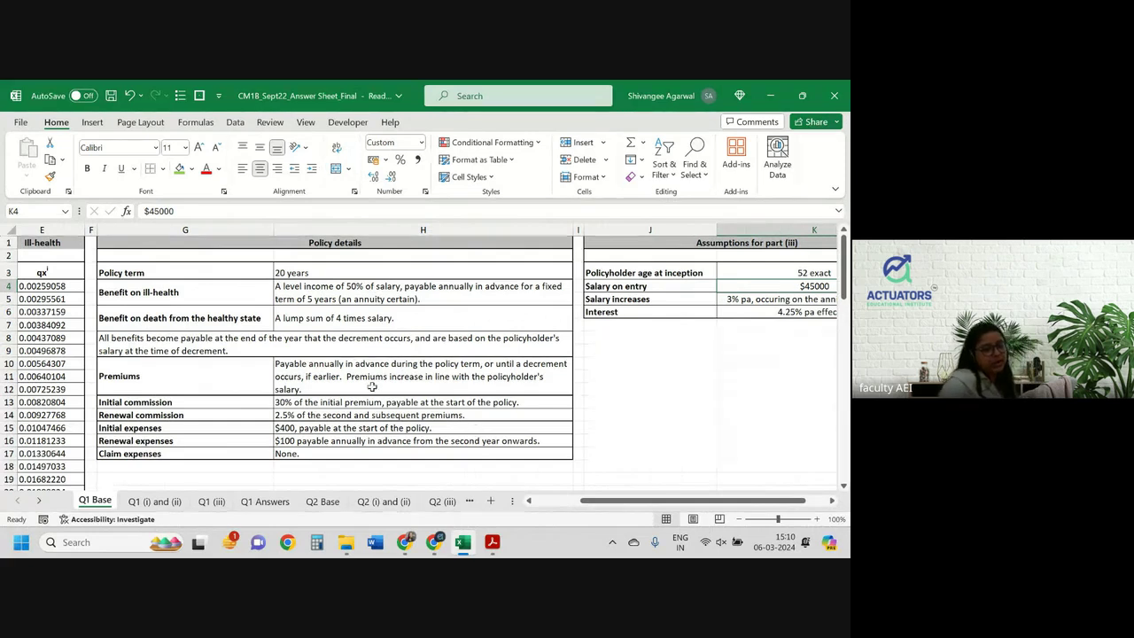
# Step: On the Q1 (iii) sheet, enter the heading "time" in A3 and fill the series 1 to 20 in A4:A23
pyautogui.click(217, 501)
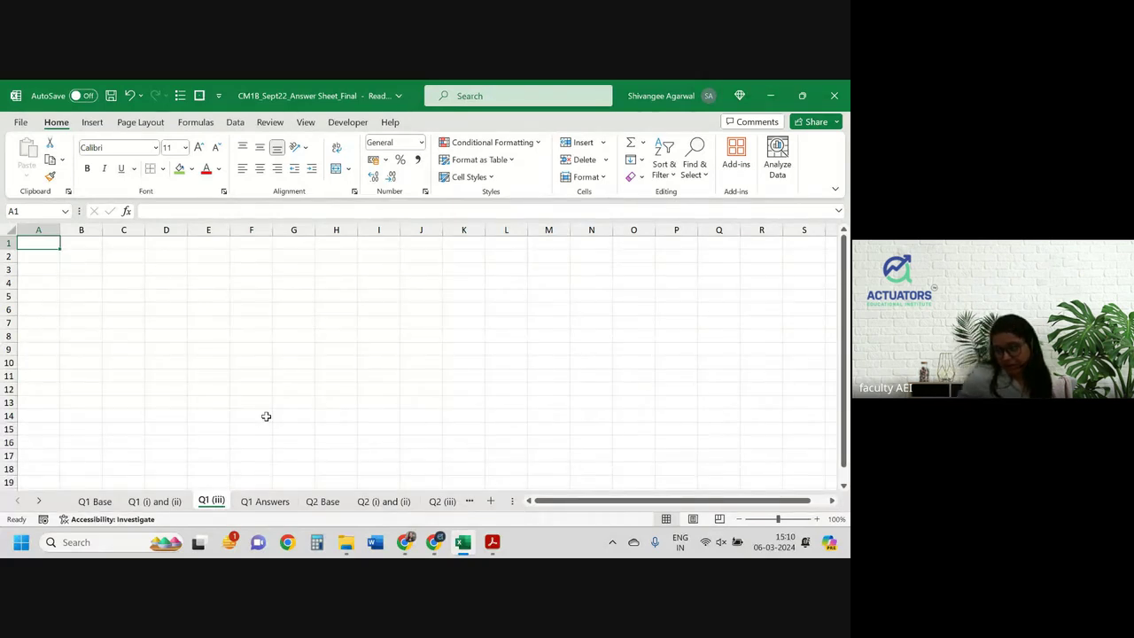
pyautogui.click(38, 267)
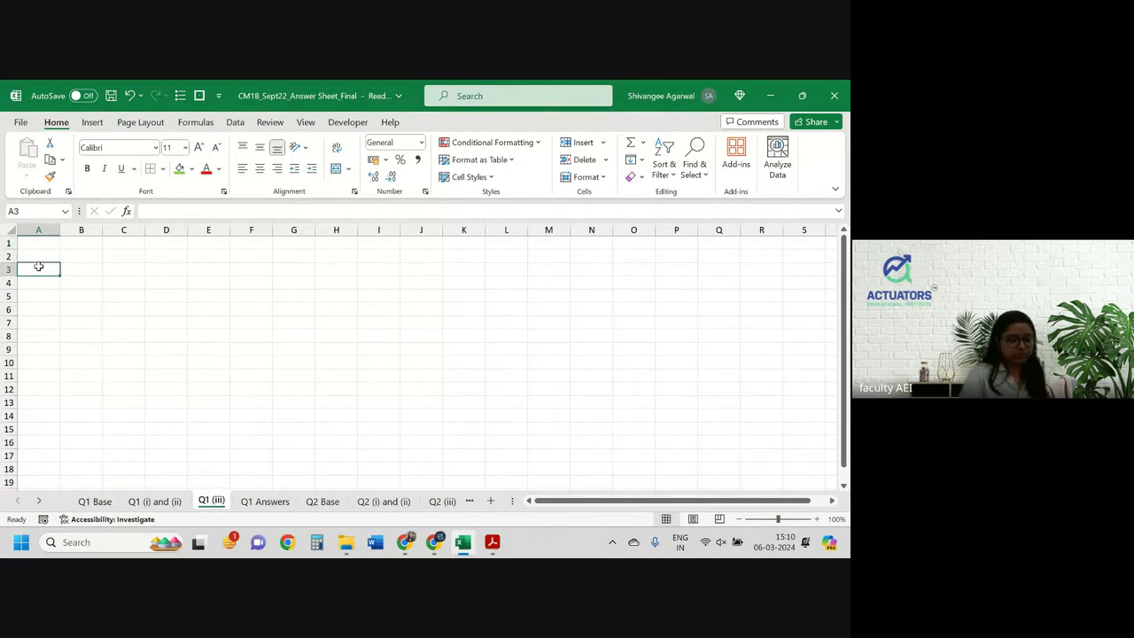
pyautogui.write('time')
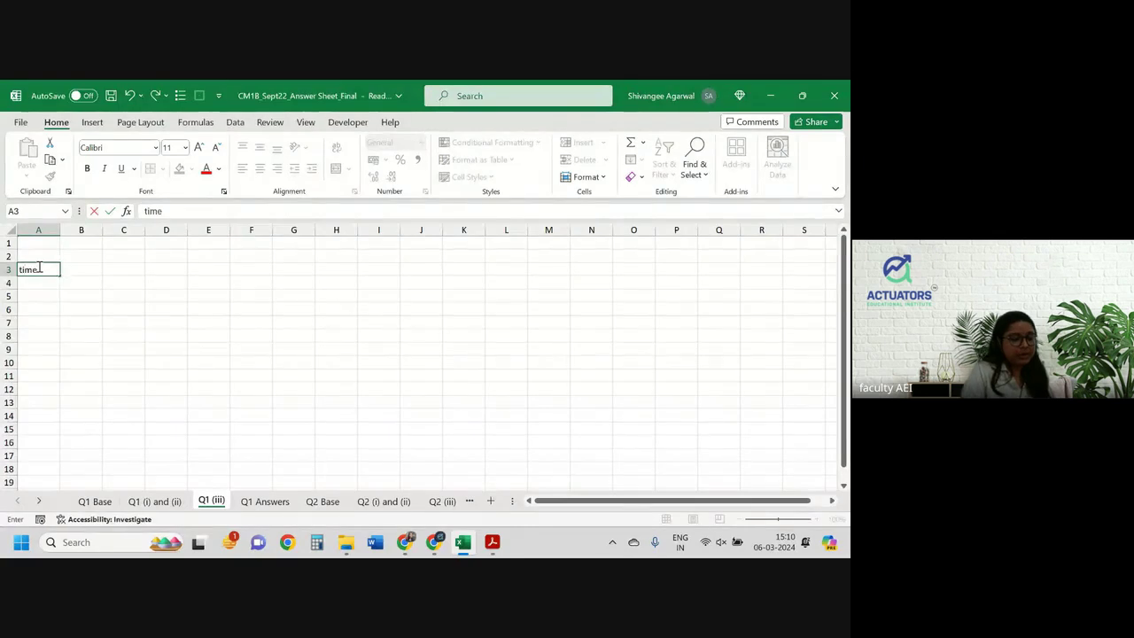
pyautogui.press('Return')
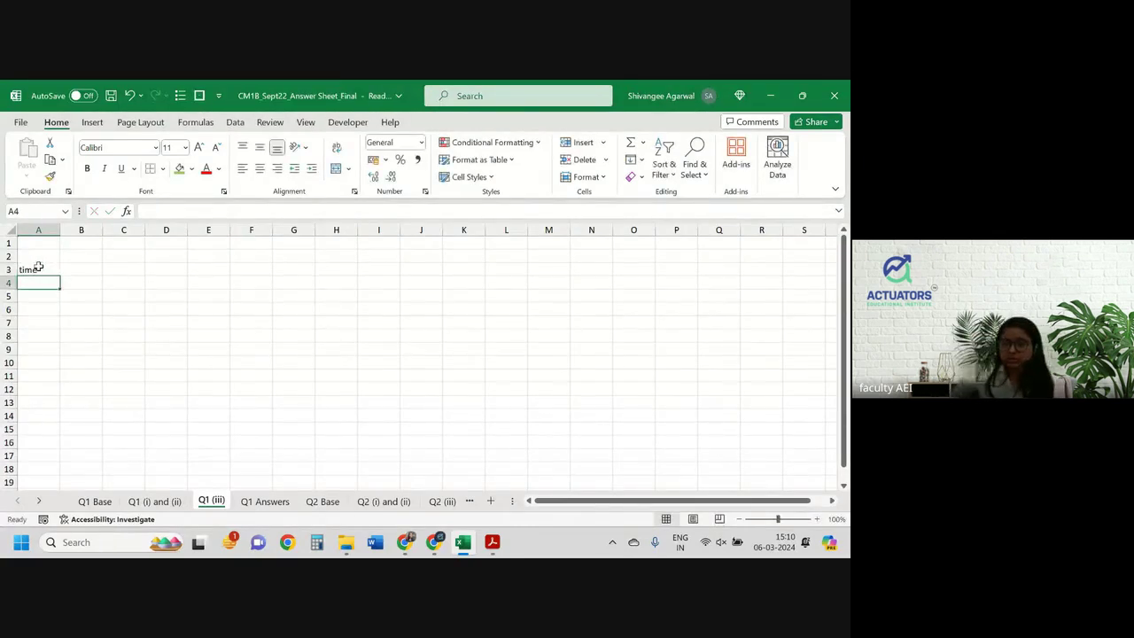
pyautogui.write('1')
pyautogui.press('Return')
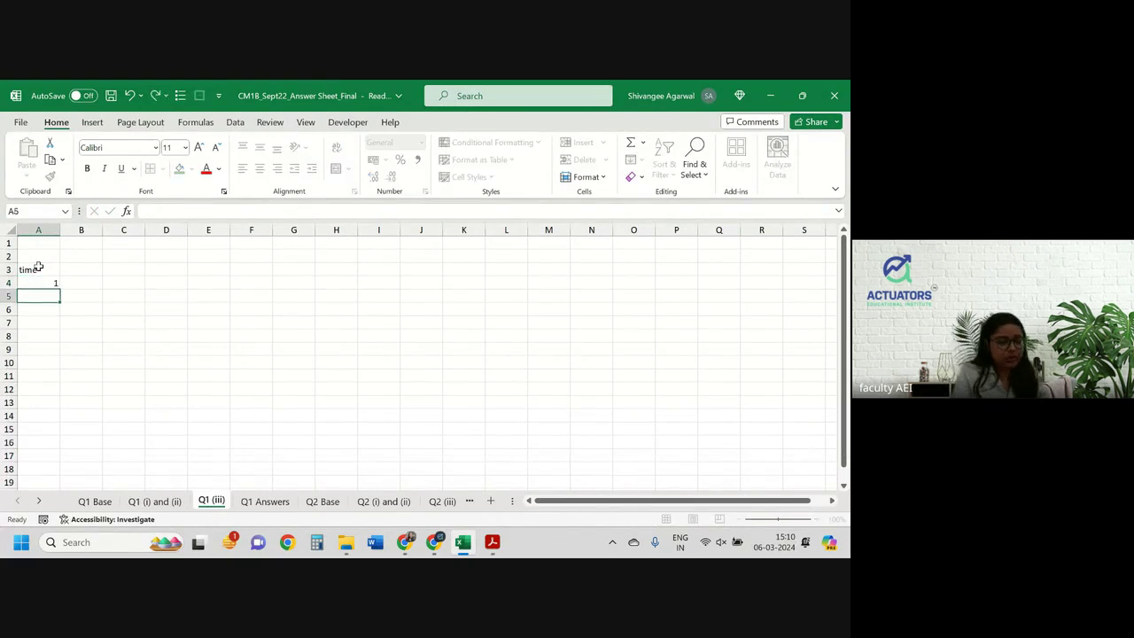
pyautogui.write('2')
pyautogui.press('Return')
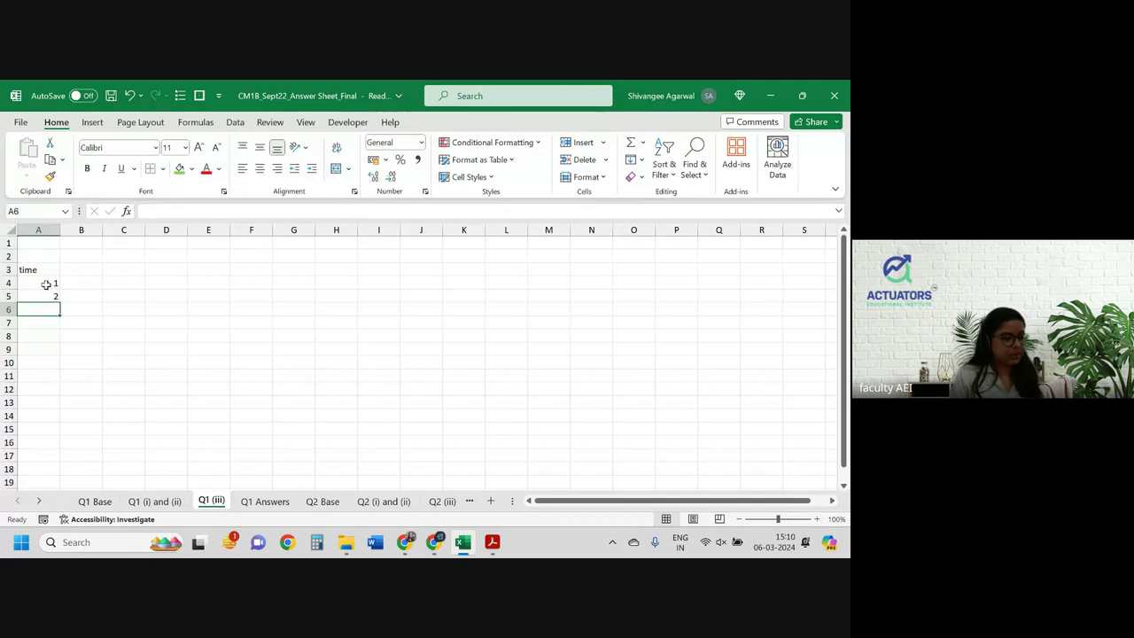
pyautogui.moveTo(48, 284); pyautogui.dragTo(55, 434)
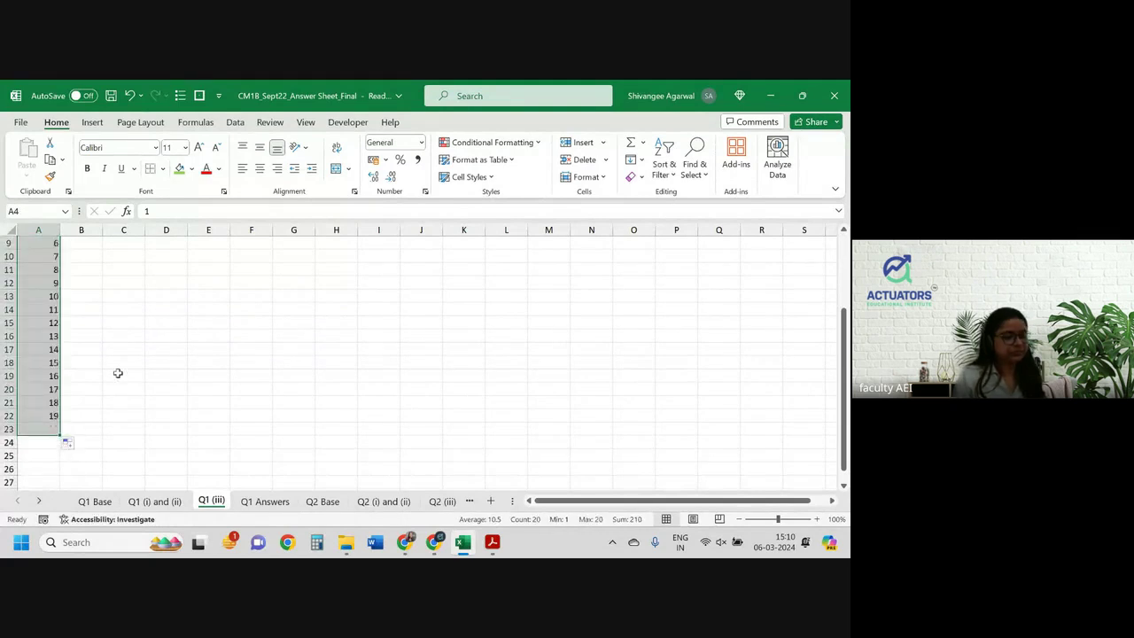
pyautogui.scroll(3, 113, 354)
# Step: Change the A3 heading to "Time" and add the heading "Age" in B3
pyautogui.click(78, 266)
pyautogui.click(44, 264)
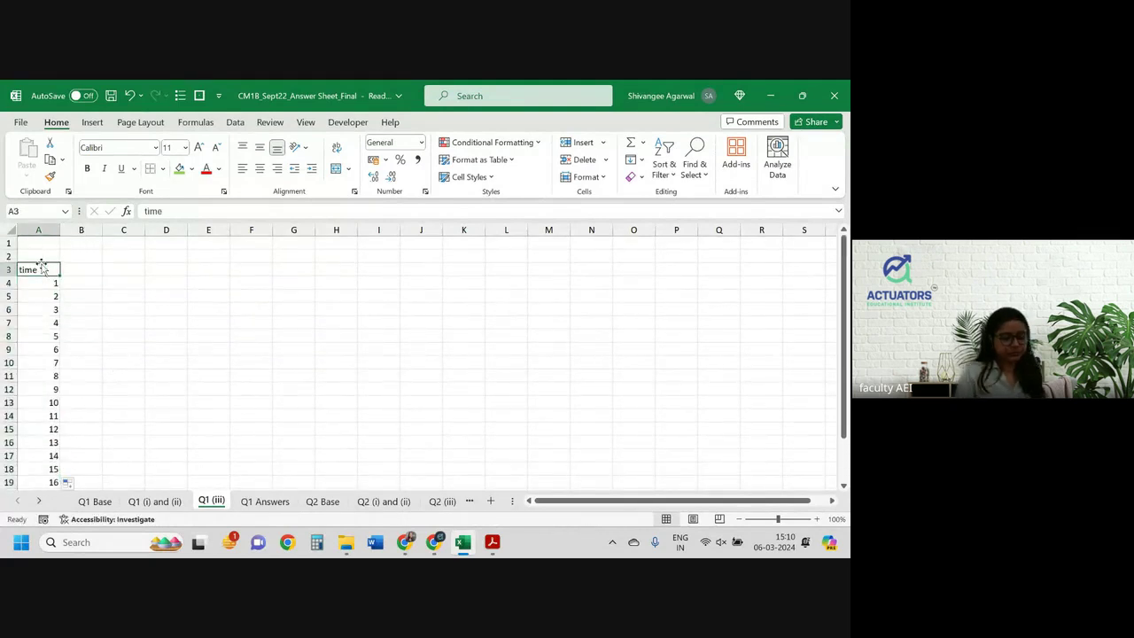
pyautogui.write('Time')
pyautogui.press('Tab')
pyautogui.write('Age')
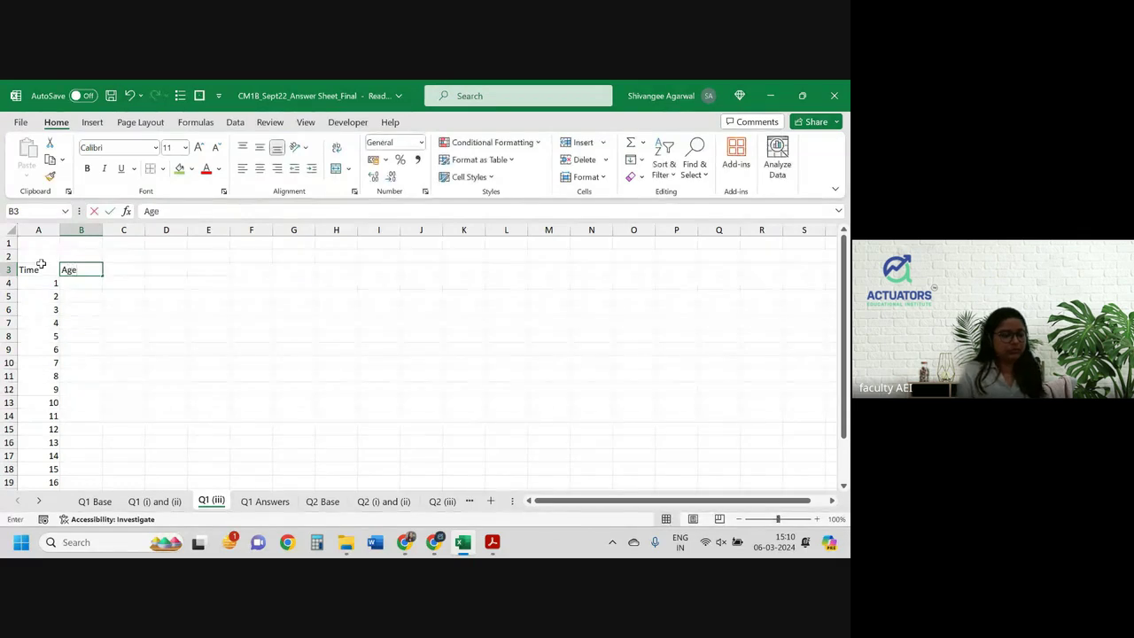
pyautogui.press('Return')
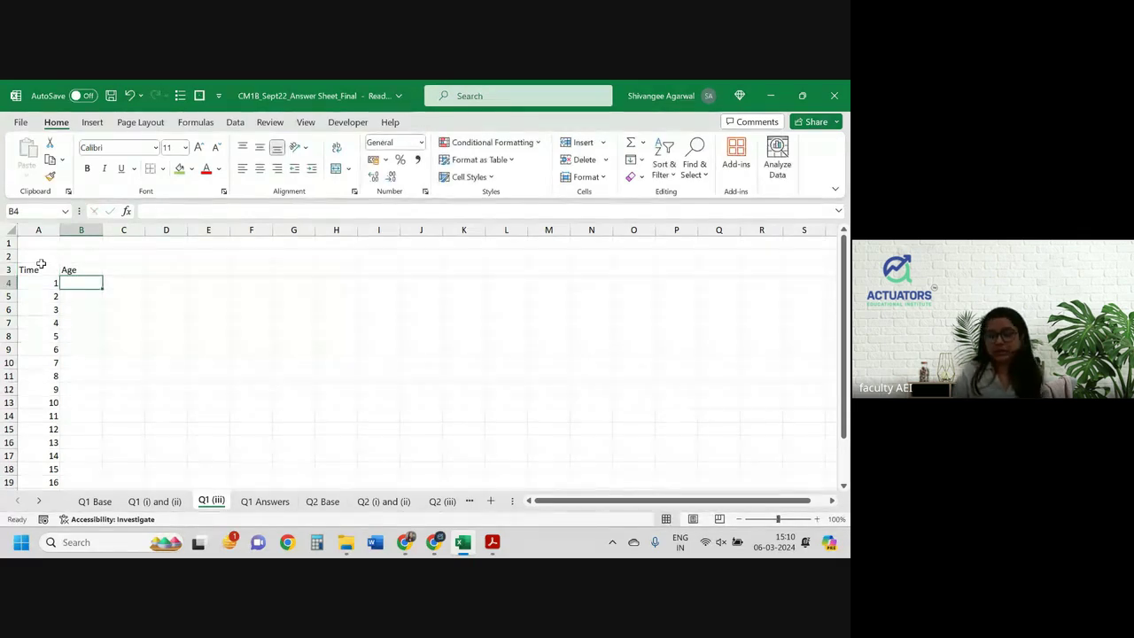
# Step: Enter the starting age 52 in B4 and fill B5:B23 with =B4+1 so each age increases by one
pyautogui.scroll(2, 102, 306)
pyautogui.hscroll(-1, 102, 306)
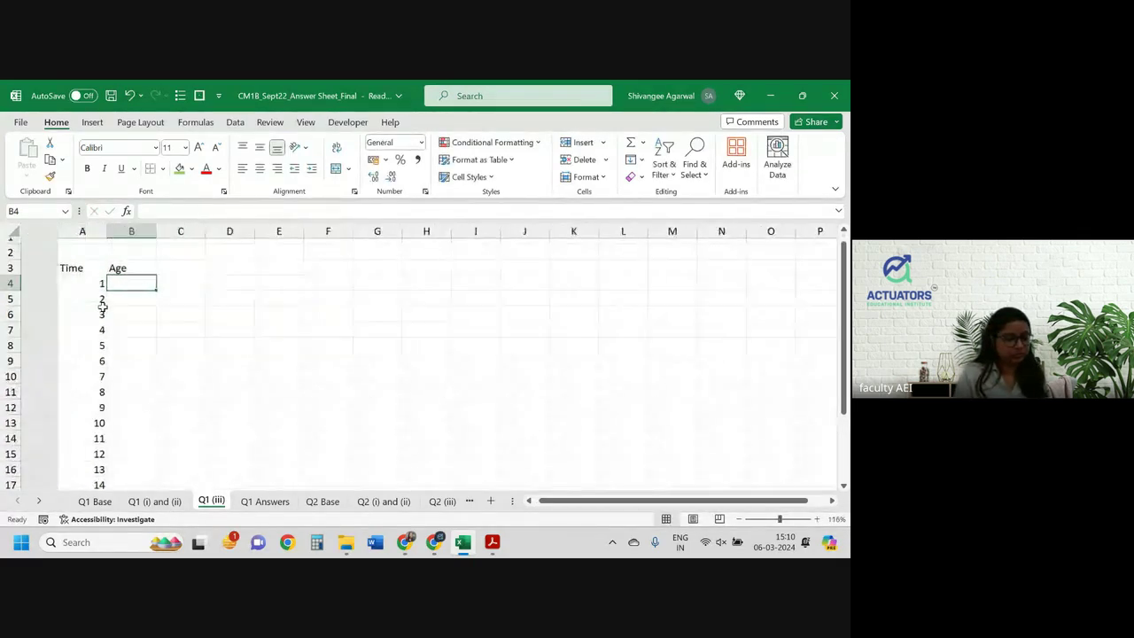
pyautogui.write('52')
pyautogui.press('Return')
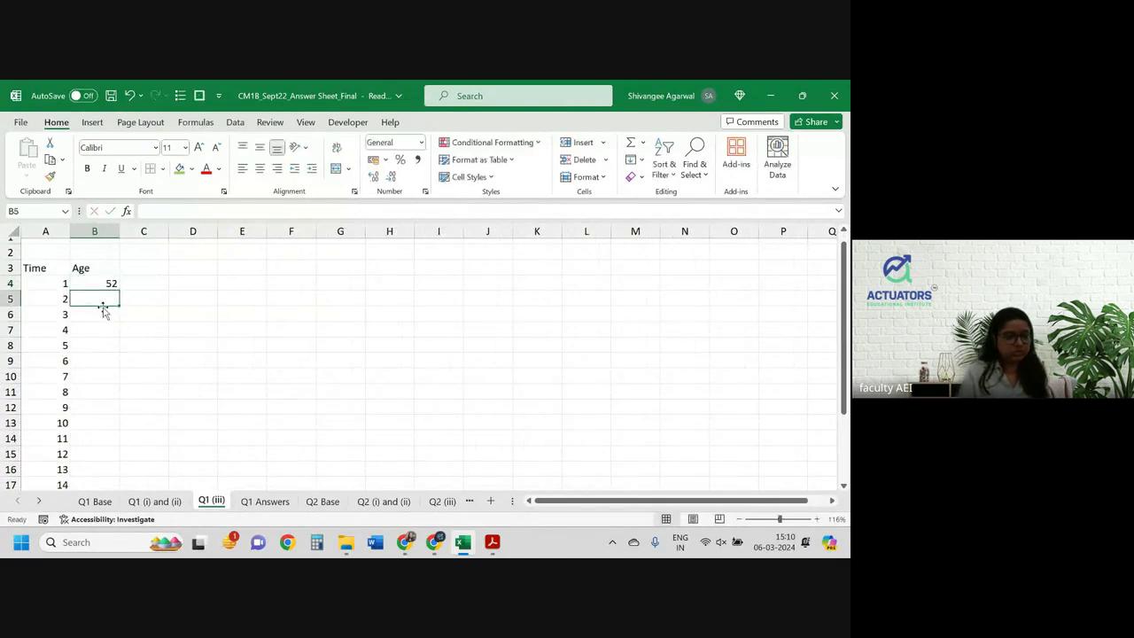
pyautogui.write('=')
pyautogui.press('Up')
pyautogui.write('+1')
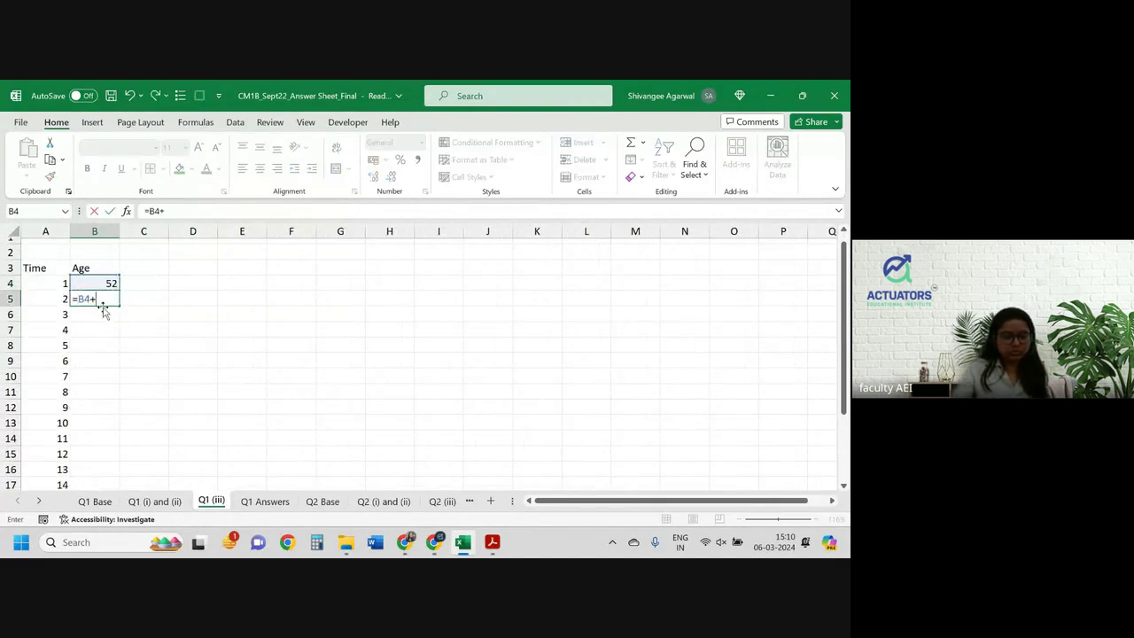
pyautogui.press('Return')
pyautogui.click(105, 300)
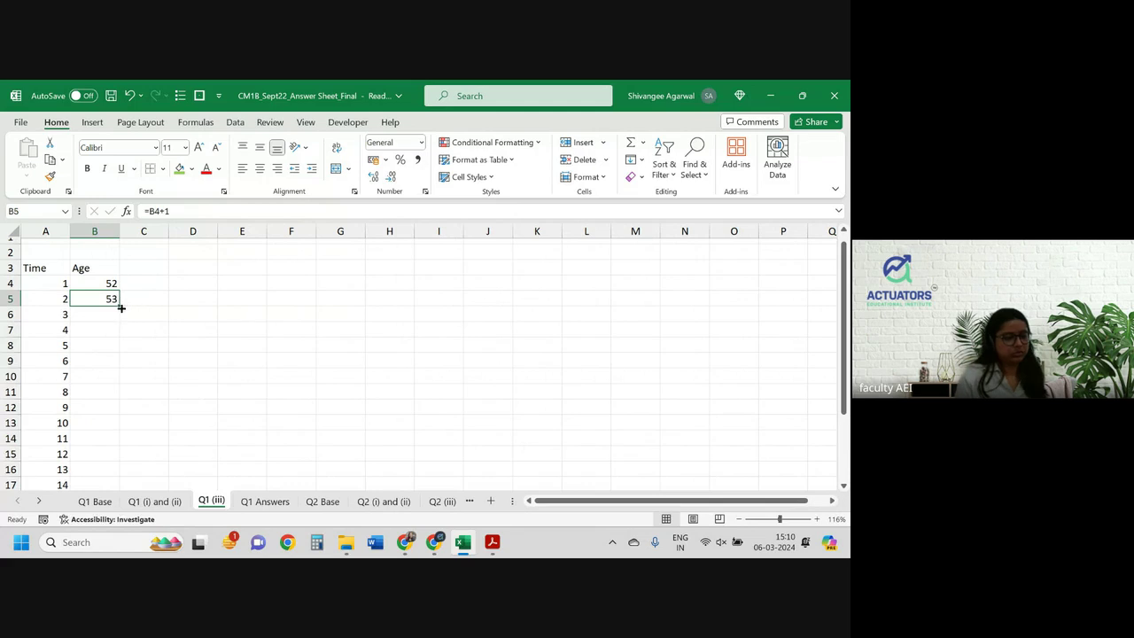
pyautogui.doubleClick(120, 307)
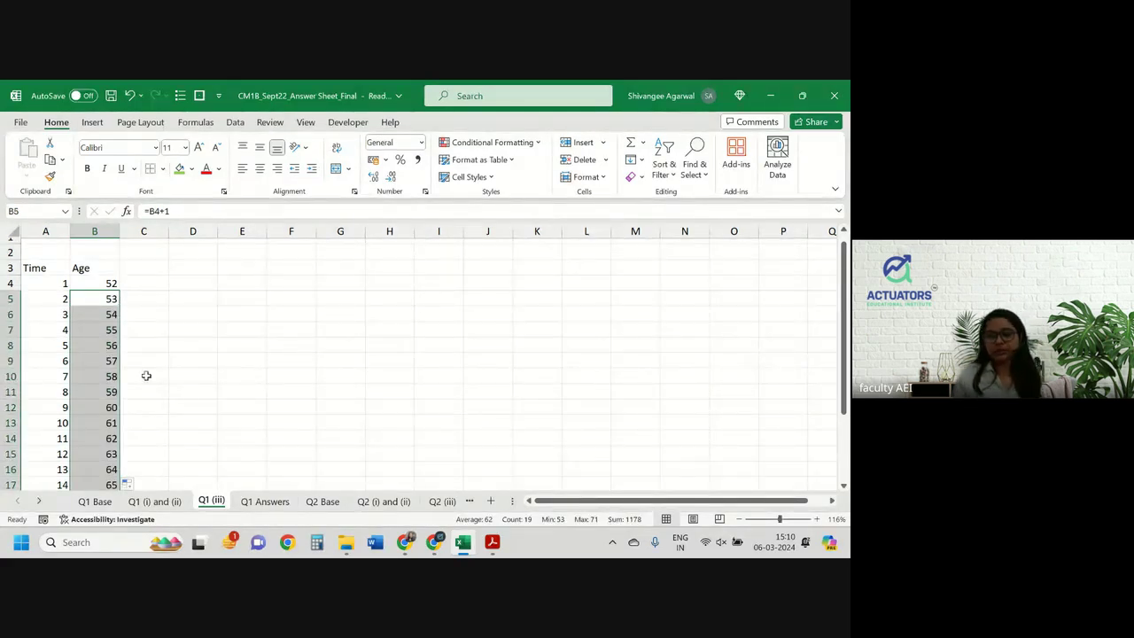
pyautogui.scroll(-5, 146, 375)
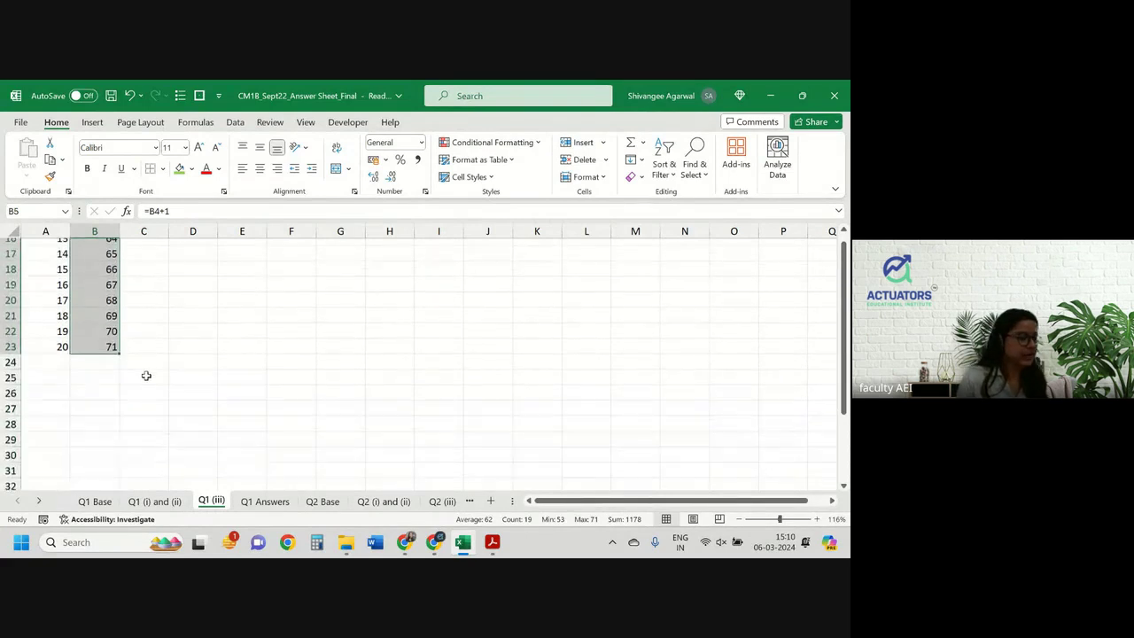
pyautogui.scroll(4, 146, 375)
pyautogui.scroll(2, 147, 376)
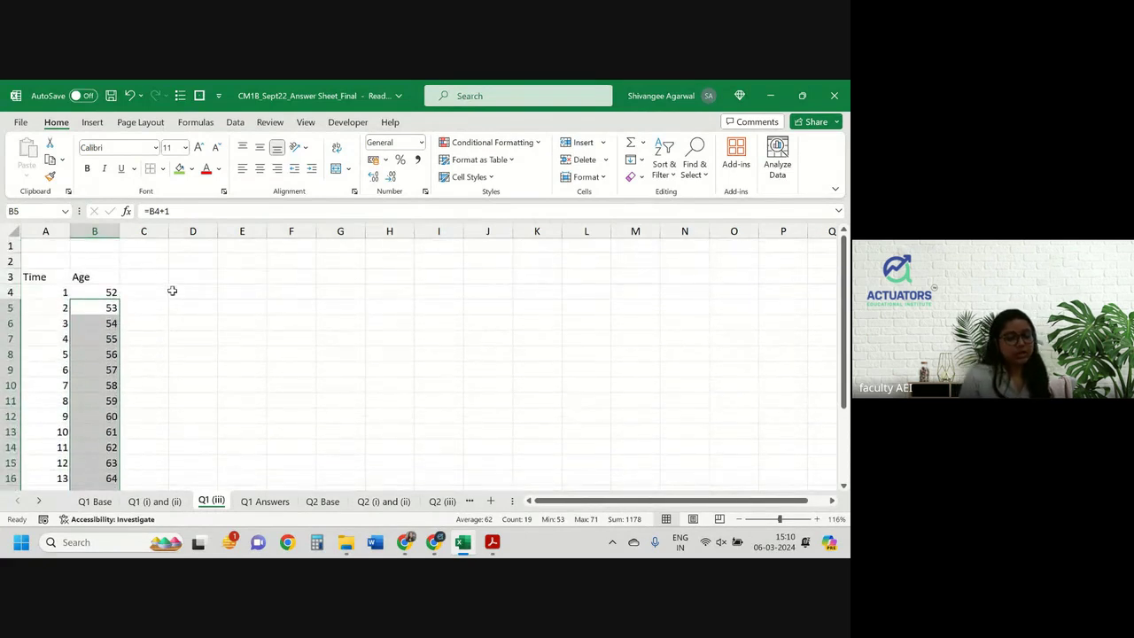
# Step: Link C3 to the (aq)x^d heading in F2 of the Q1 (i) and (ii) sheet and extend the link to D3
pyautogui.click(147, 274)
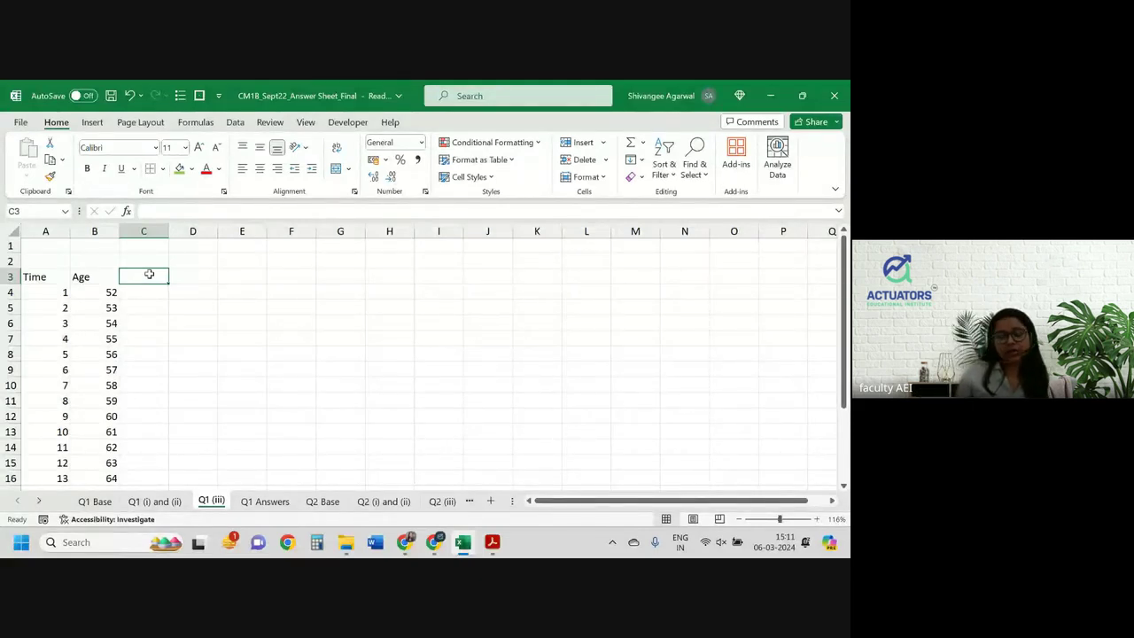
pyautogui.click(173, 505)
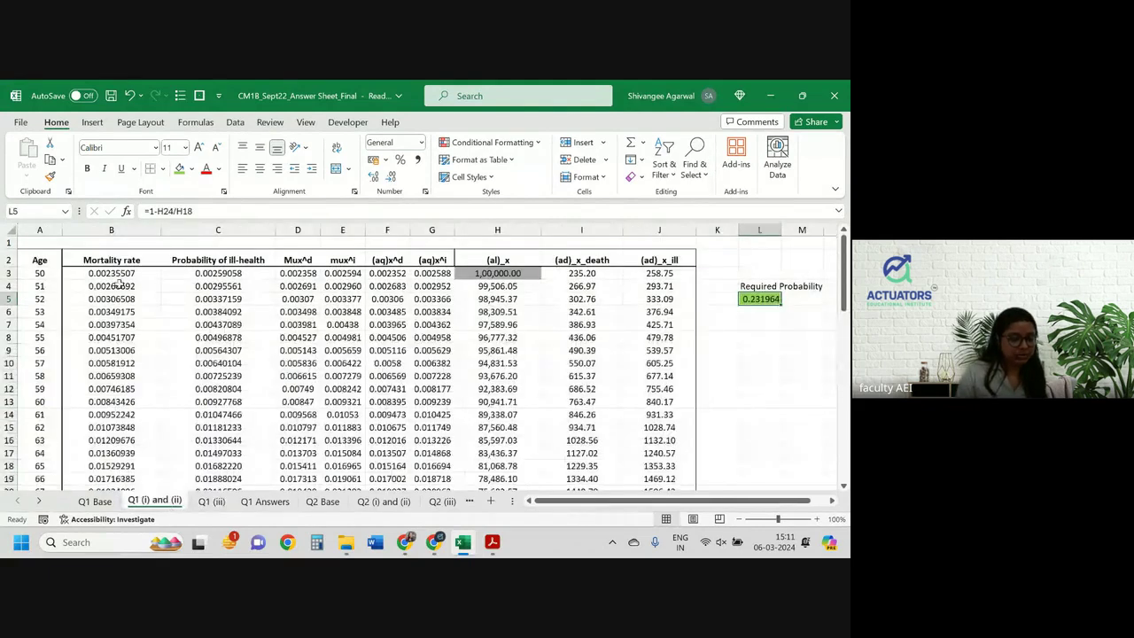
pyautogui.click(211, 501)
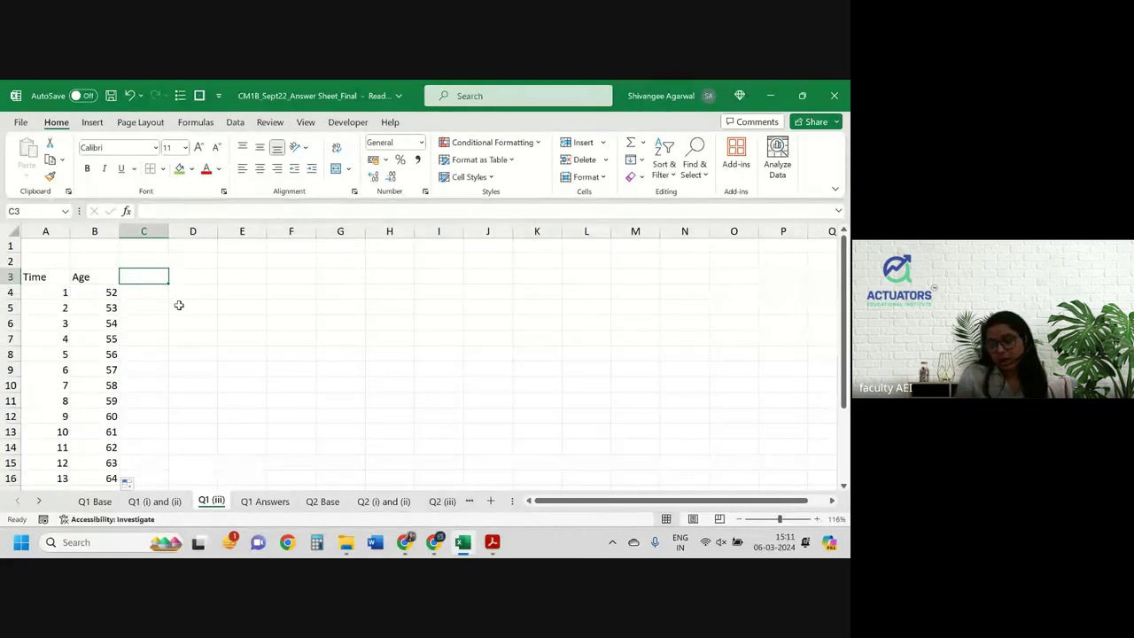
pyautogui.write('=')
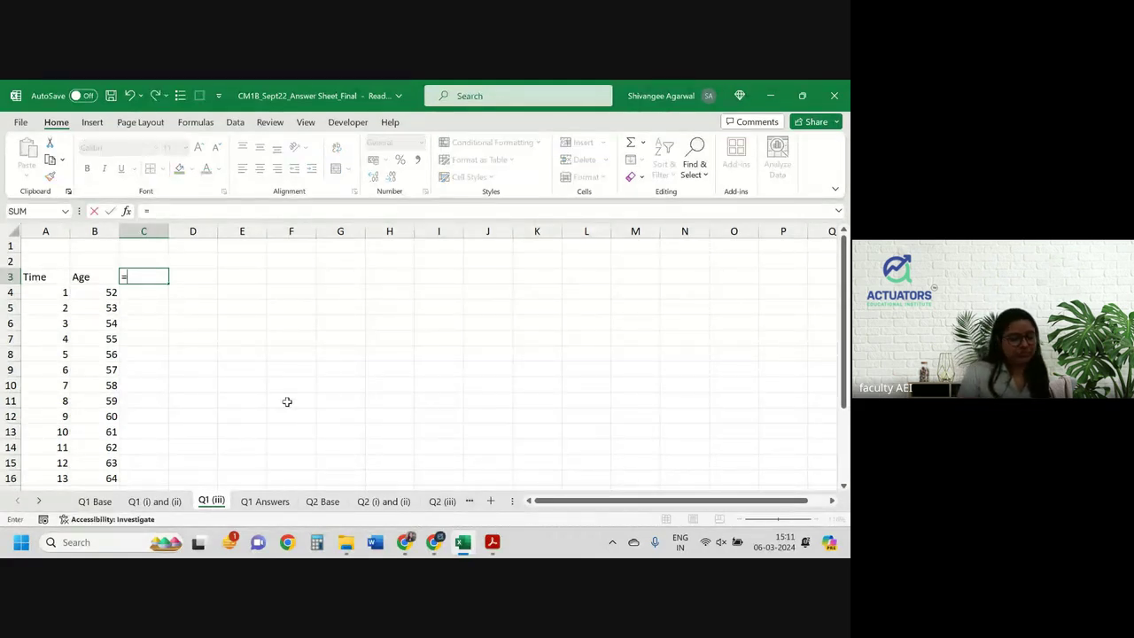
pyautogui.click(154, 500)
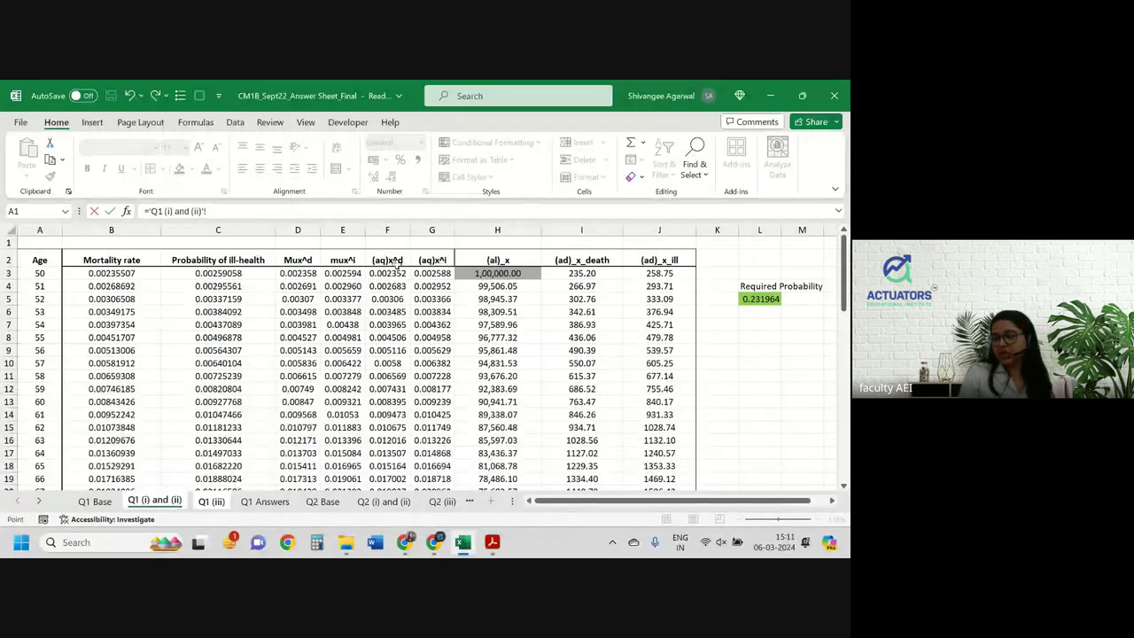
pyautogui.click(387, 260)
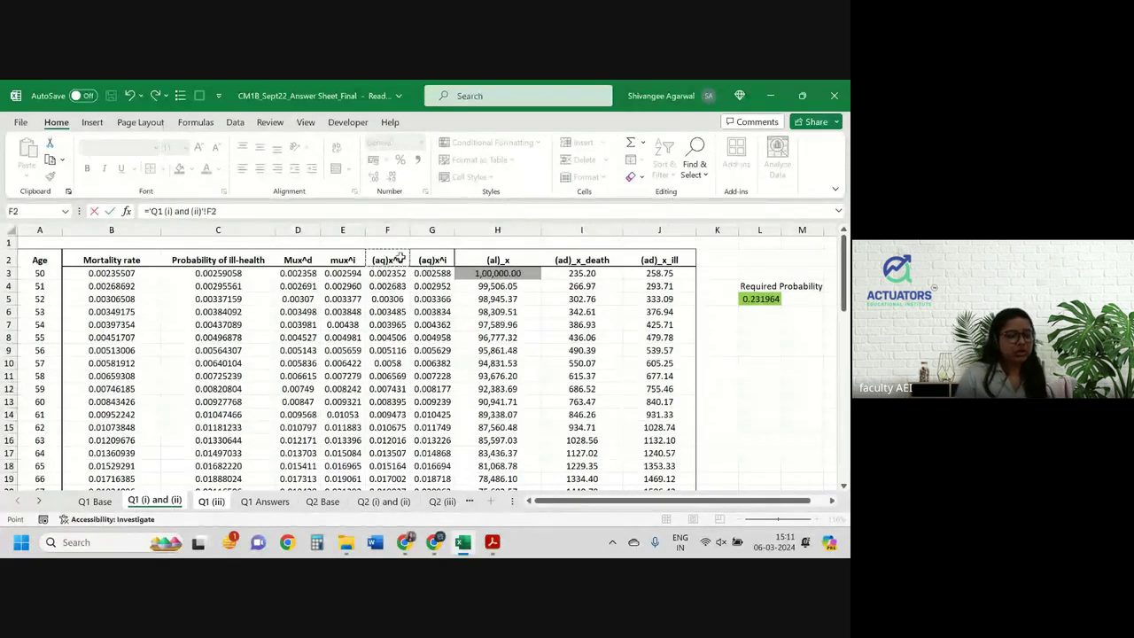
pyautogui.press('Escape')
pyautogui.press('Up')
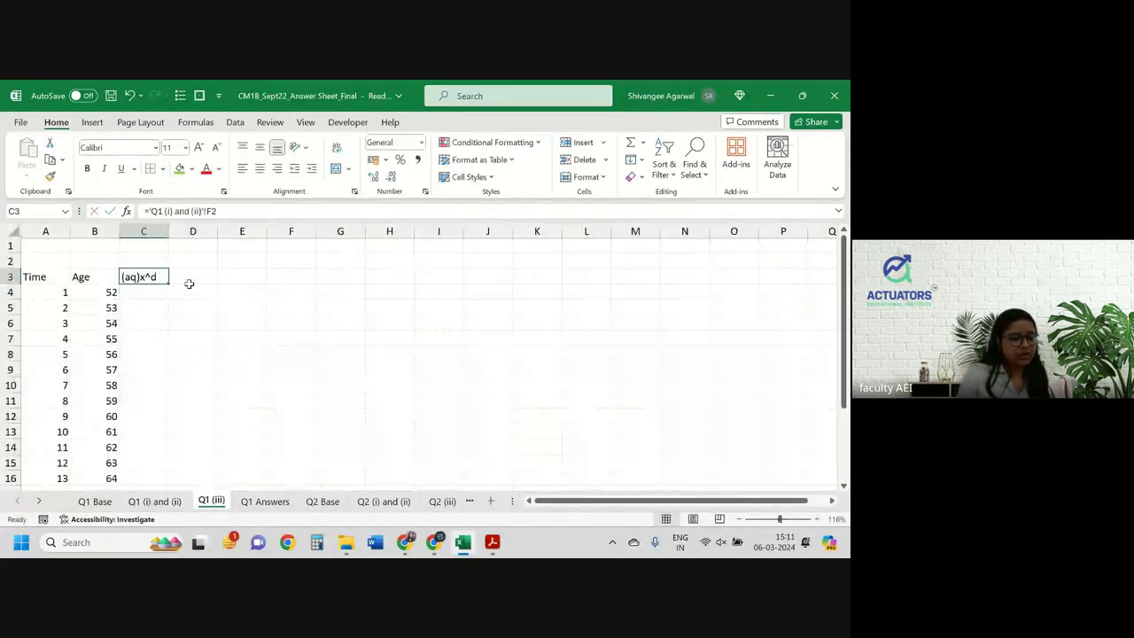
pyautogui.moveTo(168, 283); pyautogui.dragTo(200, 287)
pyautogui.click(133, 300)
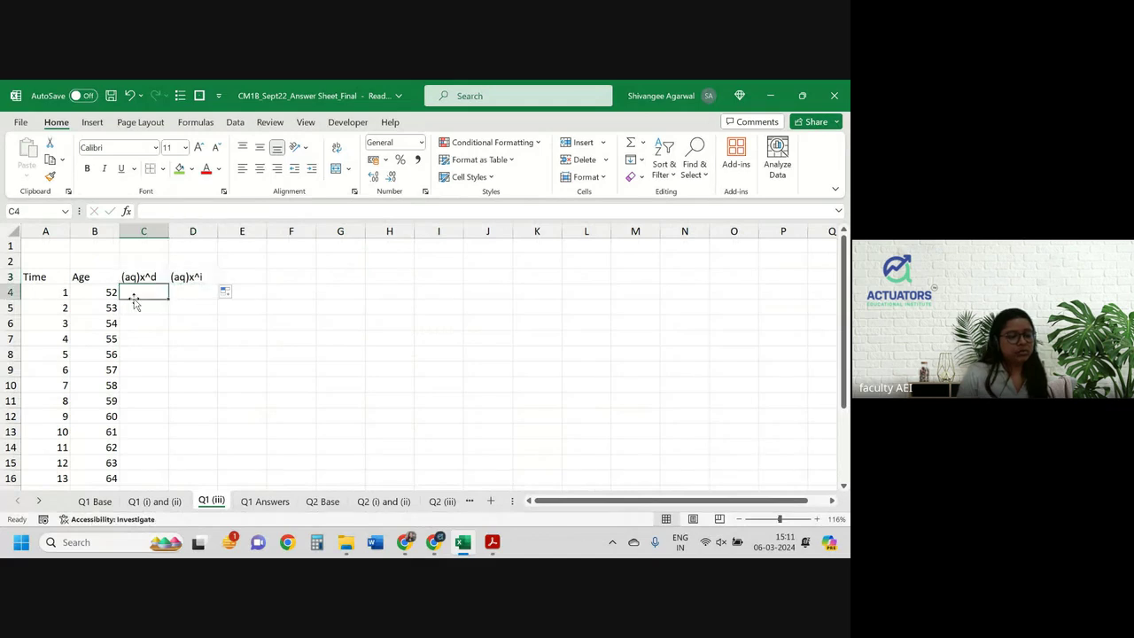
pyautogui.write('=vl')
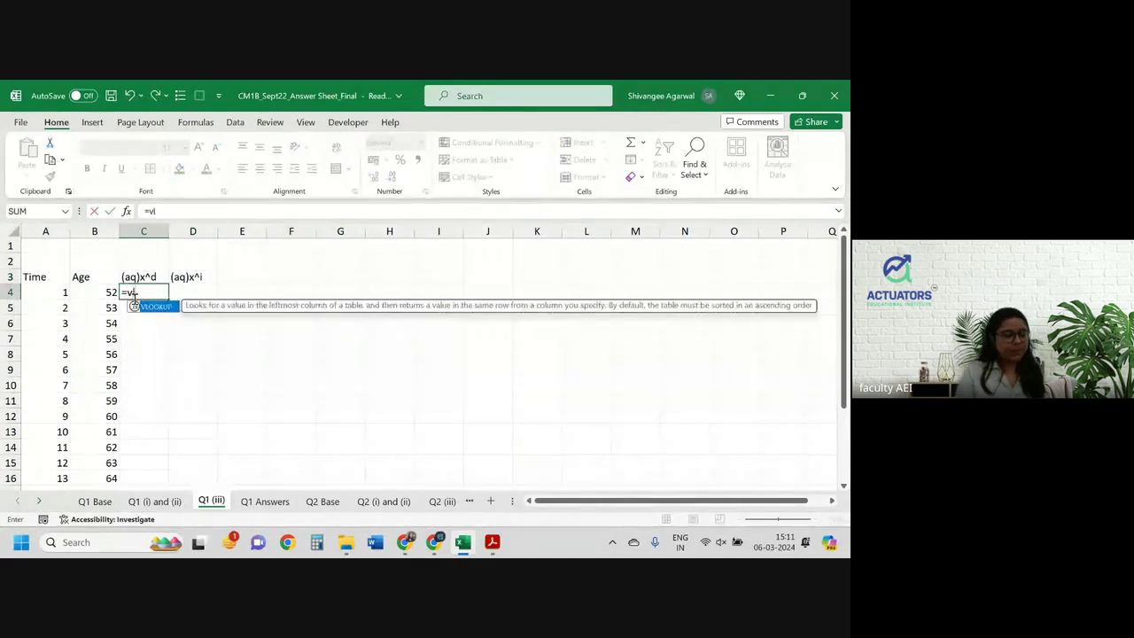
pyautogui.press('BackSpace')
pyautogui.press('BackSpace')
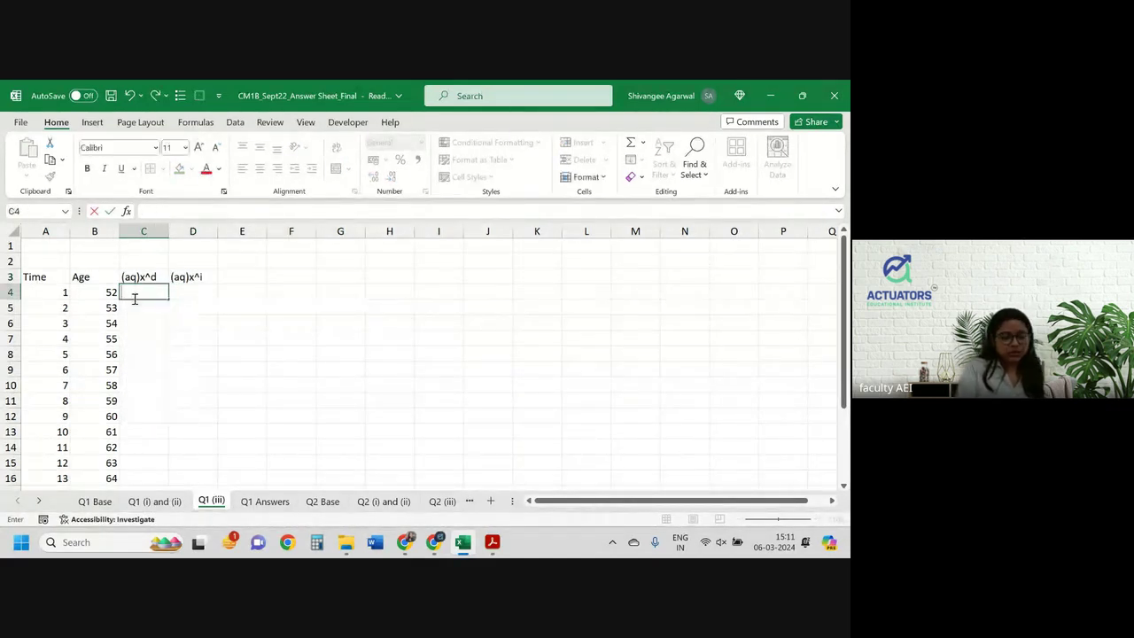
# Step: Link C4 to the age 52 (aq)x^d value in F5 of Q1 (i) and (ii), and fill it across to D4 and down to row 23
pyautogui.click(171, 503)
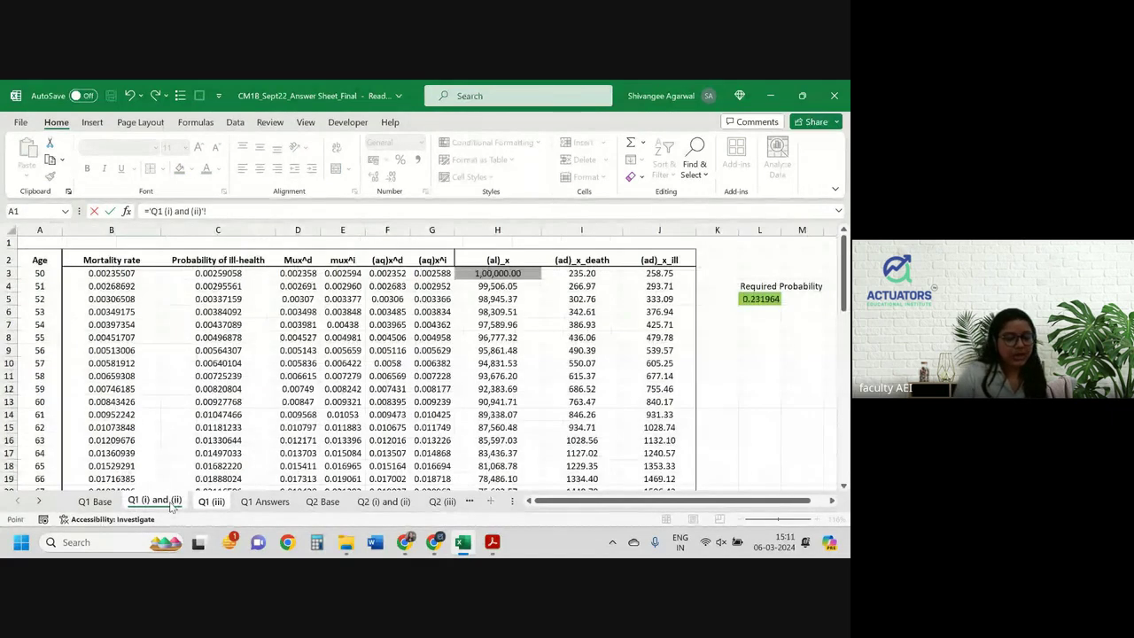
pyautogui.click(393, 287)
pyautogui.click(392, 299)
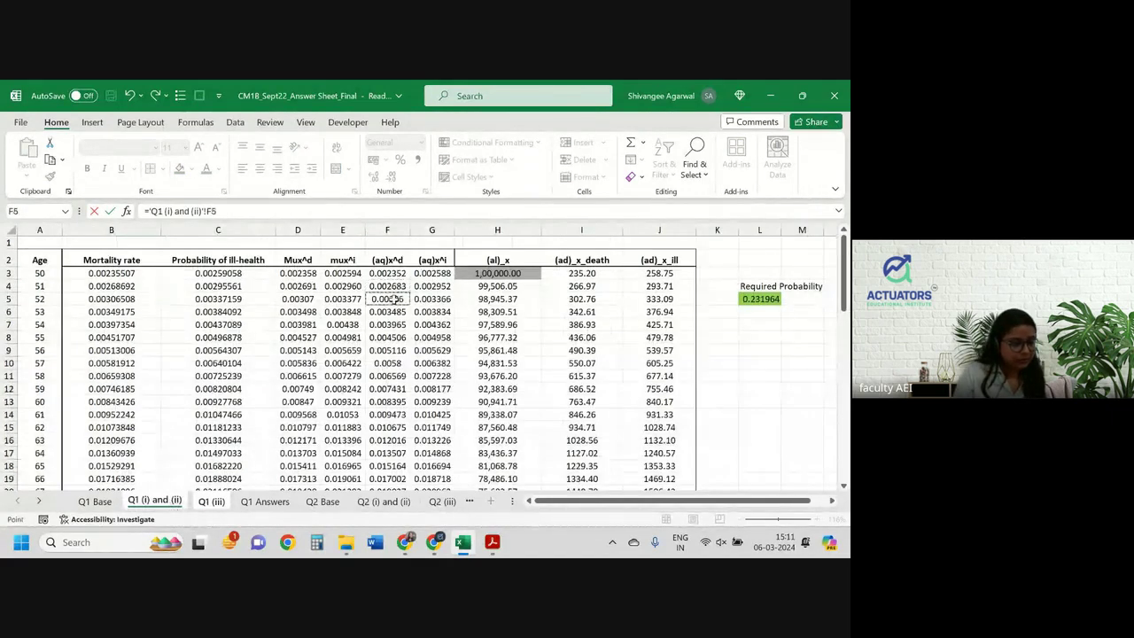
pyautogui.press('Return')
pyautogui.click(173, 290)
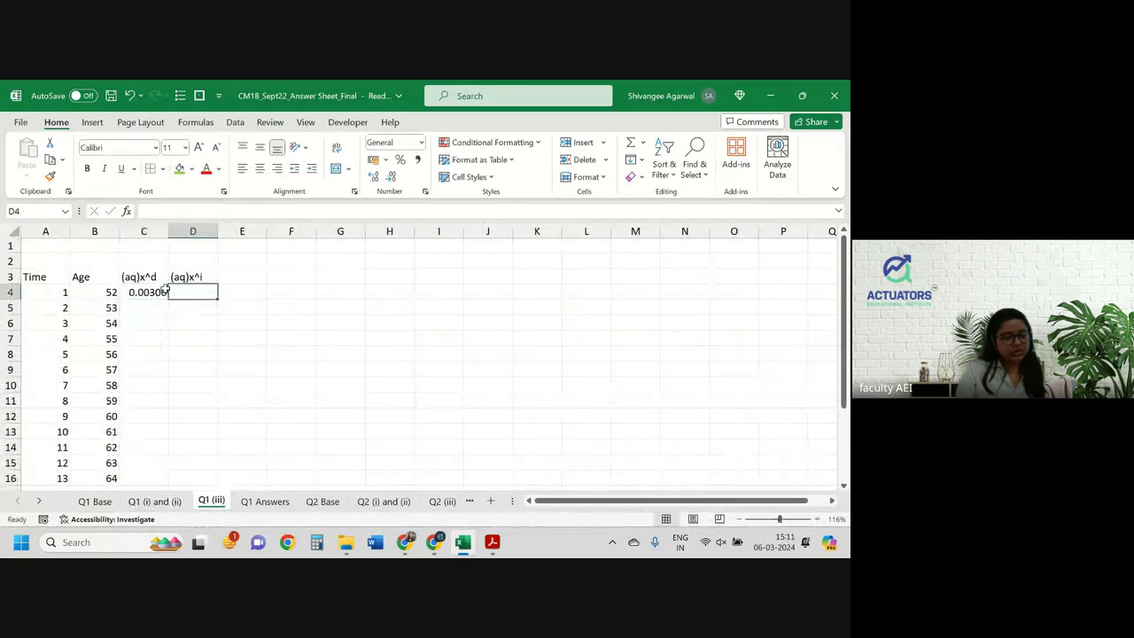
pyautogui.click(163, 298)
pyautogui.moveTo(164, 300); pyautogui.dragTo(218, 299)
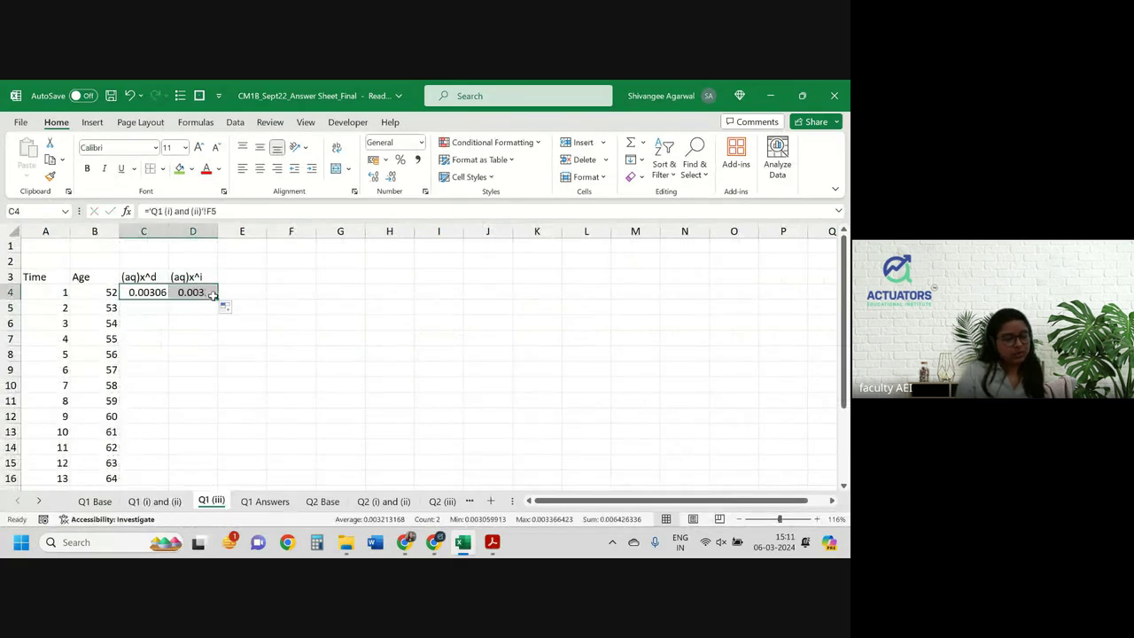
pyautogui.doubleClick(218, 298)
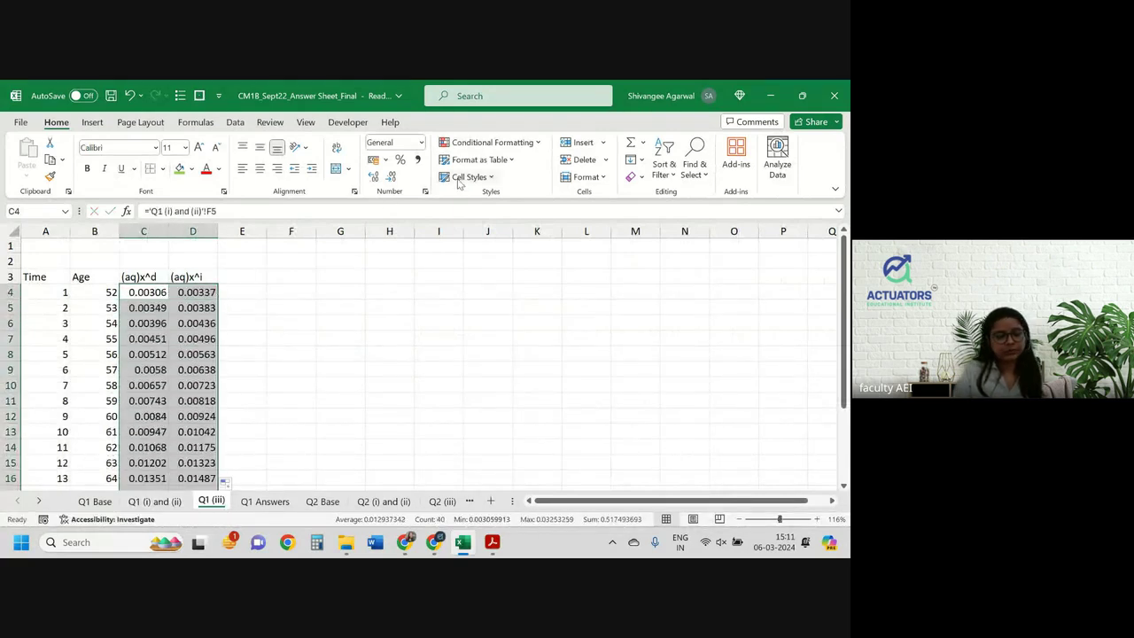
# Step: Show the dependent death and ill-health probabilities in C4:D23 with seven decimal places
pyautogui.click(375, 177)
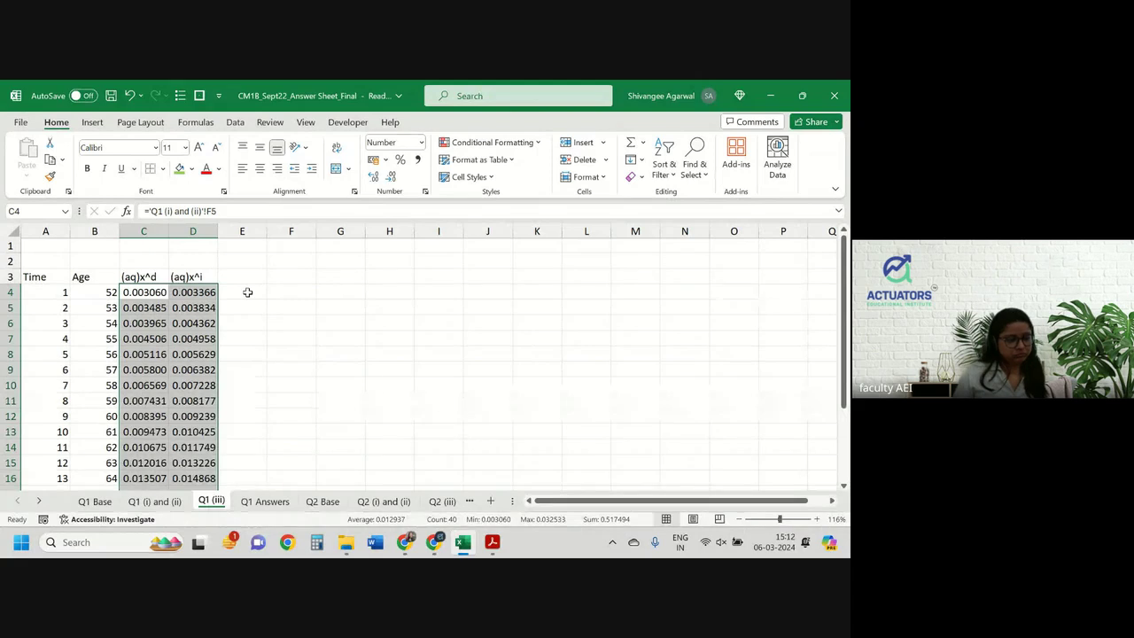
pyautogui.click(374, 180)
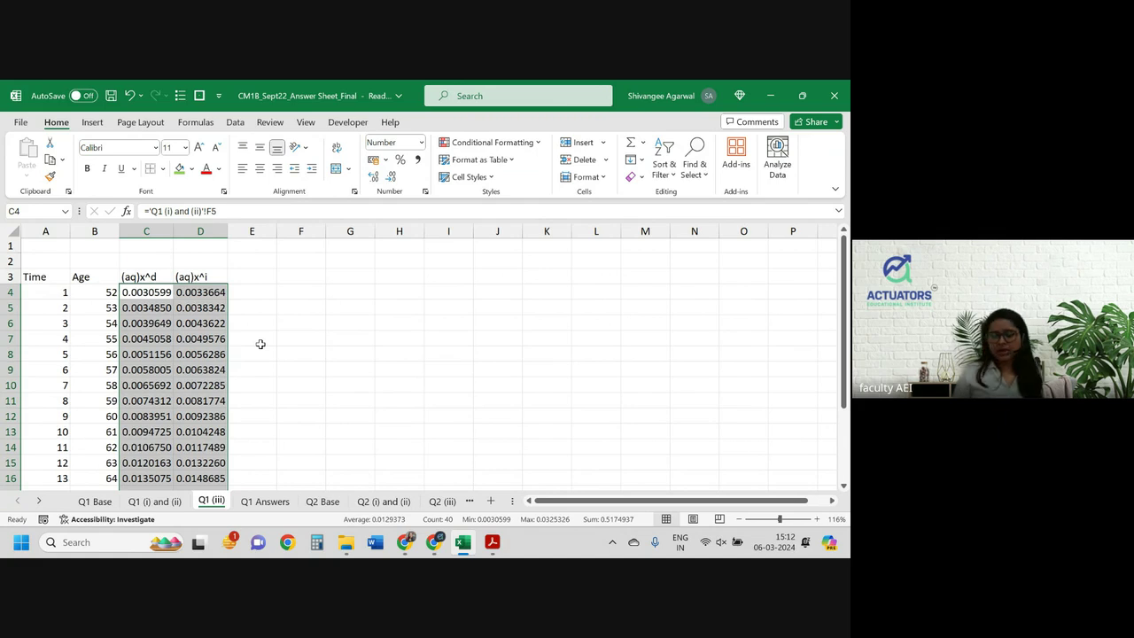
pyautogui.click(303, 277)
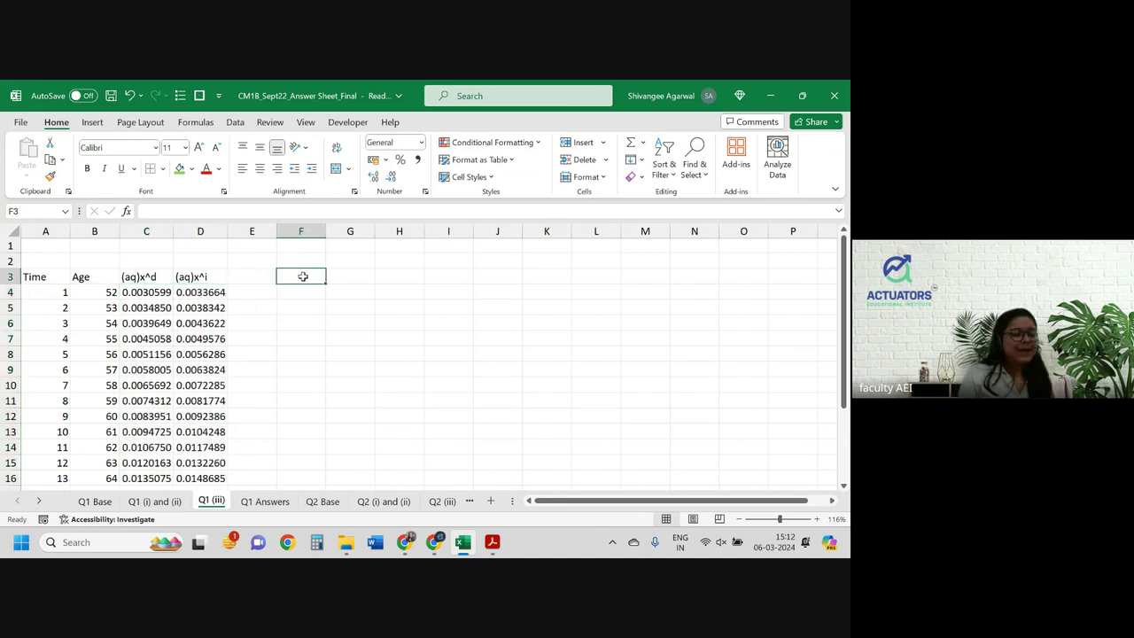
# Step: Enter the heading Salary in E3
pyautogui.click(250, 277)
pyautogui.write('Sala')
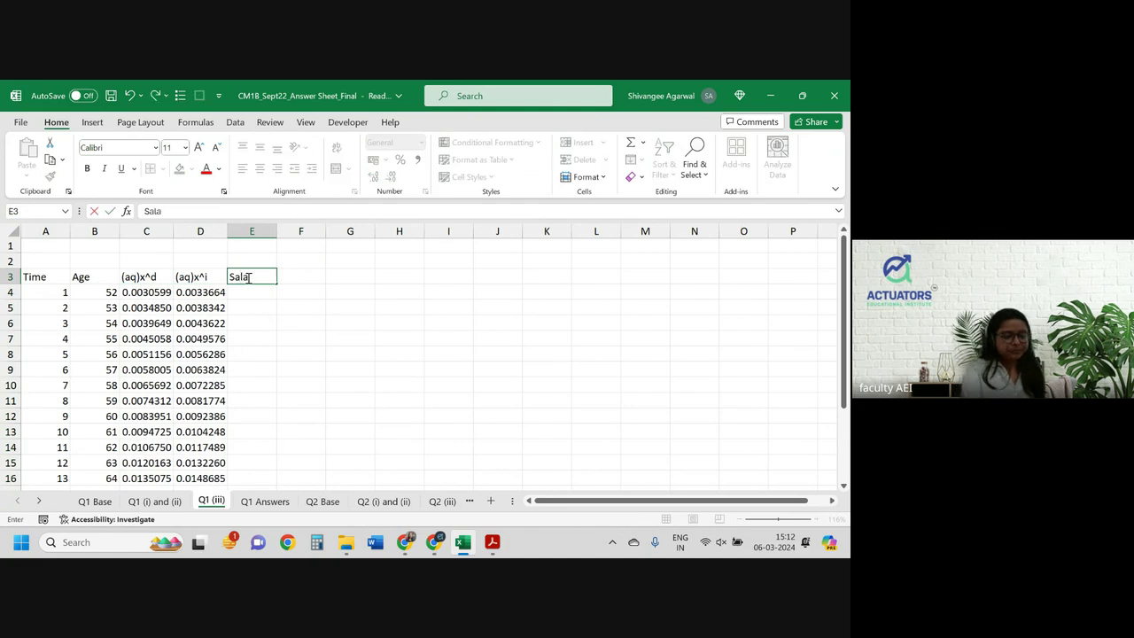
pyautogui.write('ry')
pyautogui.press('Return')
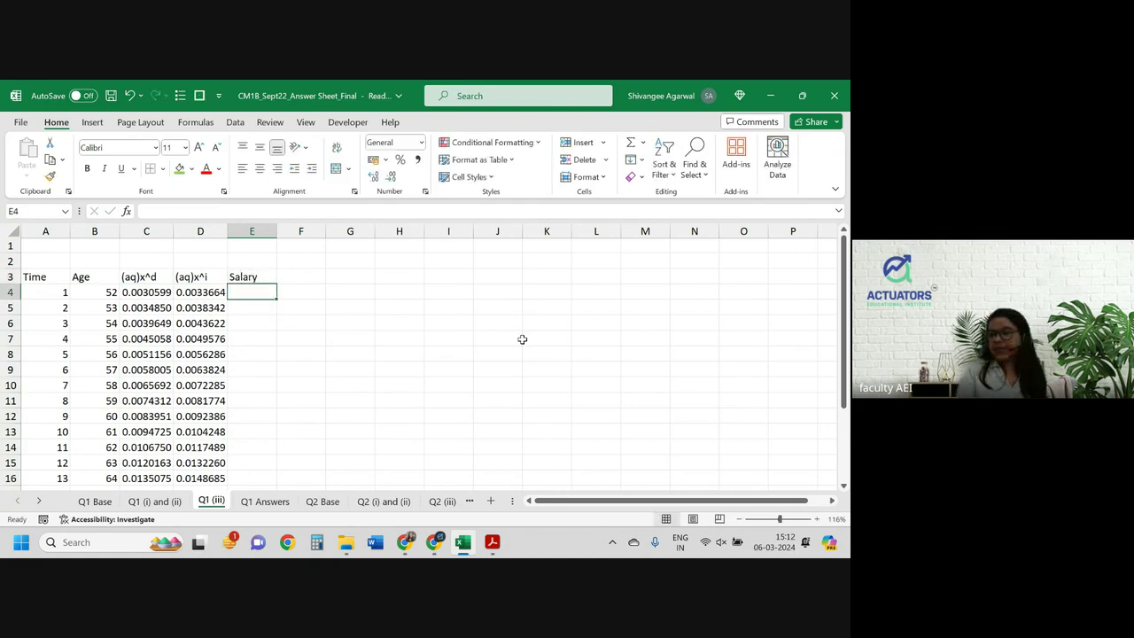
# Step: Link E4 to the salary on entry in K4 of the Q1 Base sheet
pyautogui.write('=')
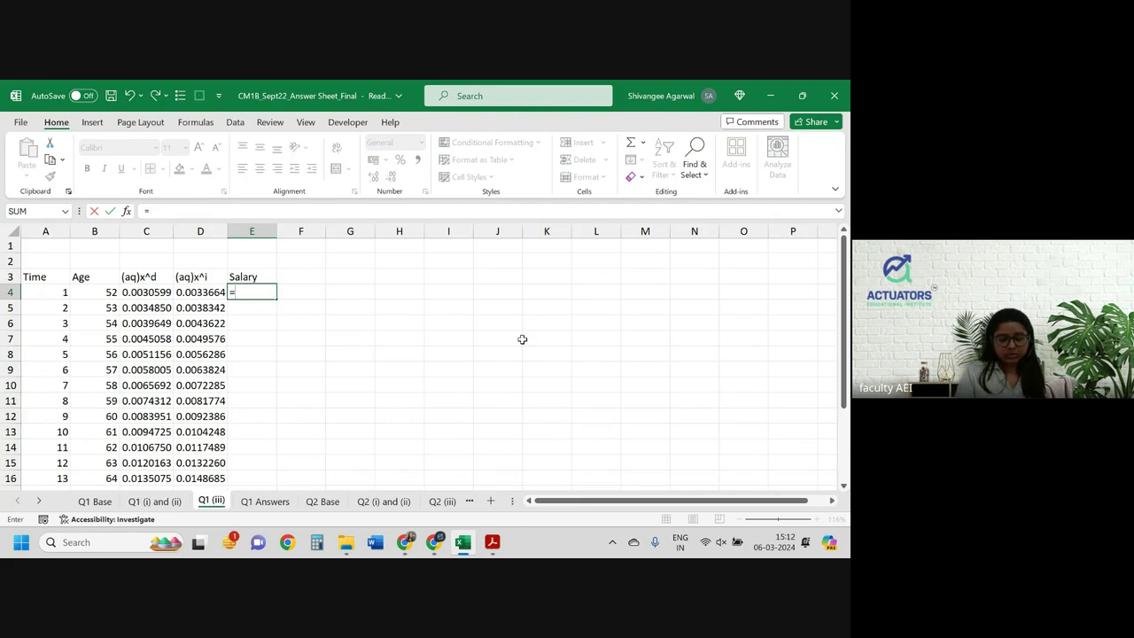
pyautogui.hotkey('ctrl', 'pageup')
pyautogui.hotkey('ctrl', 'pageup')
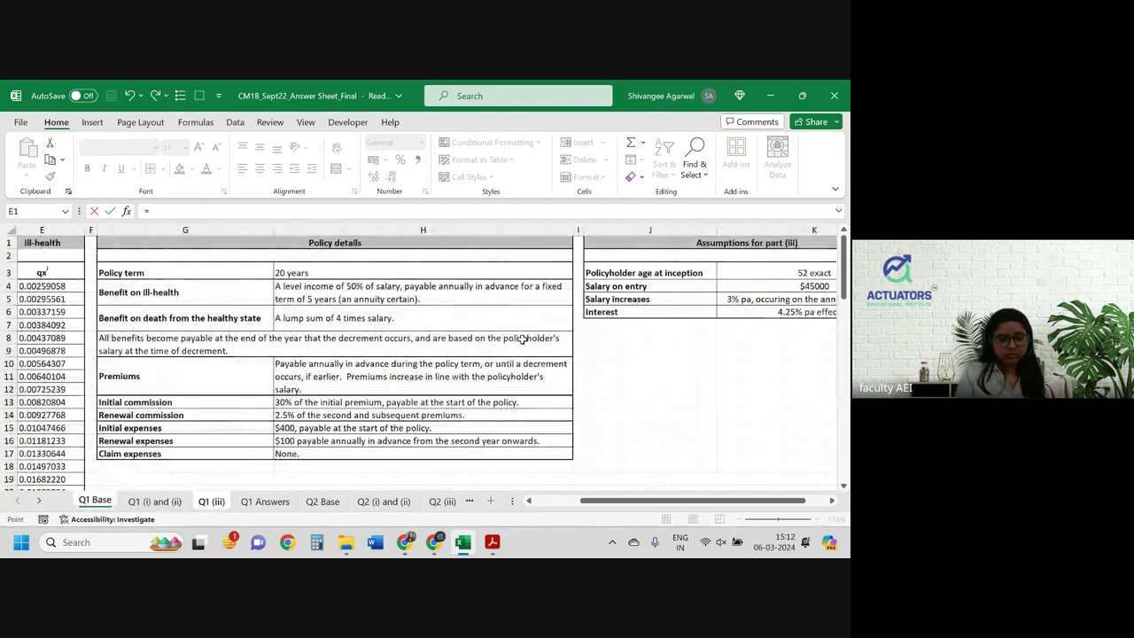
pyautogui.click(769, 286)
pyautogui.press('Return')
# Step: Enter a formula in E5 that multiplies E4 by one plus the salary increase rate cell, absolute reference $E$2
pyautogui.write('=')
pyautogui.press('Up')
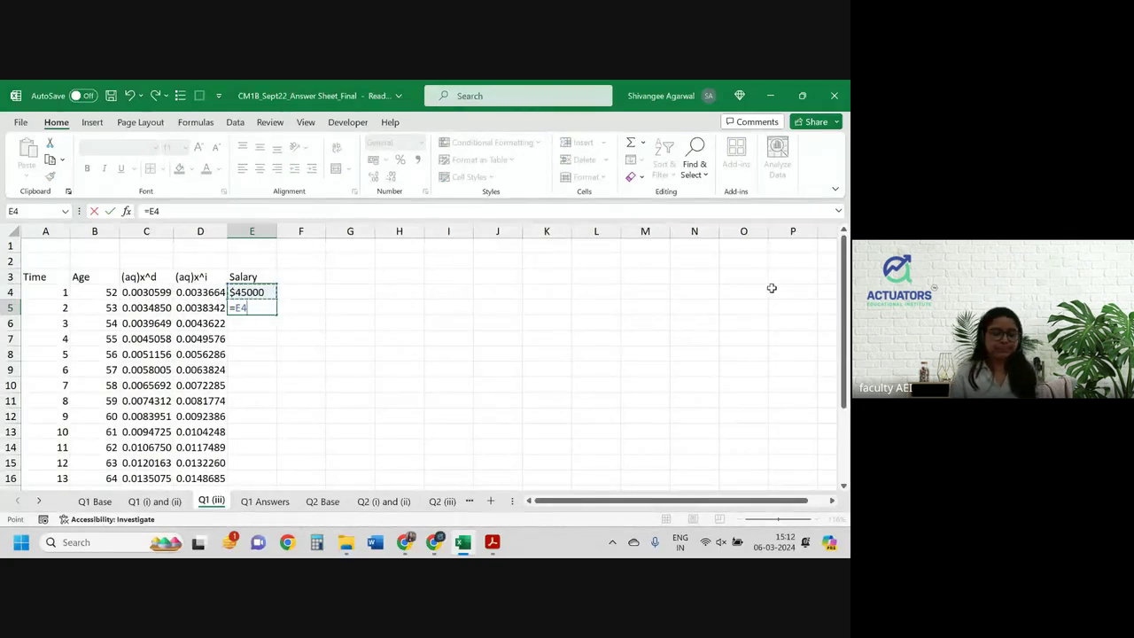
pyautogui.write('*(1+')
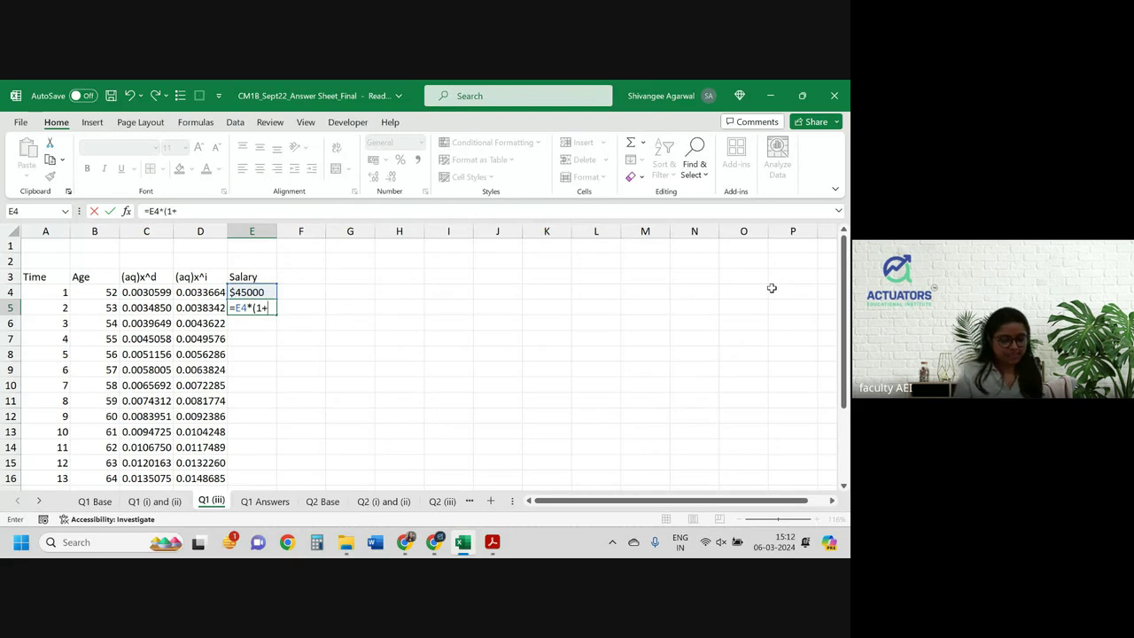
pyautogui.hotkey('ctrl', 'pageup')
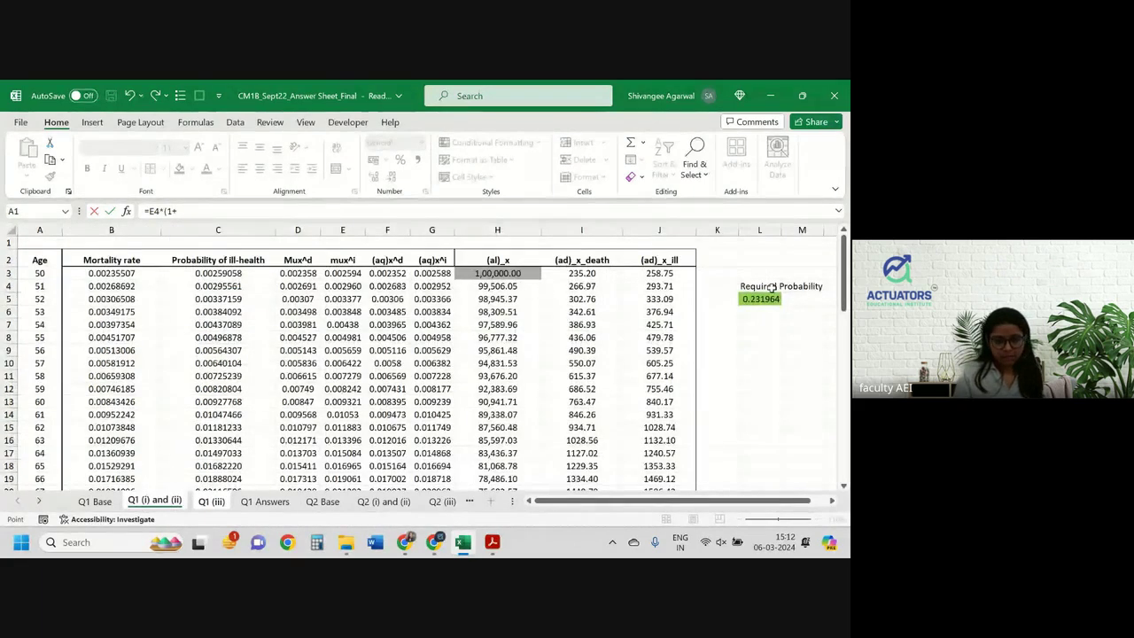
pyautogui.hotkey('ctrl', 'pageup')
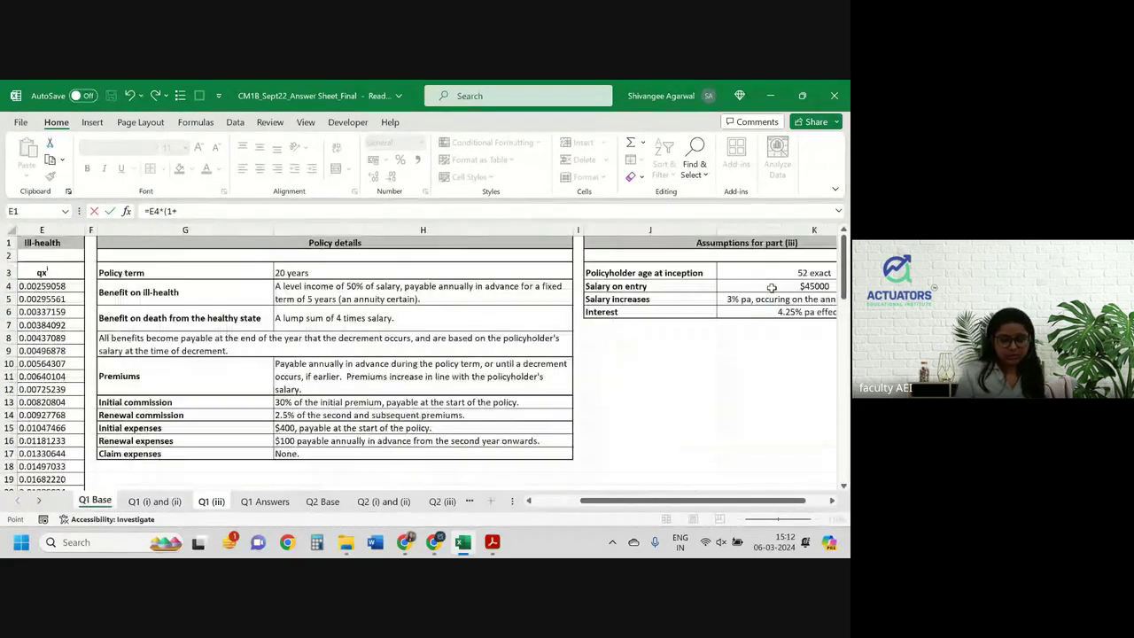
pyautogui.hotkey('ctrl', 'pagedown')
pyautogui.hotkey('ctrl', 'pagedown')
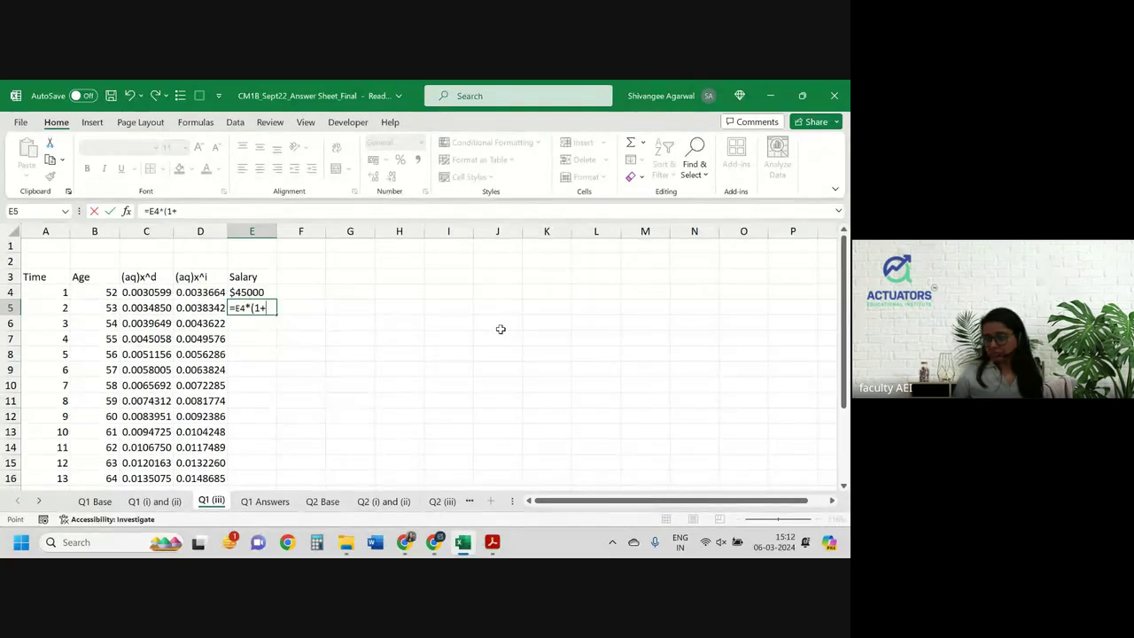
pyautogui.click(247, 257)
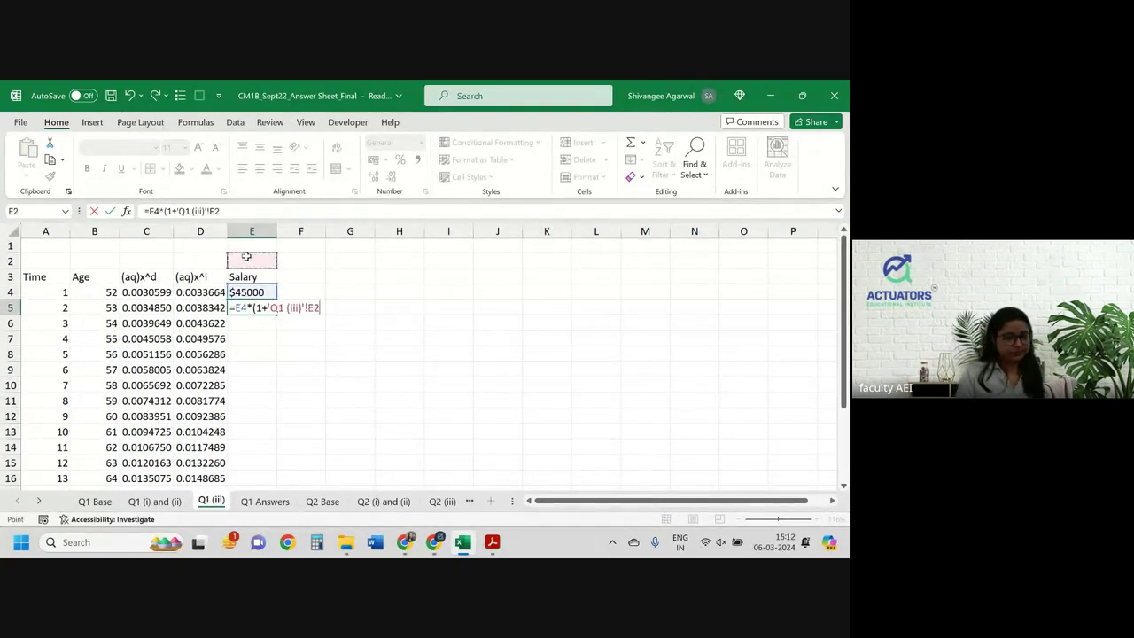
pyautogui.press('F4')
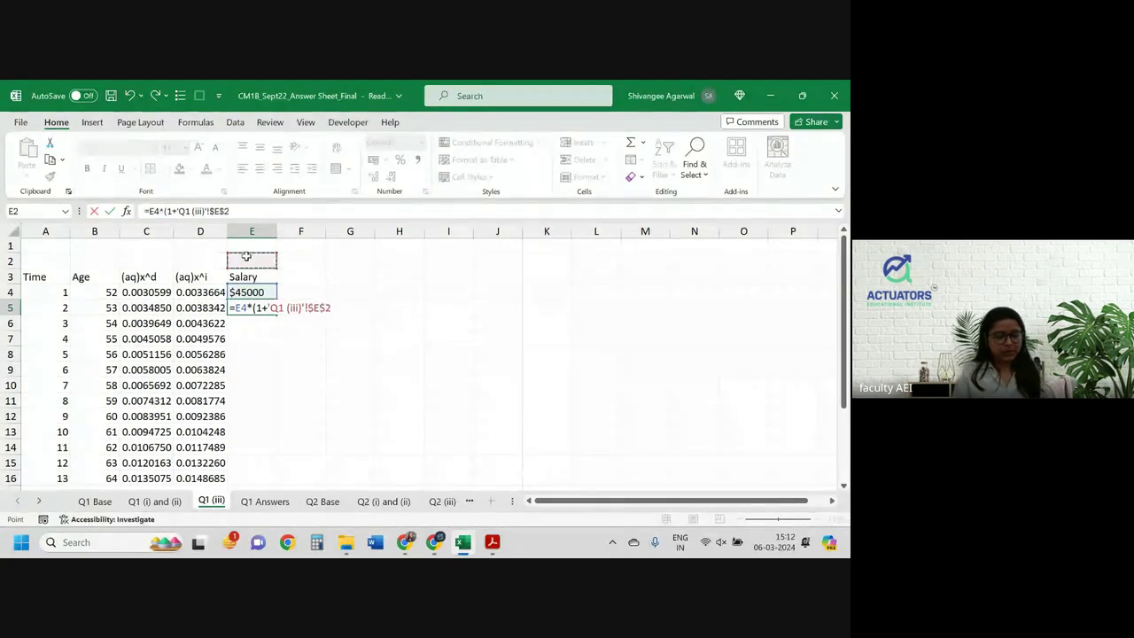
pyautogui.press('Return')
pyautogui.press('Up')
# Step: Enter the salary increase rate of 3% in E2, above the Salary heading
pyautogui.click(246, 257)
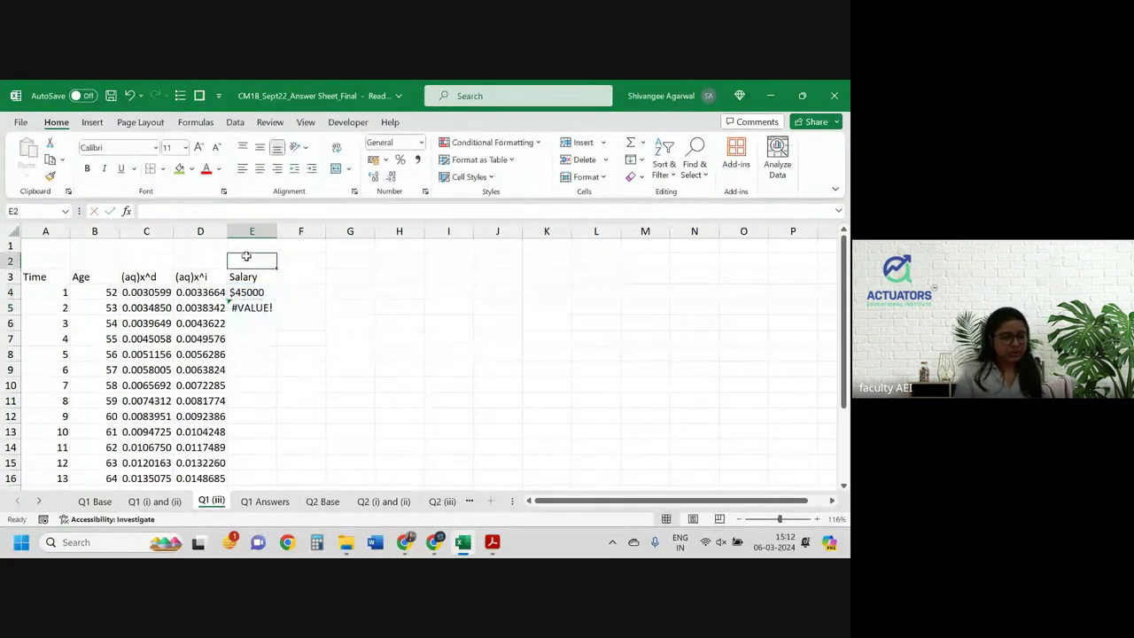
pyautogui.write('3%')
pyautogui.press('Return')
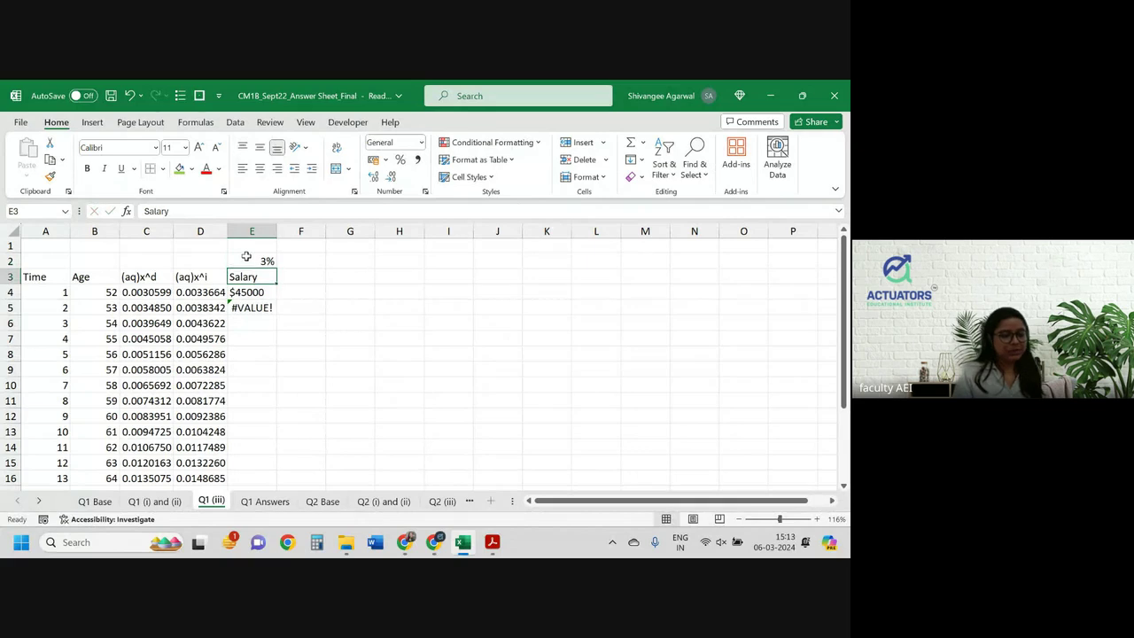
# Step: Replace the linked salary in E4 with the number 45,000 and fill the E5 salary formula down to row 23
pyautogui.click(253, 304)
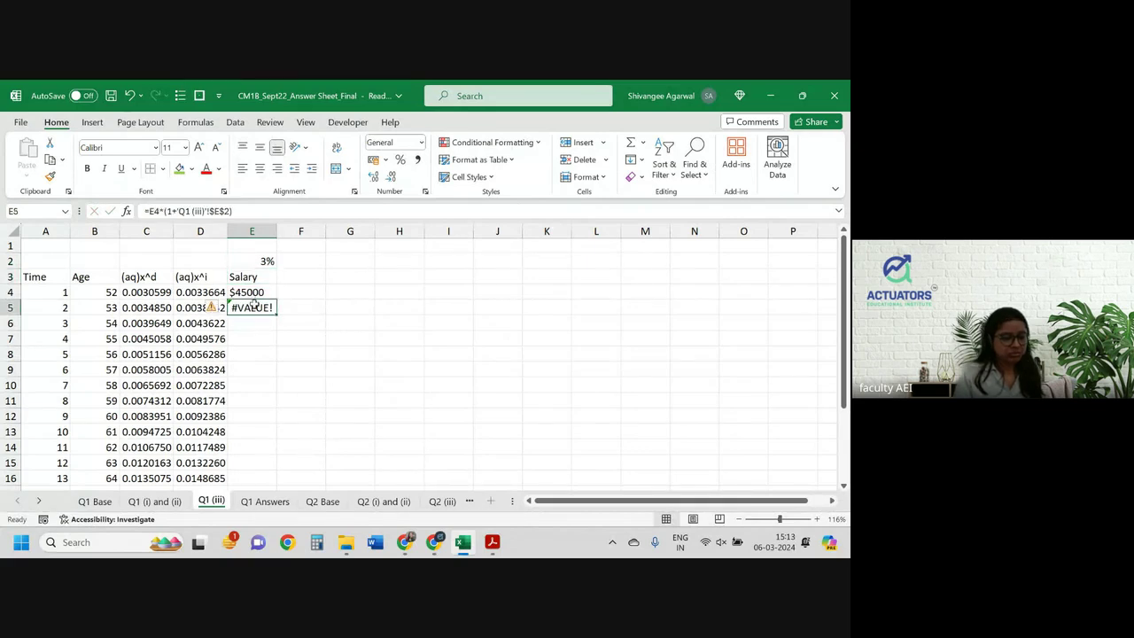
pyautogui.doubleClick(254, 305)
pyautogui.press('Escape')
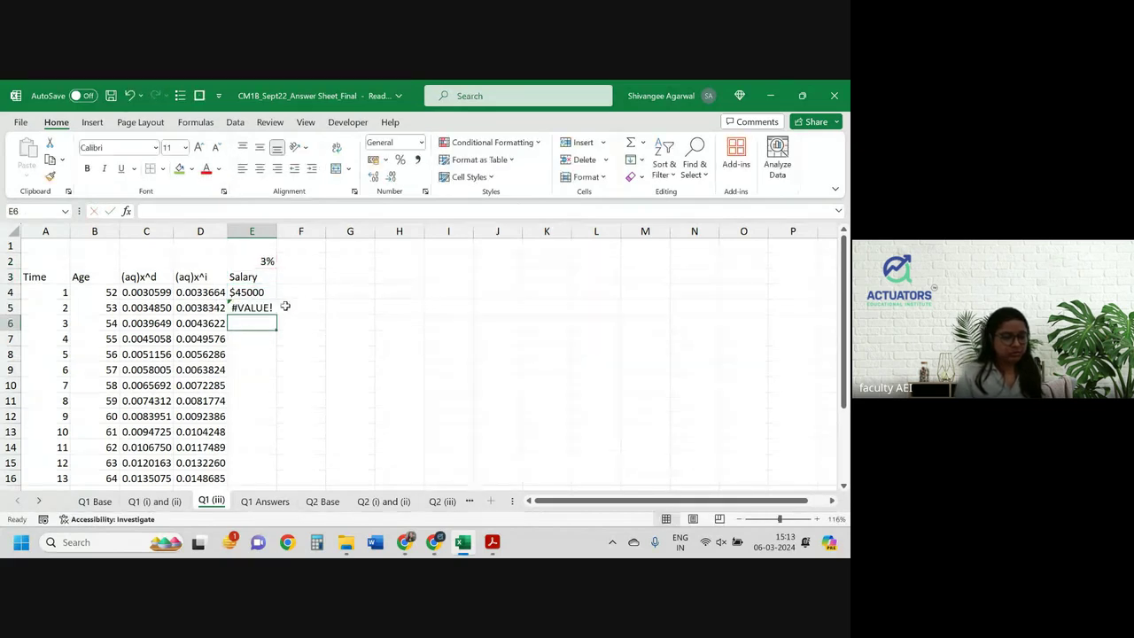
pyautogui.click(253, 292)
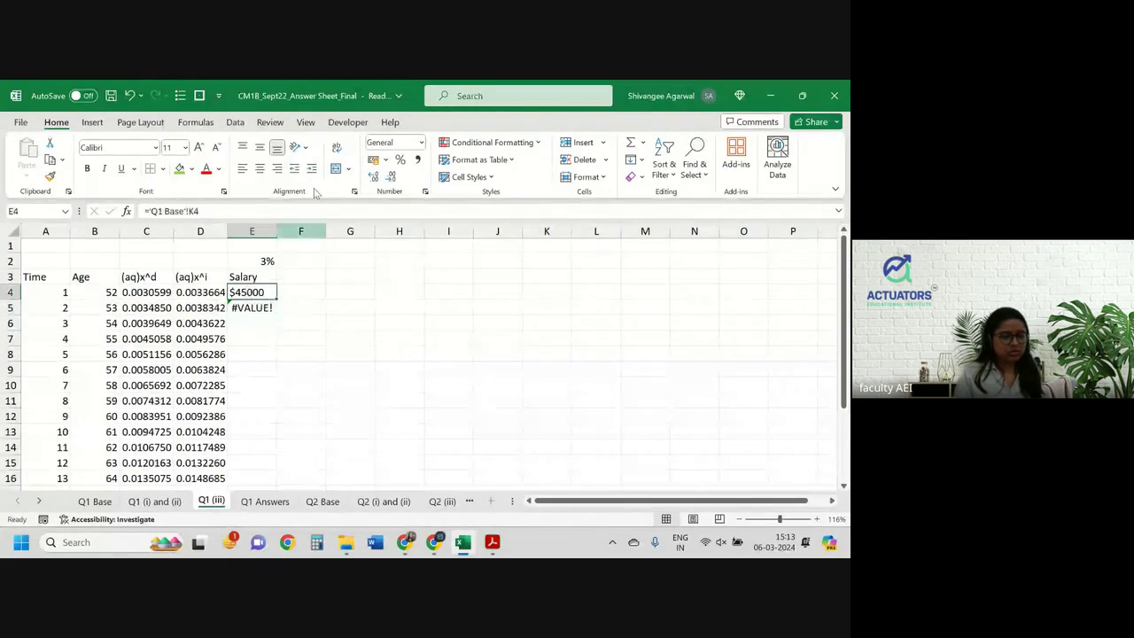
pyautogui.write('45')
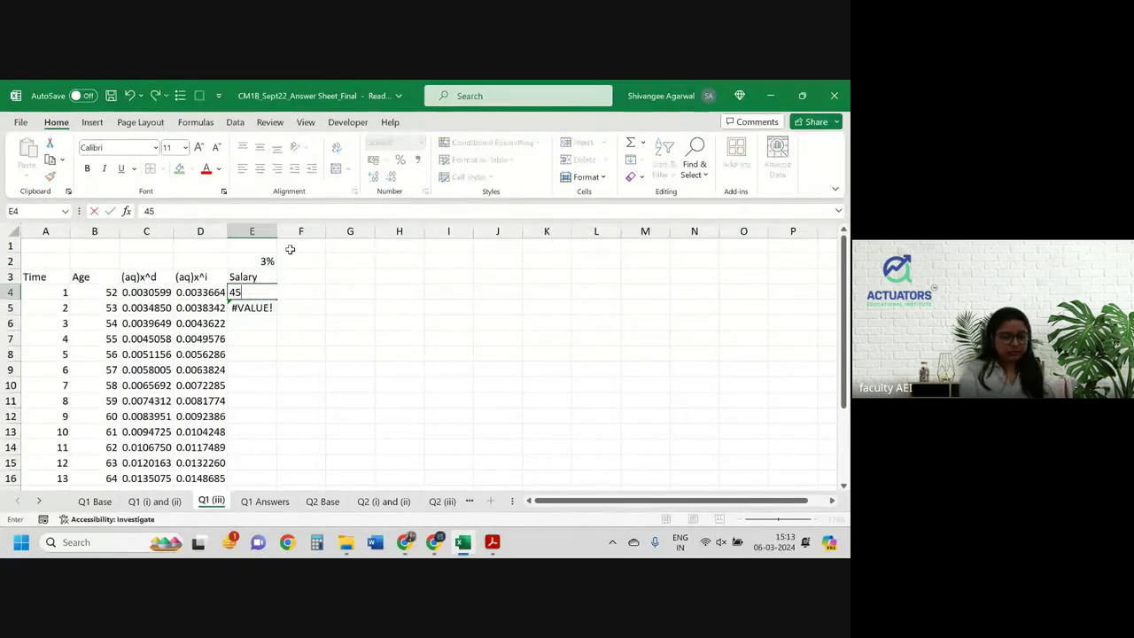
pyautogui.write(',000')
pyautogui.press('Return')
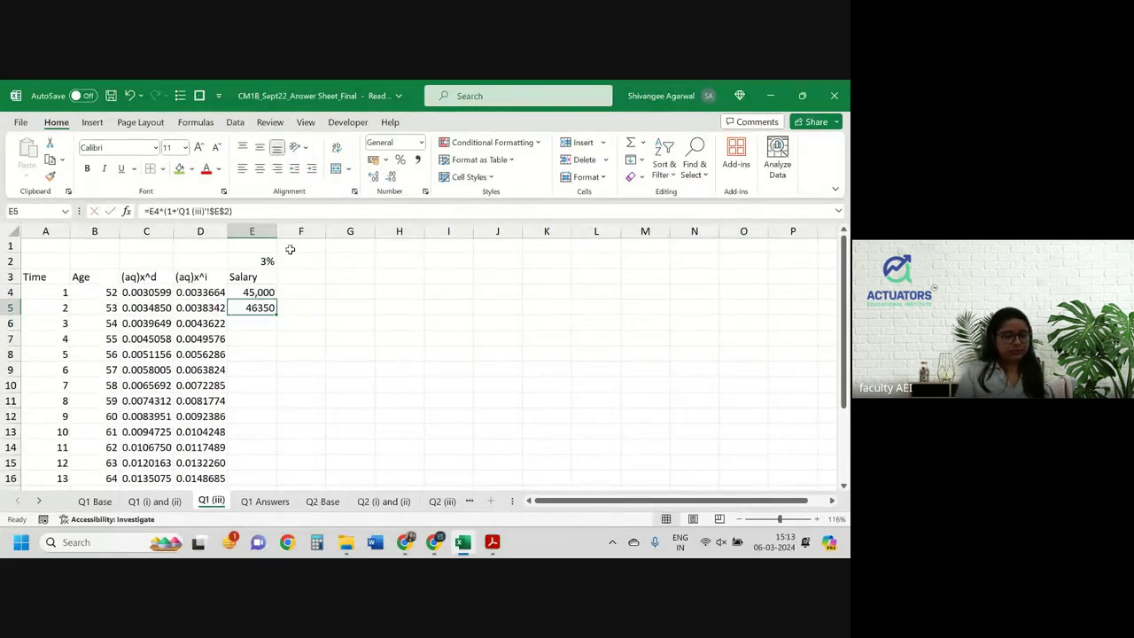
pyautogui.doubleClick(278, 315)
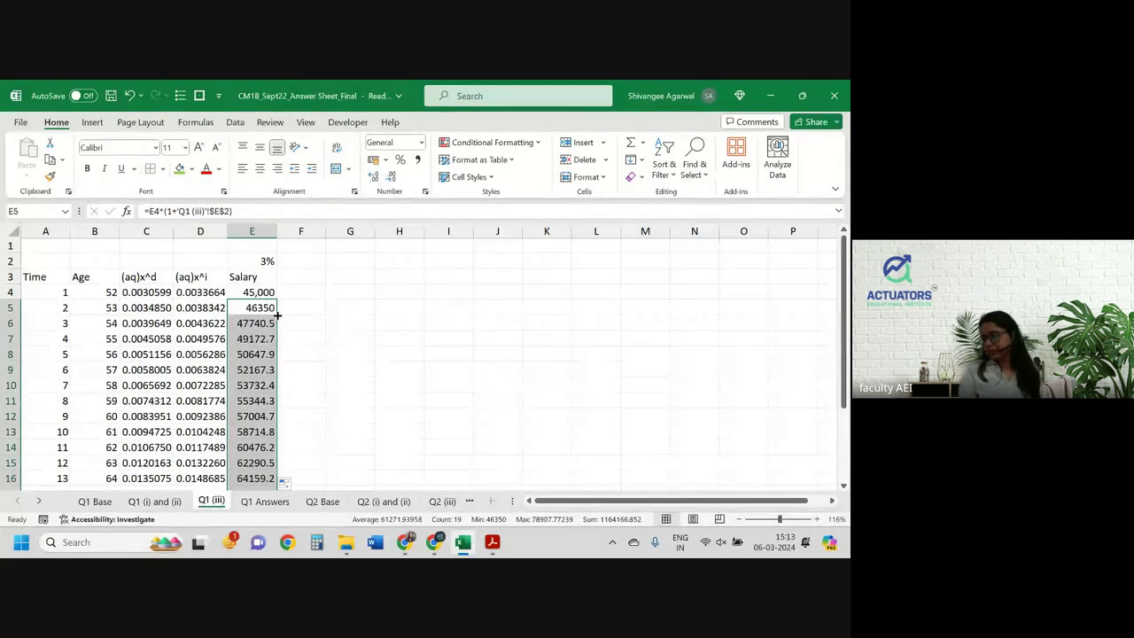
# Step: Apply the custom number format #,##0.00 to the salaries in E5:E23 and fit column E to its contents
pyautogui.rightClick(266, 311)
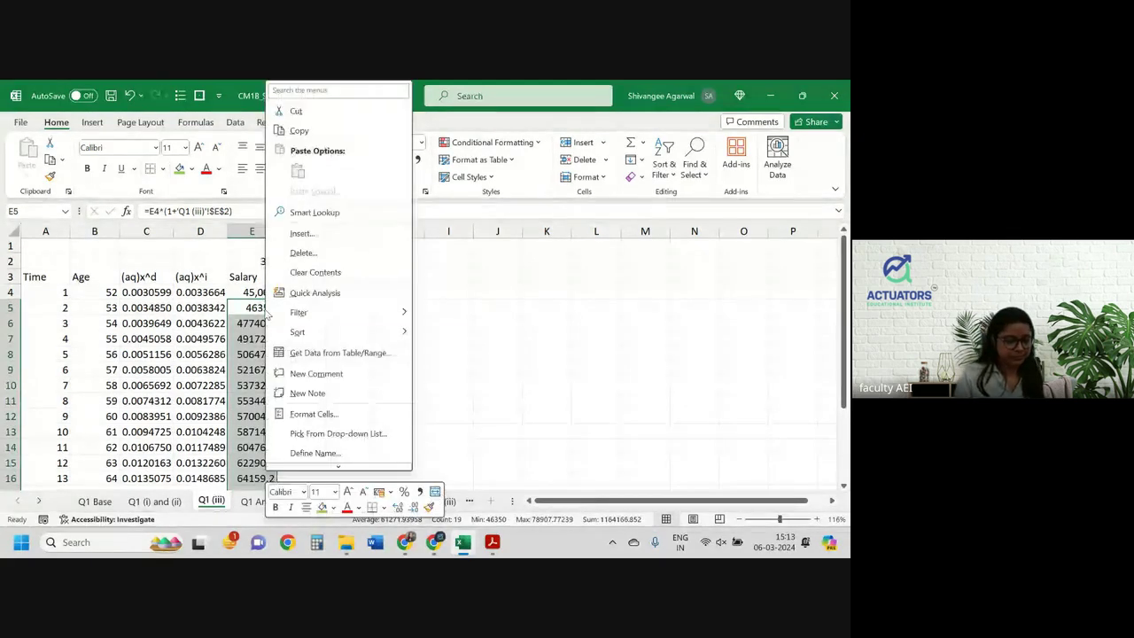
pyautogui.click(316, 413)
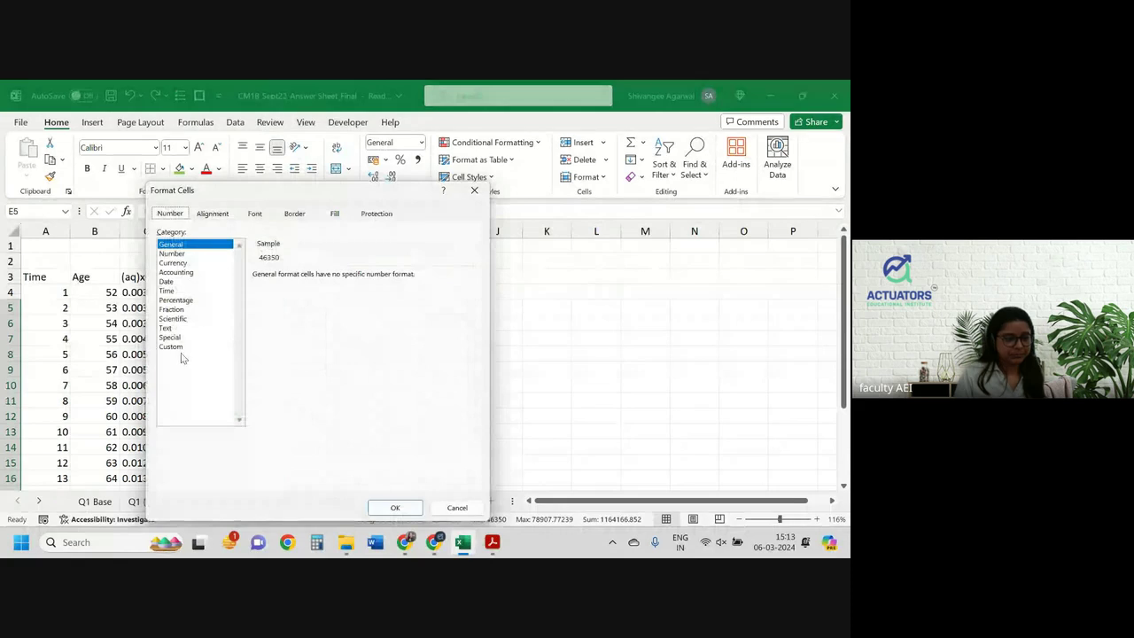
pyautogui.click(172, 346)
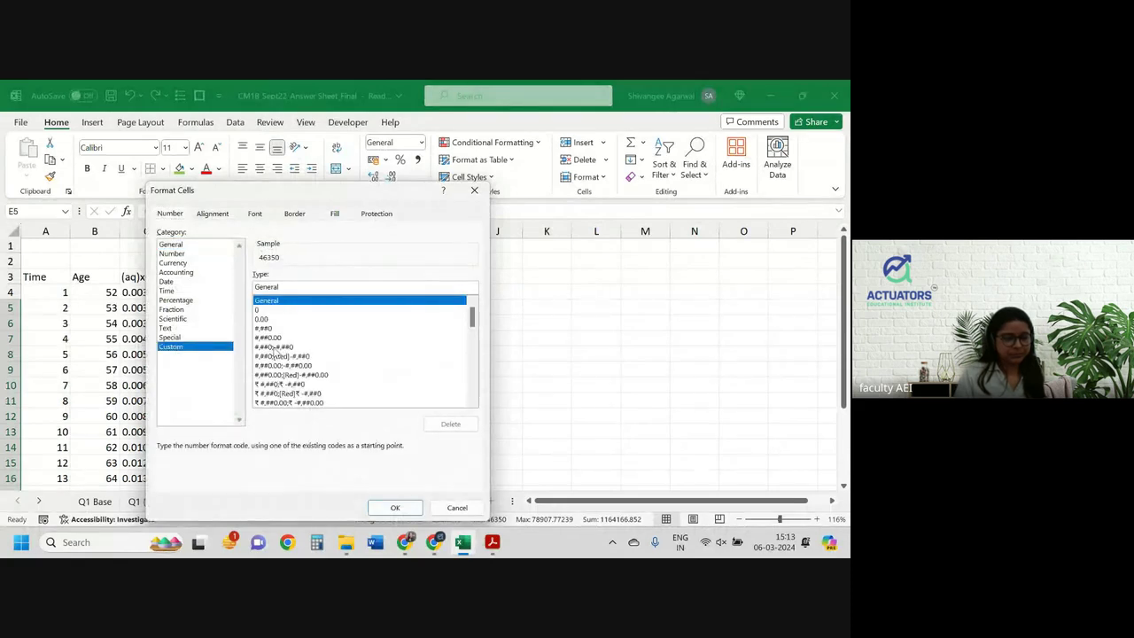
pyautogui.click(269, 341)
pyautogui.click(396, 507)
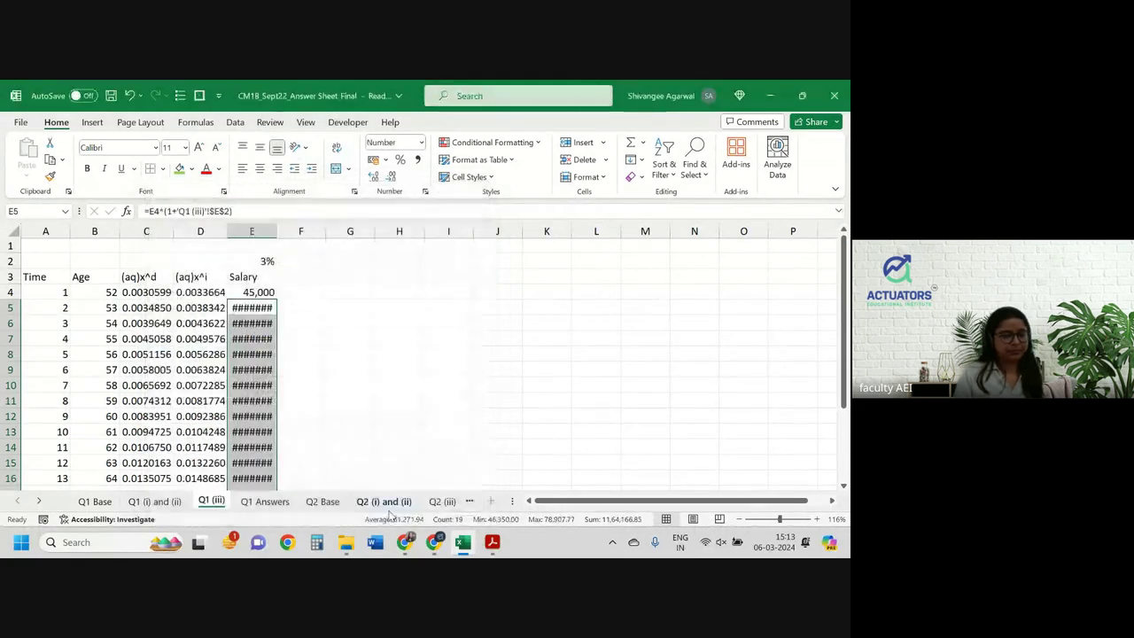
pyautogui.doubleClick(275, 230)
# Step: Copy the formatting of E5 to the starting salary in E4
pyautogui.click(268, 291)
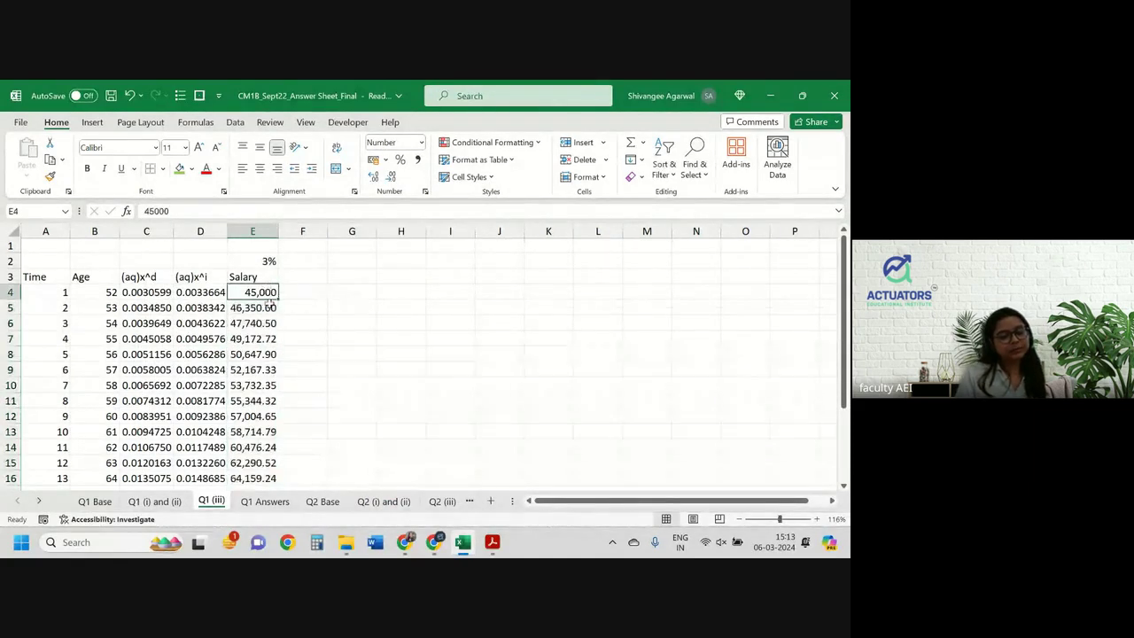
pyautogui.click(269, 309)
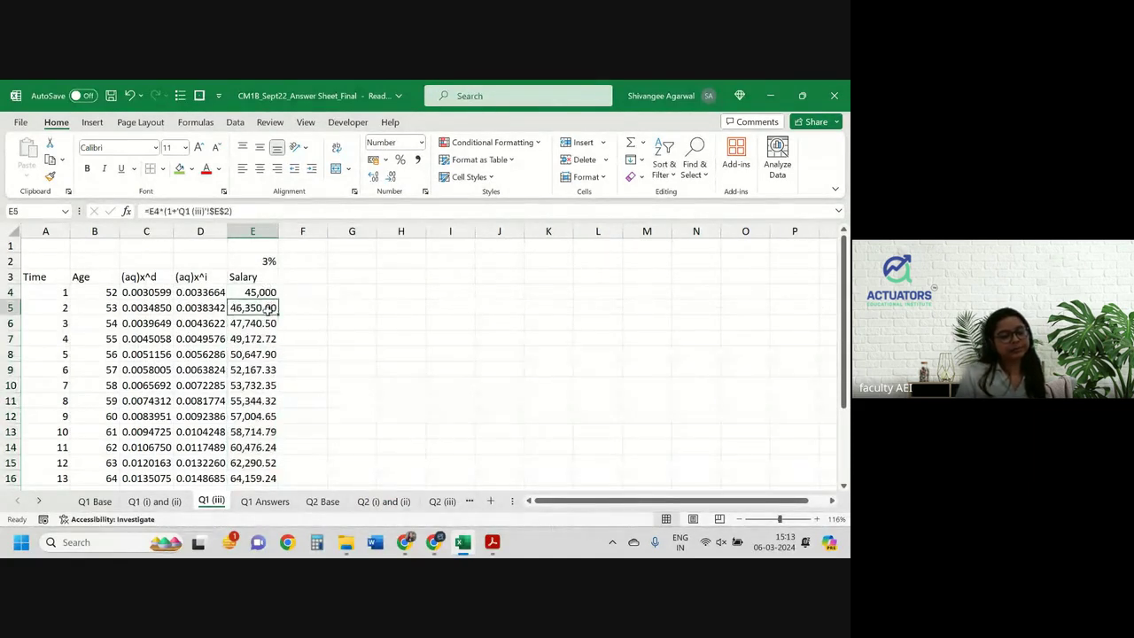
pyautogui.click(51, 176)
pyautogui.press('Up')
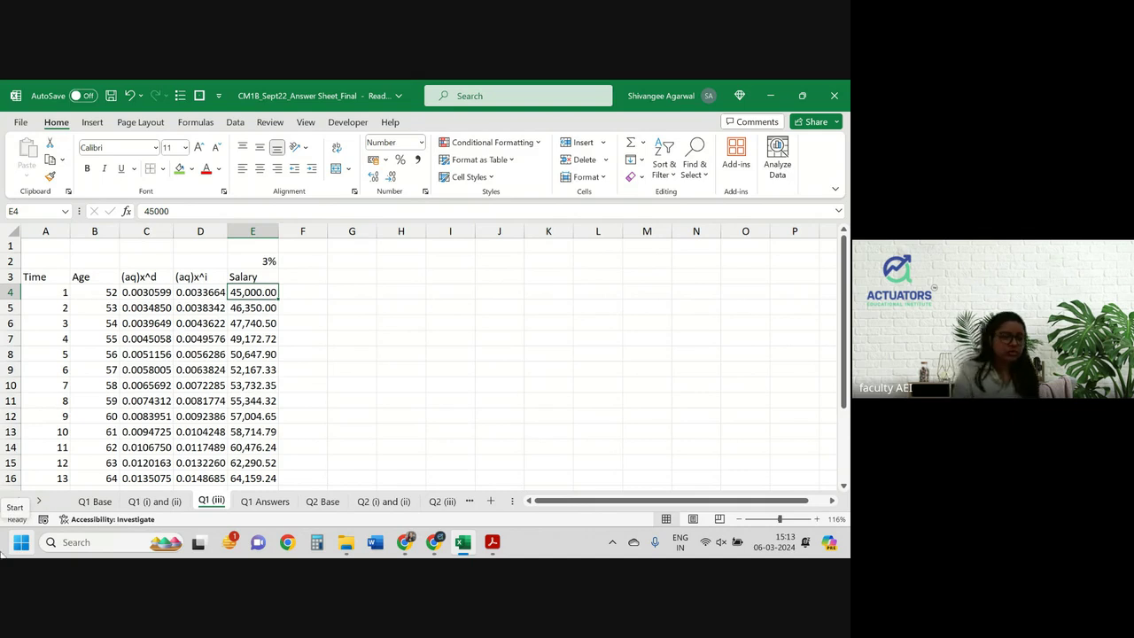
# Step: Add a right border along the whole of column E
pyautogui.click(302, 275)
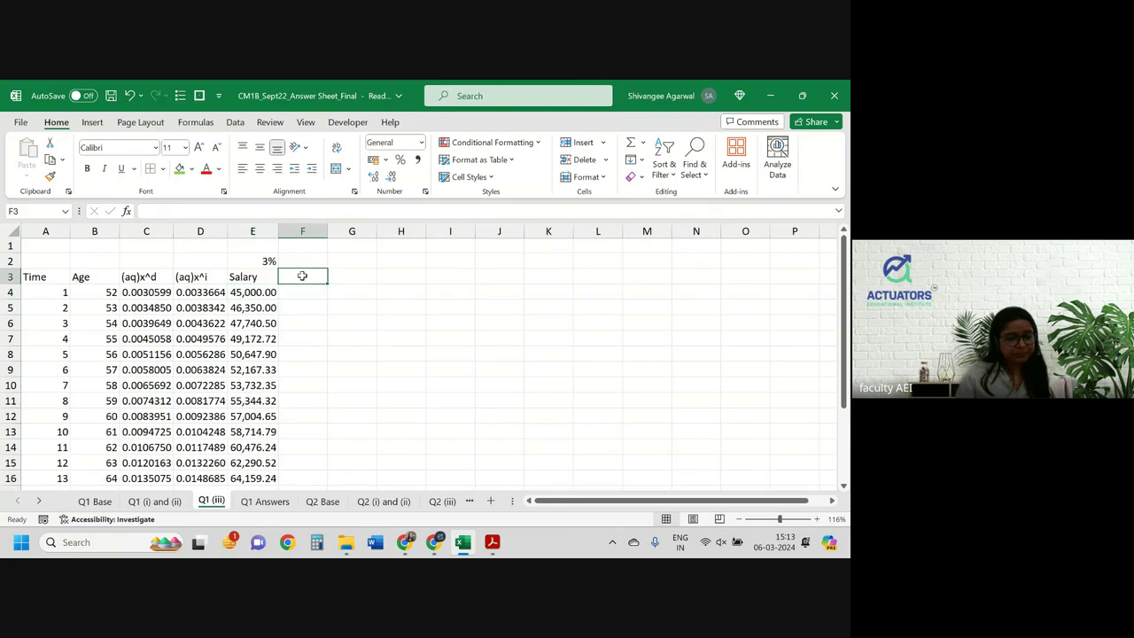
pyautogui.click(253, 231)
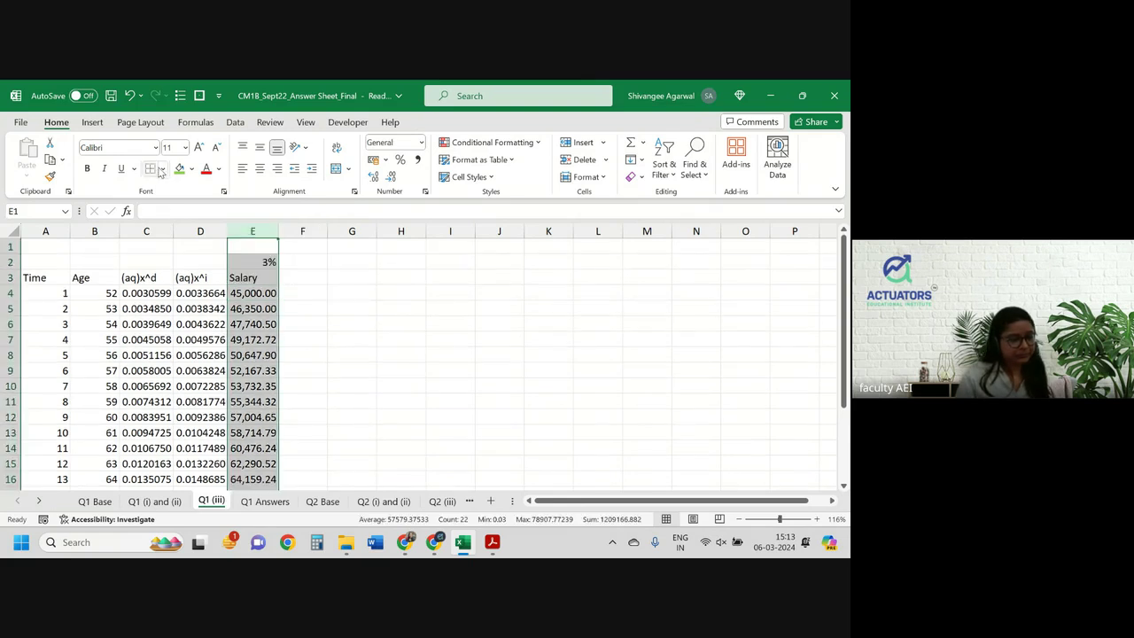
pyautogui.click(161, 171)
pyautogui.click(221, 266)
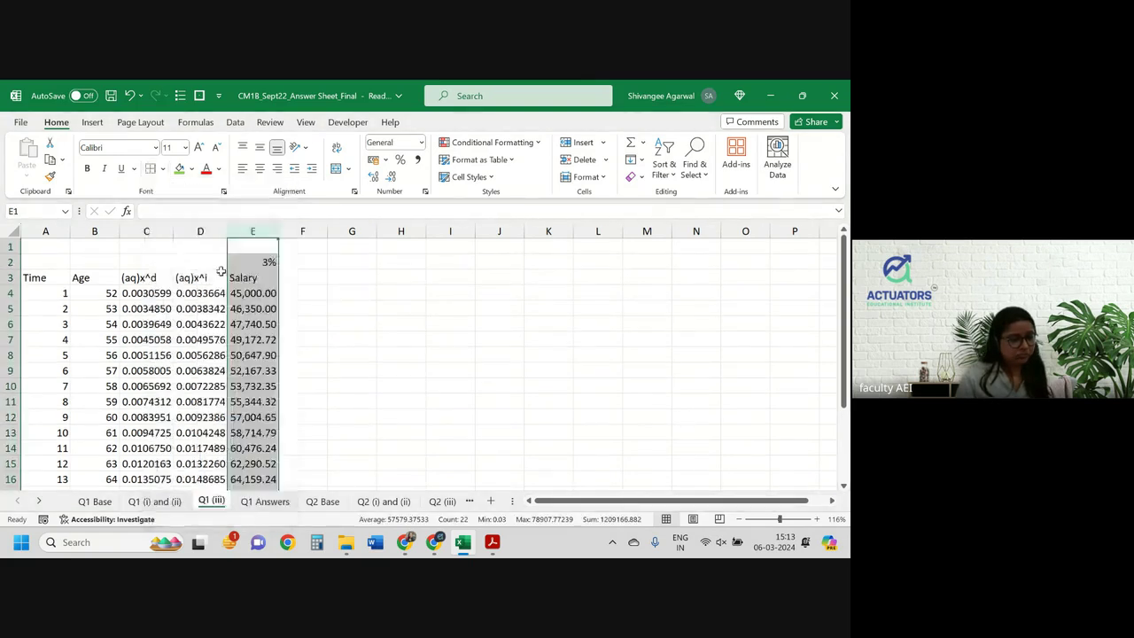
# Step: Enter the heading Premium in F3, beside the Salary heading
pyautogui.click(298, 277)
pyautogui.write('Pre')
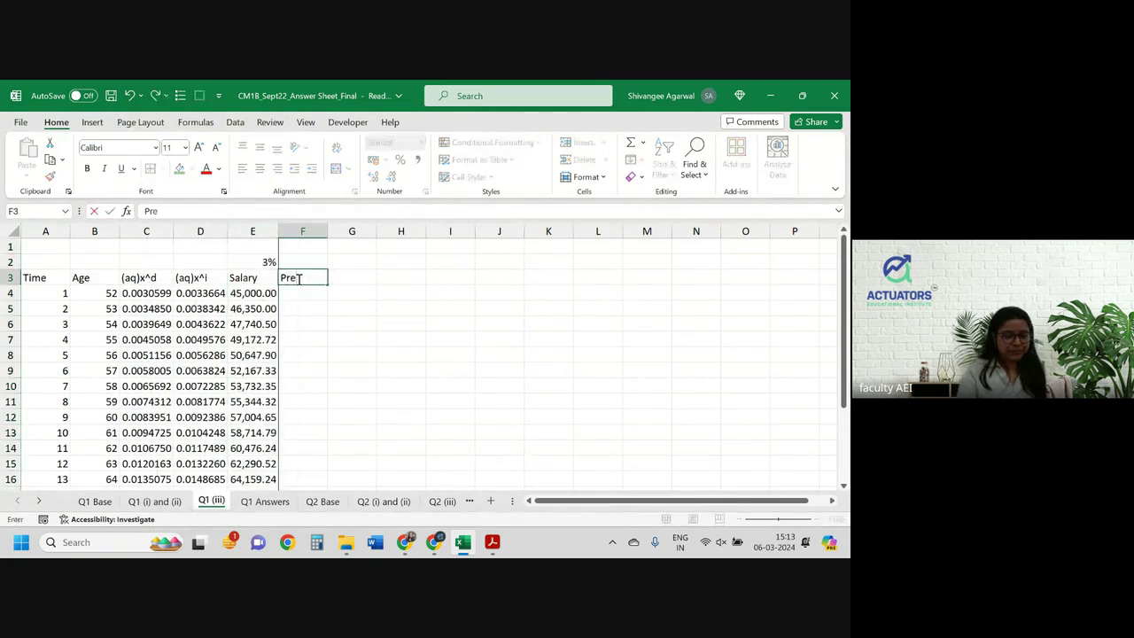
pyautogui.write('mium')
pyautogui.press('Return')
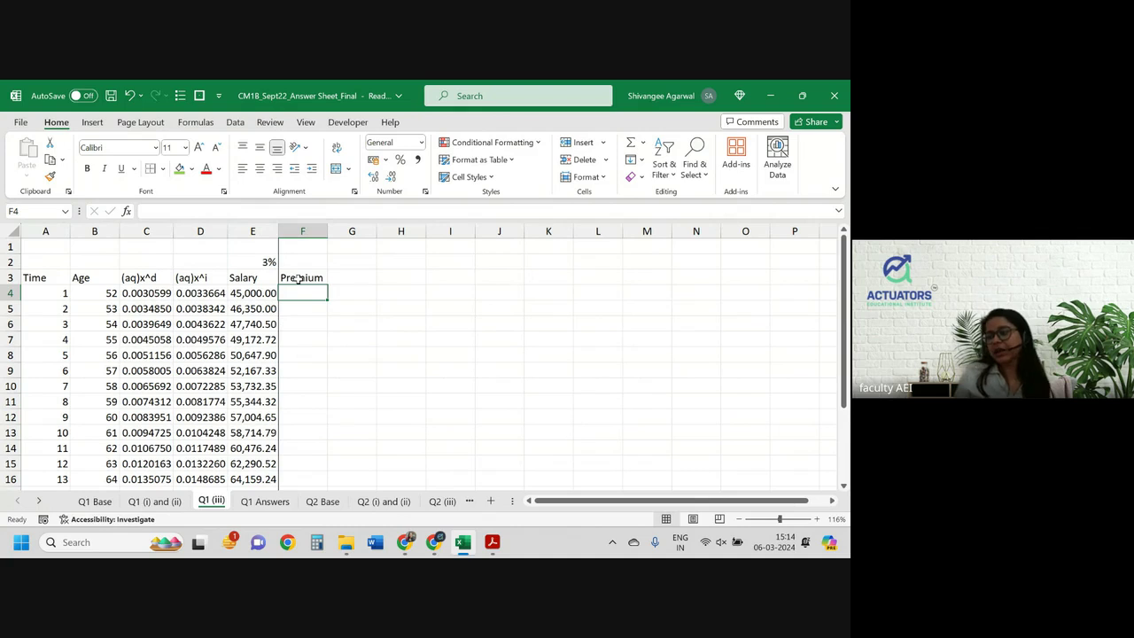
# Step: Insert a blank row above row 2 and enter the label Premium in G1
pyautogui.click(7, 261)
pyautogui.hotkey('ctrl', 'shift', '=')
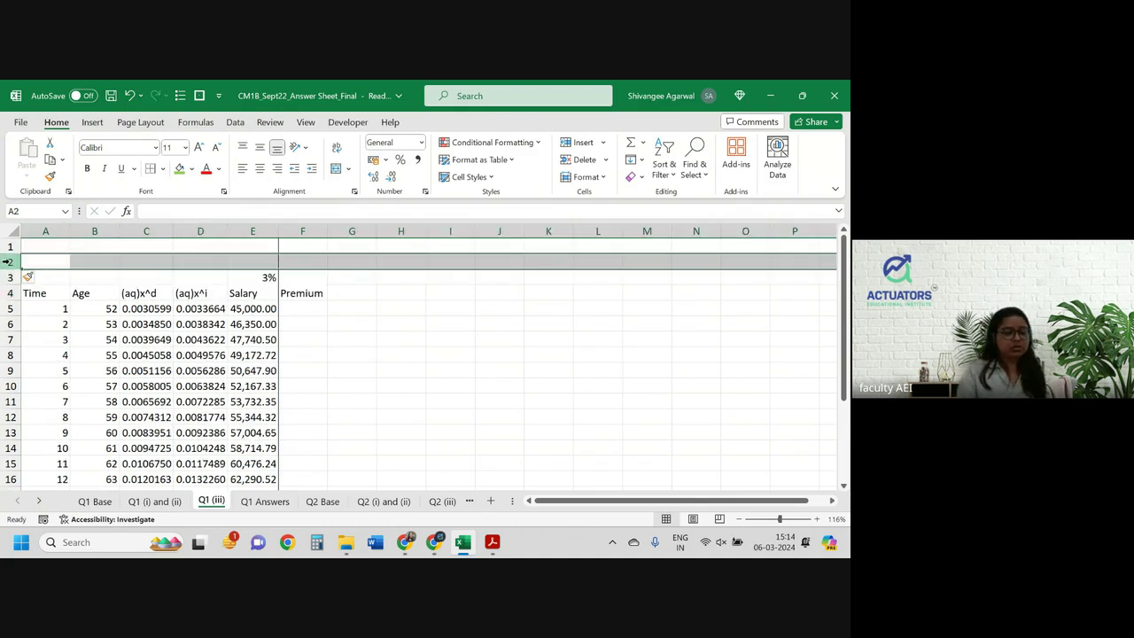
pyautogui.click(303, 277)
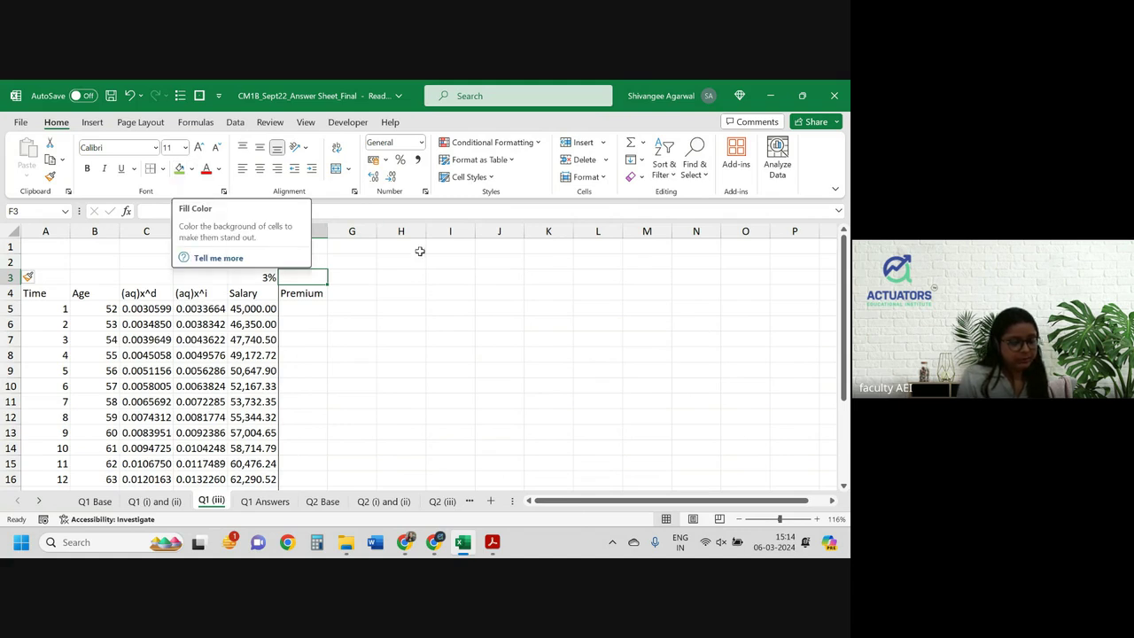
pyautogui.click(366, 247)
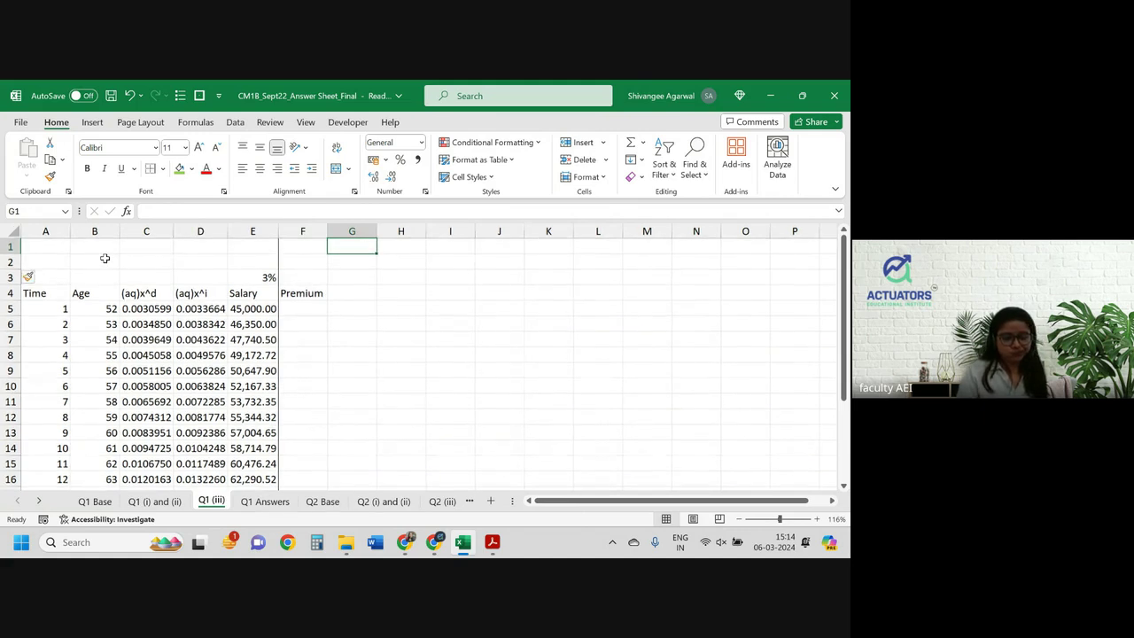
pyautogui.write('Premium')
pyautogui.press('Tab')
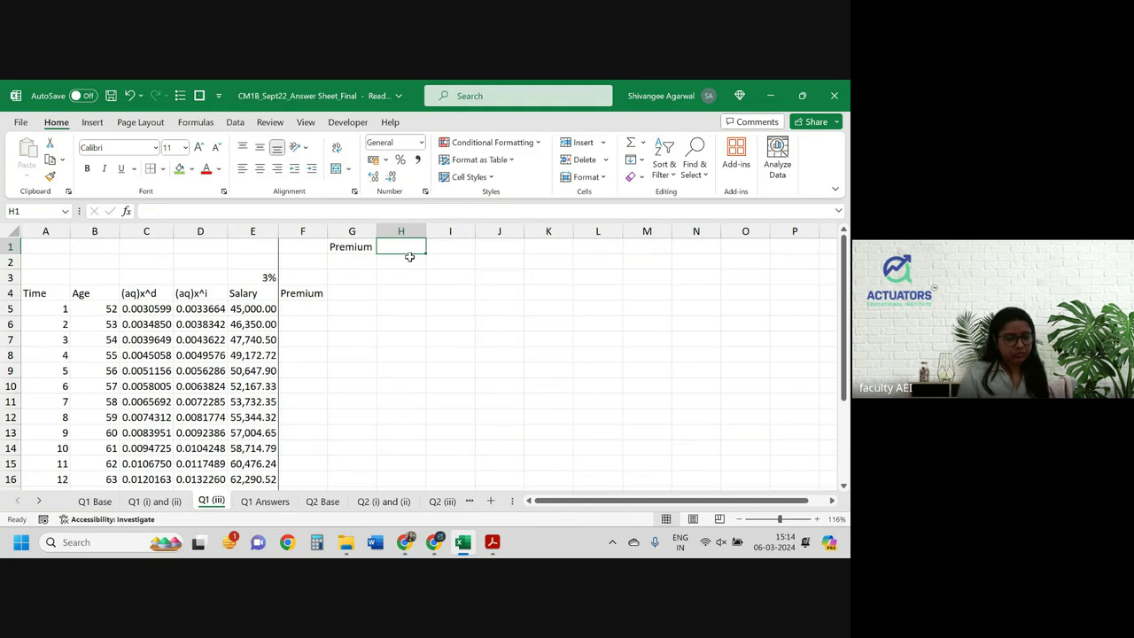
# Step: Enter 4,000 in H1 beside the Premium label and highlight the cell with green fill
pyautogui.write('400')
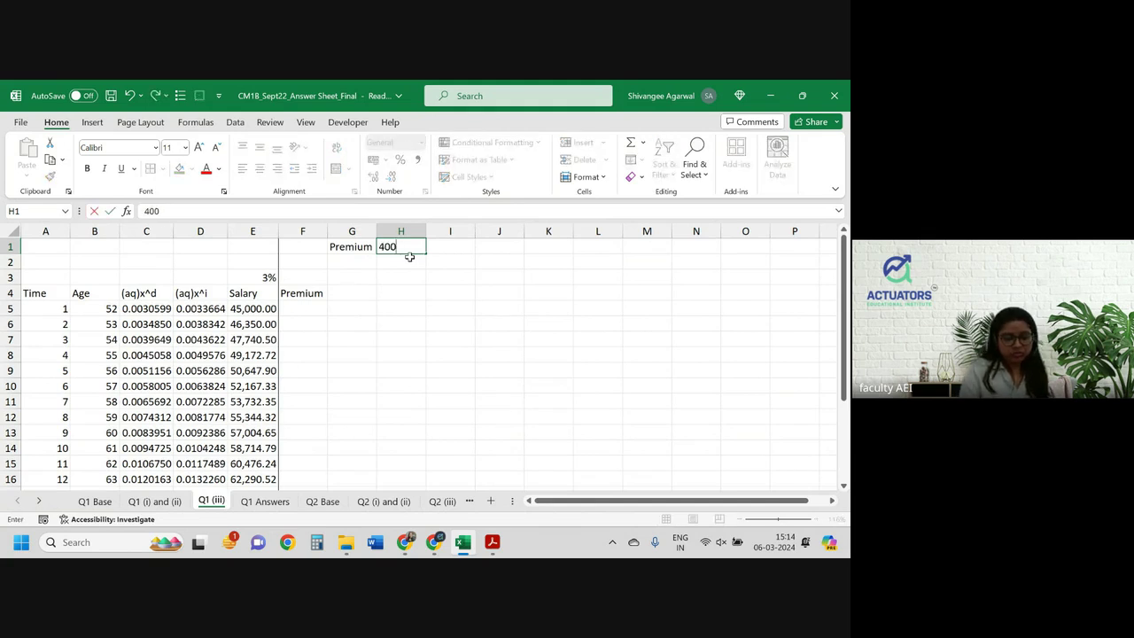
pyautogui.write('0,000')
pyautogui.press('Return')
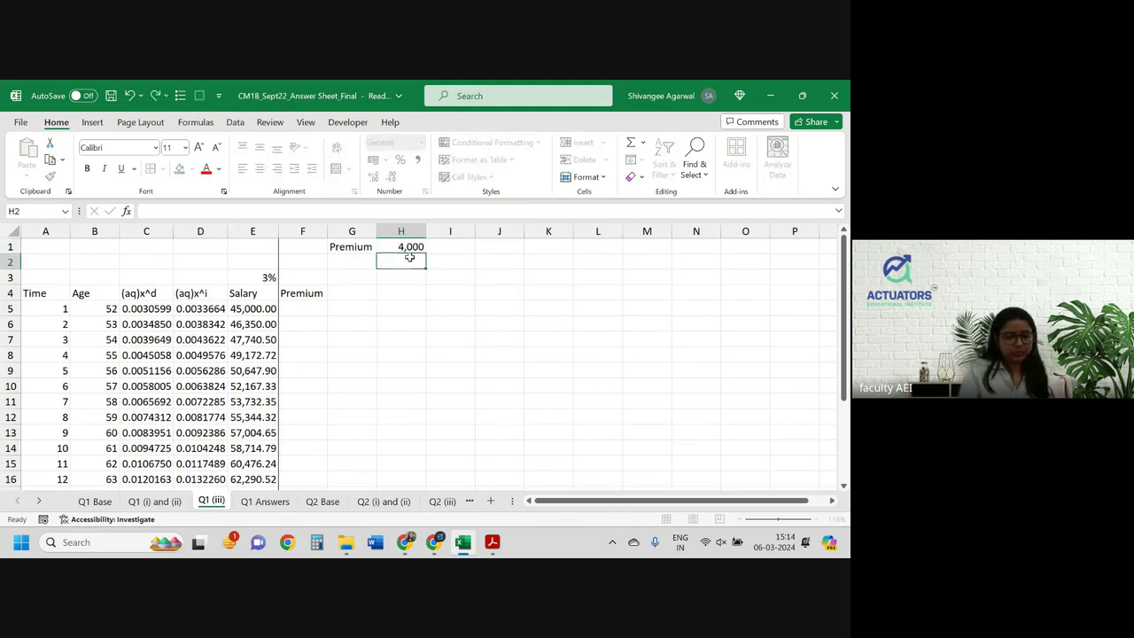
pyautogui.press('Up')
pyautogui.click(179, 168)
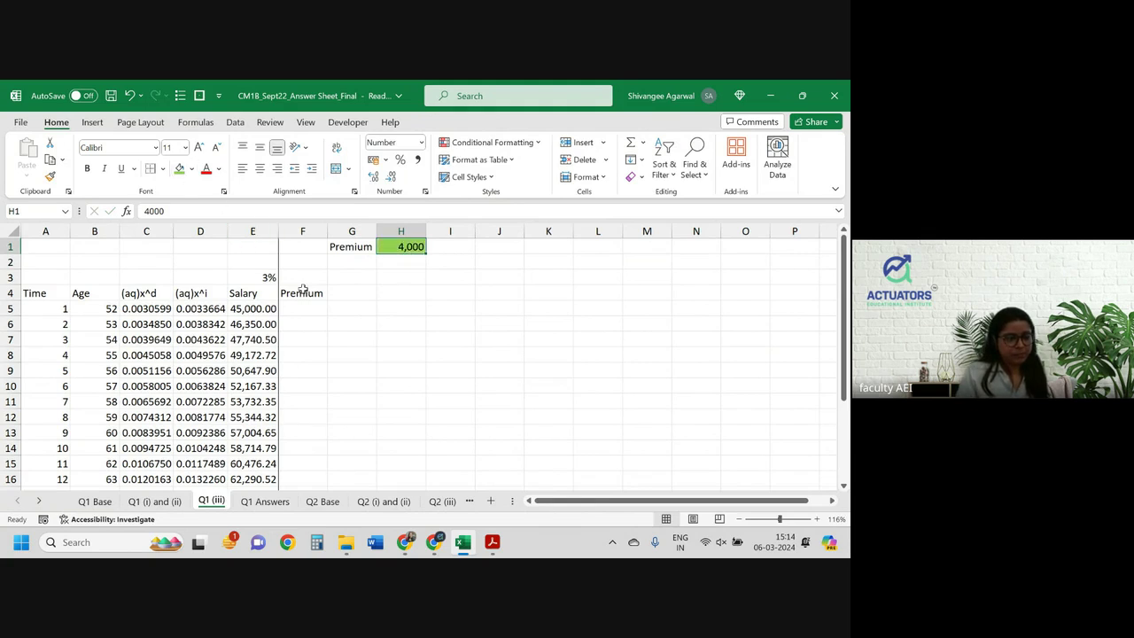
# Step: Link the first premium in F5 to the premium input with =H1
pyautogui.click(305, 303)
pyautogui.write('=')
pyautogui.press('Up')
pyautogui.press('Up')
pyautogui.press('Up')
pyautogui.press('Up')
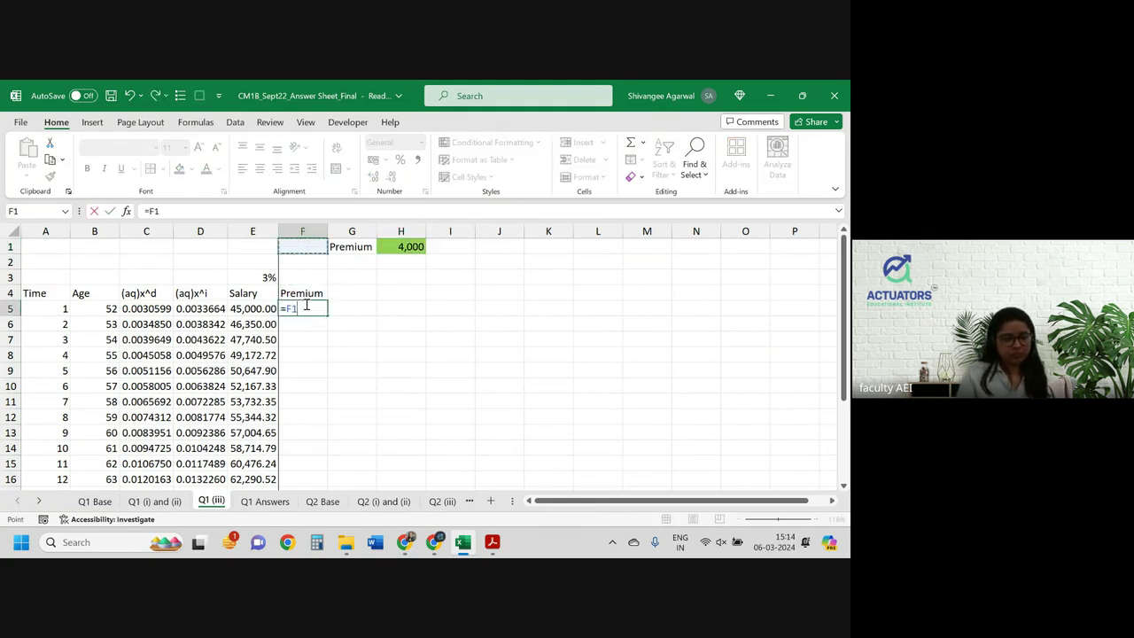
pyautogui.press('Right')
pyautogui.press('Right')
pyautogui.press('Return')
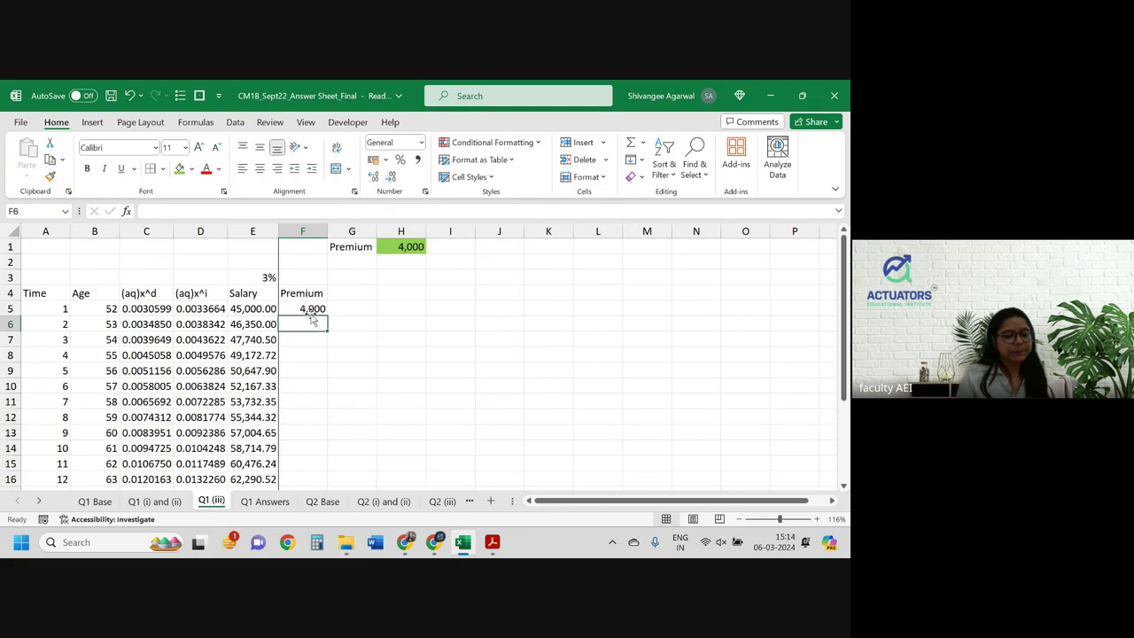
pyautogui.click(307, 310)
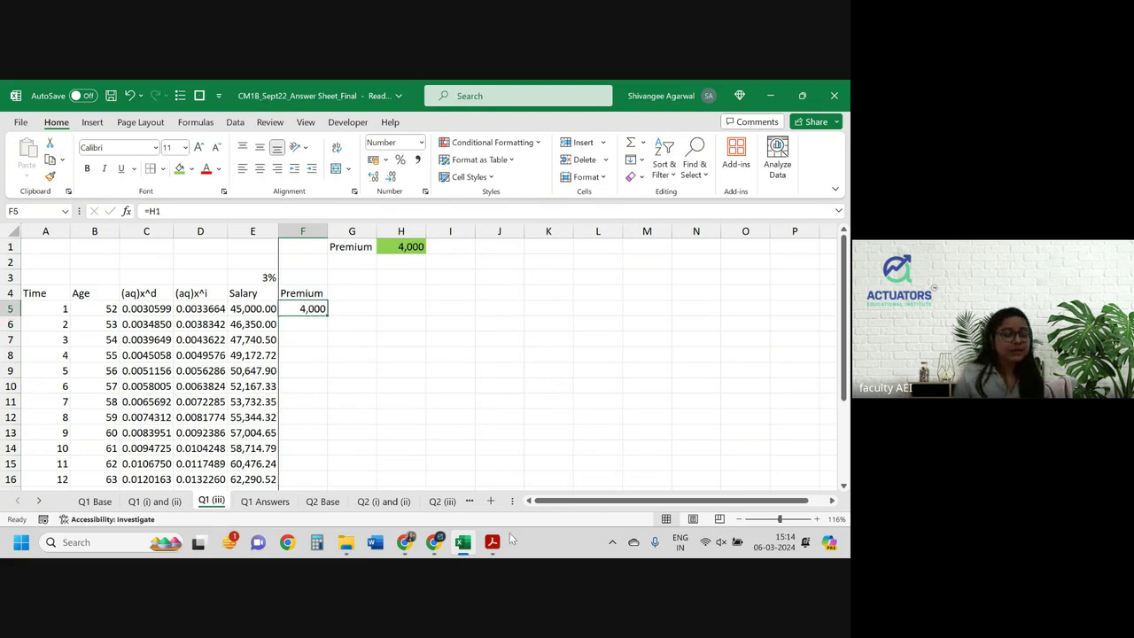
# Step: Check the premium terms on the Q1 Base sheet and enter =F5*(1+$E$3) in F6 of Q1 (iii)
pyautogui.click(177, 501)
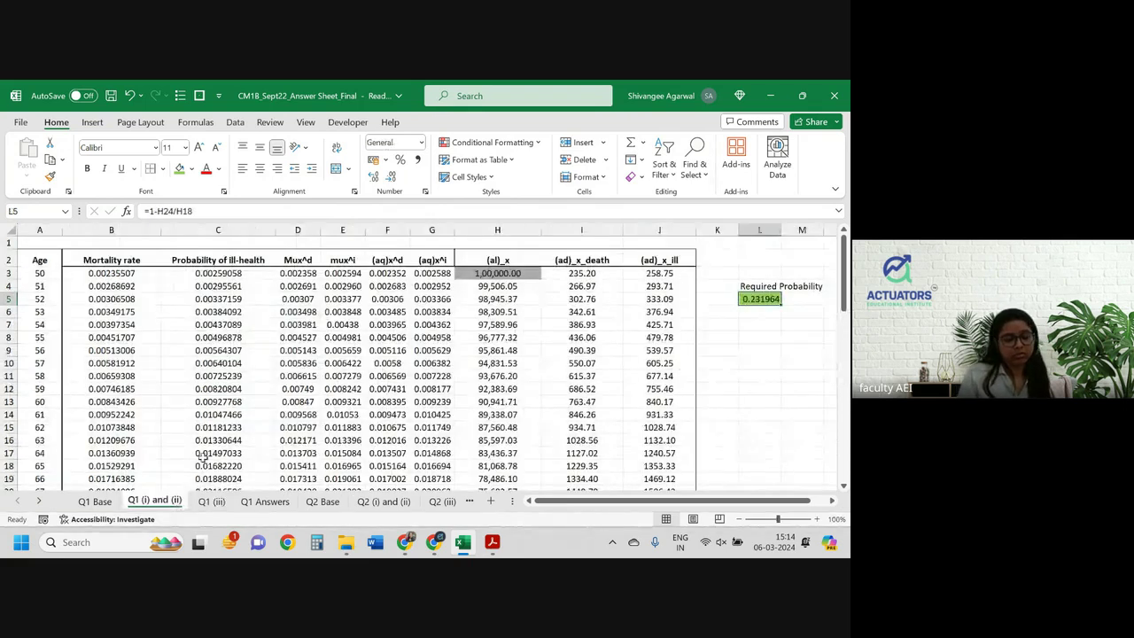
pyautogui.click(94, 502)
pyautogui.click(407, 362)
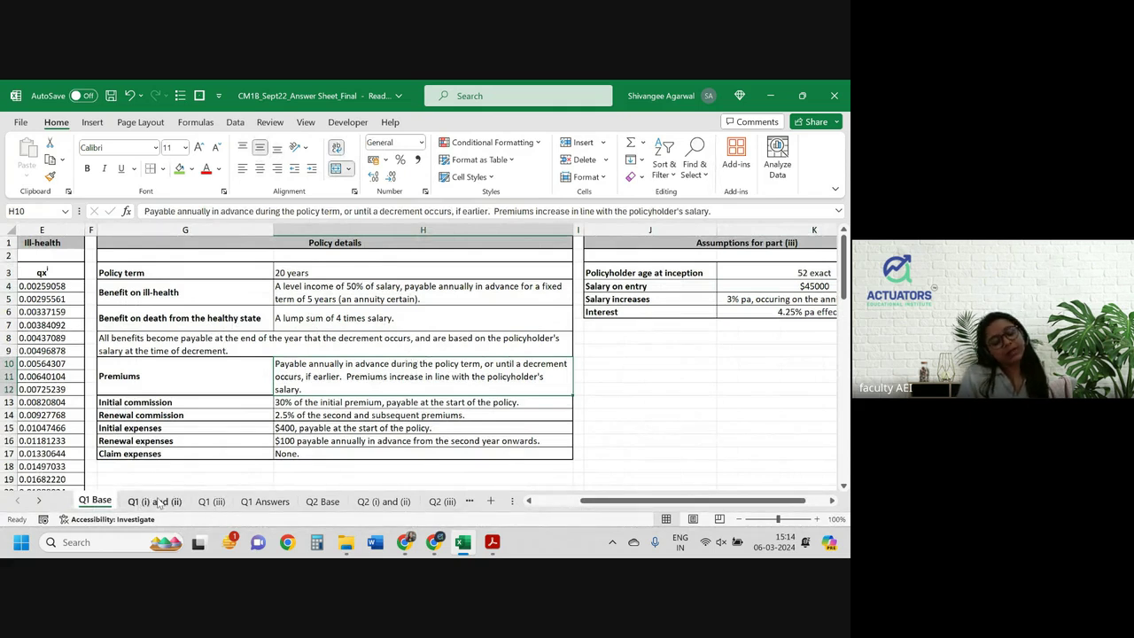
pyautogui.click(213, 502)
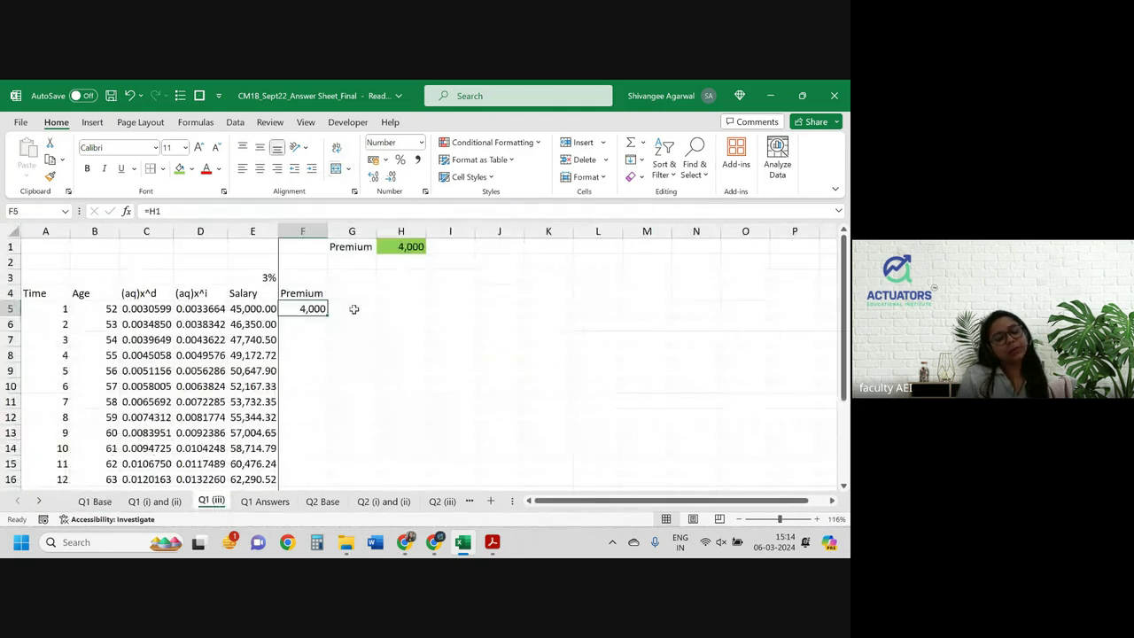
pyautogui.click(301, 324)
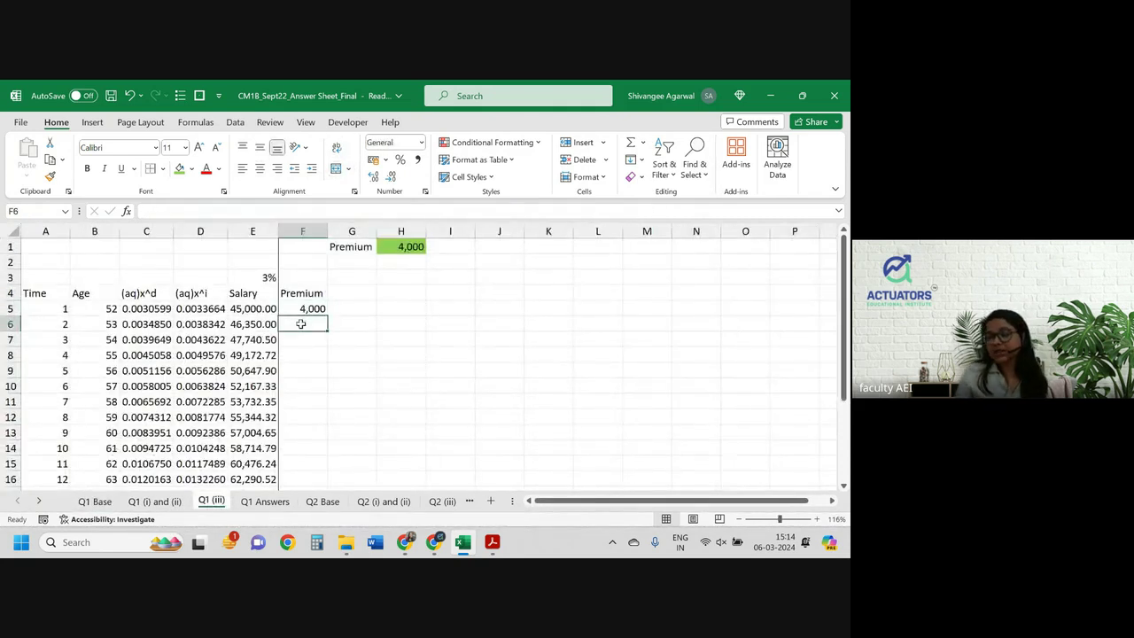
pyautogui.write('=')
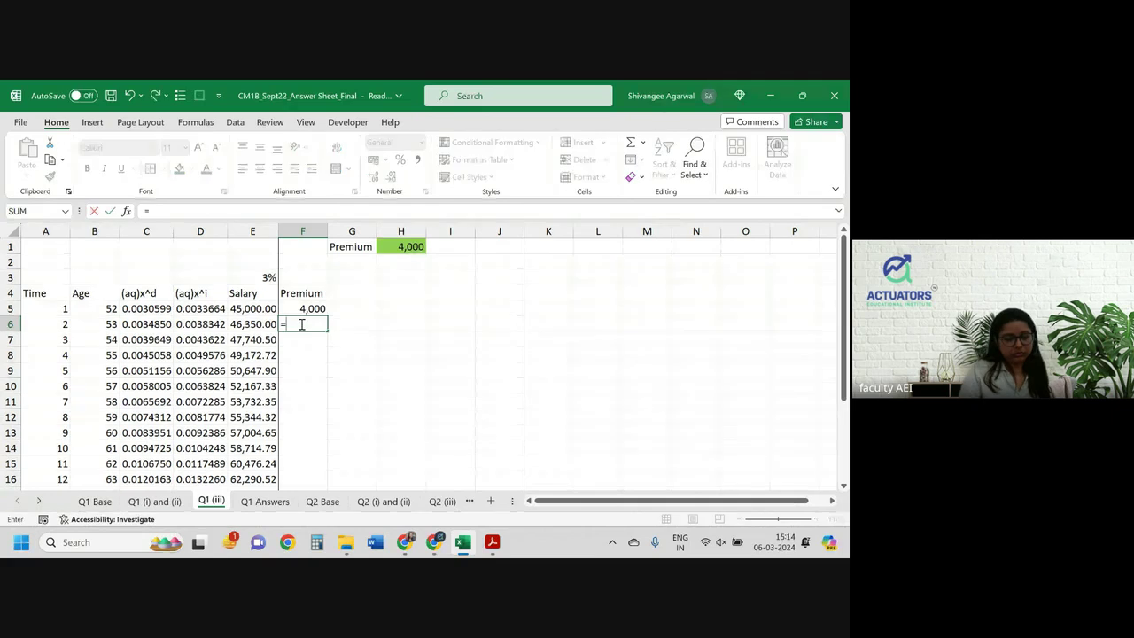
pyautogui.write('F5*(1+')
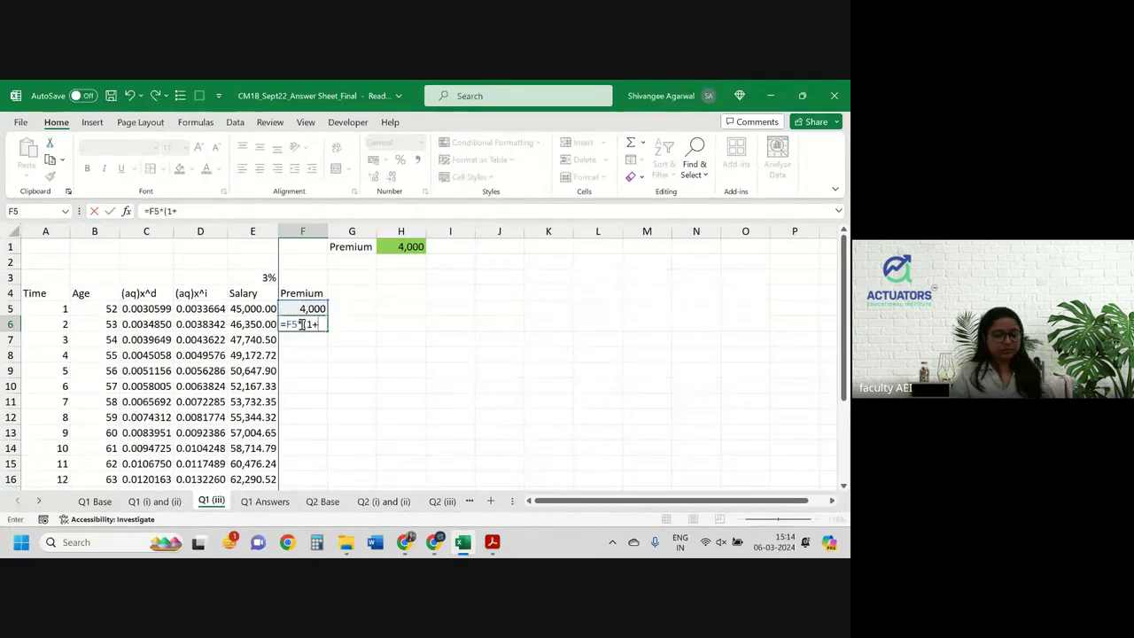
pyautogui.press('Up')
pyautogui.press('Up')
pyautogui.press('Up')
pyautogui.press('Left')
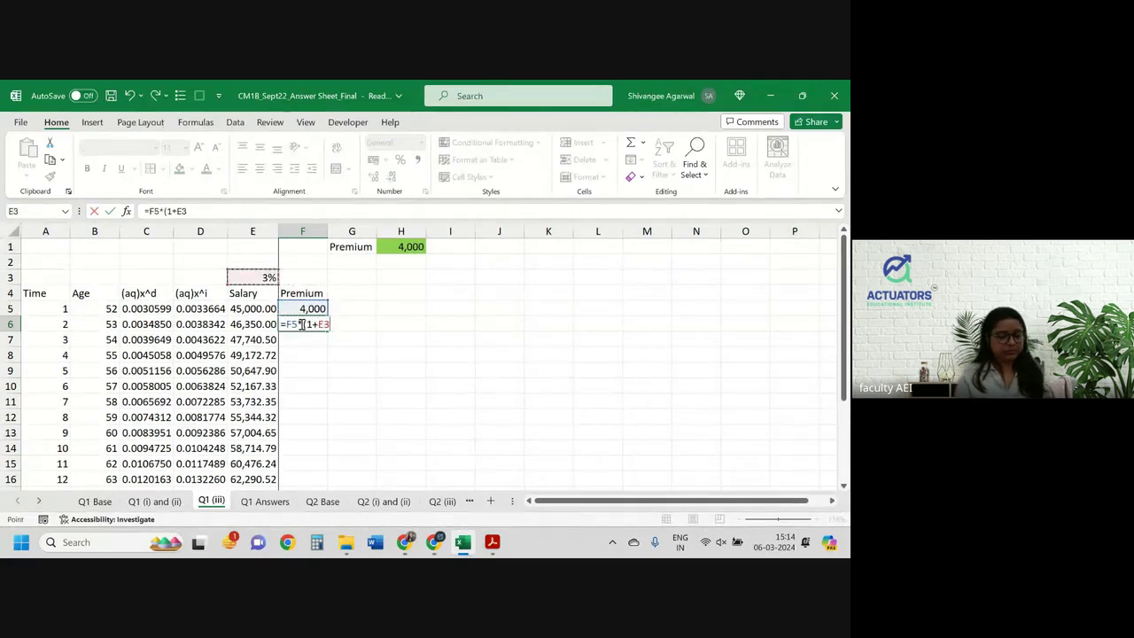
pyautogui.press('F4')
pyautogui.write(')')
pyautogui.hotkey('ctrl', 'Return')
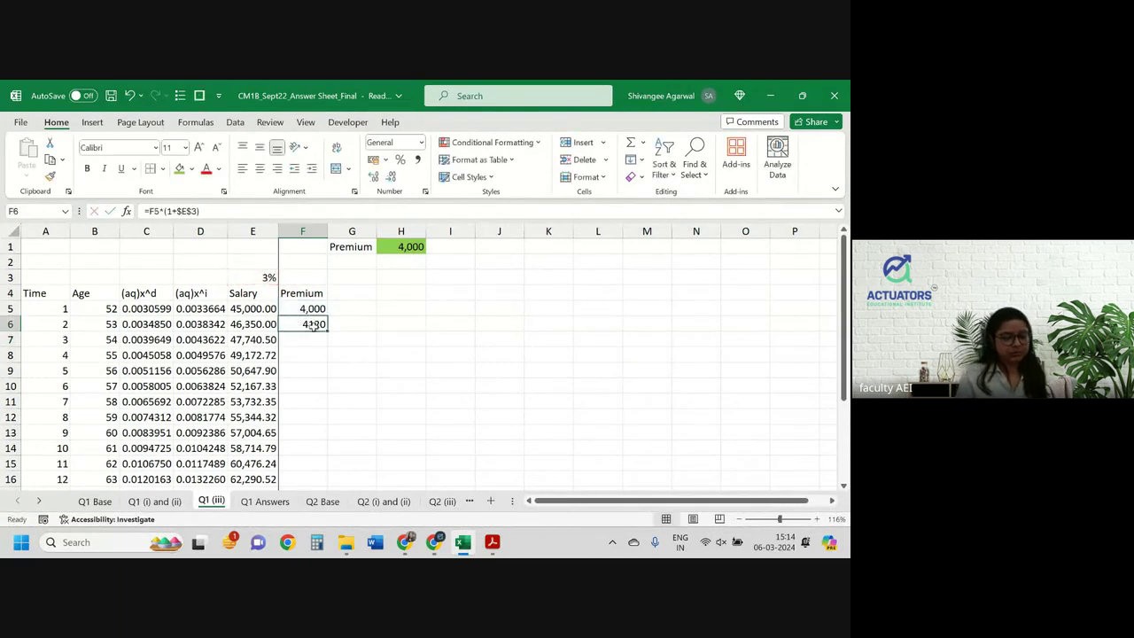
# Step: Fill the F6 formula down the Premium column and apply the number format of E6 to those cells
pyautogui.doubleClick(327, 330)
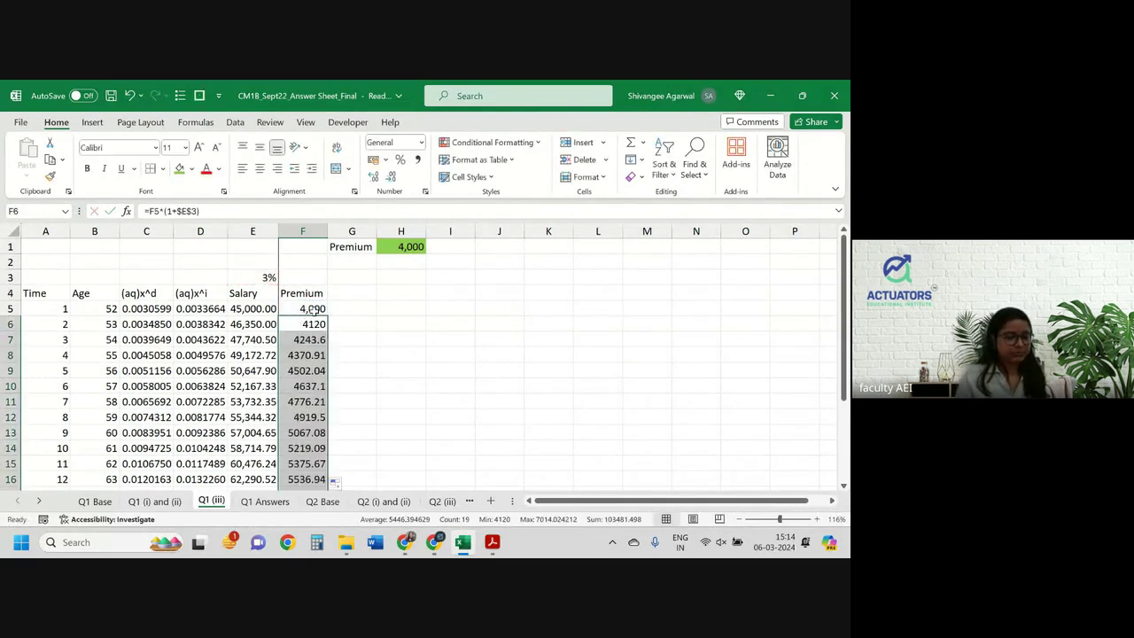
pyautogui.click(253, 324)
pyautogui.click(50, 175)
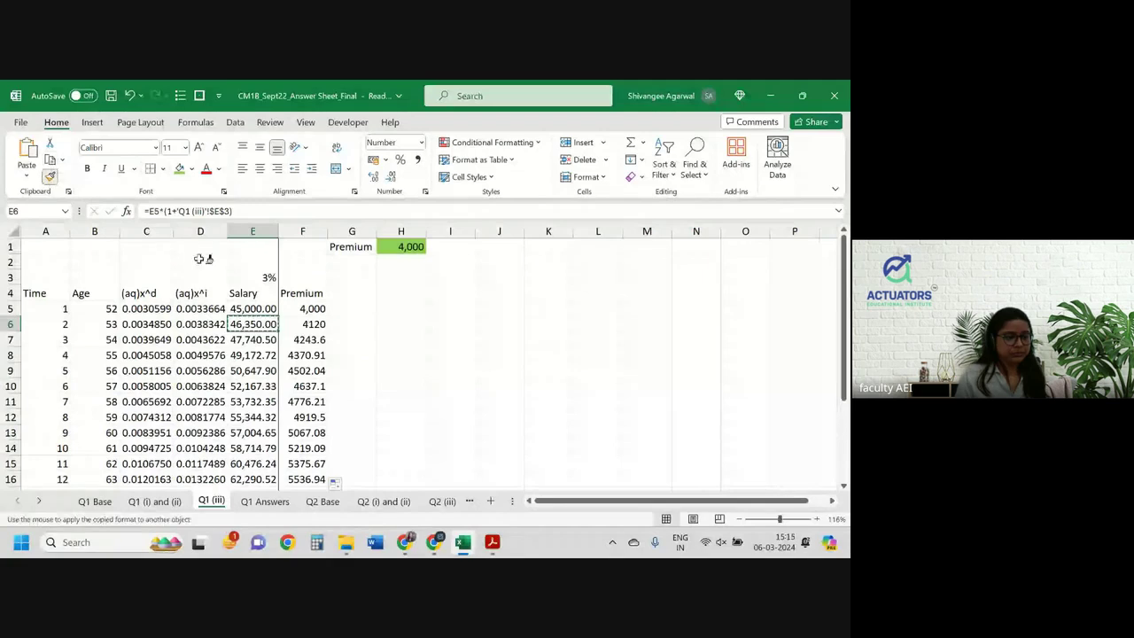
pyautogui.click(323, 324)
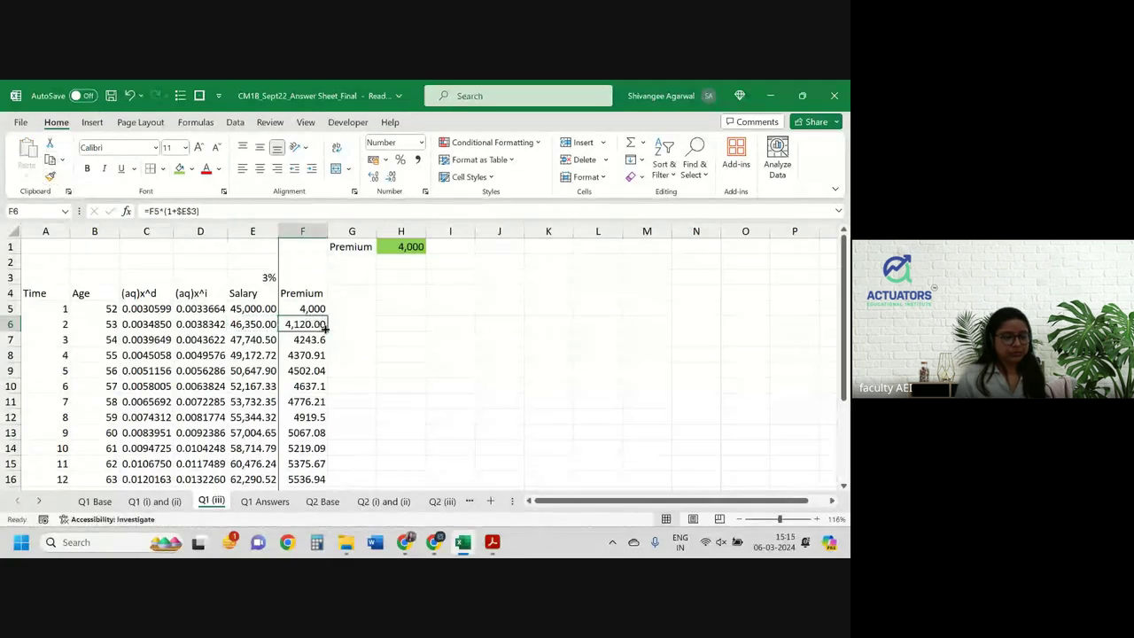
pyautogui.doubleClick(326, 329)
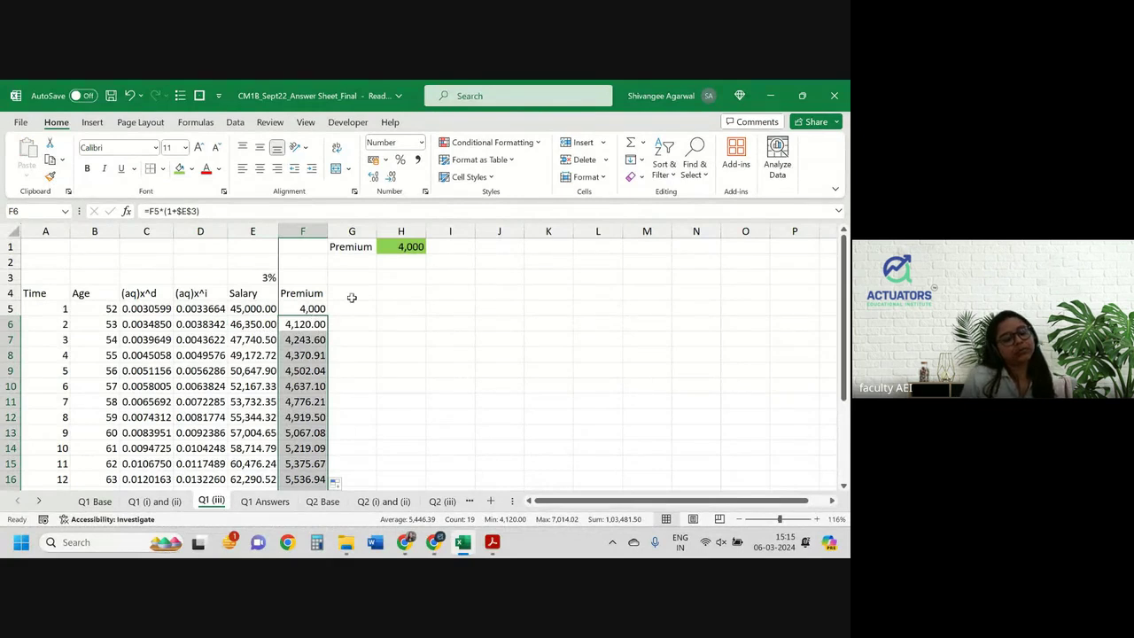
# Step: Remove the borders from the Premium cells F6 to F24
pyautogui.click(352, 298)
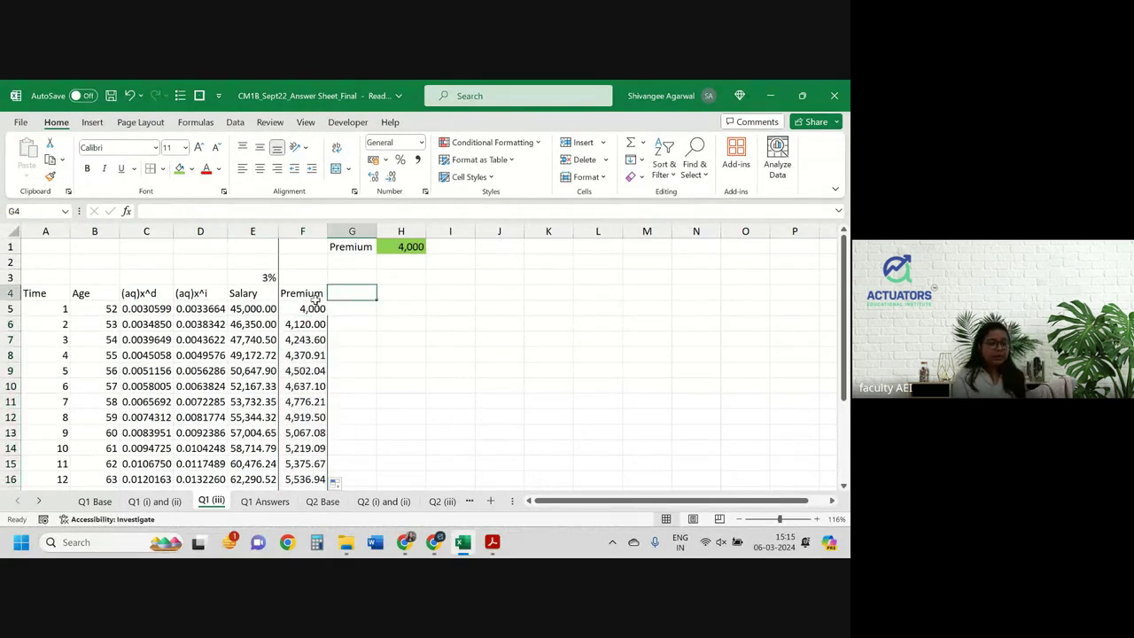
pyautogui.click(312, 308)
pyautogui.click(315, 324)
pyautogui.hotkey('ctrl', 'shift', 'Down')
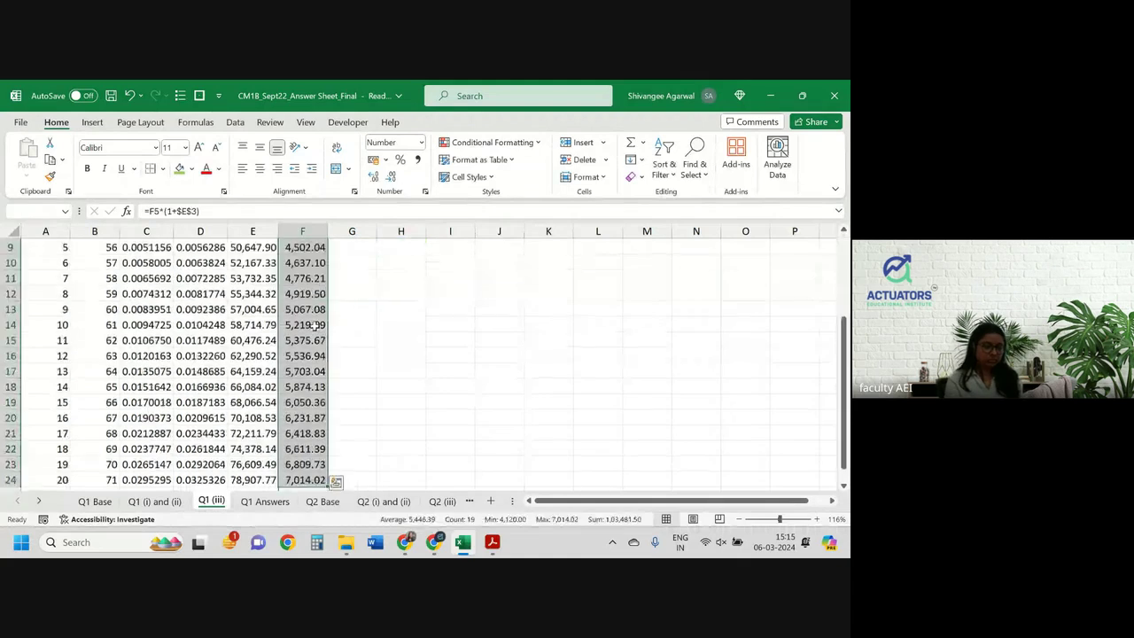
pyautogui.click(163, 169)
pyautogui.scroll(3, 310, 354)
pyautogui.click(312, 308)
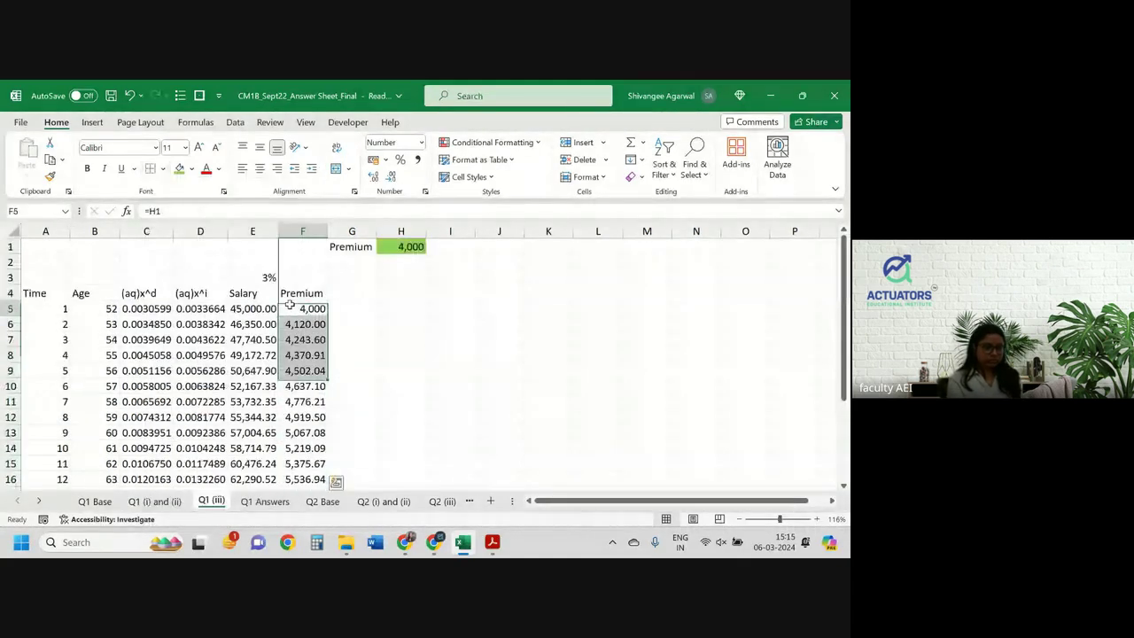
# Step: Enter the heading Commission in G4 and fit column G to its contents
pyautogui.click(373, 290)
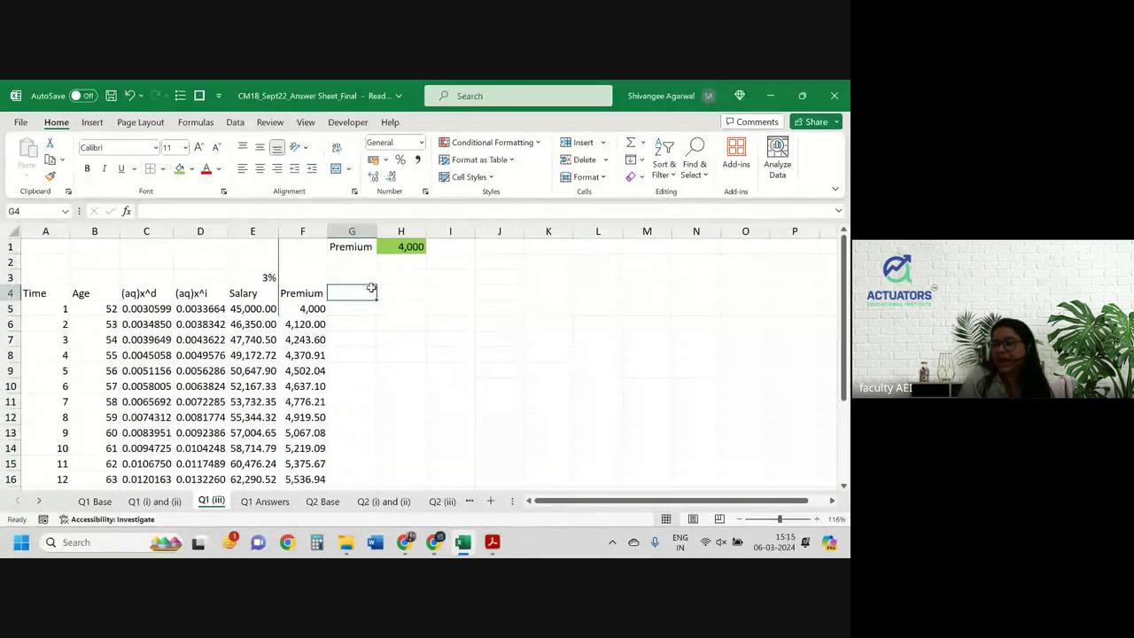
pyautogui.write('Com')
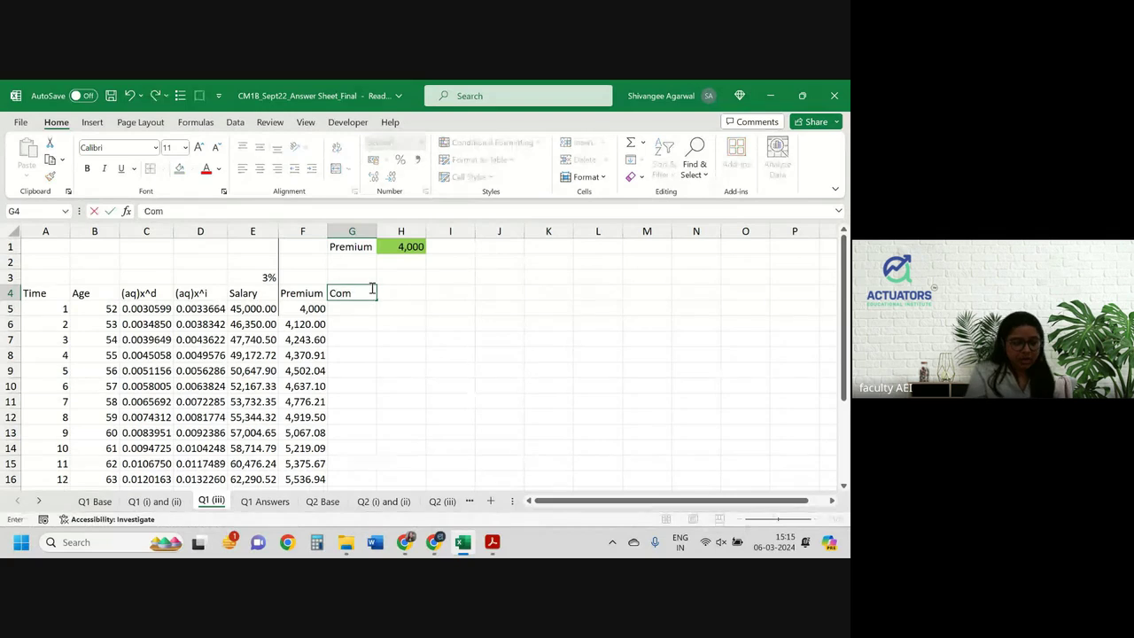
pyautogui.write('mission')
pyautogui.press('Return')
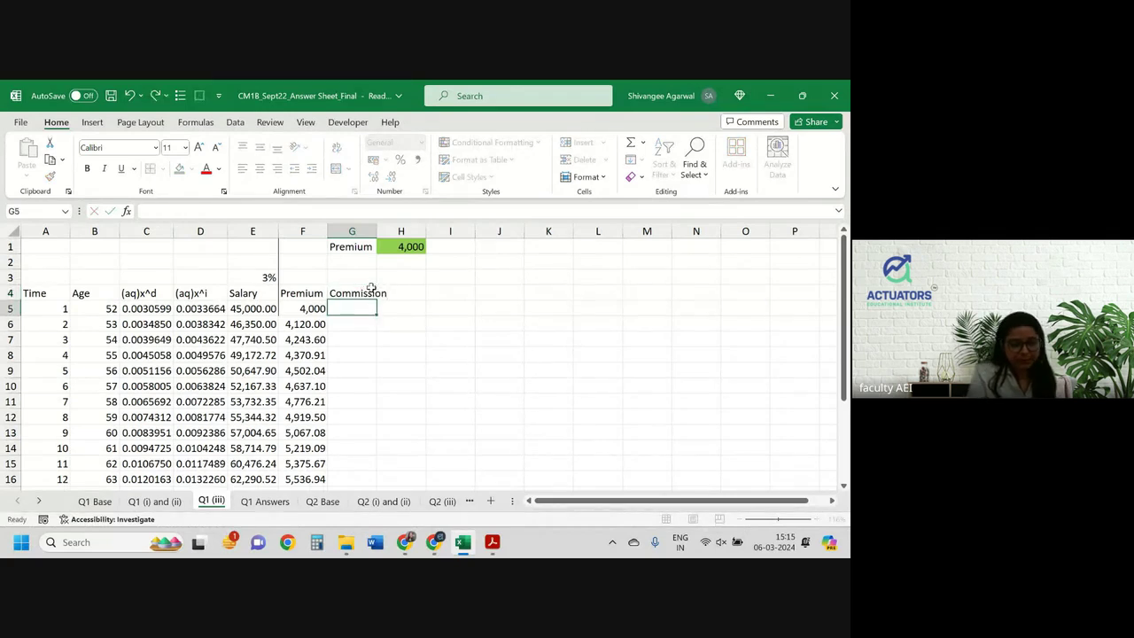
pyautogui.doubleClick(376, 231)
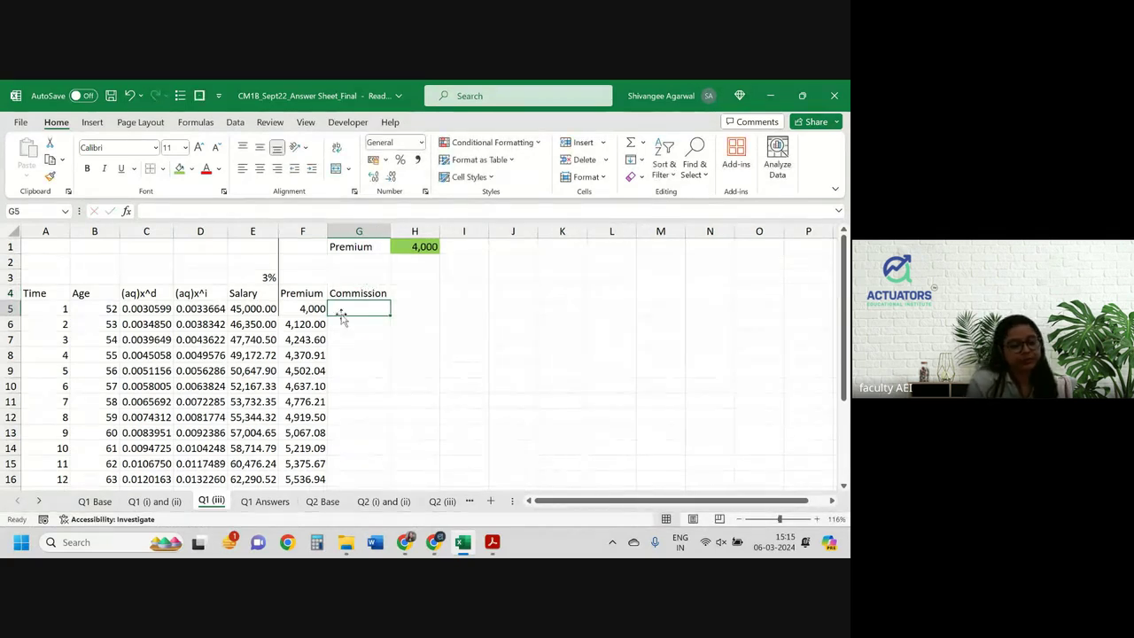
# Step: Calculate the initial commission in G5 as 30% of the first premium with =30%*F5
pyautogui.click(308, 306)
pyautogui.click(310, 321)
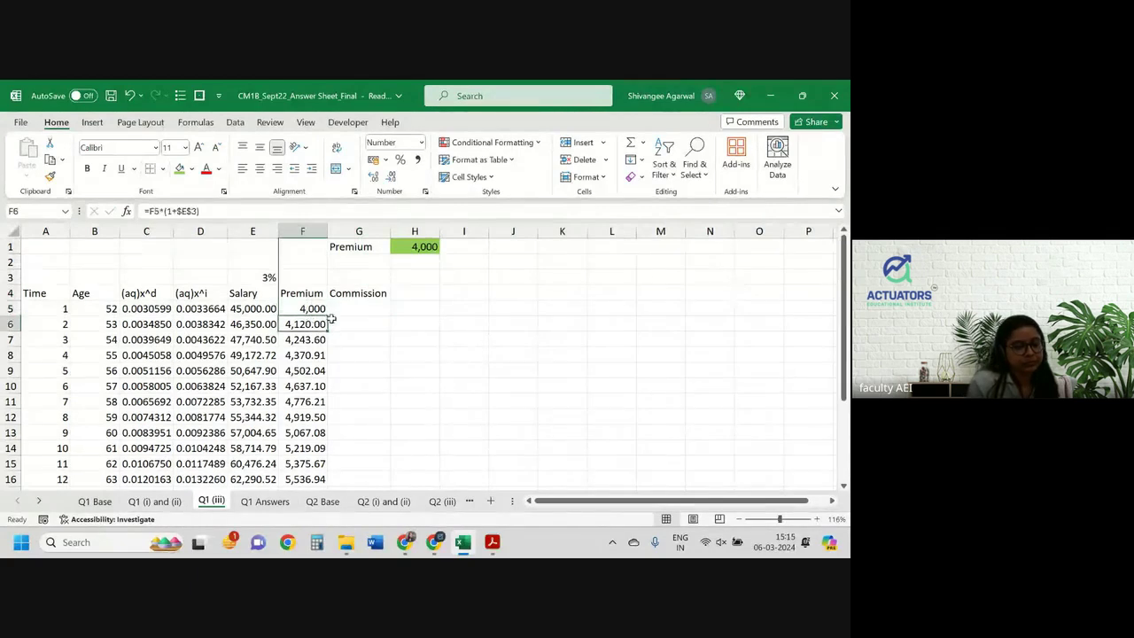
pyautogui.click(352, 321)
pyautogui.click(343, 306)
pyautogui.write('=')
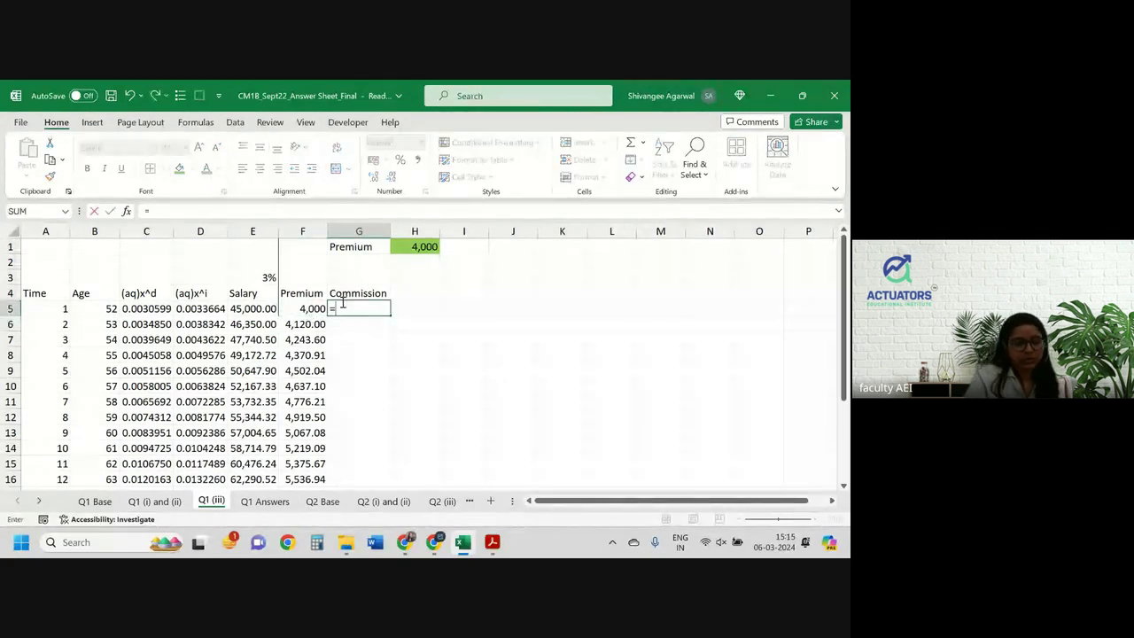
pyautogui.write('30')
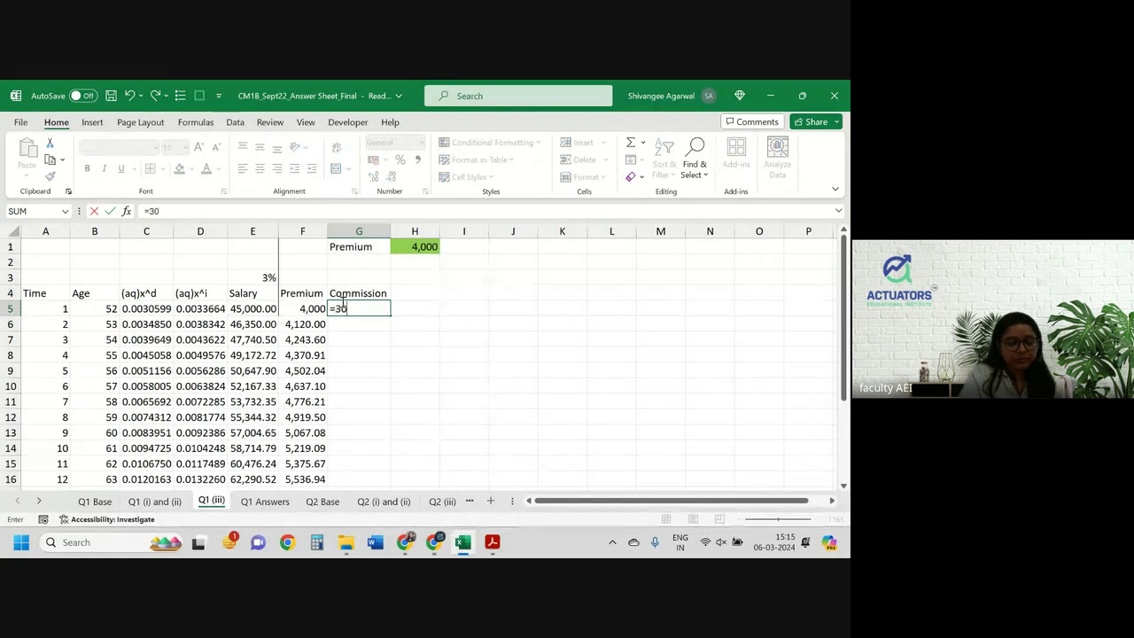
pyautogui.write('%*F5')
pyautogui.press('Return')
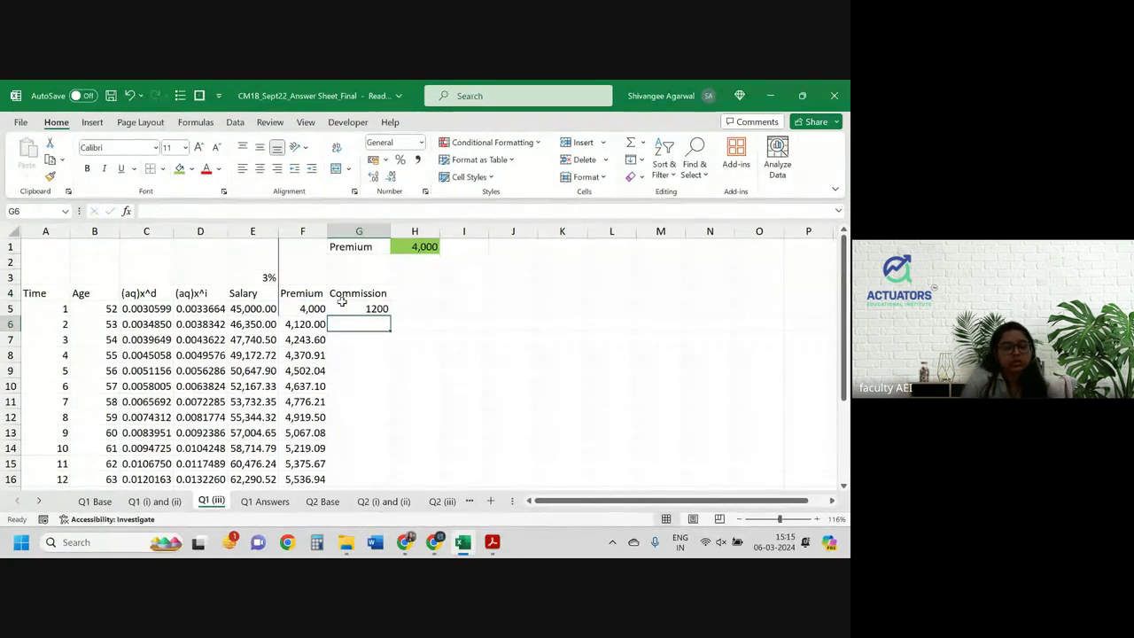
# Step: Calculate the renewal commission in G6 with =2.5%*F6
pyautogui.write('=')
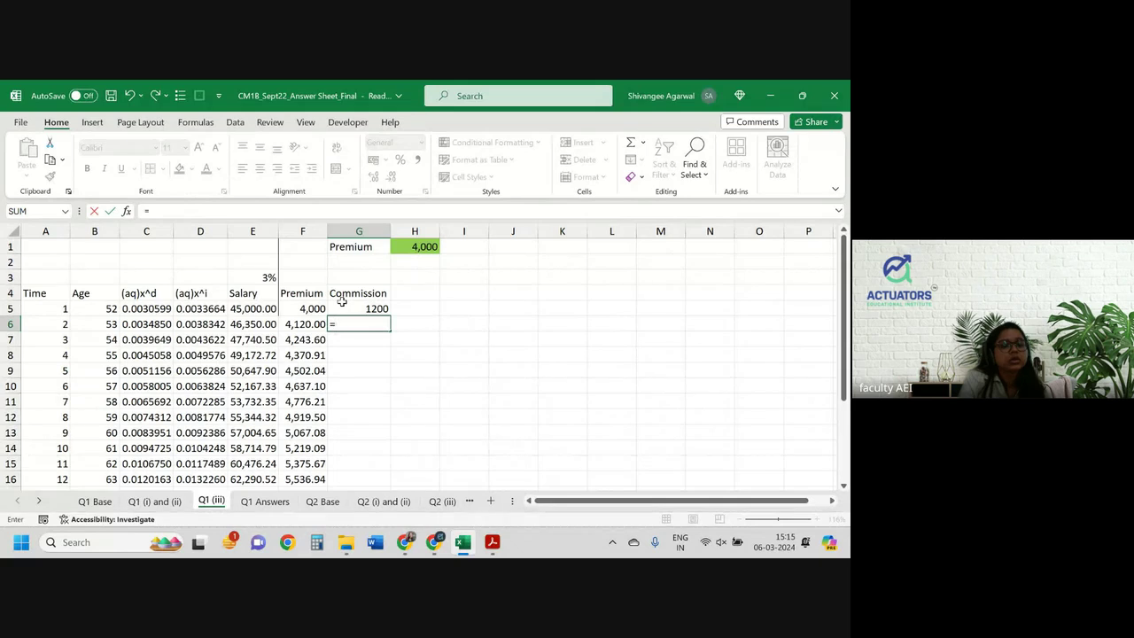
pyautogui.write('2.5%')
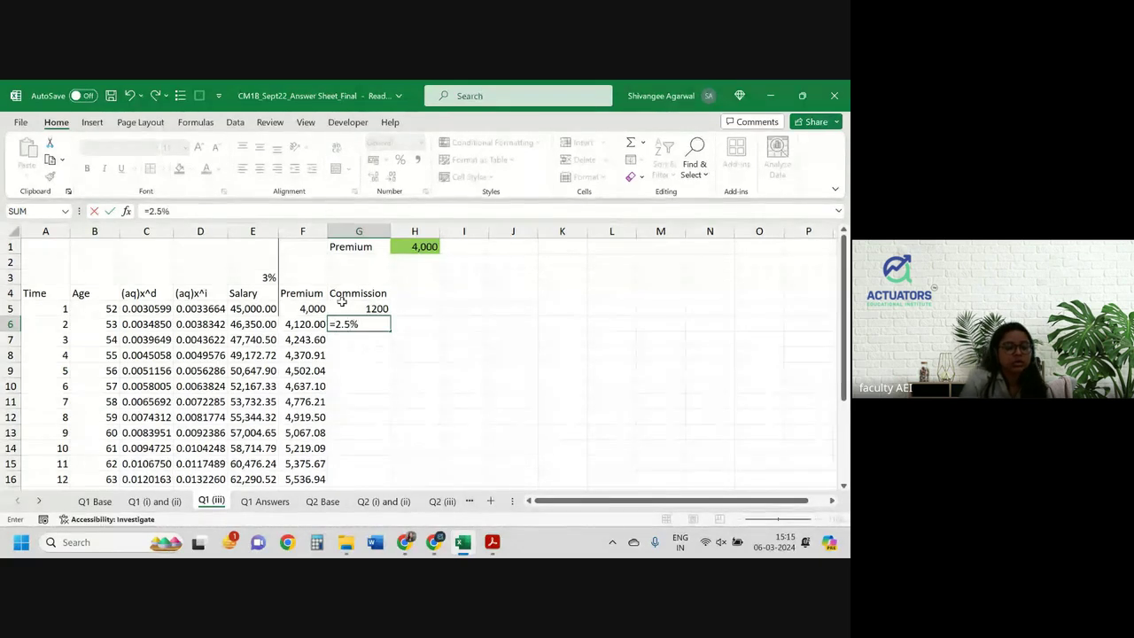
pyautogui.write('*F6')
pyautogui.press('Return')
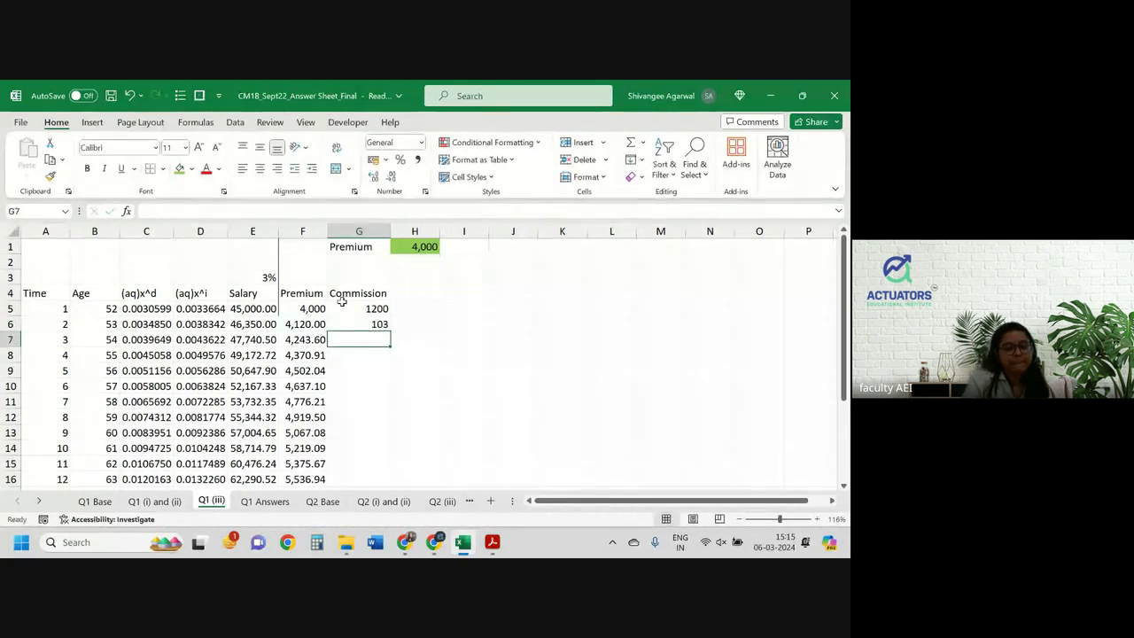
# Step: Copy the number format of F6 to G6 and fill the renewal commission formula down the Commission column
pyautogui.click(323, 325)
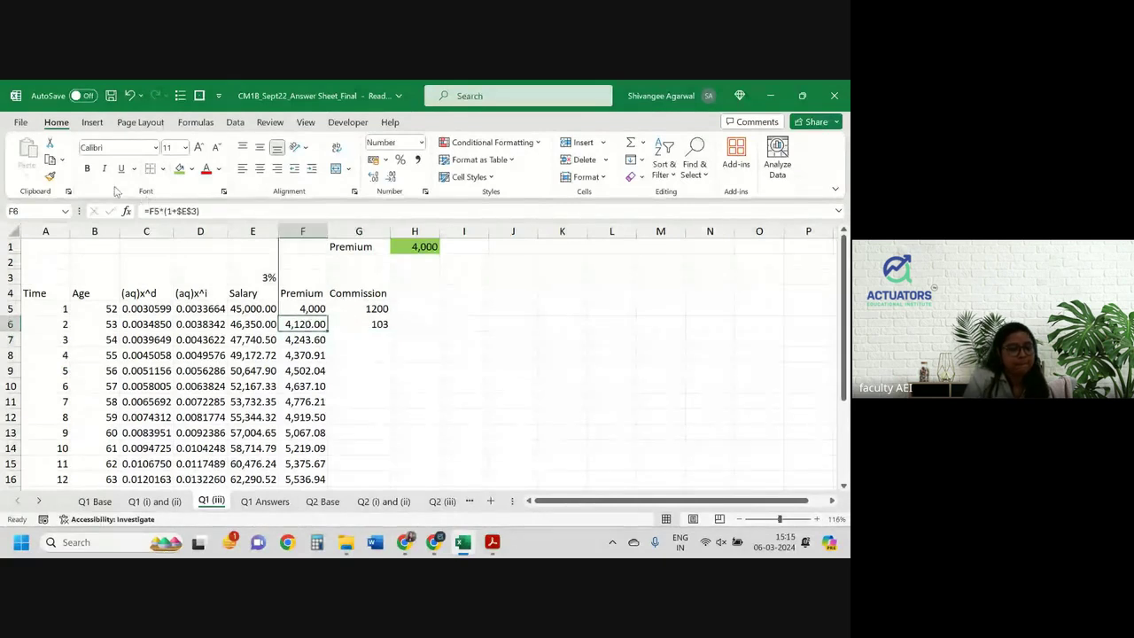
pyautogui.click(50, 176)
pyautogui.click(372, 325)
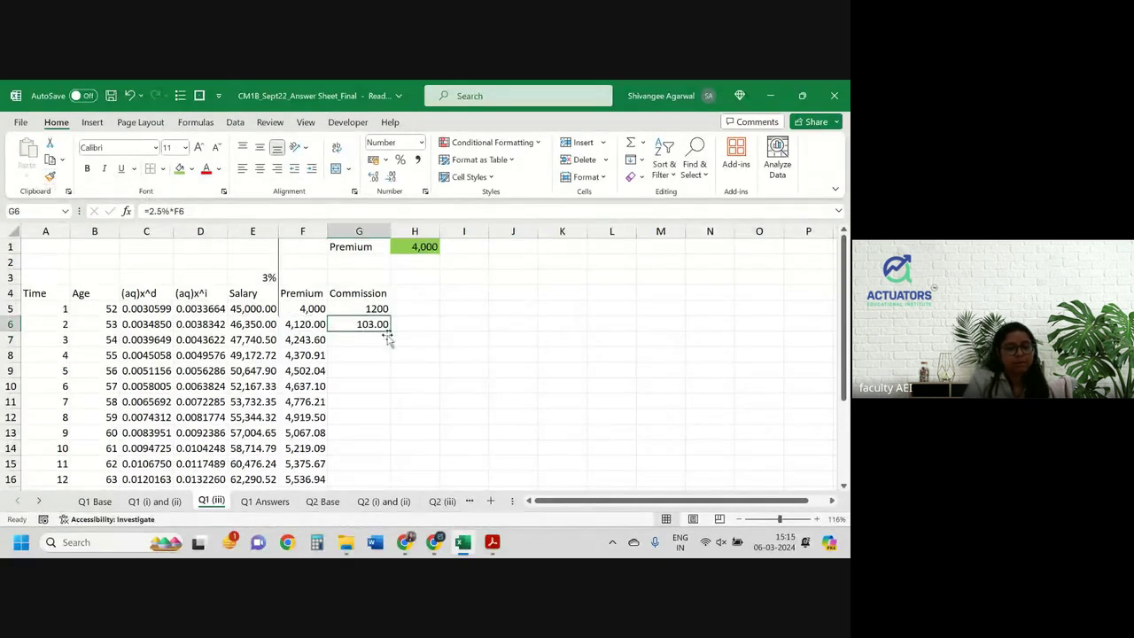
pyautogui.moveTo(388, 332); pyautogui.dragTo(390, 484)
# Step: Enter the heading Expense in H4 and the initial expense of 400 in H5
pyautogui.click(413, 294)
pyautogui.write('Expense')
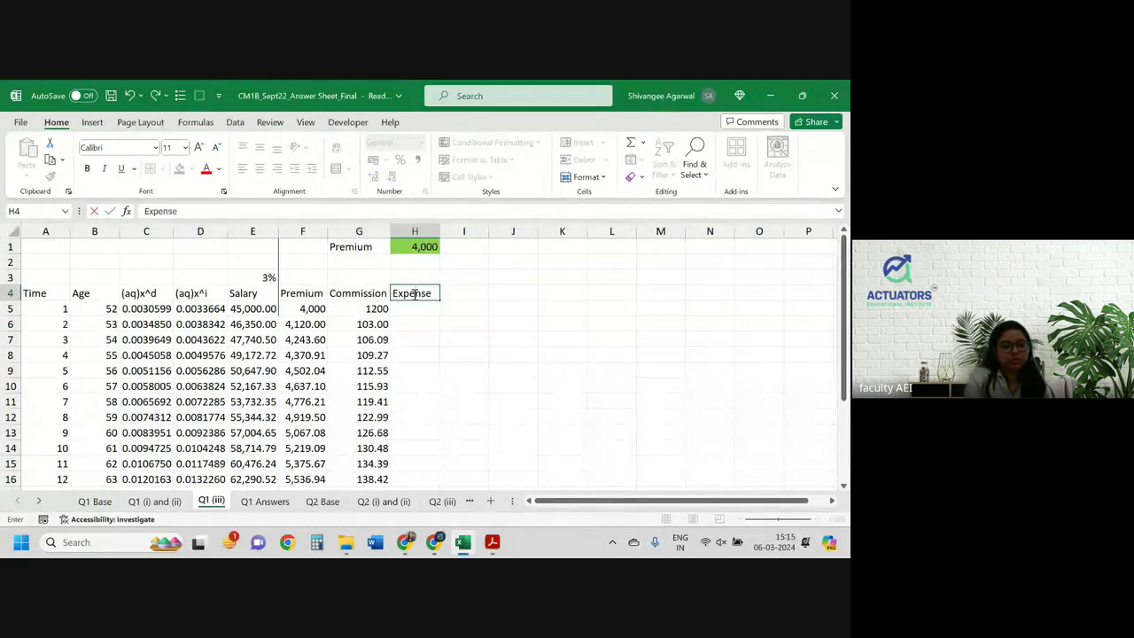
pyautogui.press('Return')
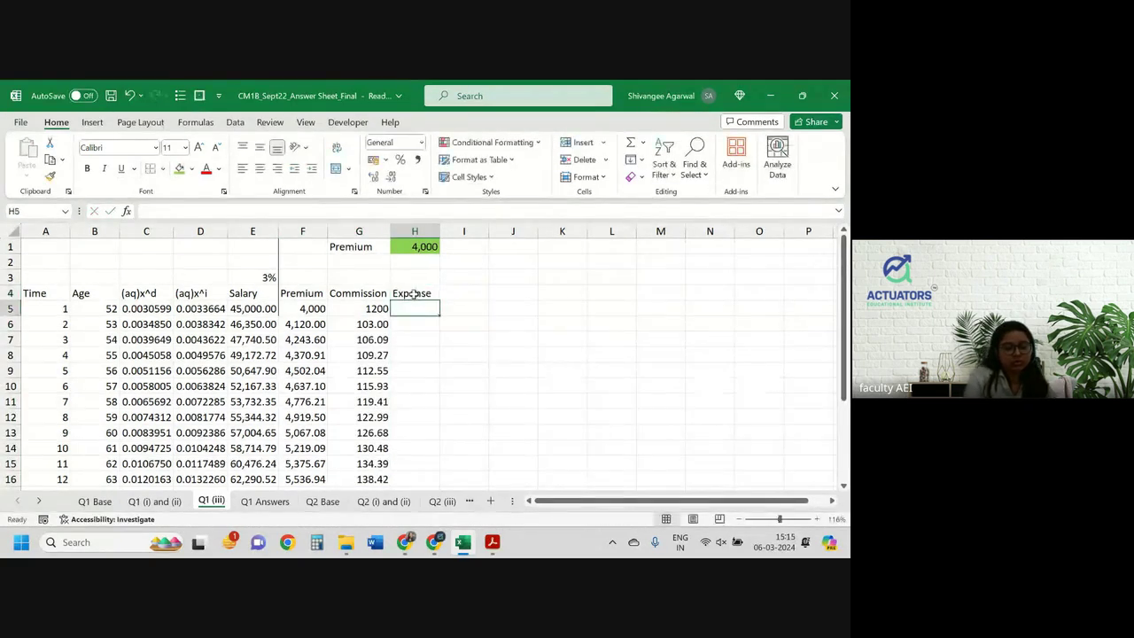
pyautogui.write('400')
pyautogui.press('Return')
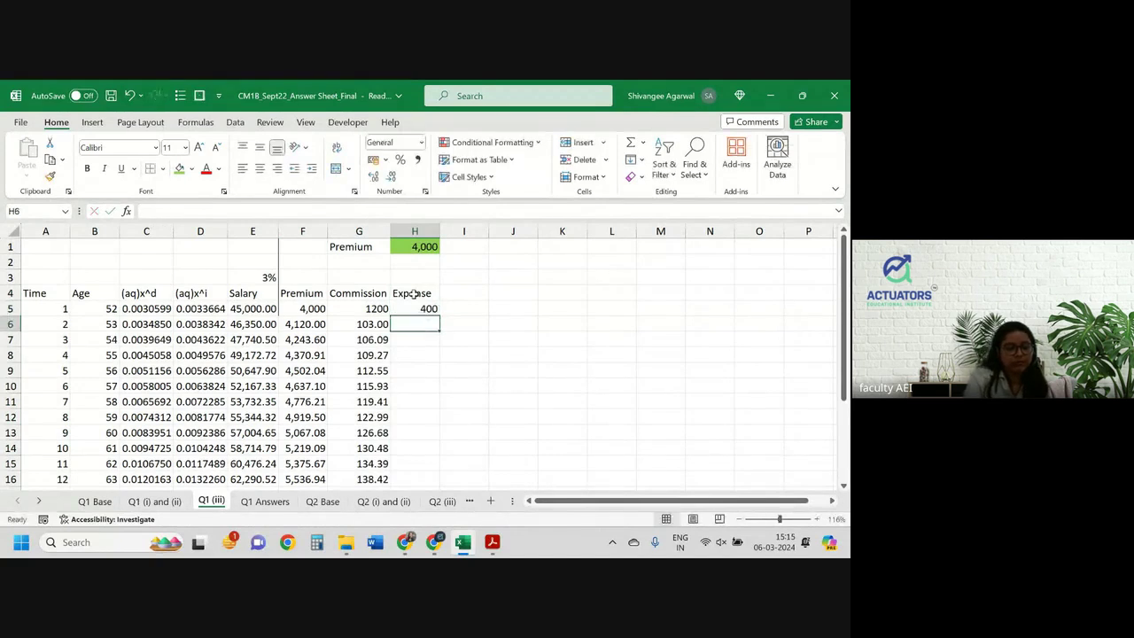
# Step: Enter the renewal expense of 100 in H6 and fill it down the Expense column
pyautogui.write('100')
pyautogui.press('Return')
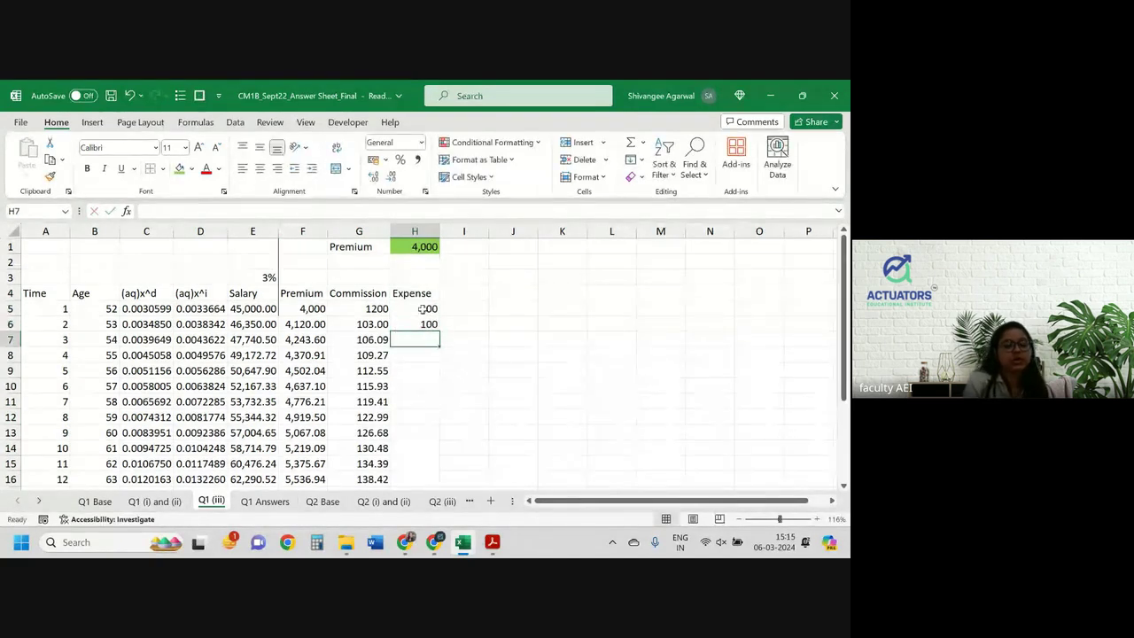
pyautogui.click(436, 321)
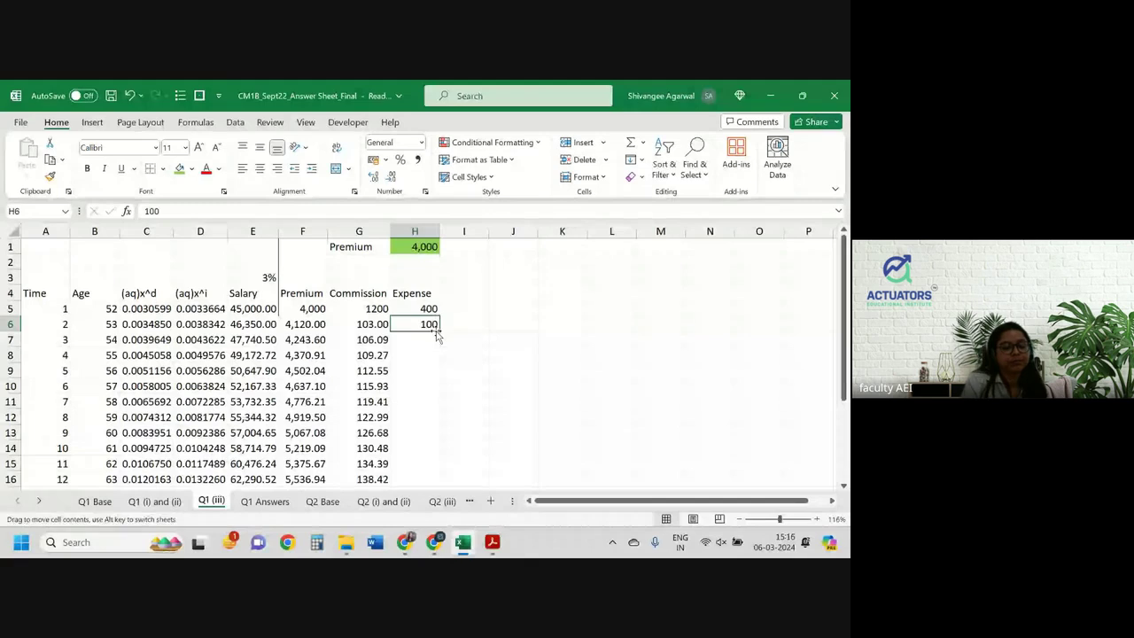
pyautogui.doubleClick(438, 331)
# Step: Enter the heading Interest in I4
pyautogui.click(454, 305)
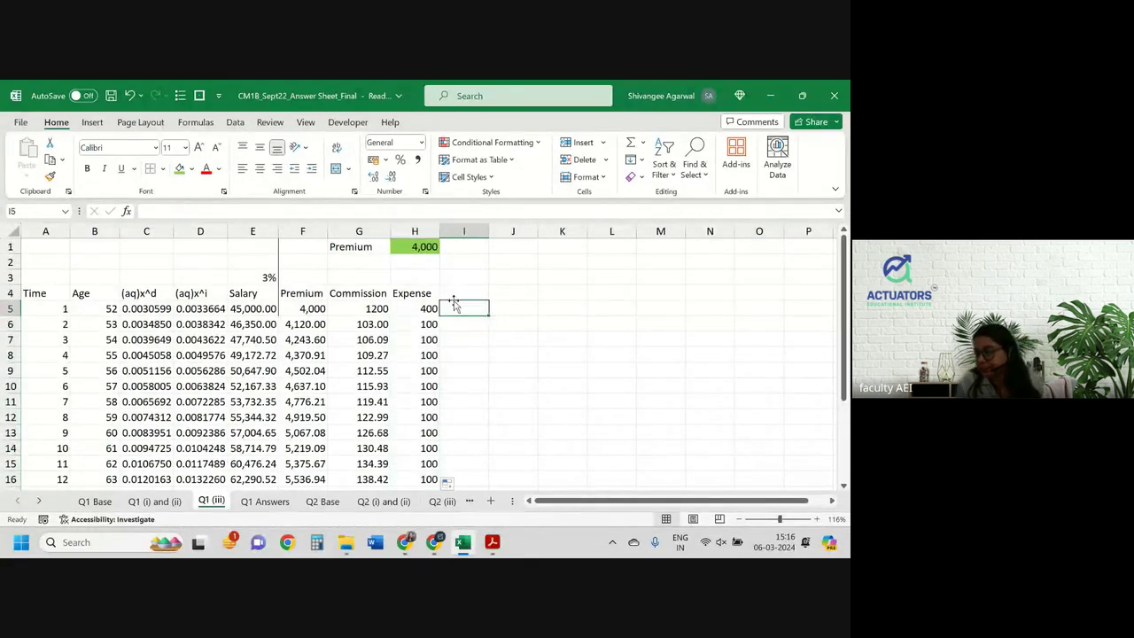
pyautogui.press('Up')
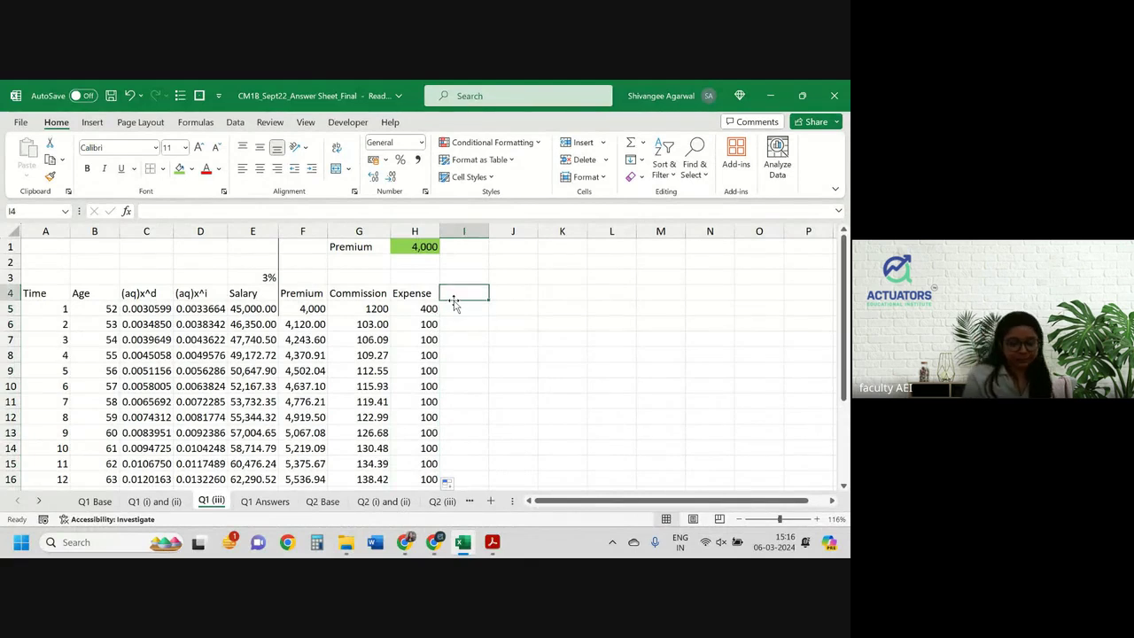
pyautogui.write('Interest(')
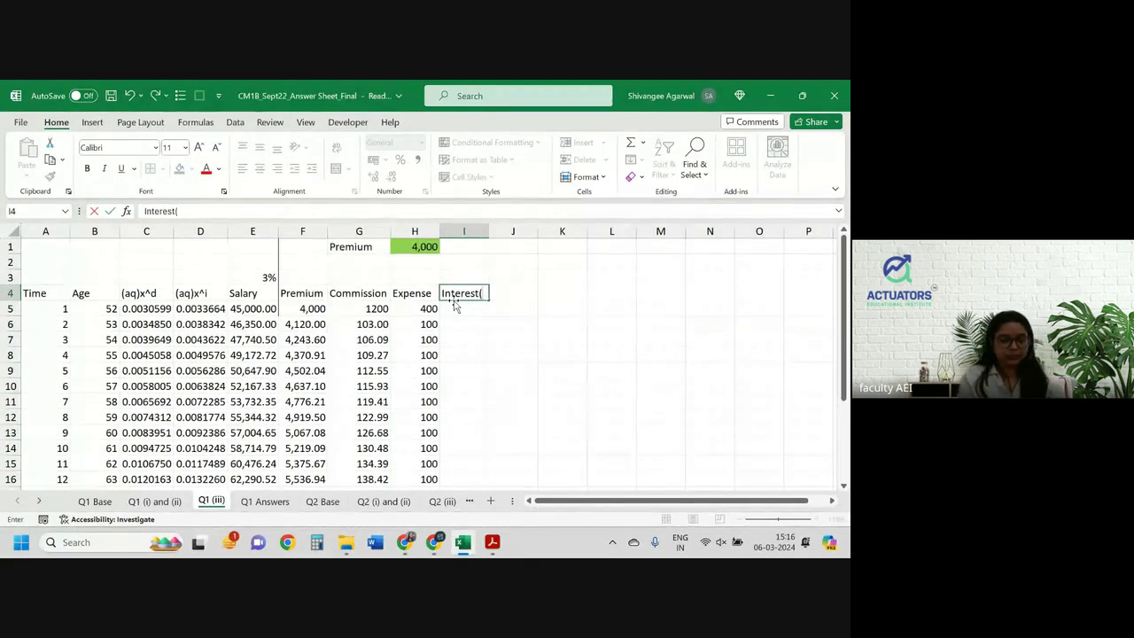
pyautogui.press('BackSpace')
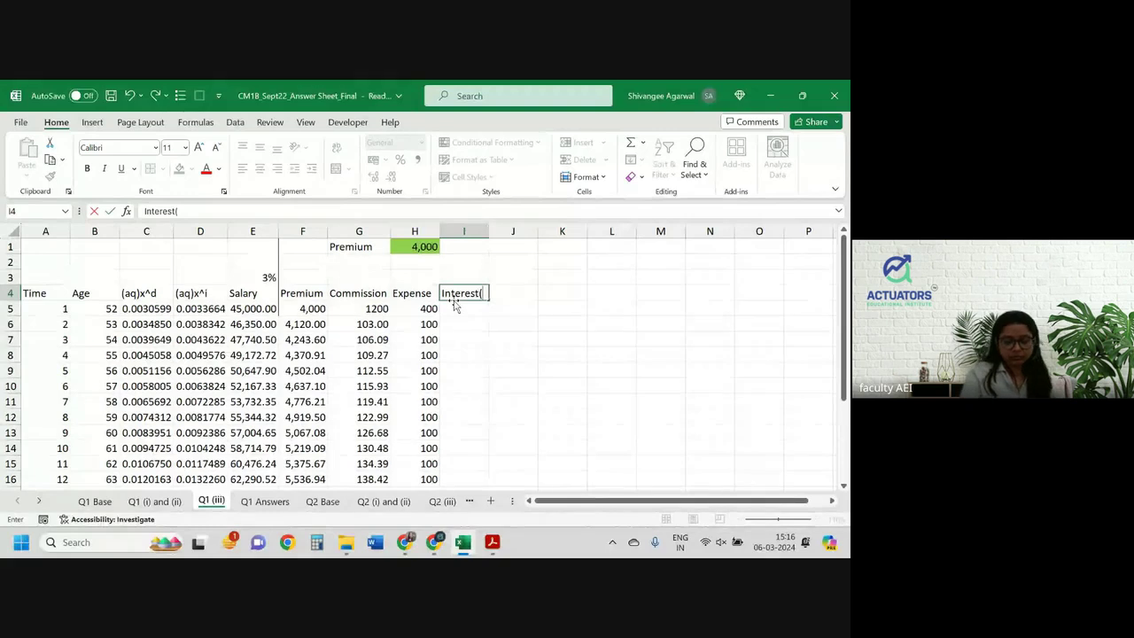
pyautogui.press('Return')
# Step: Begin the interest formula in I5 with premium less commission less expense as a multiplicand, =(F5-G5-H5)*
pyautogui.write('=')
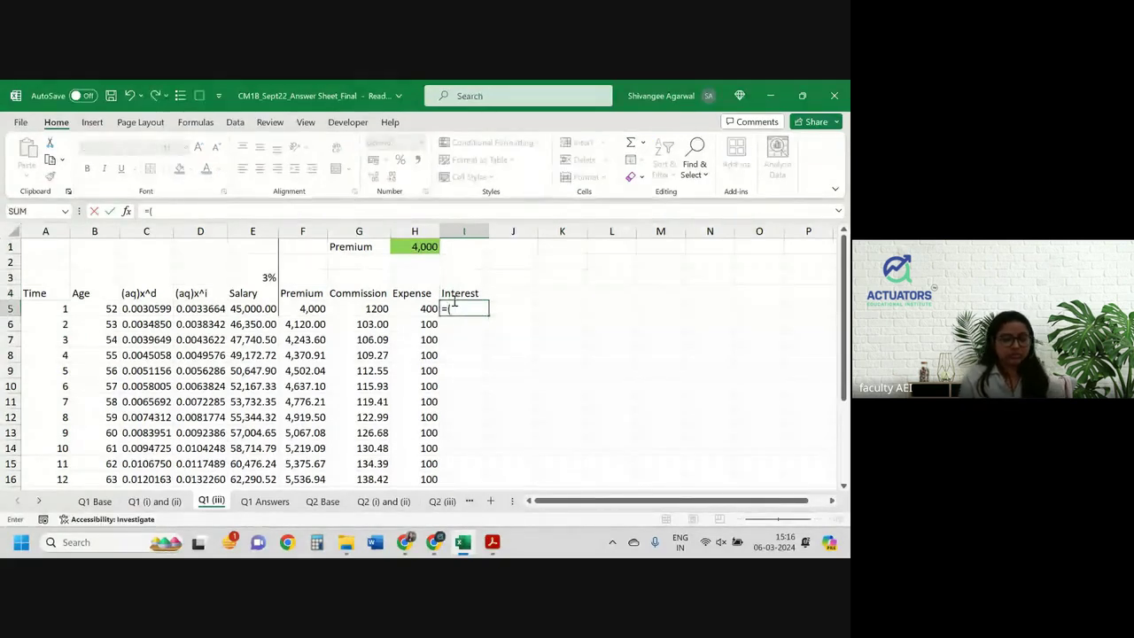
pyautogui.write('(')
pyautogui.press('Left')
pyautogui.press('Left')
pyautogui.press('Left')
pyautogui.write('-')
pyautogui.press('Left')
pyautogui.press('Left')
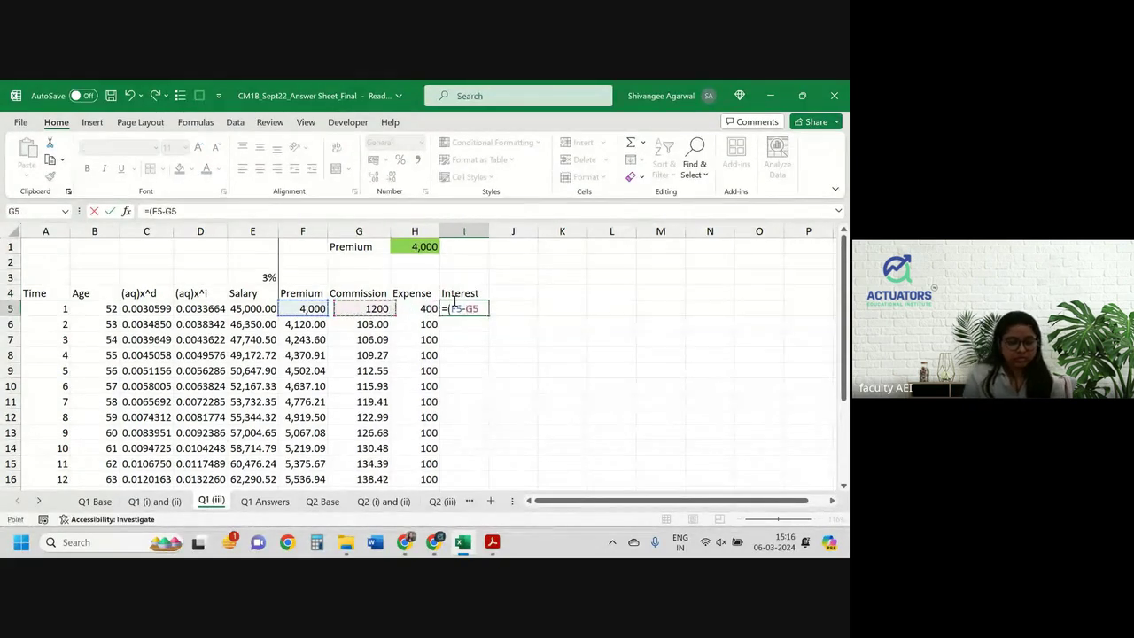
pyautogui.write('-')
pyautogui.press('Left')
pyautogui.write(')')
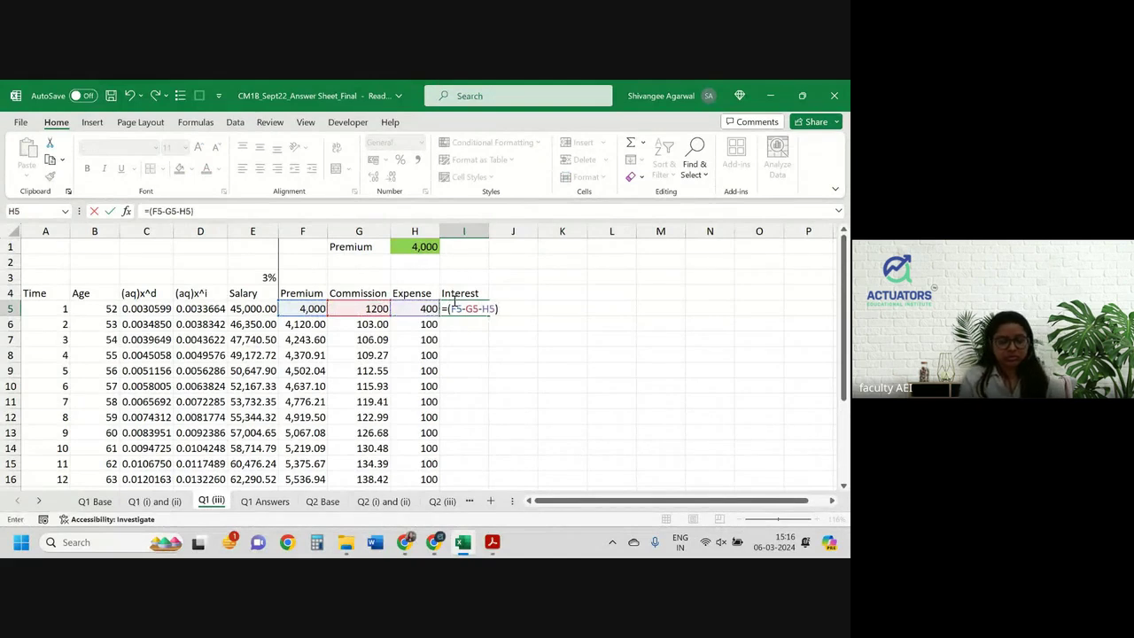
pyautogui.write('*')
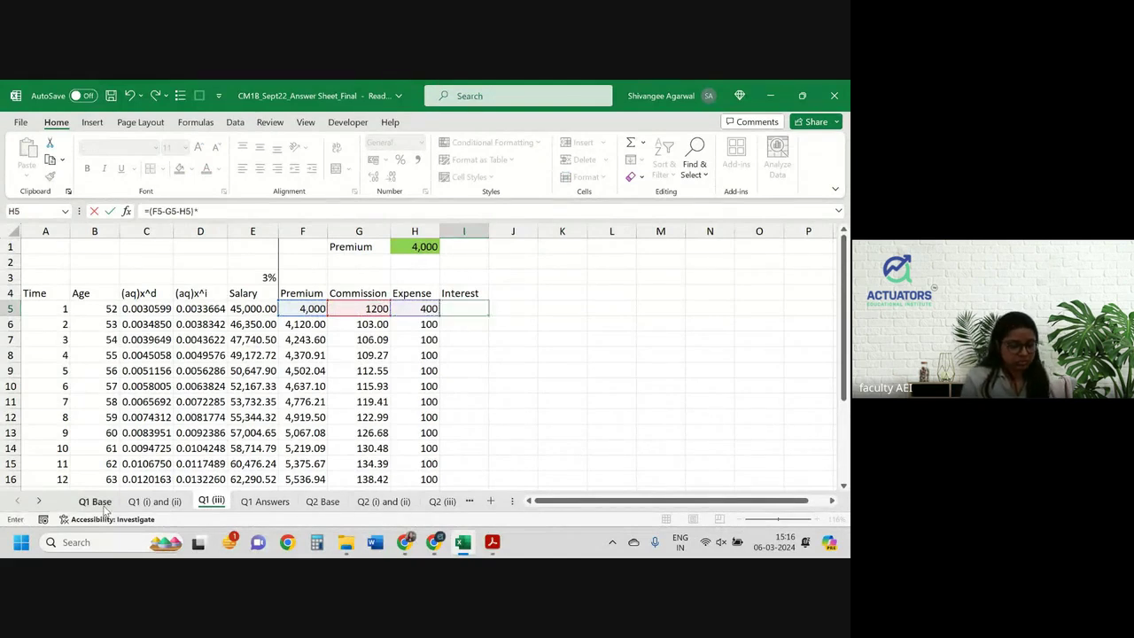
# Step: Check the interest assumption on the Q1 Base sheet, return to Q1 (iii) and remove the stray sheet reference from the I5 formula
pyautogui.click(97, 501)
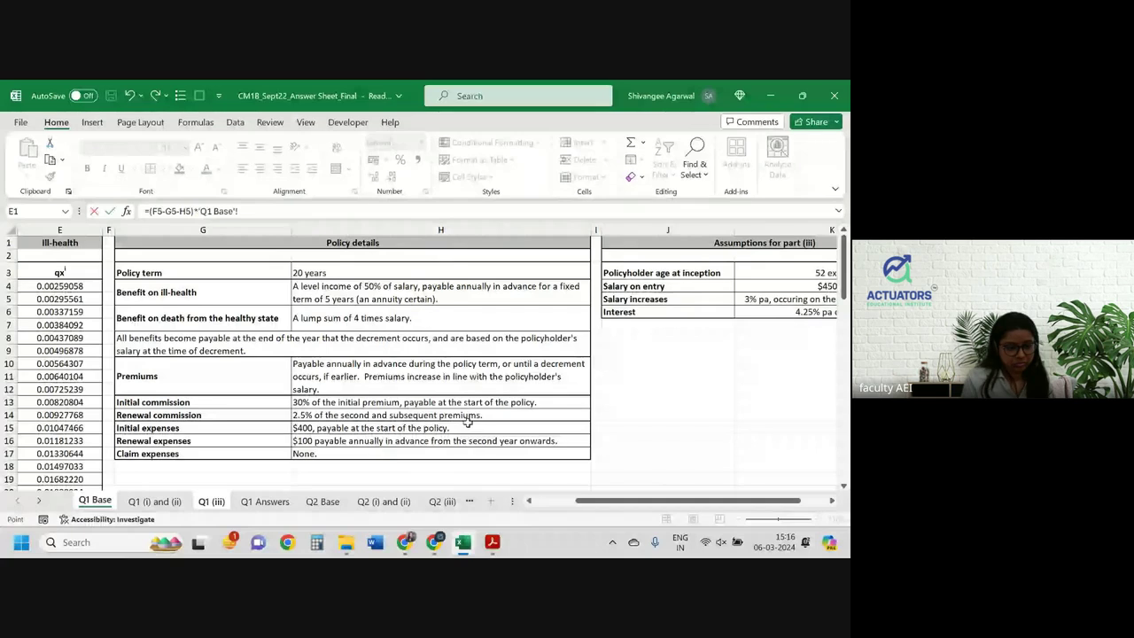
pyautogui.hscroll(1, 468, 423)
pyautogui.hscroll(1, 468, 423)
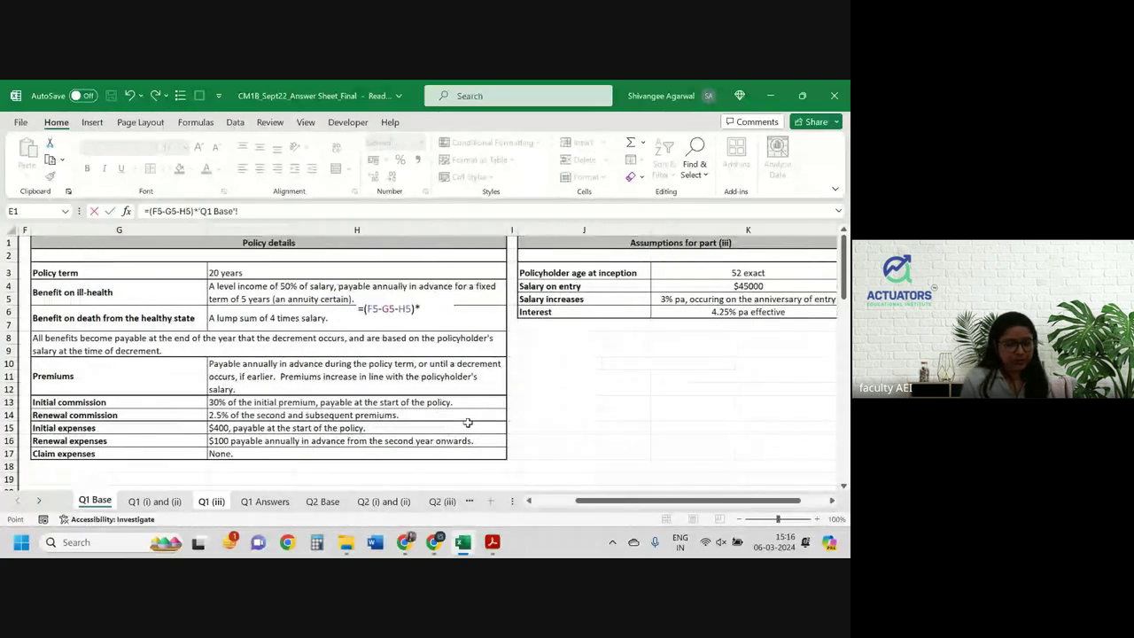
pyautogui.click(212, 503)
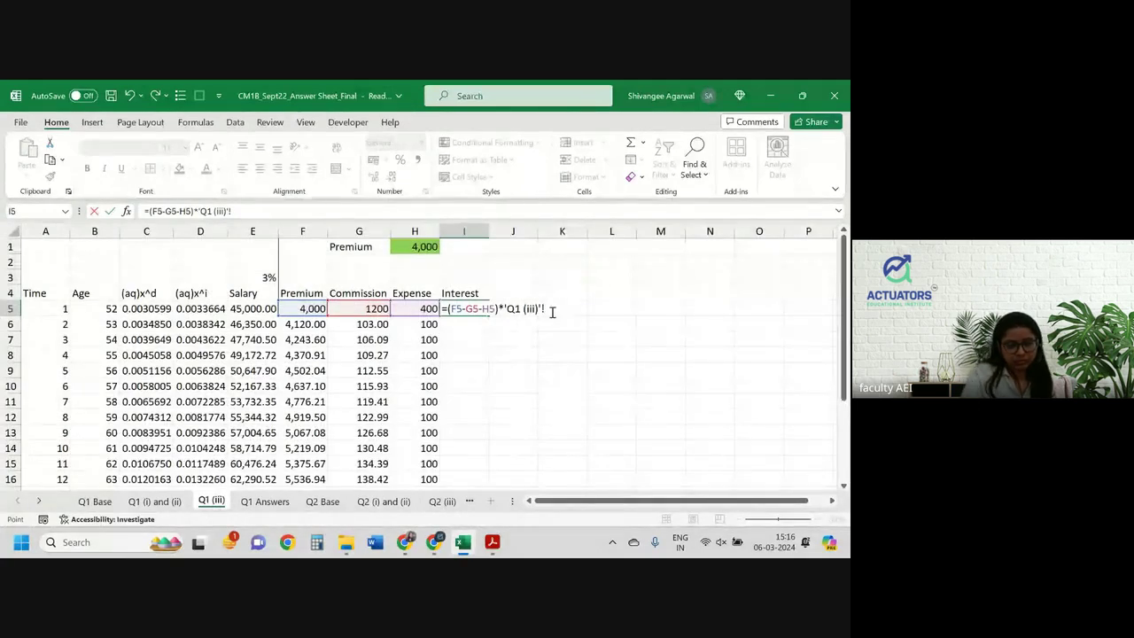
pyautogui.press('BackSpace')
pyautogui.press('BackSpace')
pyautogui.press('BackSpace')
pyautogui.press('BackSpace')
pyautogui.press('BackSpace')
pyautogui.press('BackSpace')
pyautogui.press('BackSpace')
pyautogui.press('BackSpace')
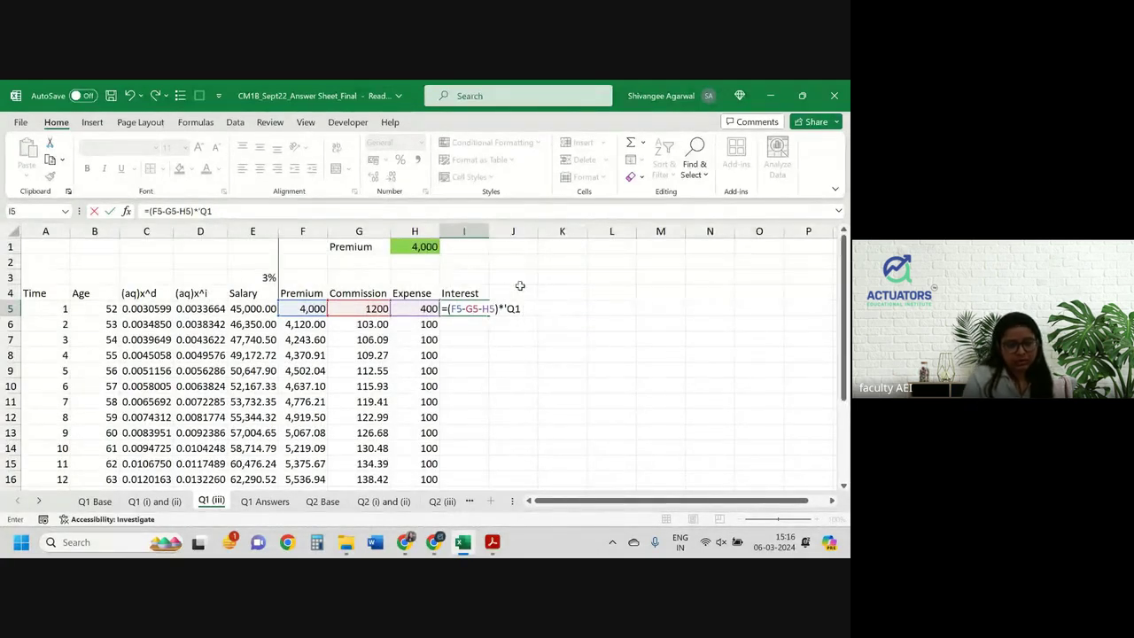
pyautogui.press('BackSpace')
pyautogui.press('BackSpace')
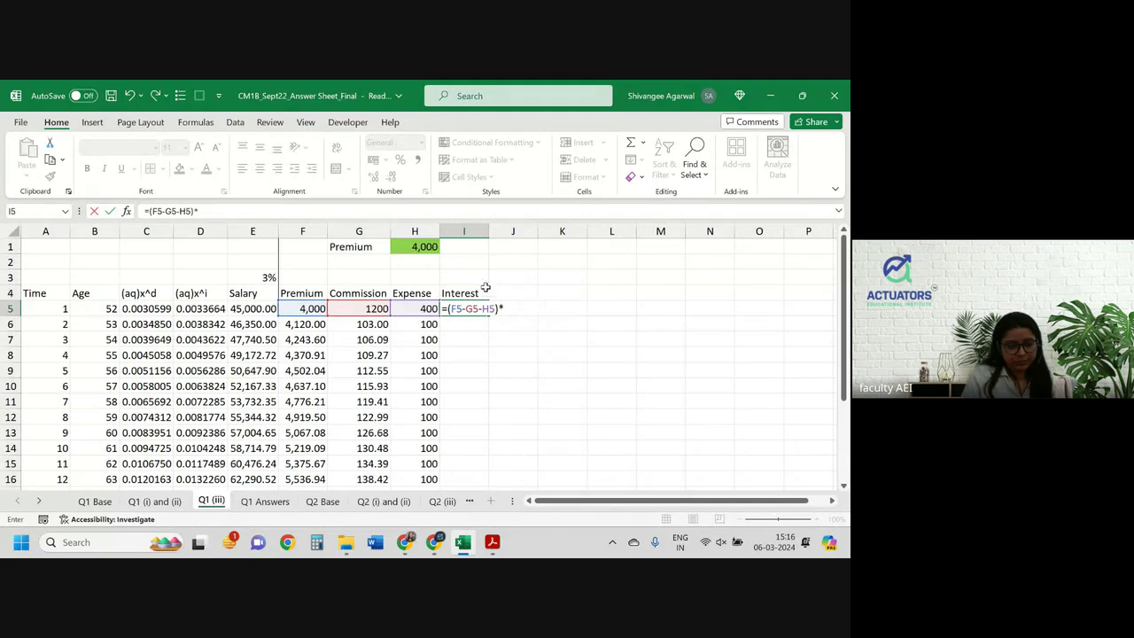
# Step: Complete the I5 formula by multiplying by I3, and enter the interest rate 4.25% in I3
pyautogui.click(464, 279)
pyautogui.press('Return')
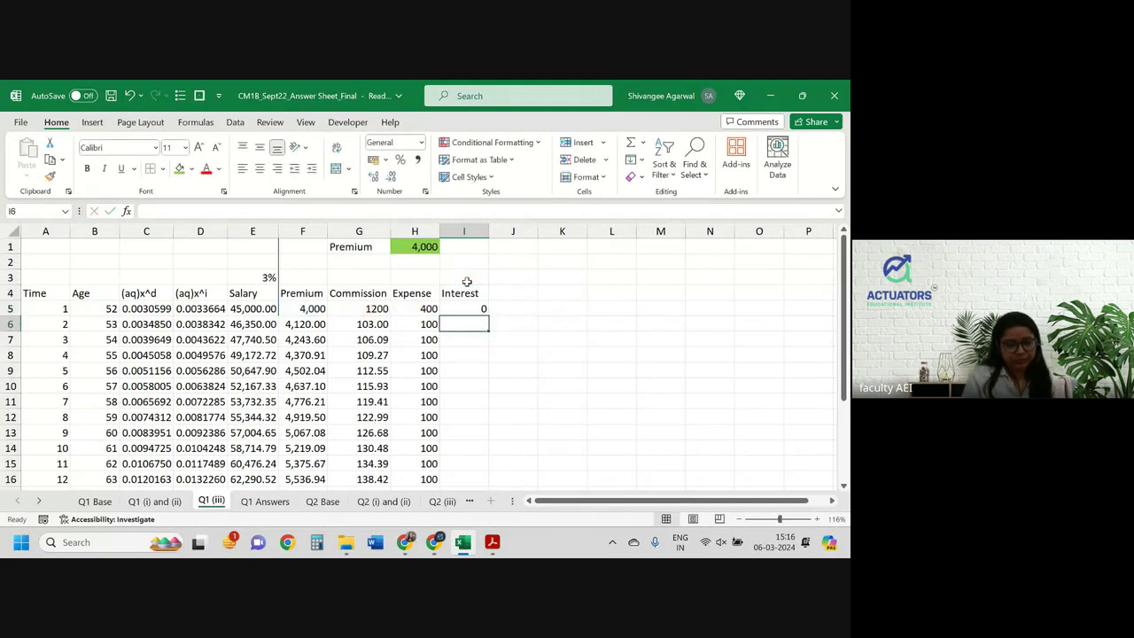
pyautogui.click(467, 281)
pyautogui.write('4.25%')
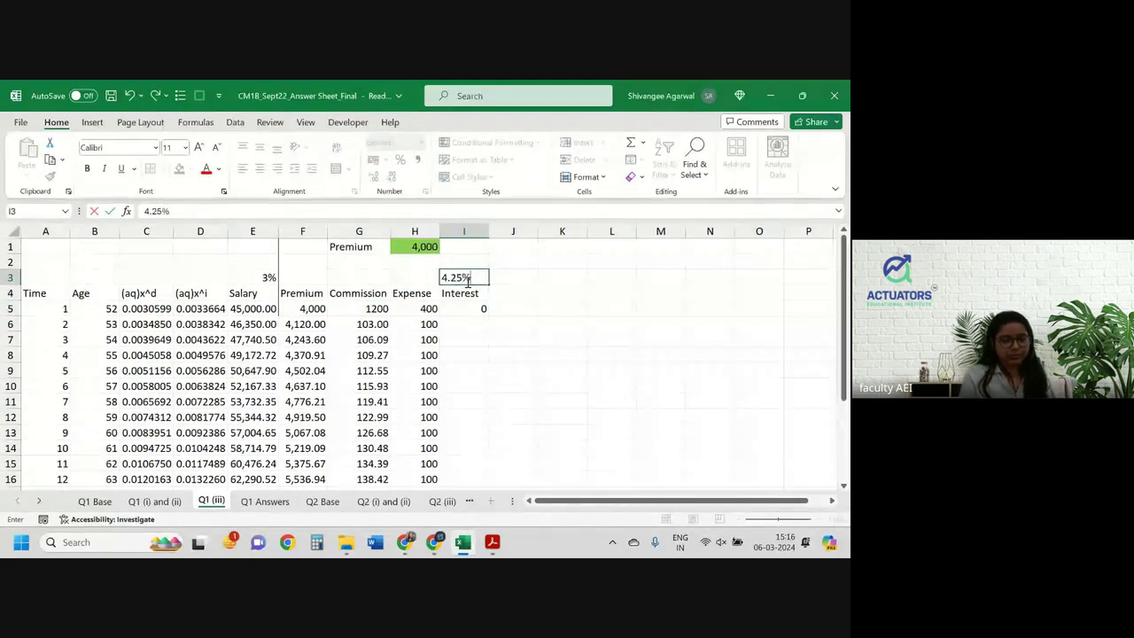
pyautogui.press('Return')
# Step: Change the font colour of row 3, which holds the rate assumptions, to light blue
pyautogui.click(11, 277)
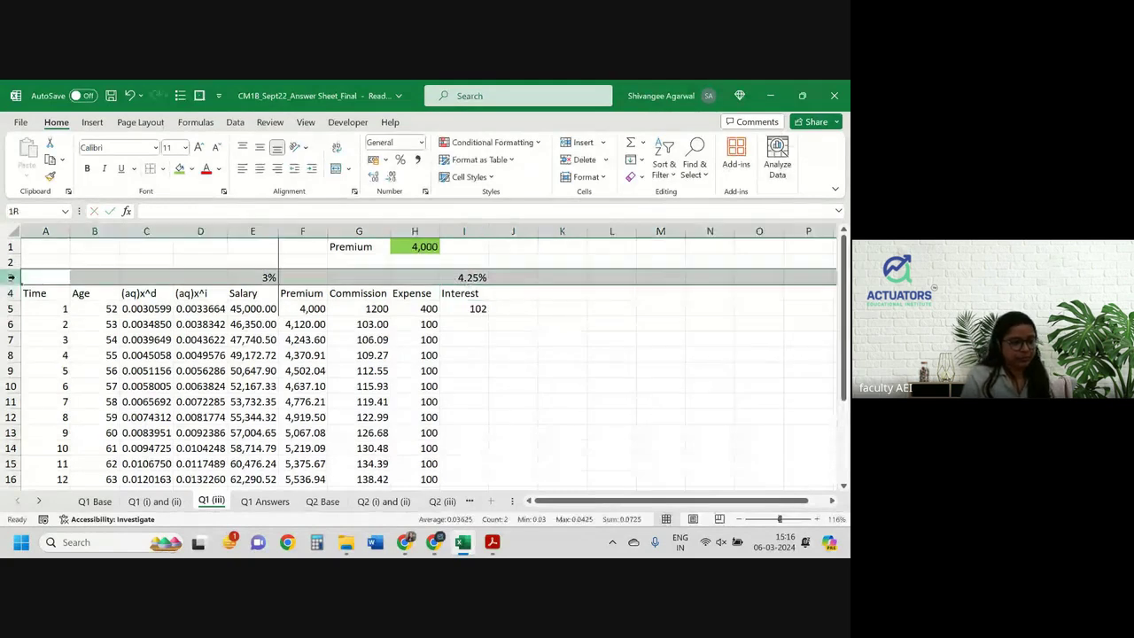
pyautogui.click(219, 169)
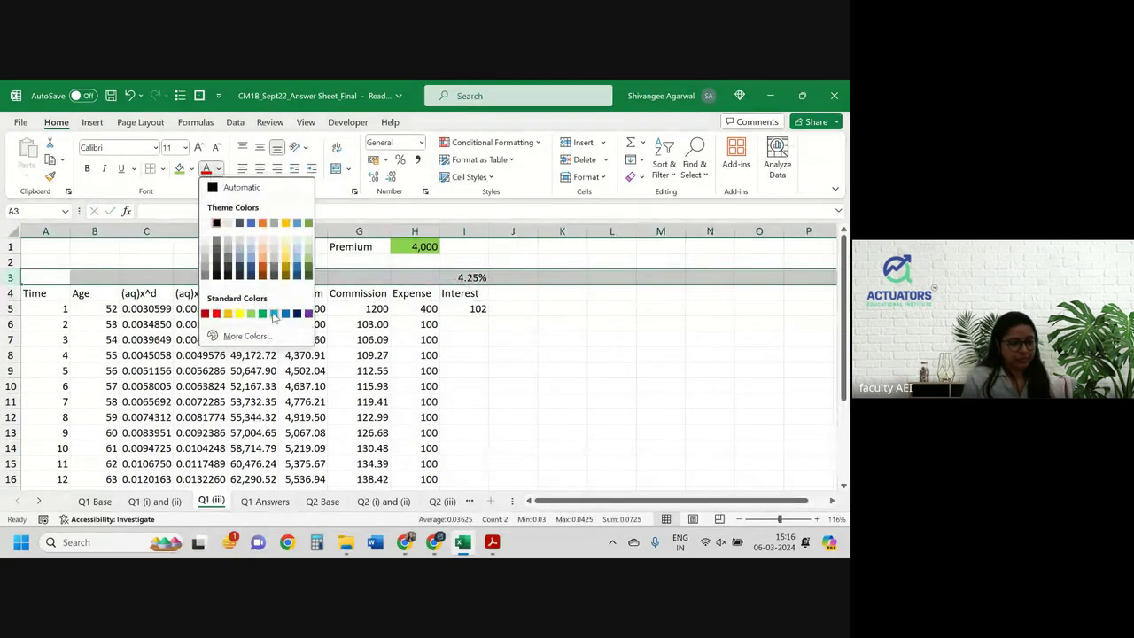
pyautogui.click(296, 223)
# Step: Copy the number format of F6 to the first interest amount in I5
pyautogui.click(483, 310)
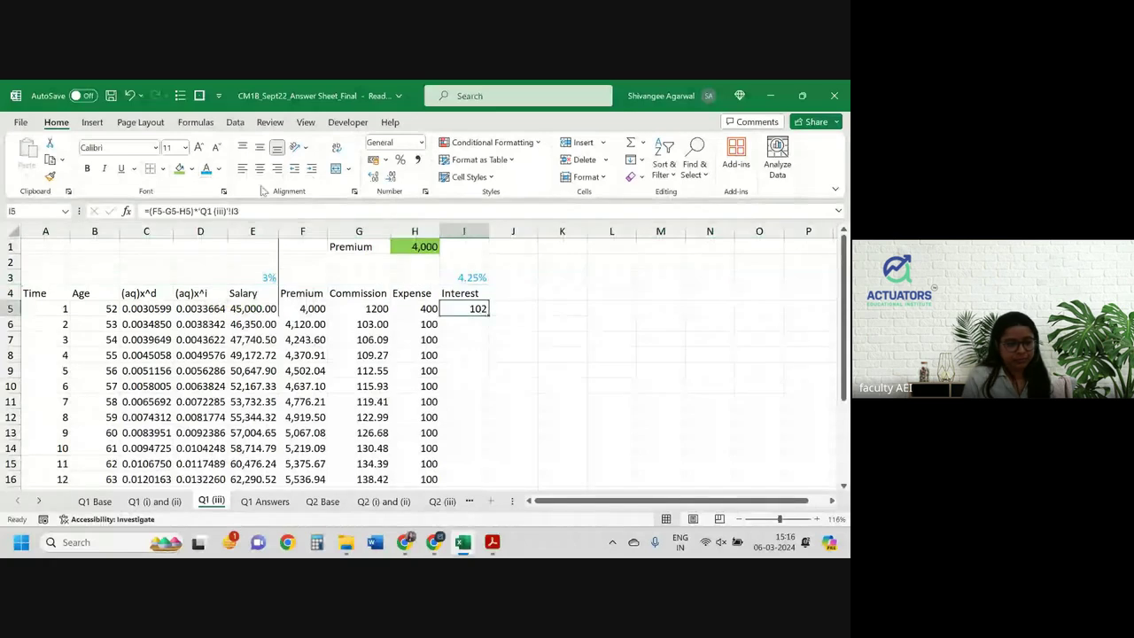
pyautogui.press('Left')
pyautogui.press('Left')
pyautogui.press('Left')
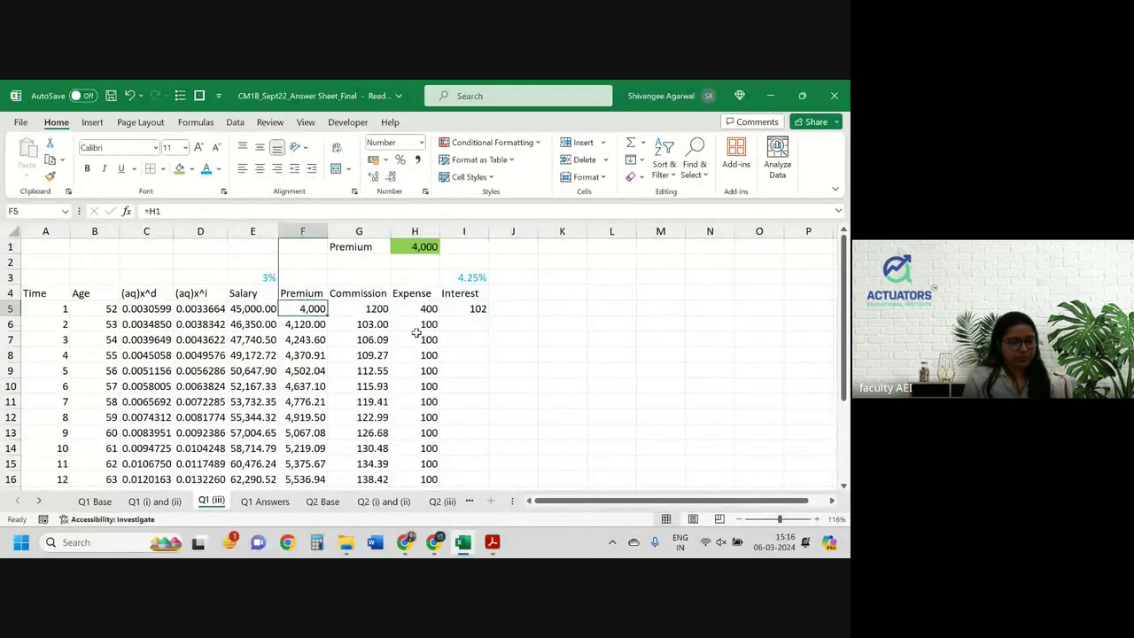
pyautogui.press('Down')
pyautogui.click(49, 175)
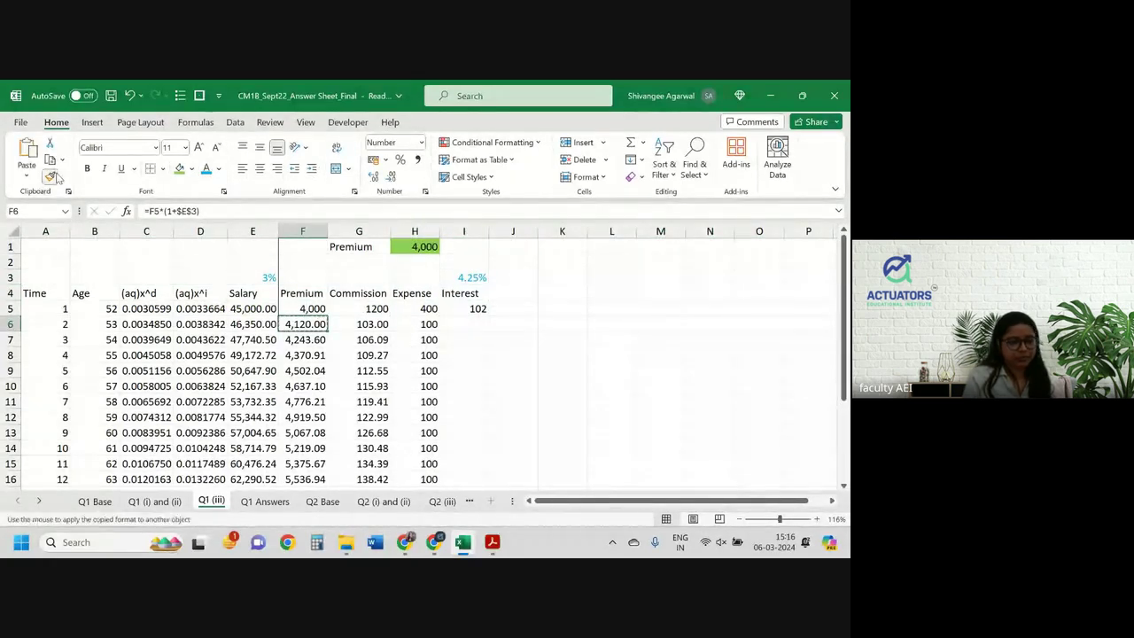
pyautogui.click(479, 310)
pyautogui.doubleClick(483, 311)
pyautogui.press('Return')
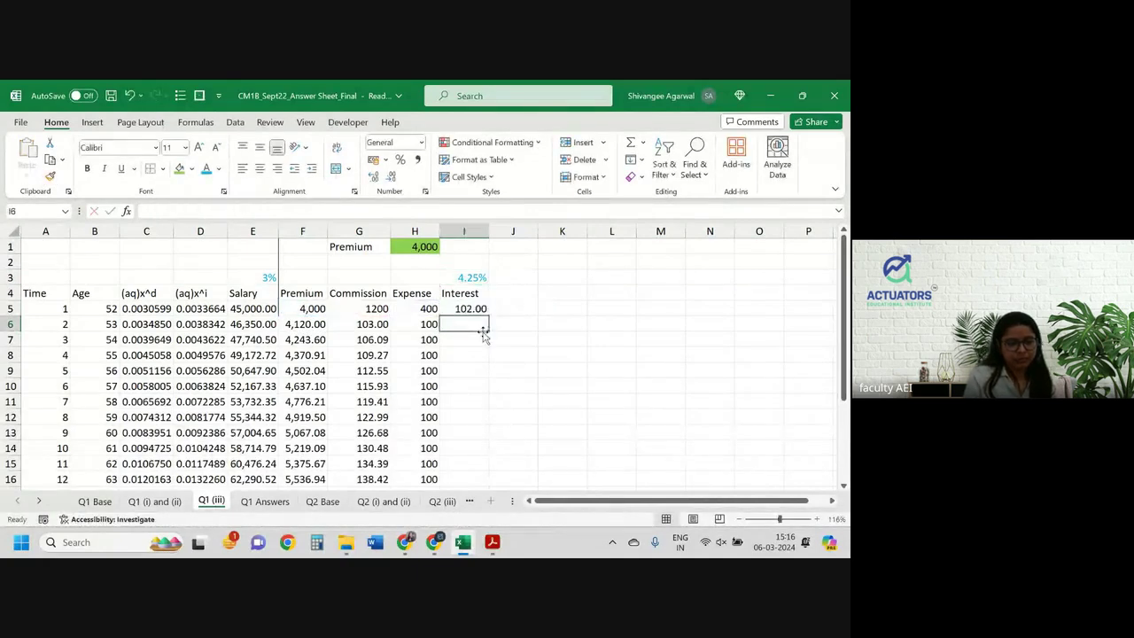
# Step: Try to fill the I5 interest formula down the column, and inspect its references
pyautogui.click(476, 306)
pyautogui.doubleClick(489, 315)
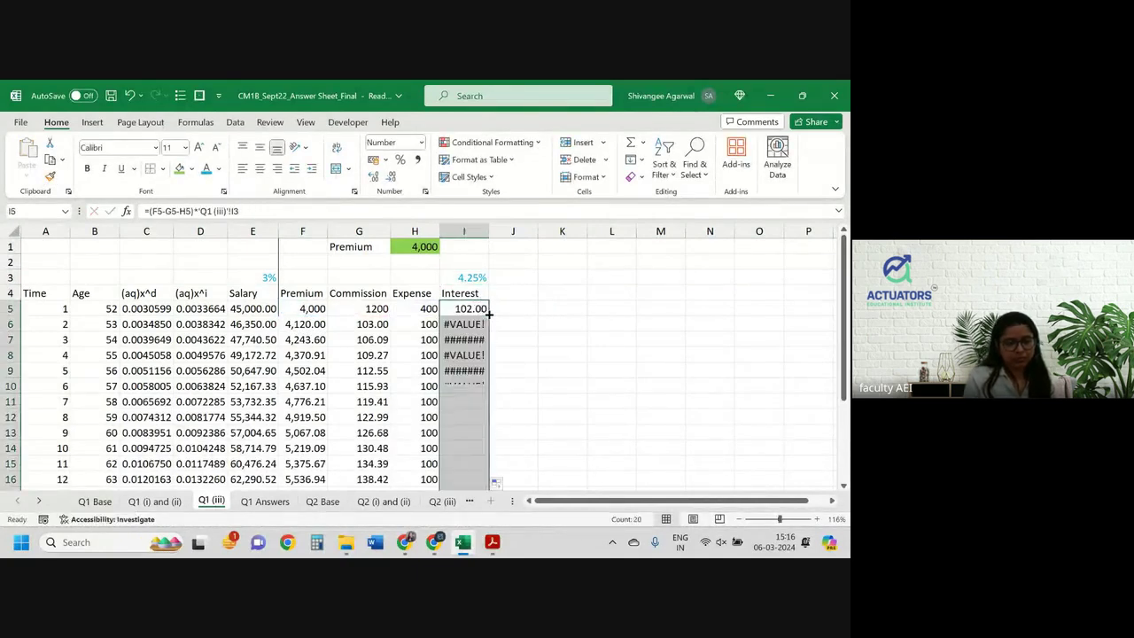
pyautogui.doubleClick(472, 309)
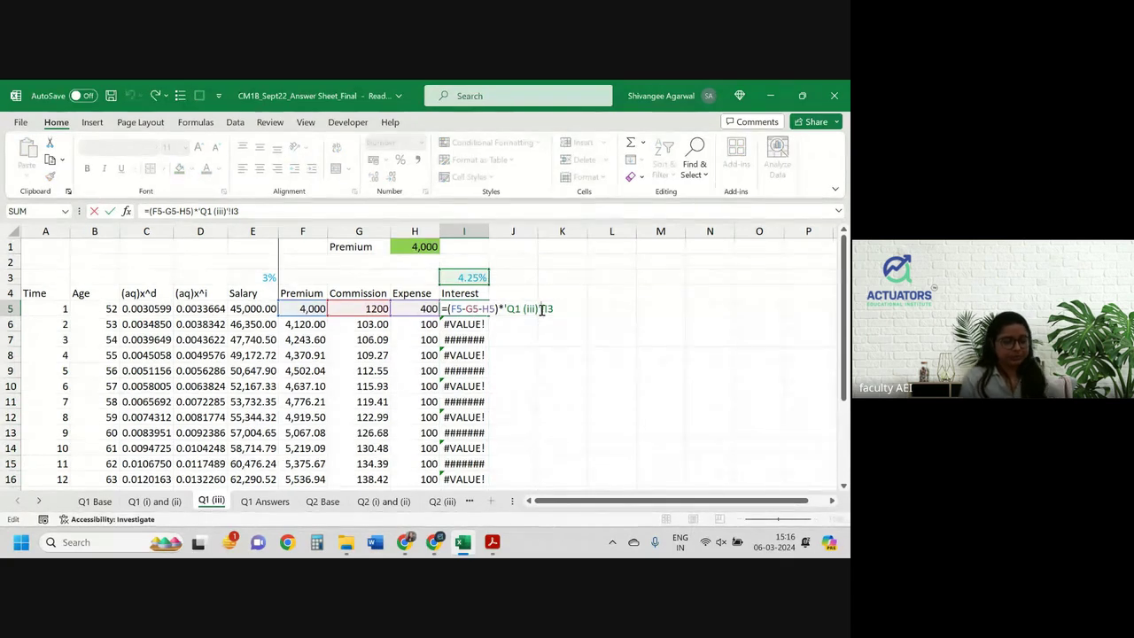
pyautogui.press('Return')
pyautogui.click(447, 308)
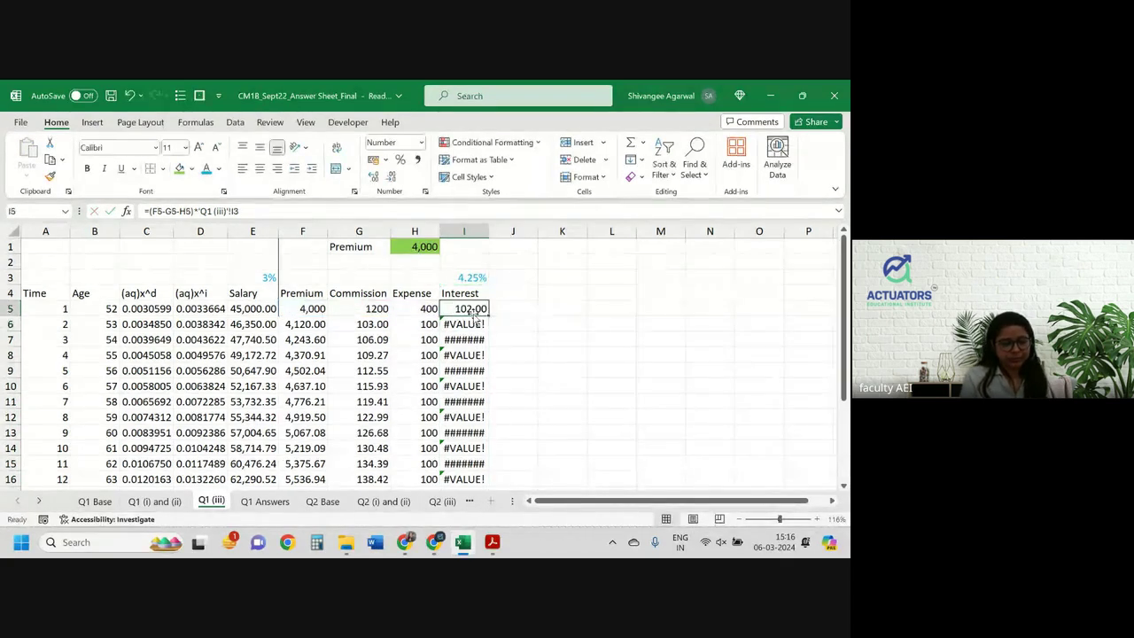
# Step: Make the rate reference in I5 absolute as $I$3 and fill the interest formula down the Interest column
pyautogui.doubleClick(478, 309)
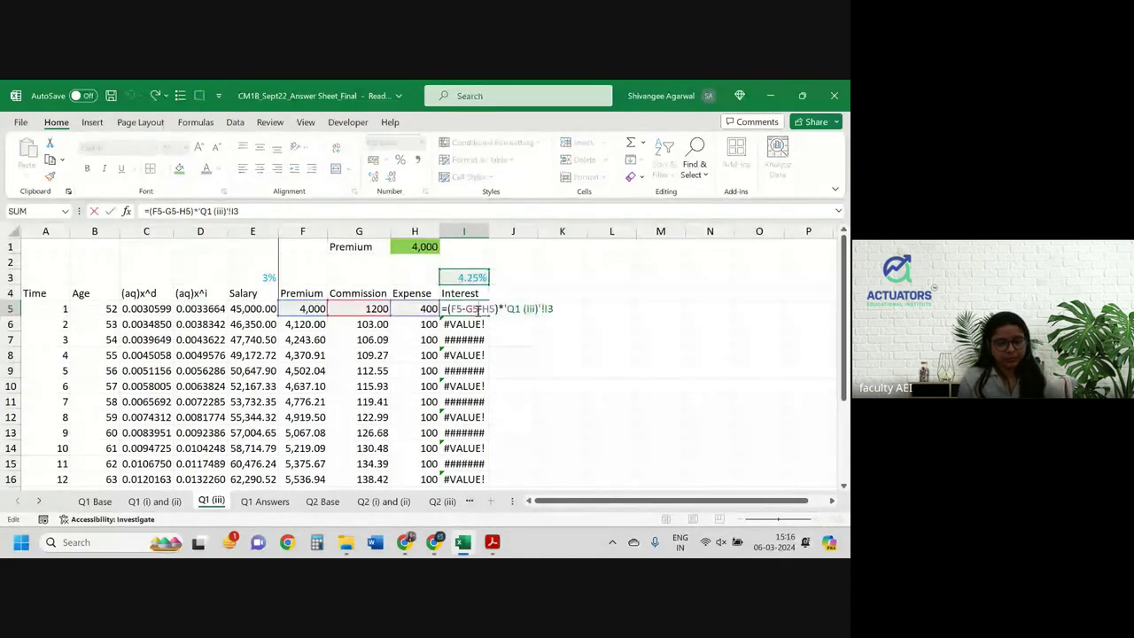
pyautogui.click(549, 308)
pyautogui.press('F4')
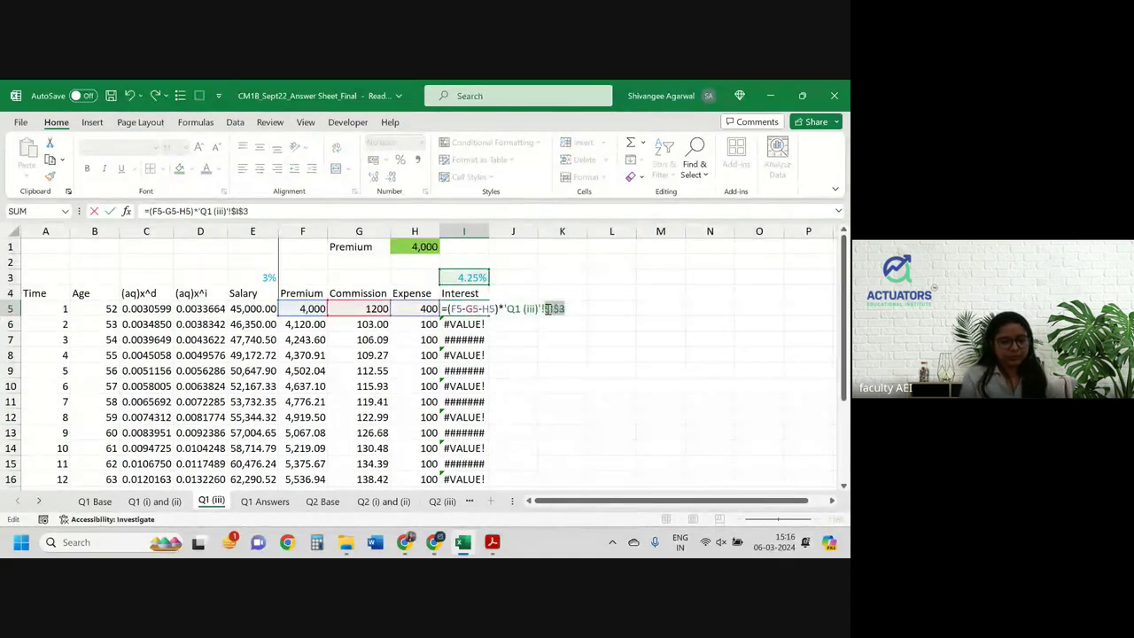
pyautogui.hotkey('ctrl', 'Return')
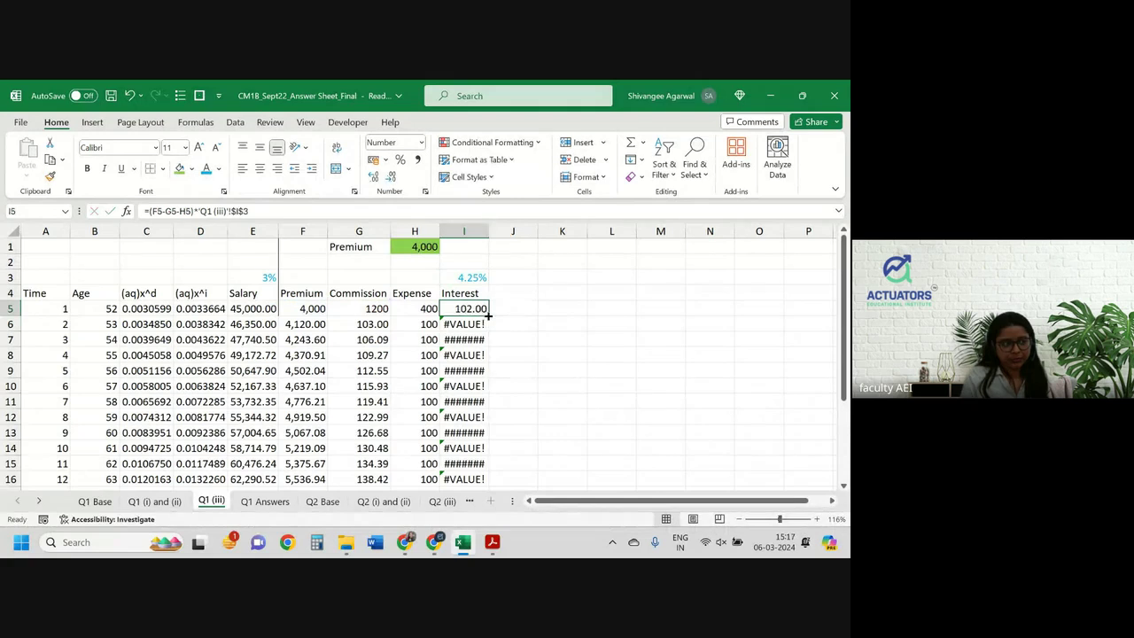
pyautogui.doubleClick(487, 316)
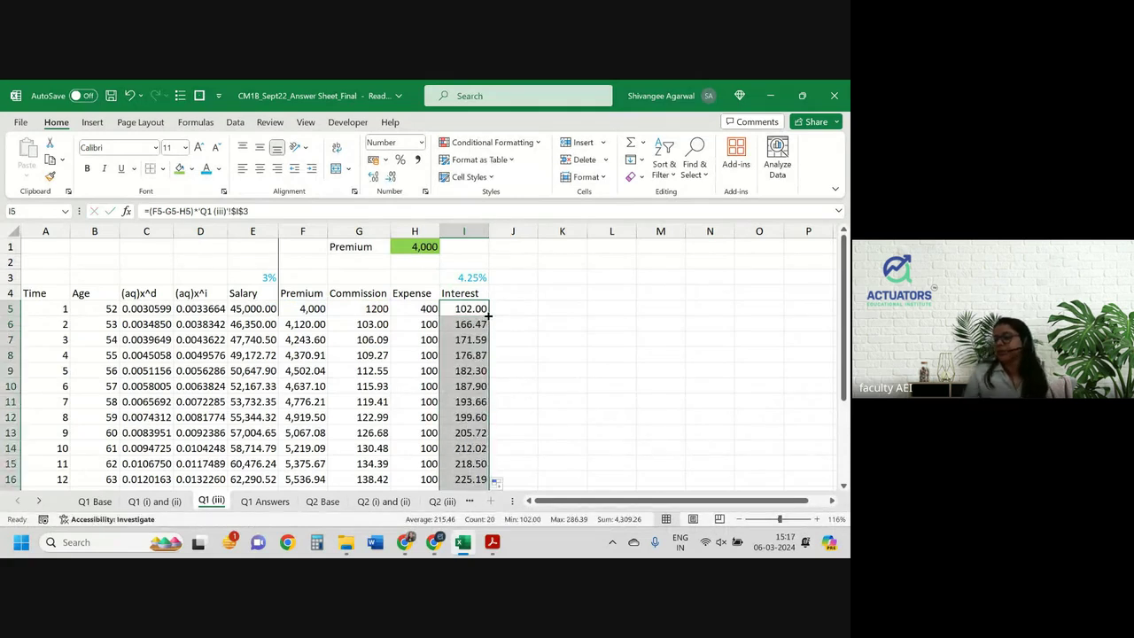
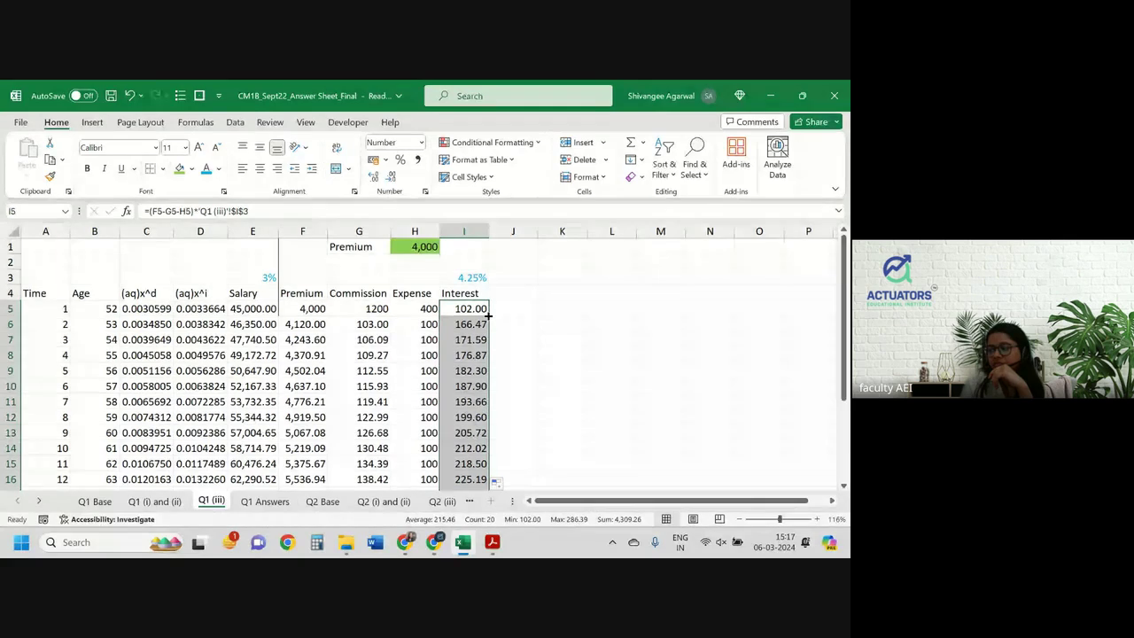
pyautogui.click(518, 295)
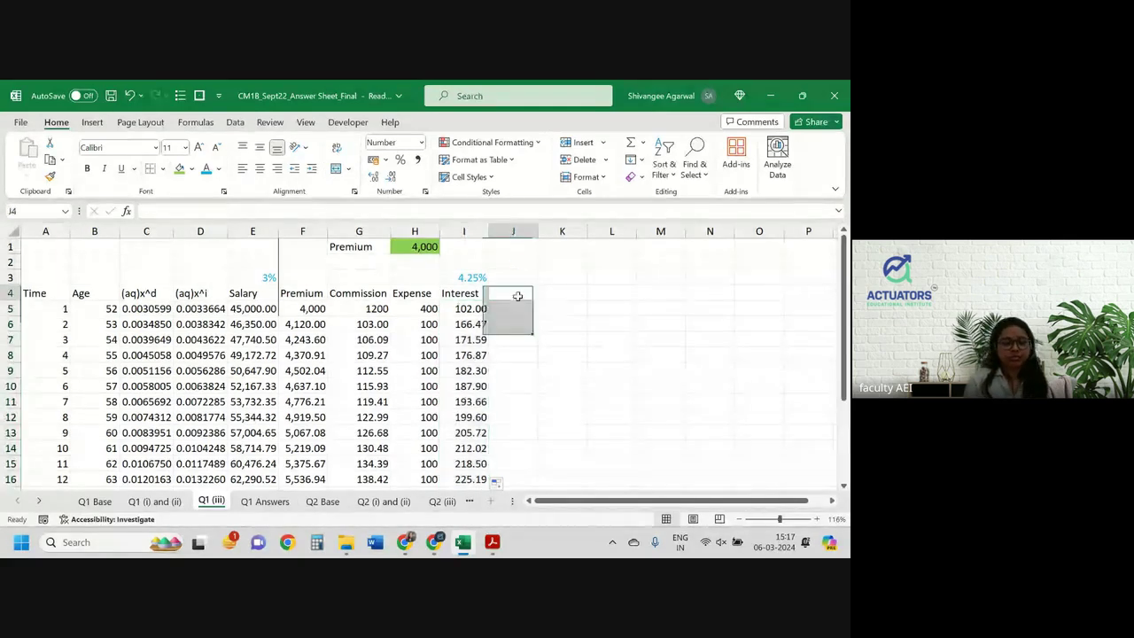
# Step: Enter the header "Exp Death Cost" in J4 and turn on text wrapping for row 4
pyautogui.write('E')
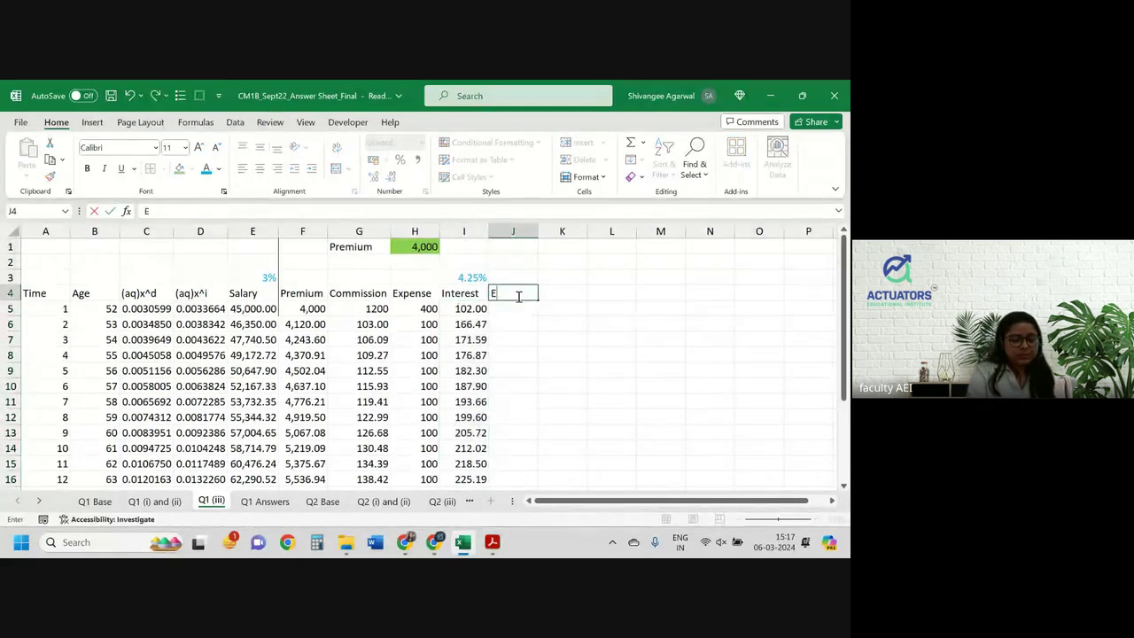
pyautogui.write('xp Death Cost')
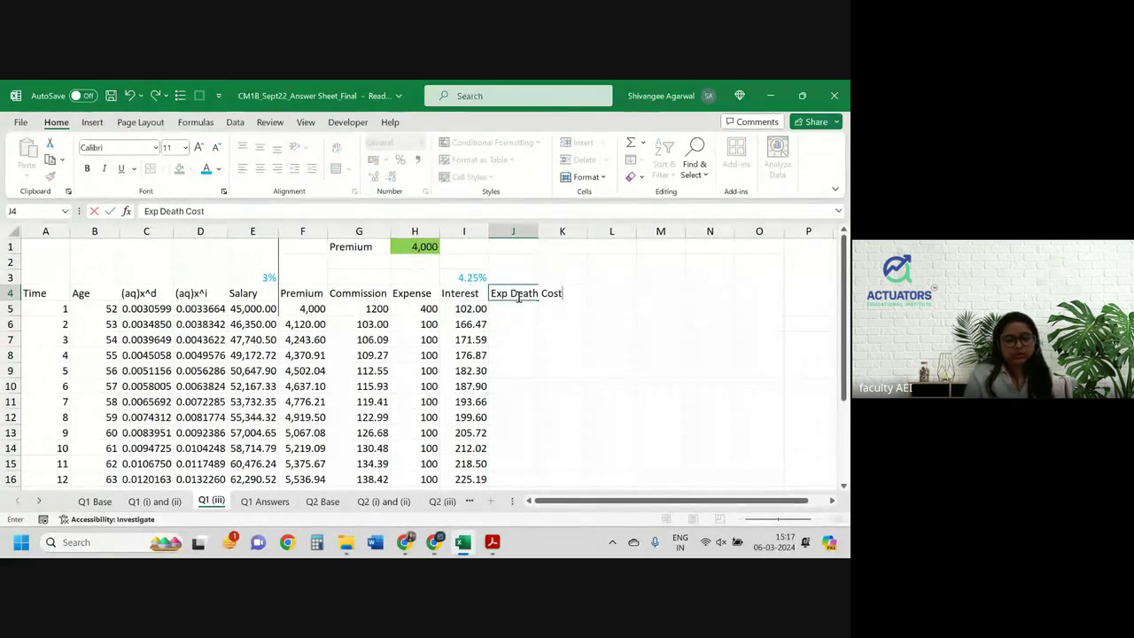
pyautogui.press('Tab')
pyautogui.moveTo(5, 300); pyautogui.dragTo(4, 299)
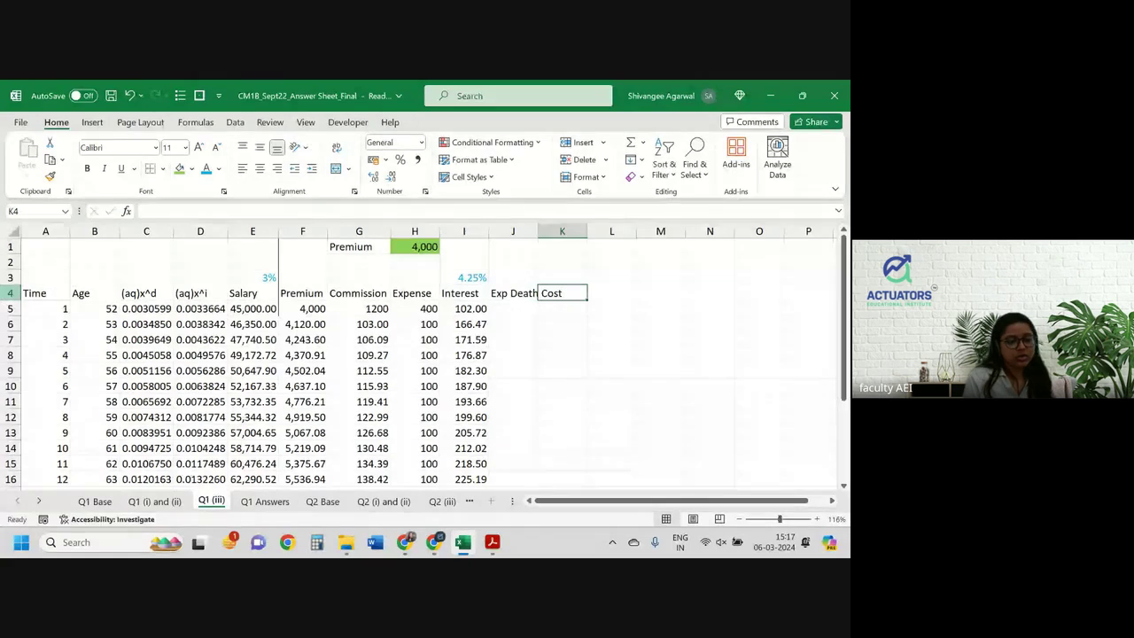
pyautogui.click(11, 293)
pyautogui.click(337, 149)
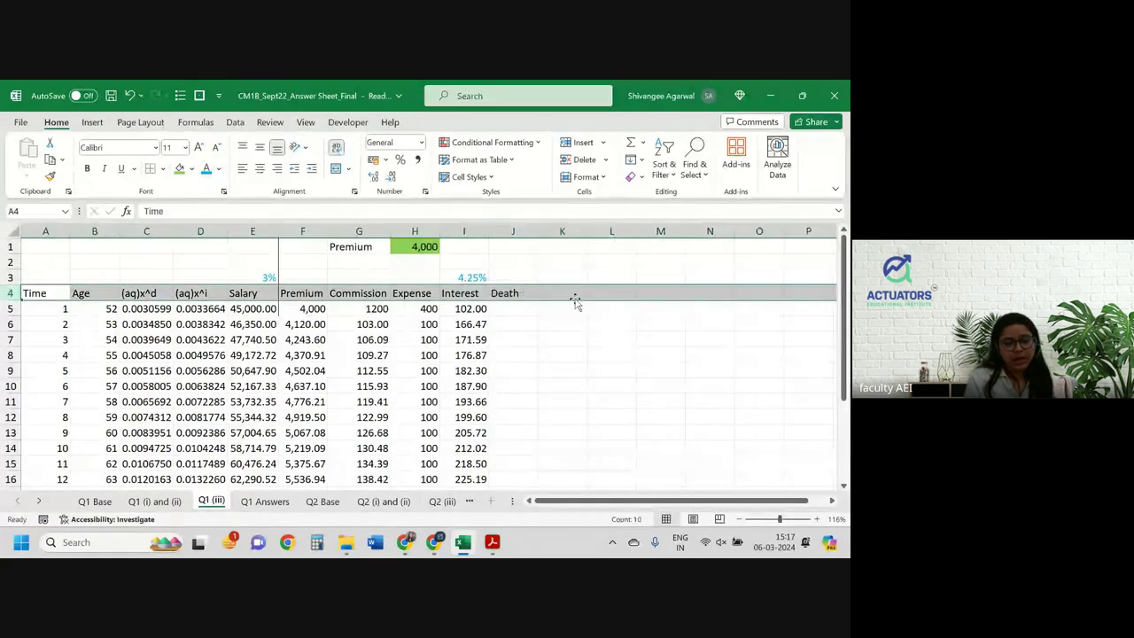
# Step: Make header row 4 taller and widen column J so the wrapped "Exp Death Cost" header fits on two lines
pyautogui.press('Down')
pyautogui.press('Down')
pyautogui.press('Down')
pyautogui.press('Right')
pyautogui.press('Right')
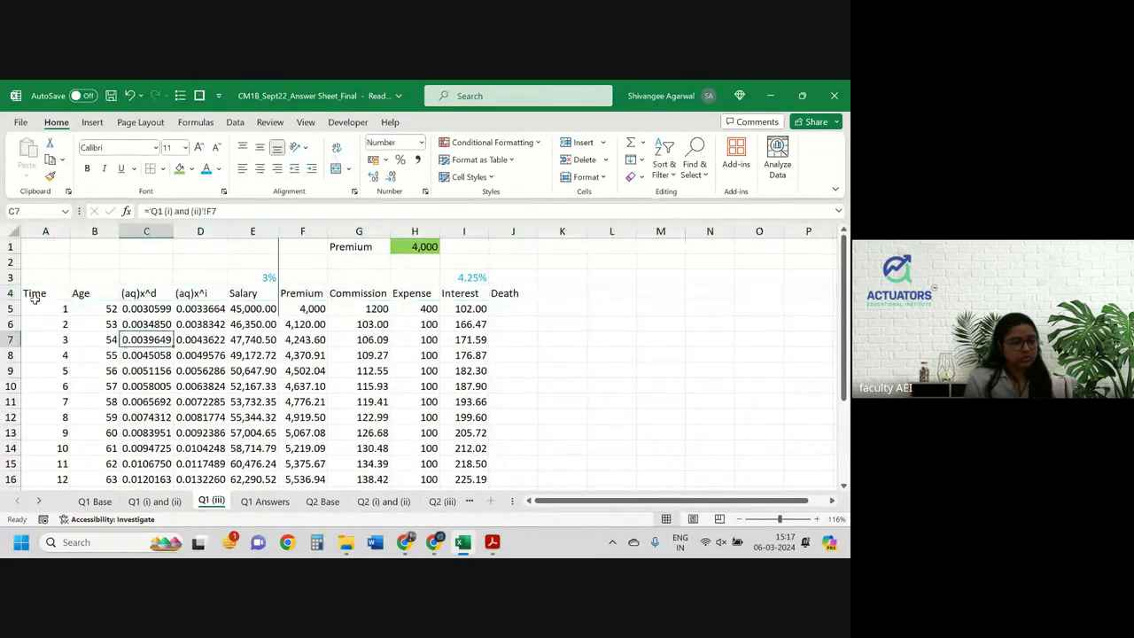
pyautogui.moveTo(12, 300); pyautogui.dragTo(15, 311)
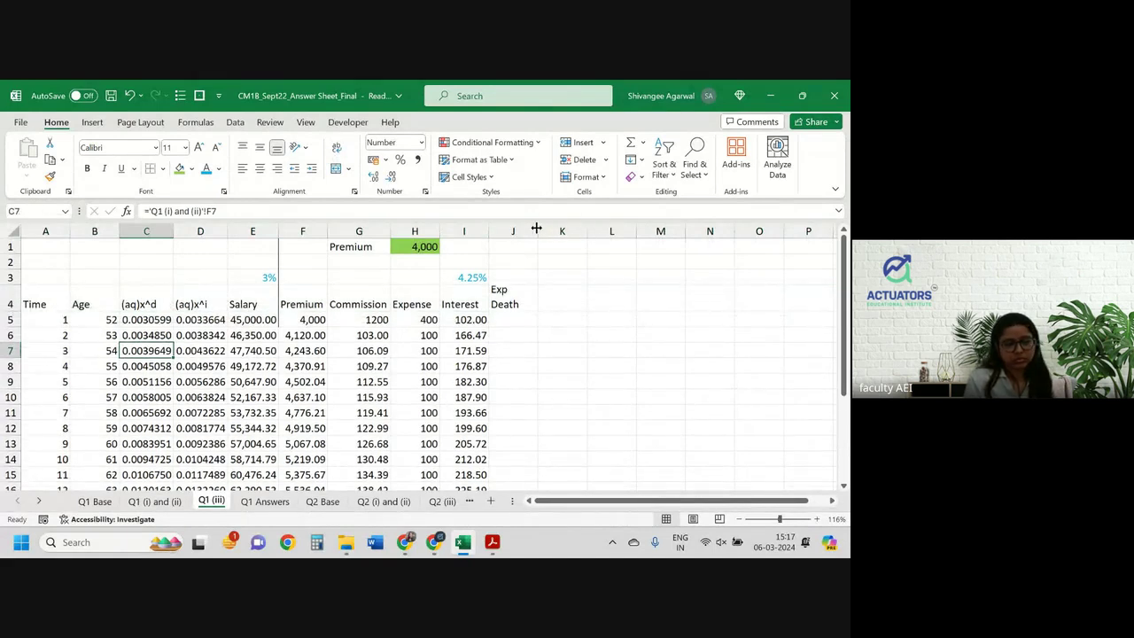
pyautogui.moveTo(536, 227); pyautogui.dragTo(549, 227)
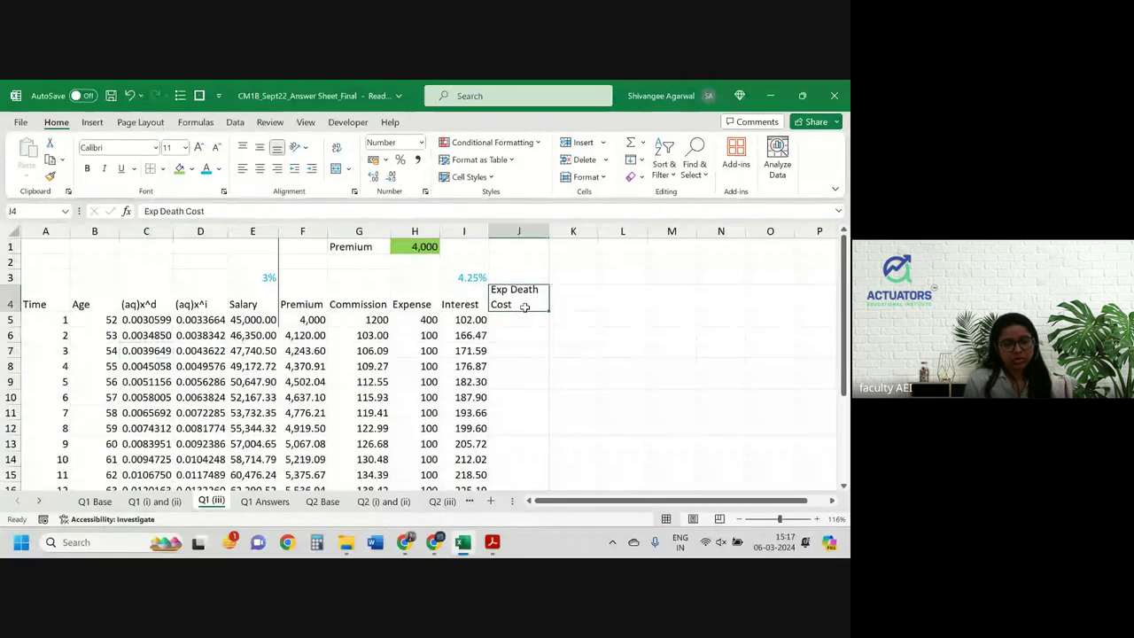
# Step: Enter the header "exp Ill-health cost" in K4, widen column K and make row 4 slightly taller
pyautogui.click(583, 298)
pyautogui.write('exp')
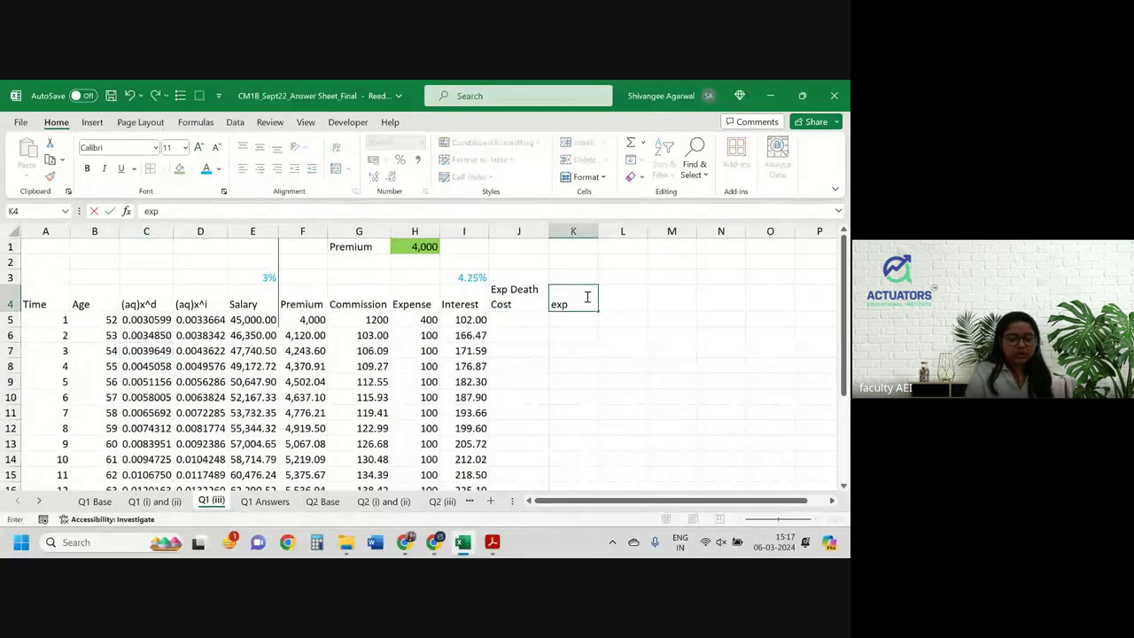
pyautogui.write(' Ill-h')
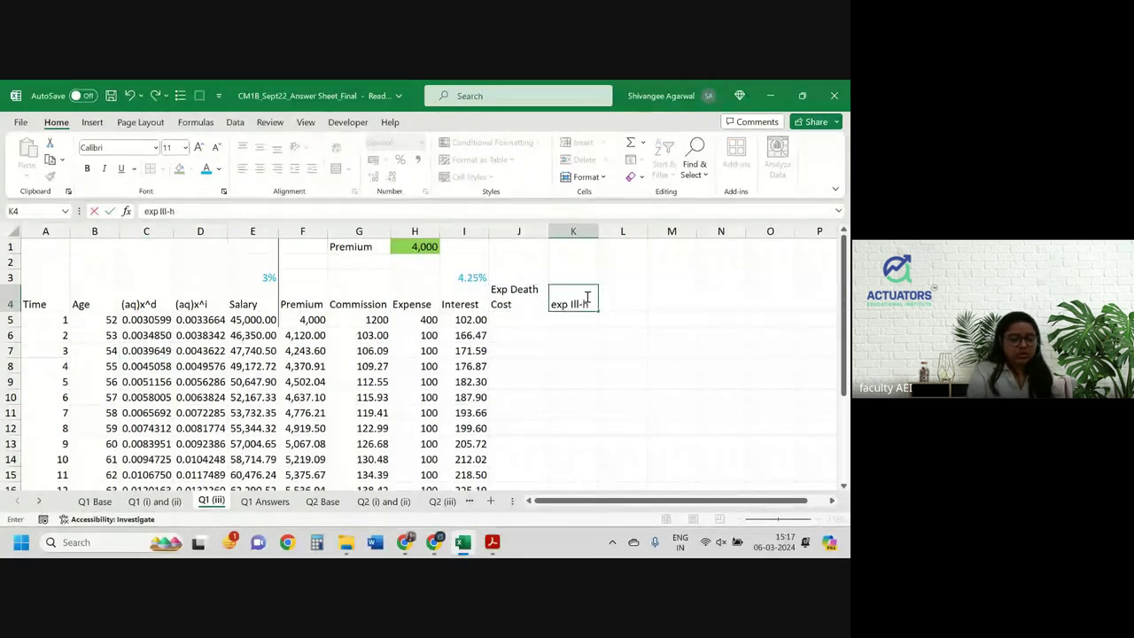
pyautogui.write('ealth cost')
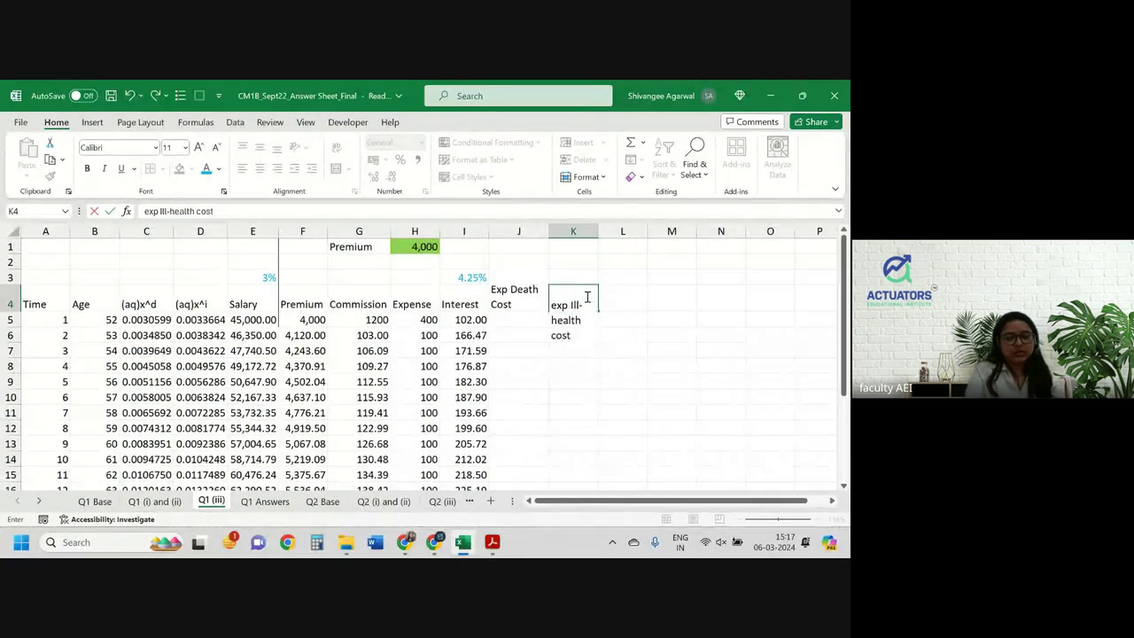
pyautogui.press('Return')
pyautogui.moveTo(595, 229); pyautogui.dragTo(614, 229)
pyautogui.click(584, 294)
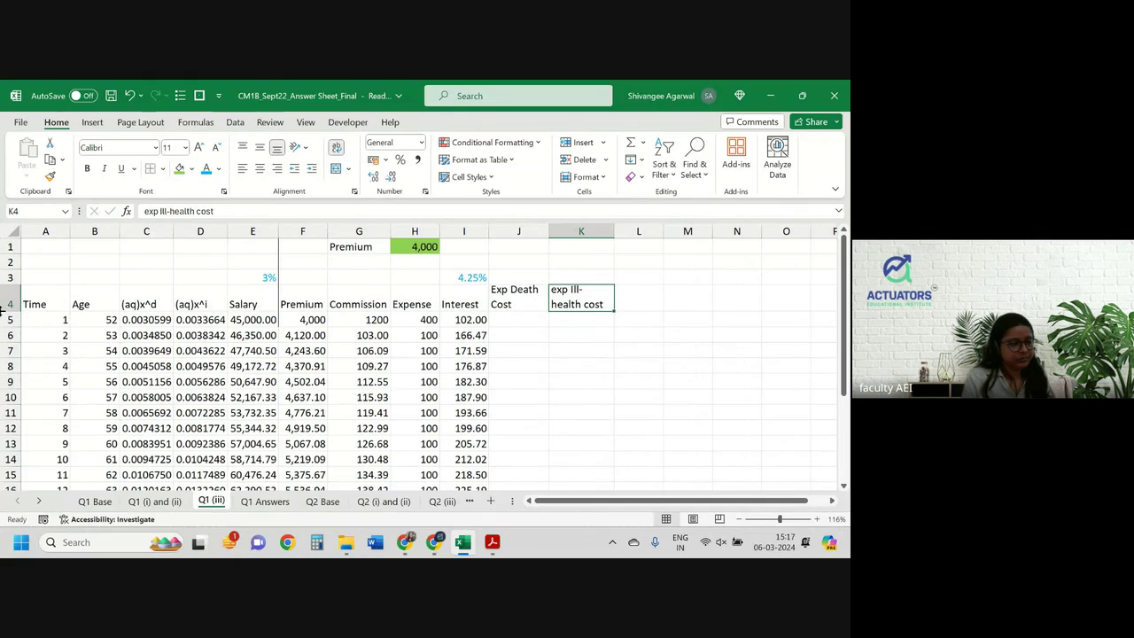
pyautogui.moveTo(10, 311); pyautogui.dragTo(10, 319)
# Step: Check the death benefit terms in the policy details on the Q1 Base sheet, and return to Q1 (iii)
pyautogui.click(511, 327)
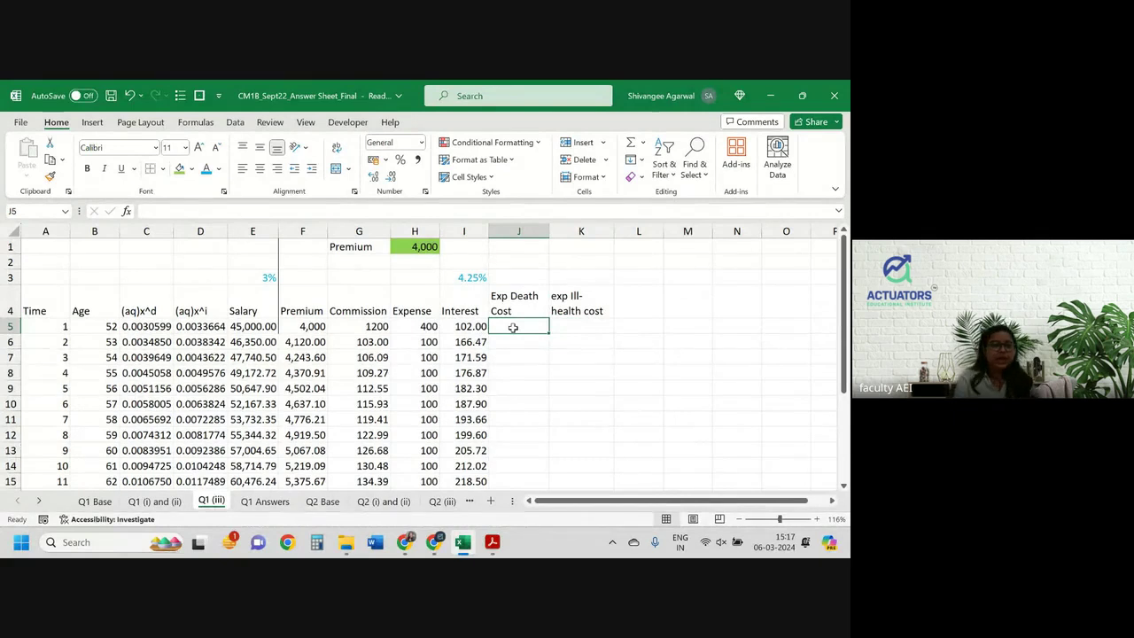
pyautogui.click(513, 292)
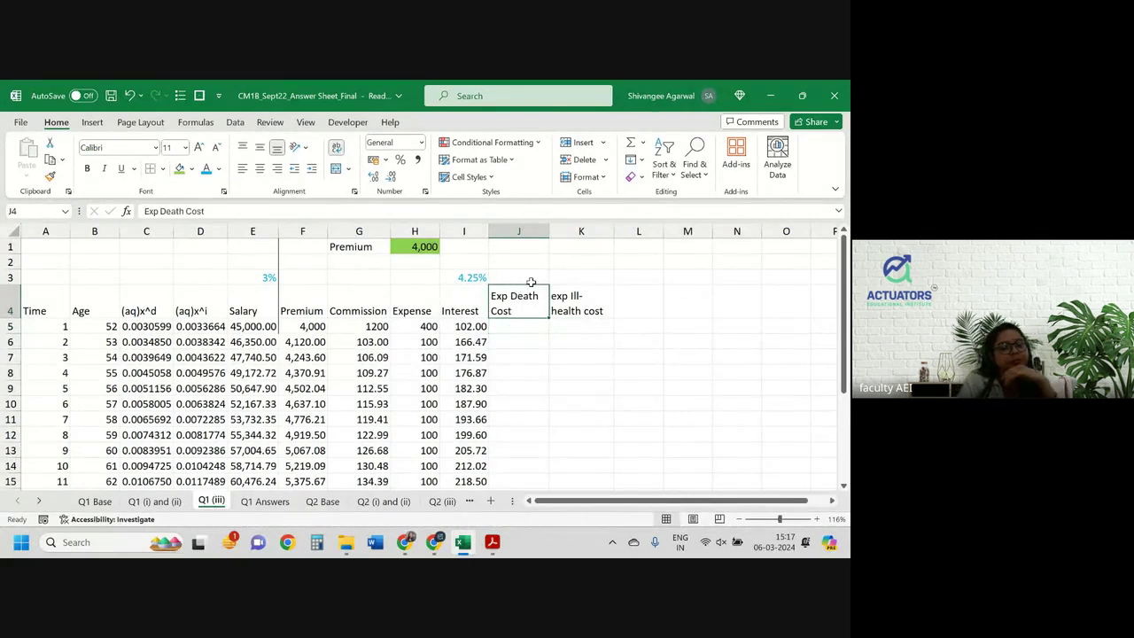
pyautogui.click(531, 279)
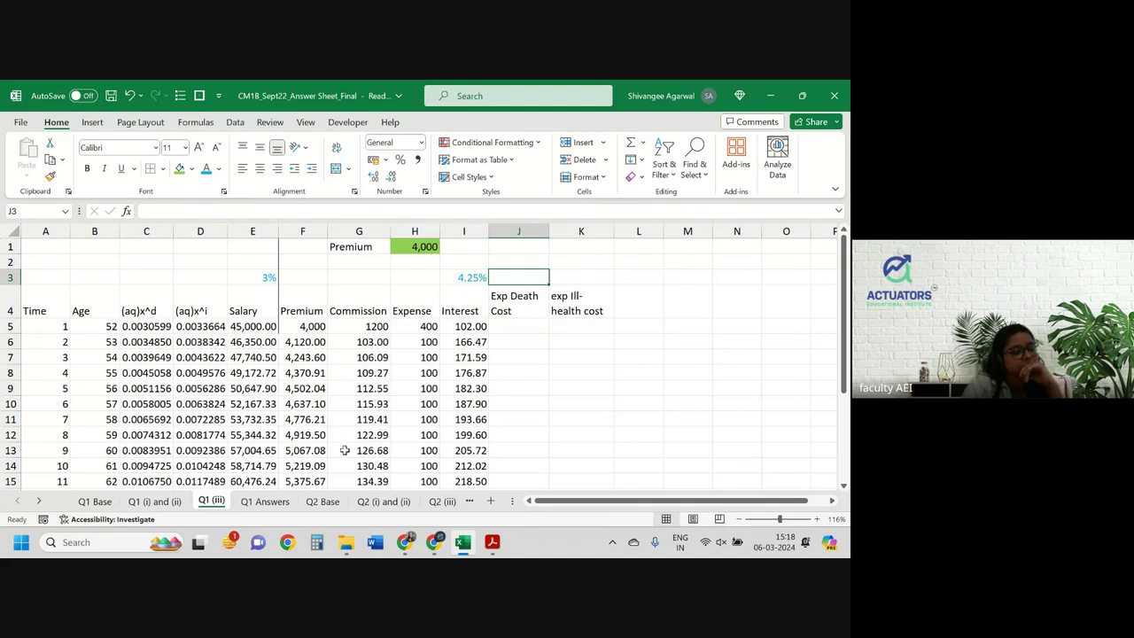
pyautogui.click(95, 502)
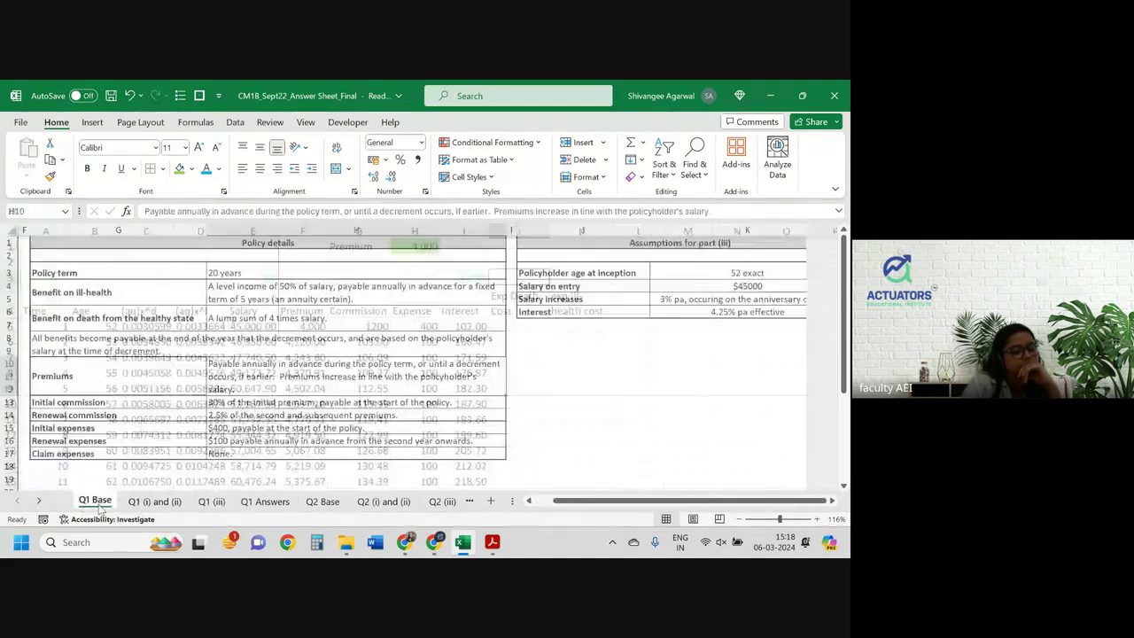
pyautogui.hscroll(-1, 301, 390)
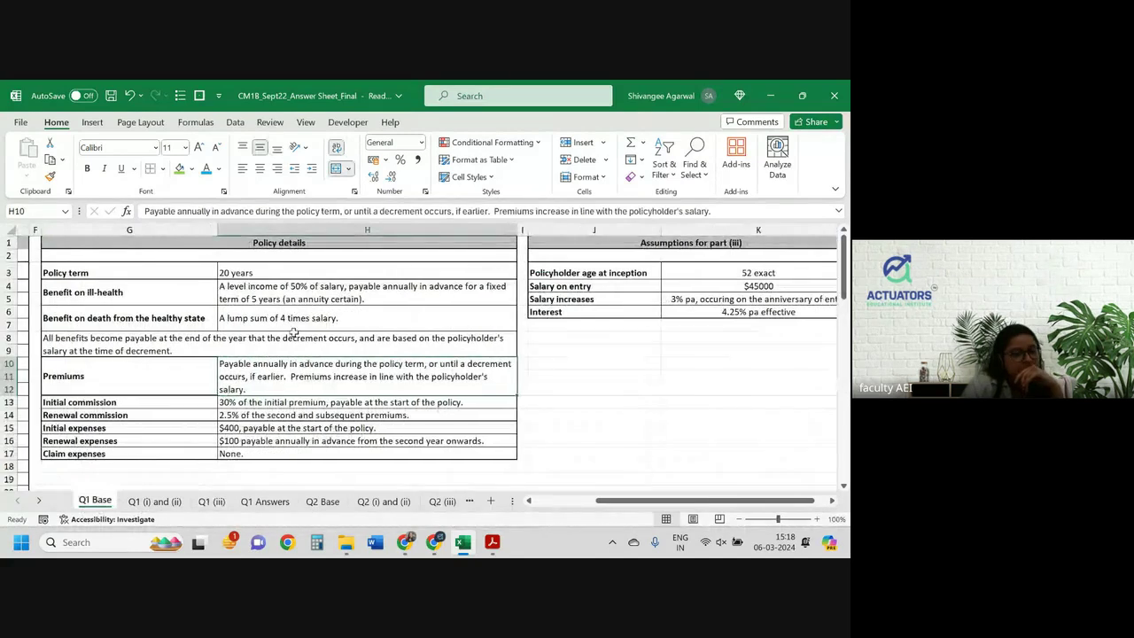
pyautogui.click(223, 502)
# Step: Enter the formula =4*E5*C5 in J5 for the first expected death cost
pyautogui.press('Down')
pyautogui.press('Down')
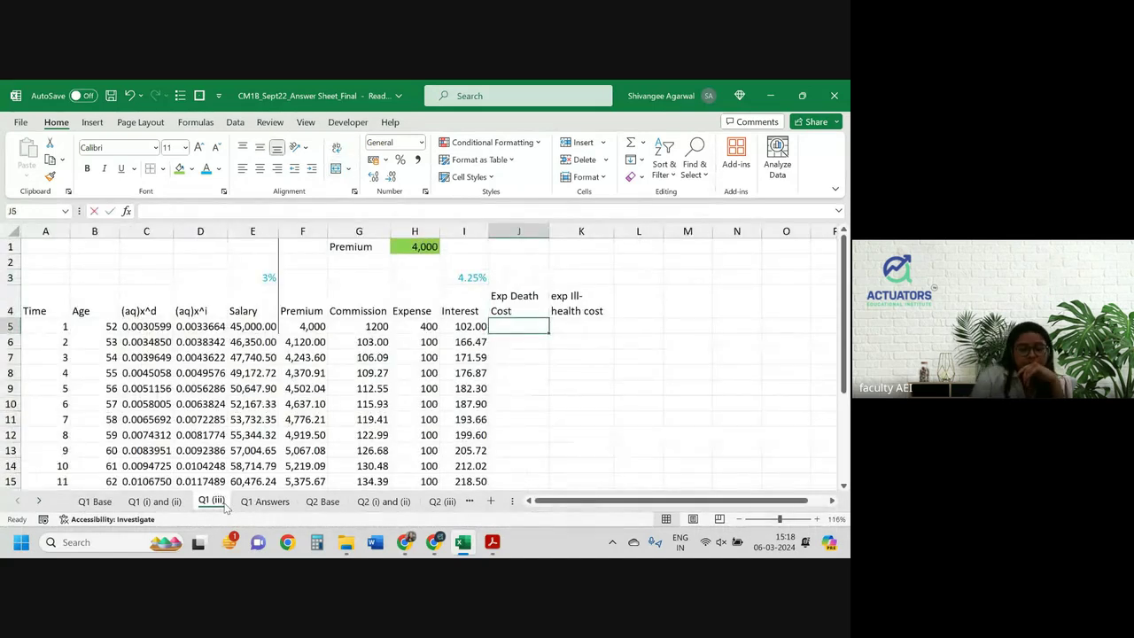
pyautogui.write('=4*')
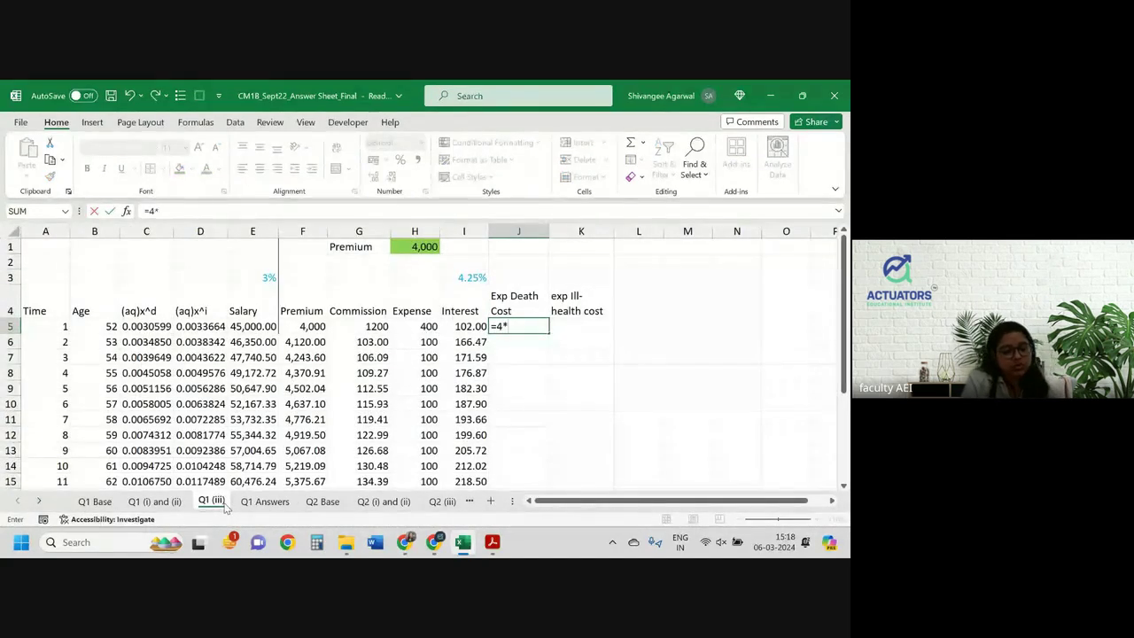
pyautogui.press('Left')
pyautogui.press('Left')
pyautogui.press('Left')
pyautogui.press('Left')
pyautogui.press('Left')
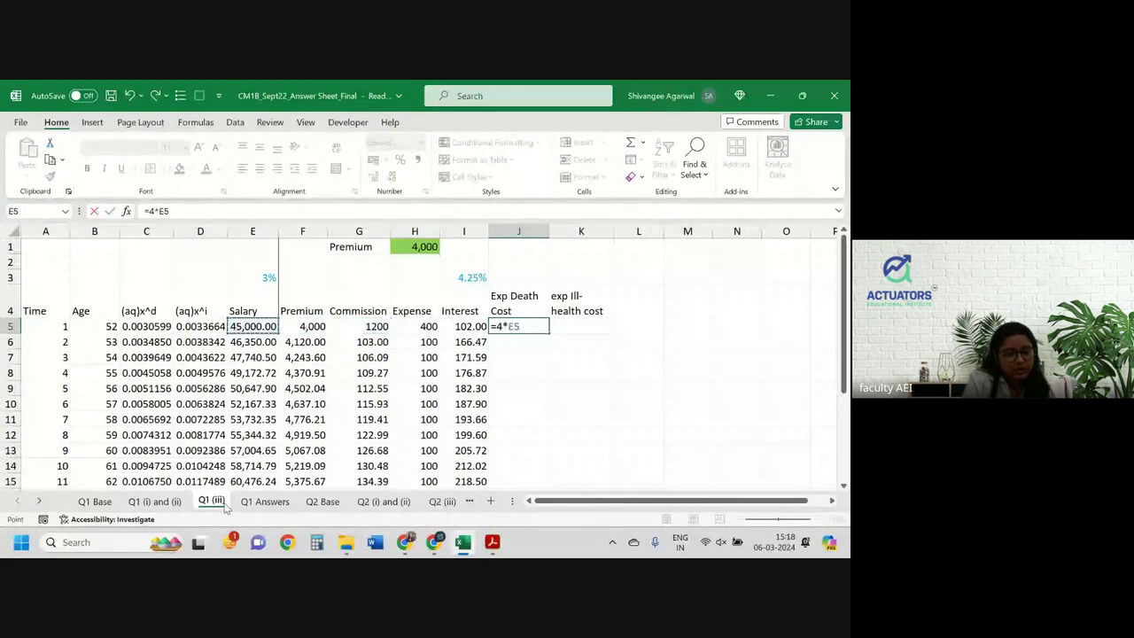
pyautogui.write('*')
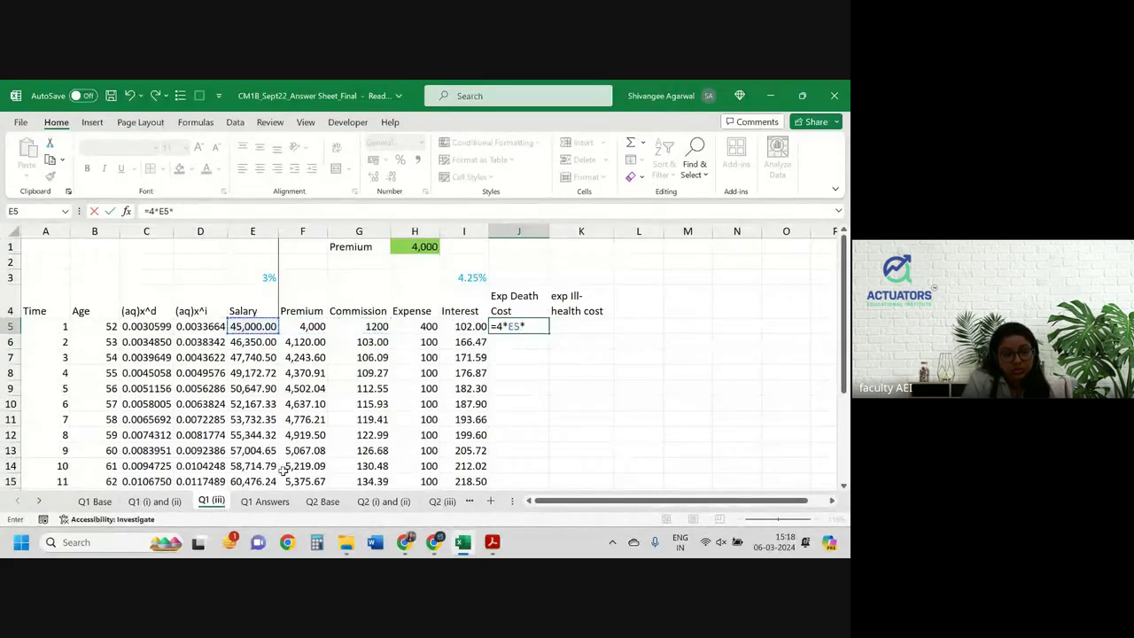
pyautogui.click(141, 328)
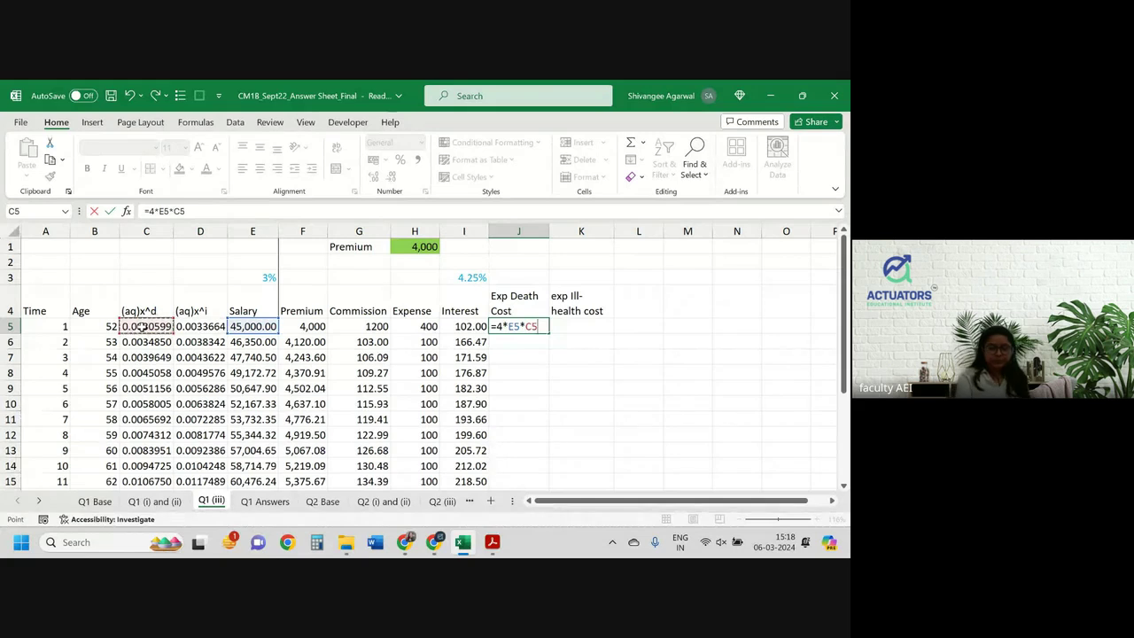
pyautogui.press('Return')
# Step: Copy the number format of F6 to J5 and fill the death cost formula down the Exp Death Cost column
pyautogui.click(296, 341)
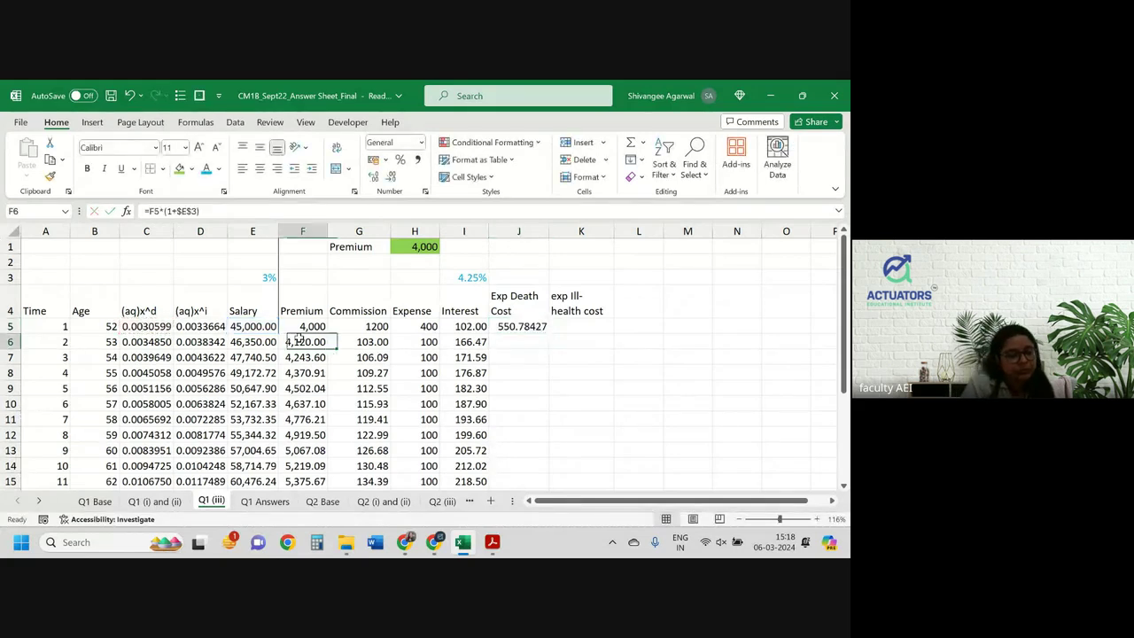
pyautogui.click(50, 176)
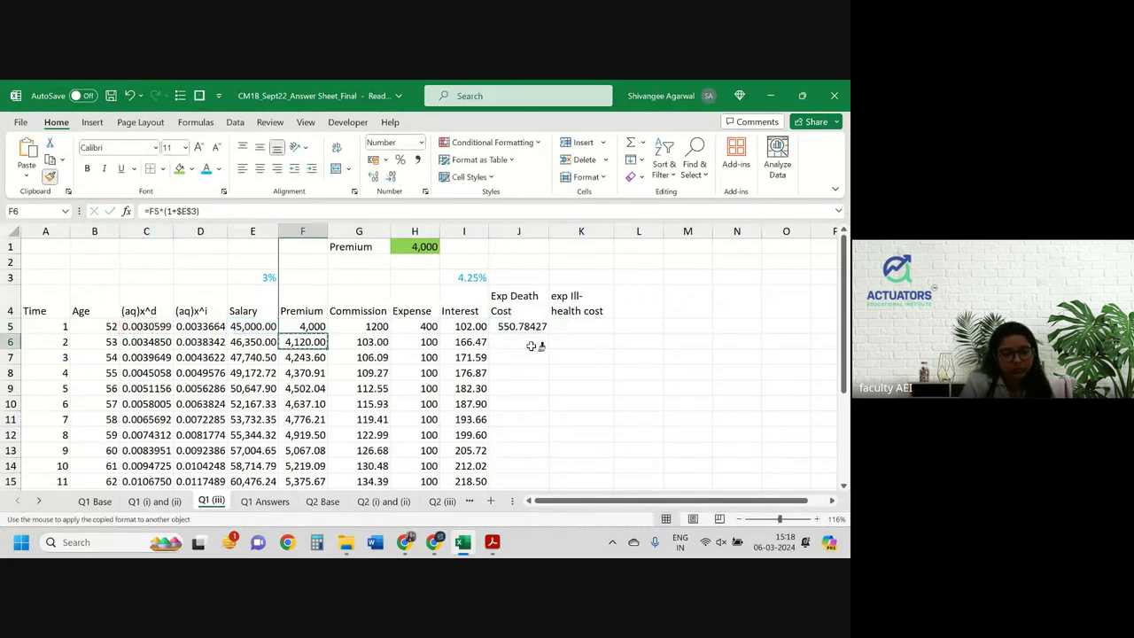
pyautogui.moveTo(518, 326)
pyautogui.mouseDown()
pyautogui.moveTo(625, 321)
pyautogui.moveTo(546, 324)
pyautogui.mouseUp()
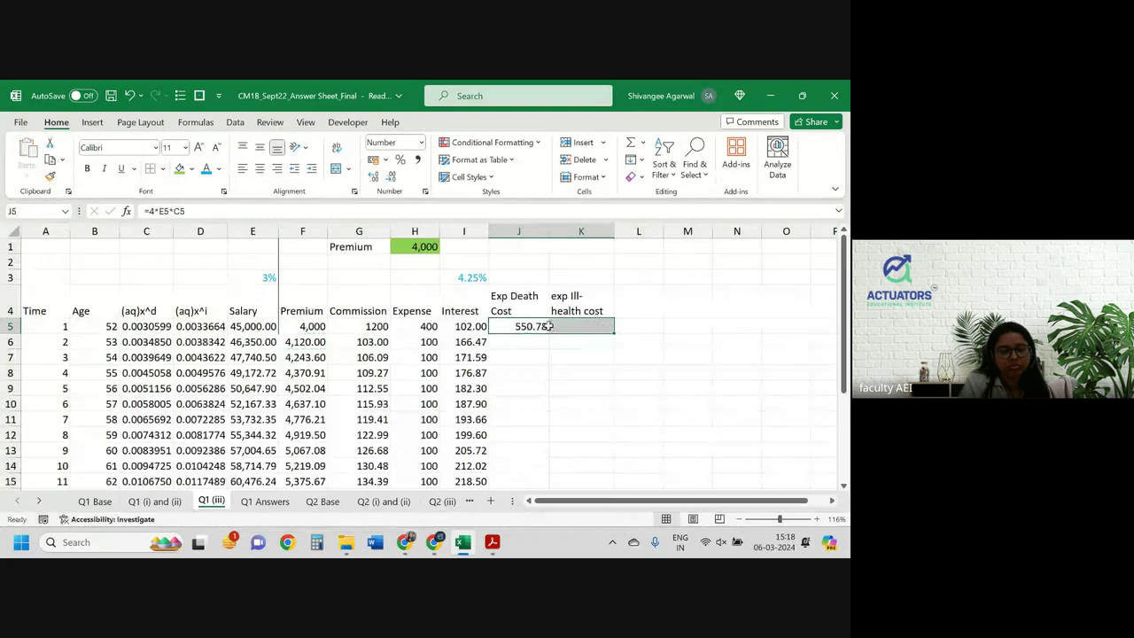
pyautogui.doubleClick(550, 330)
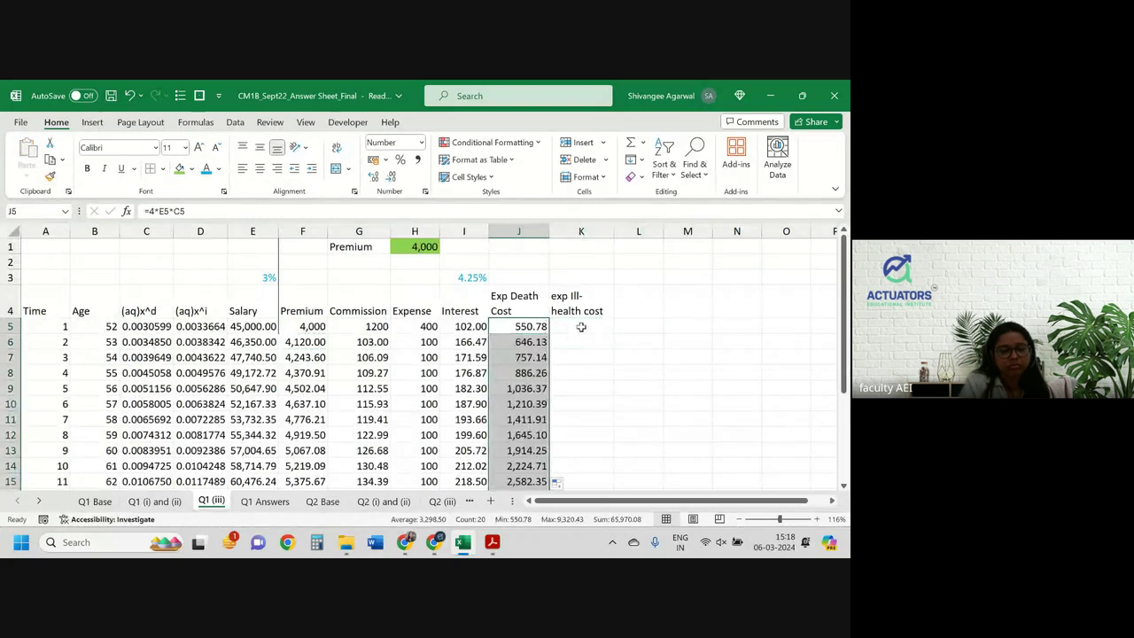
pyautogui.click(581, 327)
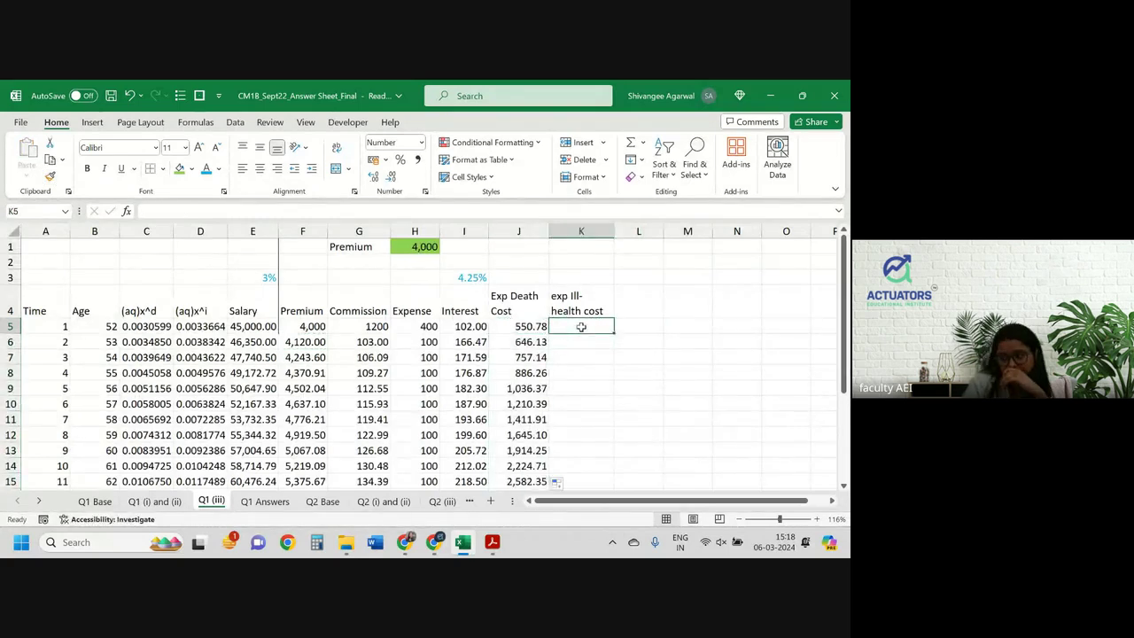
pyautogui.write('=')
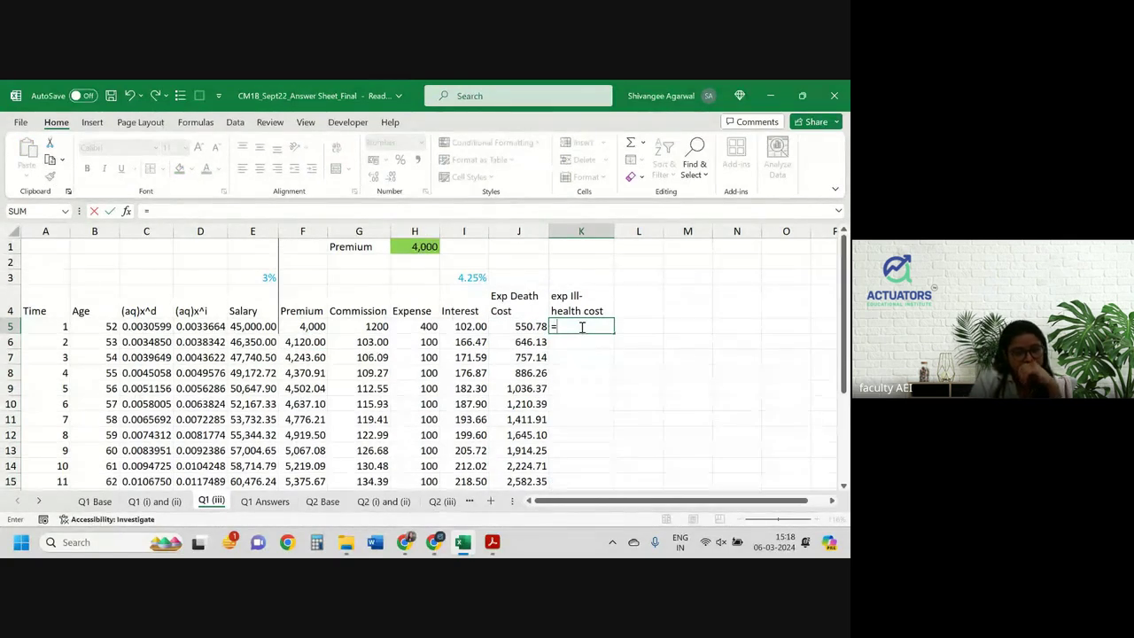
pyautogui.write('50%')
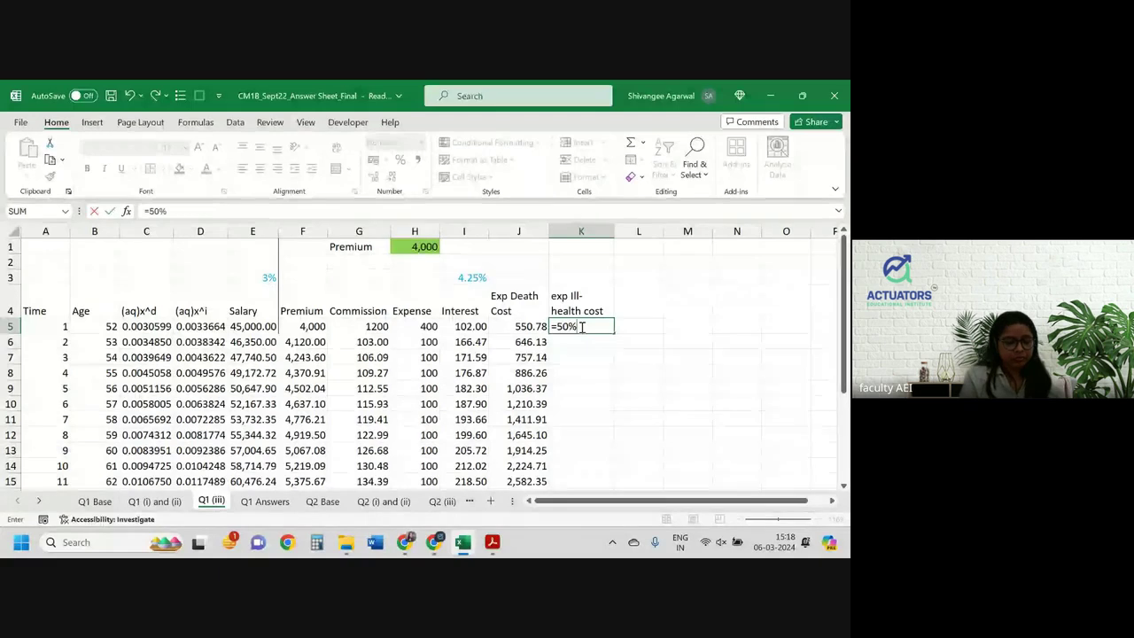
pyautogui.write('*')
pyautogui.press('Left')
pyautogui.press('Left')
pyautogui.press('Left')
pyautogui.press('Left')
pyautogui.press('Left')
pyautogui.press('Left')
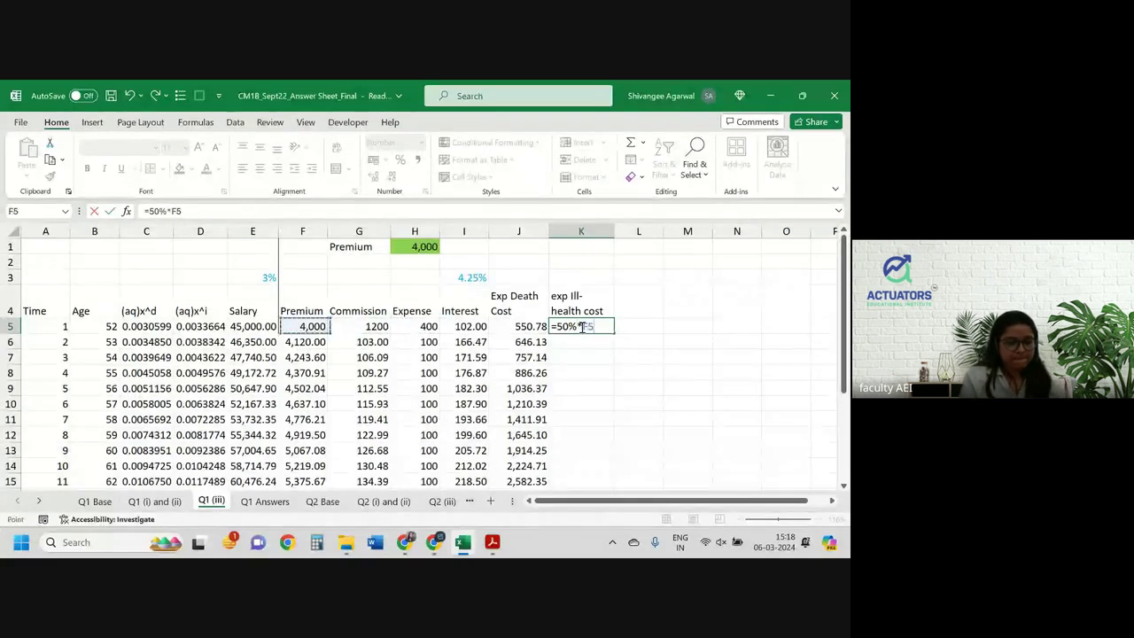
pyautogui.write('*')
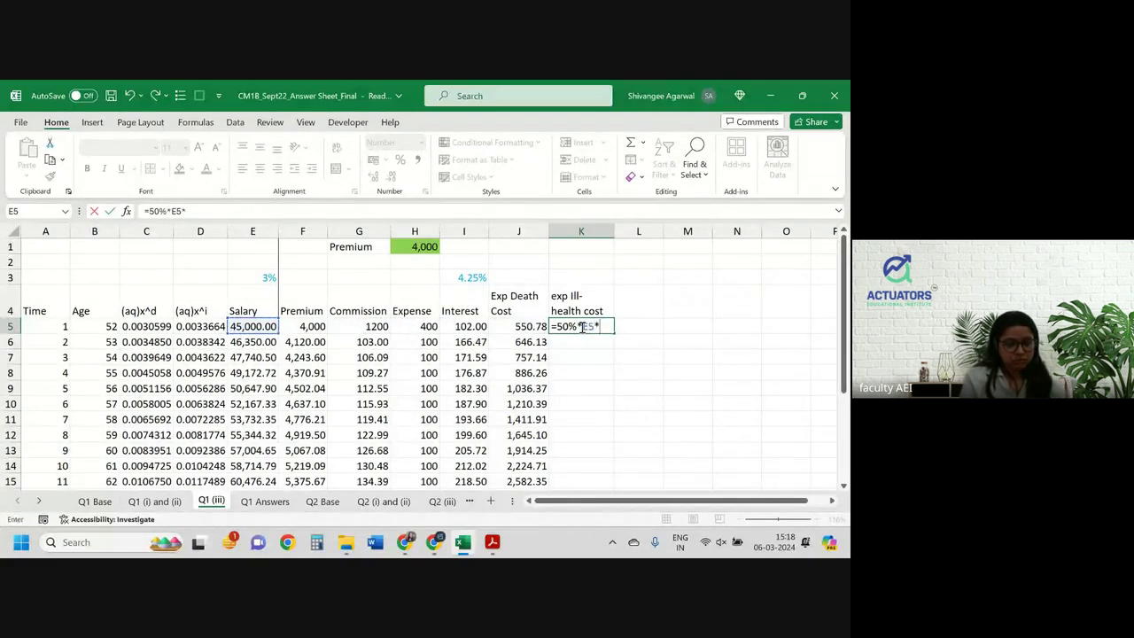
pyautogui.click(201, 326)
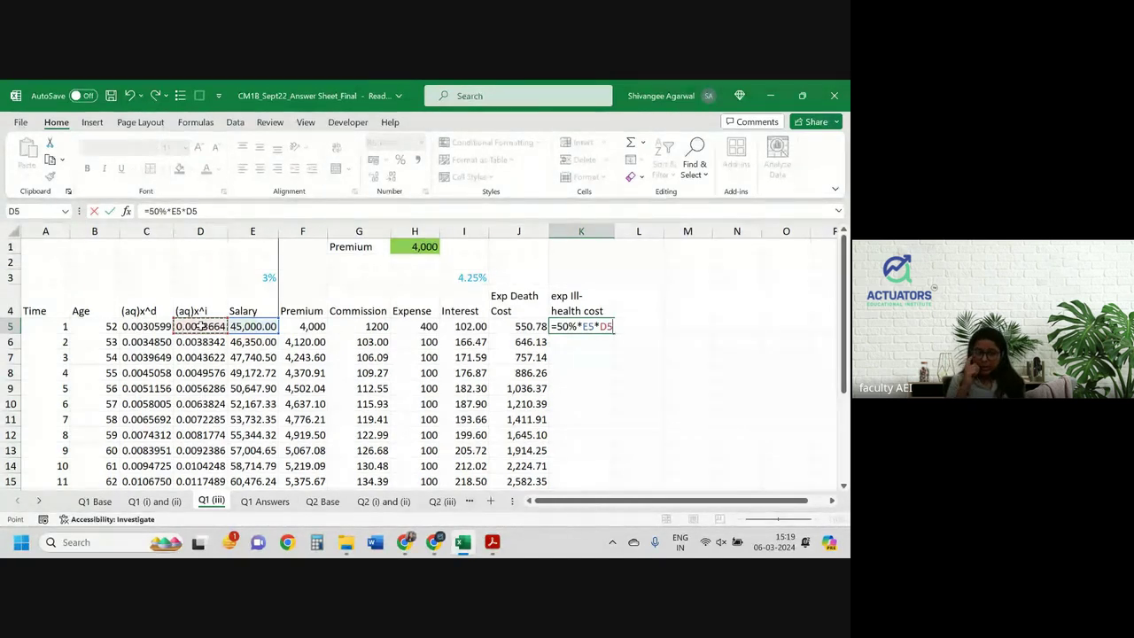
pyautogui.press('Escape')
pyautogui.press('Down')
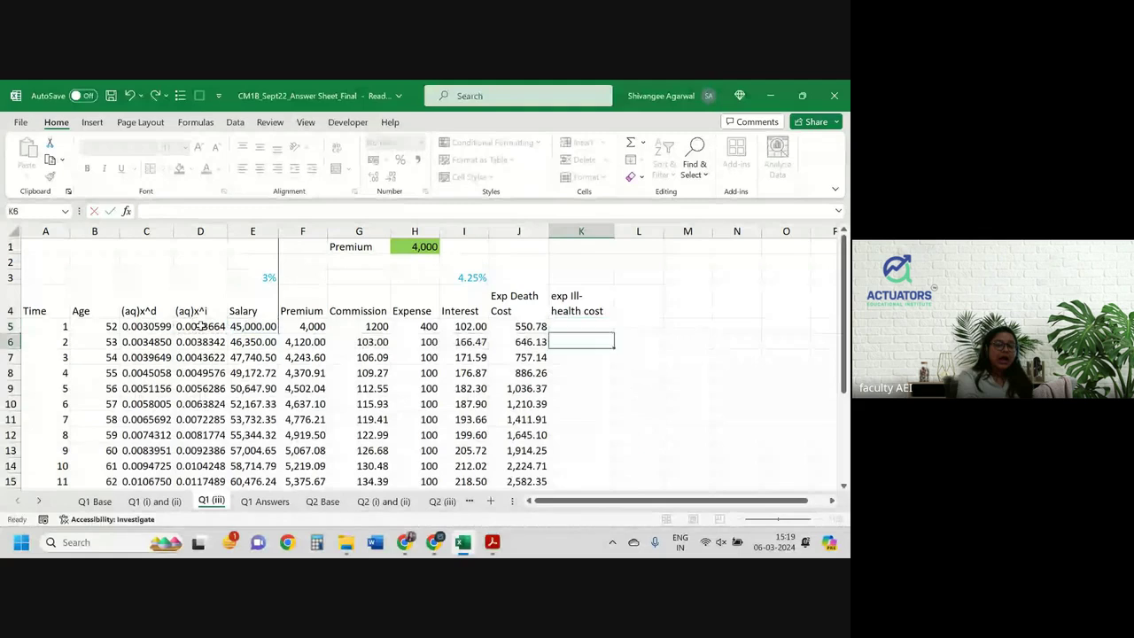
# Step: Look at the exam question in the PDF, and return to the workbook to review the policy details on Q1 Base
pyautogui.hotkey('alt', 'Tab')
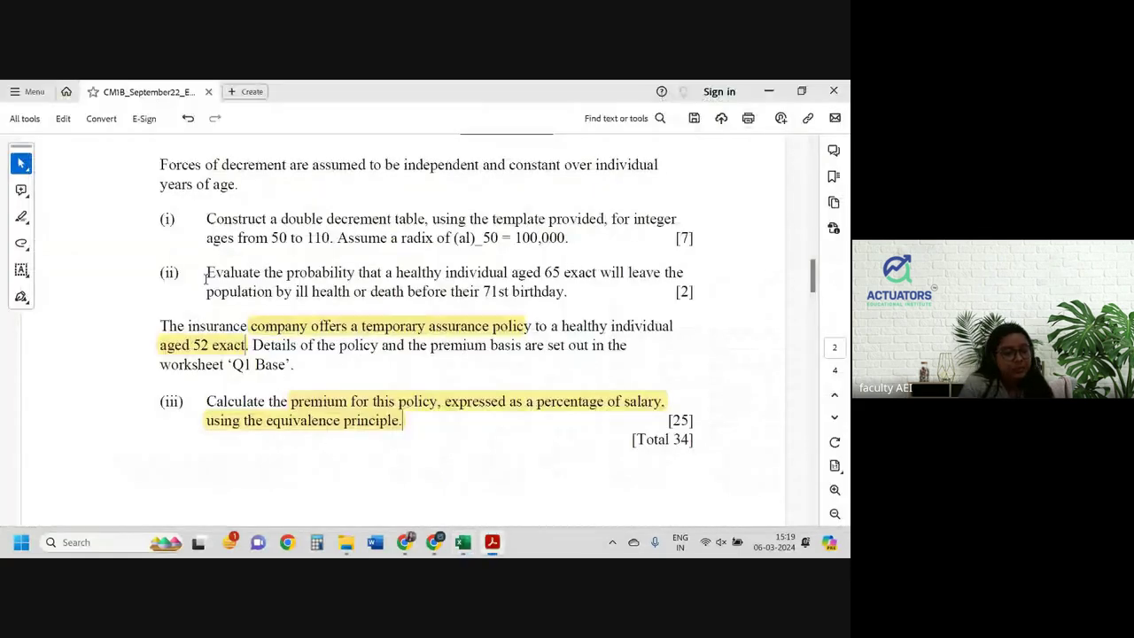
pyautogui.hotkey('alt', 'Tab')
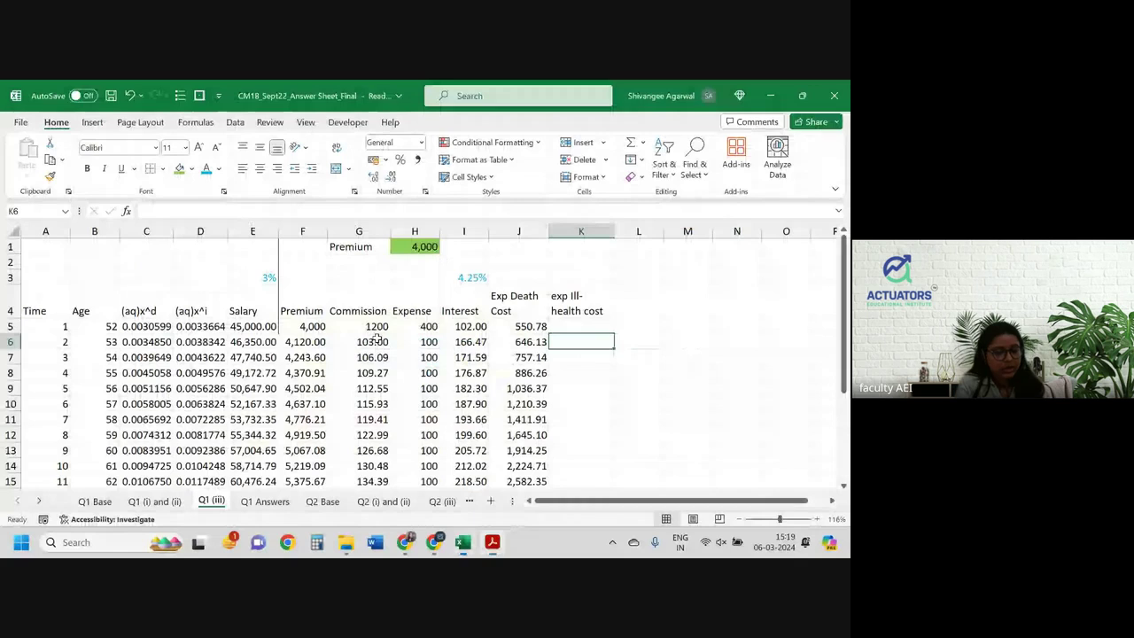
pyautogui.click(104, 499)
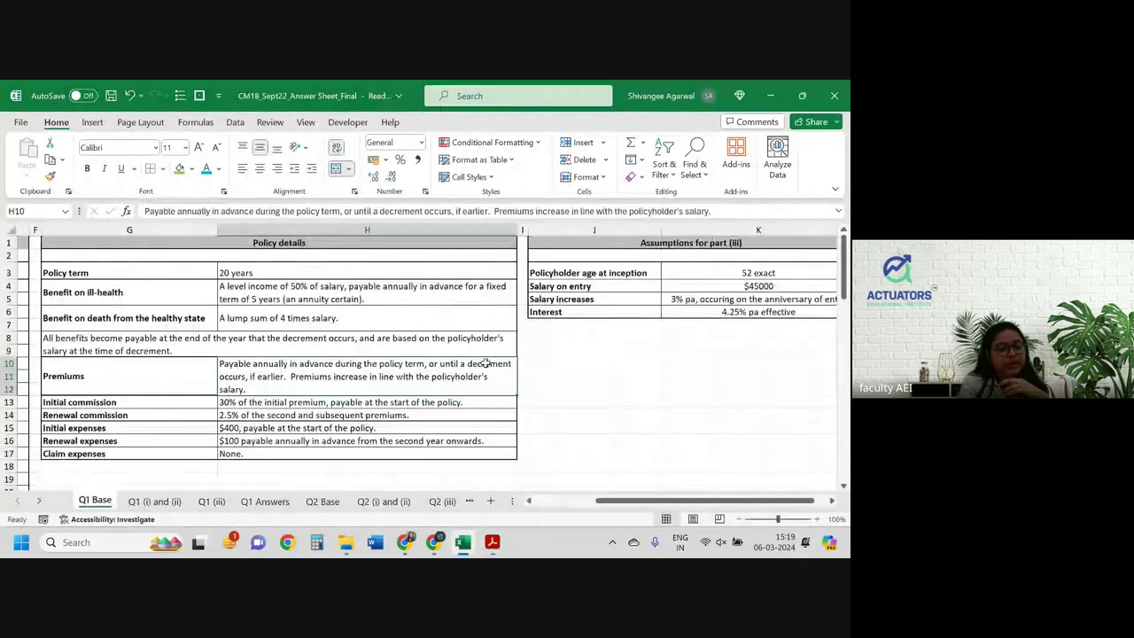
# Step: Review the ill-health benefit terms on Q1 Base, and label cell J3 on Q1 (iii) as Annuity
pyautogui.click(330, 300)
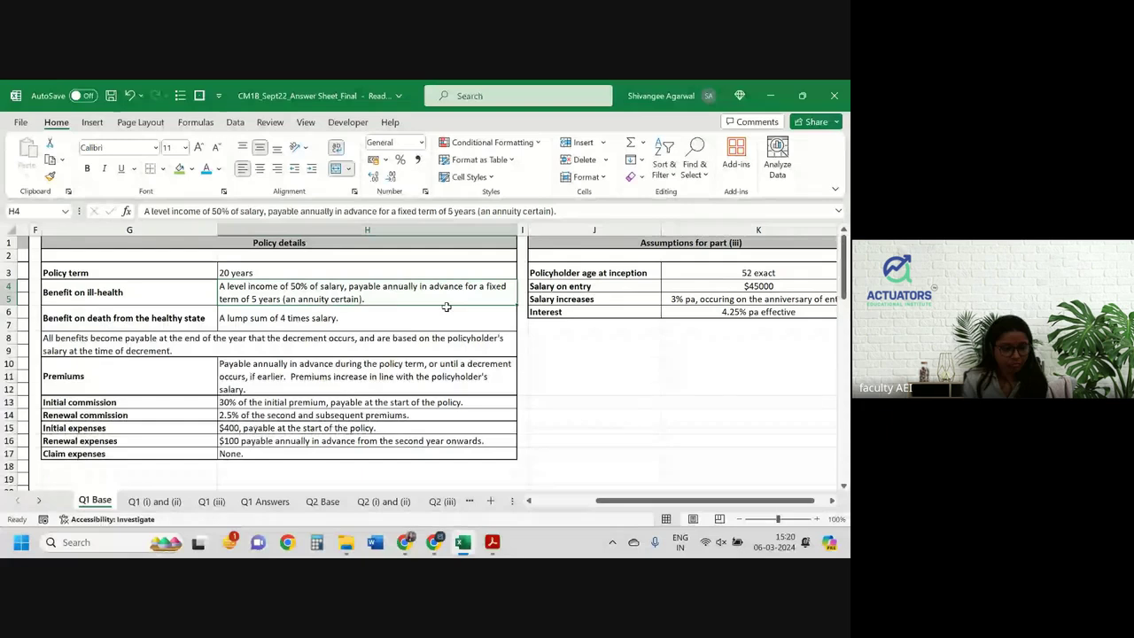
pyautogui.click(217, 501)
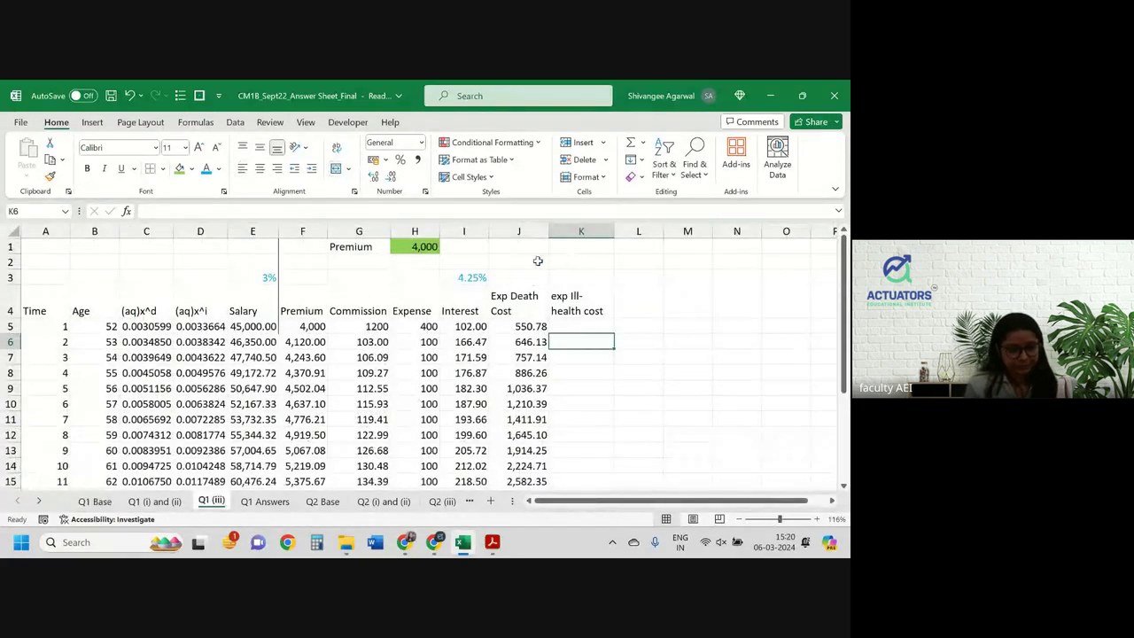
pyautogui.click(513, 275)
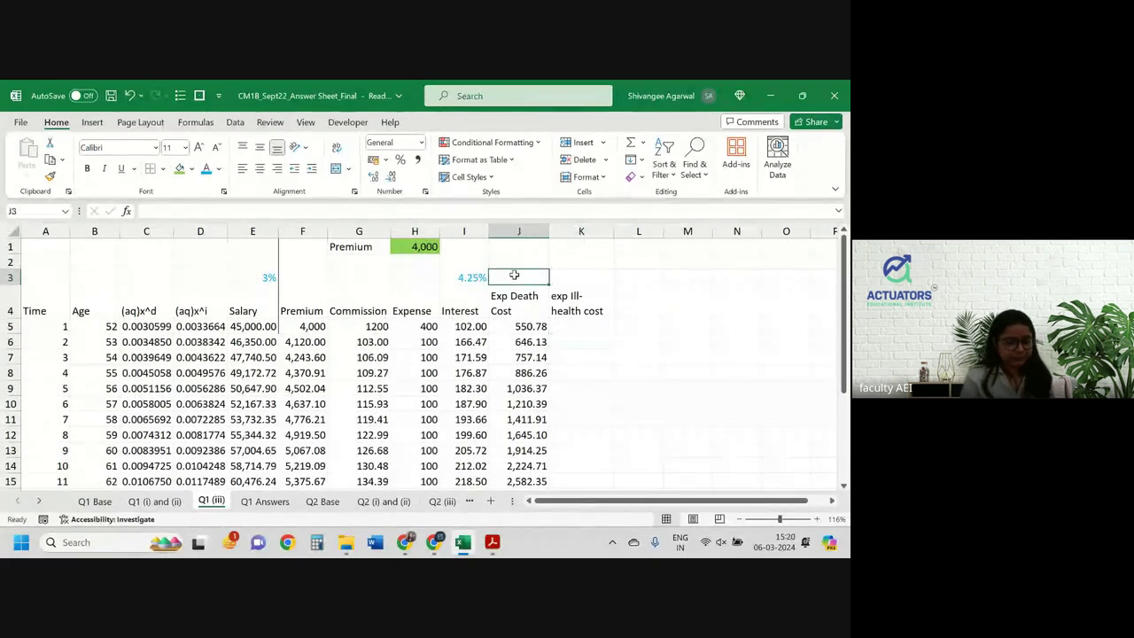
pyautogui.write('Annuity')
pyautogui.press('Tab')
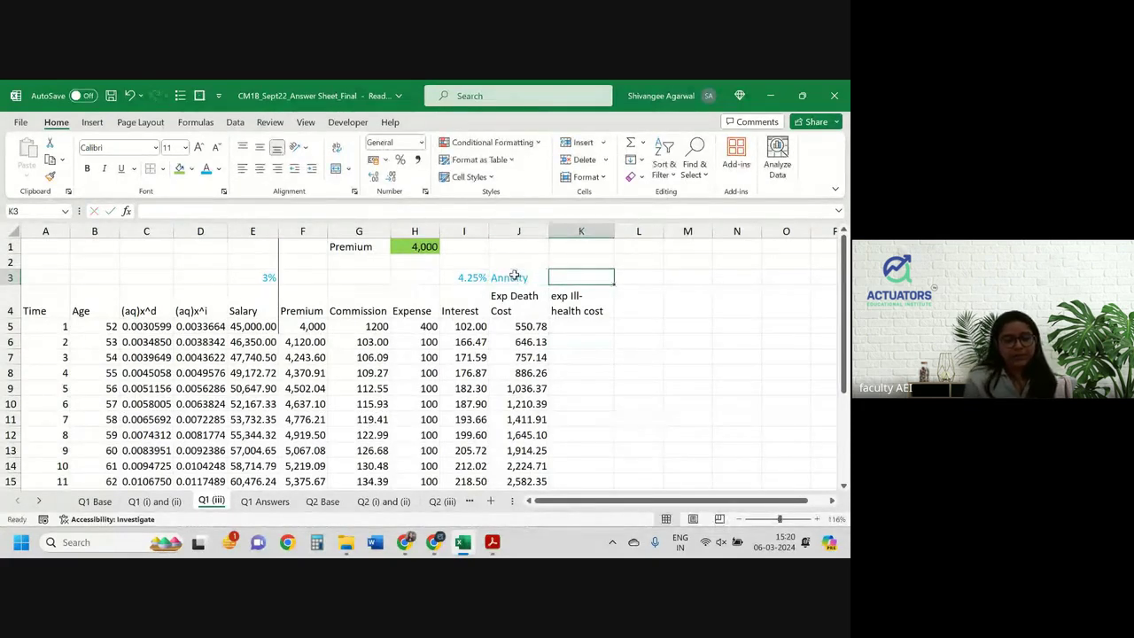
# Step: Begin the annuity factor formula in K3 with the numerator =(1-(1+I3)^-5), referencing the interest rate
pyautogui.write('=(1')
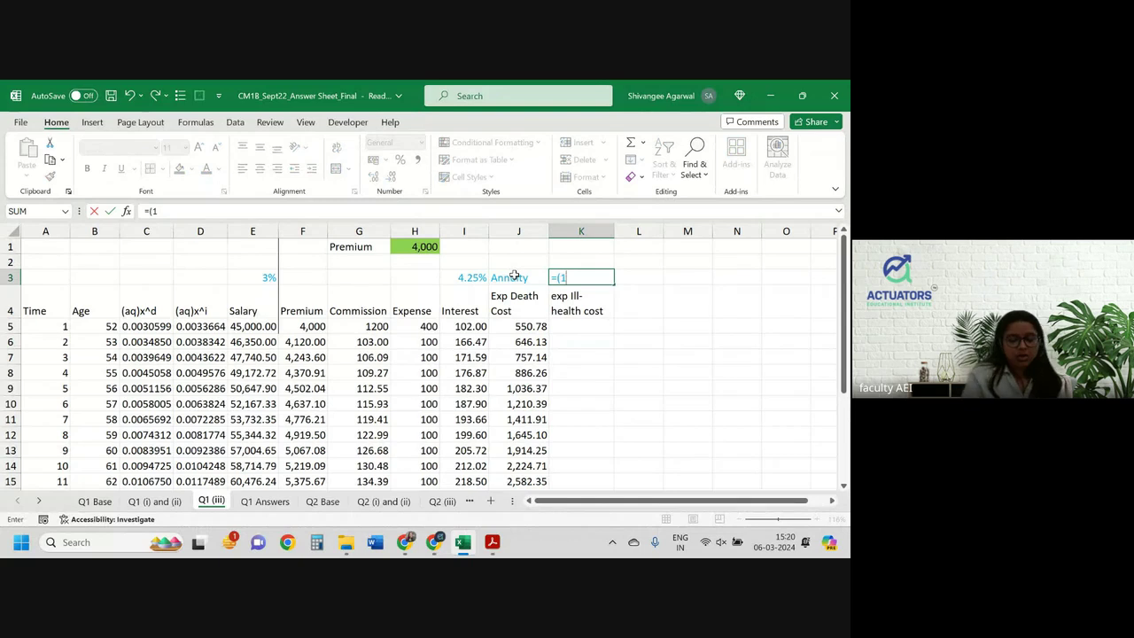
pyautogui.write('+')
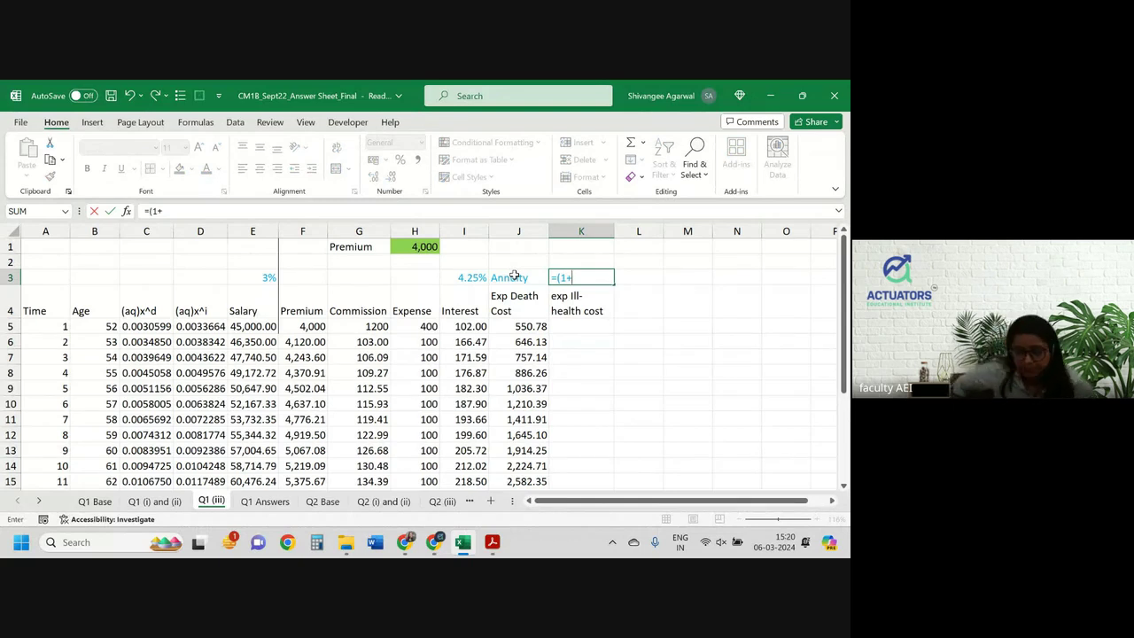
pyautogui.press('BackSpace')
pyautogui.write('-')
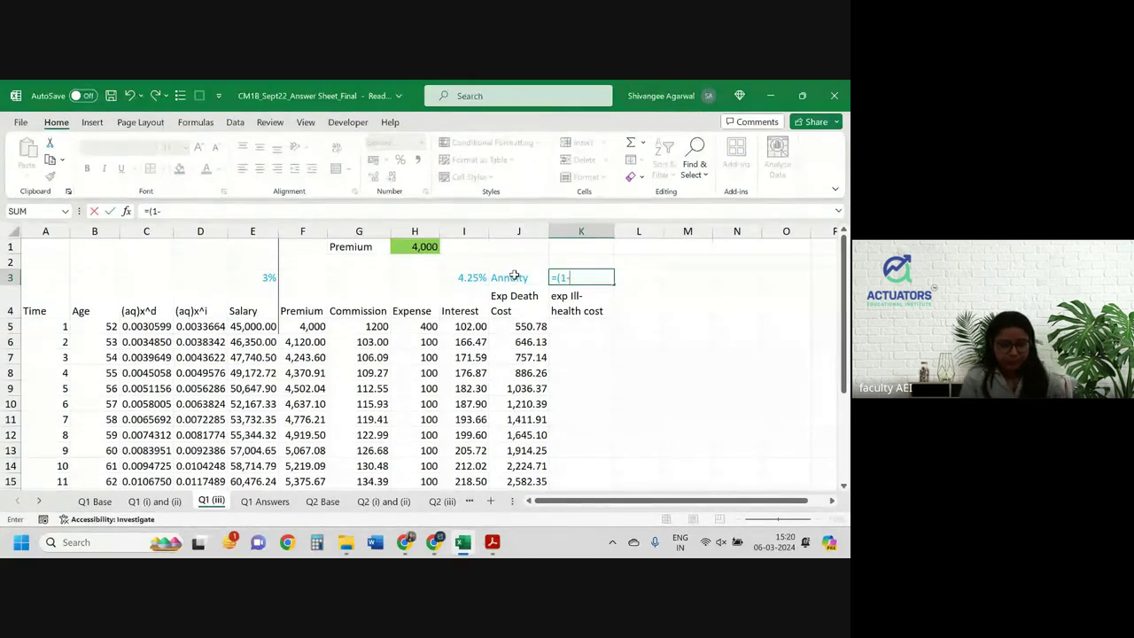
pyautogui.write('(1+')
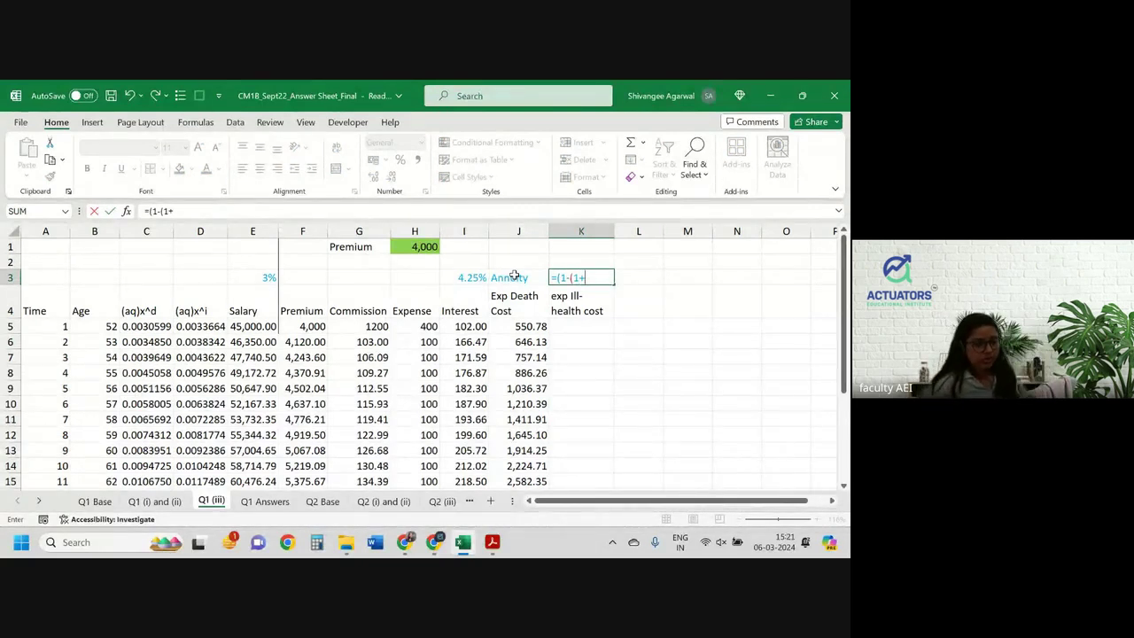
pyautogui.click(462, 274)
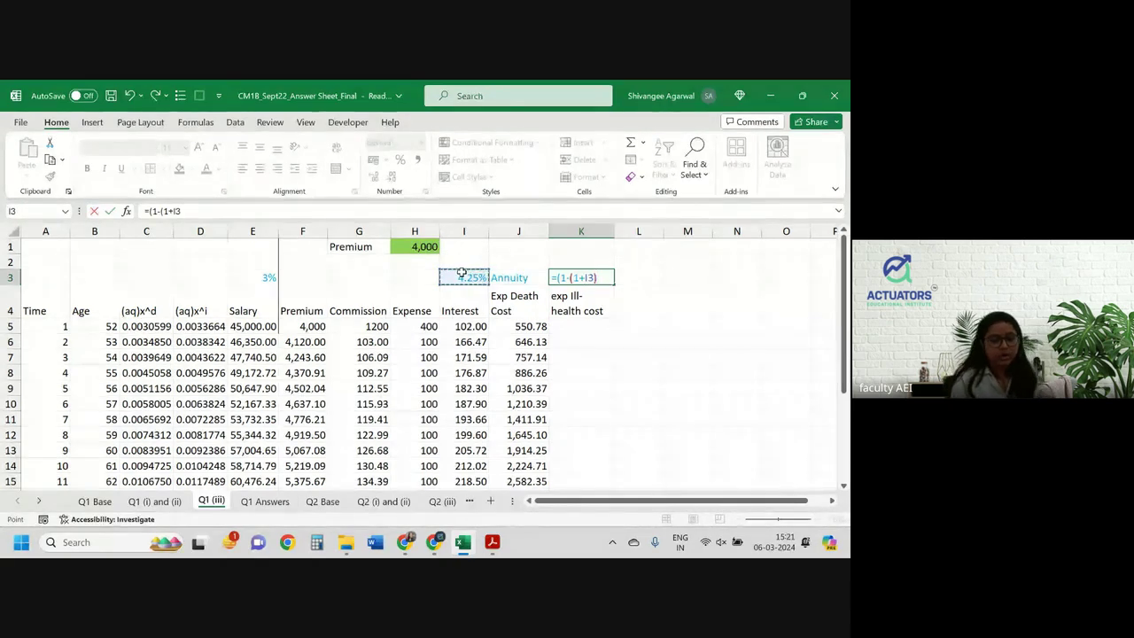
pyautogui.write(')^')
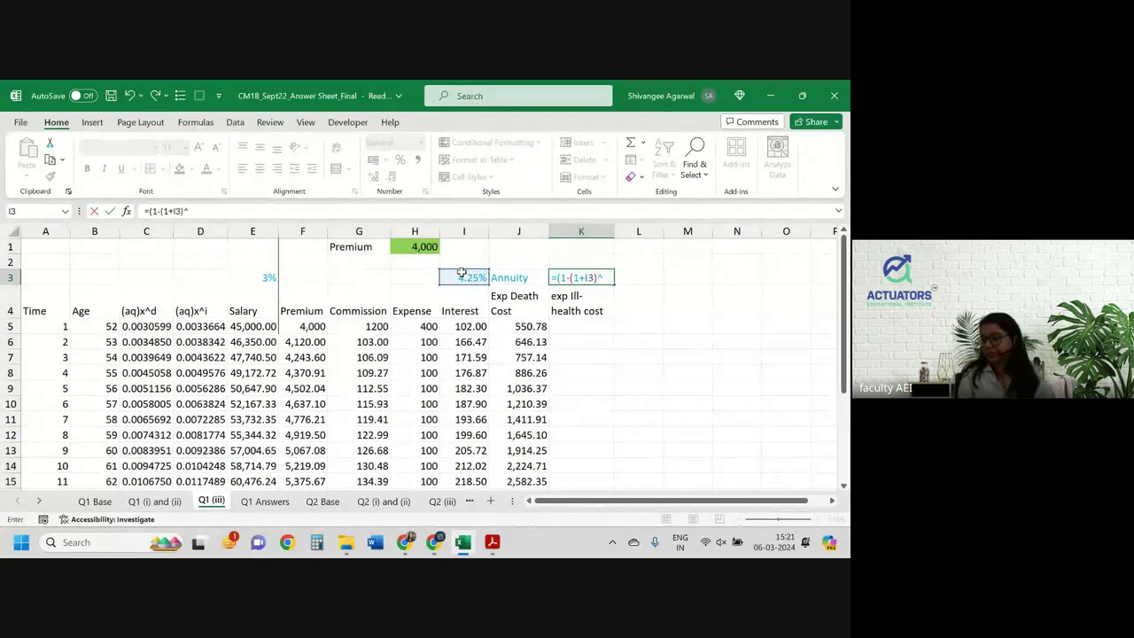
pyautogui.write('-5)')
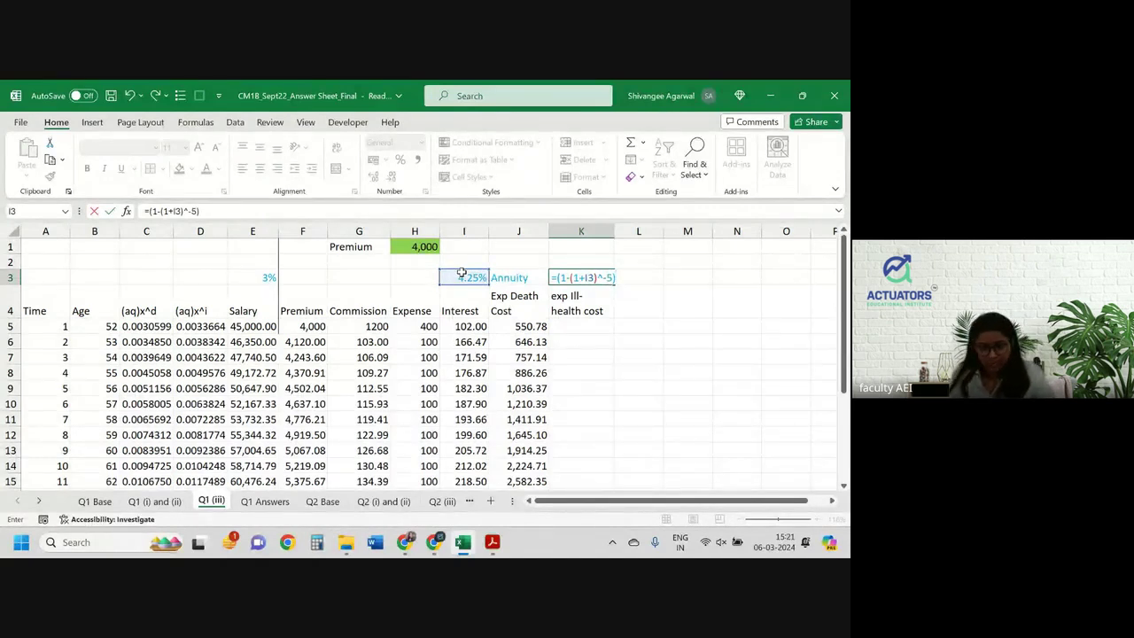
# Step: Complete the annuity formula in K3 by dividing by the discount rate, giving =(1-(1+I3)^-5)/(I3/(1+I3))
pyautogui.write('/')
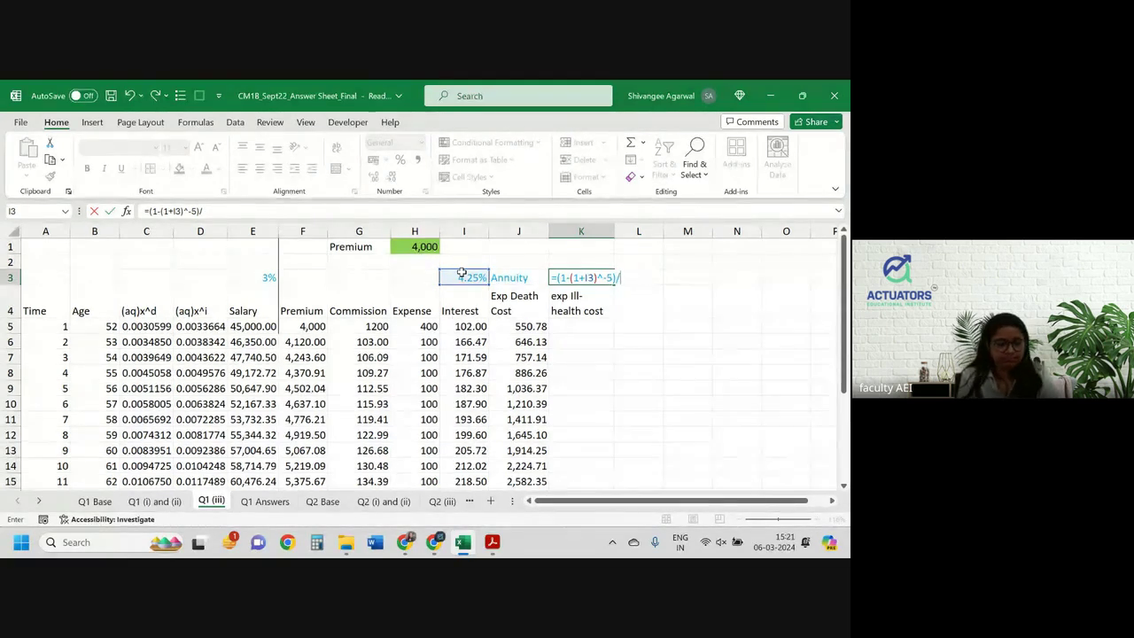
pyautogui.click(462, 273)
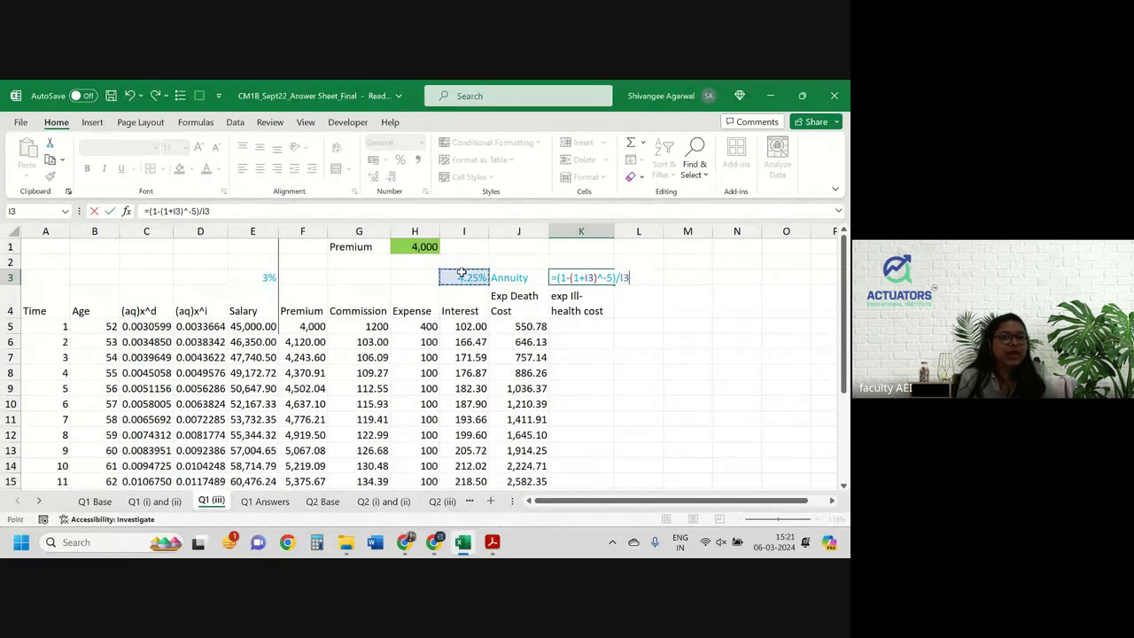
pyautogui.write('/')
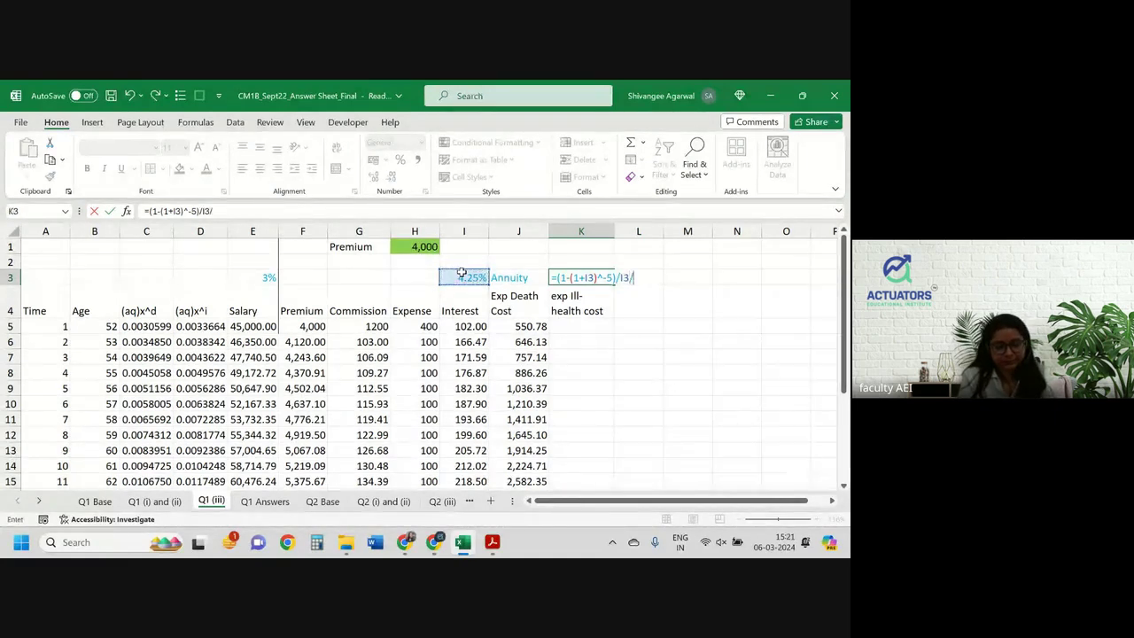
pyautogui.write('(1+')
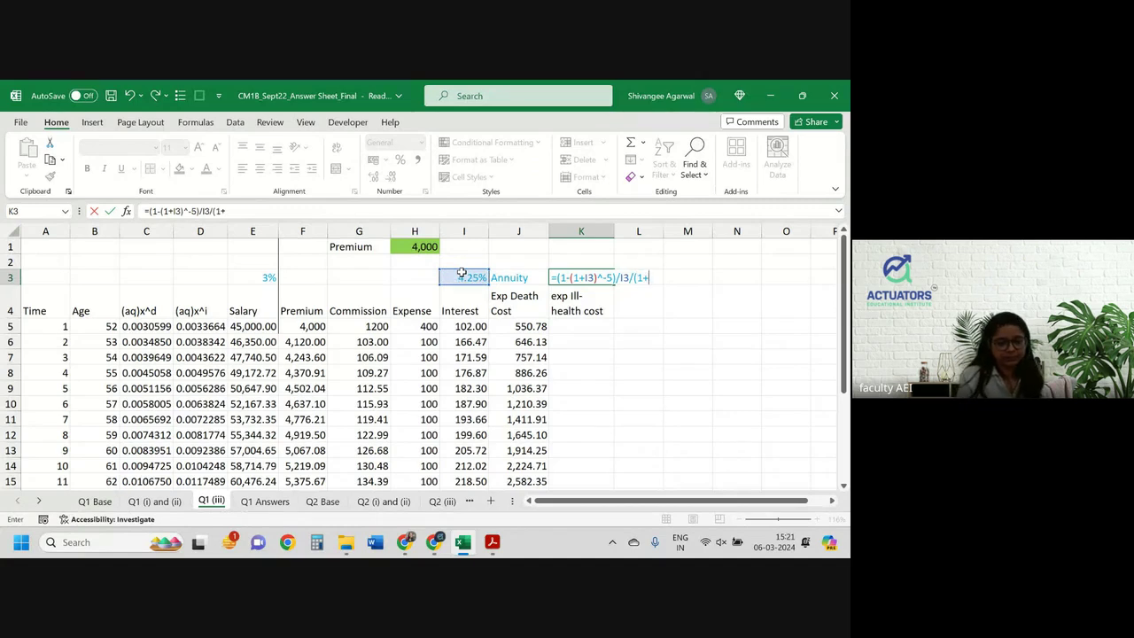
pyautogui.click(462, 274)
pyautogui.write(')')
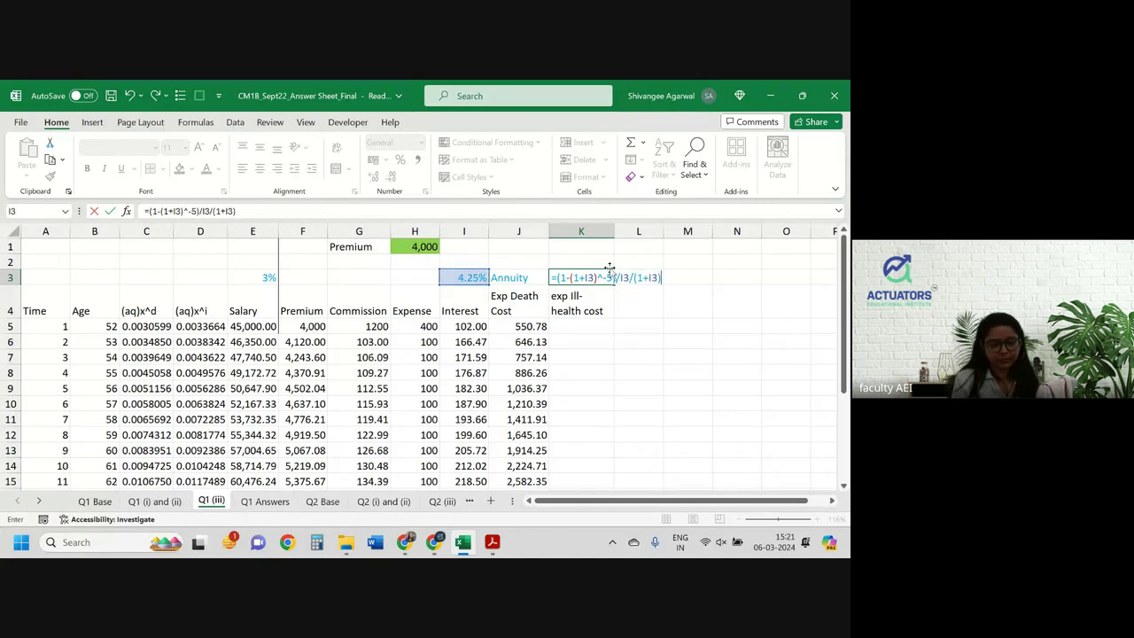
pyautogui.click(619, 278)
pyautogui.write('(')
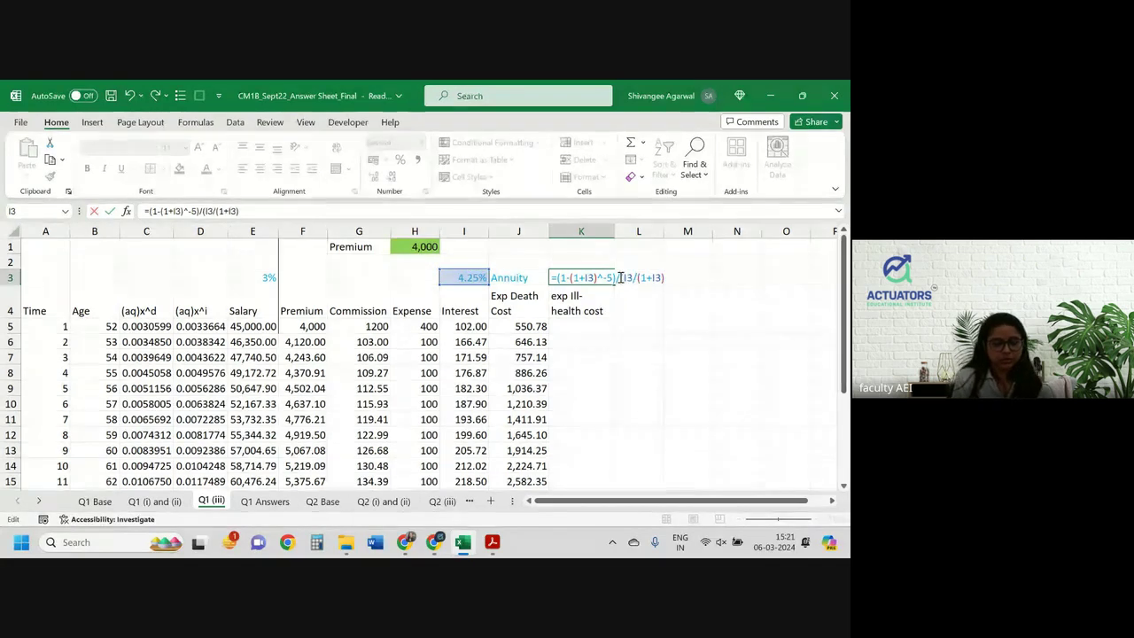
pyautogui.click(668, 277)
pyautogui.write(')')
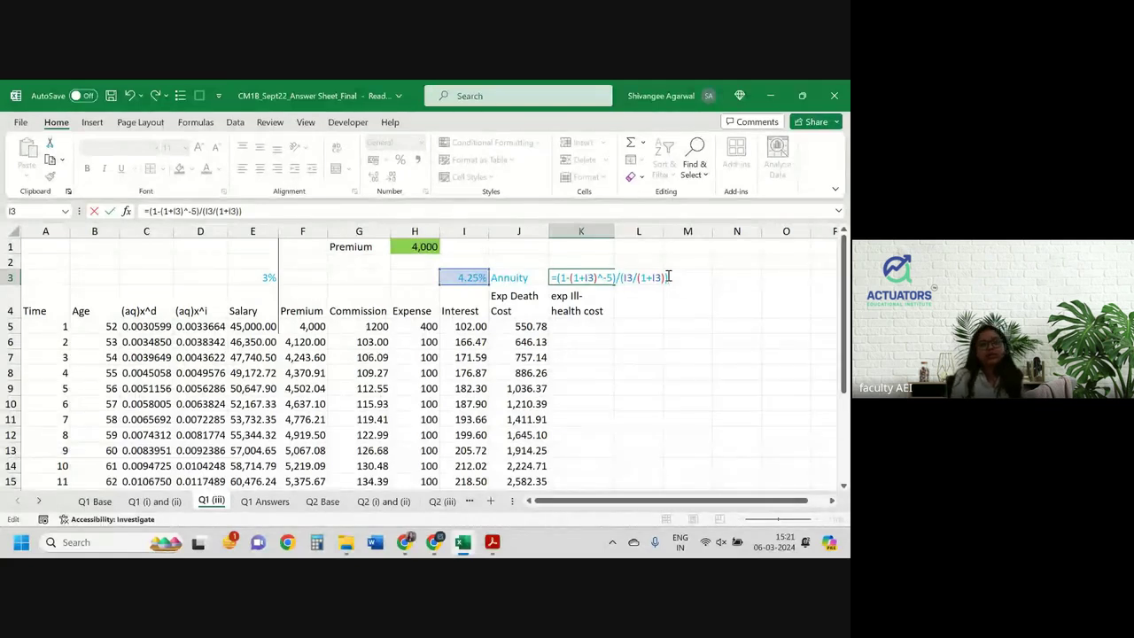
pyautogui.press('Return')
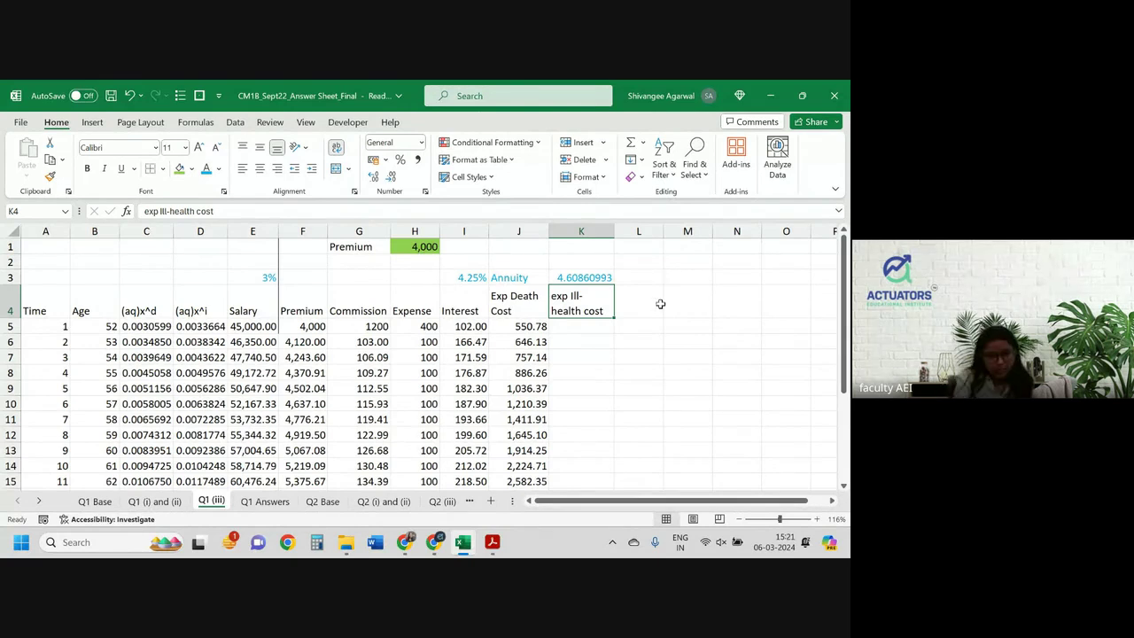
# Step: Build the first expected ill-health cost formula in K5, starting with =E5*50%*K3
pyautogui.click(602, 327)
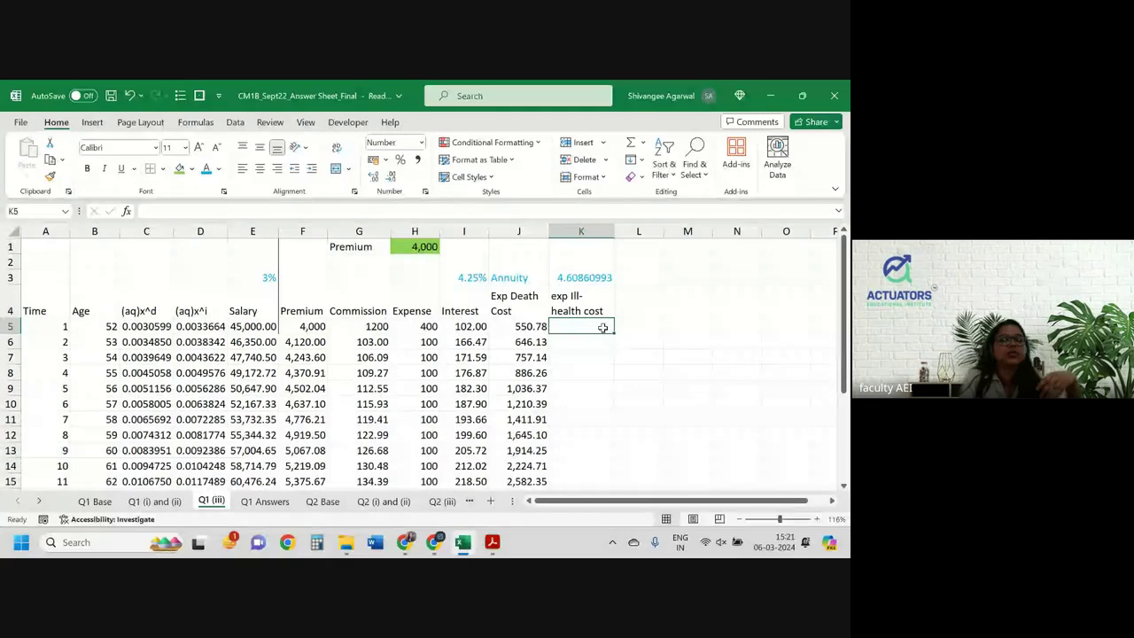
pyautogui.write('=')
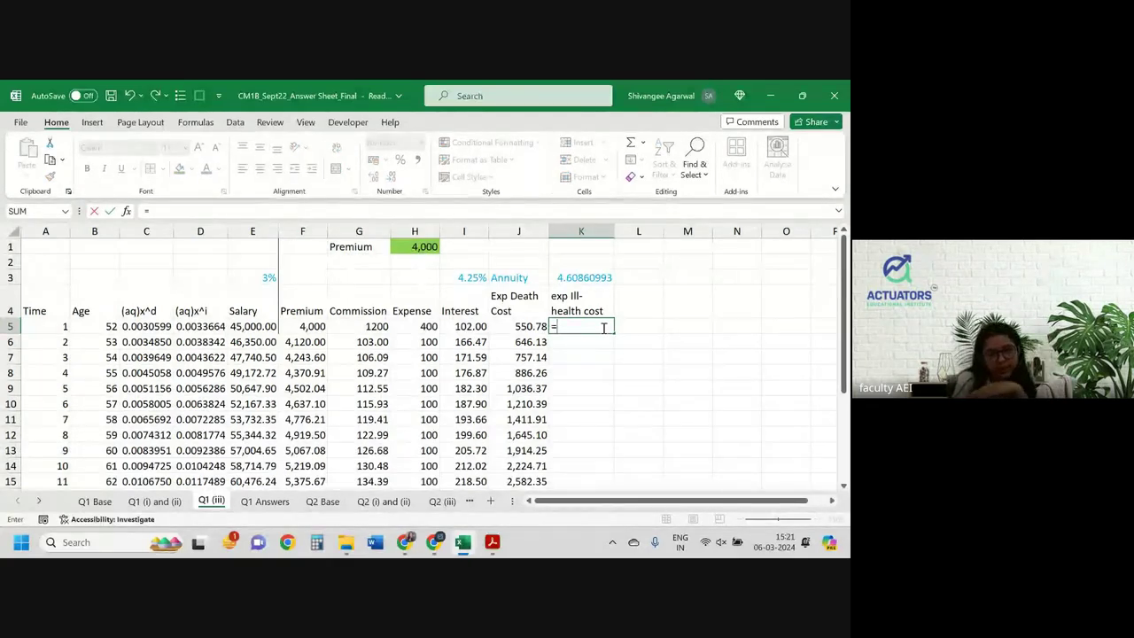
pyautogui.press('Left')
pyautogui.press('Left')
pyautogui.press('Left')
pyautogui.press('Left')
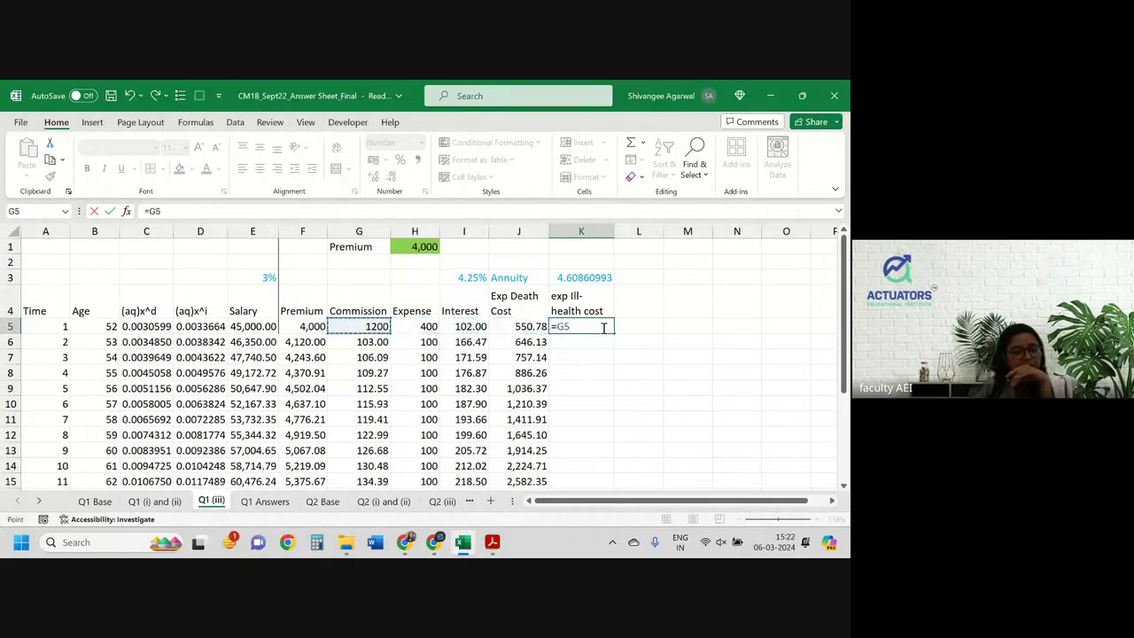
pyautogui.press('Left')
pyautogui.press('Left')
pyautogui.write('*')
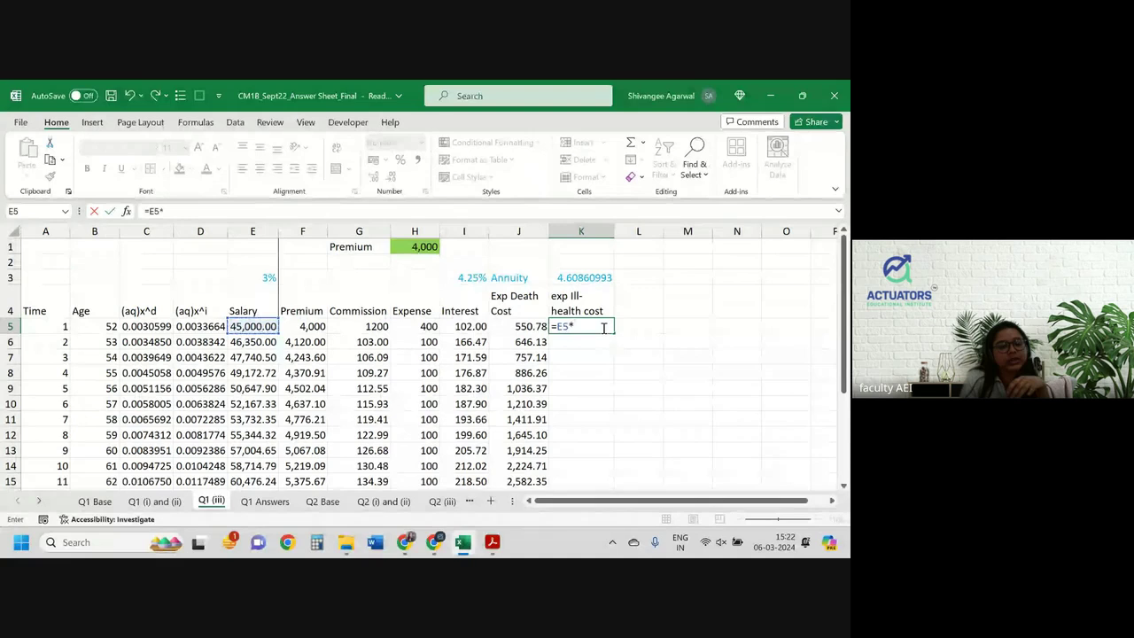
pyautogui.write('50%*')
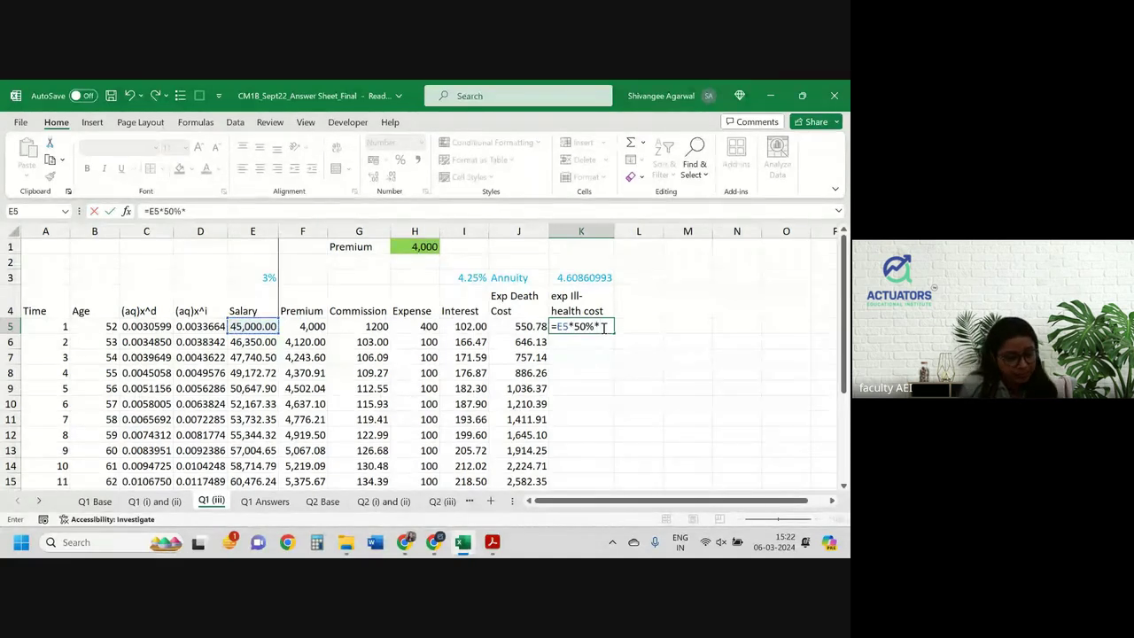
pyautogui.press('Up')
pyautogui.press('Up')
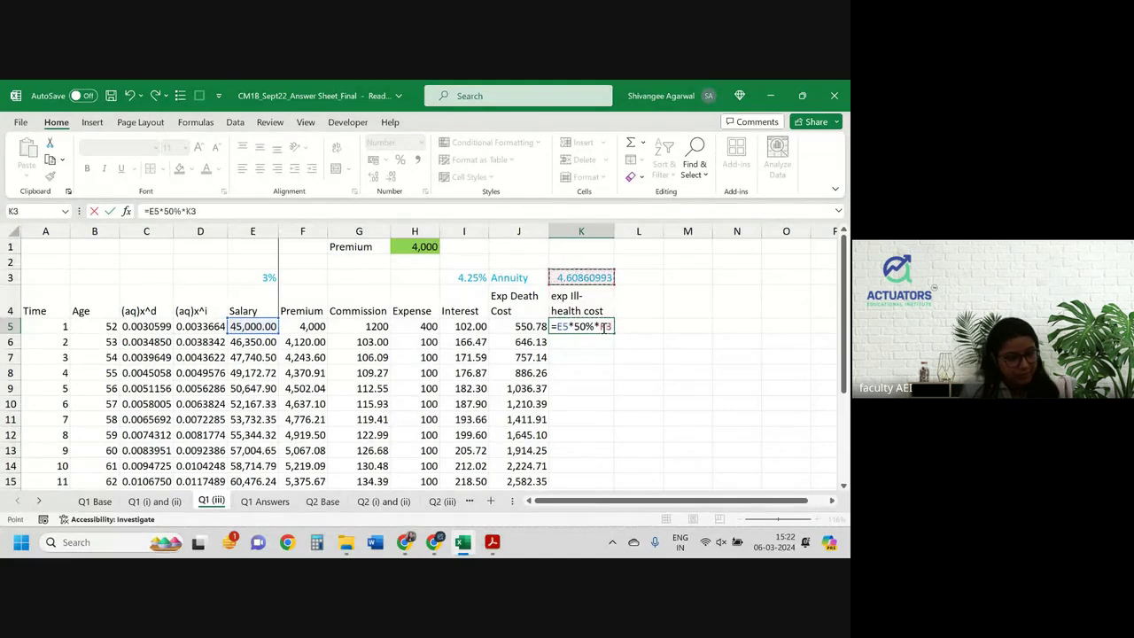
# Step: Complete the expected ill-health cost formula in K5 as =E5*50%*$K$3*D5 and fill it down the column
pyautogui.press('F4')
pyautogui.write('*')
pyautogui.press('Left')
pyautogui.press('Left')
pyautogui.press('Left')
pyautogui.press('Left')
pyautogui.press('Left')
pyautogui.press('Left')
pyautogui.press('Left')
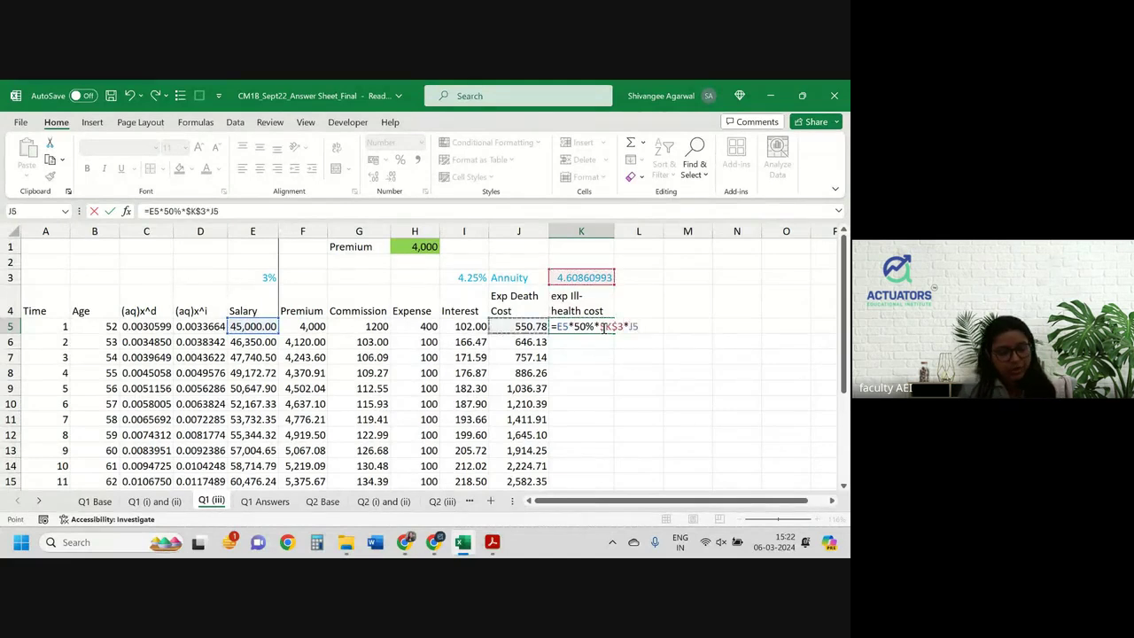
pyautogui.press('Return')
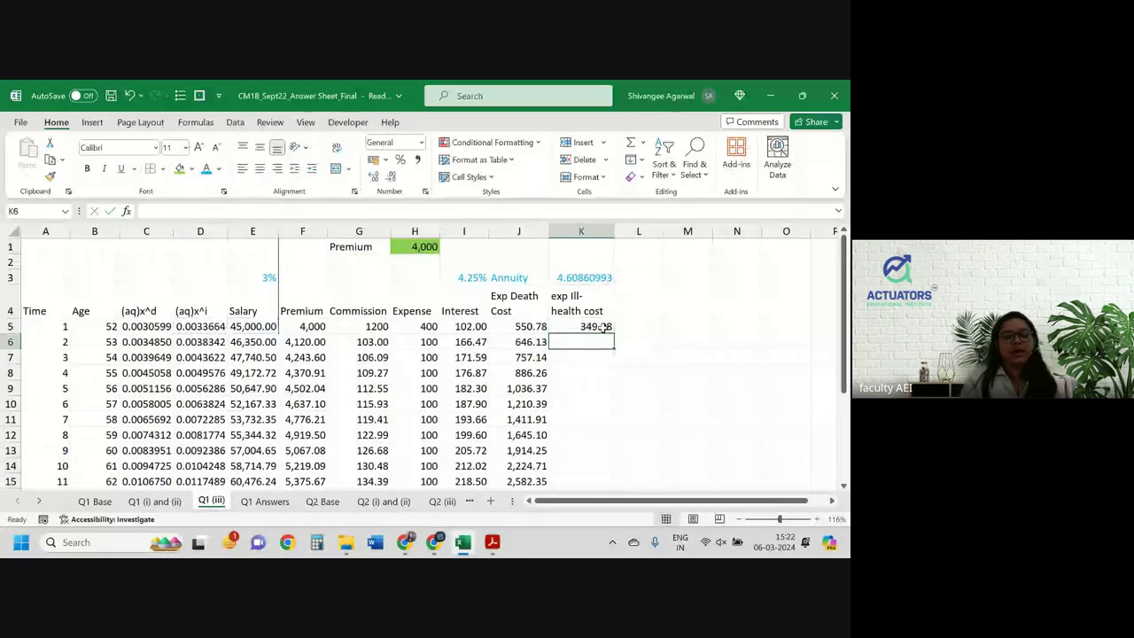
pyautogui.click(602, 327)
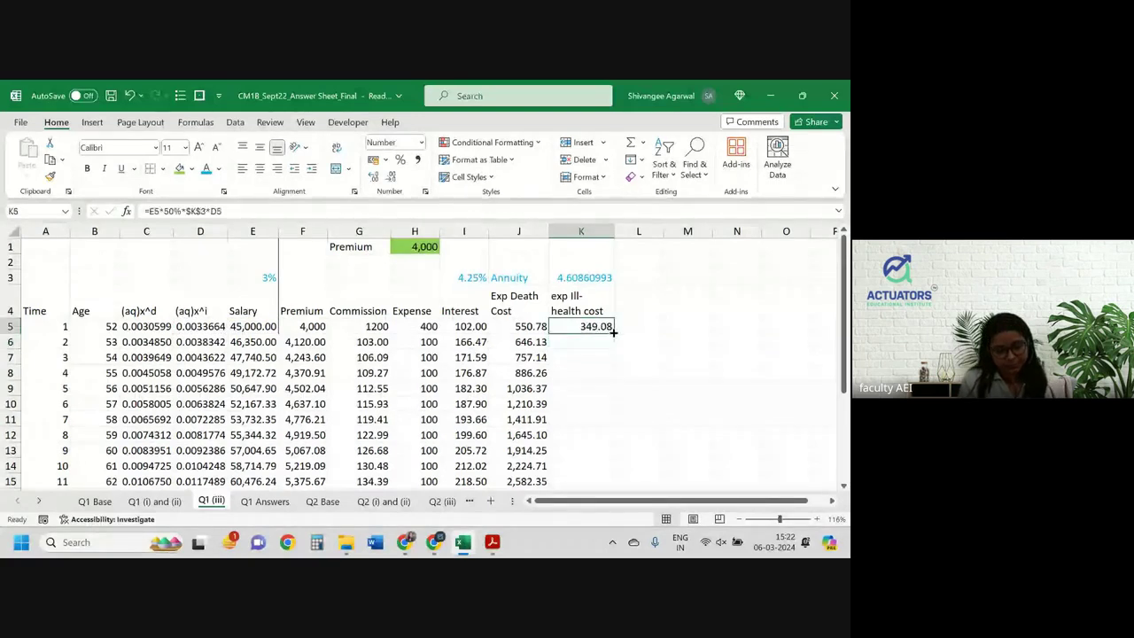
pyautogui.doubleClick(613, 331)
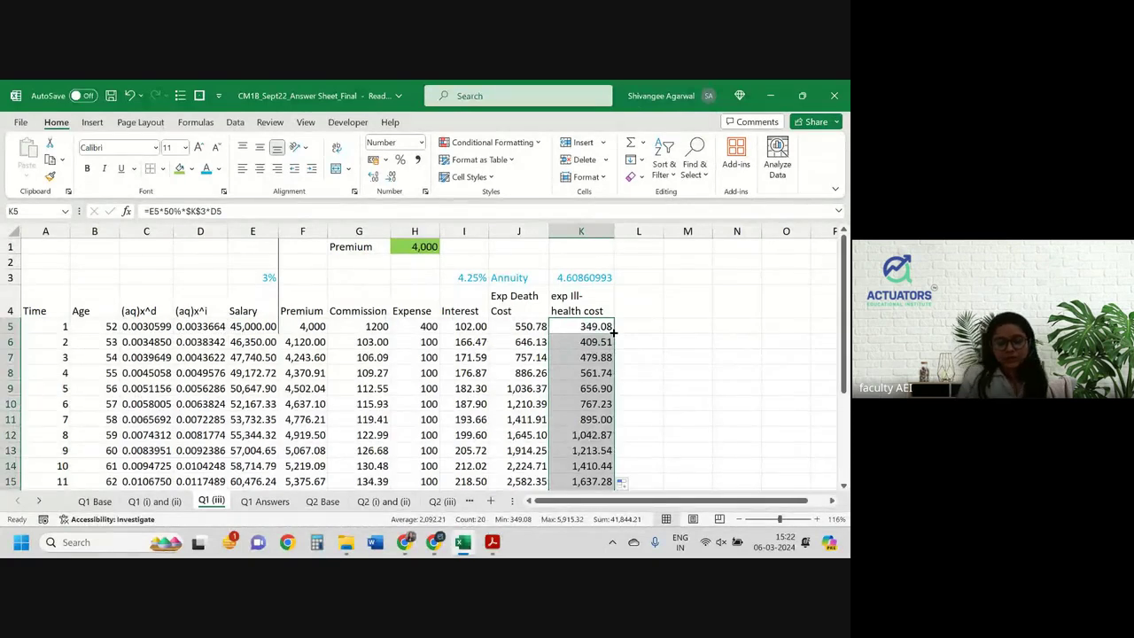
# Step: Add the heading "Cashflows" in L4 and widen column L so the heading fits on one line
pyautogui.press('Up')
pyautogui.press('Right')
pyautogui.write('Cashflows')
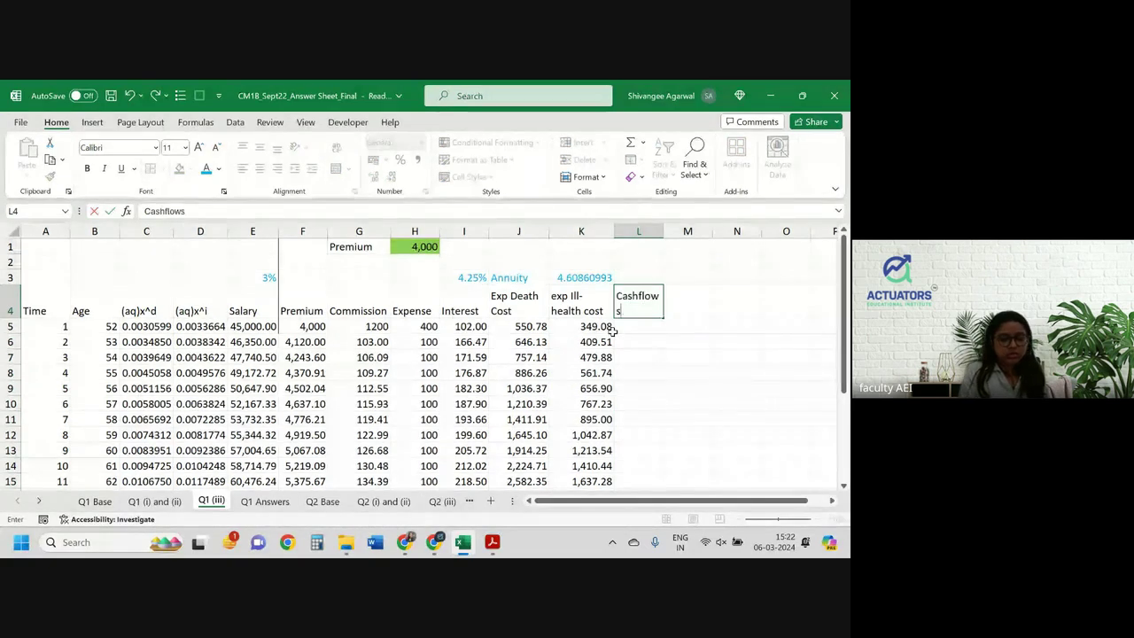
pyautogui.press('Return')
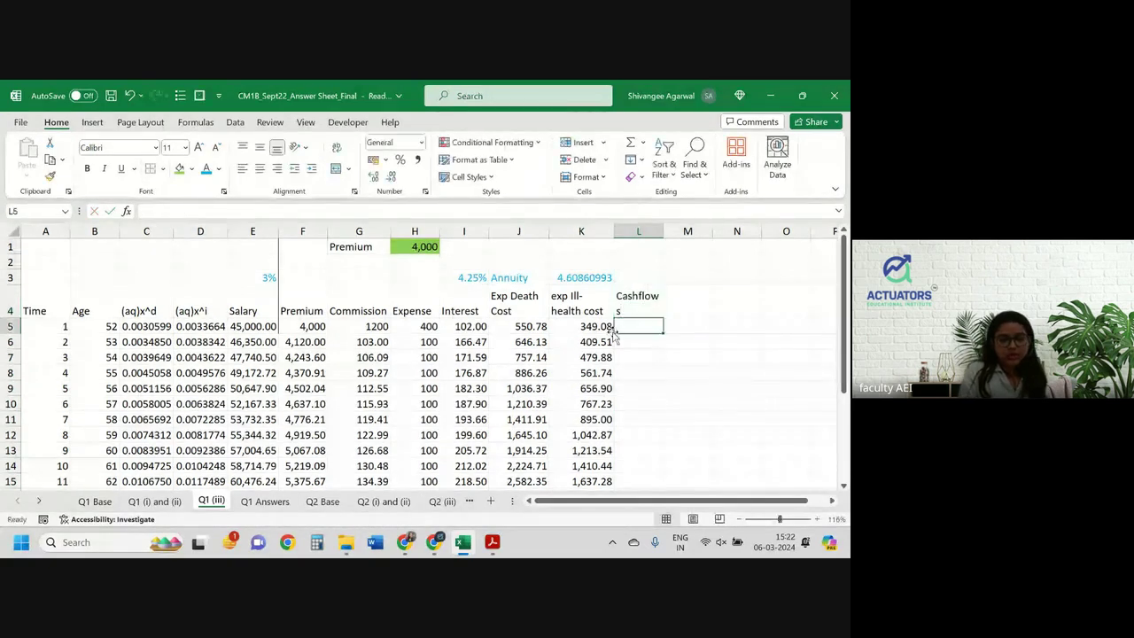
pyautogui.moveTo(664, 231); pyautogui.dragTo(668, 231)
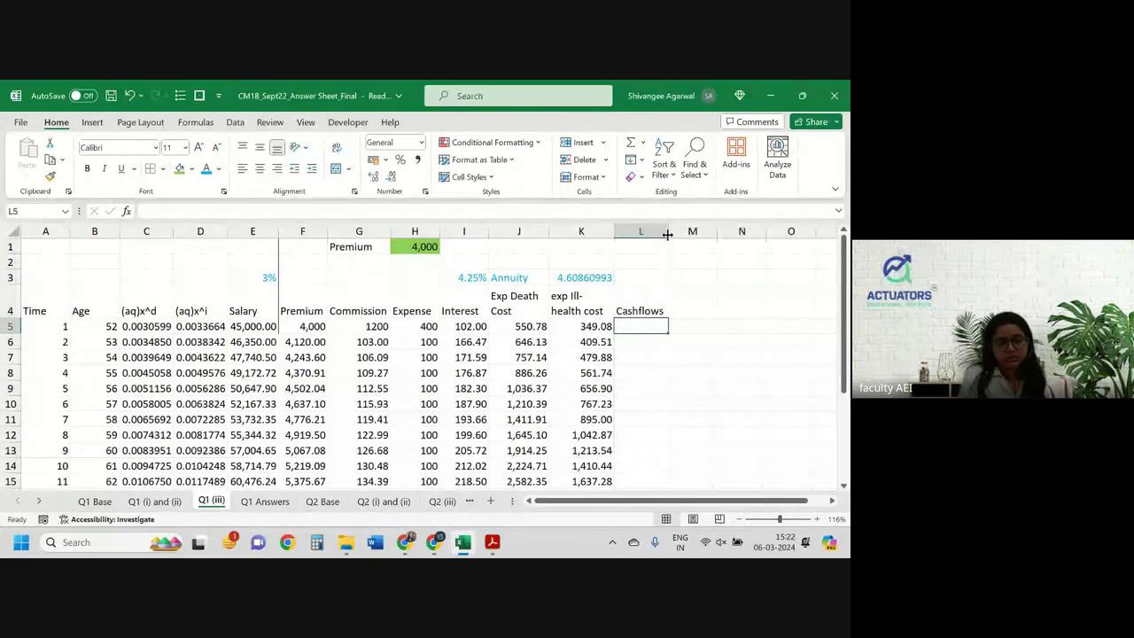
# Step: Calculate the first year's cashflow in L5 with the formula =F5-G5-H5+I5-J5-K5
pyautogui.write('=')
pyautogui.press('Left')
pyautogui.press('Left')
pyautogui.press('Left')
pyautogui.press('Left')
pyautogui.press('Left')
pyautogui.press('Left')
pyautogui.write('-')
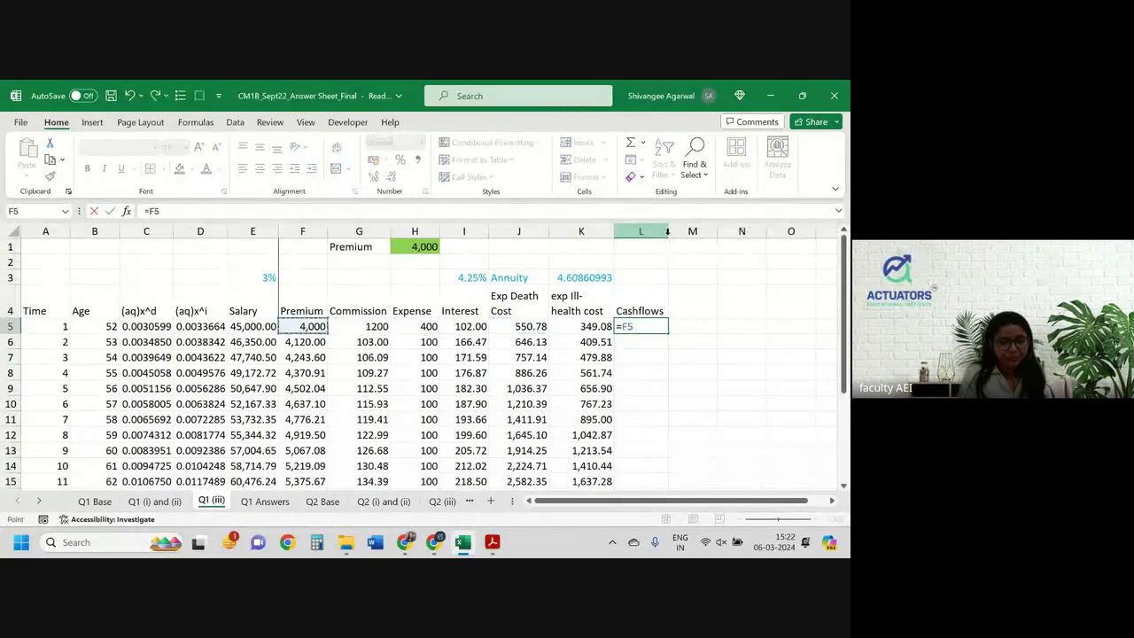
pyautogui.press('Left')
pyautogui.press('Left')
pyautogui.press('Left')
pyautogui.press('Left')
pyautogui.press('Left')
pyautogui.write('-')
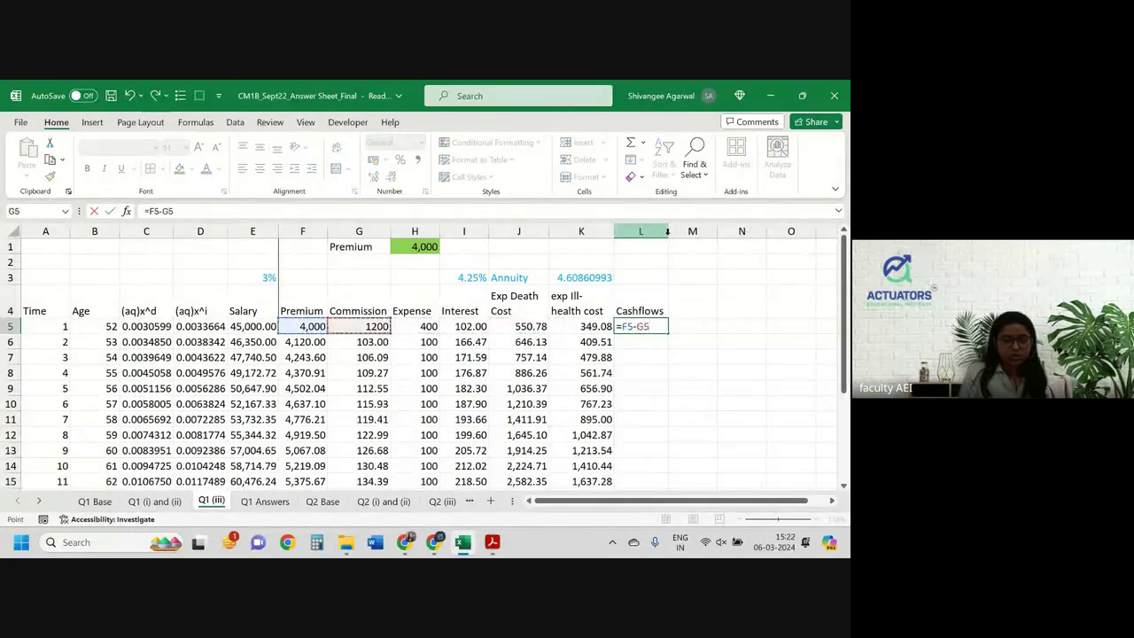
pyautogui.press('Left')
pyautogui.press('Left')
pyautogui.press('Left')
pyautogui.press('Left')
pyautogui.write('+')
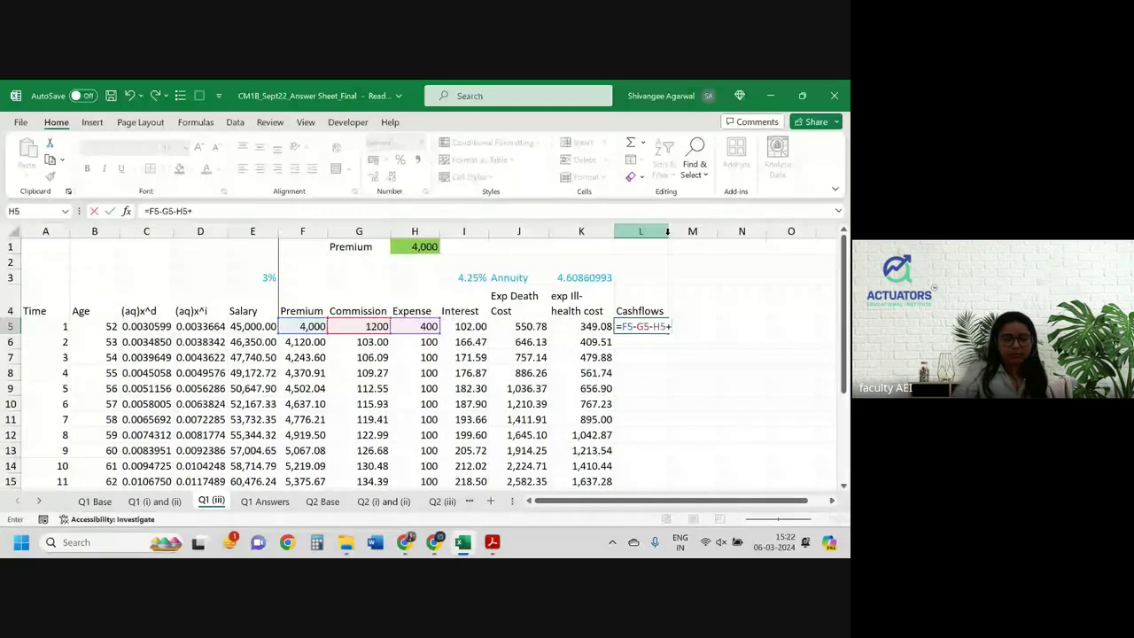
pyautogui.press('Left')
pyautogui.press('Left')
pyautogui.press('Left')
pyautogui.write('-')
pyautogui.press('Left')
pyautogui.press('Left')
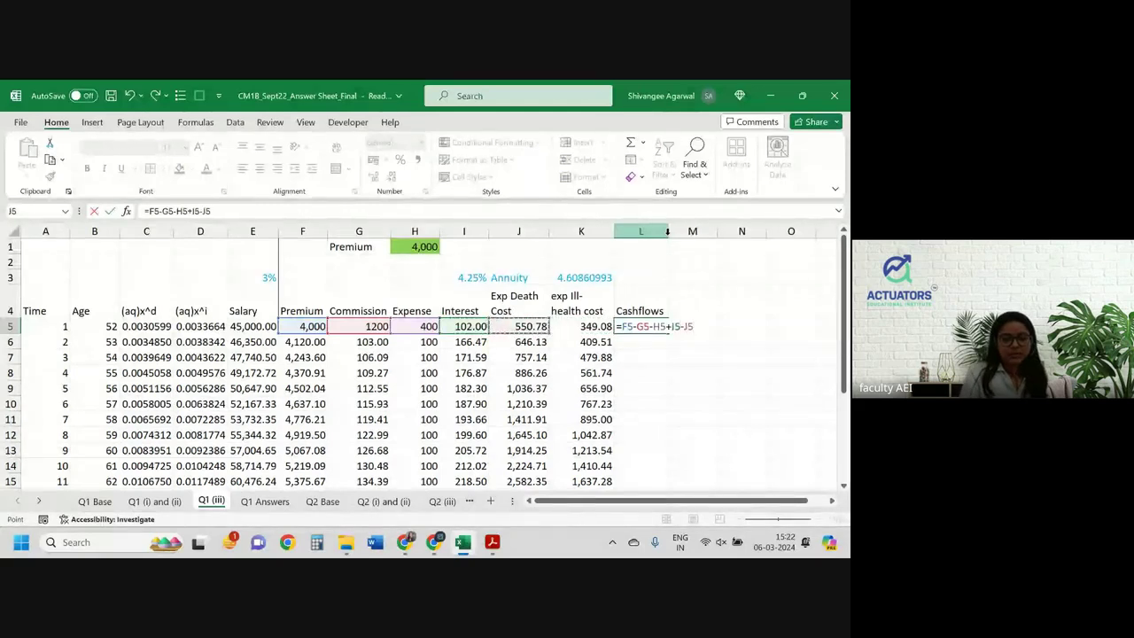
pyautogui.write('-')
pyautogui.press('Left')
pyautogui.press('Return')
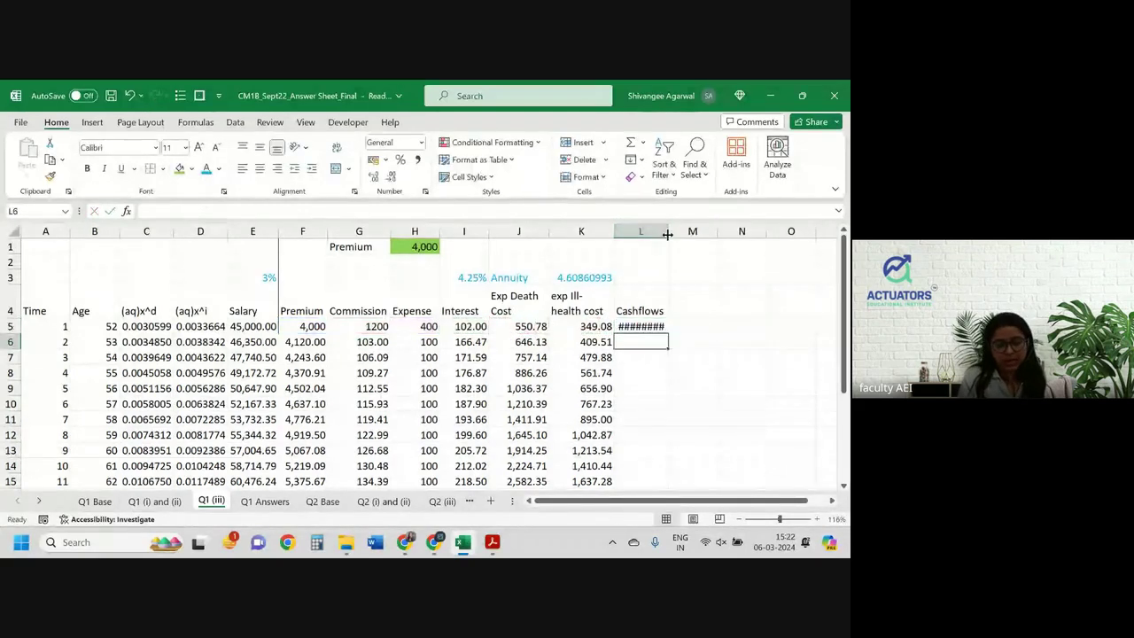
# Step: Format the L5 cashflow to two decimals in a fitted column L and fill its formula down the remaining years
pyautogui.doubleClick(669, 230)
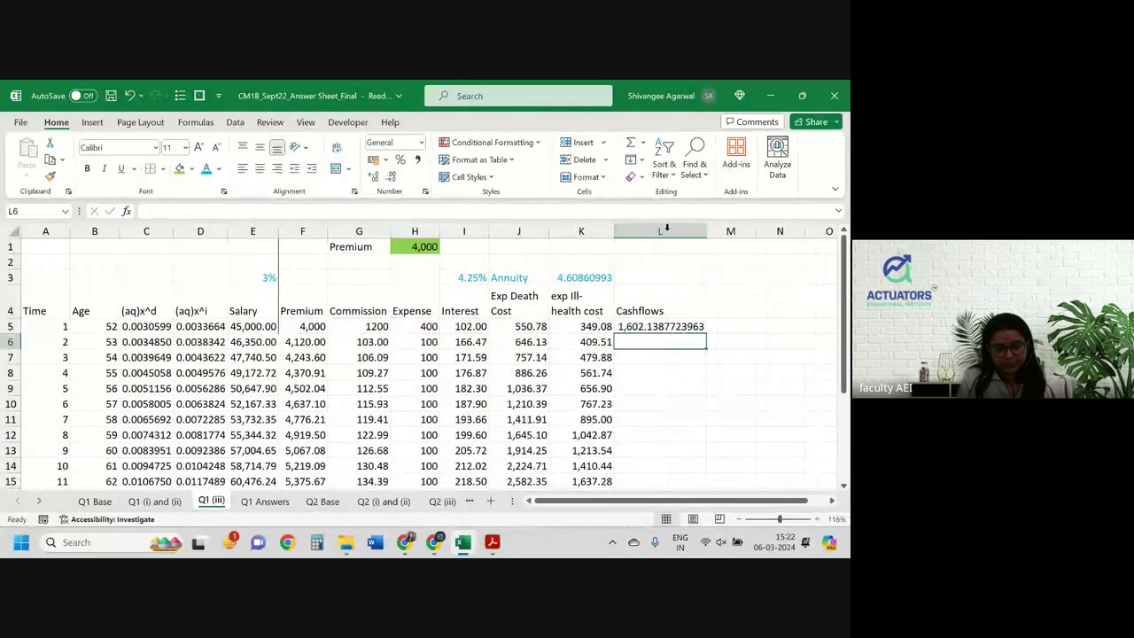
pyautogui.click(673, 326)
pyautogui.click(390, 177)
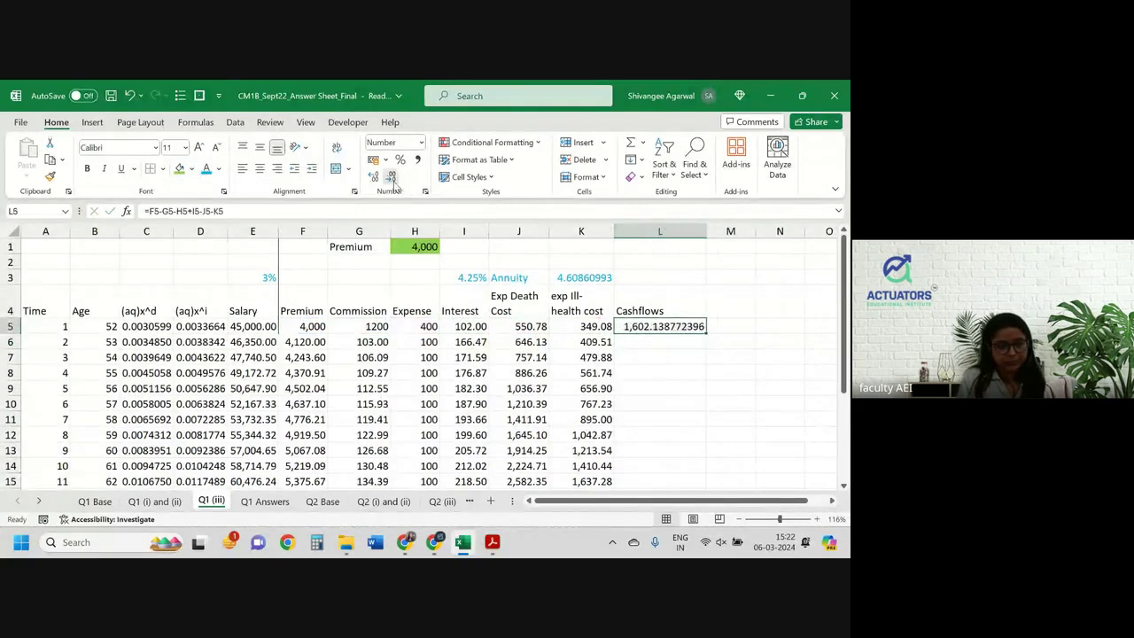
pyautogui.click(390, 178)
pyautogui.click(390, 177)
pyautogui.click(390, 177)
pyautogui.click(390, 177)
pyautogui.click(390, 177)
pyautogui.click(390, 177)
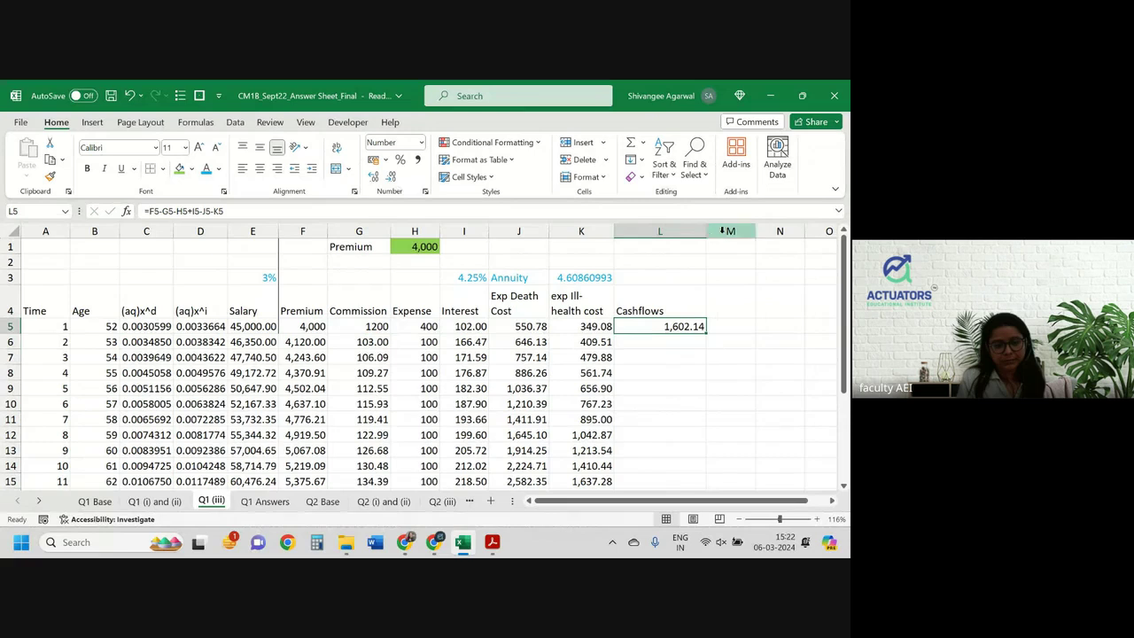
pyautogui.moveTo(702, 238); pyautogui.dragTo(667, 236)
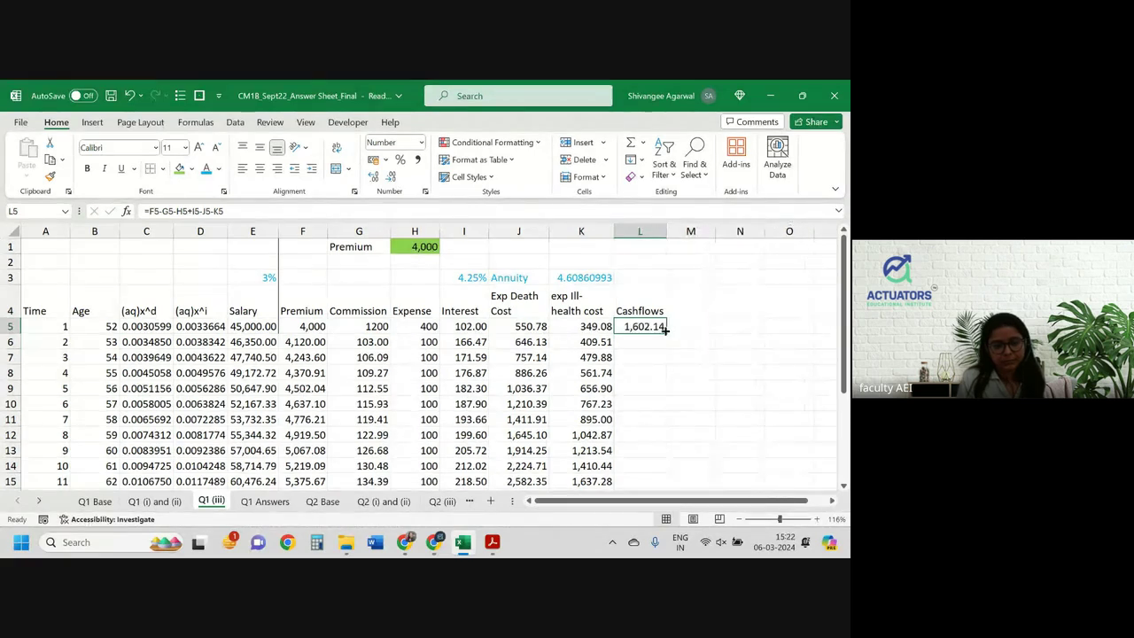
pyautogui.doubleClick(666, 330)
# Step: Add the heading "Prob in force" in M4 and enter 1 as the first year's probability in M5
pyautogui.click(686, 311)
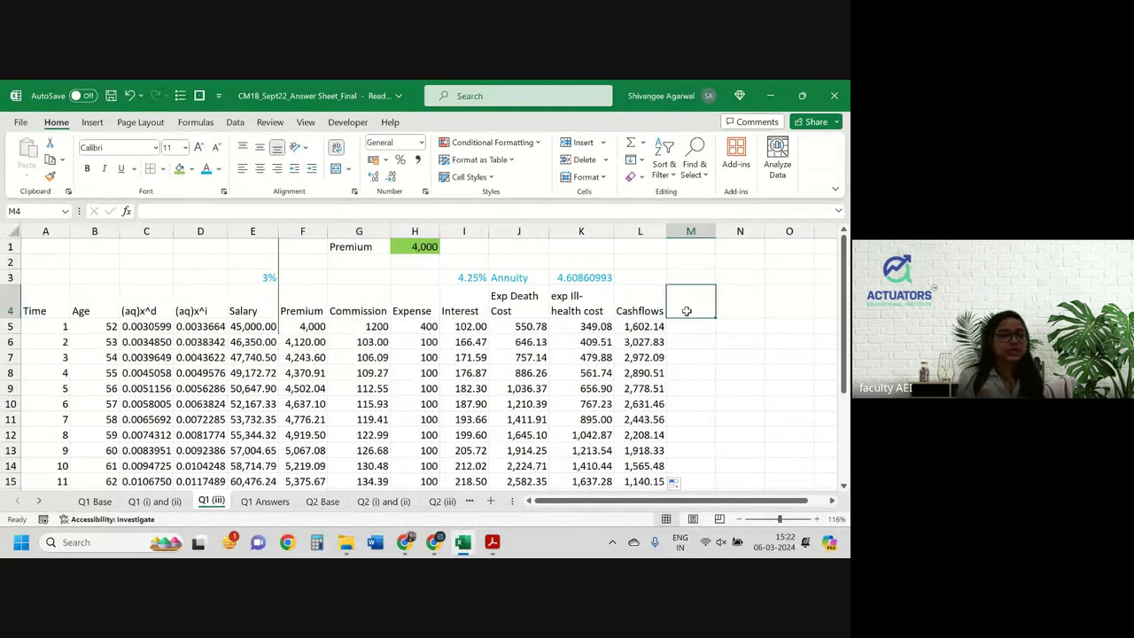
pyautogui.write('Prob')
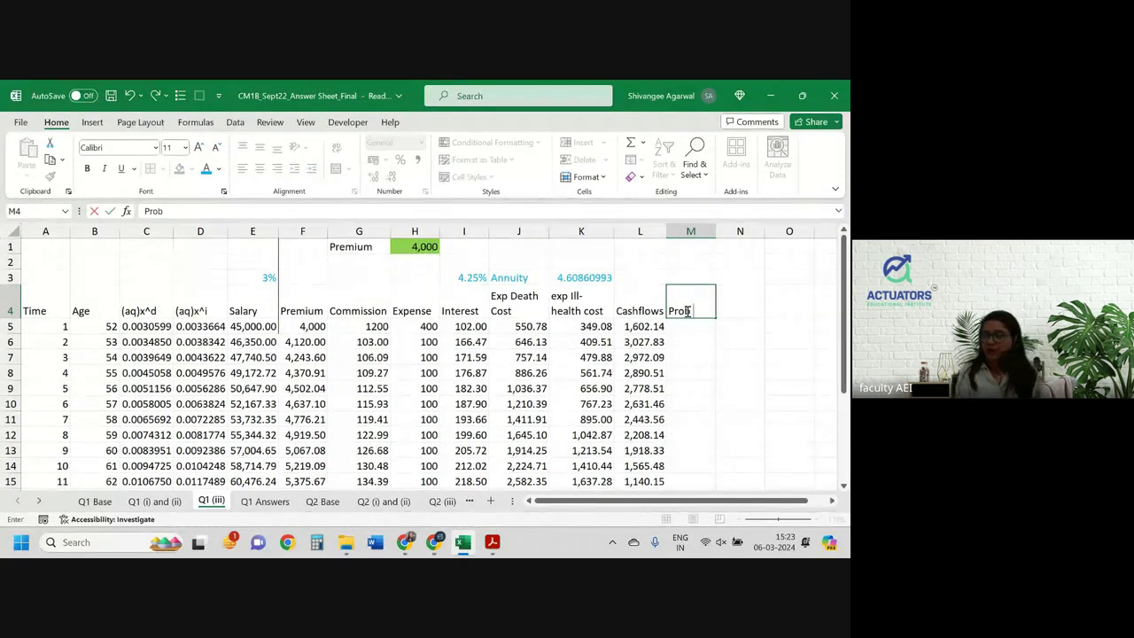
pyautogui.write(' i')
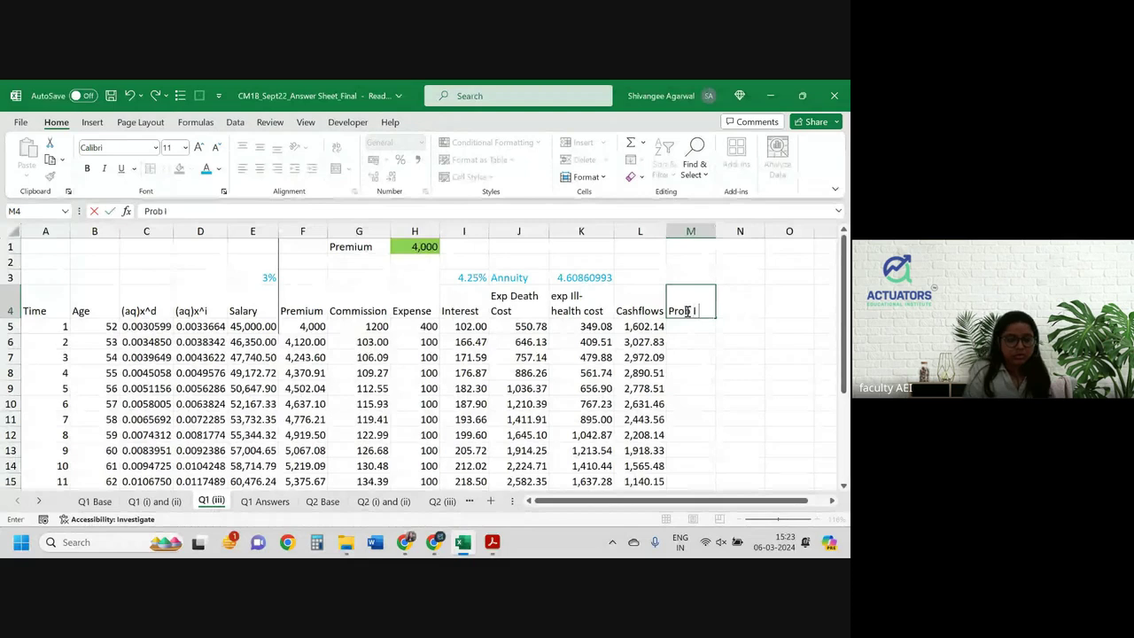
pyautogui.press('BackSpace')
pyautogui.press('BackSpace')
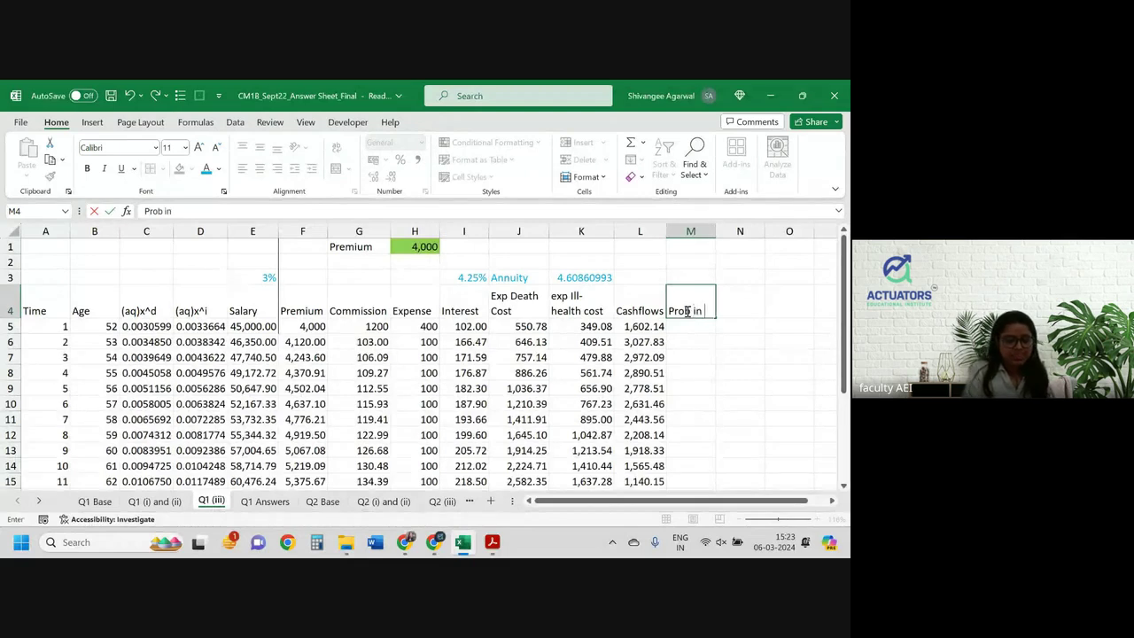
pyautogui.write('in force')
pyautogui.press('Return')
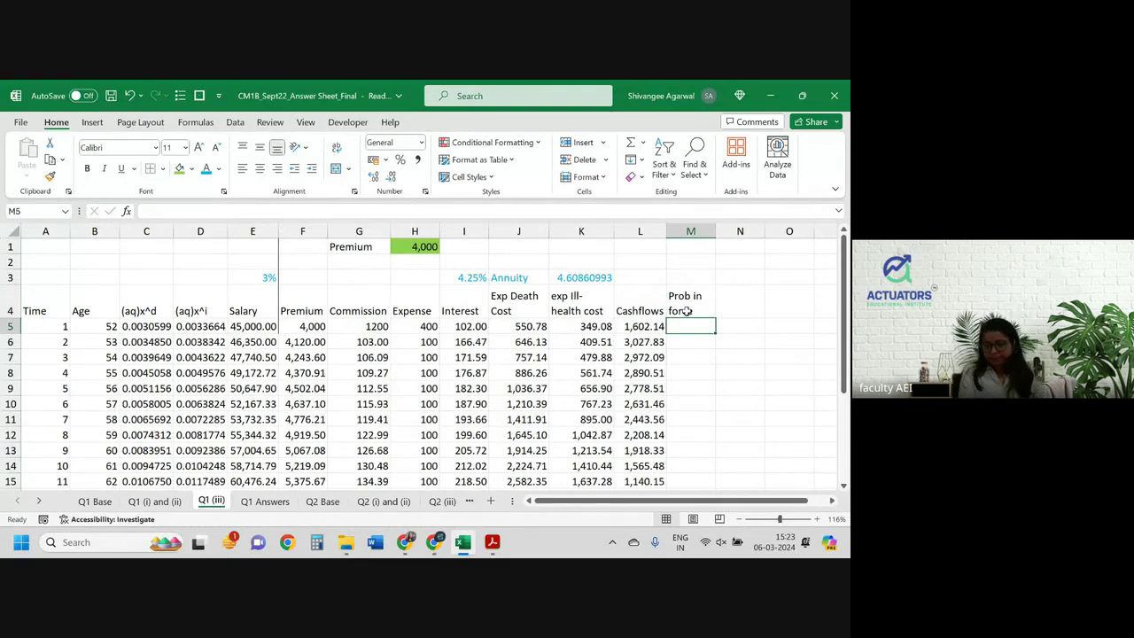
pyautogui.write('1')
pyautogui.press('Return')
# Step: Calculate the second year's in-force probability in M6 with the formula =M5*(1-C5-D5)
pyautogui.write('=')
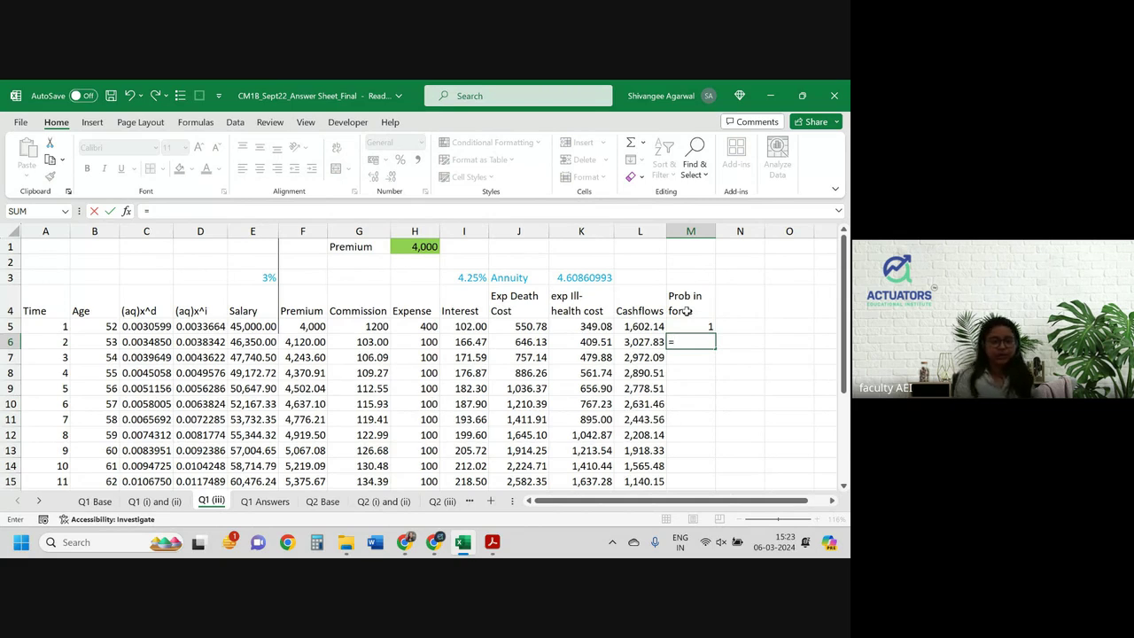
pyautogui.press('Up')
pyautogui.write('*(')
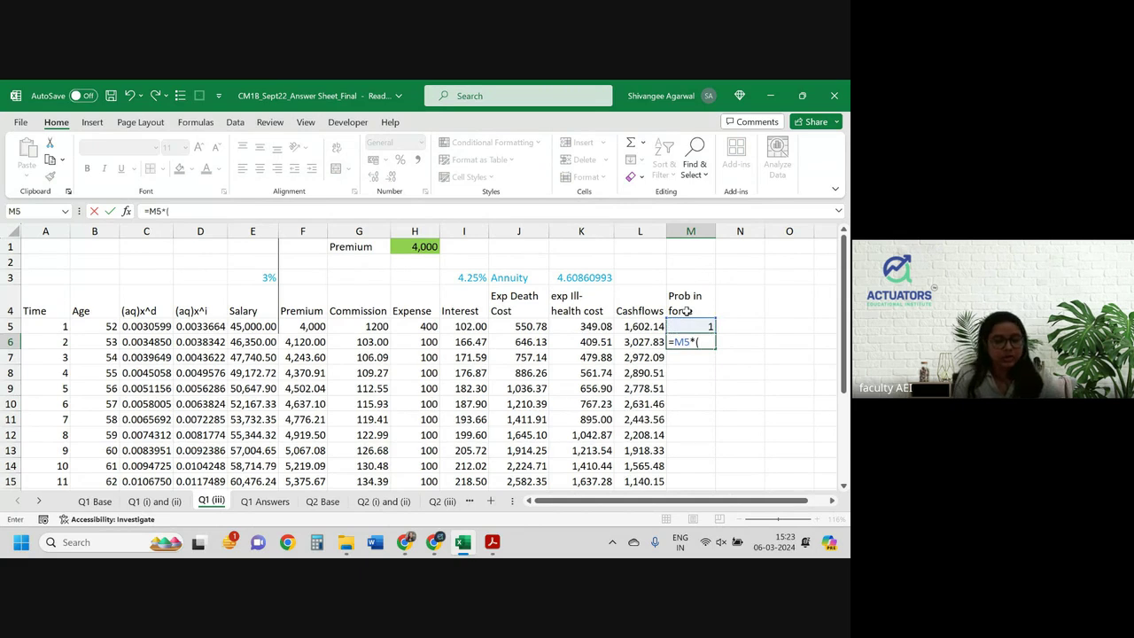
pyautogui.write('1-')
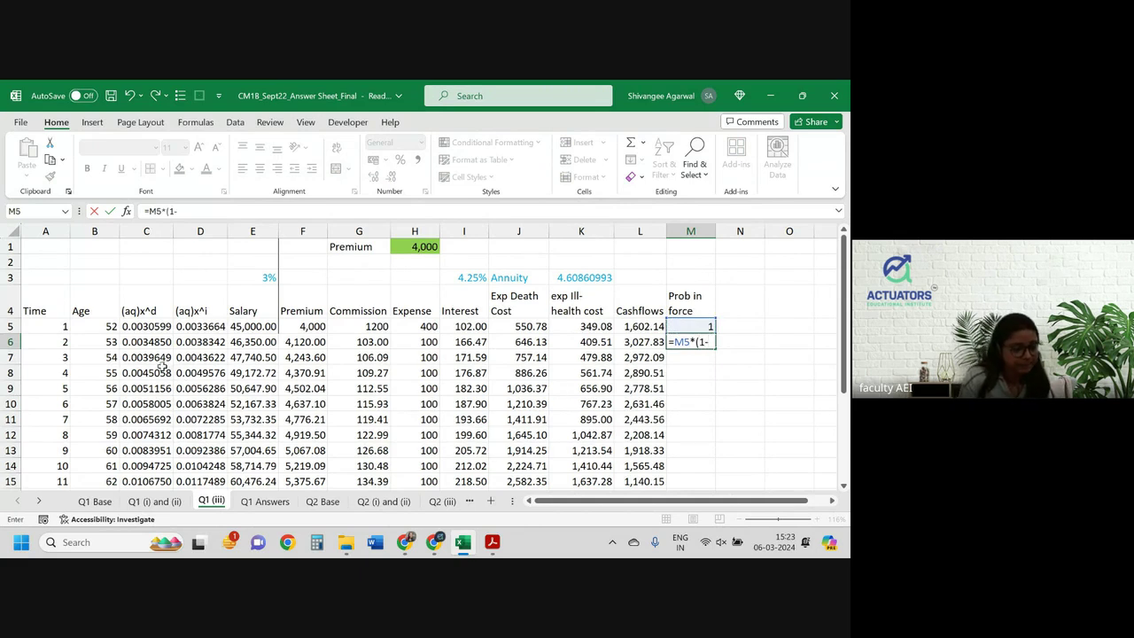
pyautogui.click(147, 342)
pyautogui.write('-')
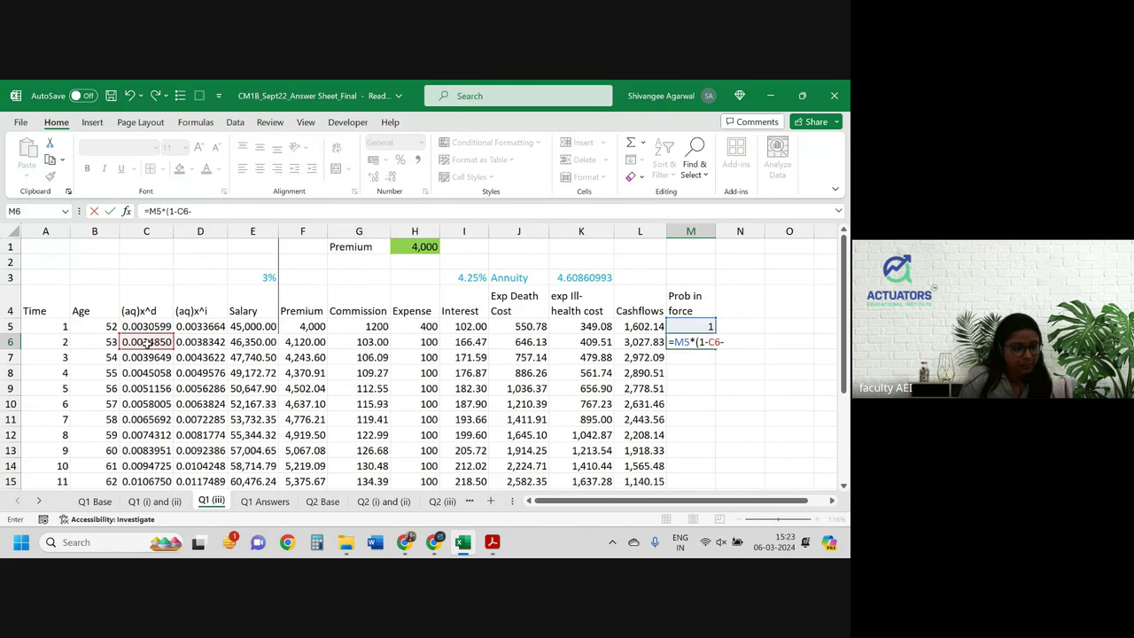
pyautogui.click(197, 342)
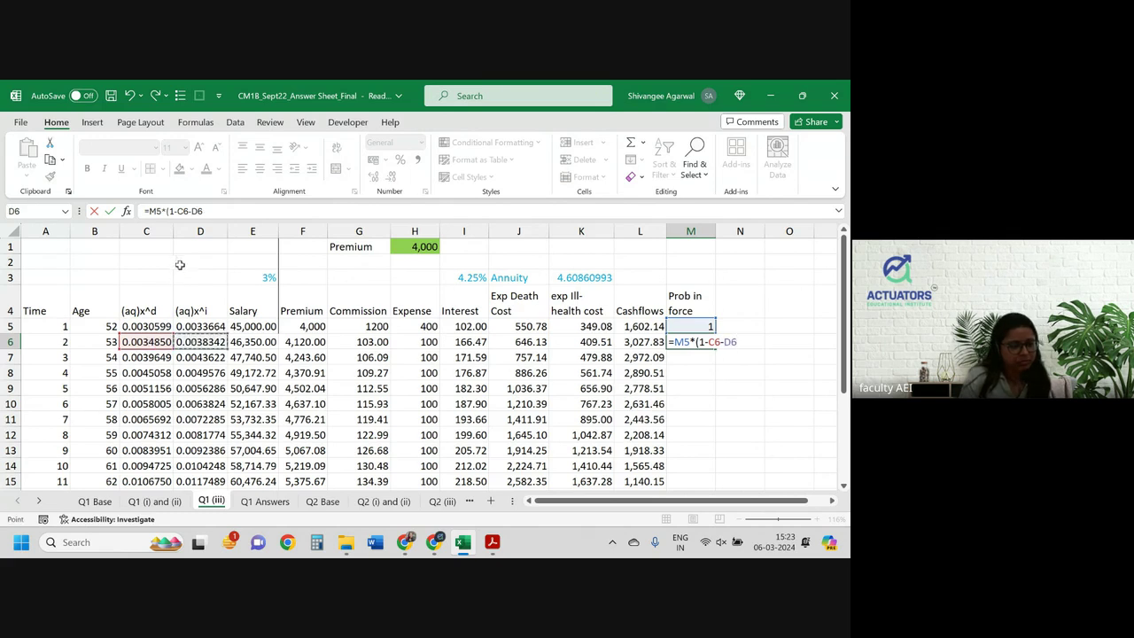
pyautogui.click(188, 326)
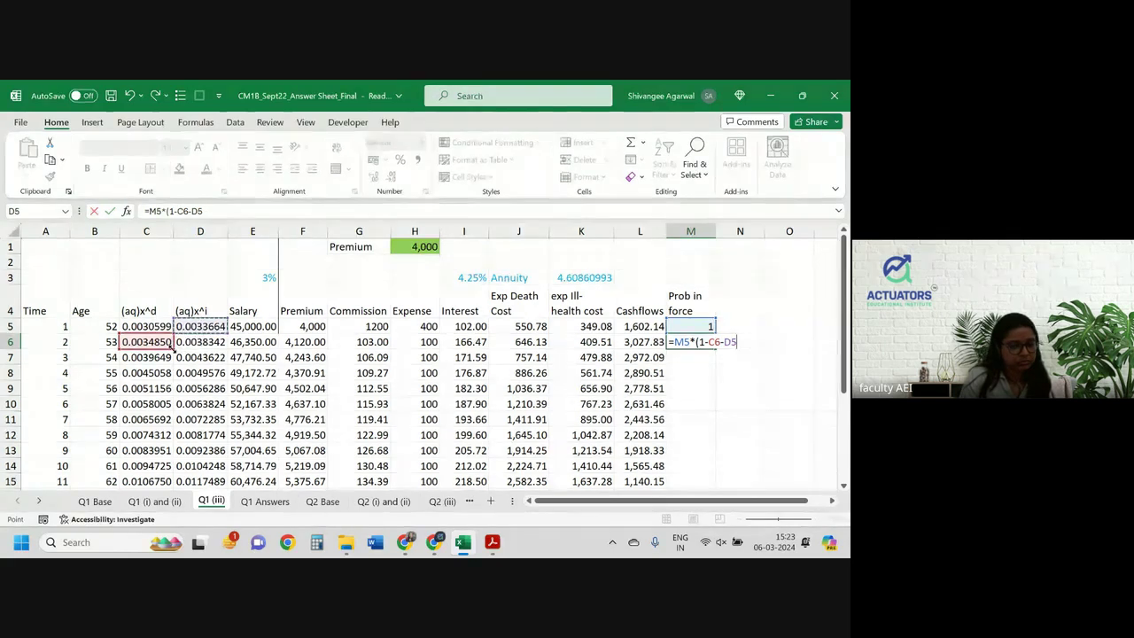
pyautogui.moveTo(170, 352); pyautogui.dragTo(170, 337)
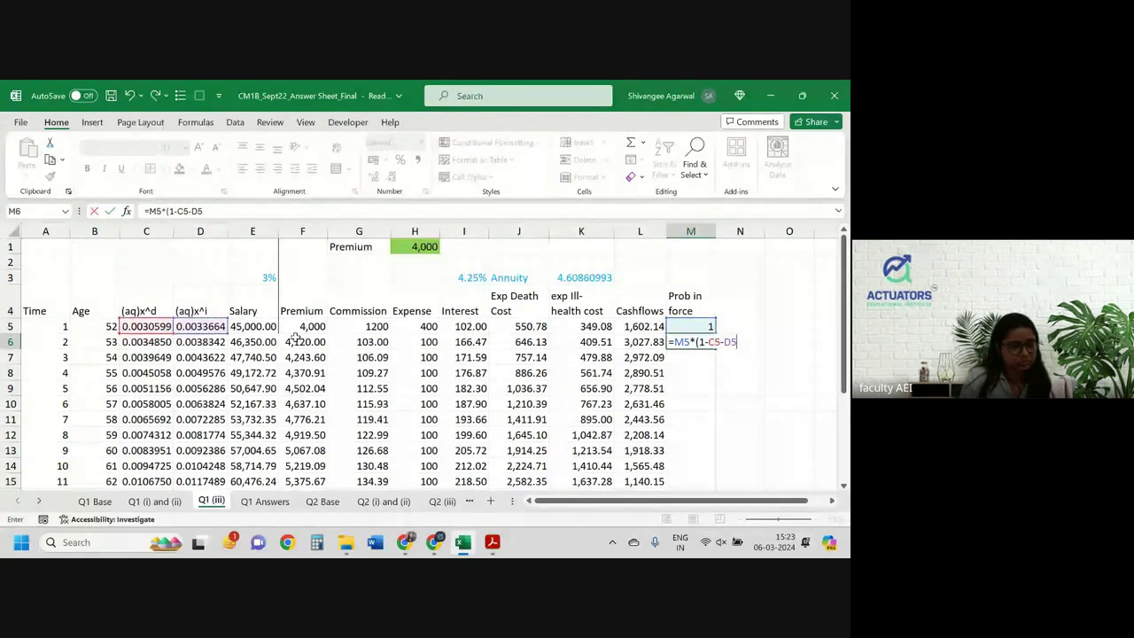
pyautogui.write(')')
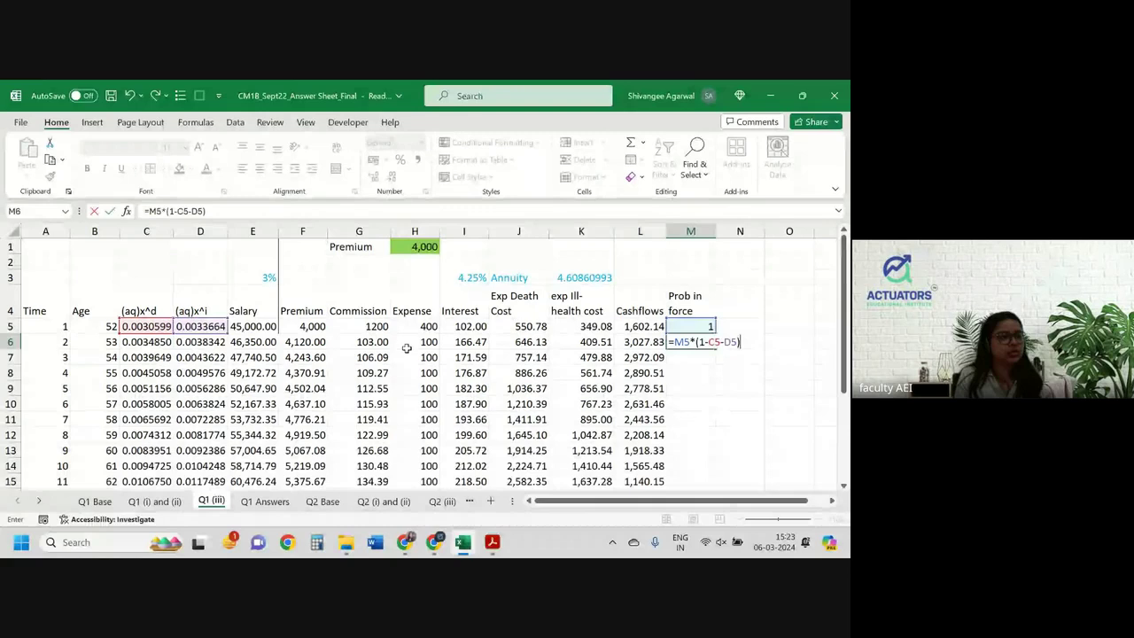
pyautogui.press('Return')
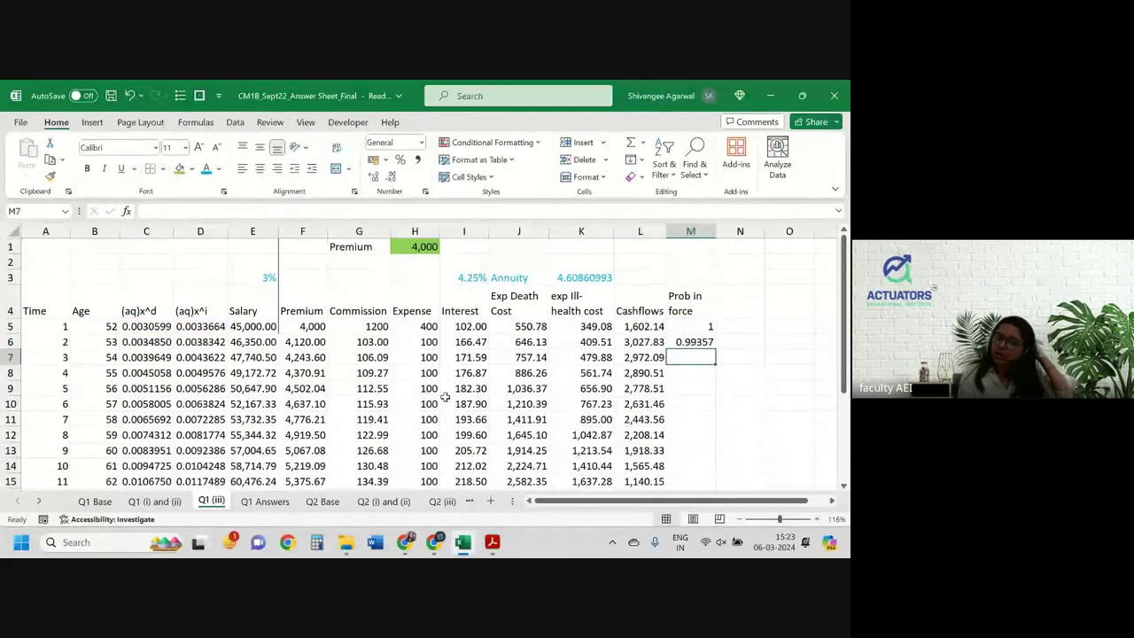
# Step: Fill the M6 in-force probability formula down the column and show the filled values with six decimals
pyautogui.click(692, 342)
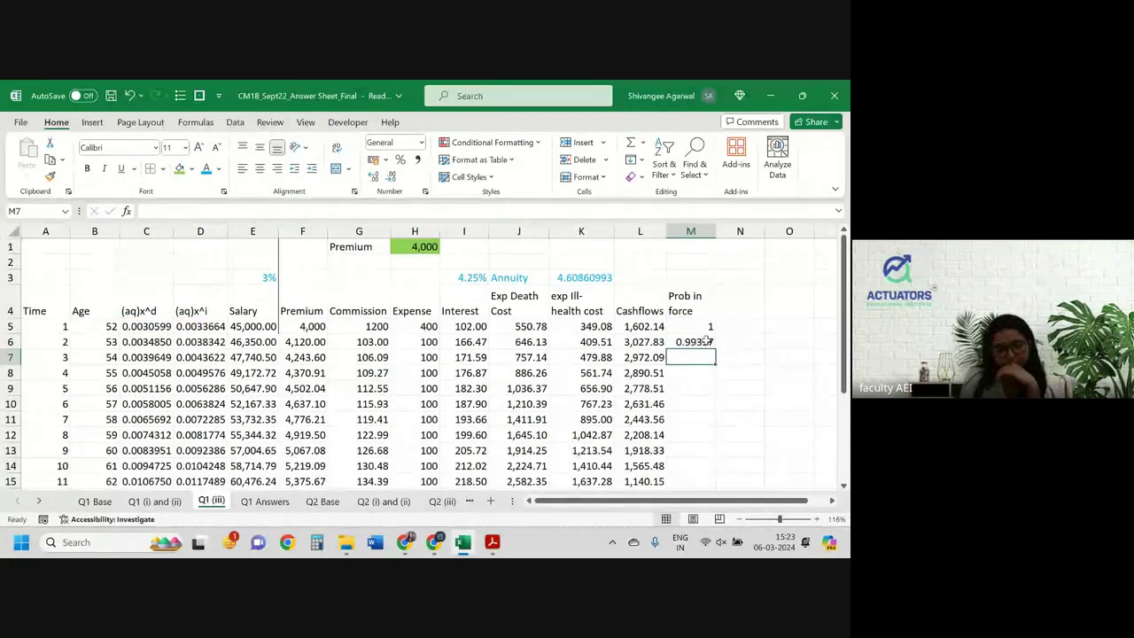
pyautogui.doubleClick(715, 350)
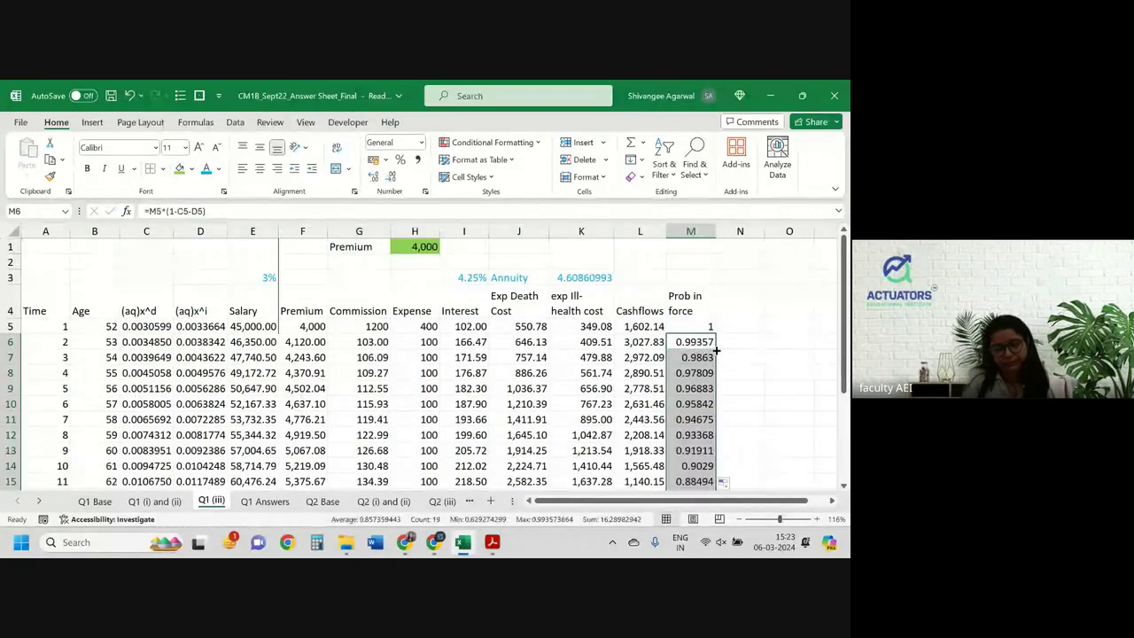
pyautogui.click(375, 177)
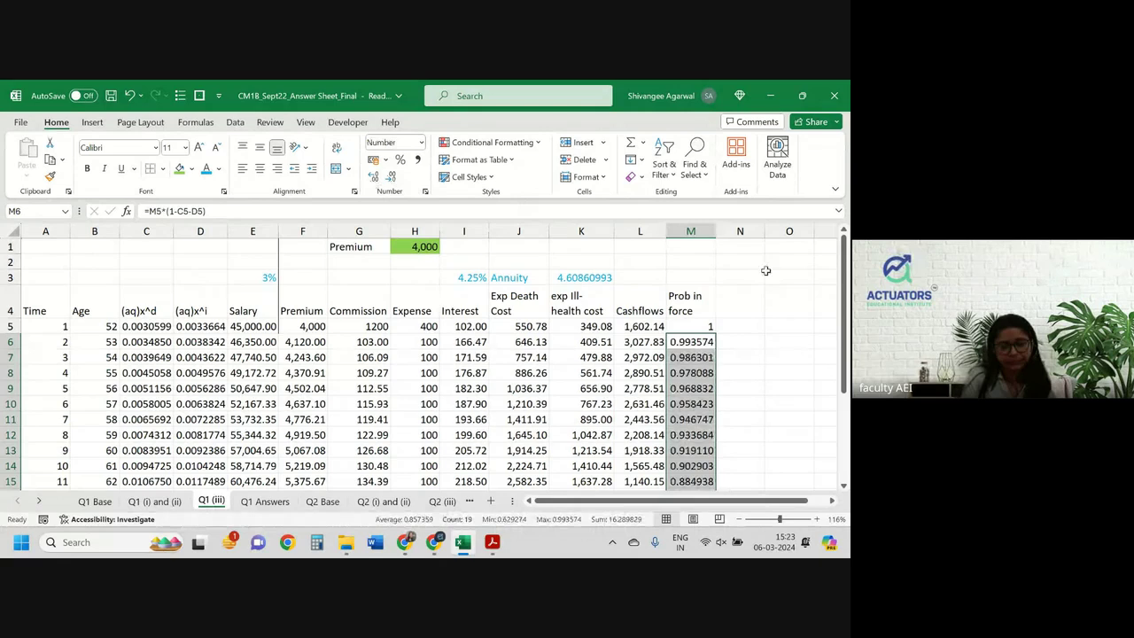
# Step: Add the heading "PS" in N4 beside the in-force probabilities
pyautogui.click(748, 290)
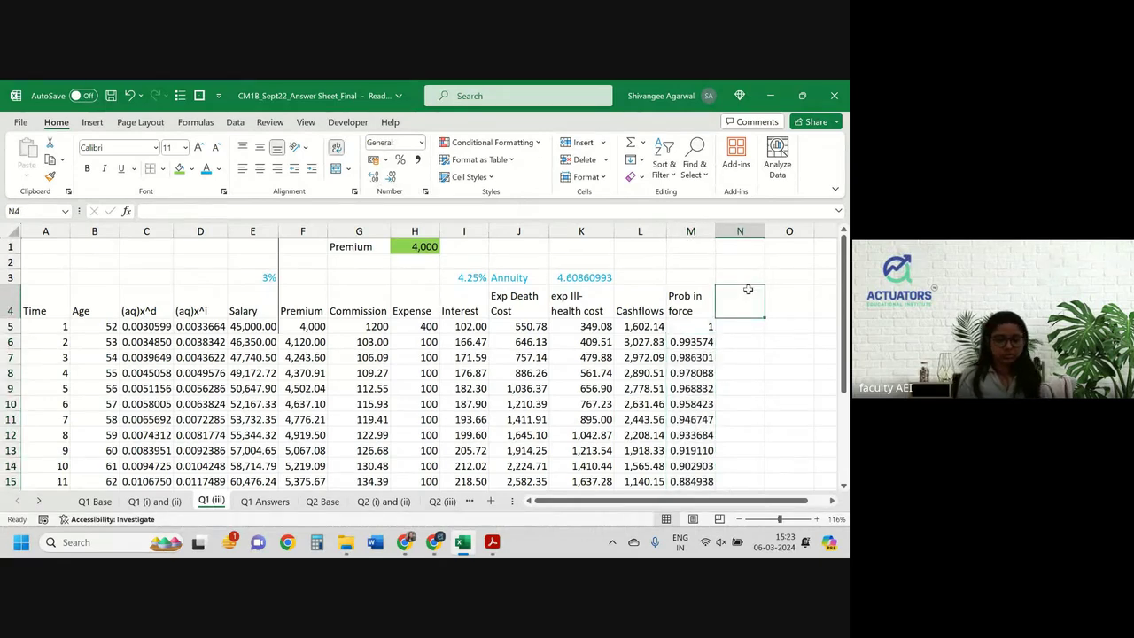
pyautogui.write('P')
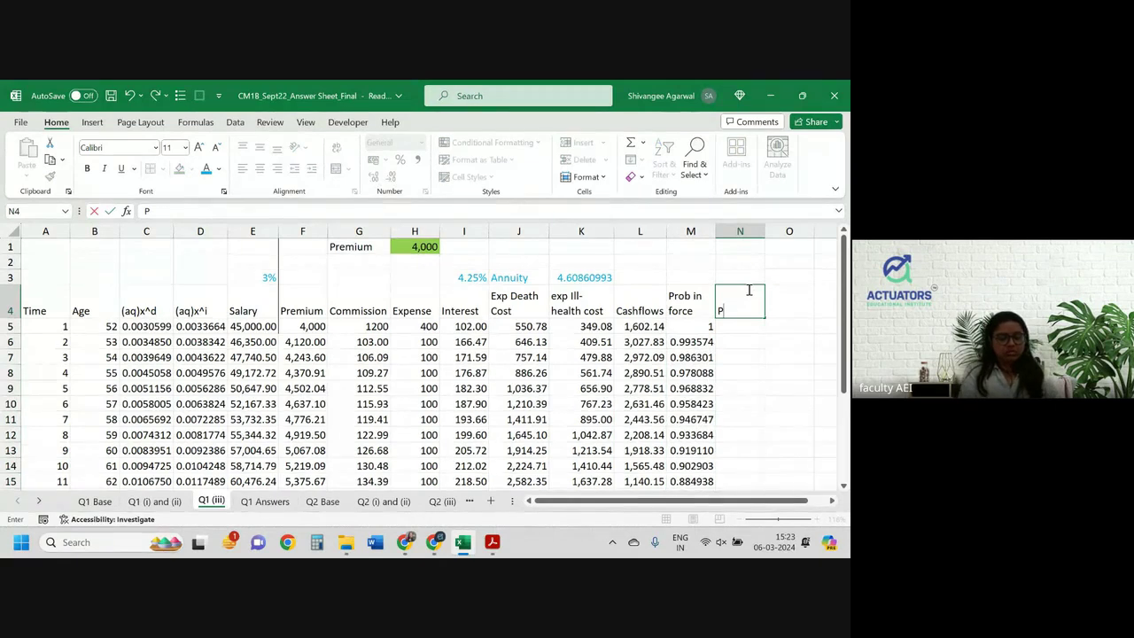
pyautogui.write('S')
pyautogui.press('Return')
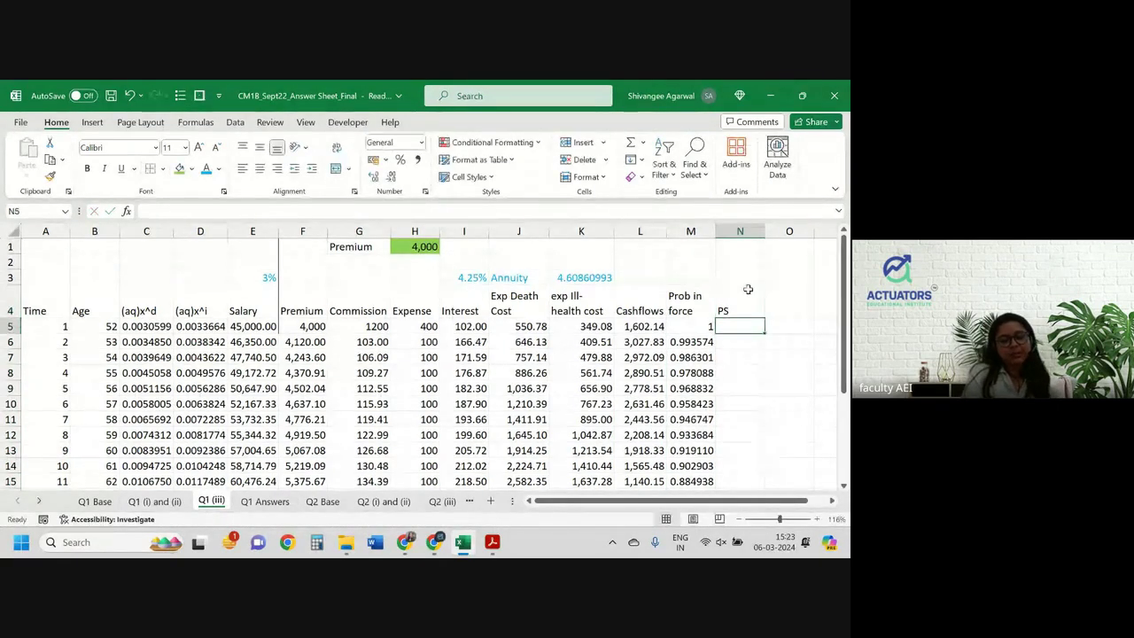
# Step: Calculate the first year's PS value in N5 with the formula =L5*M5 and fill it down the remaining years
pyautogui.write('=L5*M5')
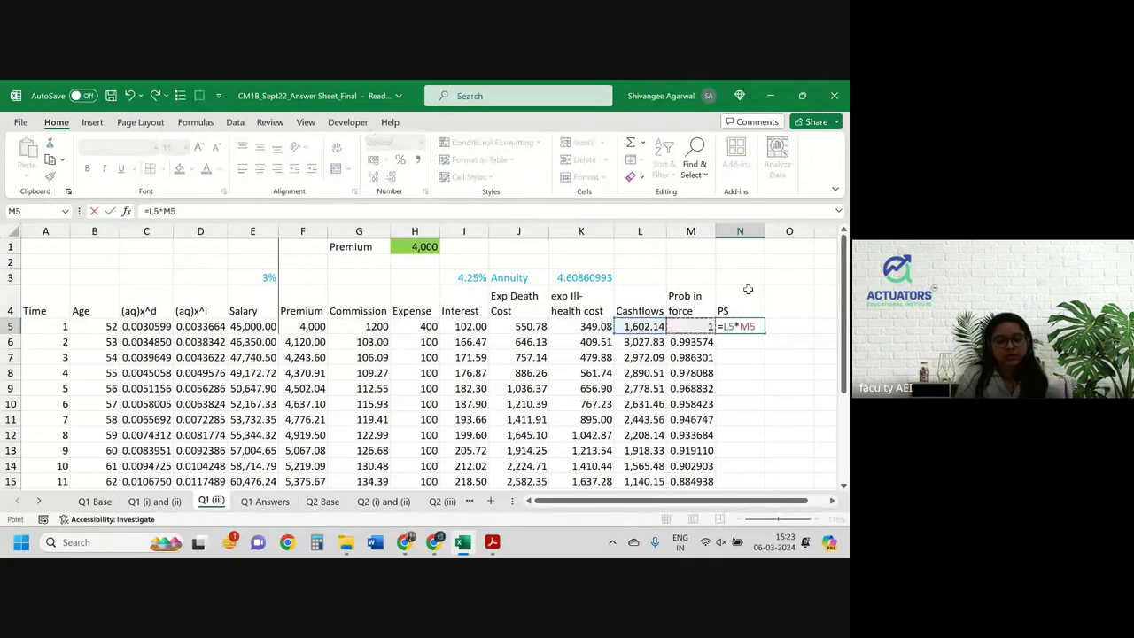
pyautogui.press('Return')
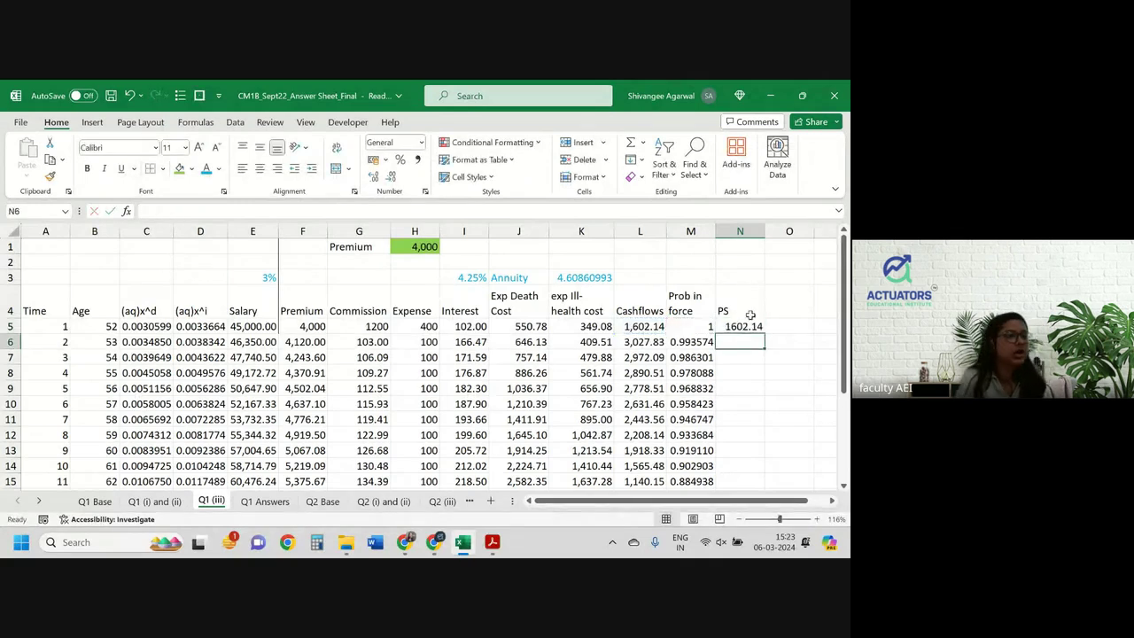
pyautogui.click(748, 326)
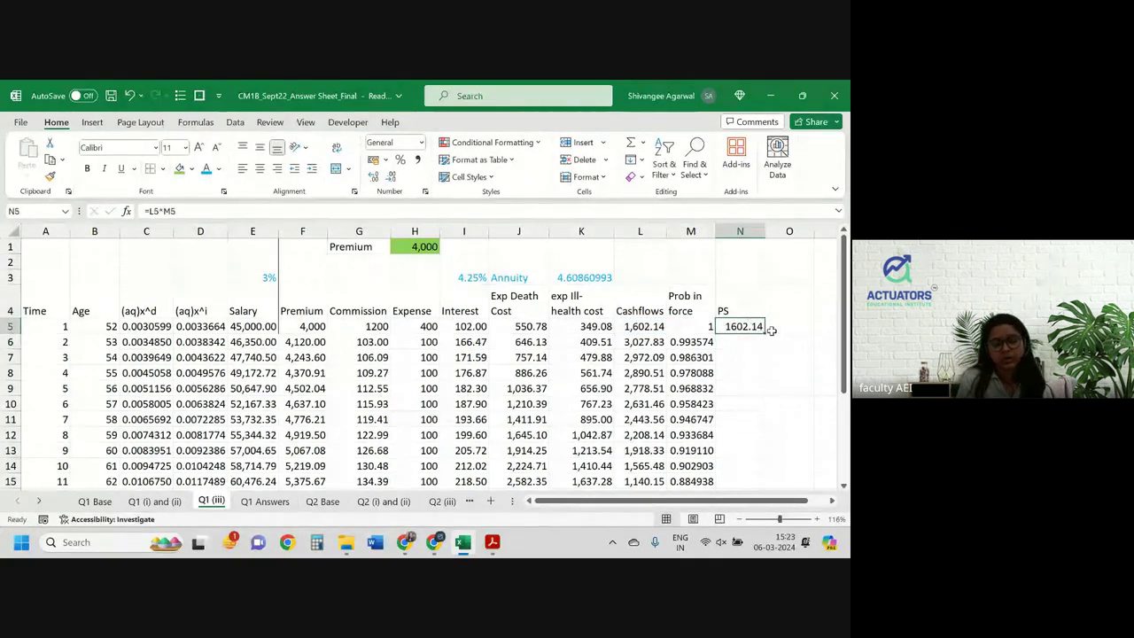
pyautogui.doubleClick(766, 330)
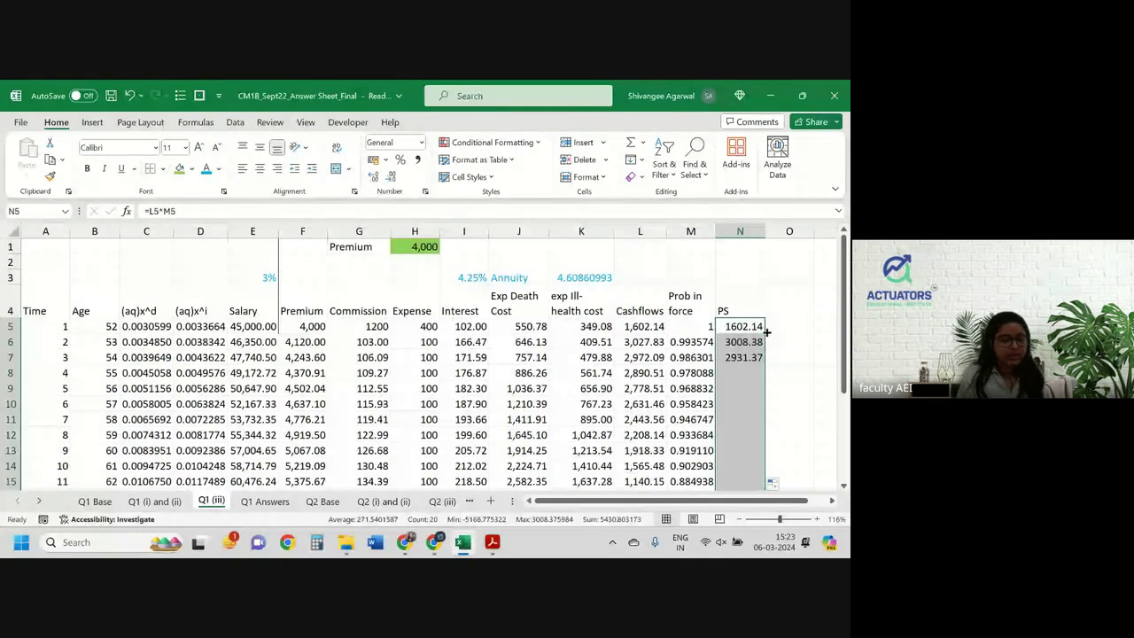
# Step: Add the heading "Disc Factor" in O4
pyautogui.click(808, 298)
pyautogui.write('Disc')
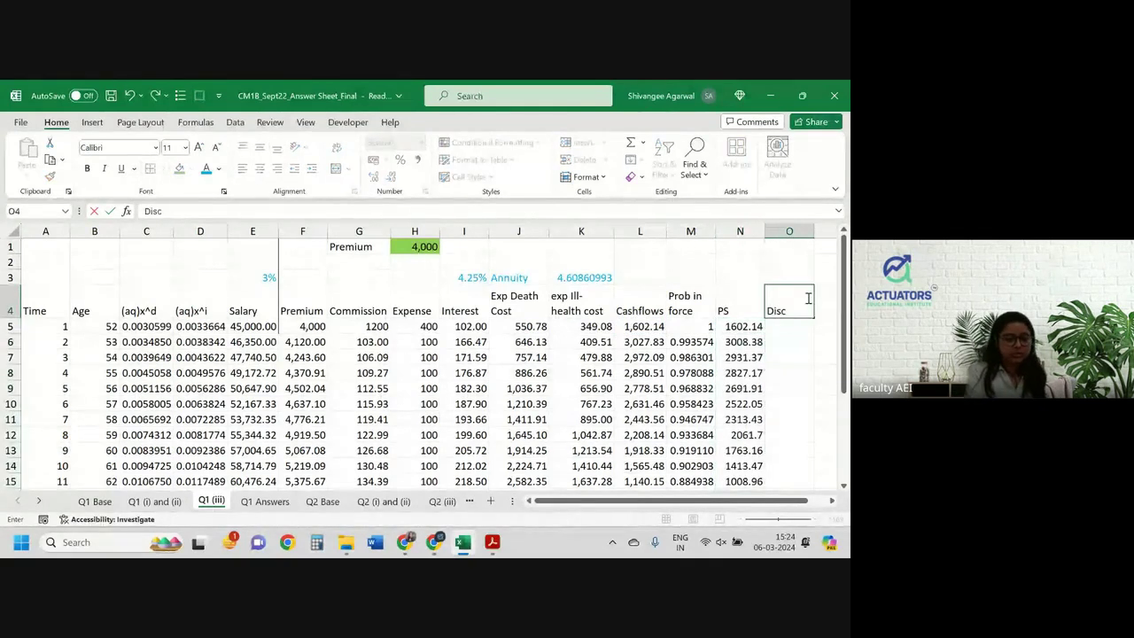
pyautogui.write(' Factor')
pyautogui.hotkey('ctrl', 'Return')
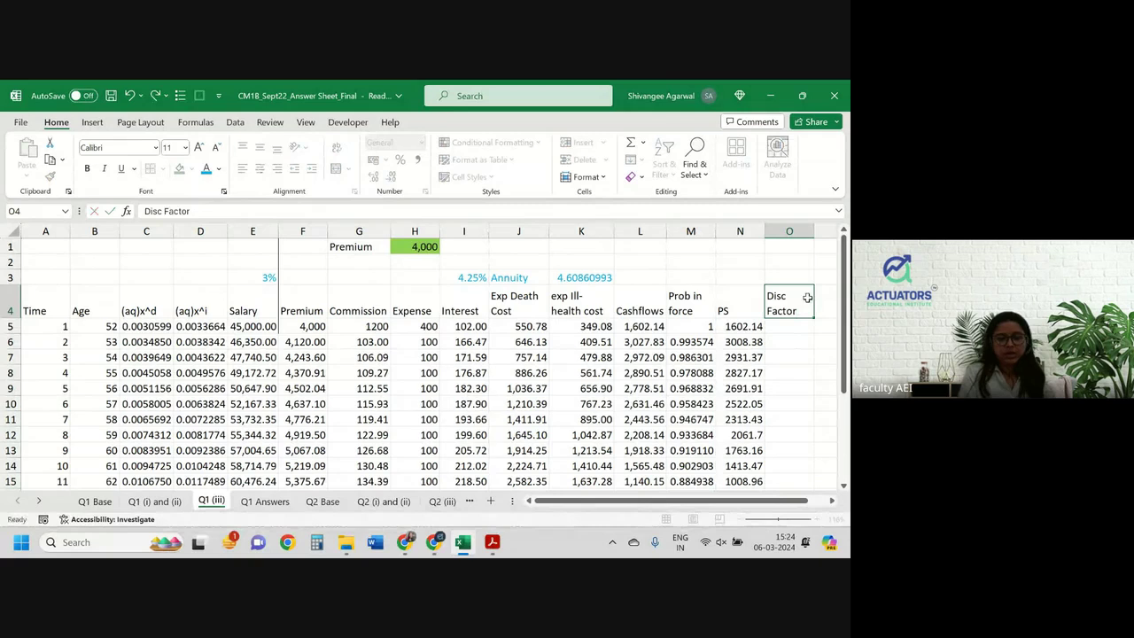
# Step: Calculate the first year's discount factor in O5 with the formula =(1+$I$3)^-A5 and fill it down the remaining years
pyautogui.press('Down')
pyautogui.write('=(')
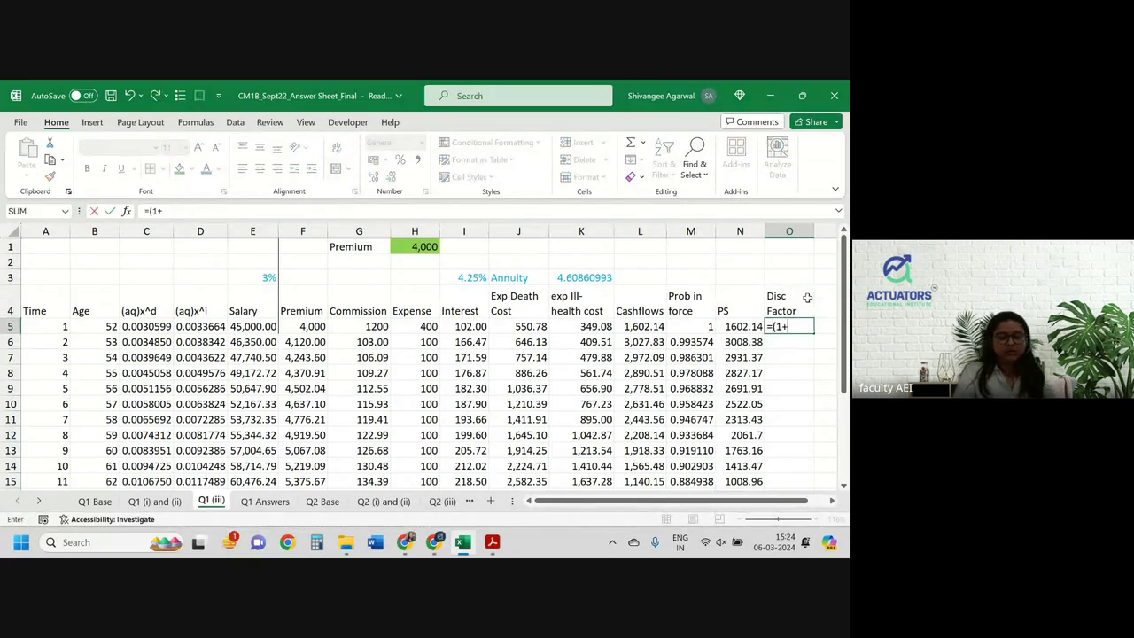
pyautogui.write('1+')
pyautogui.click(458, 278)
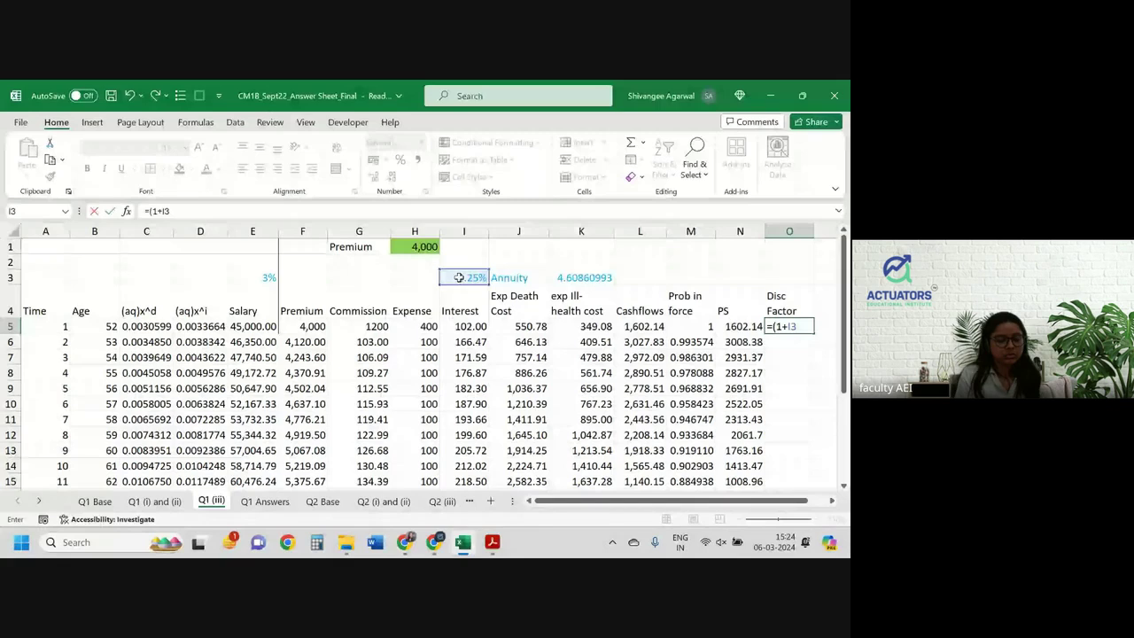
pyautogui.press('F4')
pyautogui.write(')')
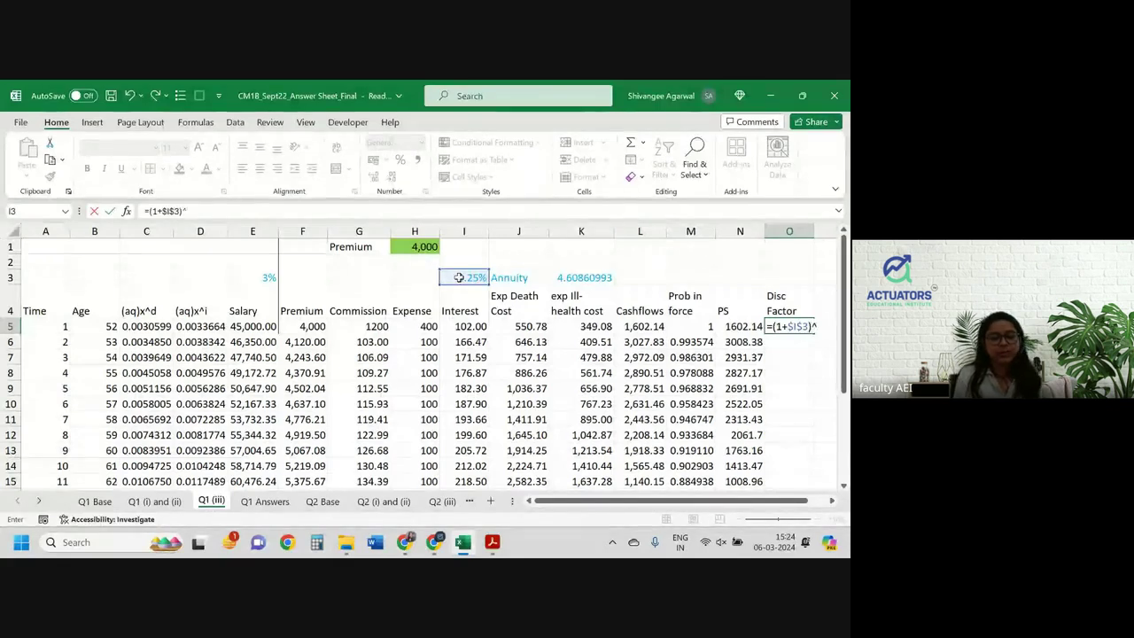
pyautogui.write('^-')
pyautogui.press('Left')
pyautogui.press('Left')
pyautogui.press('Left')
pyautogui.press('Left')
pyautogui.press('Left')
pyautogui.press('Left')
pyautogui.press('Left')
pyautogui.press('Left')
pyautogui.press('Left')
pyautogui.press('Left')
pyautogui.press('Left')
pyautogui.press('Left')
pyautogui.press('Left')
pyautogui.press('Left')
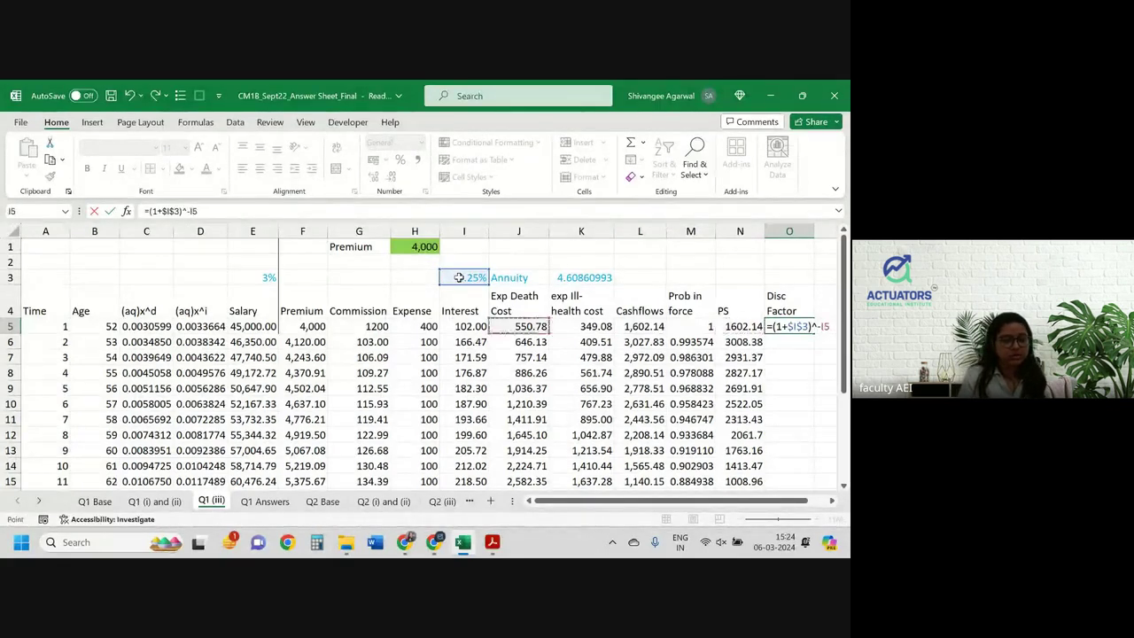
pyautogui.press('Return')
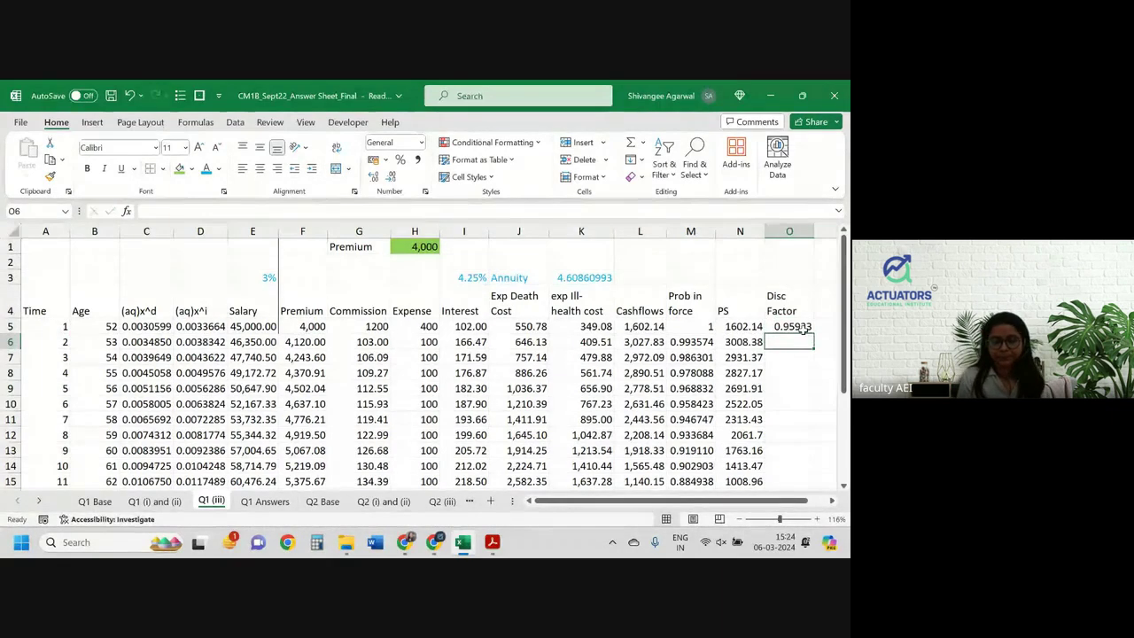
pyautogui.click(803, 327)
pyautogui.doubleClick(811, 333)
# Step: Add the heading "NPV" in P4
pyautogui.click(820, 292)
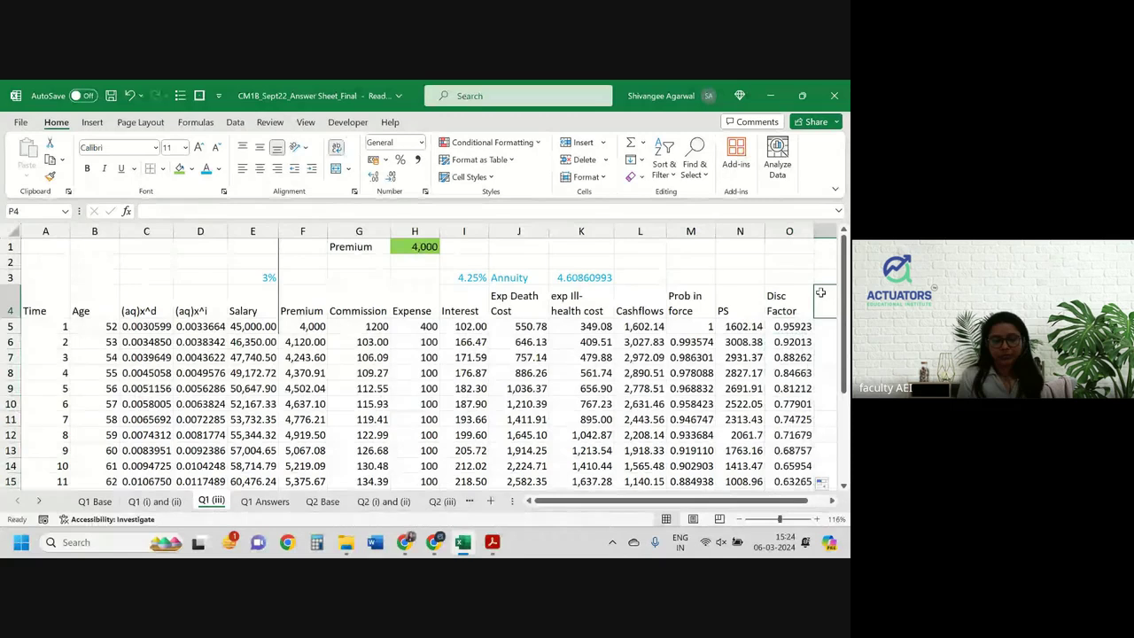
pyautogui.write('NPV')
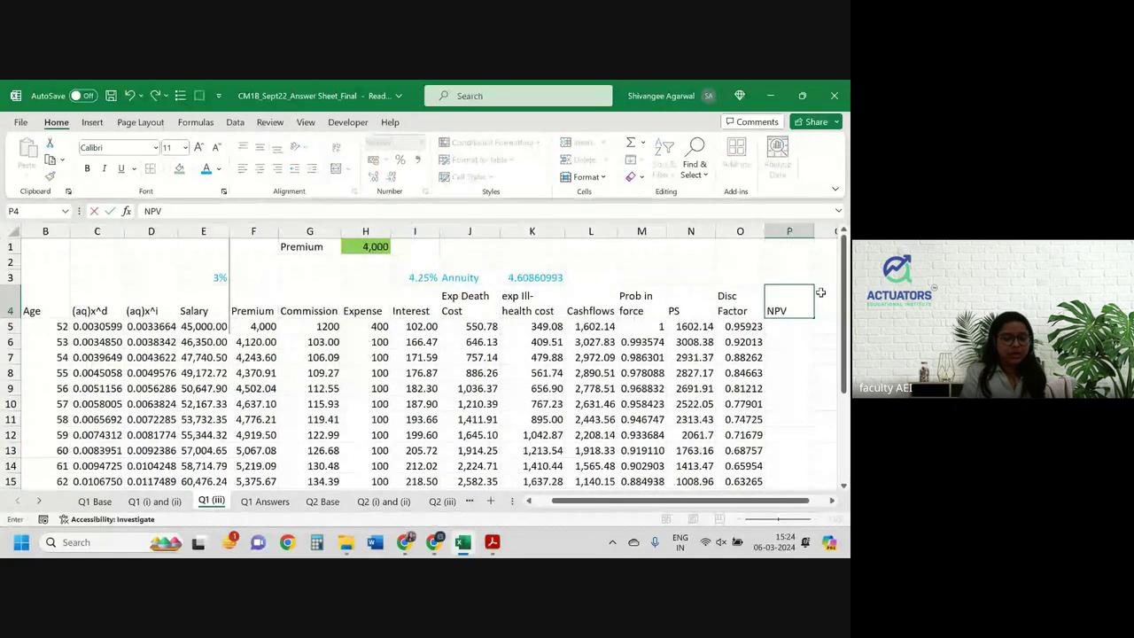
pyautogui.press('Return')
# Step: Calculate the first year's NPV in P5 with the formula =N5*O5 and fill it down the remaining years
pyautogui.write('=')
pyautogui.press('Left')
pyautogui.press('Left')
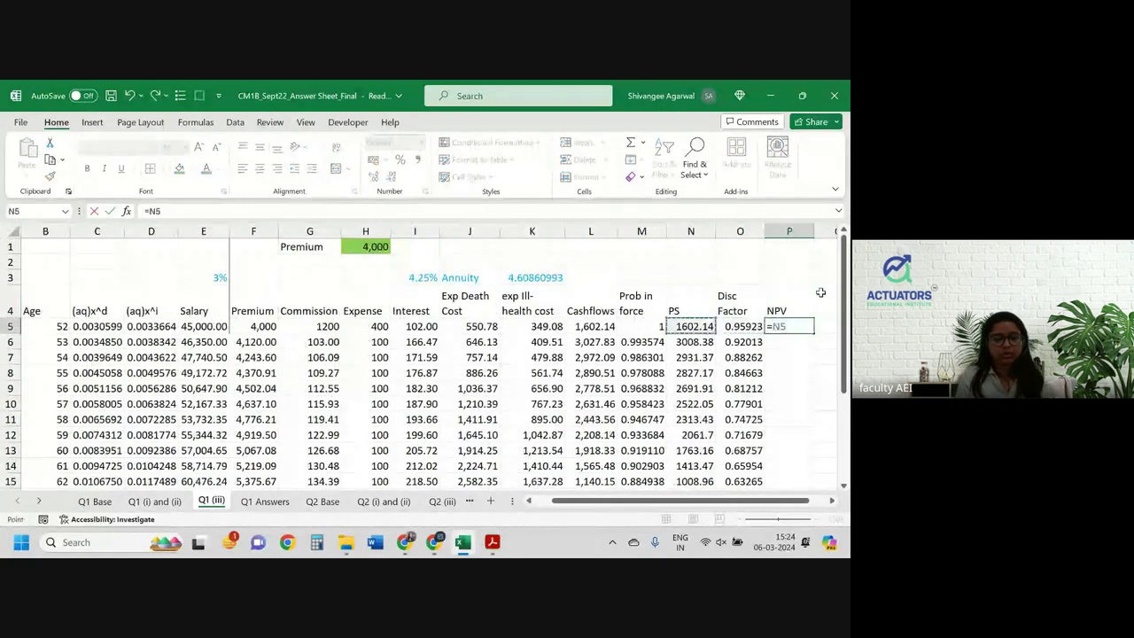
pyautogui.write('*')
pyautogui.press('Left')
pyautogui.press('Return')
pyautogui.click(798, 327)
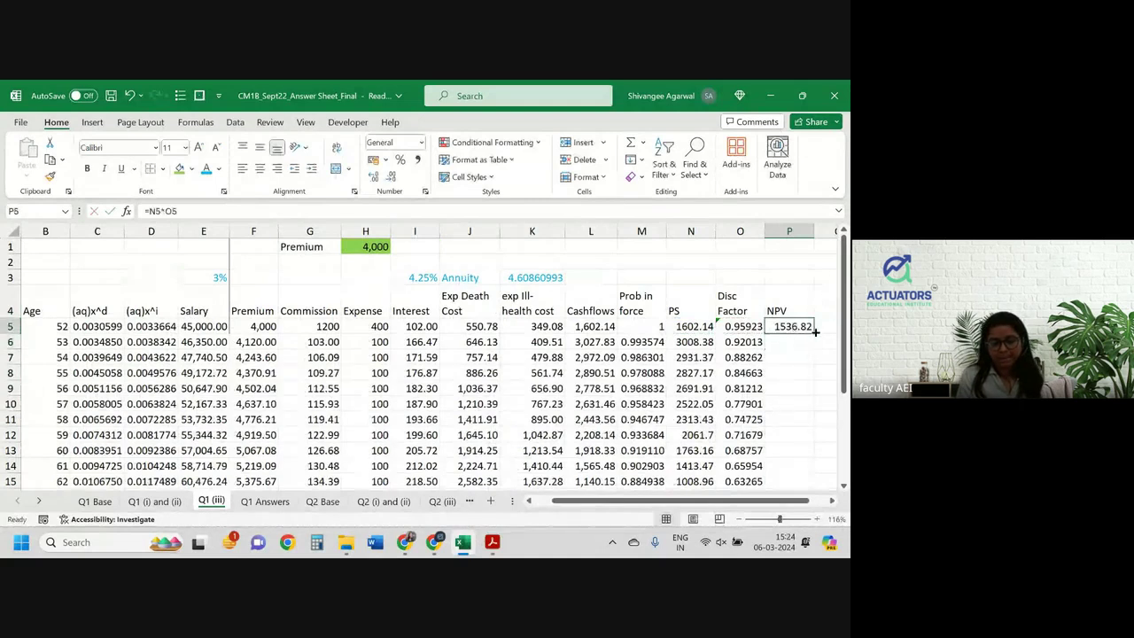
pyautogui.doubleClick(813, 331)
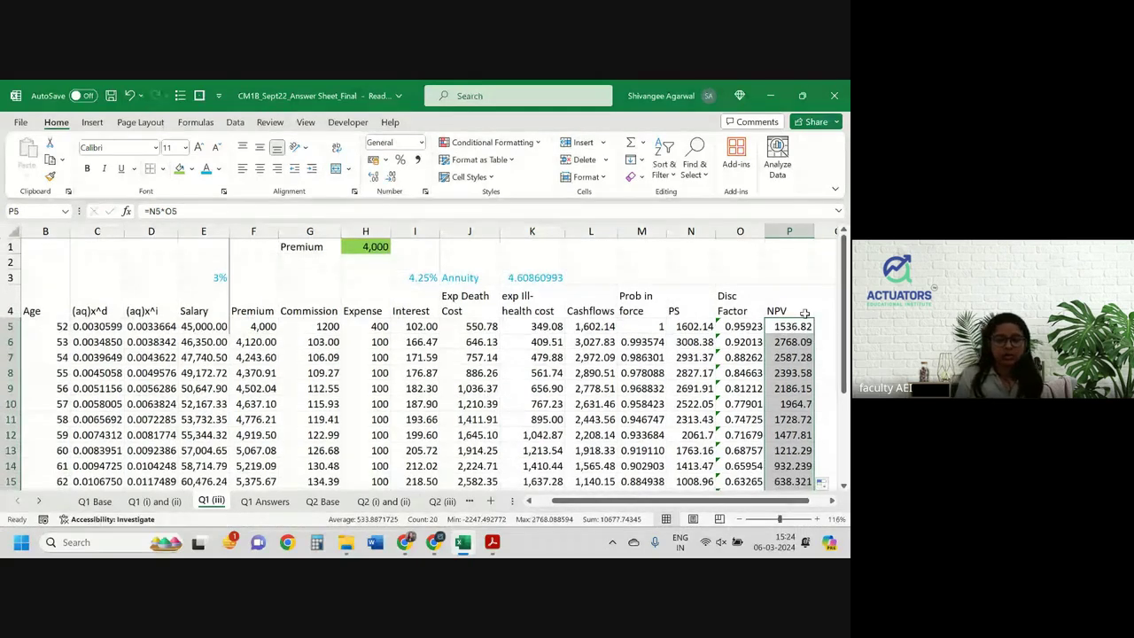
# Step: Total the yearly NPV values in P2 with the formula =SUM(P5:P24)
pyautogui.click(784, 263)
pyautogui.write('=')
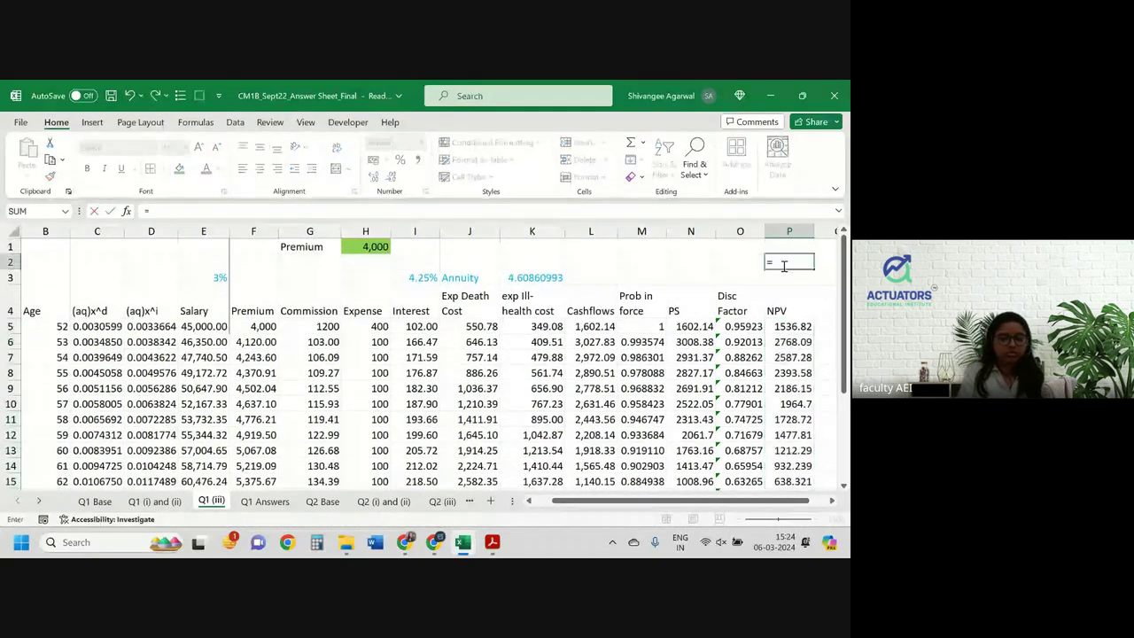
pyautogui.write('sum(')
pyautogui.press('Down')
pyautogui.press('Down')
pyautogui.press('Down')
pyautogui.hotkey('ctrl', 'shift', 'Down')
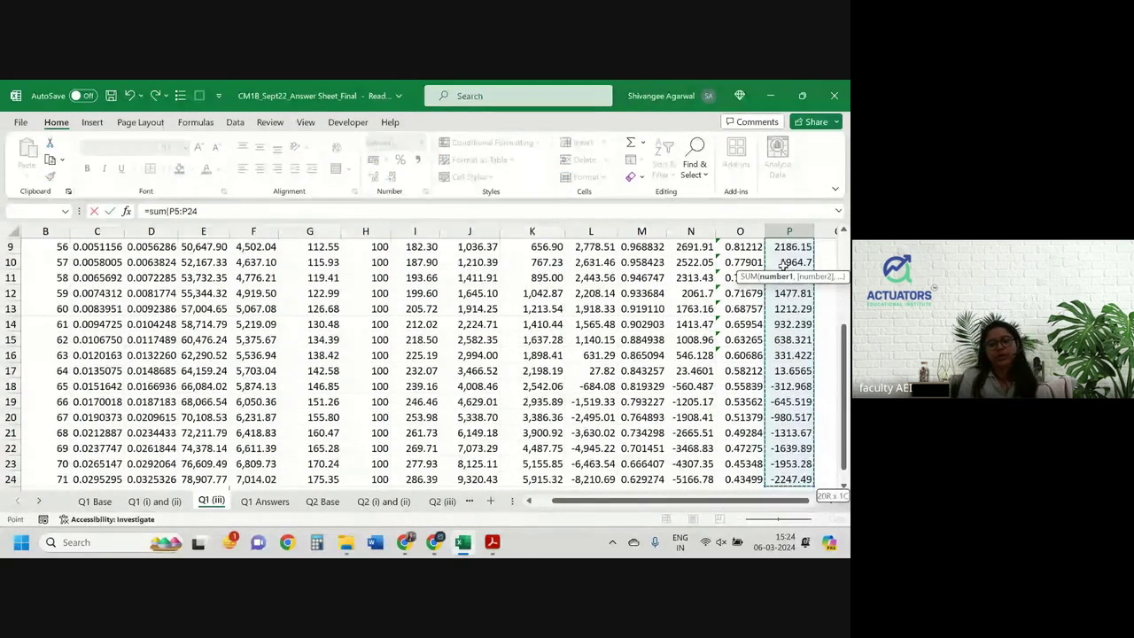
pyautogui.hotkey('shift', 'Return')
pyautogui.click(783, 264)
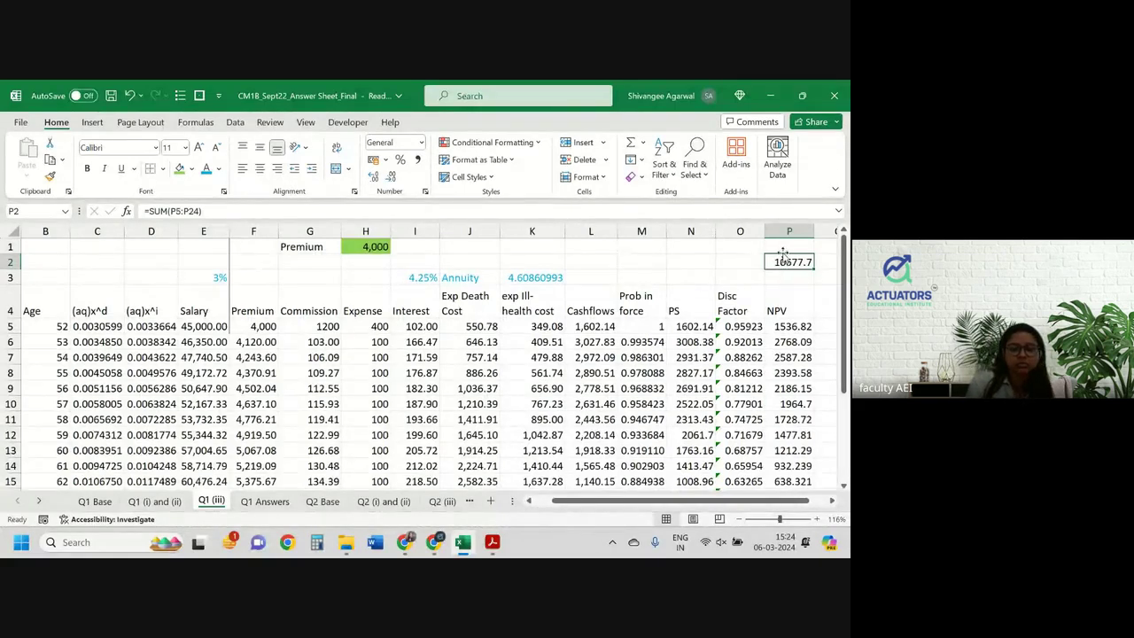
# Step: Label O2 as "Total NPV" and the cell above it, O1, as "Total Prem"
pyautogui.click(752, 259)
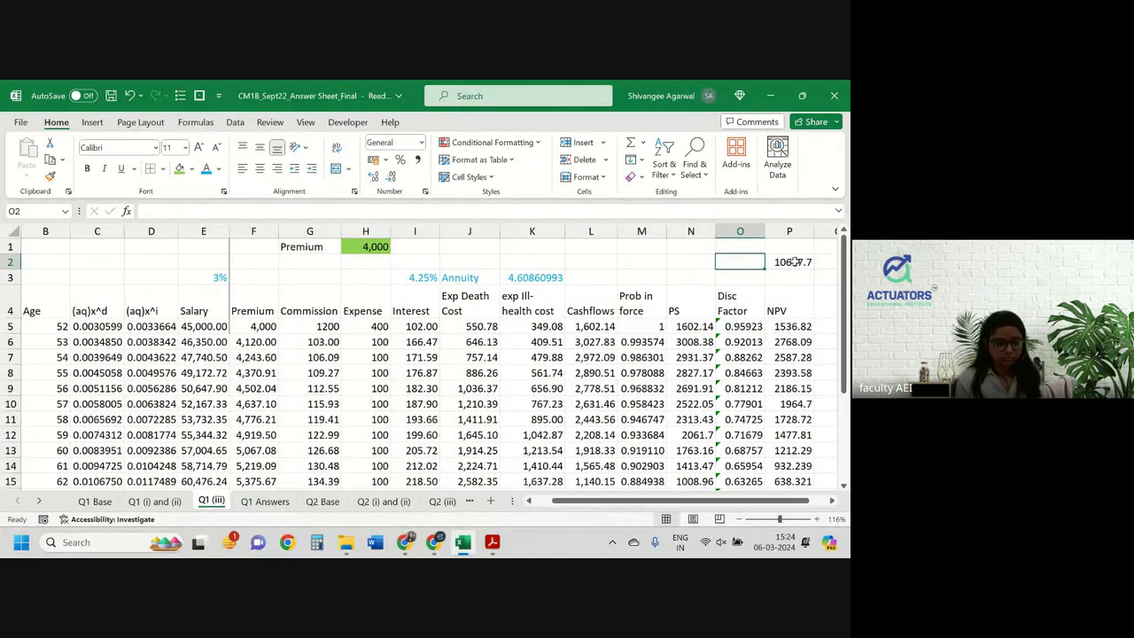
pyautogui.write('Total N')
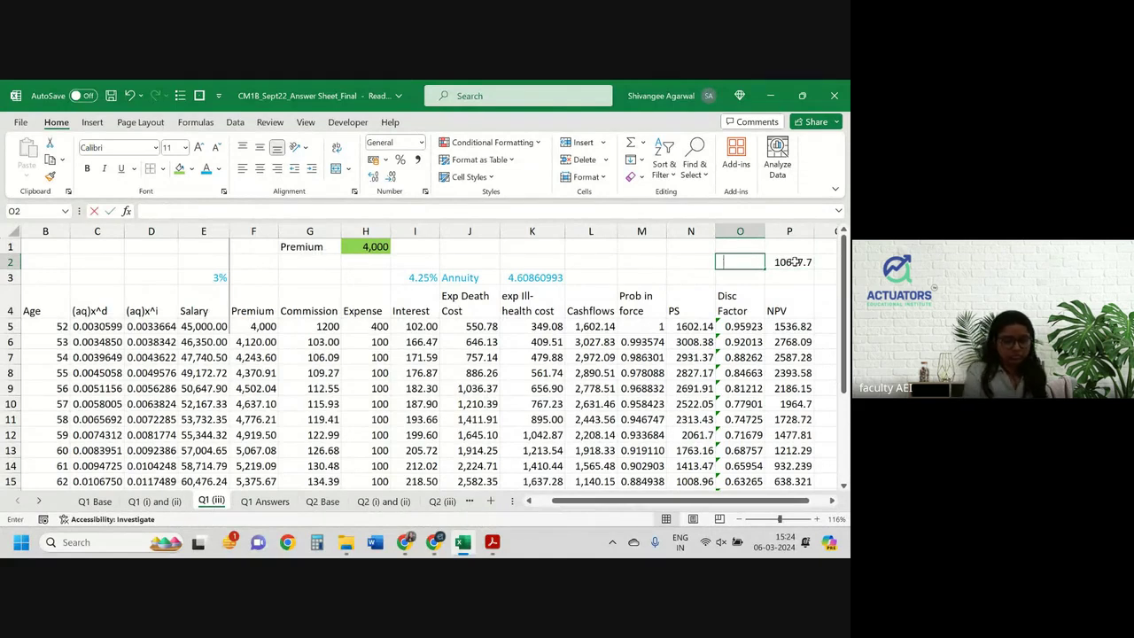
pyautogui.write('PV')
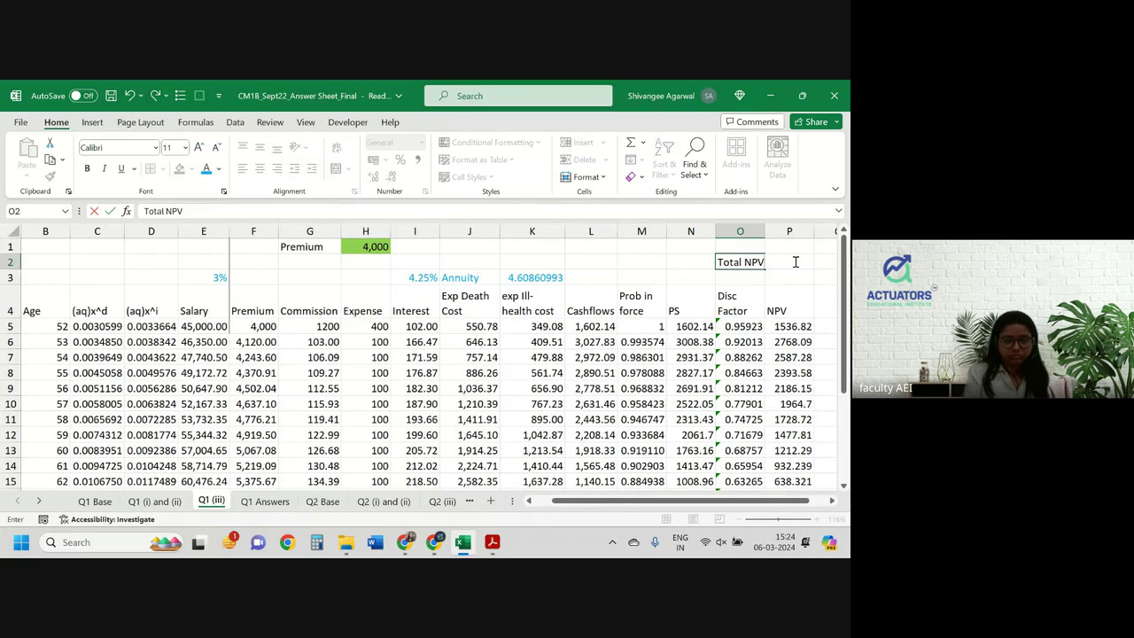
pyautogui.press('Up')
pyautogui.write('Total Pre')
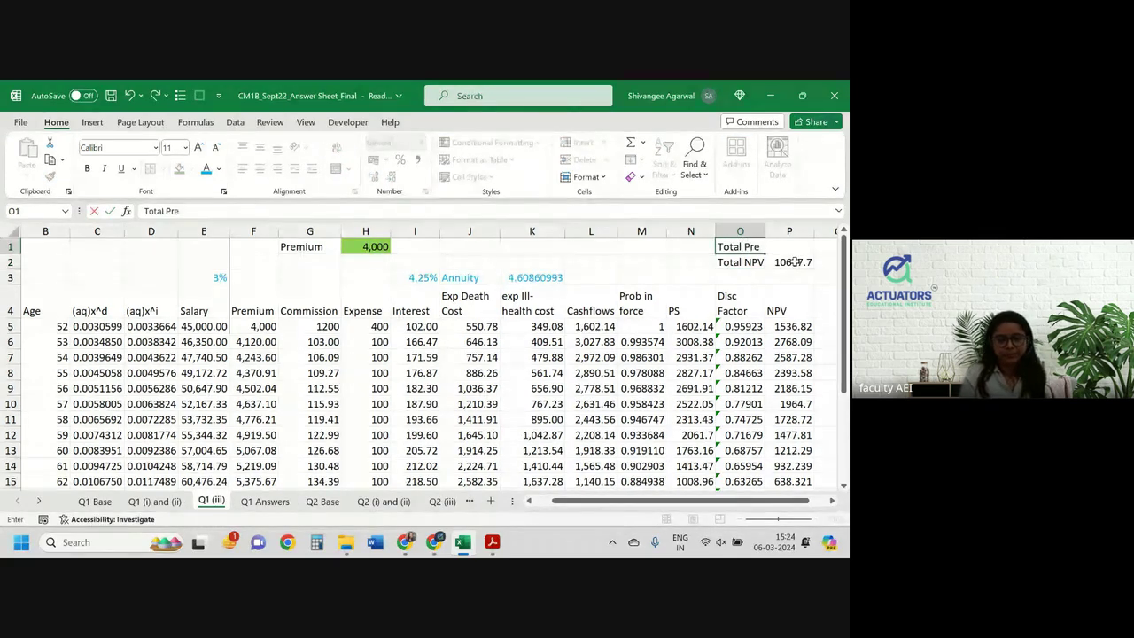
pyautogui.write('m')
# Step: Total the premiums in P1 with a SUM of F5:F24 and fit column O's width to its contents
pyautogui.press('Right')
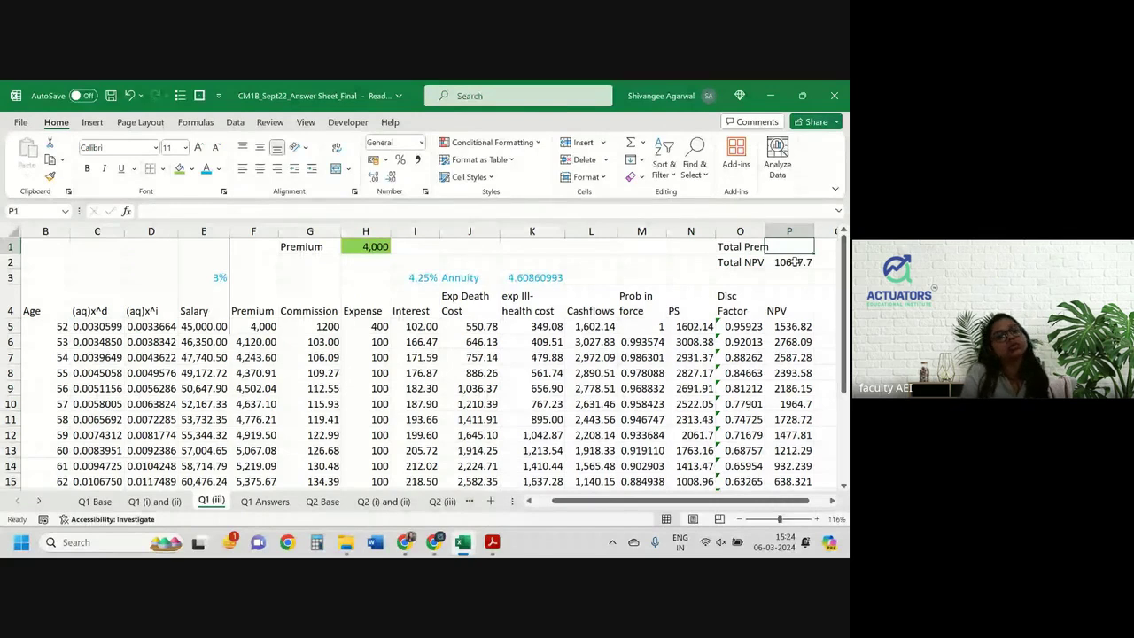
pyautogui.write('=sum(')
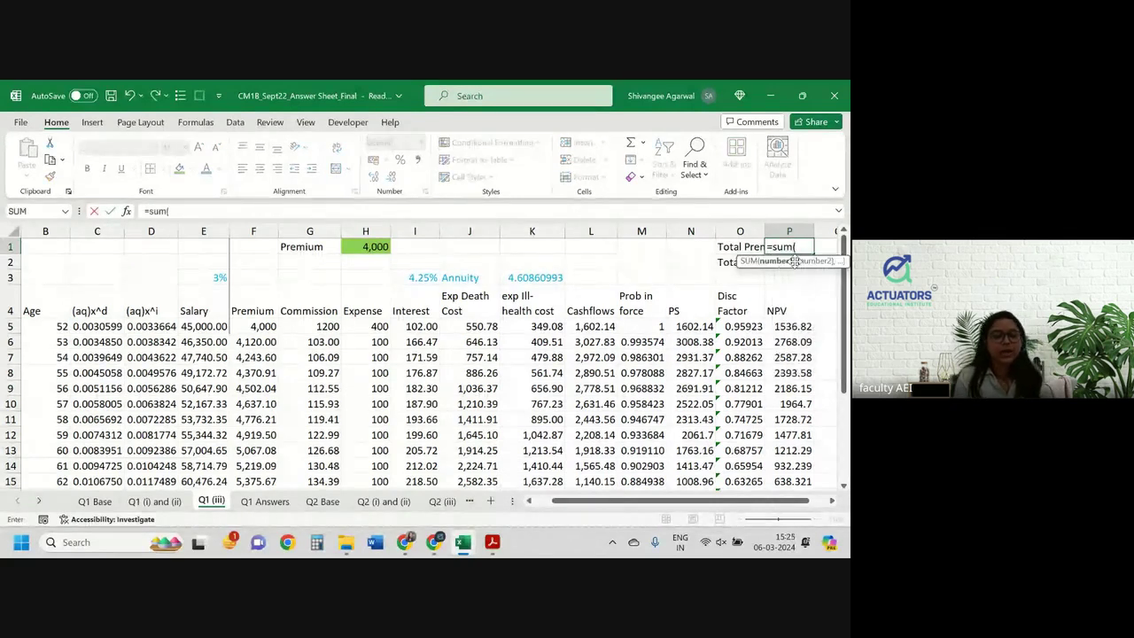
pyautogui.moveTo(253, 326); pyautogui.dragTo(280, 489)
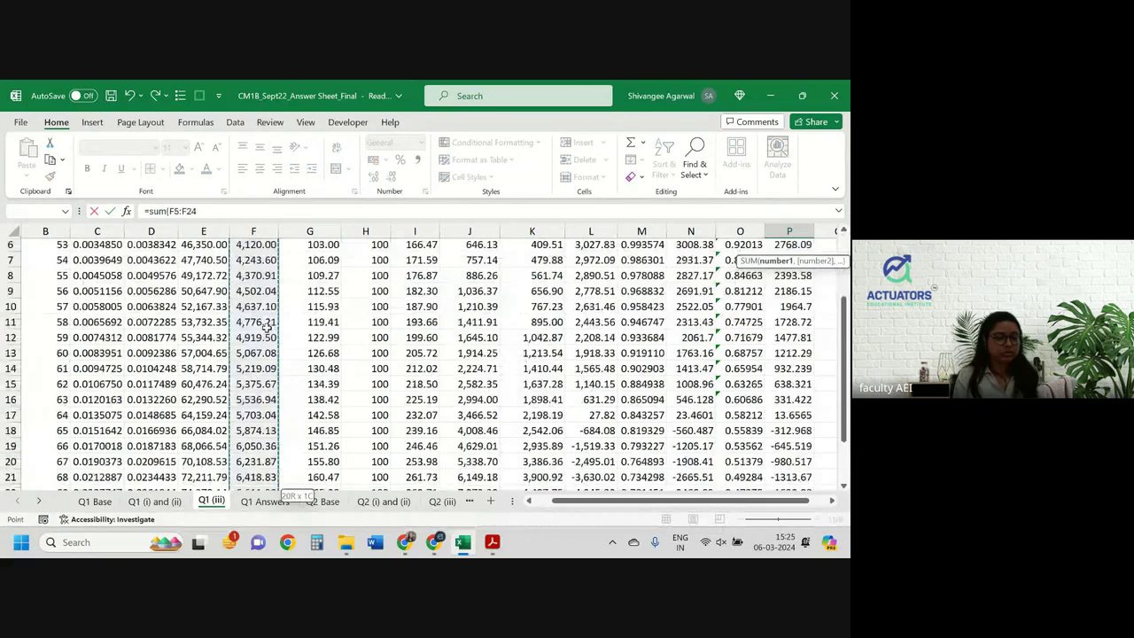
pyautogui.scroll(-1, 267, 328)
pyautogui.press('Return')
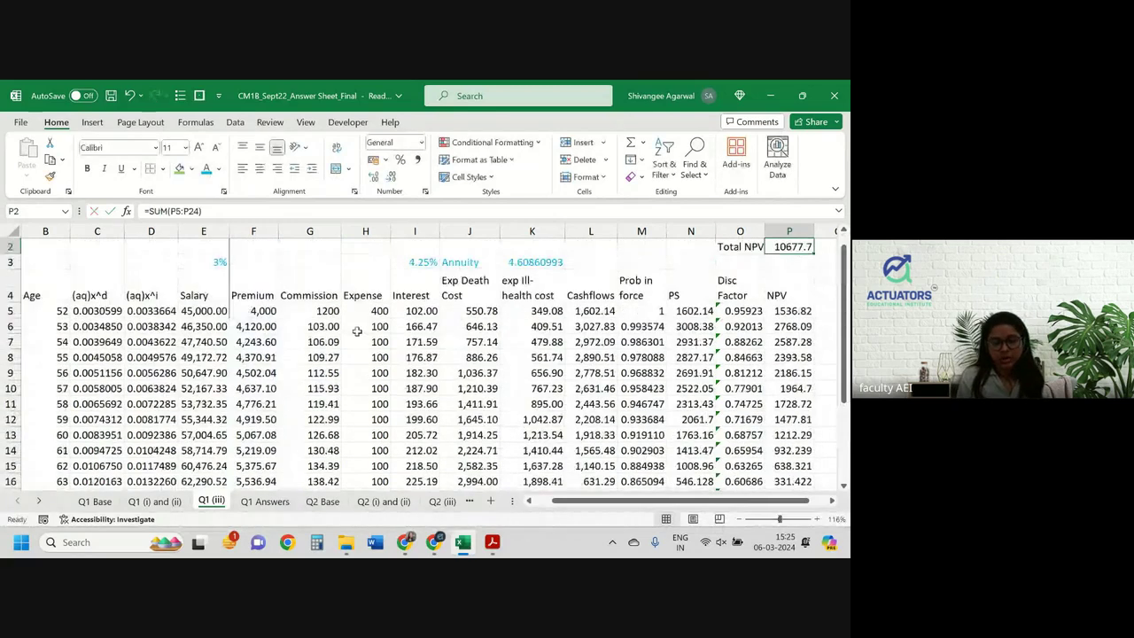
pyautogui.scroll(1, 737, 296)
pyautogui.doubleClick(763, 231)
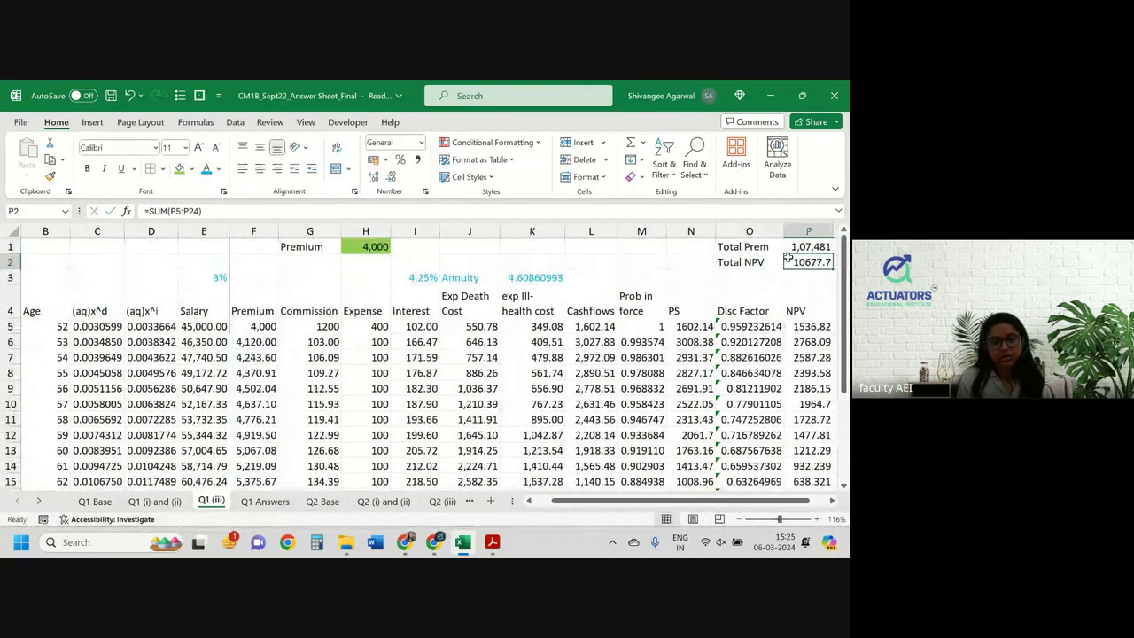
# Step: Copy the number format of premium cell F7 to the total NPV in P2 and fit column P's width to its contents
pyautogui.hscroll(1, 801, 281)
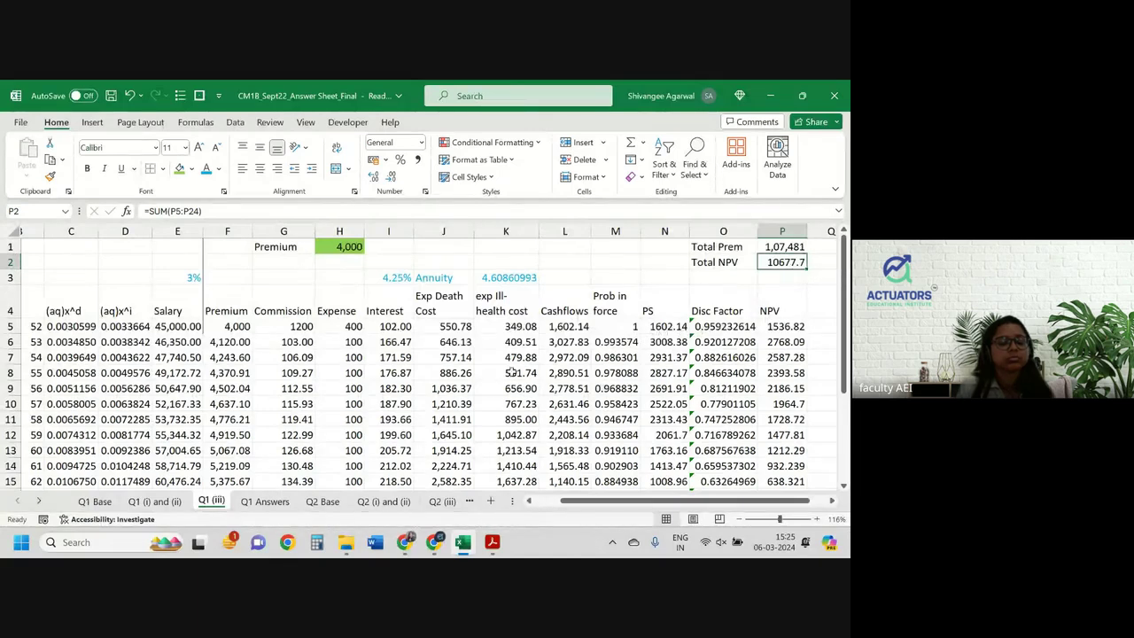
pyautogui.click(230, 354)
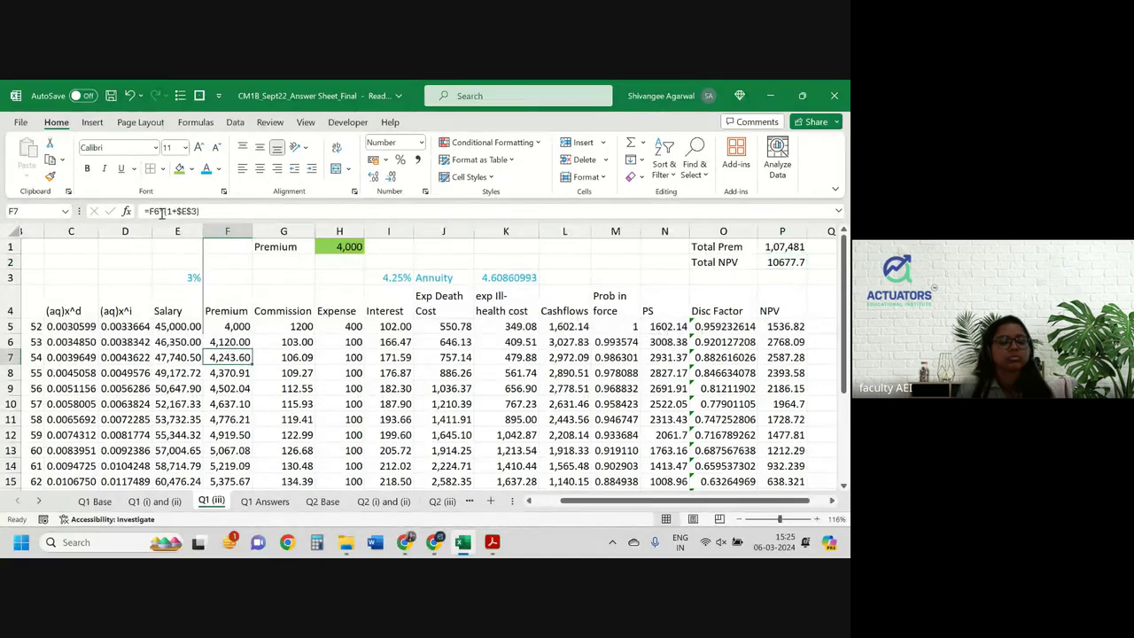
pyautogui.click(51, 177)
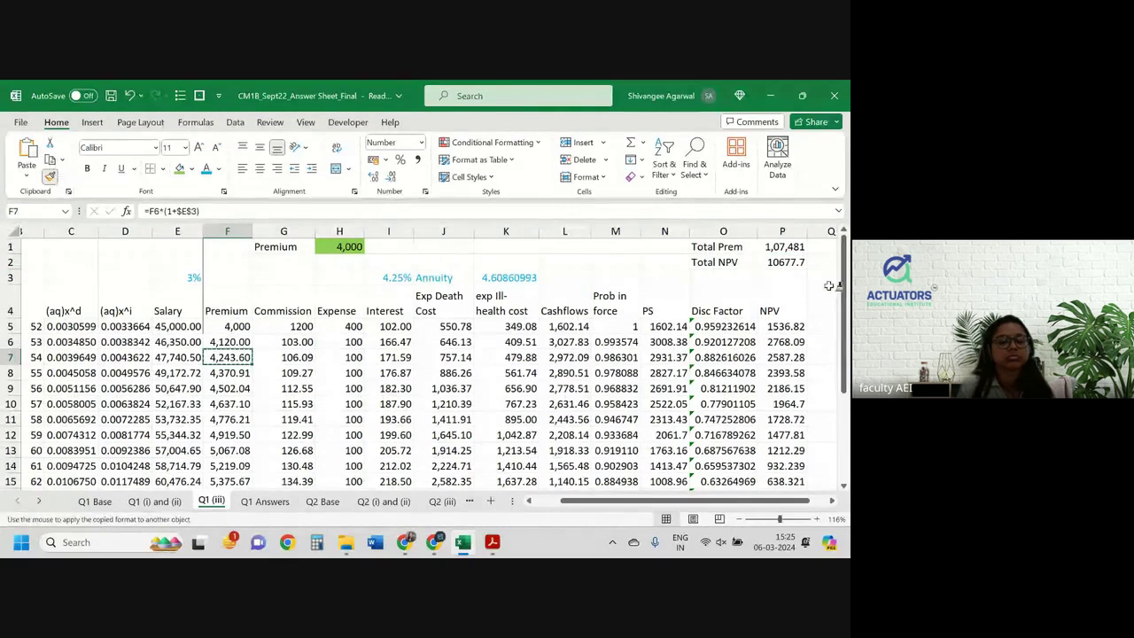
pyautogui.click(768, 265)
pyautogui.doubleClick(807, 230)
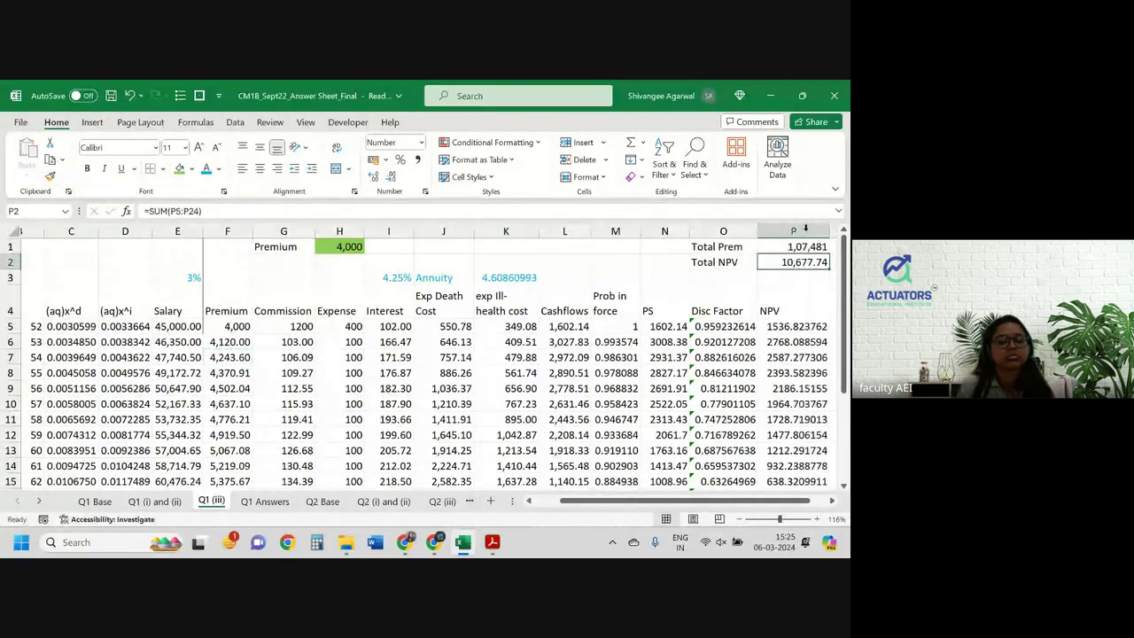
# Step: Clear the "Total Prem" label and its total from O1:P1
pyautogui.hscroll(2, 776, 310)
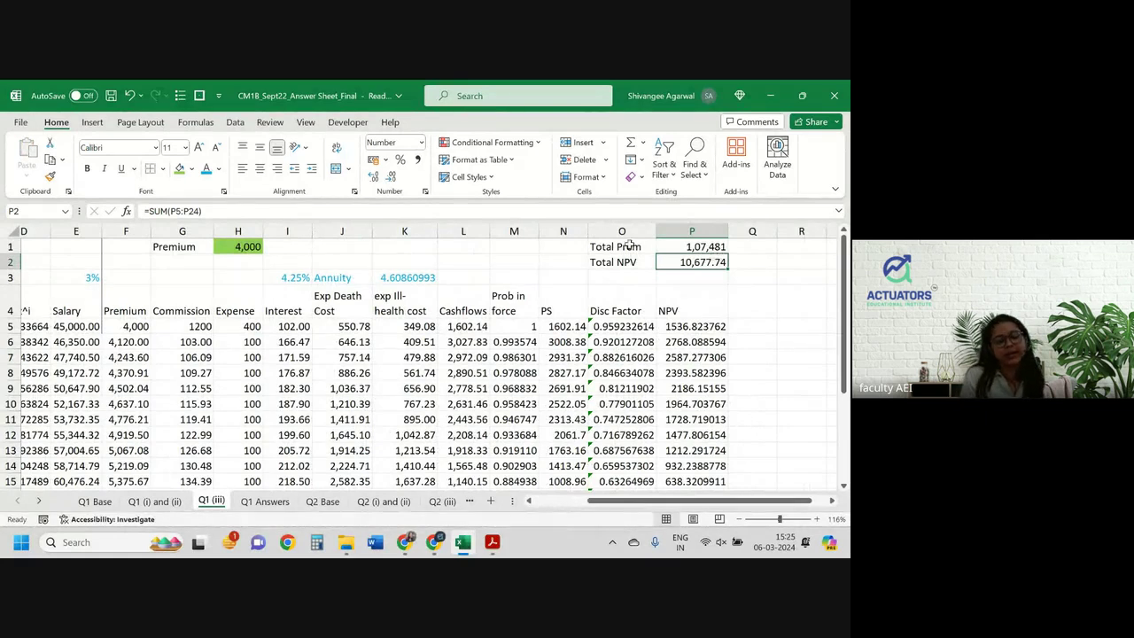
pyautogui.moveTo(628, 246); pyautogui.dragTo(700, 247)
pyautogui.press('Delete')
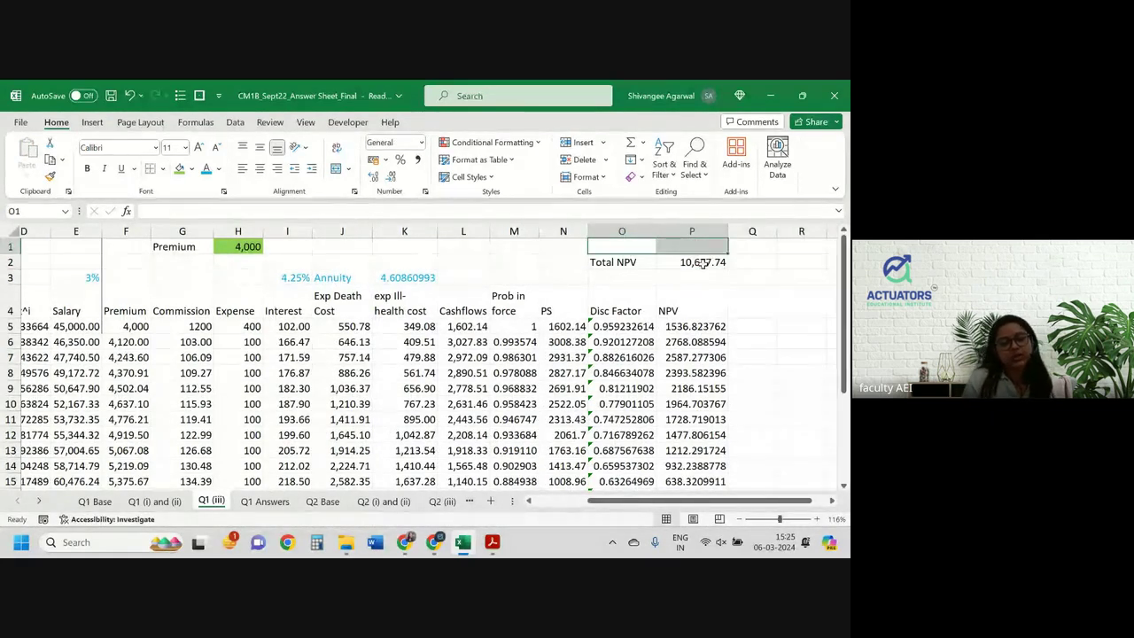
# Step: Run Goal Seek to set the total NPV in P2 to 0 by changing the premium in H1
pyautogui.click(701, 263)
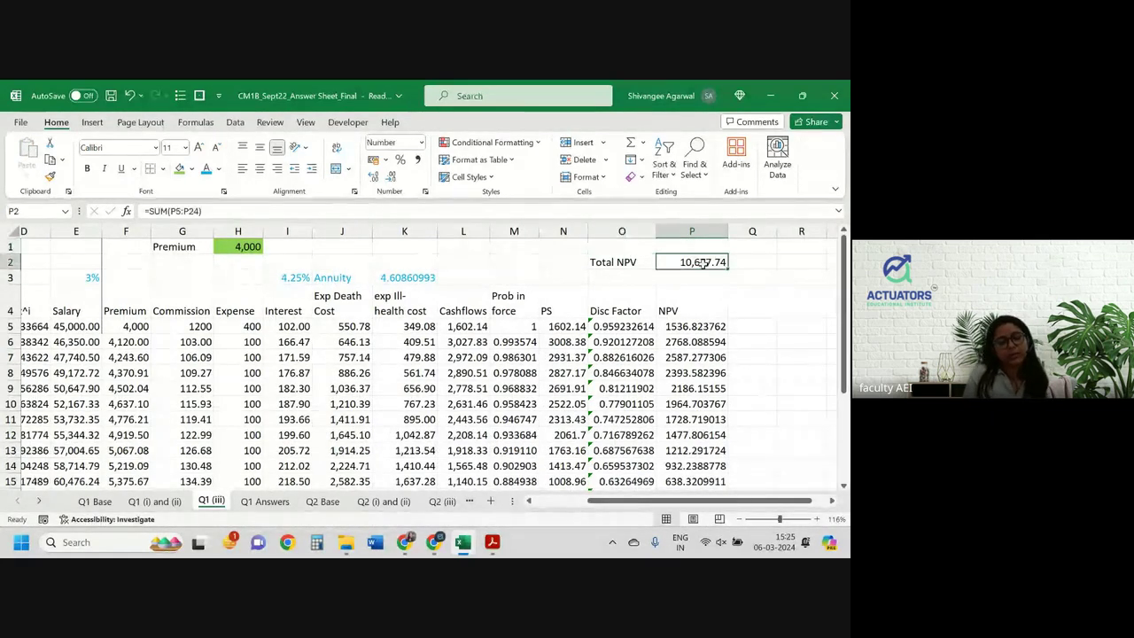
pyautogui.click(235, 122)
pyautogui.click(626, 152)
pyautogui.click(677, 216)
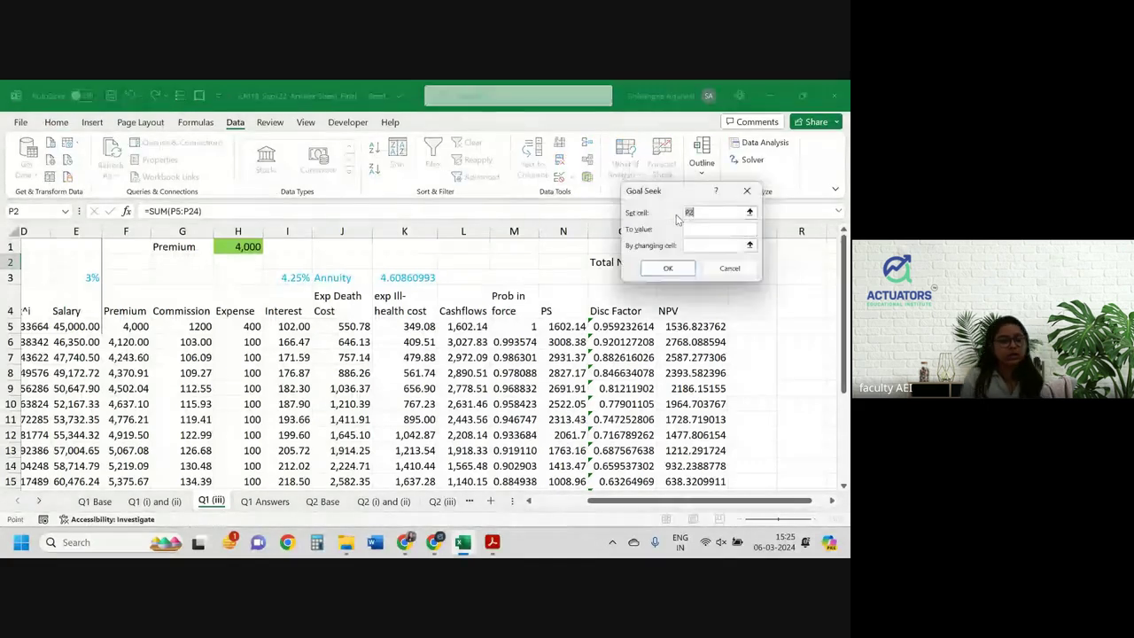
pyautogui.press('Tab')
pyautogui.write('0')
pyautogui.press('Tab')
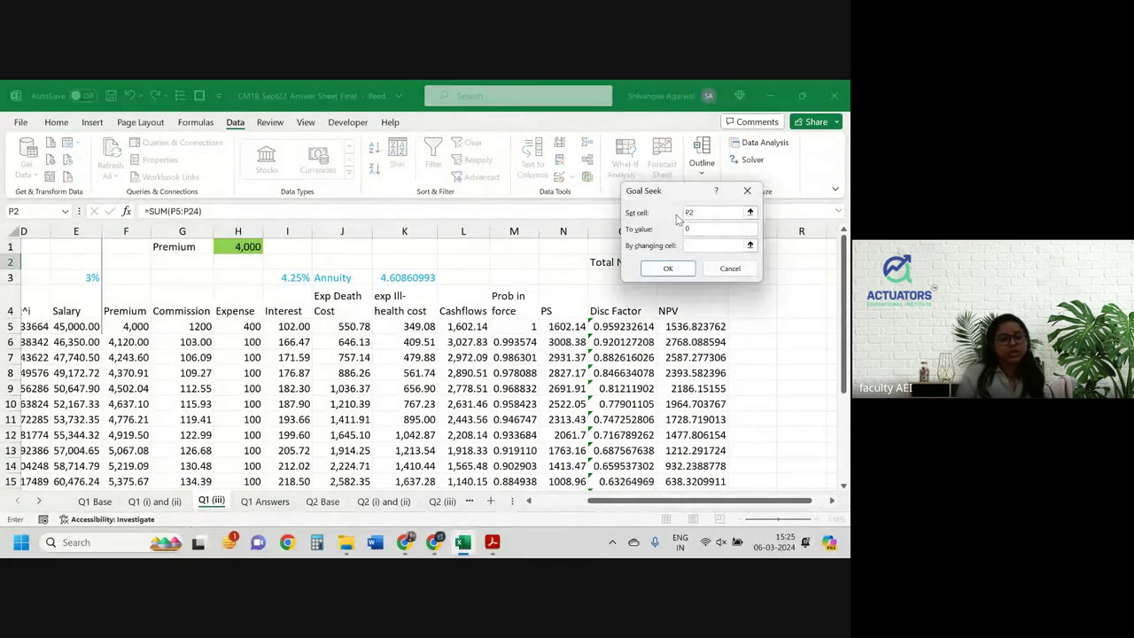
pyautogui.click(251, 247)
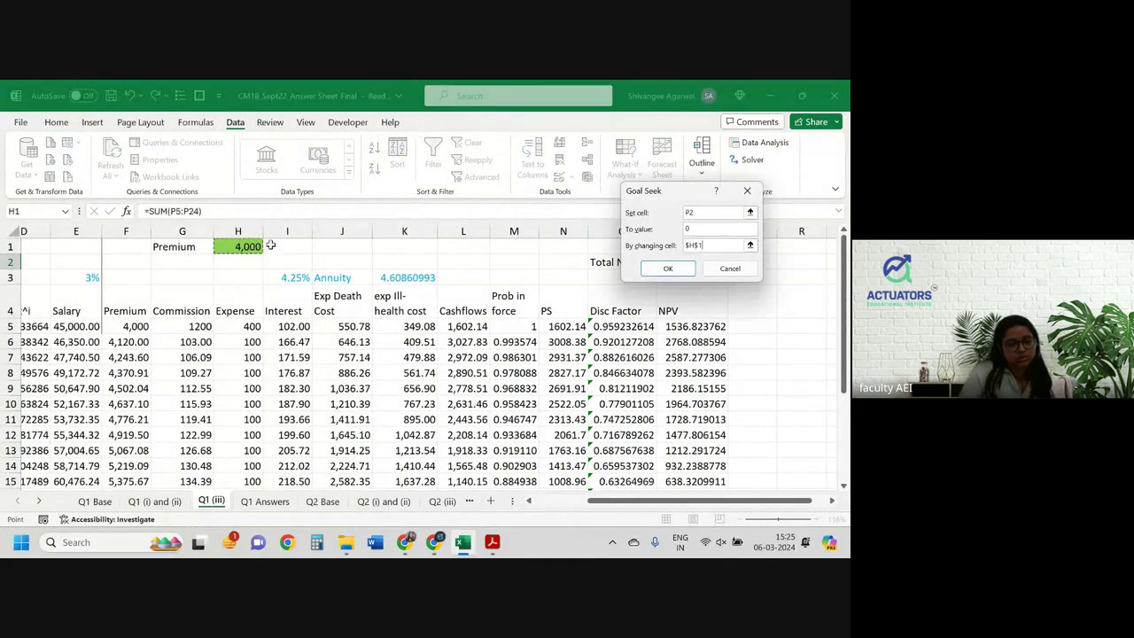
pyautogui.click(668, 268)
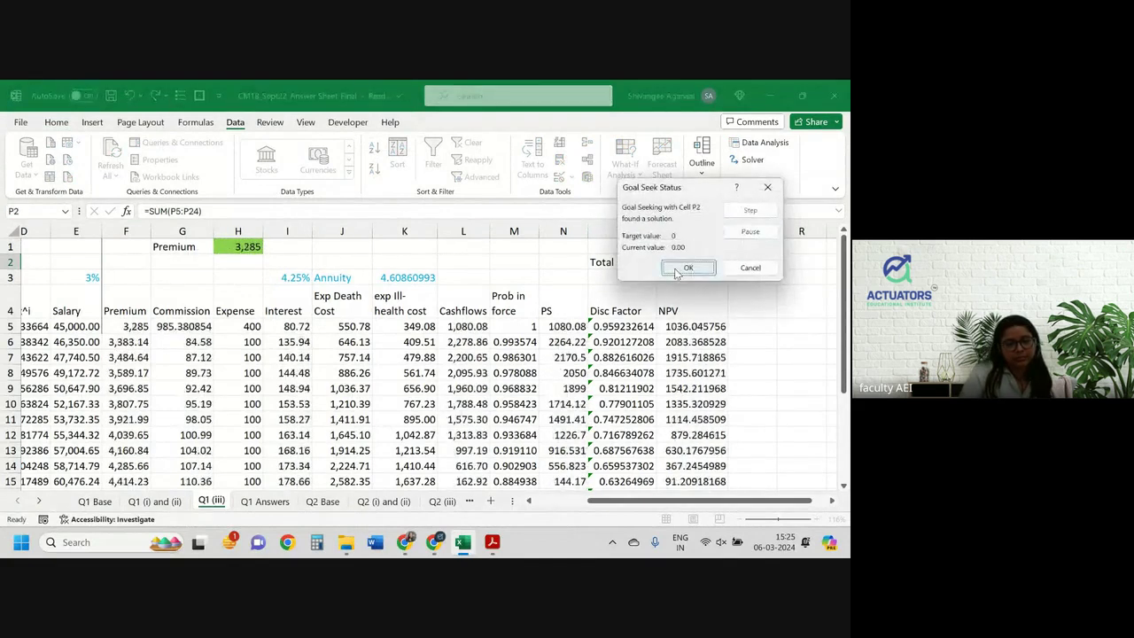
pyautogui.click(688, 268)
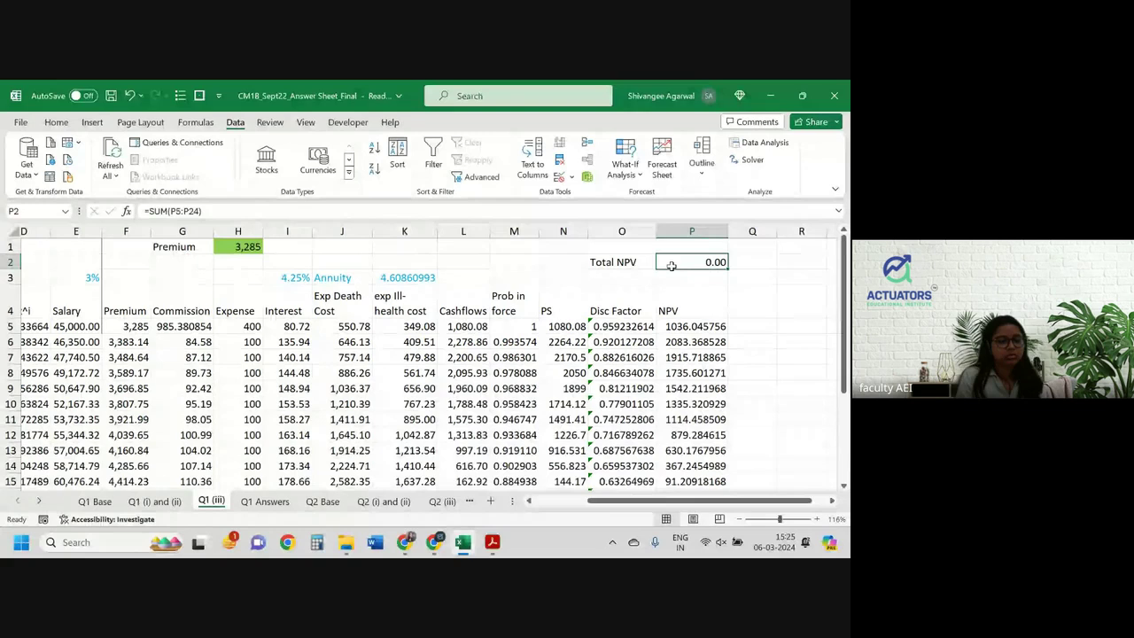
# Step: Show the premium in H1 with two decimal places
pyautogui.click(237, 247)
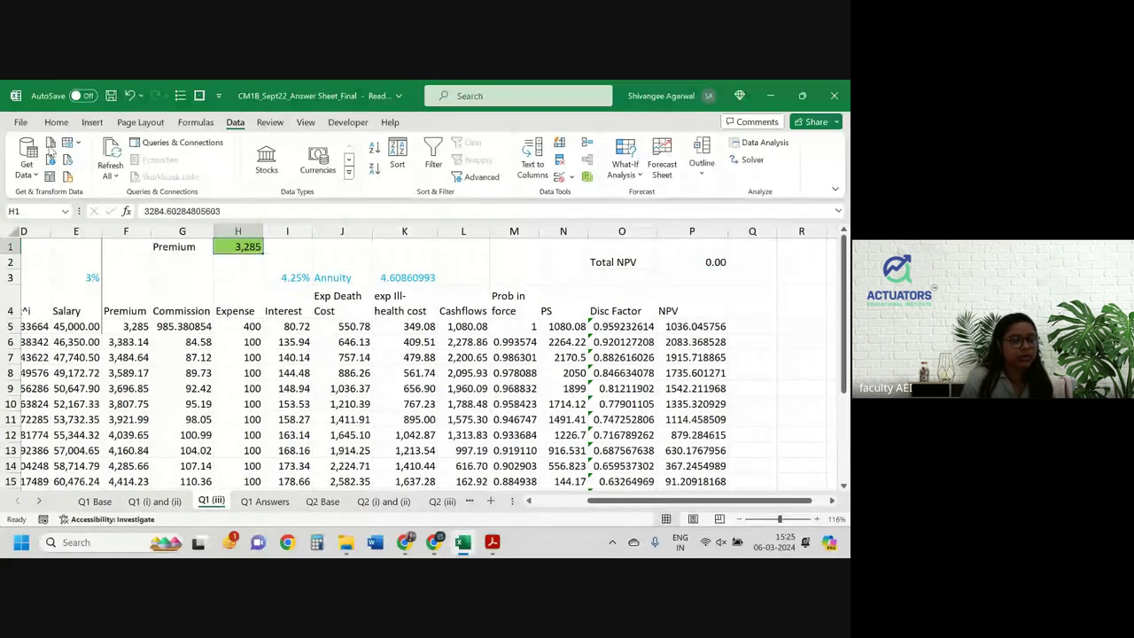
pyautogui.click(56, 122)
pyautogui.click(373, 176)
pyautogui.click(373, 176)
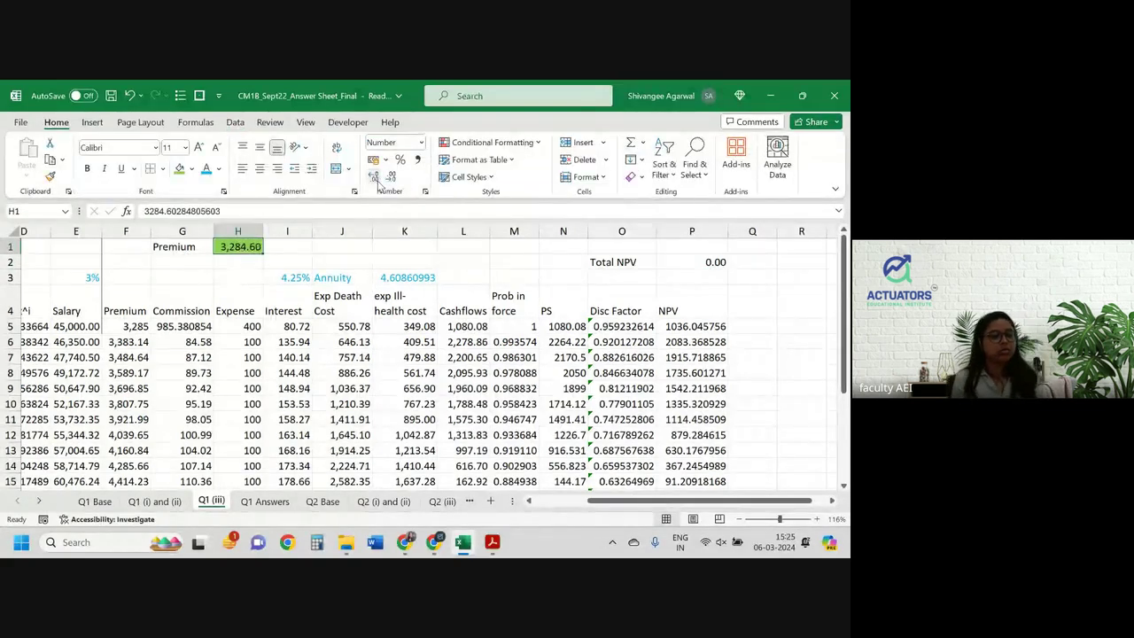
# Step: Check how question (iii) in the exam PDF wants the premium expressed, and head R4 in the workbook "premium/Salary"
pyautogui.hotkey('alt', 'Tab')
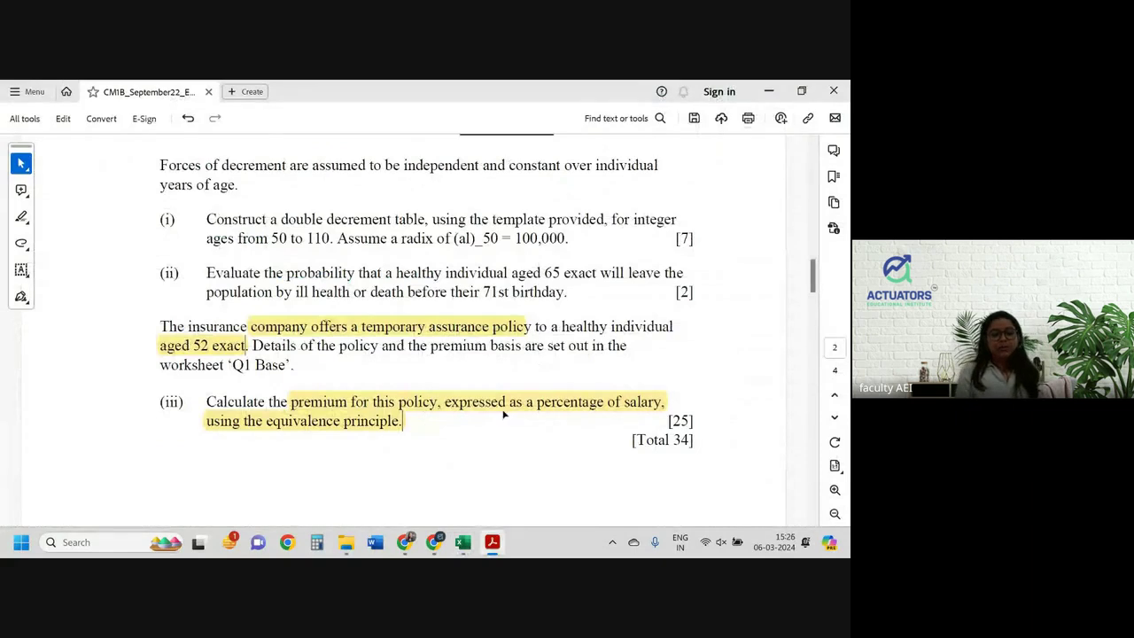
pyautogui.hotkey('alt', 'Tab')
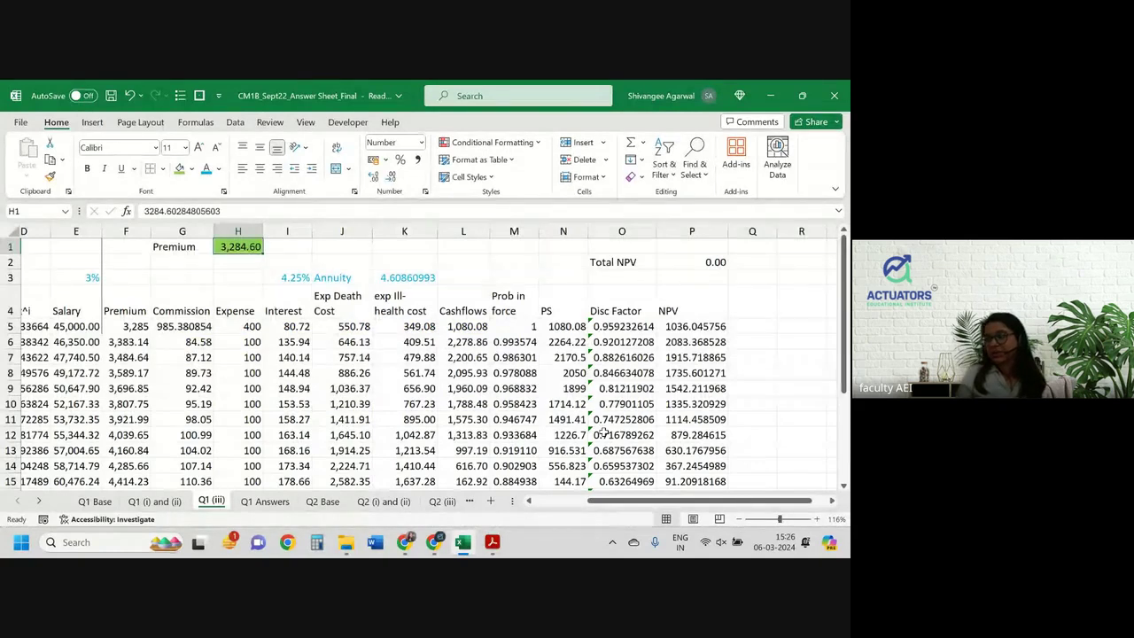
pyautogui.click(783, 308)
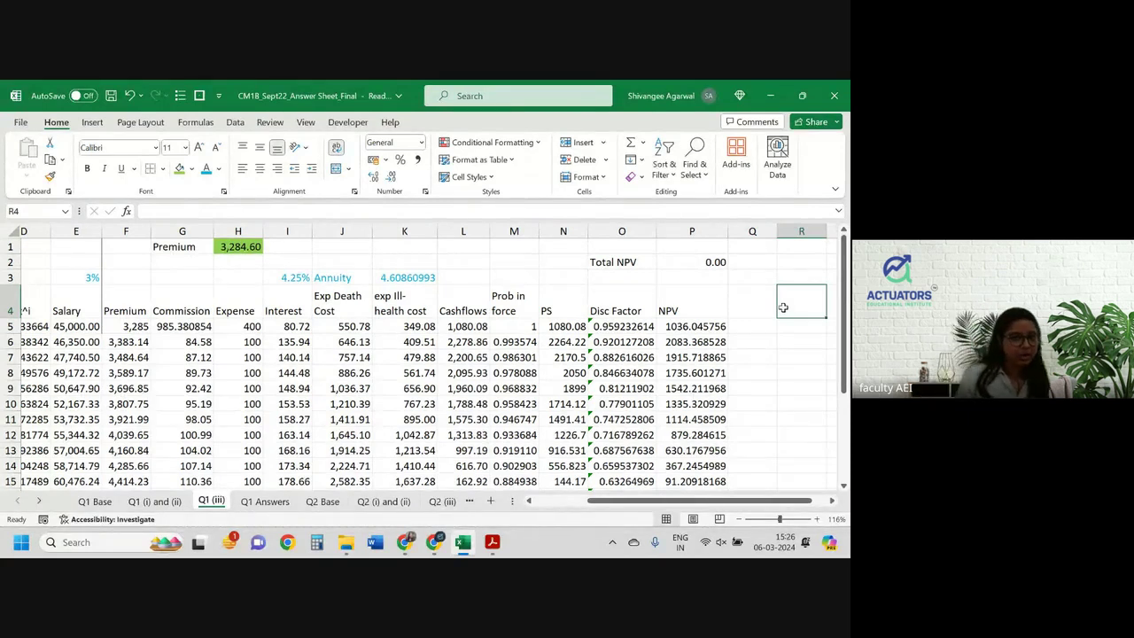
pyautogui.write('premium')
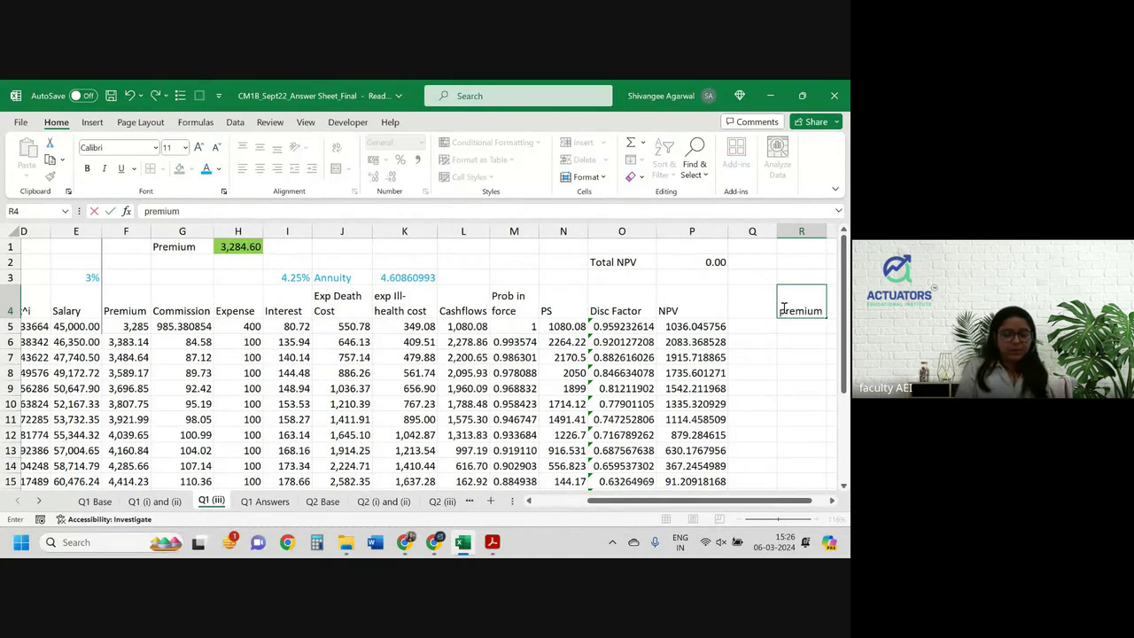
pyautogui.hotkey('alt', 'Return')
pyautogui.write('Salary')
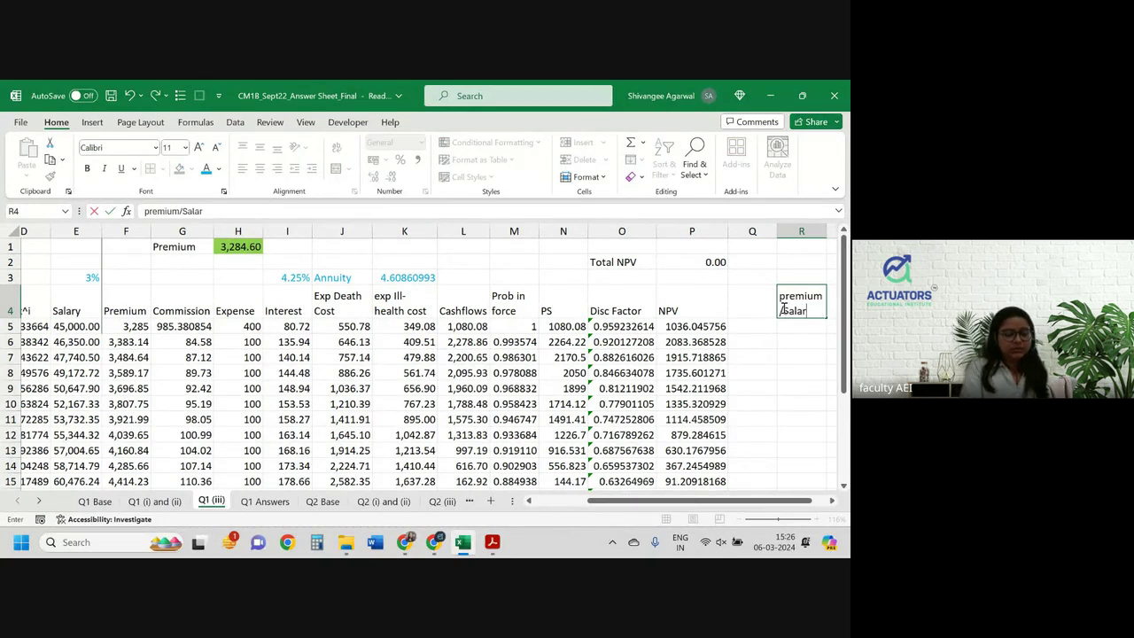
pyautogui.press('Return')
# Step: Calculate the first year's premium-to-salary ratio in R5 with the formula =F5/E5
pyautogui.write('=')
pyautogui.press('Left')
pyautogui.press('Left')
pyautogui.press('Left')
pyautogui.press('Left')
pyautogui.press('Left')
pyautogui.press('Left')
pyautogui.press('Left')
pyautogui.press('Left')
pyautogui.press('Left')
pyautogui.press('Left')
pyautogui.press('Left')
pyautogui.press('Left')
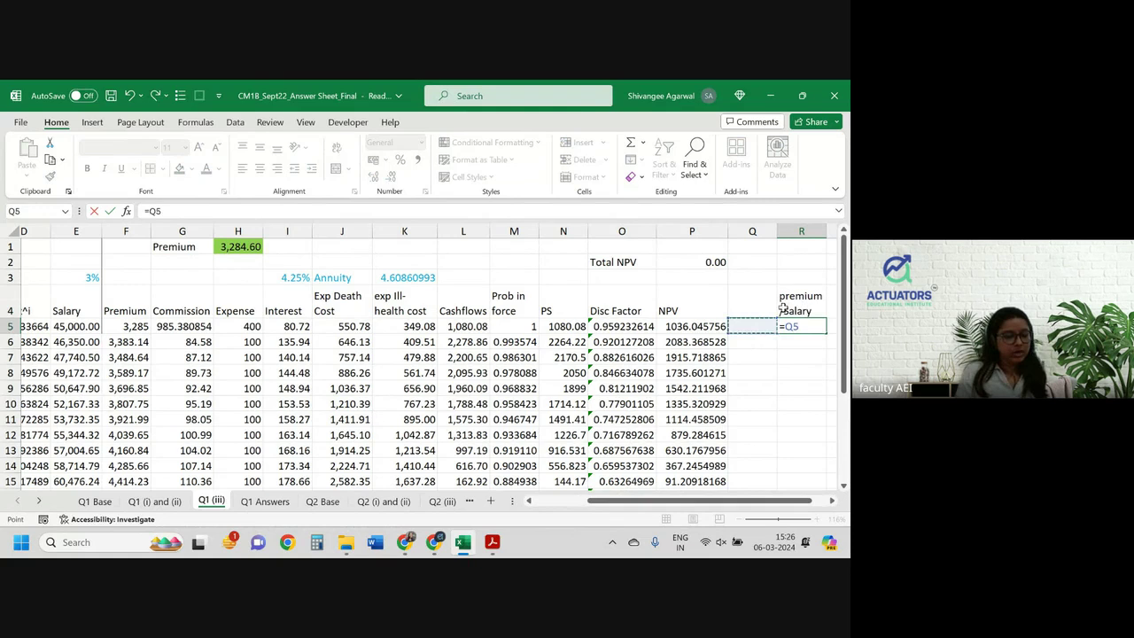
pyautogui.write('/')
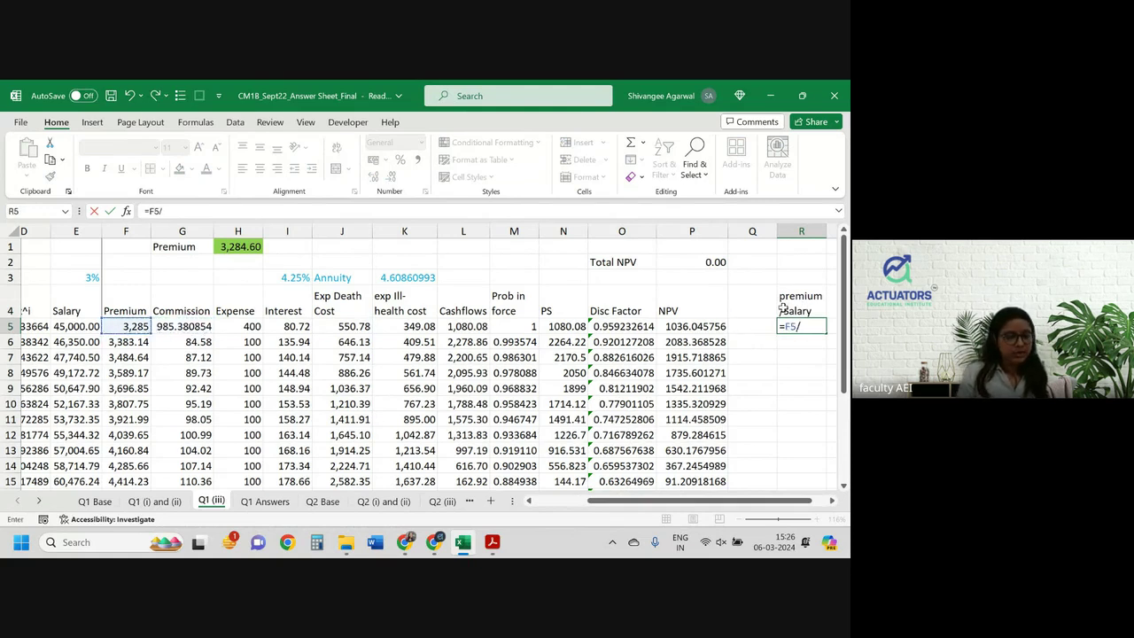
pyautogui.press('Left')
pyautogui.press('Left')
pyautogui.press('Left')
pyautogui.press('Left')
pyautogui.press('Left')
pyautogui.press('Left')
pyautogui.press('Left')
pyautogui.press('Left')
pyautogui.press('Left')
pyautogui.press('Left')
pyautogui.press('Left')
pyautogui.press('Left')
pyautogui.press('Left')
pyautogui.press('Return')
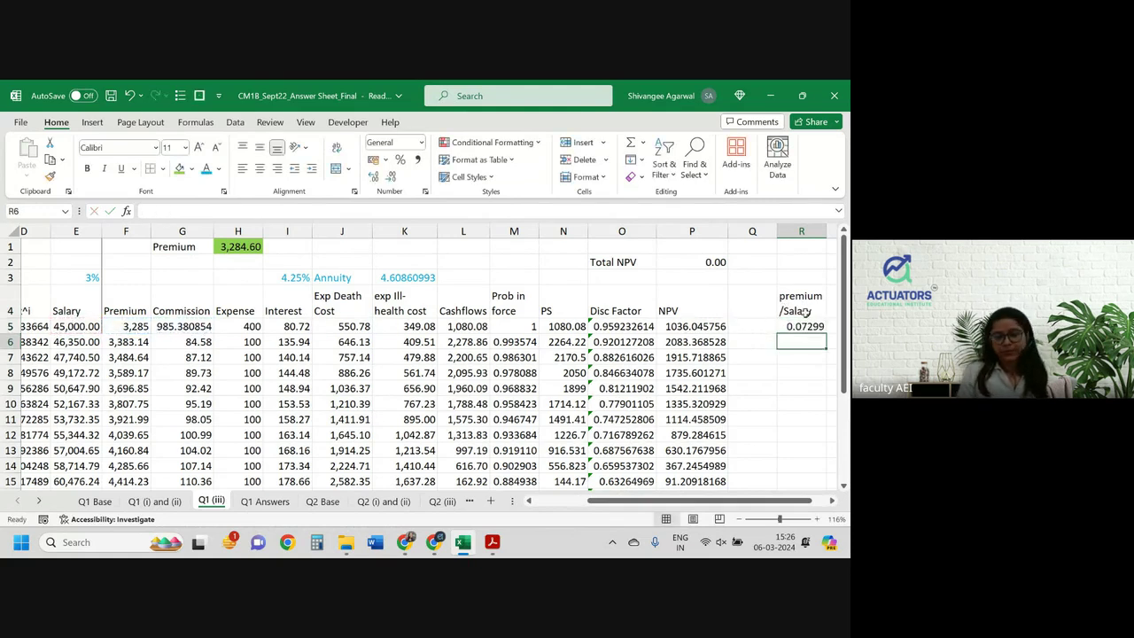
# Step: Format the ratio in R5 as a percentage with one decimal place and fill it down to R24
pyautogui.click(817, 326)
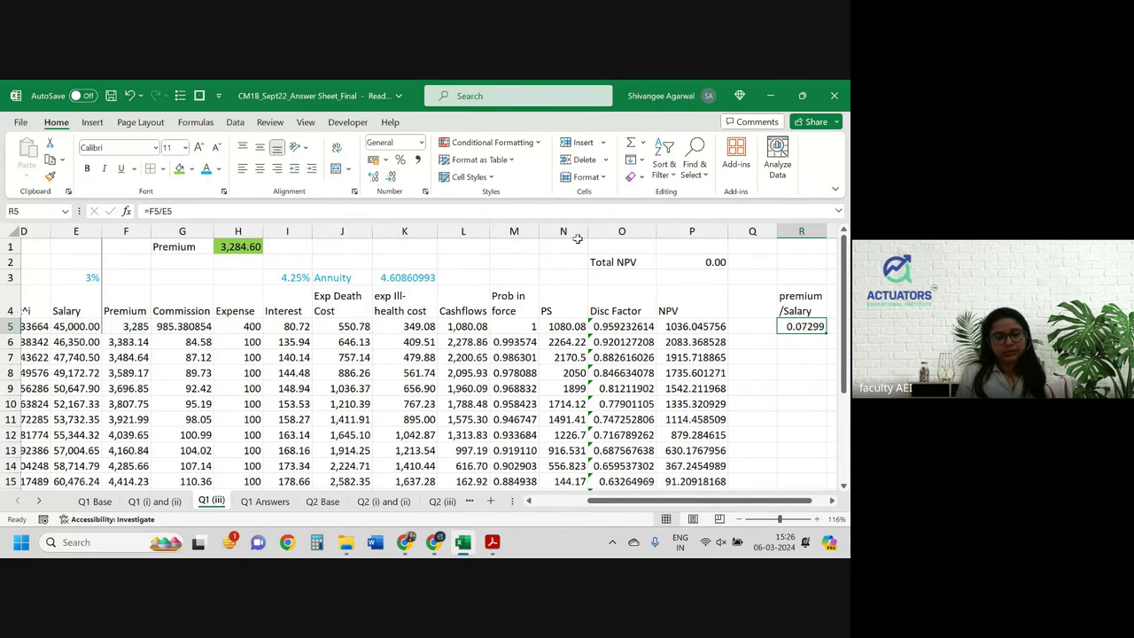
pyautogui.click(403, 160)
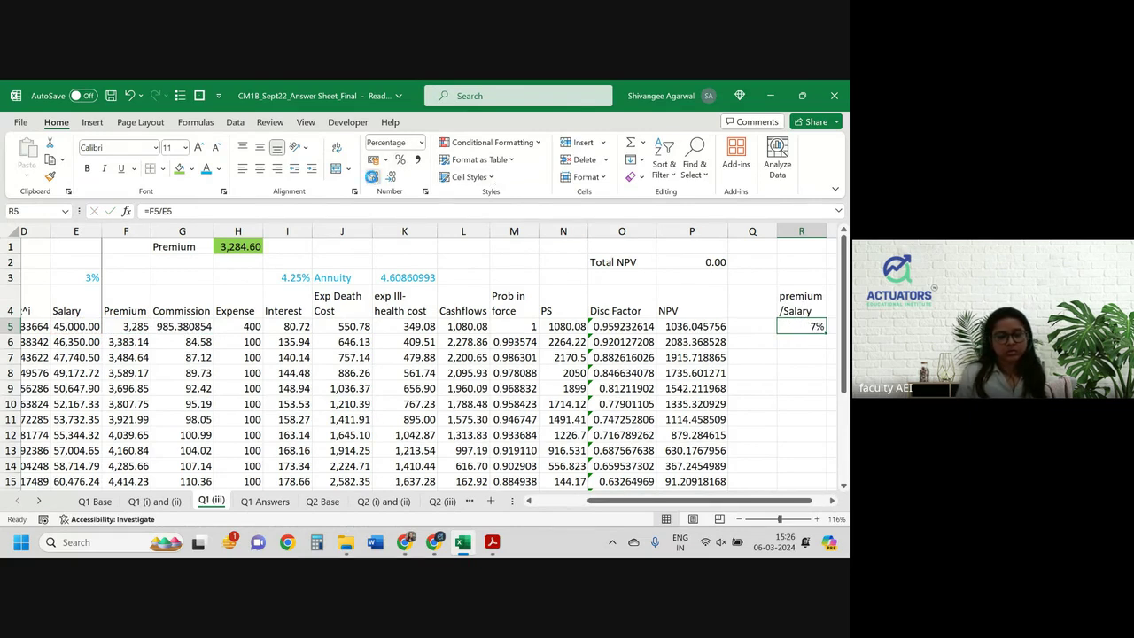
pyautogui.click(373, 176)
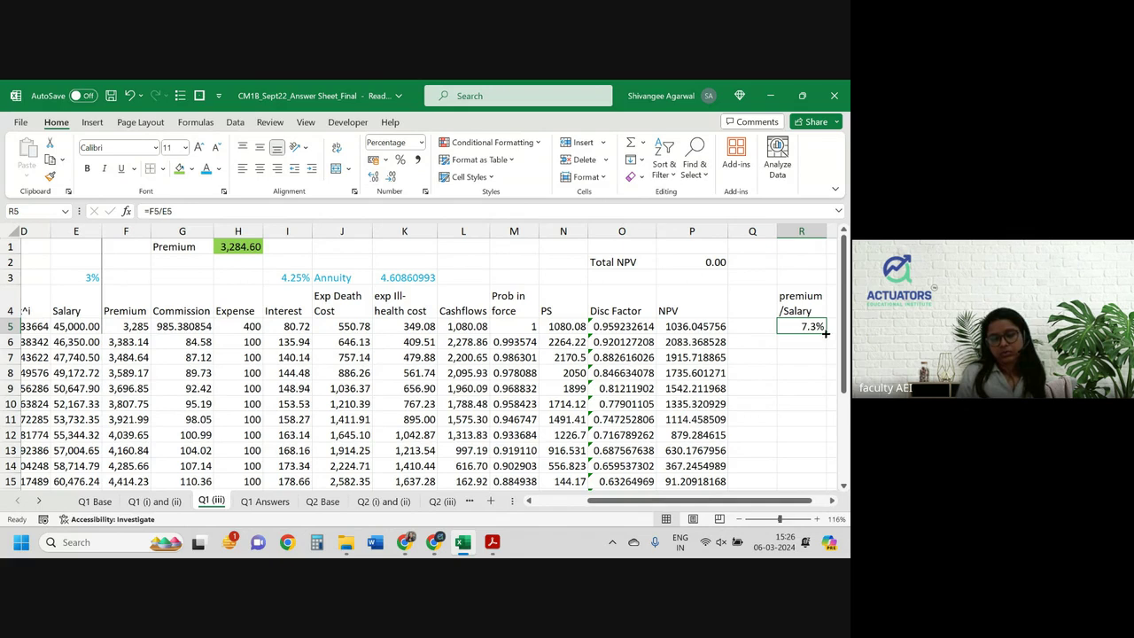
pyautogui.moveTo(824, 334); pyautogui.dragTo(670, 443)
pyautogui.scroll(4, 671, 443)
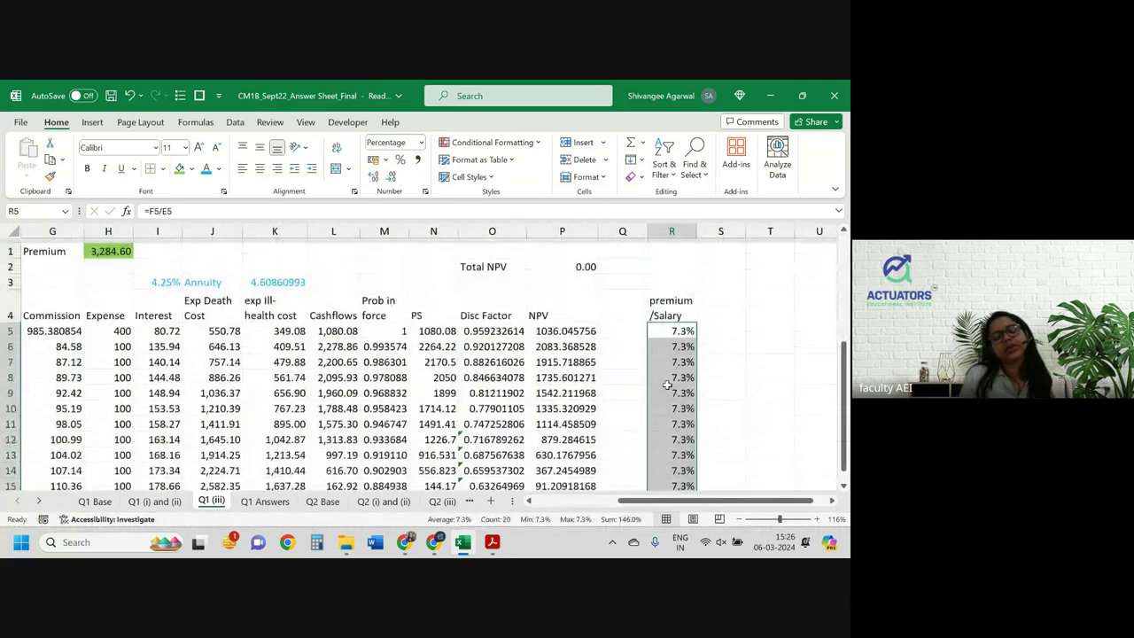
# Step: Add the note "<<using goal seek" in I1 beside the premium
pyautogui.hscroll(-3, 667, 386)
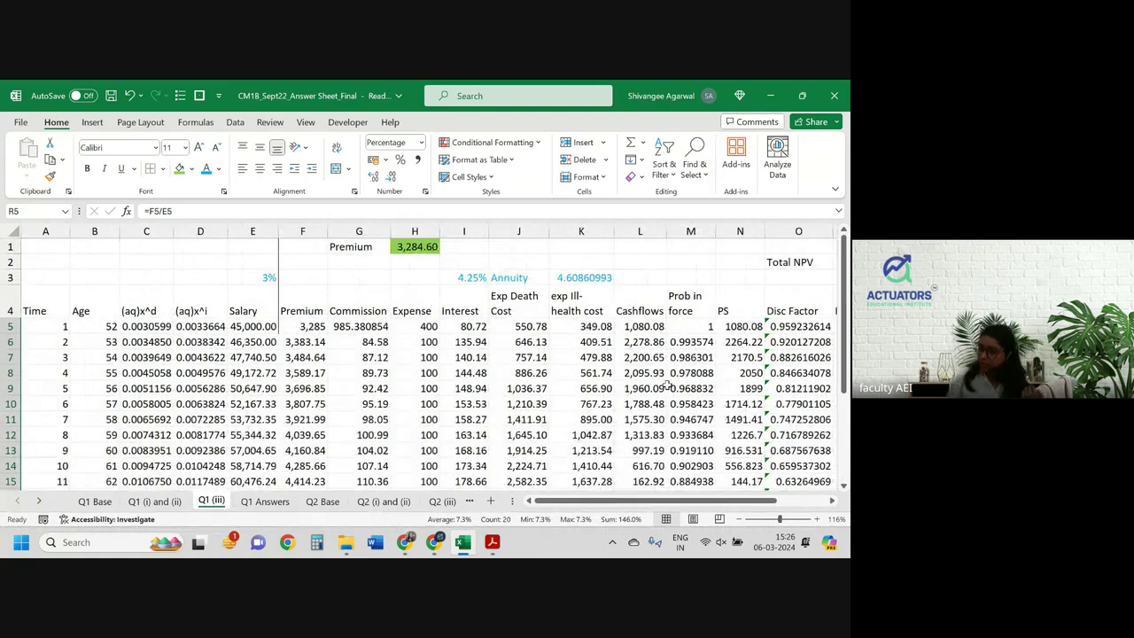
pyautogui.click(464, 246)
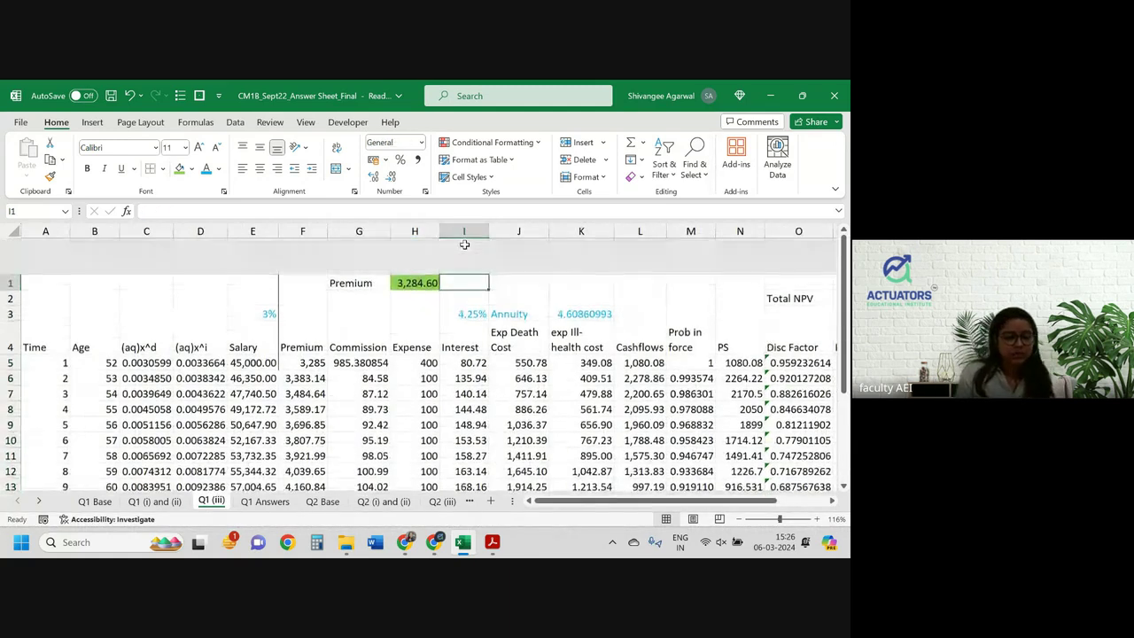
pyautogui.write('<<using')
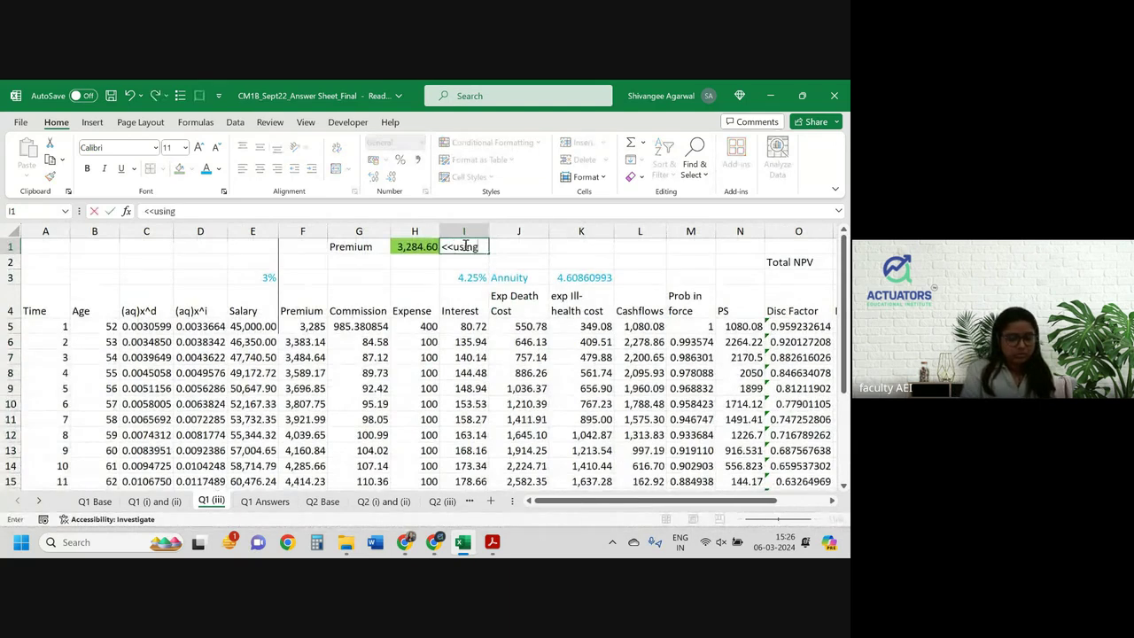
pyautogui.write(' goal seek')
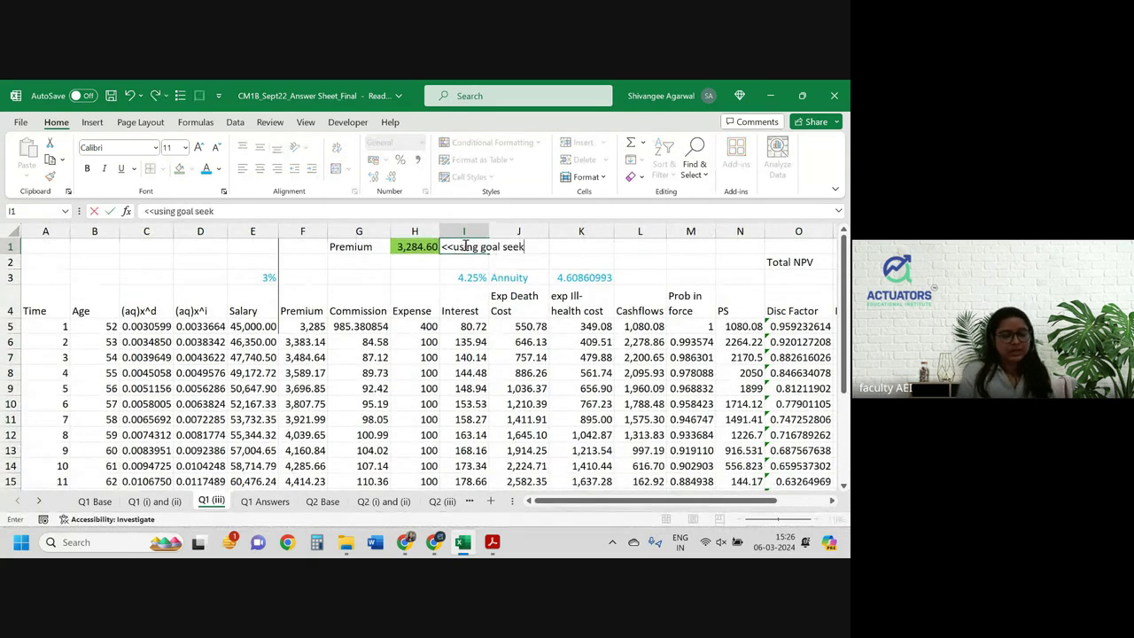
pyautogui.press('Return')
# Step: Calculate the premium as a share of starting salary in H2 with the formula =H1/E5
pyautogui.press('Left')
pyautogui.press('Left')
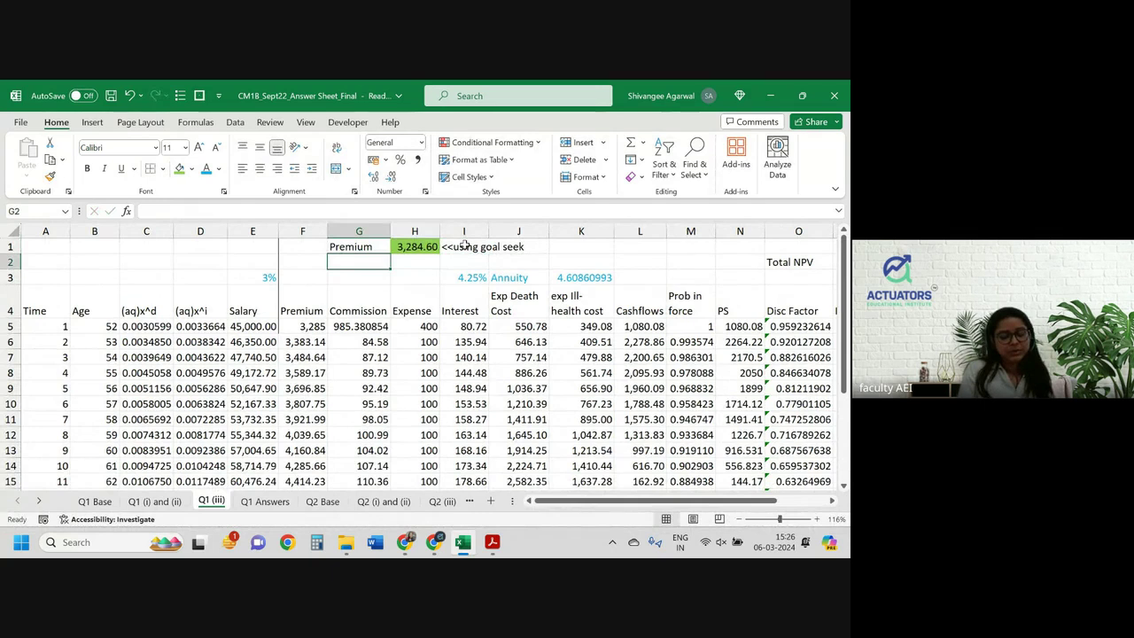
pyautogui.press('Right')
pyautogui.write('=H1/')
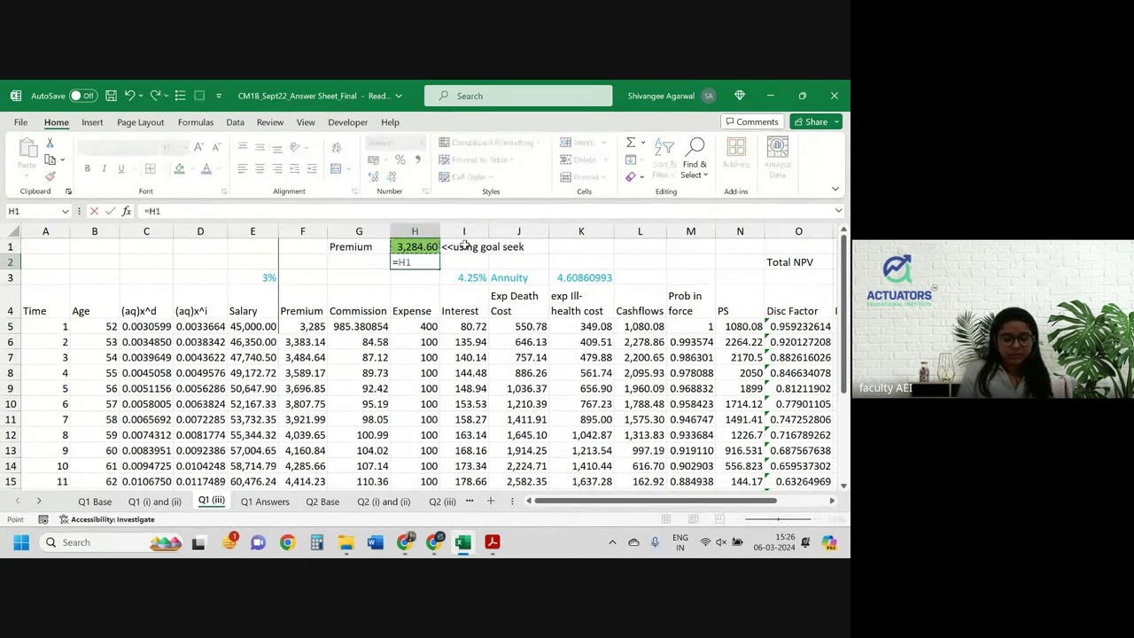
pyautogui.click(221, 327)
pyautogui.click(249, 326)
pyautogui.hotkey('ctrl', 'Return')
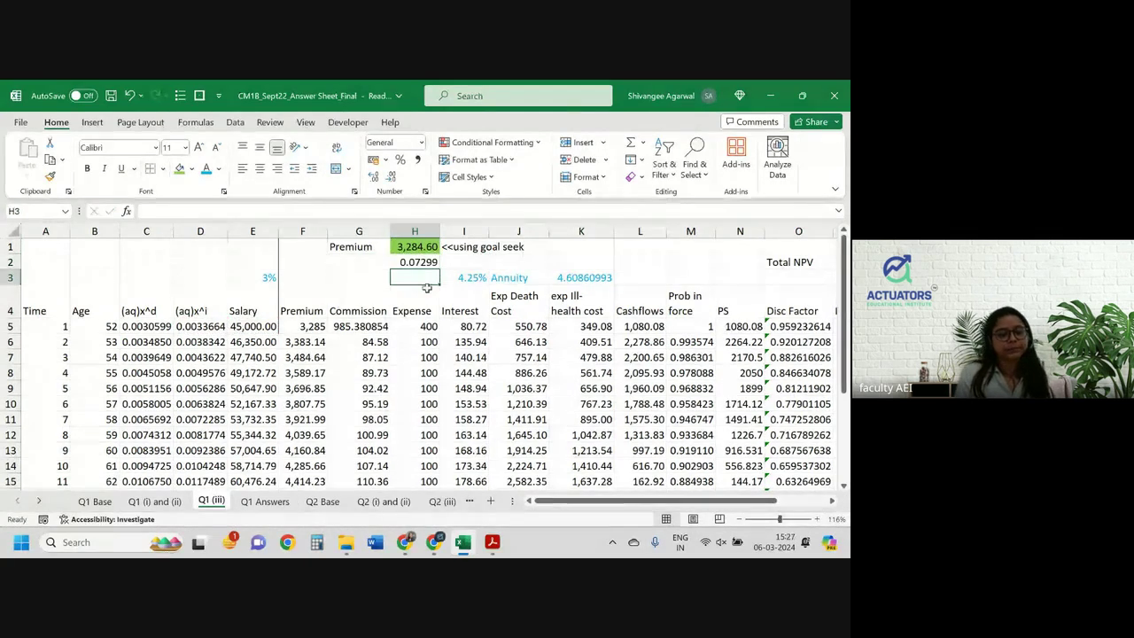
# Step: Format the premium share in H2 as a percentage with two decimal places
pyautogui.click(399, 159)
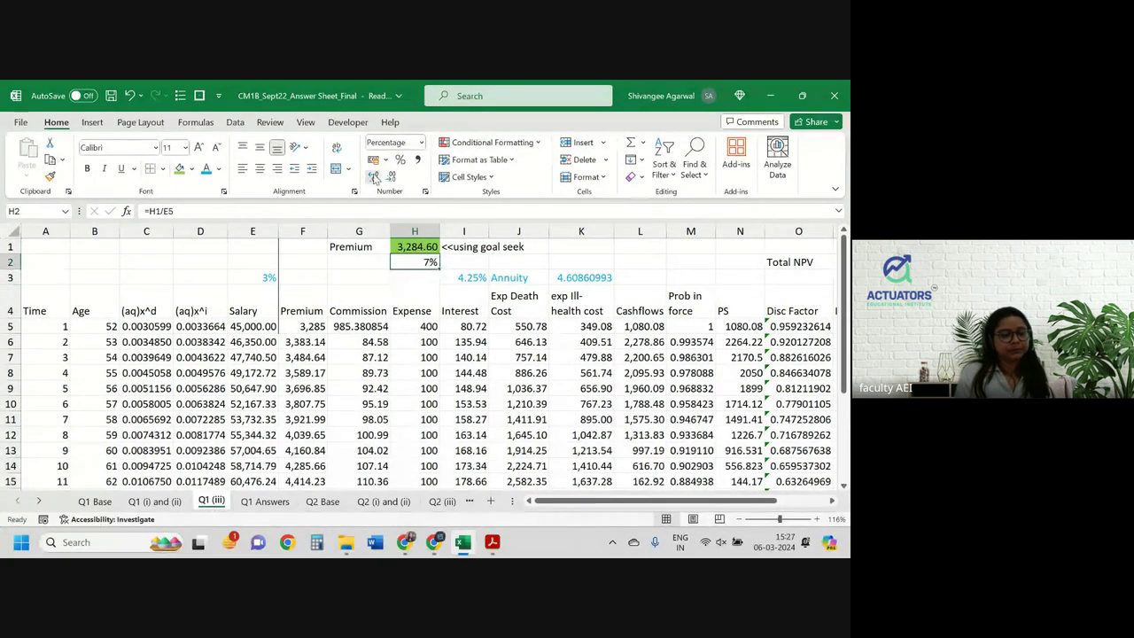
pyautogui.click(372, 176)
pyautogui.click(373, 177)
# Step: Label the percentage in H2 with the text "Premium as a % of salary" beside it
pyautogui.click(364, 259)
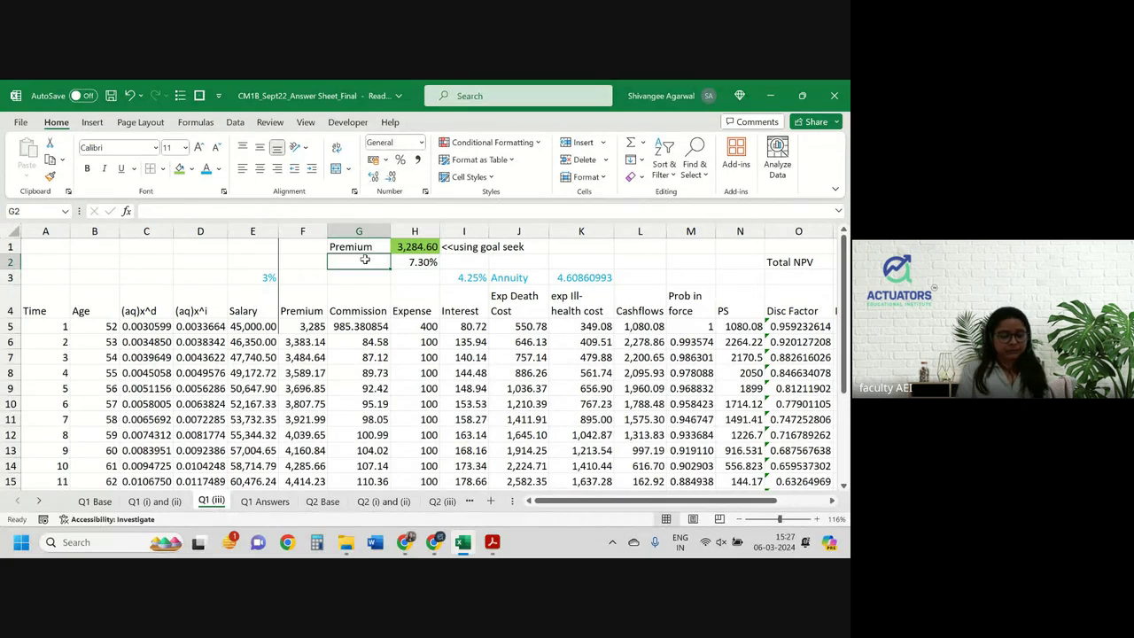
pyautogui.write('Premium a')
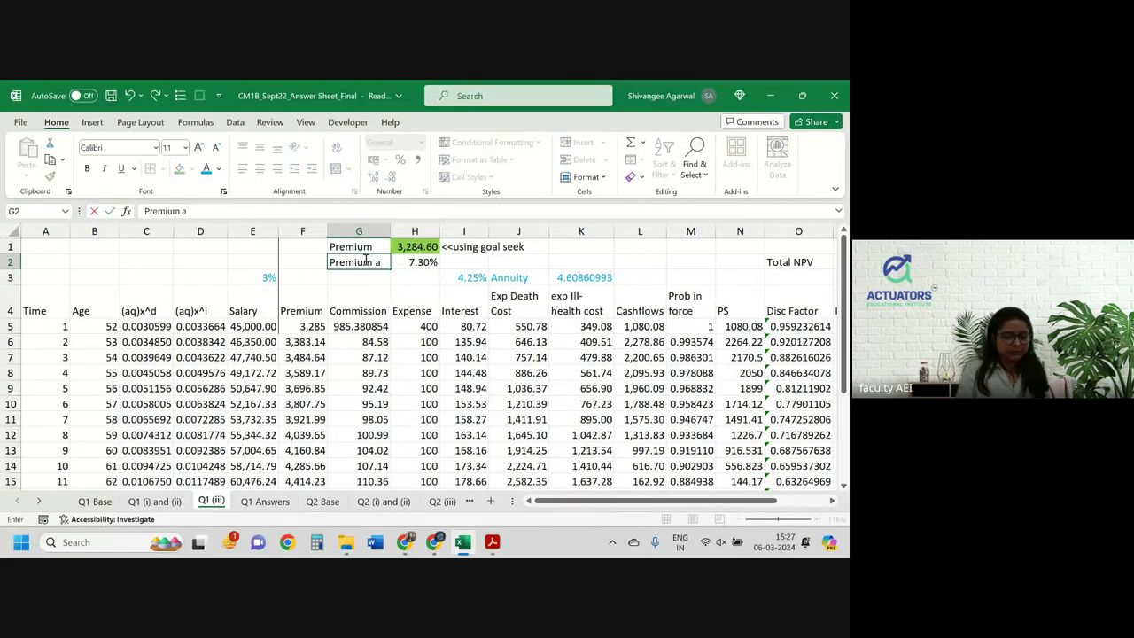
pyautogui.write('s a % od')
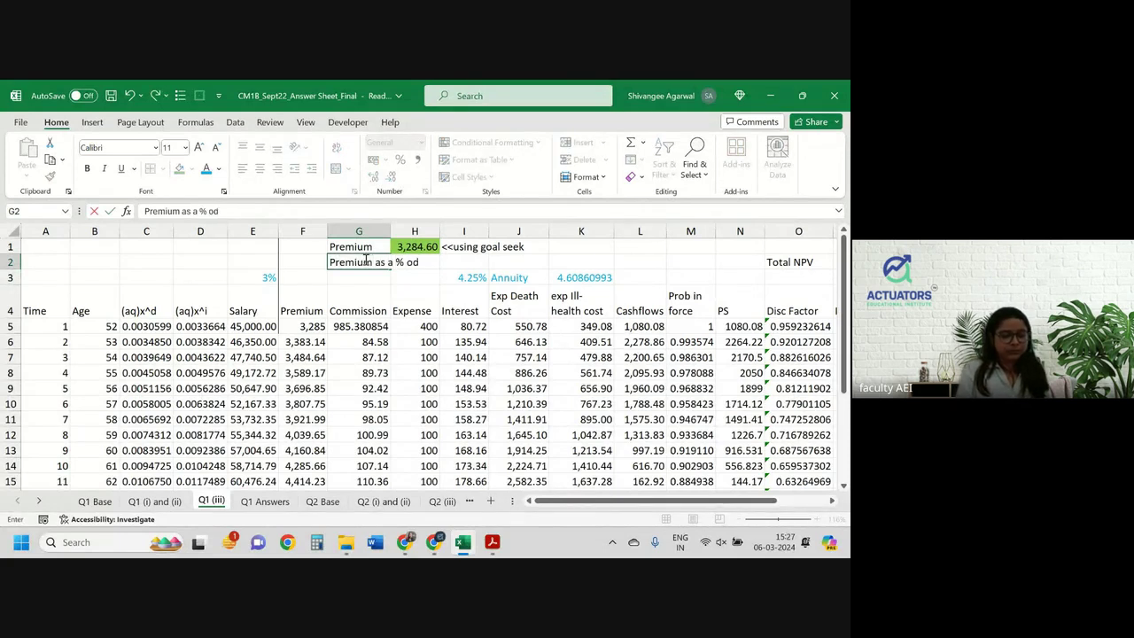
pyautogui.press('BackSpace')
pyautogui.write('f salar')
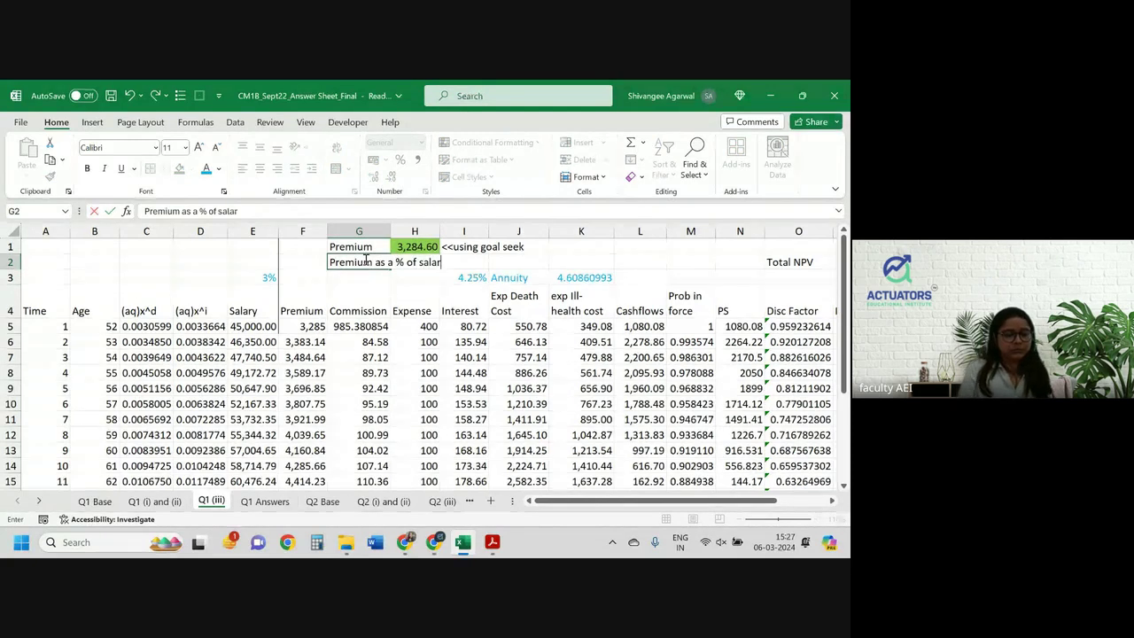
pyautogui.hotkey('ctrl', 'Return')
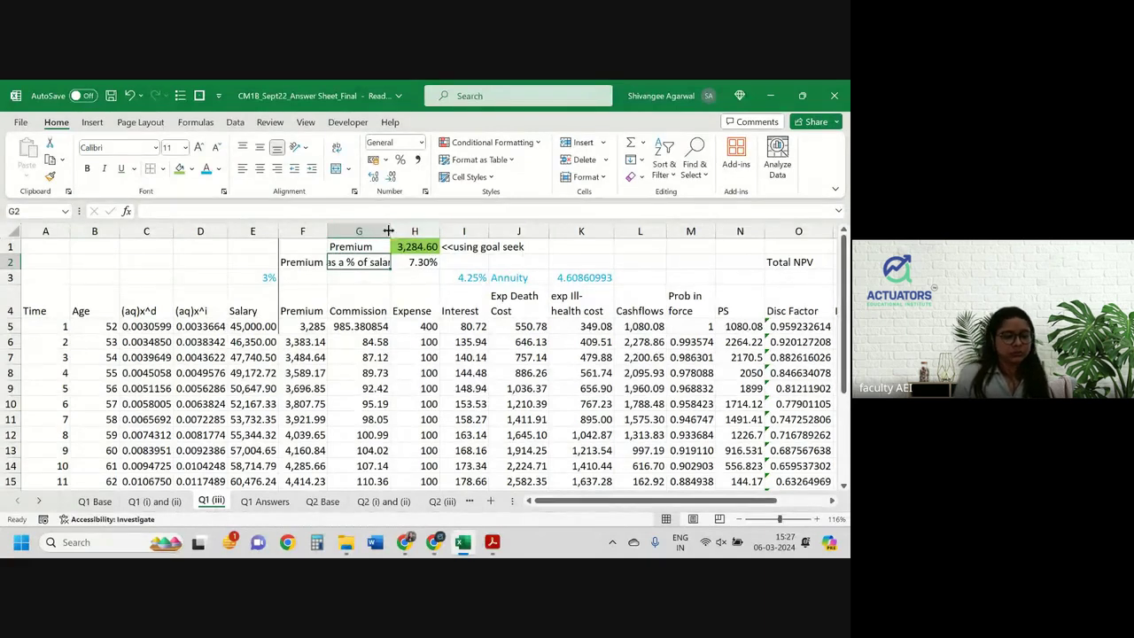
# Step: Fill the premium percentage cell H2 with the same green as the premium cell above it
pyautogui.click(424, 263)
pyautogui.click(181, 169)
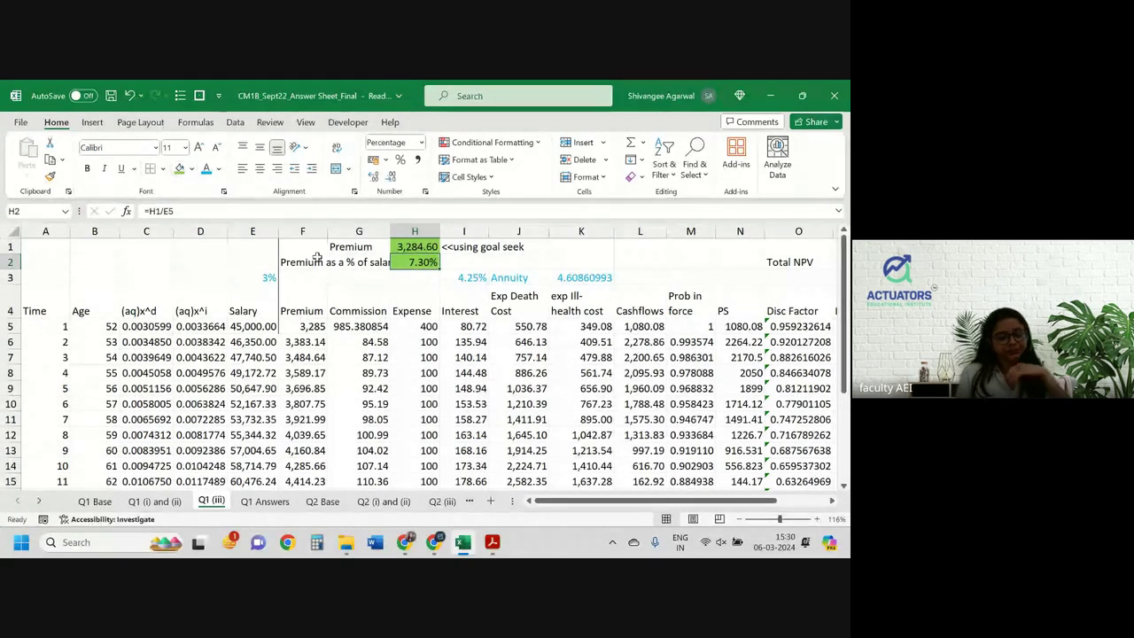
# Step: Switch to the exam paper PDF in Acrobat and read question 3 on the two potential projects
pyautogui.click(494, 540)
pyautogui.scroll(-10, 402, 312)
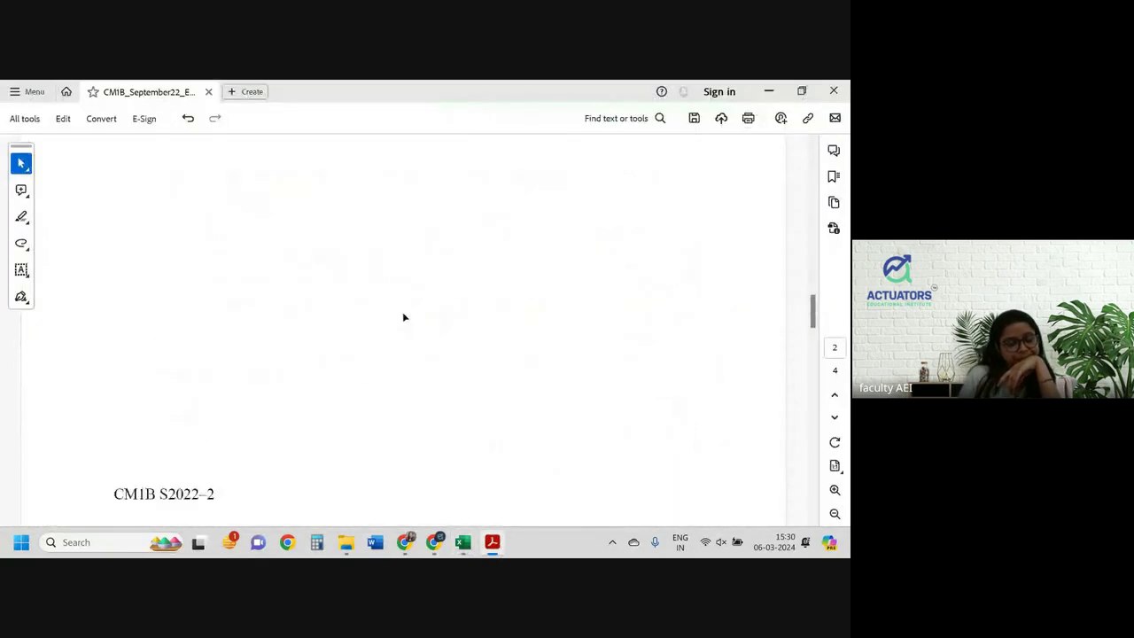
pyautogui.scroll(-15, 402, 315)
pyautogui.scroll(6, 403, 317)
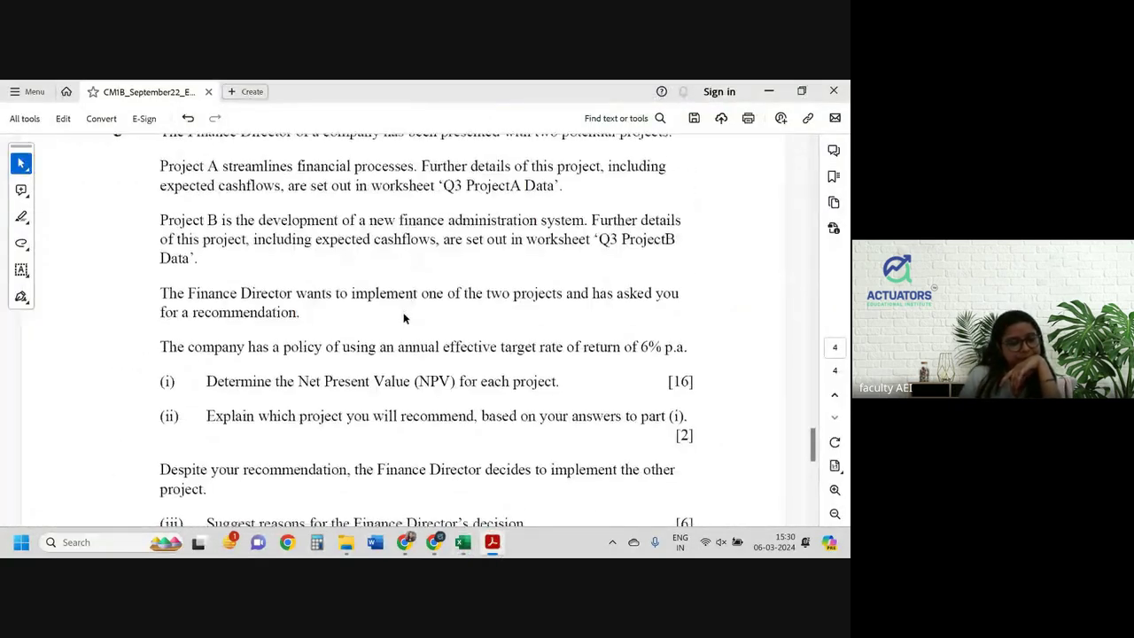
pyautogui.scroll(1, 403, 315)
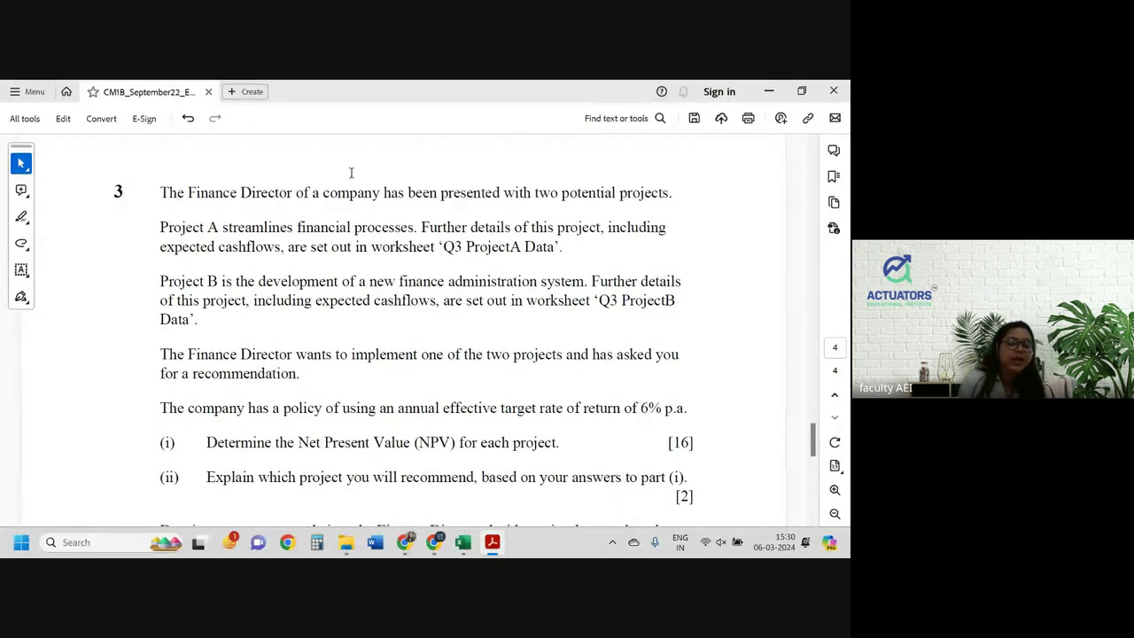
pyautogui.scroll(-1, 440, 202)
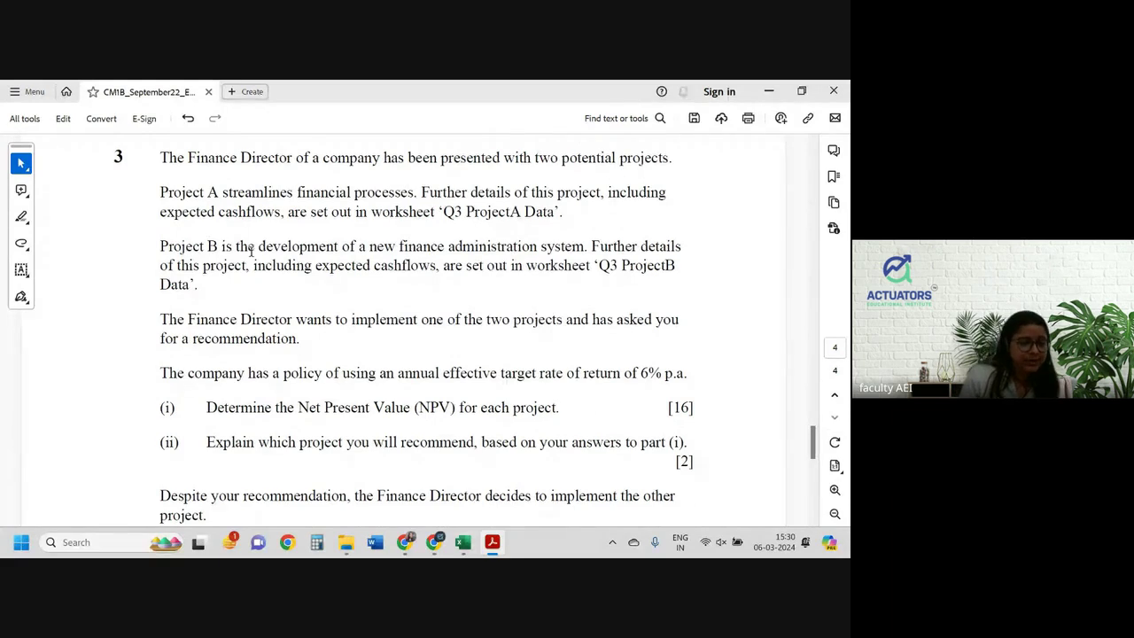
pyautogui.scroll(-1, 252, 251)
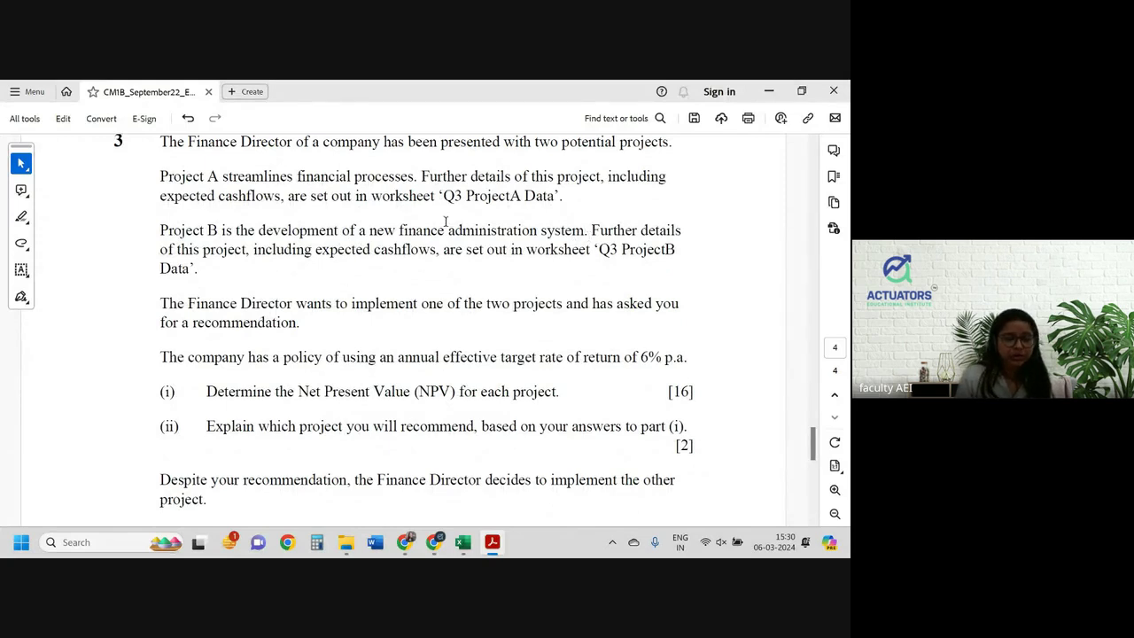
pyautogui.scroll(-1, 363, 231)
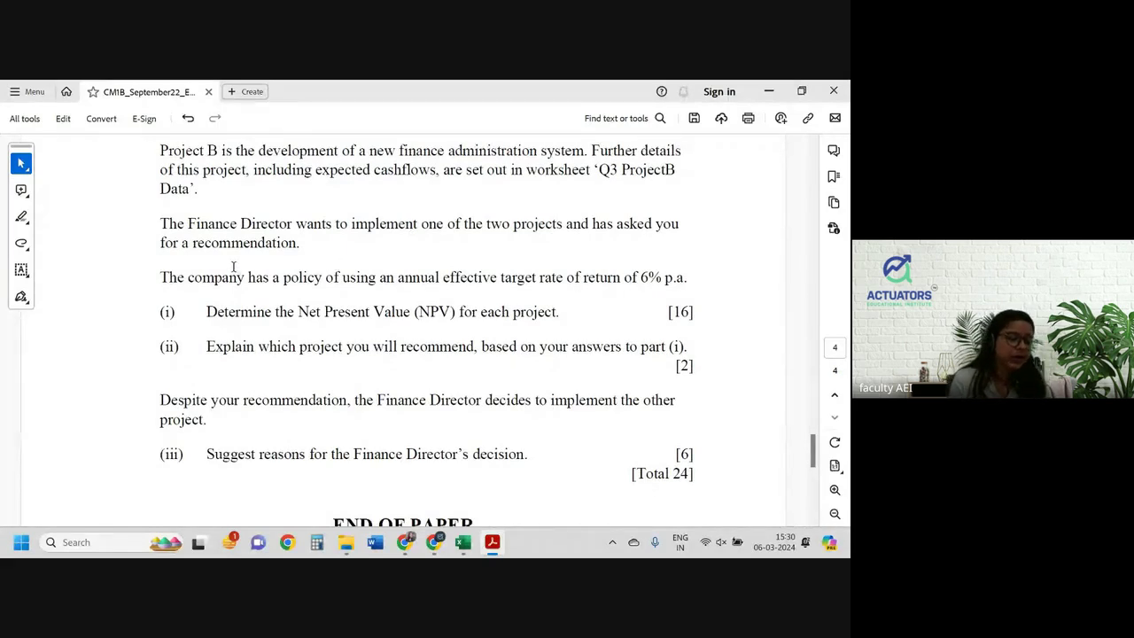
pyautogui.scroll(-1, 234, 266)
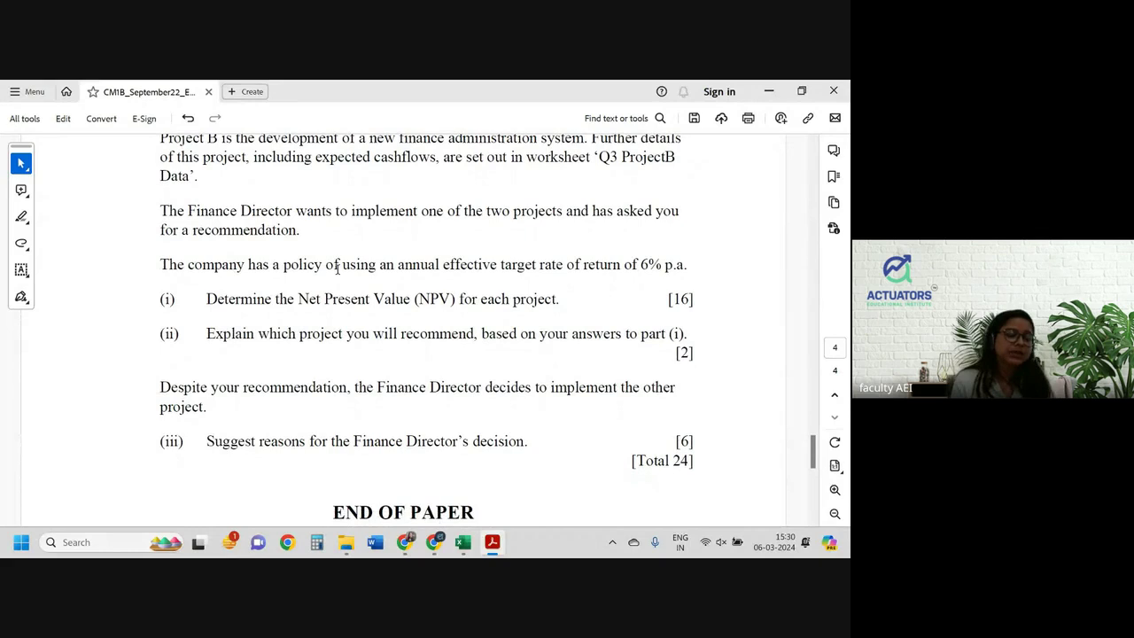
# Step: Highlight "of 6% p.a." in question 3's sentence on the company's target rate of return
pyautogui.moveTo(619, 265); pyautogui.dragTo(689, 268)
pyautogui.click(648, 238)
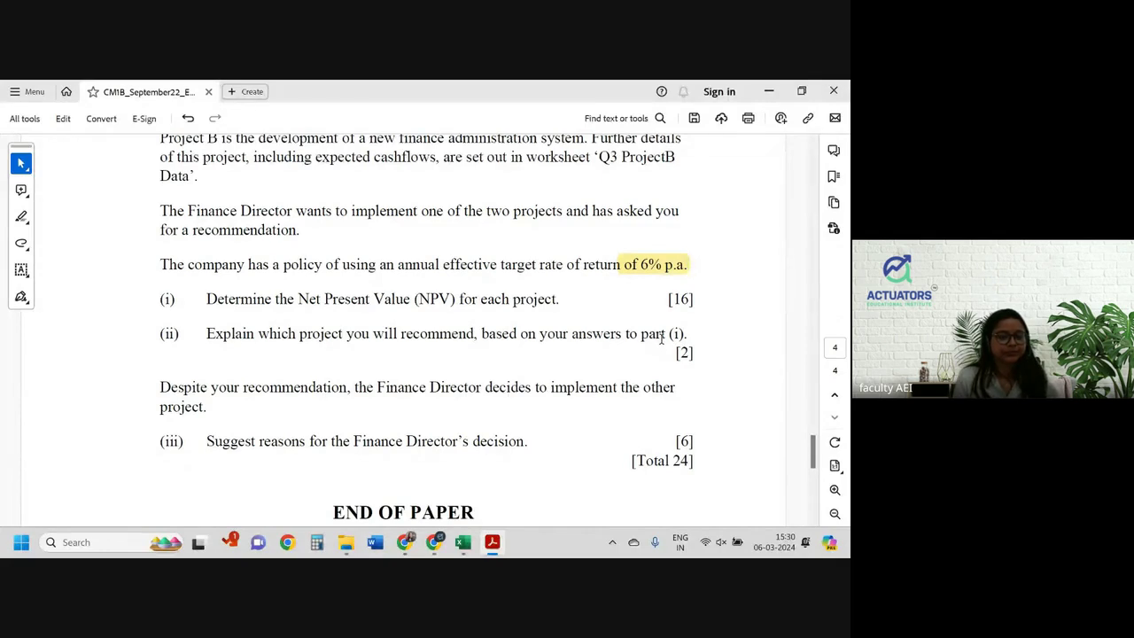
# Step: Switch back to the Excel answer workbook and bring up the Q3 ProjectA Data worksheet
pyautogui.click(462, 542)
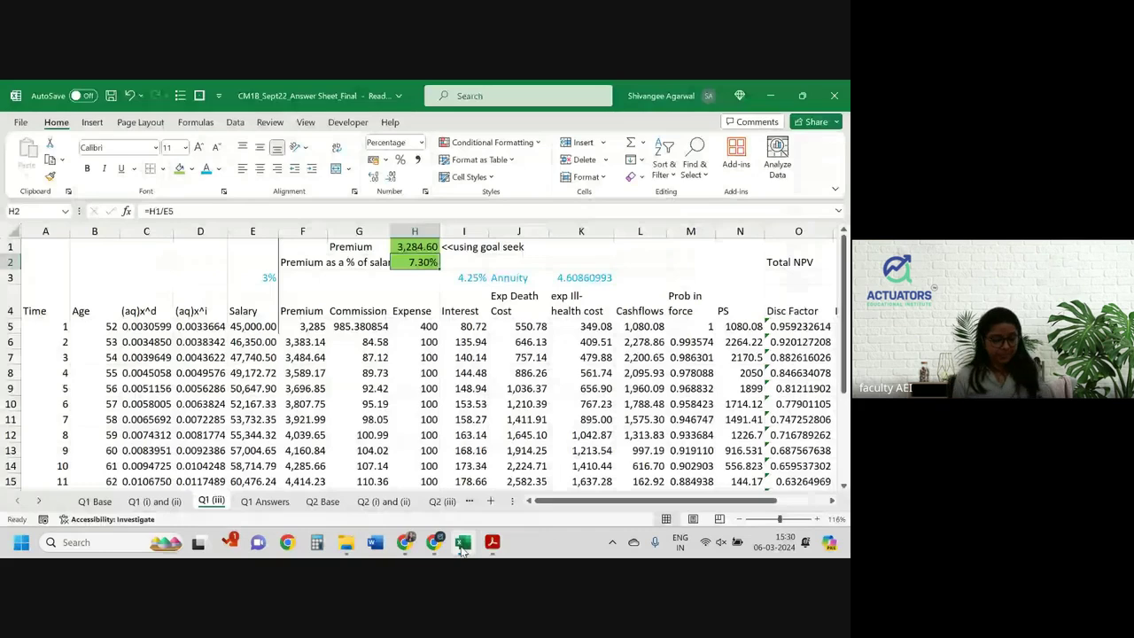
pyautogui.click(39, 501)
pyautogui.click(39, 502)
pyautogui.click(39, 502)
pyautogui.click(39, 501)
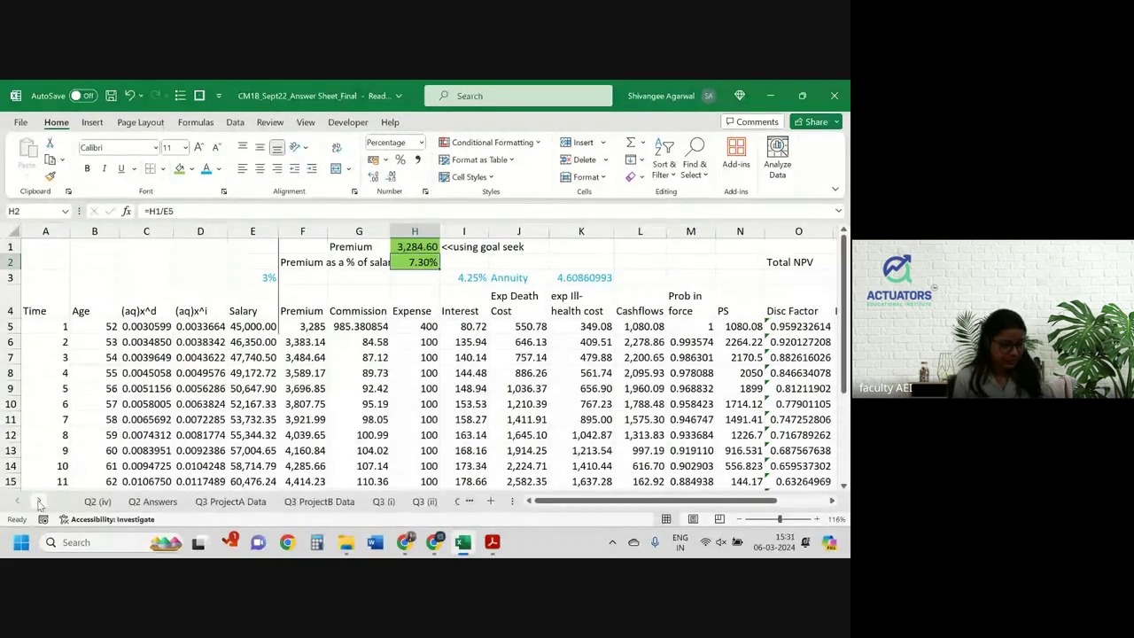
pyautogui.click(39, 501)
pyautogui.click(39, 501)
pyautogui.click(39, 502)
pyautogui.click(236, 503)
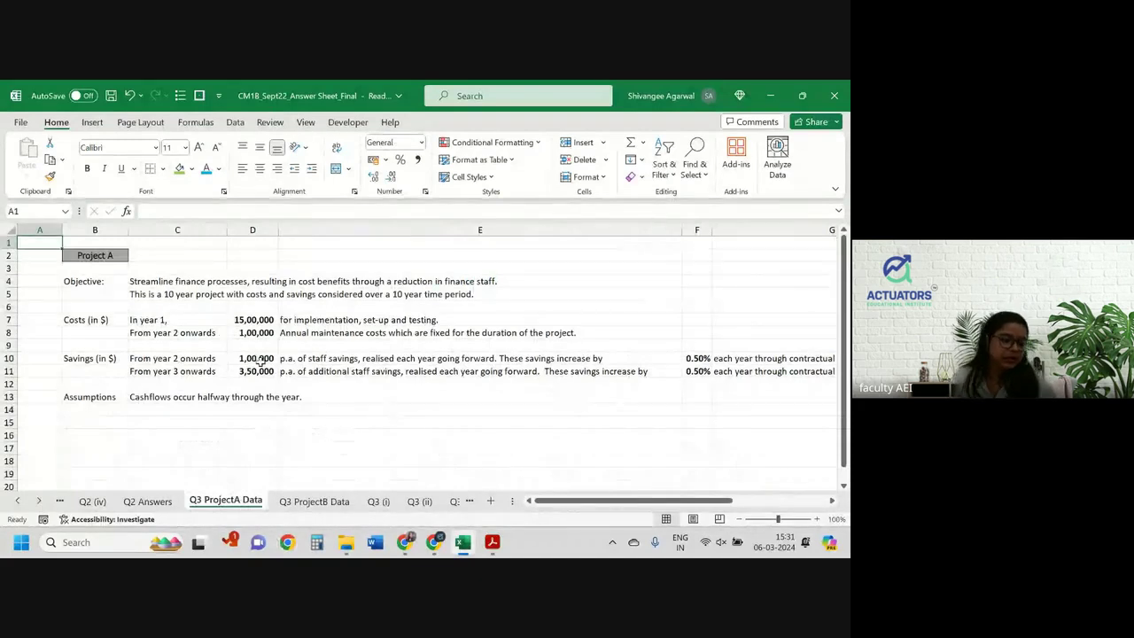
pyautogui.click(375, 501)
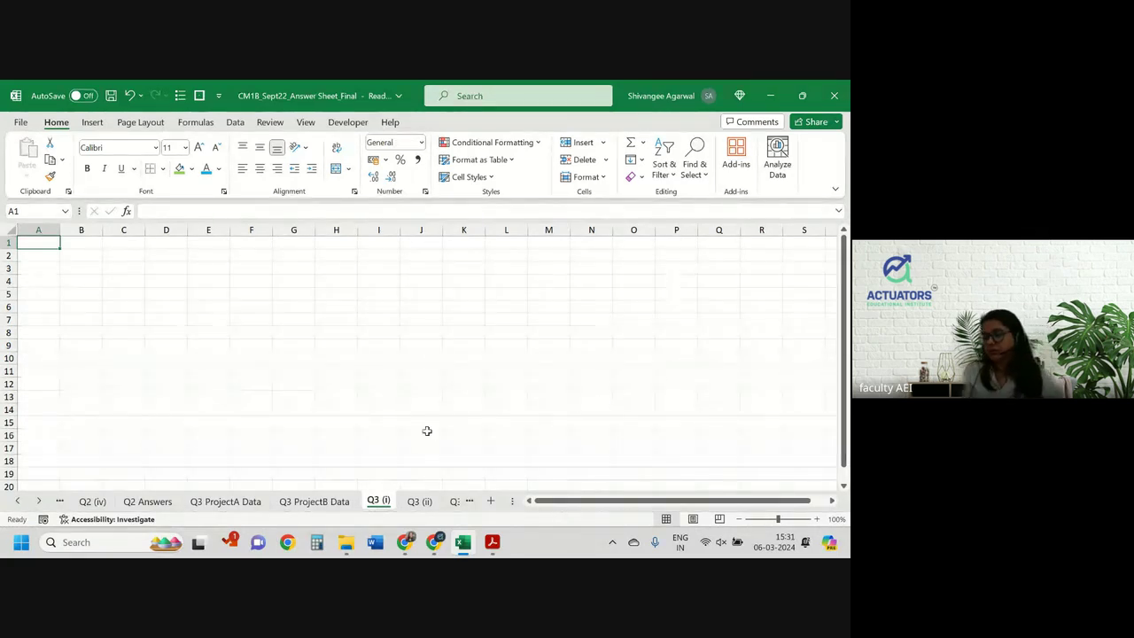
pyautogui.click(221, 506)
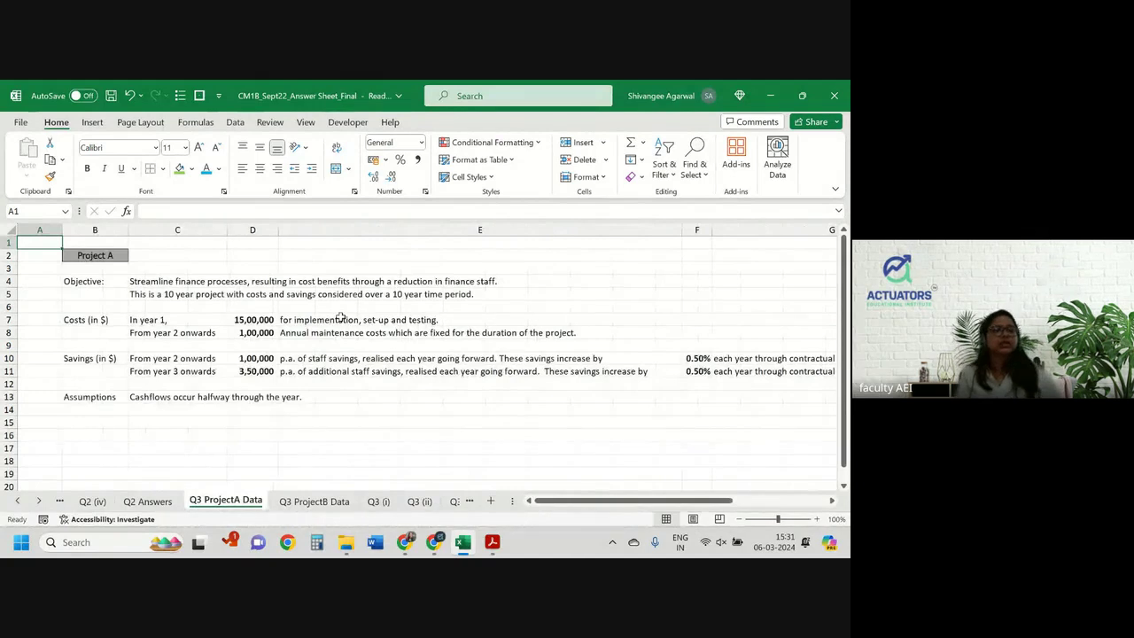
# Step: Examine Project A's costs, staff savings, annual increase rates and cashflow timing assumption
pyautogui.scroll(2, 340, 316)
pyautogui.hscroll(-1, 203, 338)
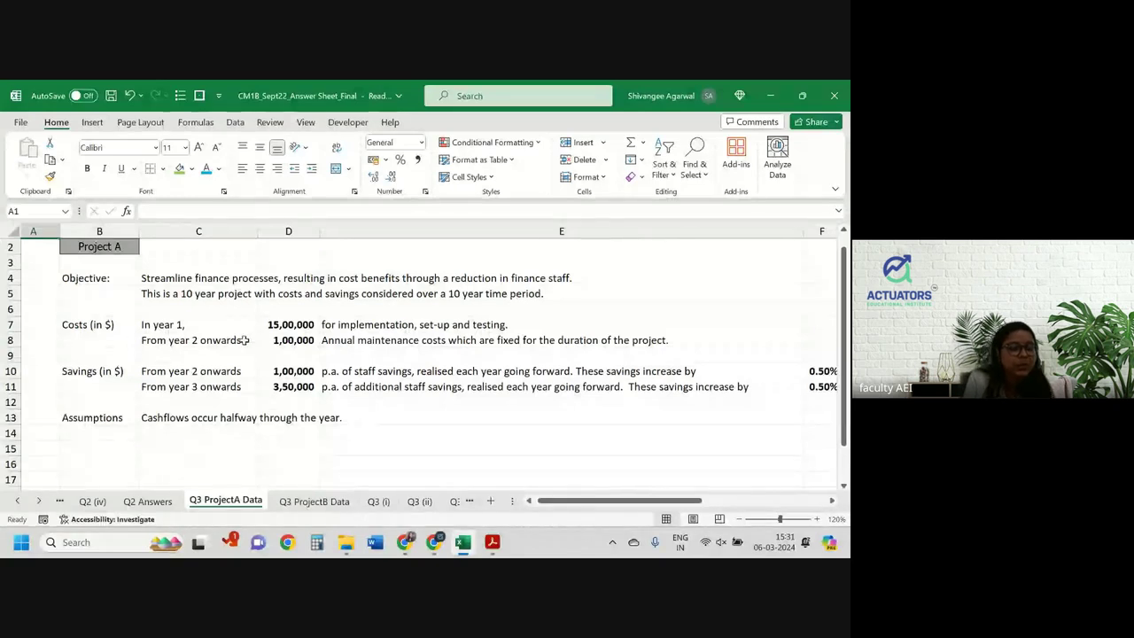
pyautogui.click(309, 325)
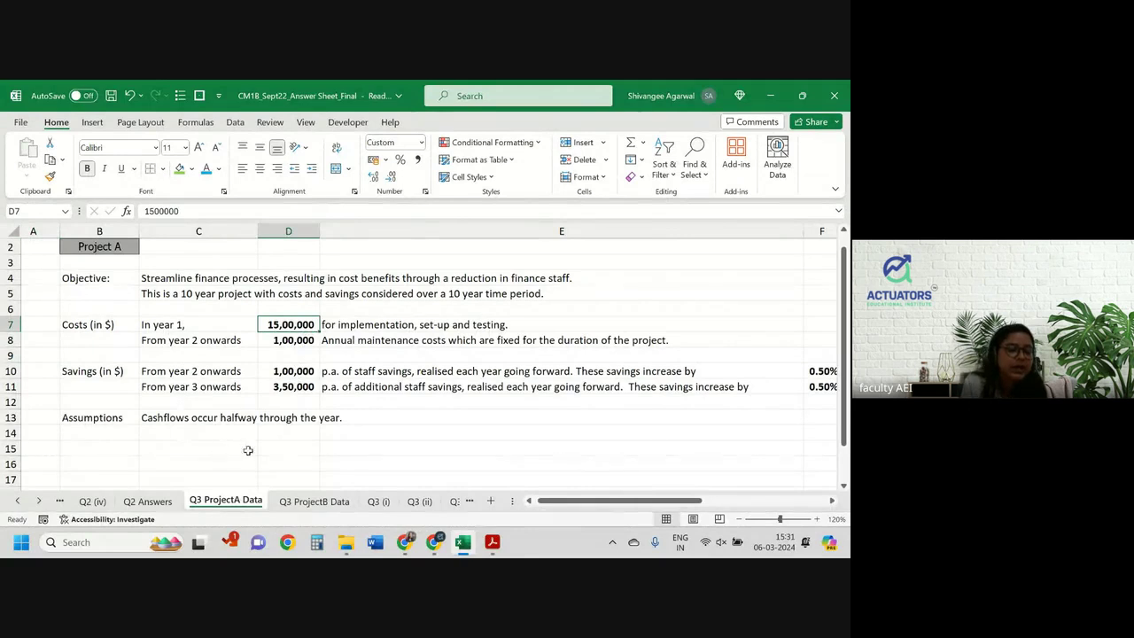
pyautogui.hscroll(3, 293, 443)
pyautogui.hscroll(3, 294, 443)
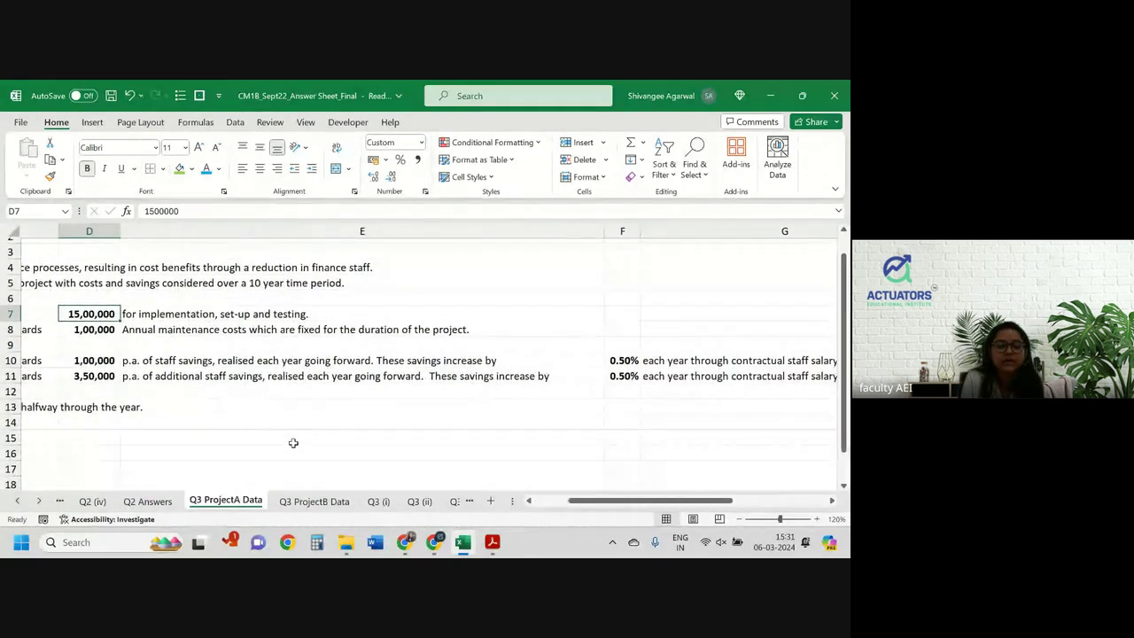
pyautogui.hscroll(-6, 293, 443)
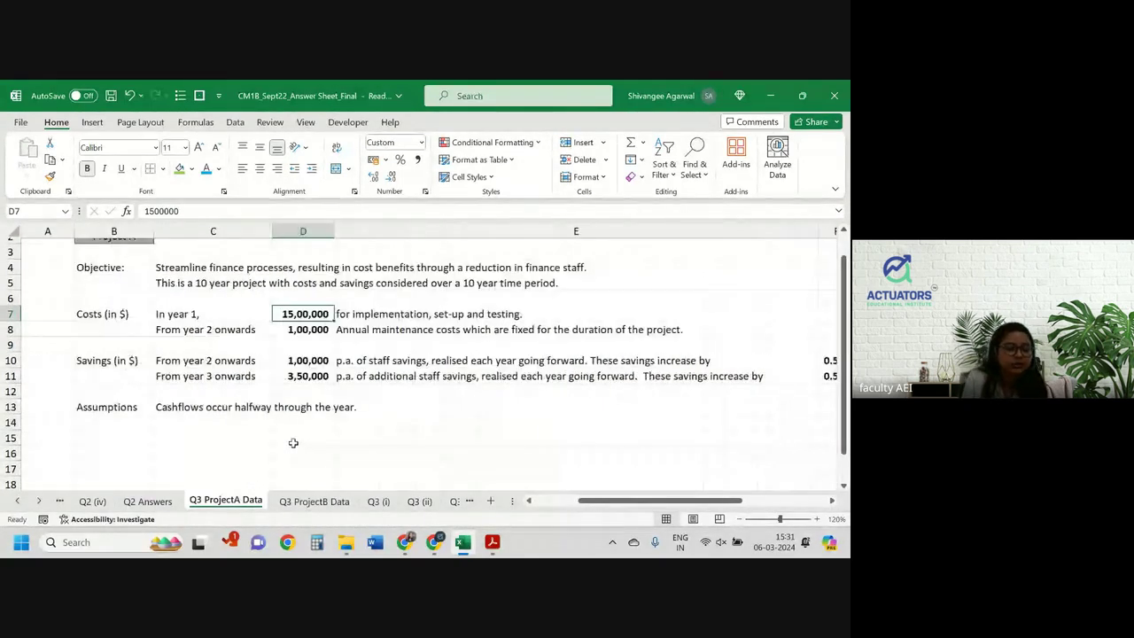
pyautogui.click(314, 335)
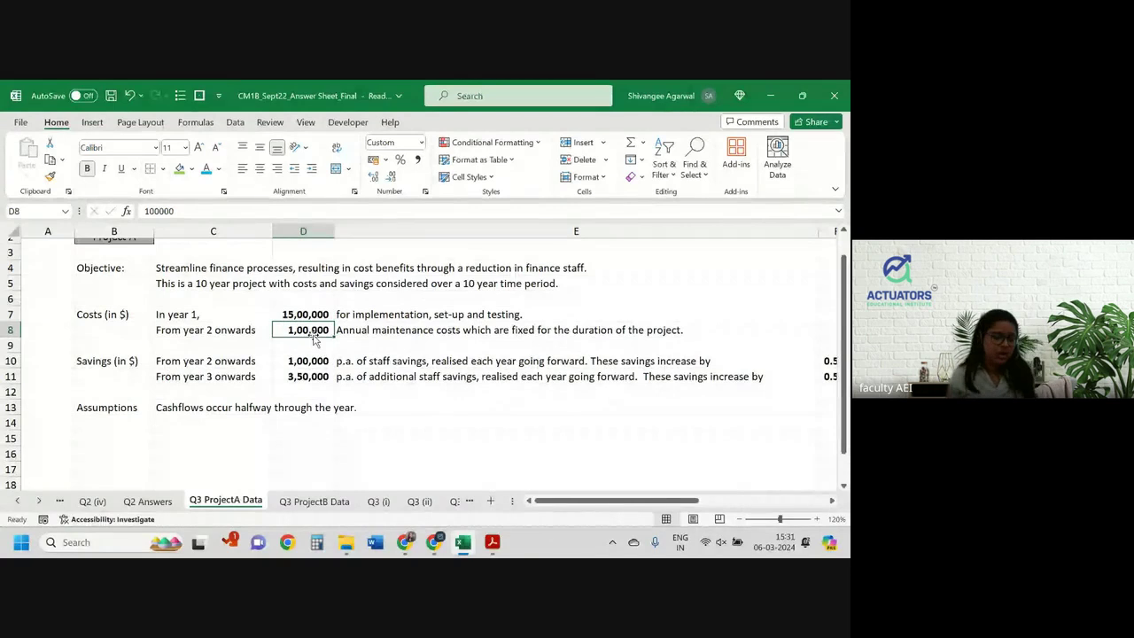
# Step: Open the Q3 (i) worksheet and enter the heading "Year" in A3
pyautogui.click(386, 501)
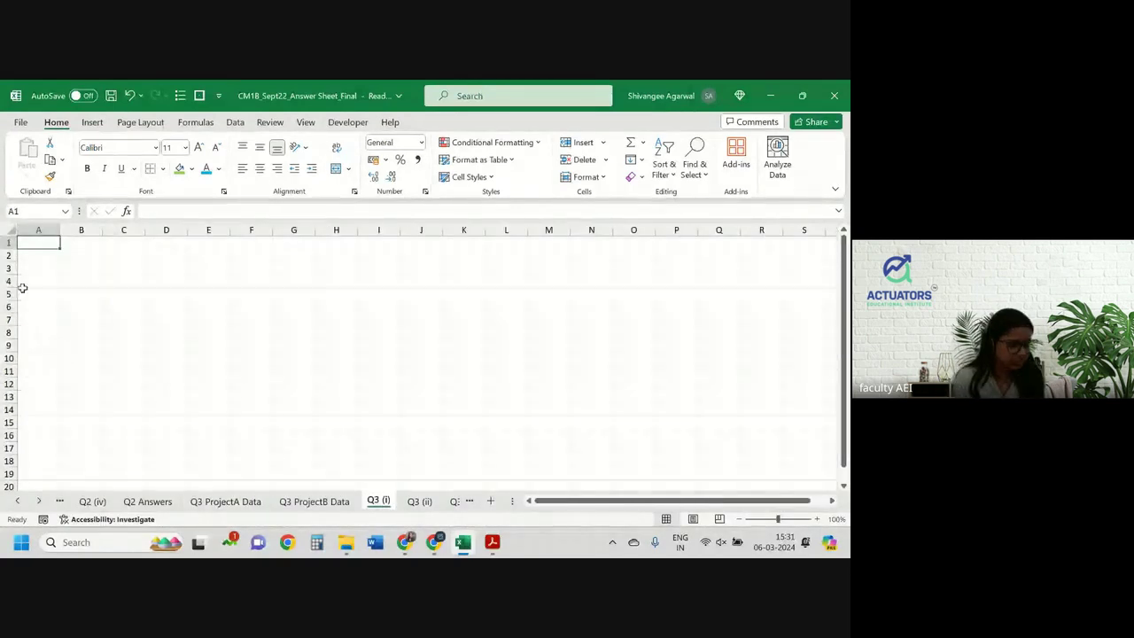
pyautogui.click(38, 266)
pyautogui.write('Year')
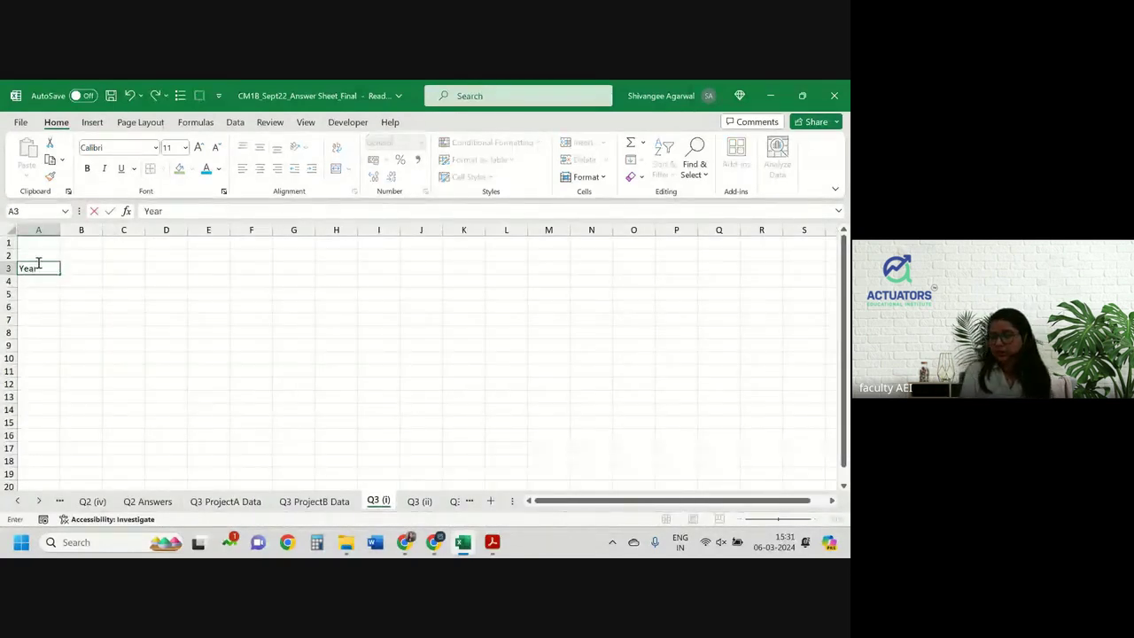
pyautogui.press('Return')
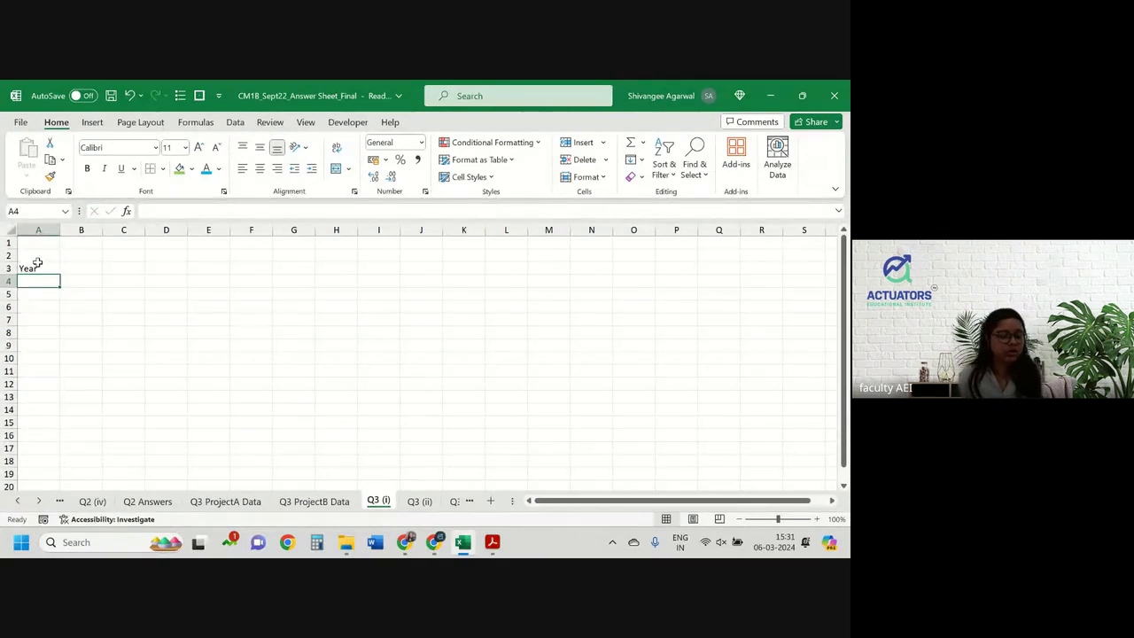
# Step: Number the years 1 to 15 down A4:A18 by entering 1, 2, 3 and extending the series
pyautogui.write('1')
pyautogui.press('Return')
pyautogui.write('2')
pyautogui.press('Return')
pyautogui.write('3')
pyautogui.press('Return')
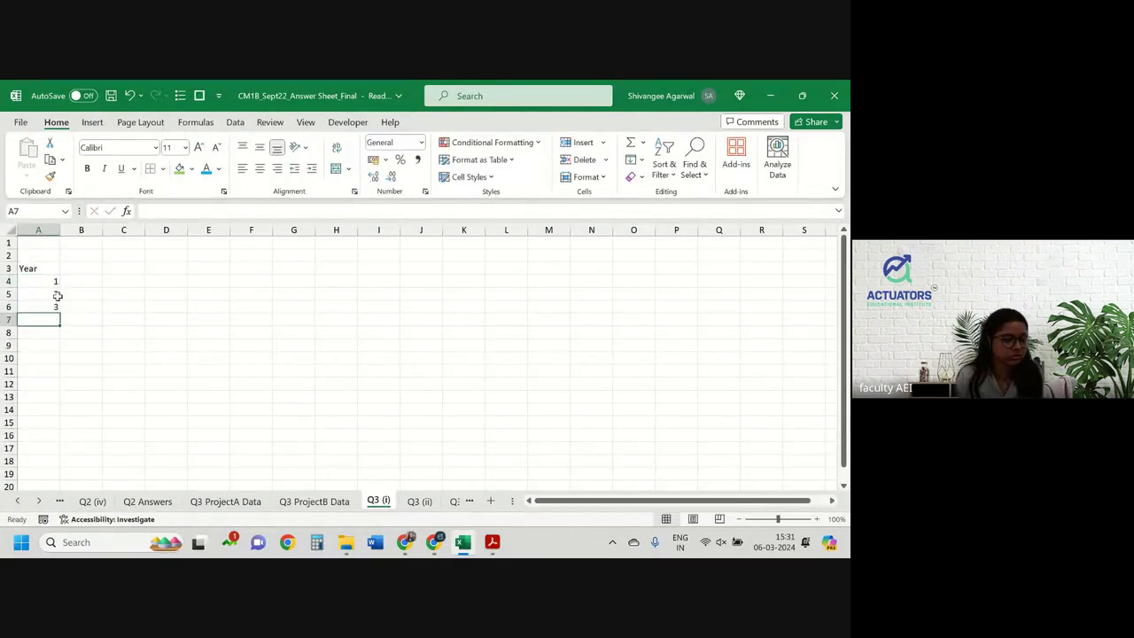
pyautogui.click(51, 281)
pyautogui.moveTo(51, 280); pyautogui.dragTo(56, 467)
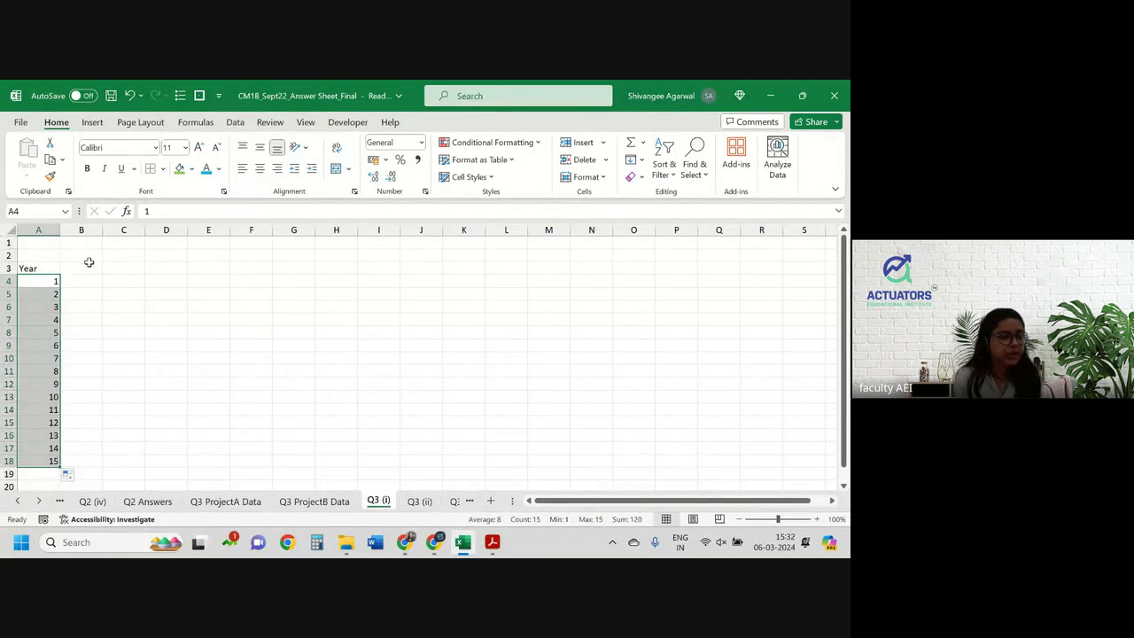
# Step: Enter the heading "Discount Factor" in B3 and wrap the text across the heading row
pyautogui.click(92, 269)
pyautogui.write('D')
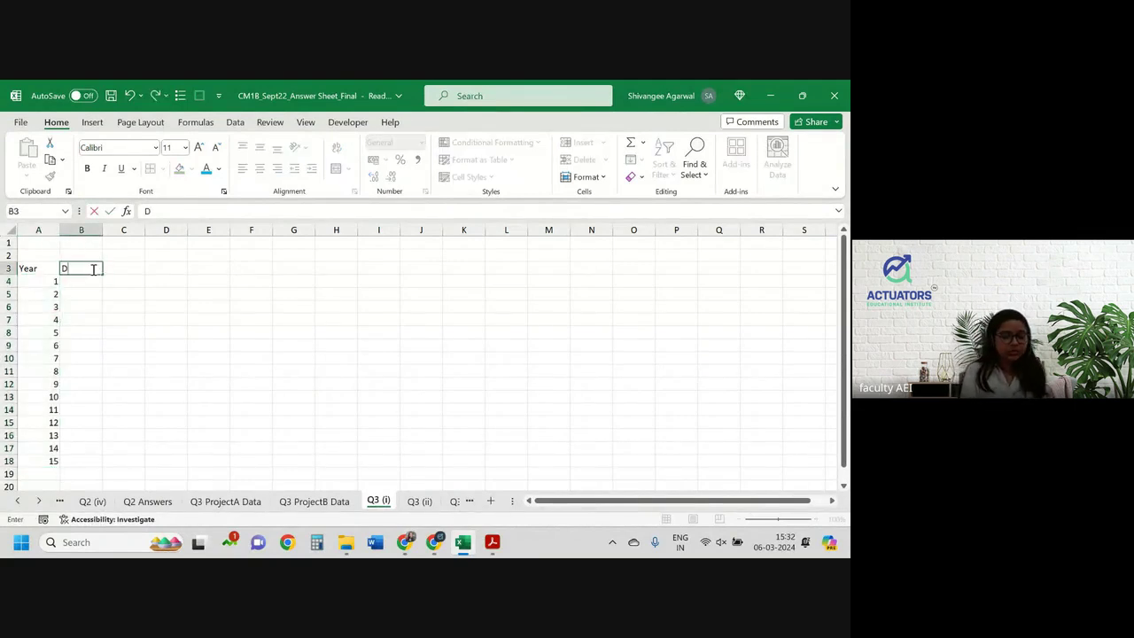
pyautogui.write('iscount')
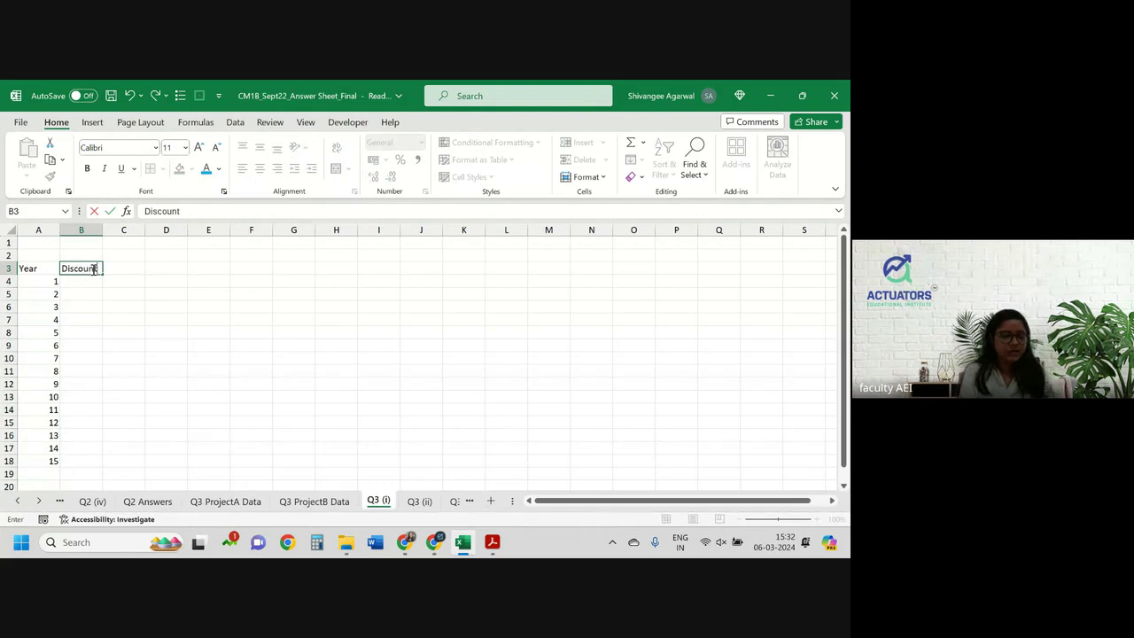
pyautogui.write(' Factor')
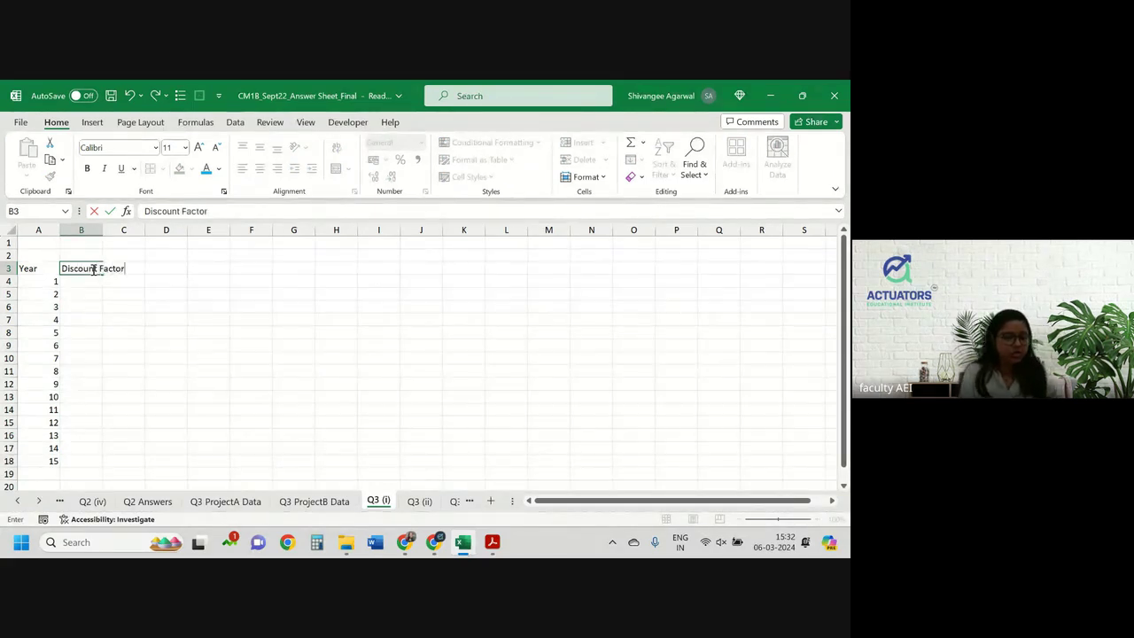
pyautogui.press('Return')
pyautogui.click(8, 268)
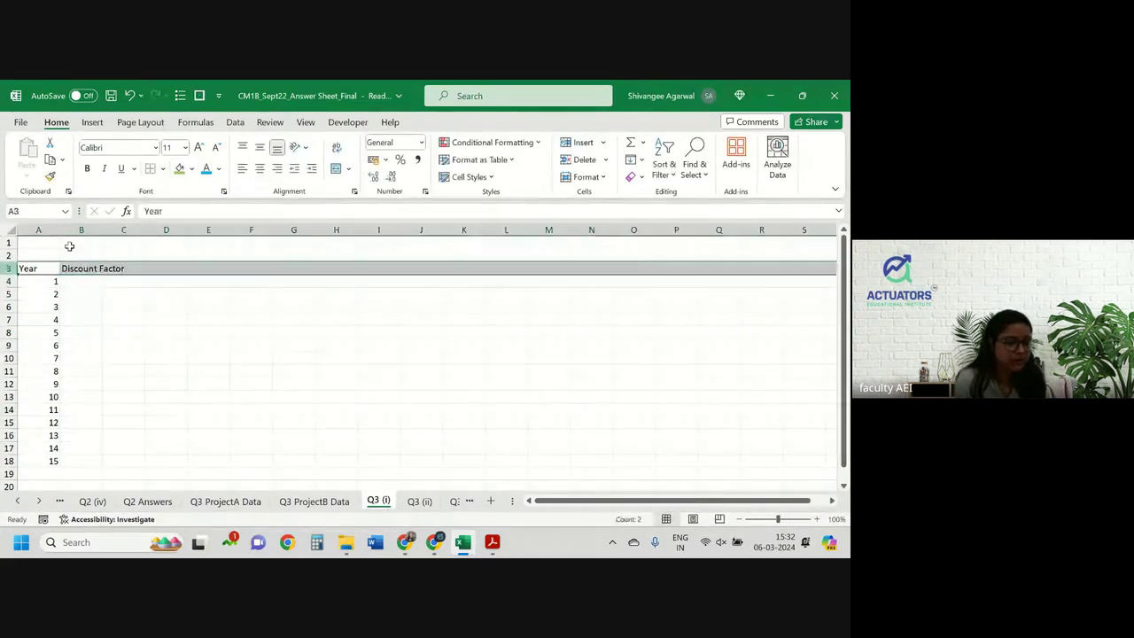
pyautogui.click(337, 147)
pyautogui.click(137, 318)
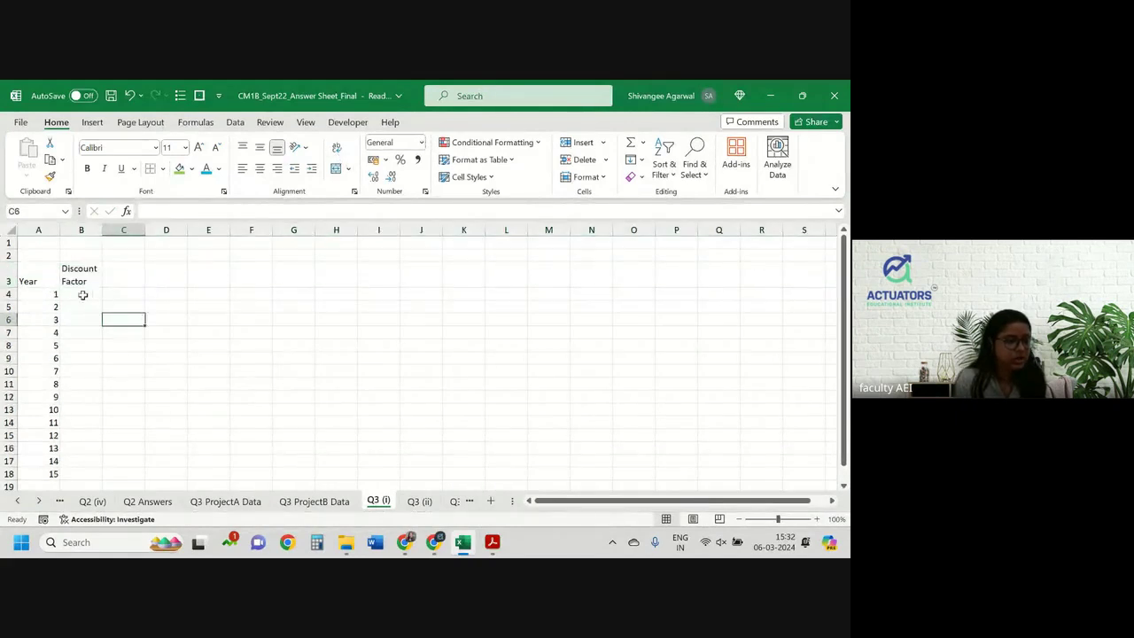
# Step: Start the year 1 discount factor formula in B4 with "=(1+"
pyautogui.click(83, 294)
pyautogui.write('=*')
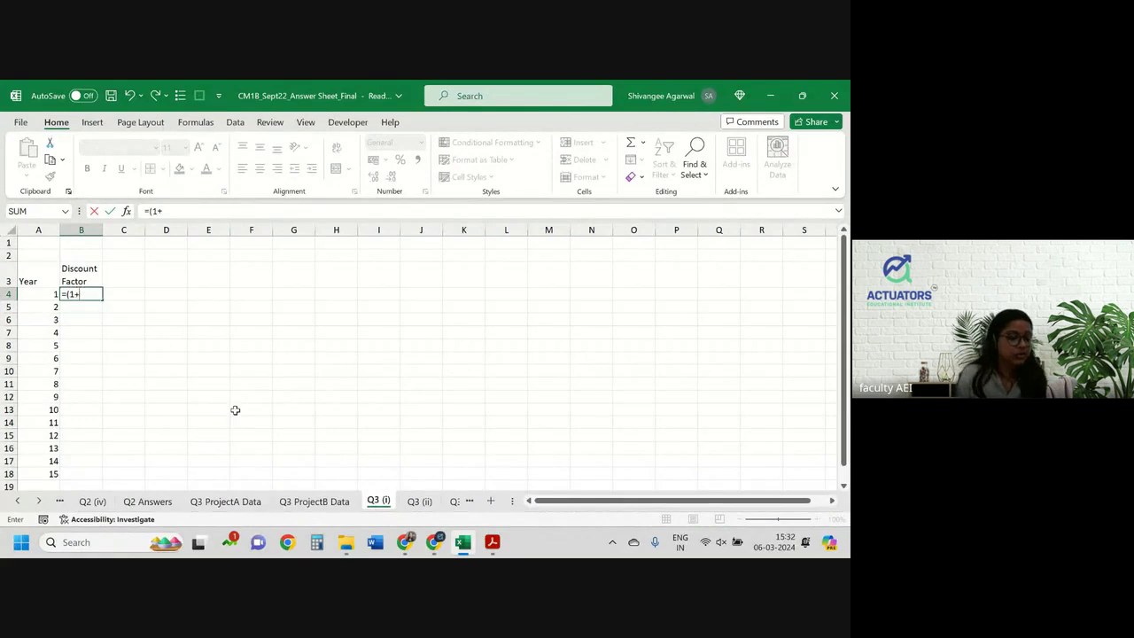
pyautogui.click(227, 502)
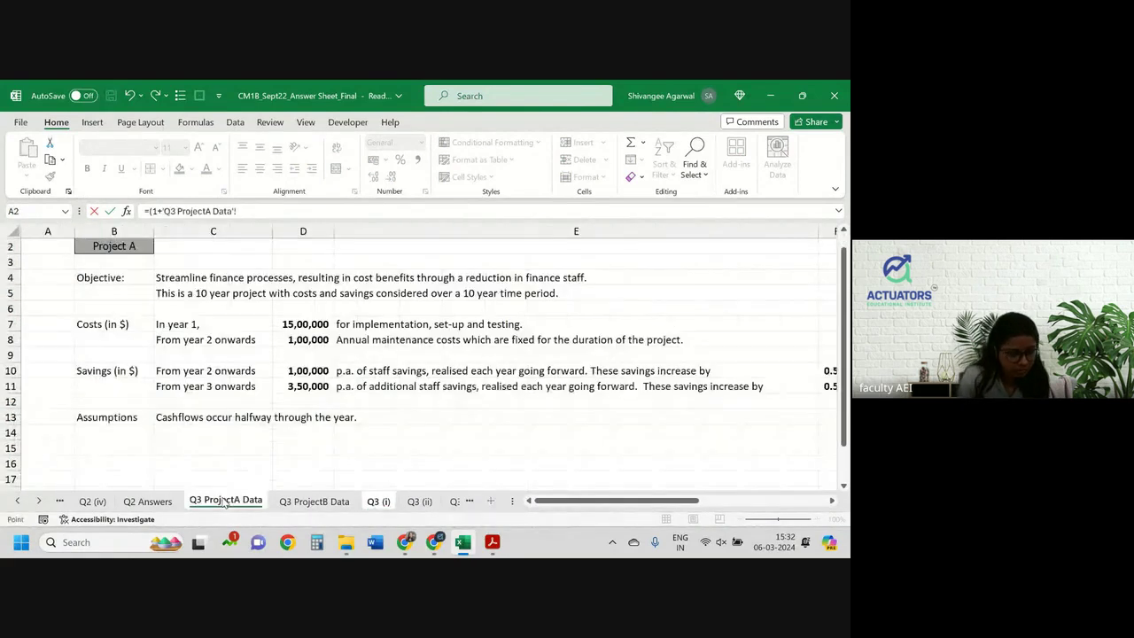
pyautogui.hscroll(2, 506, 364)
pyautogui.hscroll(-1, 502, 364)
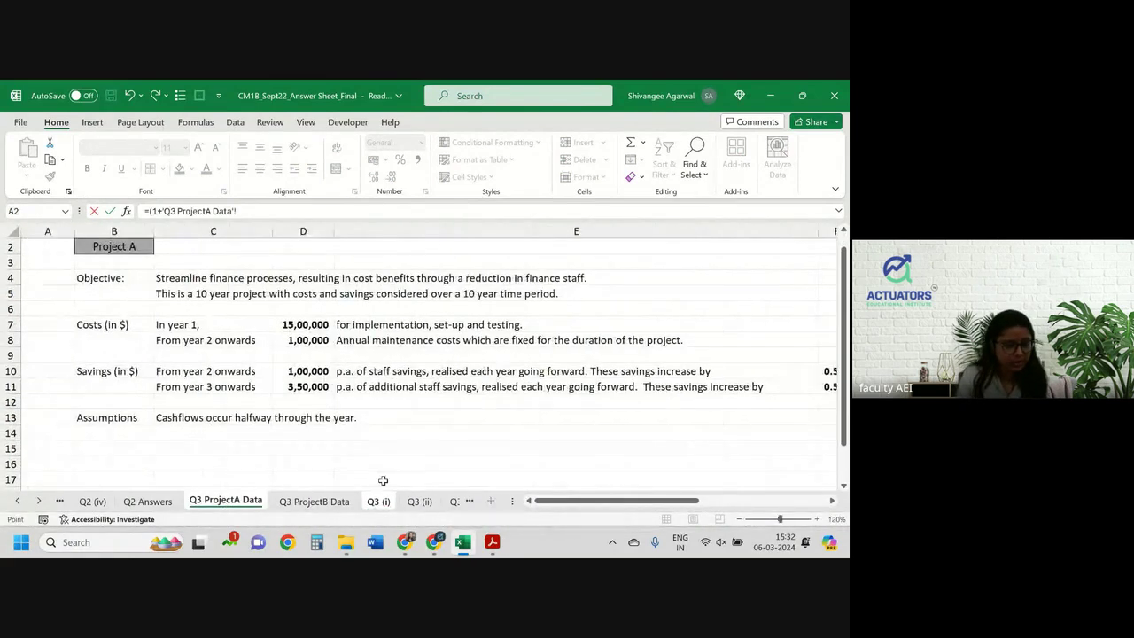
pyautogui.click(378, 501)
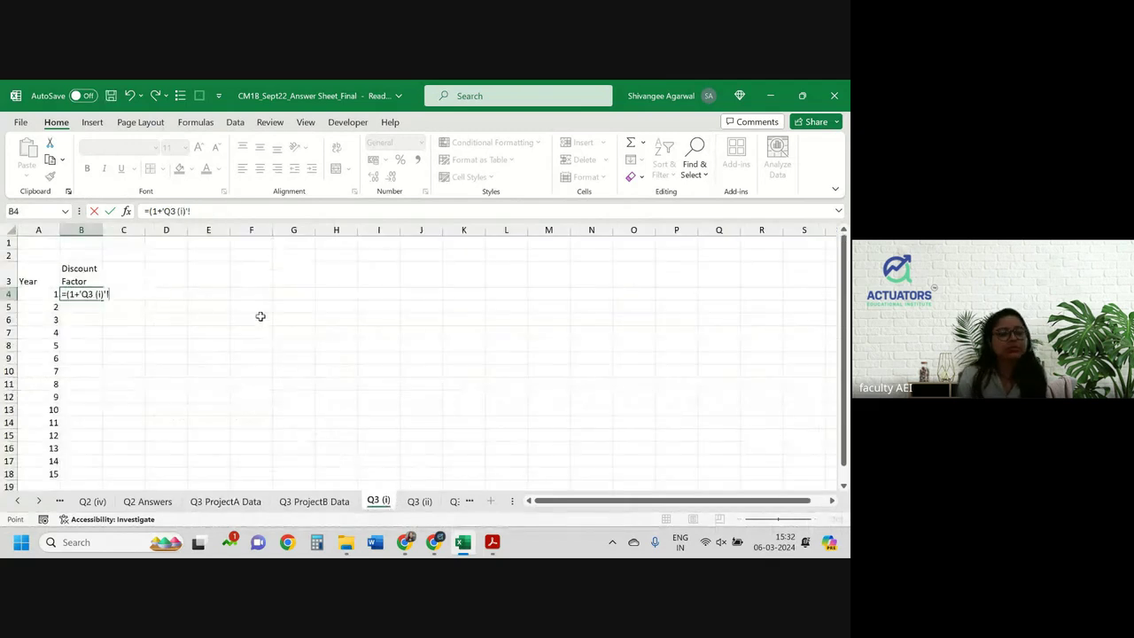
pyautogui.press('BackSpace')
pyautogui.press('BackSpace')
pyautogui.press('BackSpace')
pyautogui.press('BackSpace')
pyautogui.press('BackSpace')
pyautogui.press('BackSpace')
pyautogui.press('BackSpace')
pyautogui.press('BackSpace')
pyautogui.press('BackSpace')
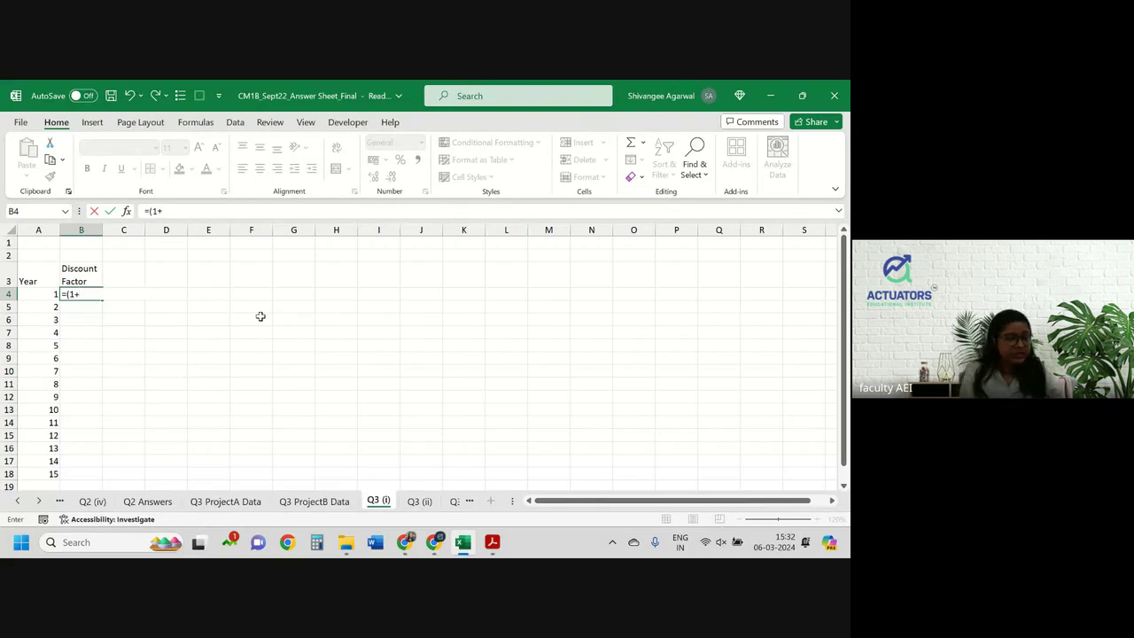
# Step: Complete the discount factor formula in B4 as =(1+0.06)^-('Q3 (i)'!A4-0.5) and fill it down to B18
pyautogui.write('0.06)^')
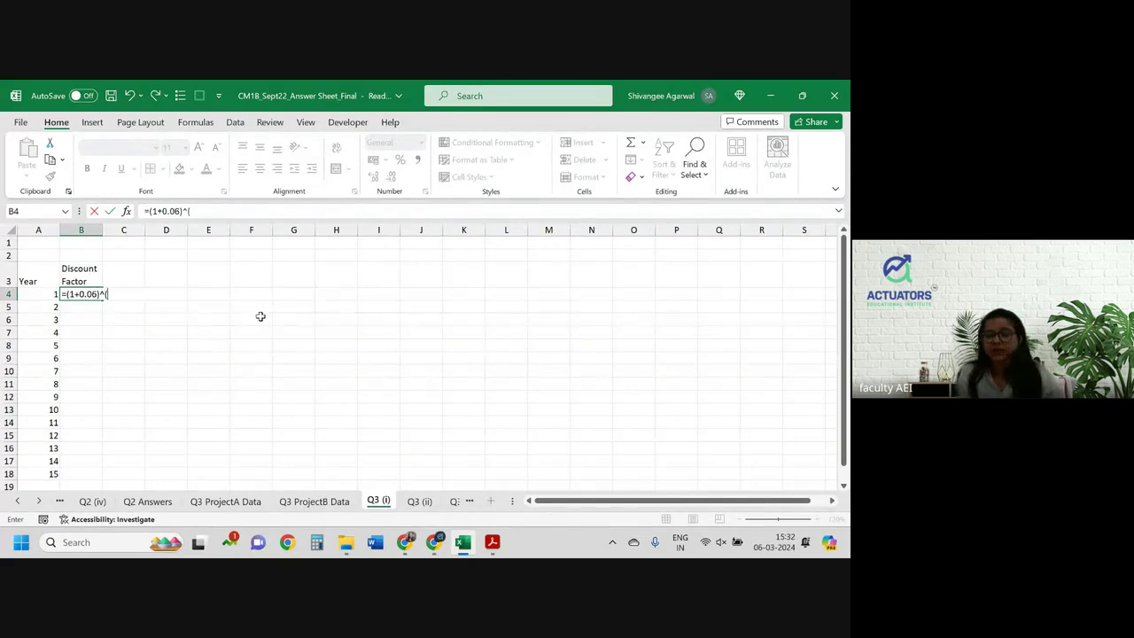
pyautogui.write('-')
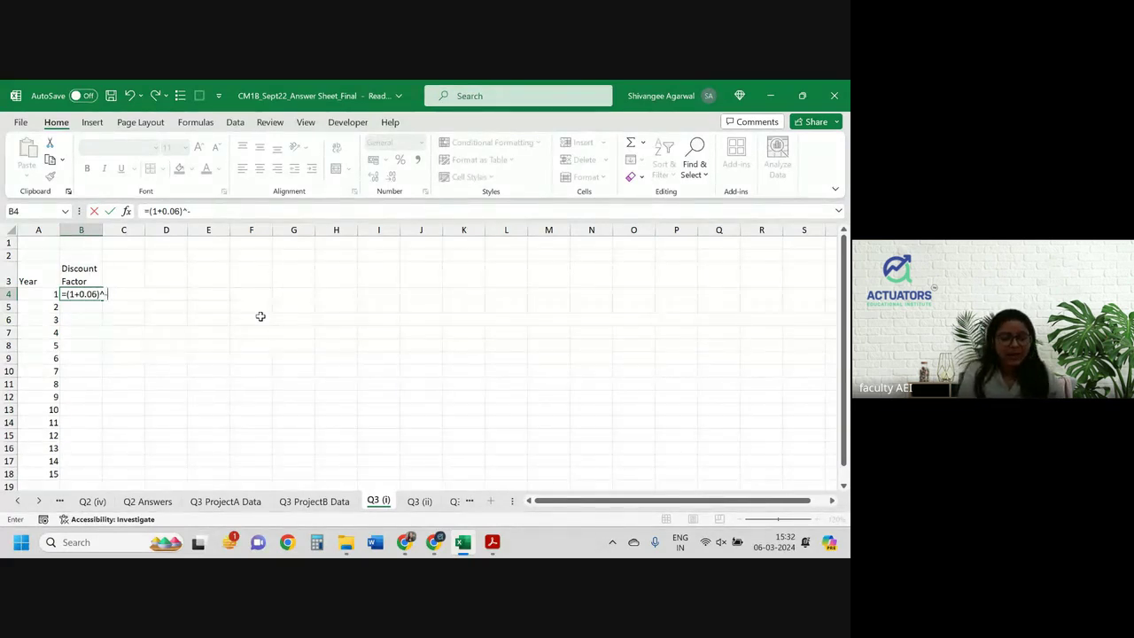
pyautogui.press('Left')
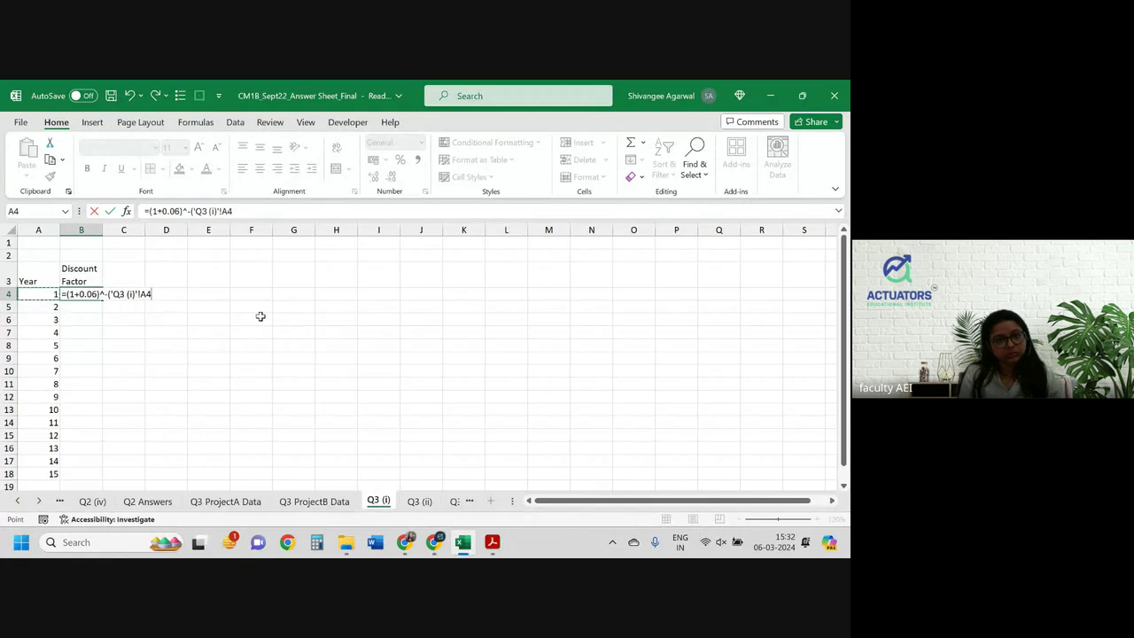
pyautogui.write('-0.5')
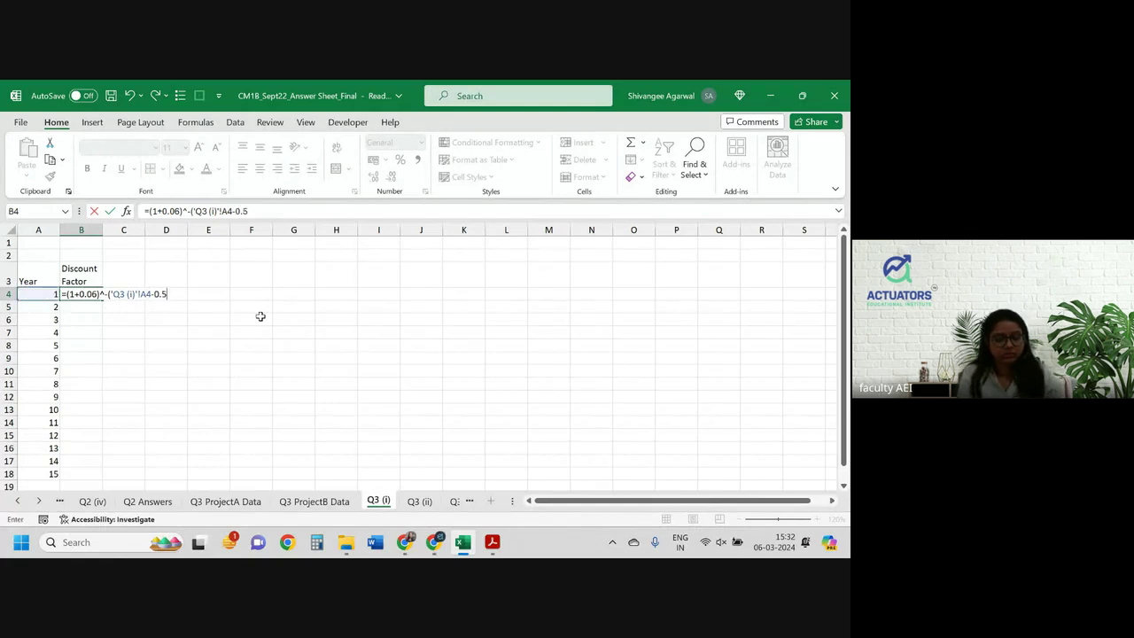
pyautogui.write(')')
pyautogui.press('Return')
pyautogui.click(95, 296)
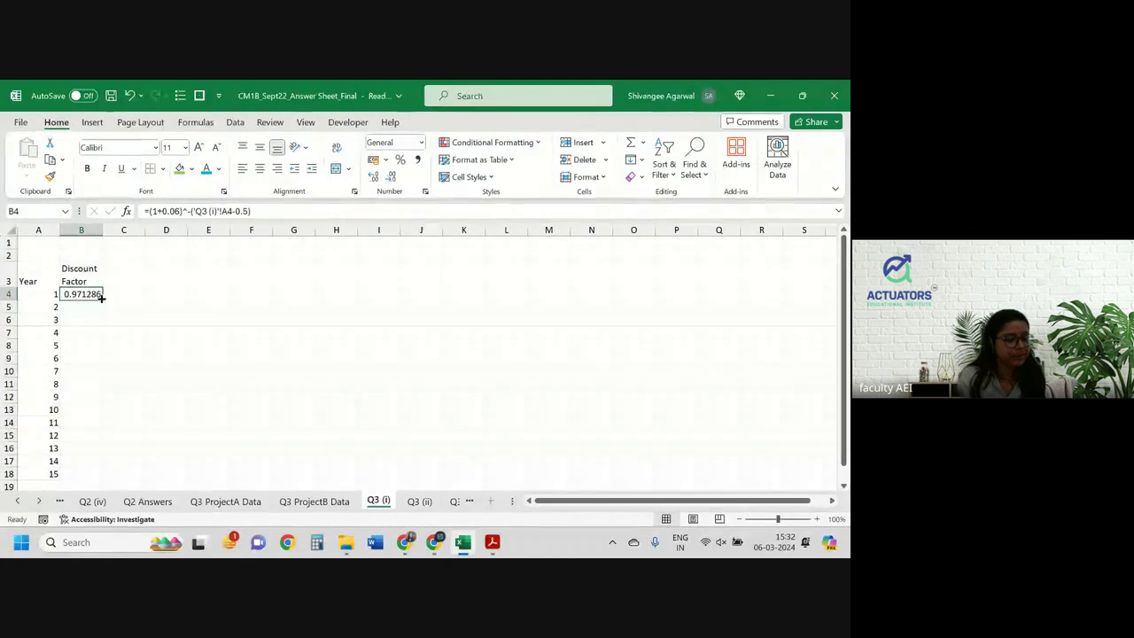
pyautogui.moveTo(102, 299); pyautogui.dragTo(98, 475)
# Step: Enter the heading "Project A" in C2 above the first cash flow column
pyautogui.click(133, 273)
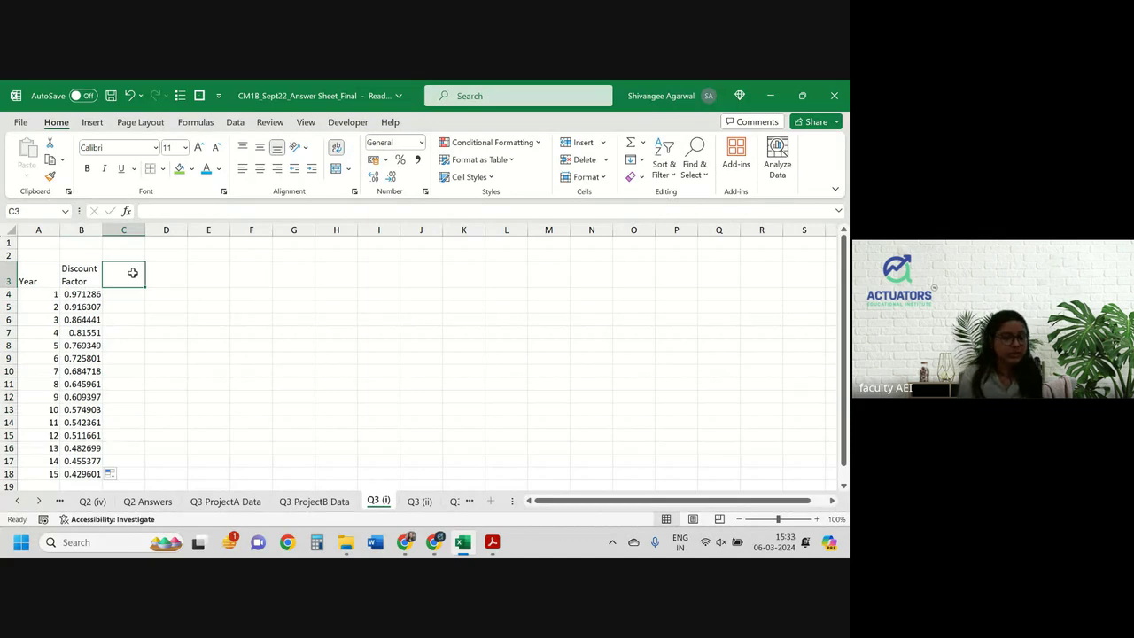
pyautogui.click(129, 255)
pyautogui.write('P')
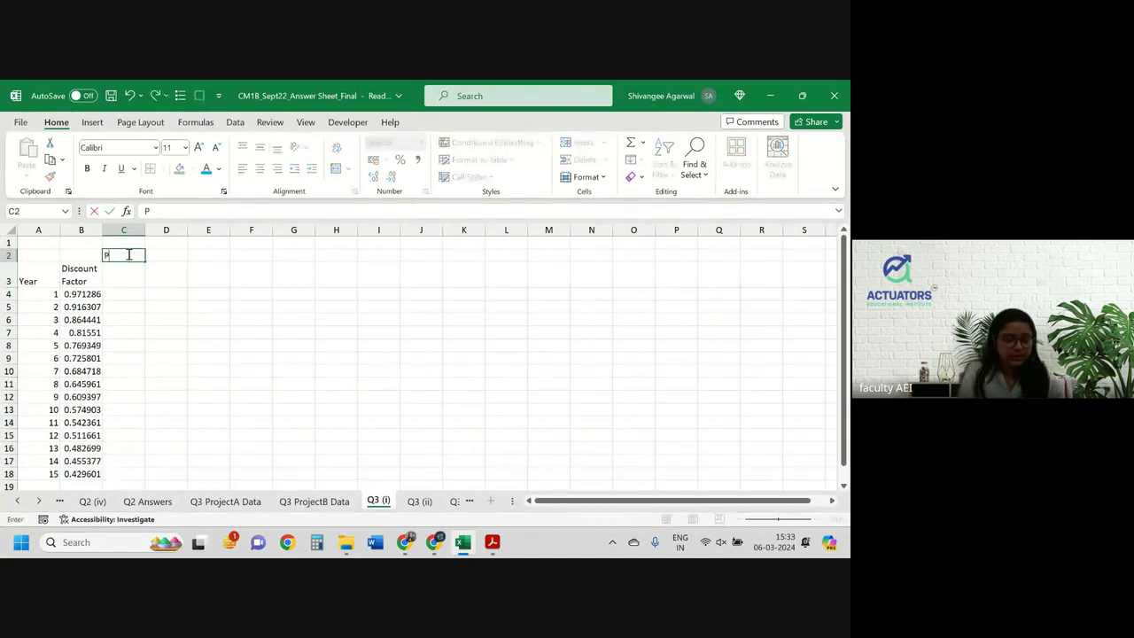
pyautogui.write('roject A')
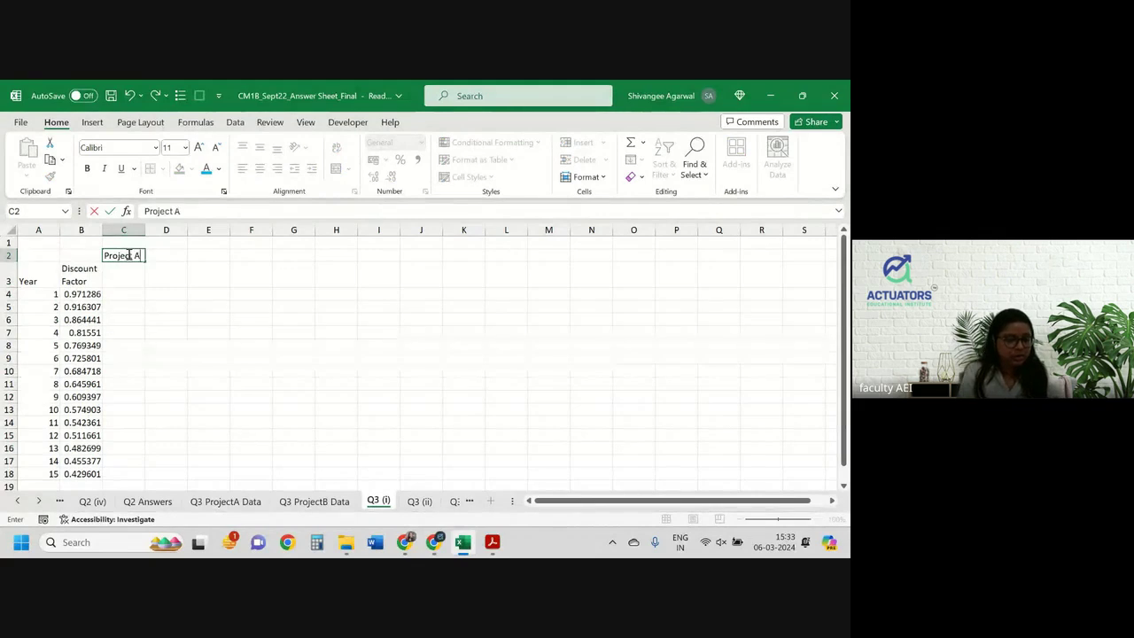
pyautogui.press('Return')
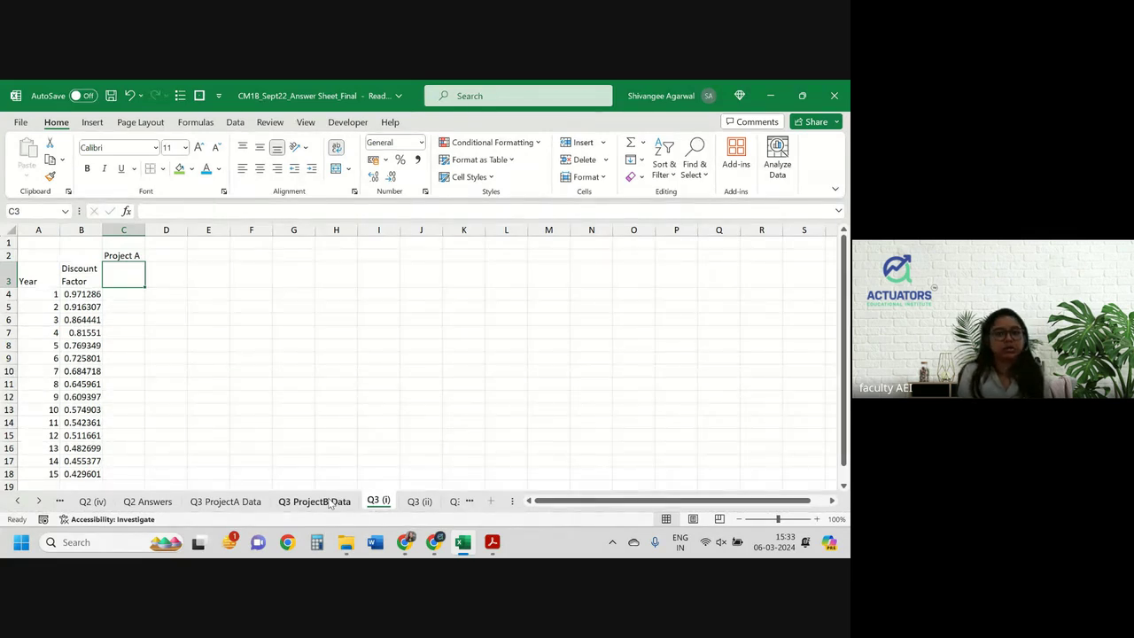
# Step: Check the Project A data sheet, and enter the heading "Initial Cost" in C3 of the Q3 (i) sheet
pyautogui.click(228, 501)
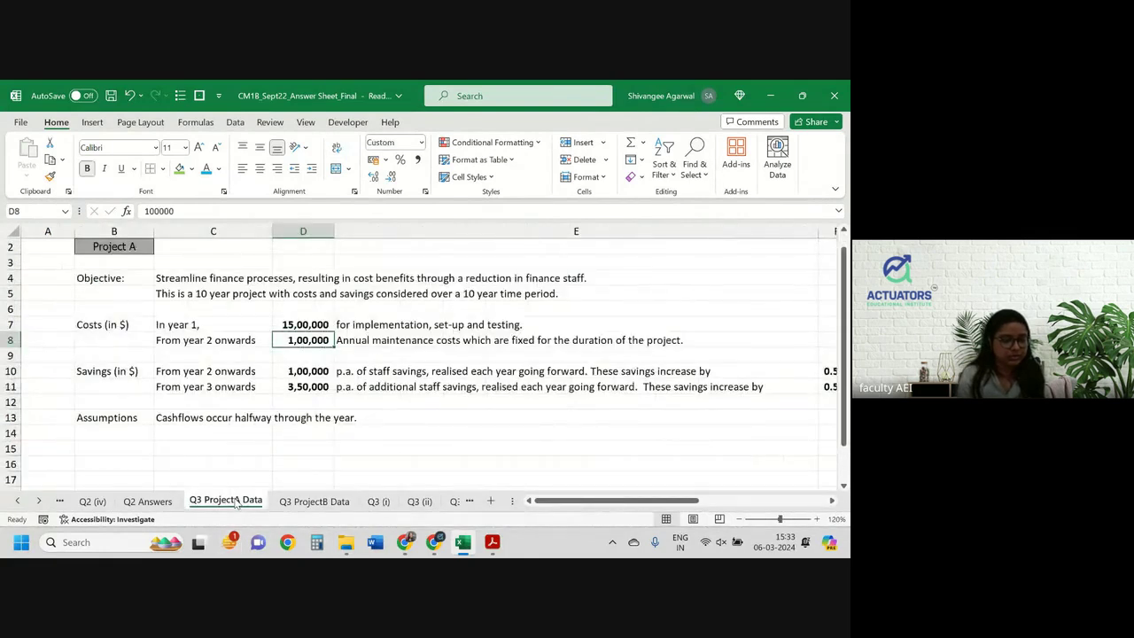
pyautogui.click(308, 501)
pyautogui.click(378, 501)
pyautogui.write('In')
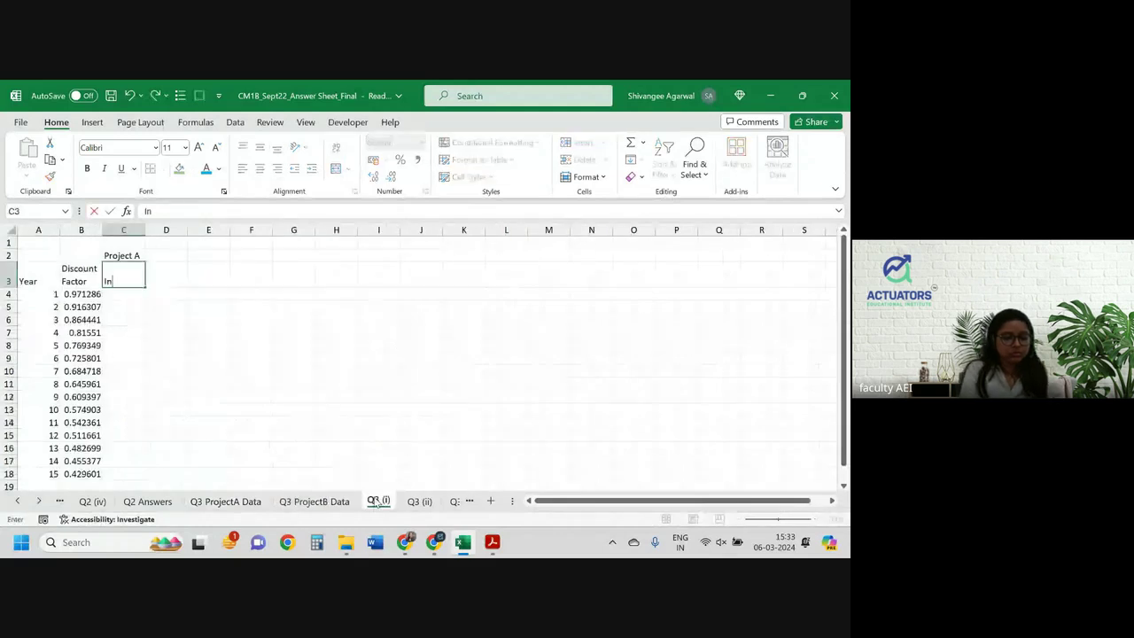
pyautogui.write('itial Cost')
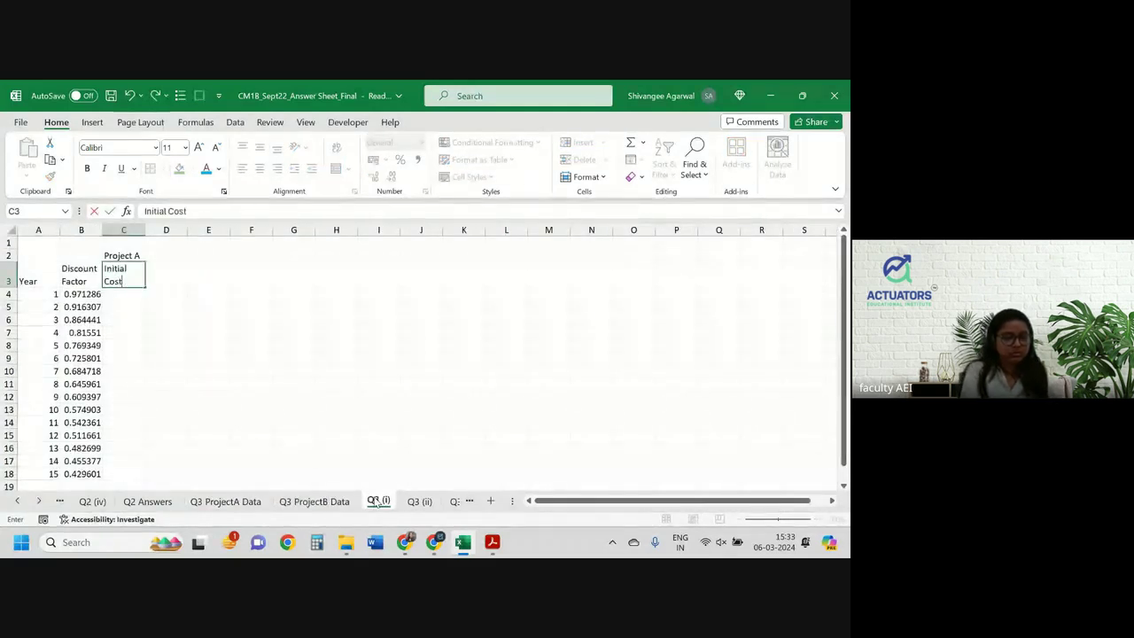
pyautogui.press('Return')
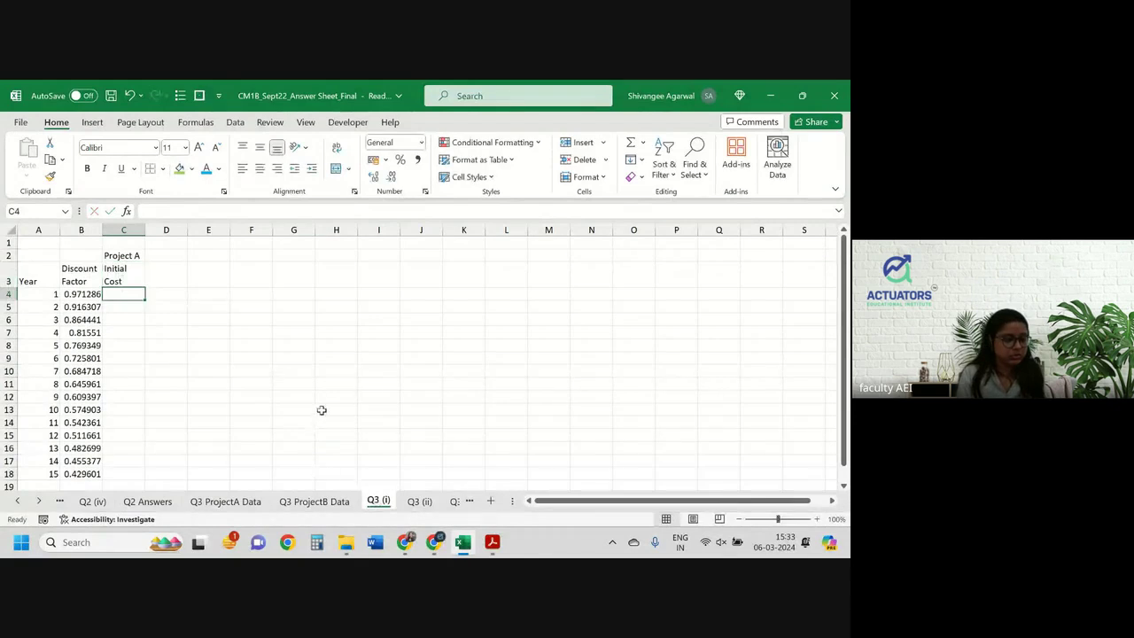
# Step: Link the year 1 initial cost in C4 to cell D7 of the Q3 ProjectA Data sheet
pyautogui.scroll(2, 334, 382)
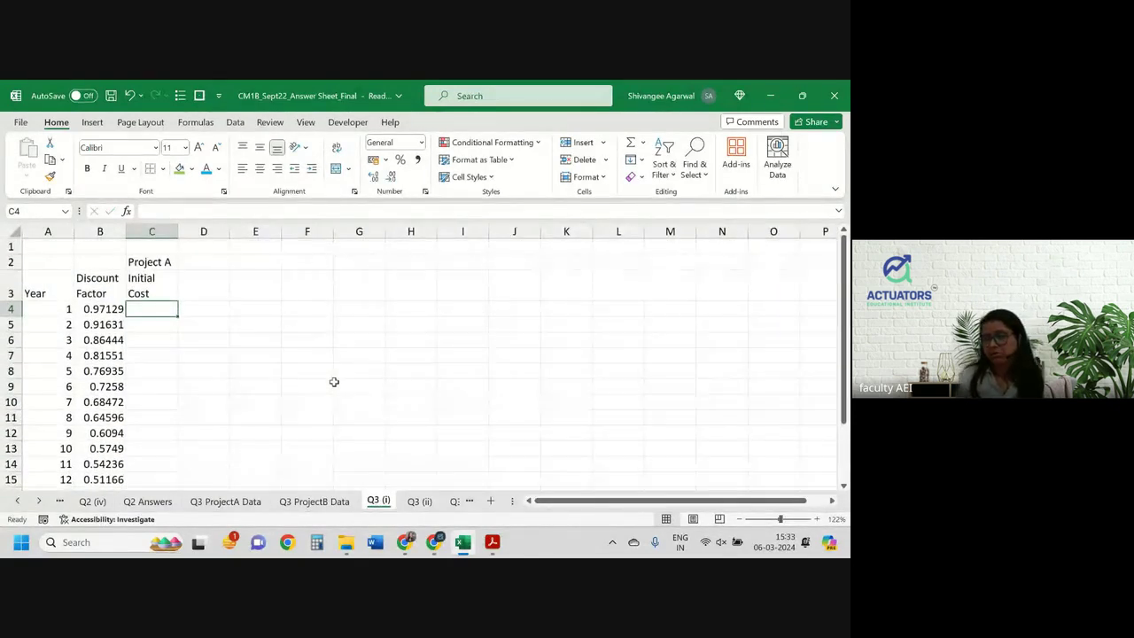
pyautogui.write('=')
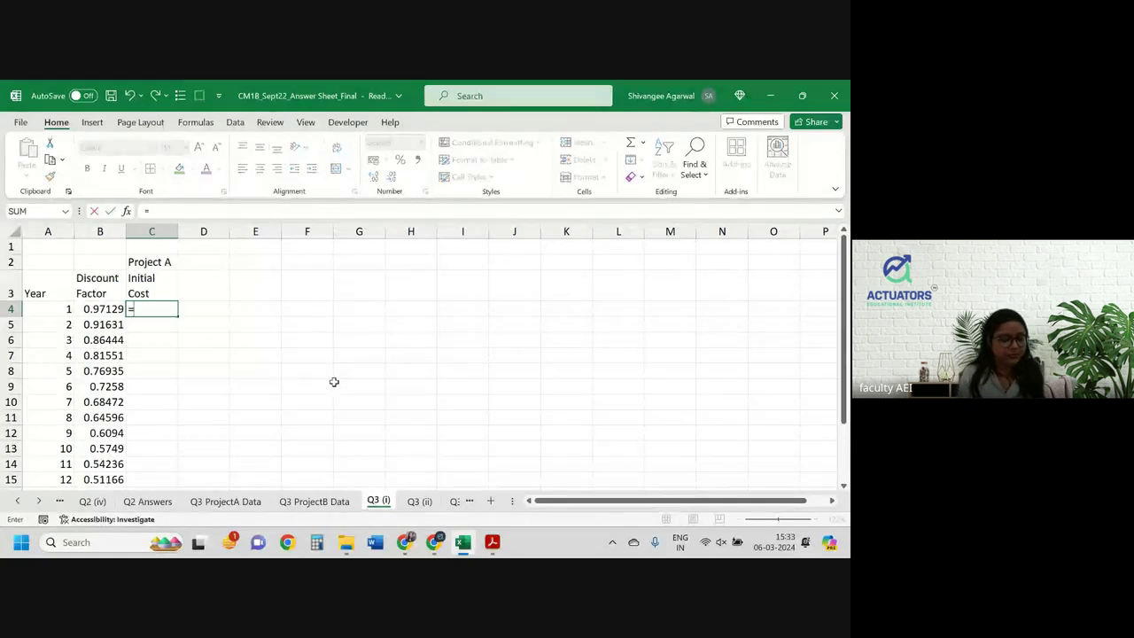
pyautogui.hotkey('ctrl', 'pageup')
pyautogui.hotkey('ctrl', 'pageup')
pyautogui.click(309, 324)
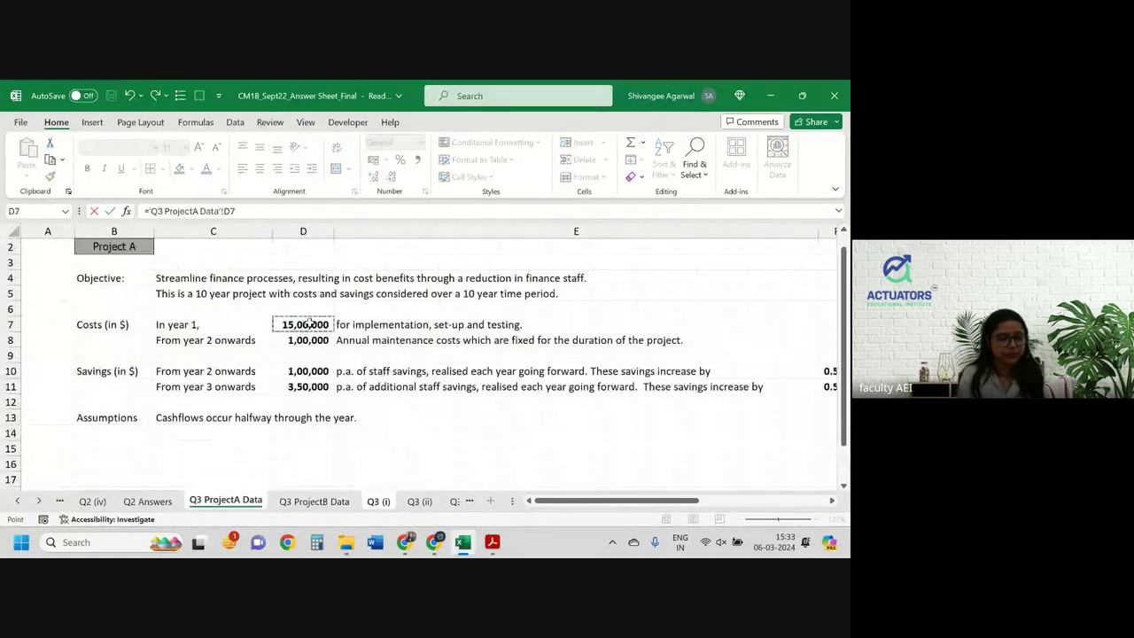
pyautogui.press('Return')
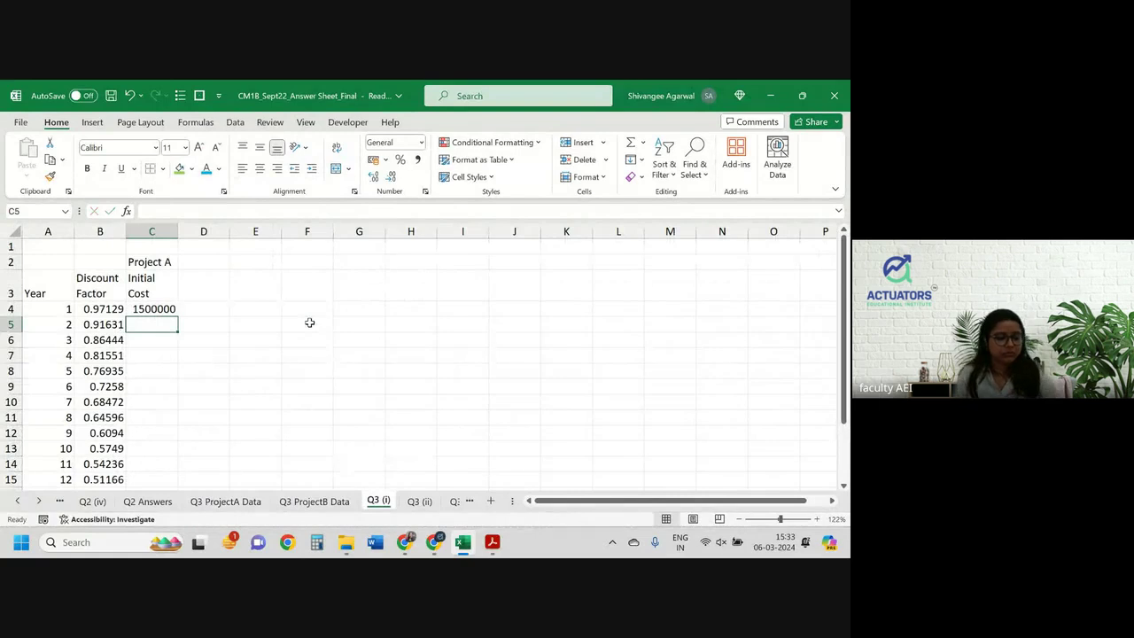
# Step: Enter the heading "Maintenance cost" in D3 and widen column D so the word Maintenance fits on one line
pyautogui.press('Up')
pyautogui.press('Right')
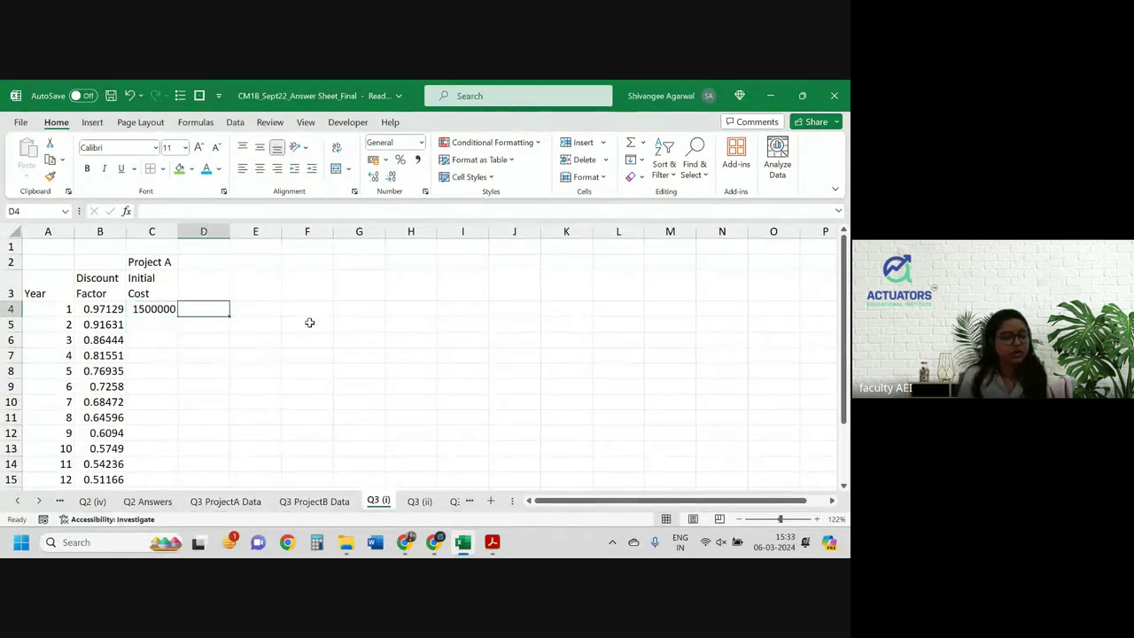
pyautogui.press('Up')
pyautogui.write('M')
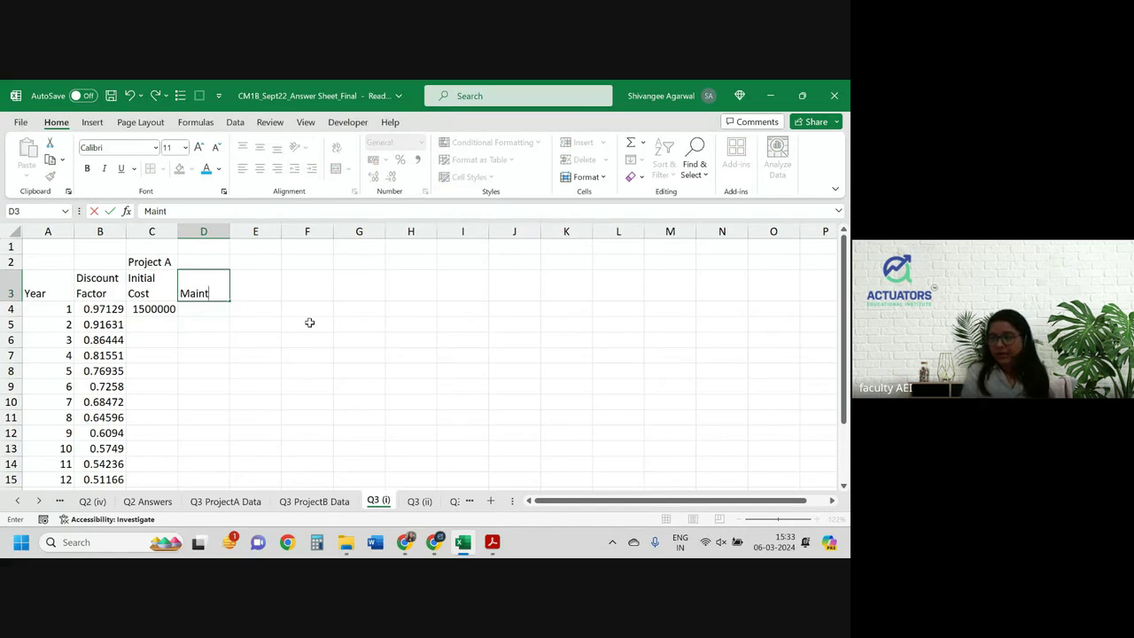
pyautogui.write('aintenan')
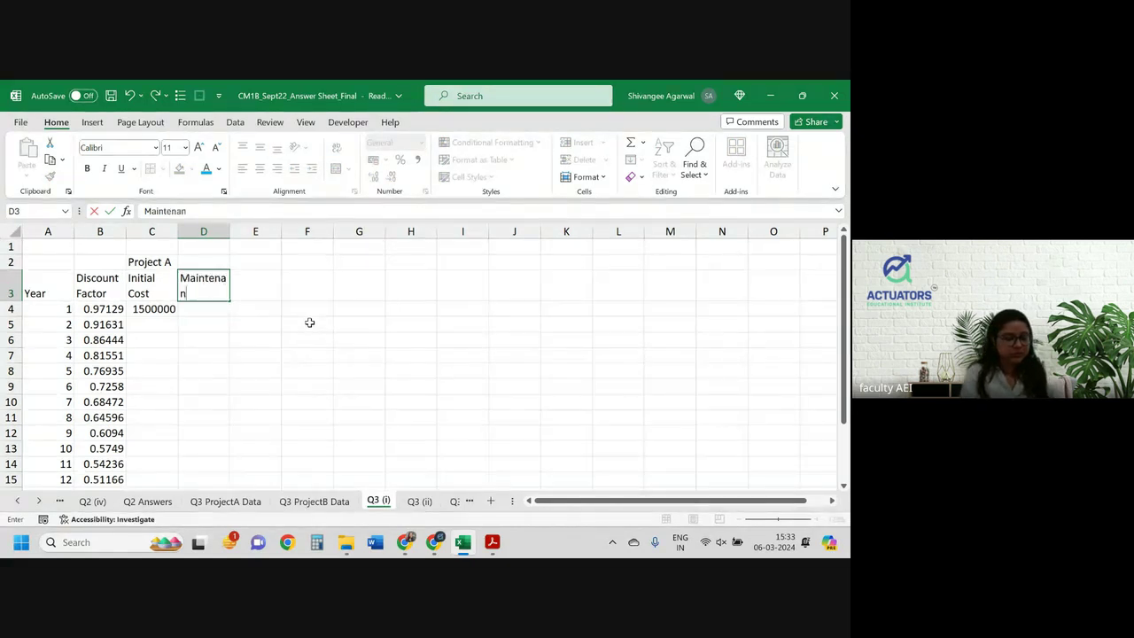
pyautogui.write('ce cost')
pyautogui.press('Return')
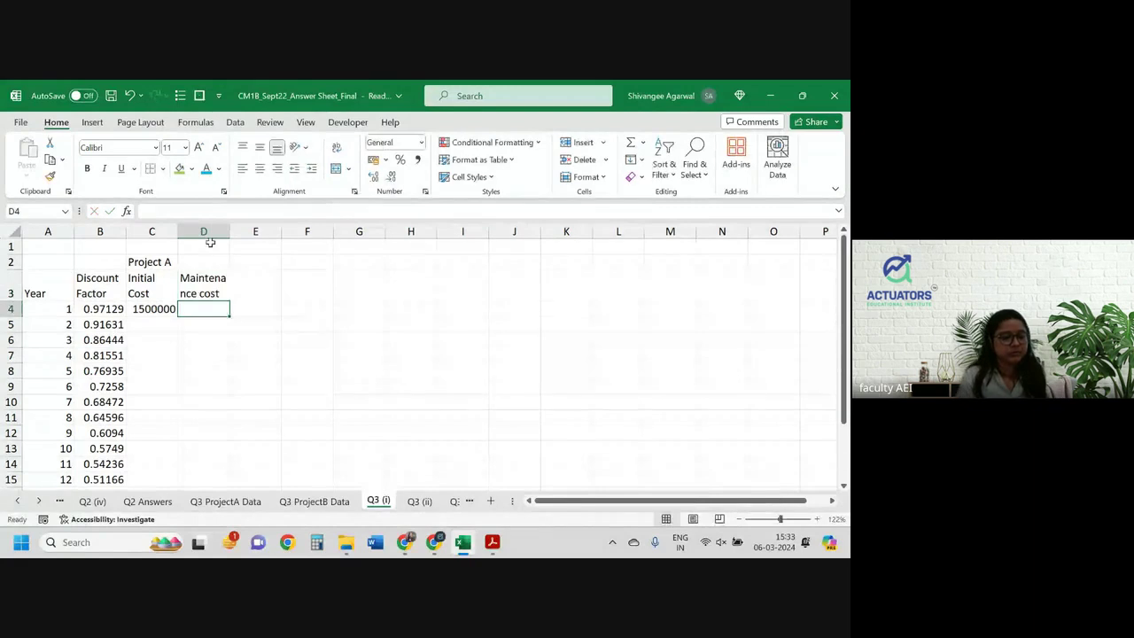
pyautogui.moveTo(236, 231); pyautogui.dragTo(241, 233)
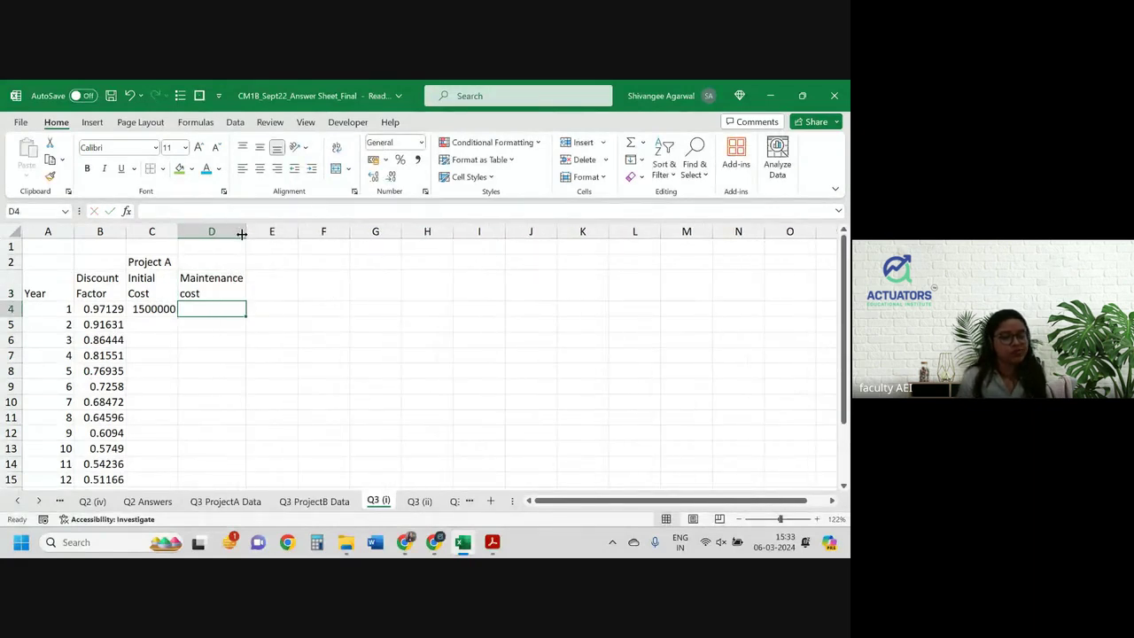
# Step: Link the year 2 maintenance cost in D5 to cell D8 of the Q3 ProjectA Data sheet
pyautogui.press('Left')
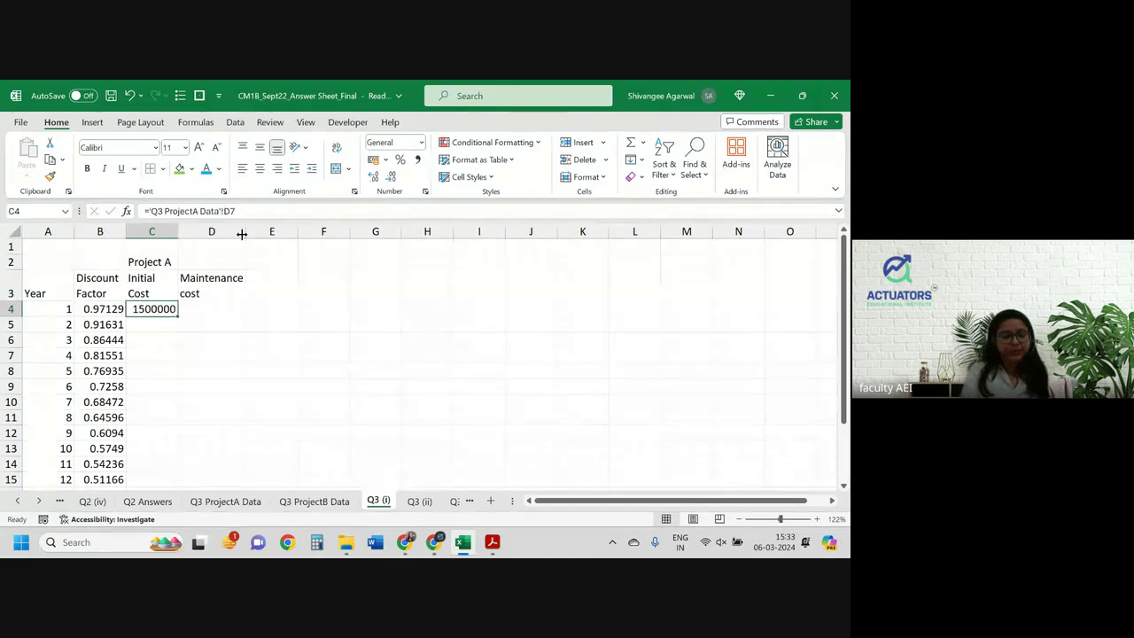
pyautogui.write('=')
pyautogui.press('Escape')
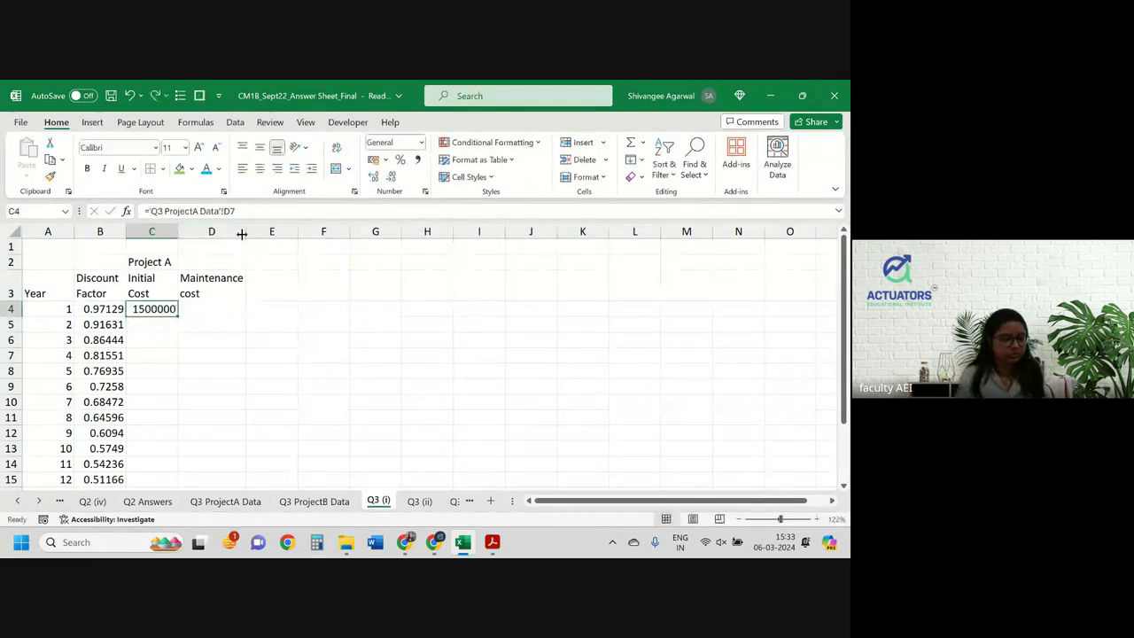
pyautogui.press('Right')
pyautogui.write('=')
pyautogui.hotkey('ctrl', 'pageup')
pyautogui.hotkey('ctrl', 'pageup')
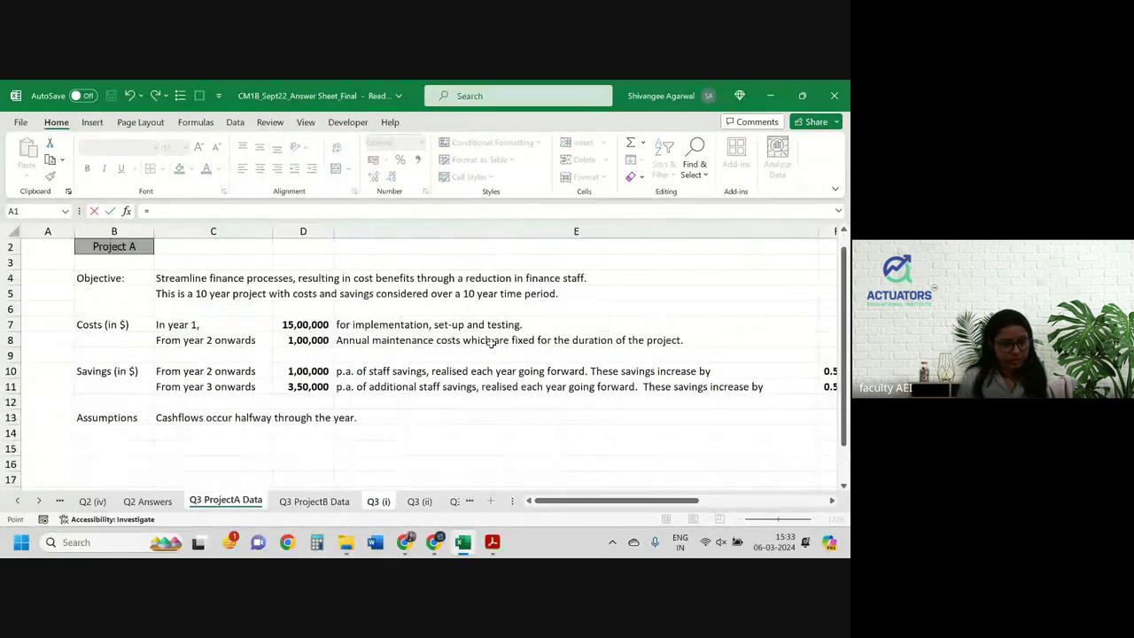
pyautogui.click(328, 339)
pyautogui.press('Return')
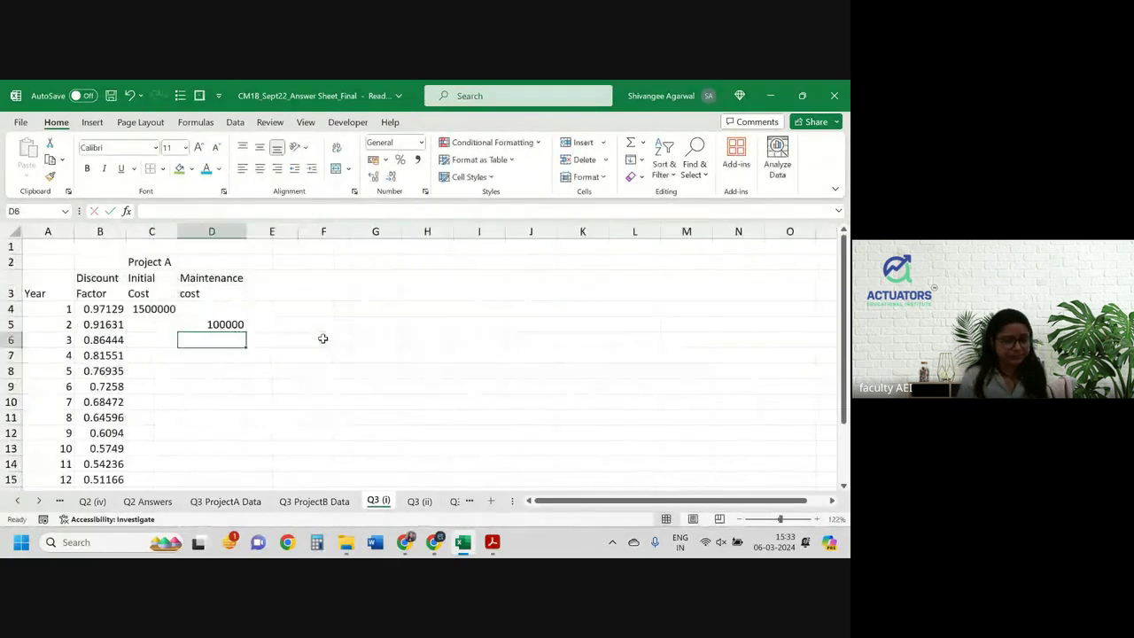
# Step: Make the D5 reference absolute as ='Q3 ProjectA Data'!$D$8 and fill the maintenance cost down to year 10 in D13
pyautogui.click(229, 326)
pyautogui.moveTo(244, 328); pyautogui.dragTo(241, 457)
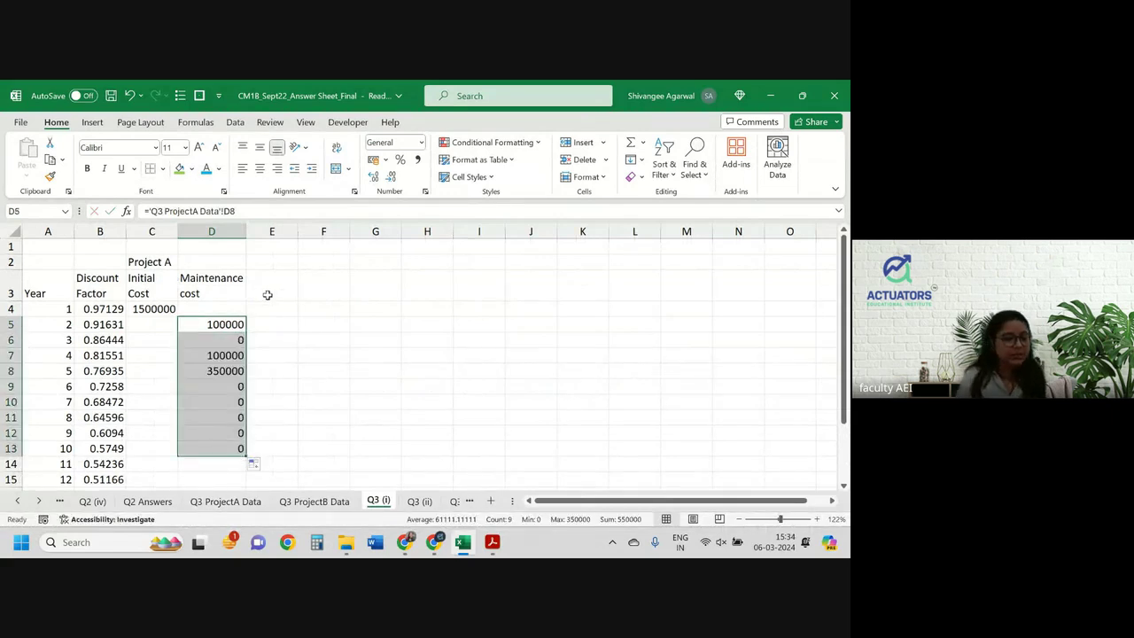
pyautogui.click(224, 324)
pyautogui.doubleClick(224, 324)
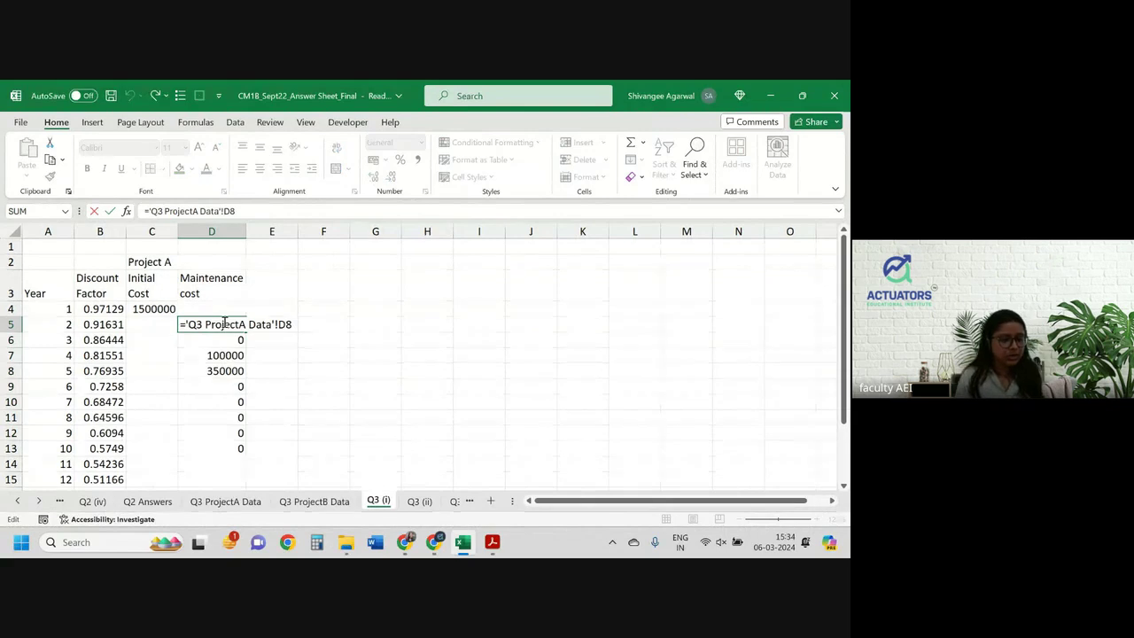
pyautogui.press('F4')
pyautogui.press('Return')
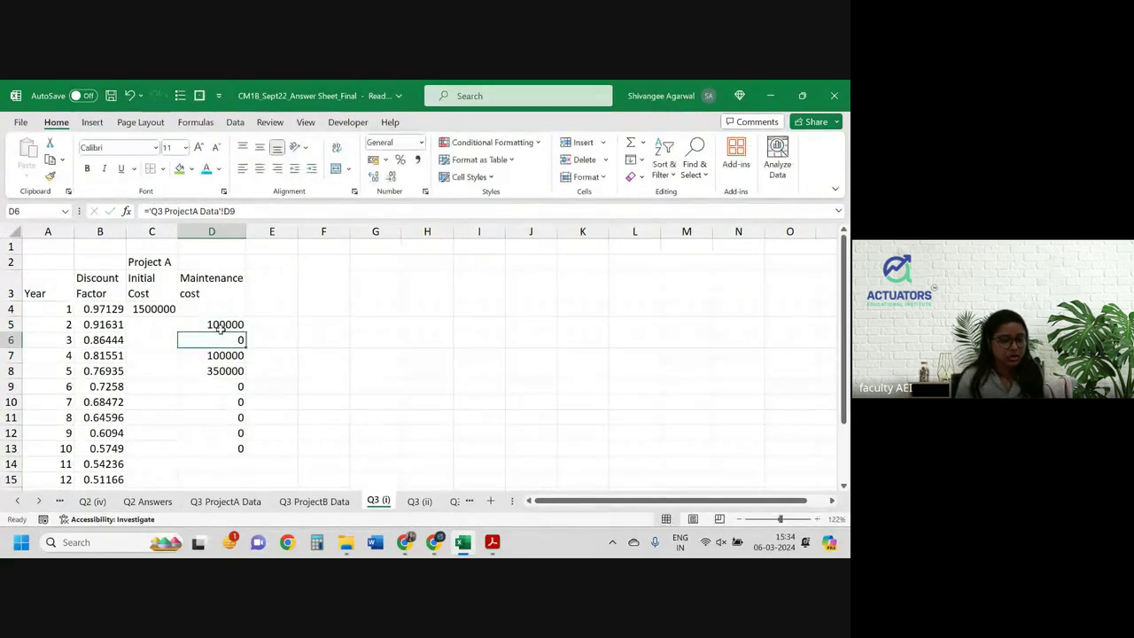
pyautogui.click(241, 327)
pyautogui.moveTo(243, 330); pyautogui.dragTo(244, 456)
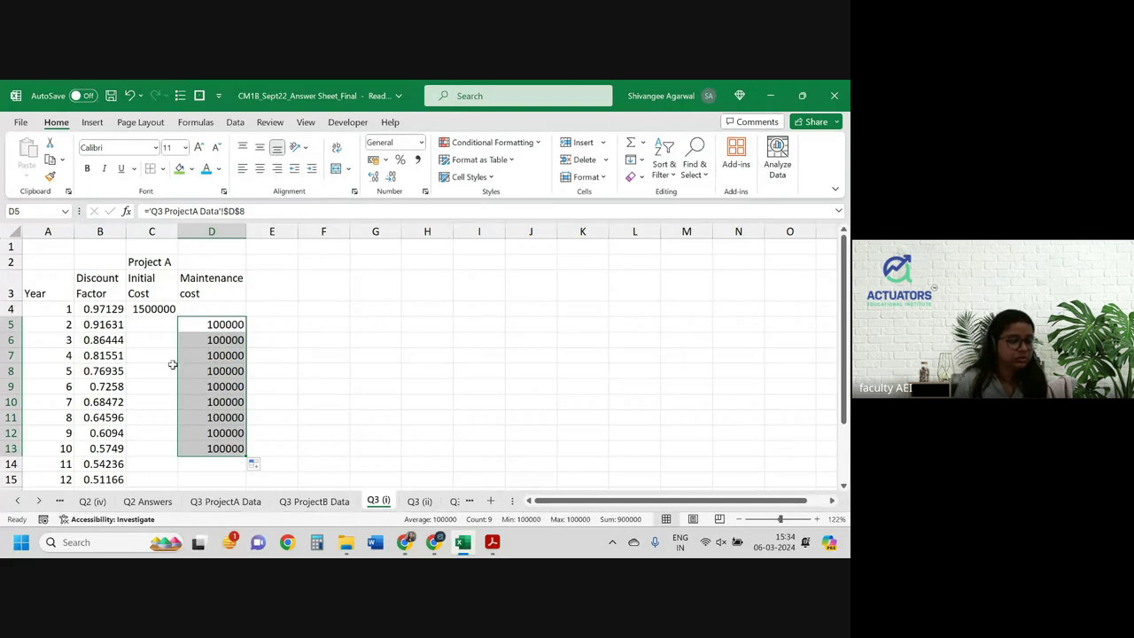
# Step: Apply the custom number format #,##0.00 to the Project A cash flow range C4:H13
pyautogui.moveTo(157, 308); pyautogui.dragTo(435, 454)
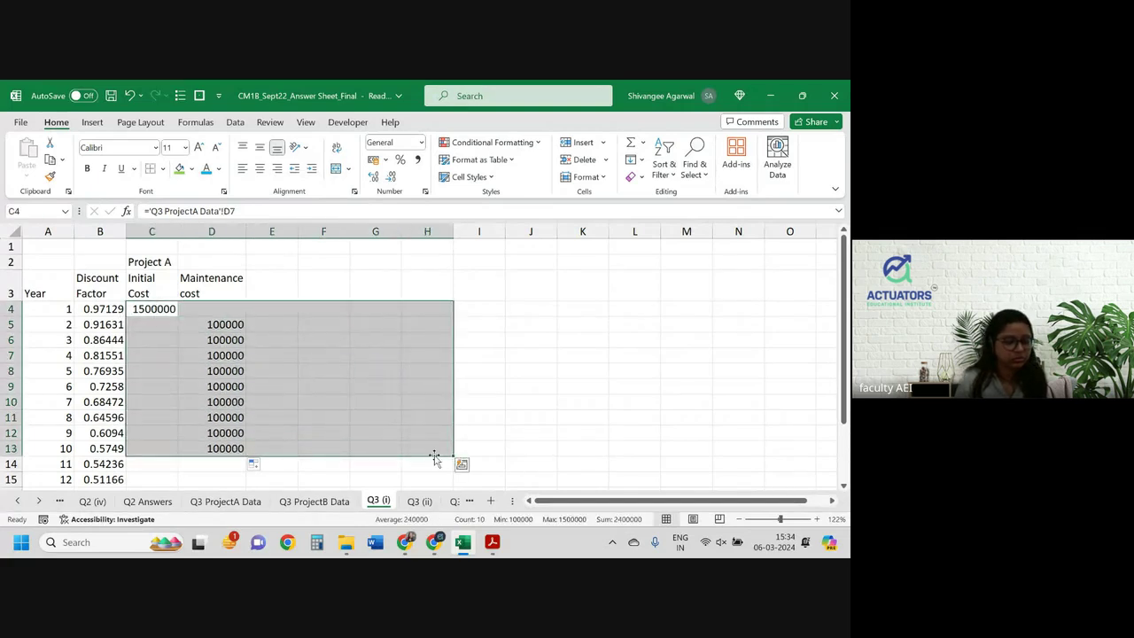
pyautogui.rightClick(328, 365)
pyautogui.click(395, 414)
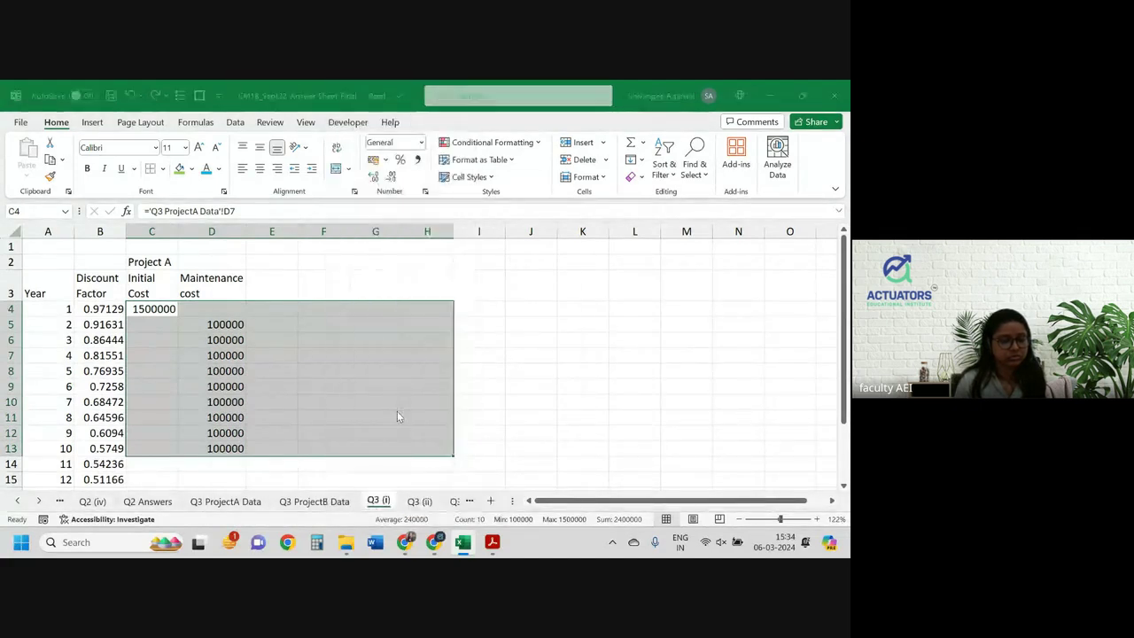
pyautogui.click(253, 339)
pyautogui.click(252, 346)
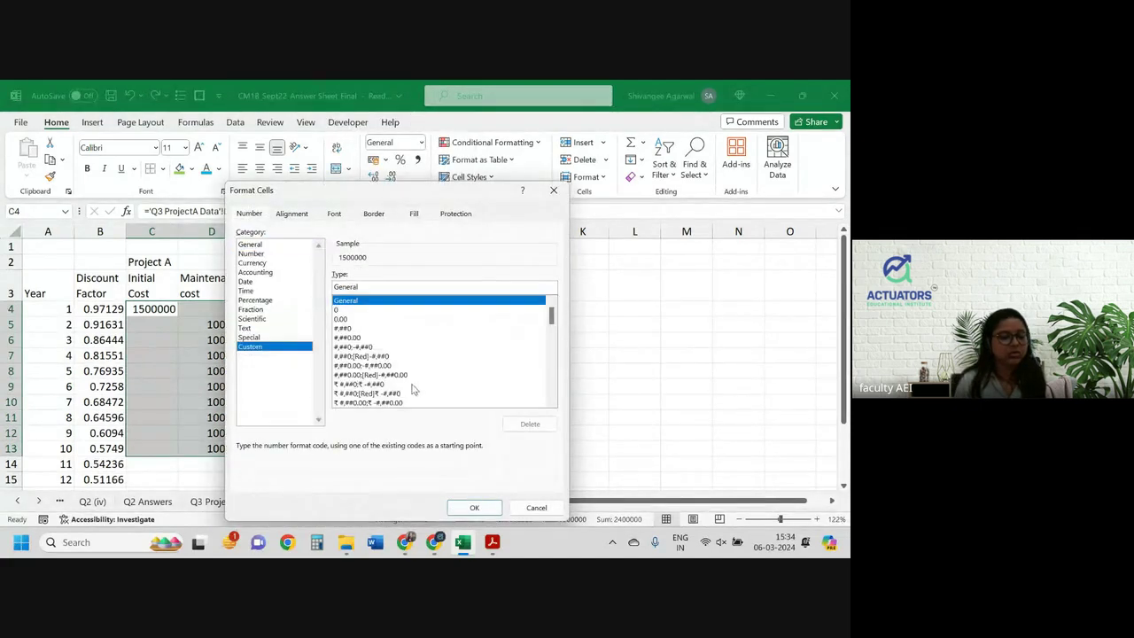
pyautogui.click(348, 338)
pyautogui.press('Return')
pyautogui.click(254, 323)
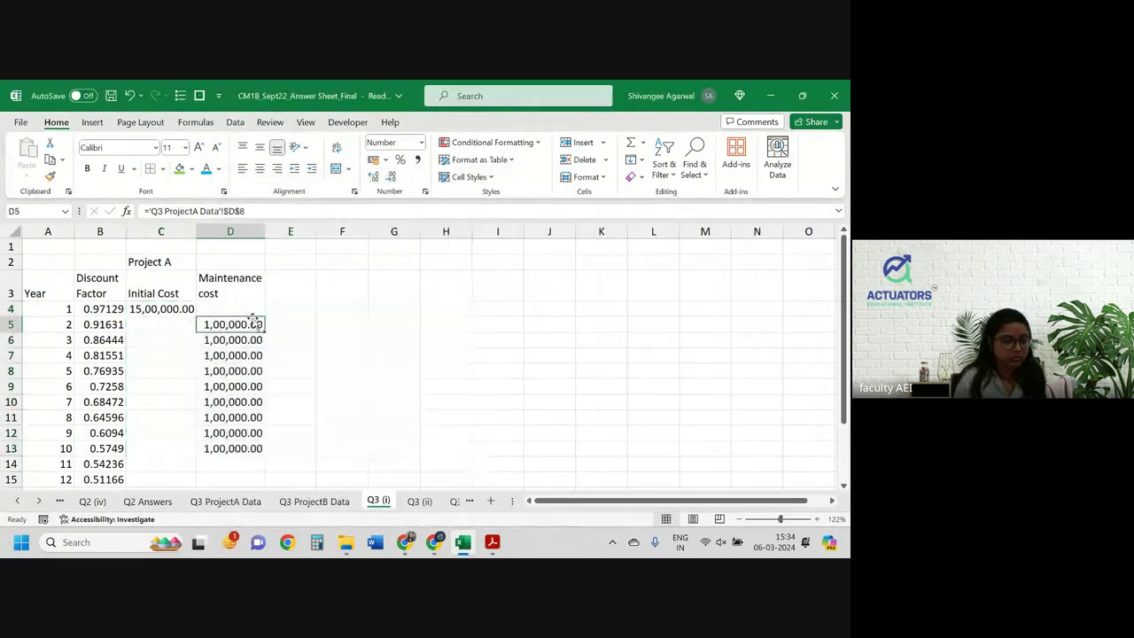
pyautogui.click(301, 277)
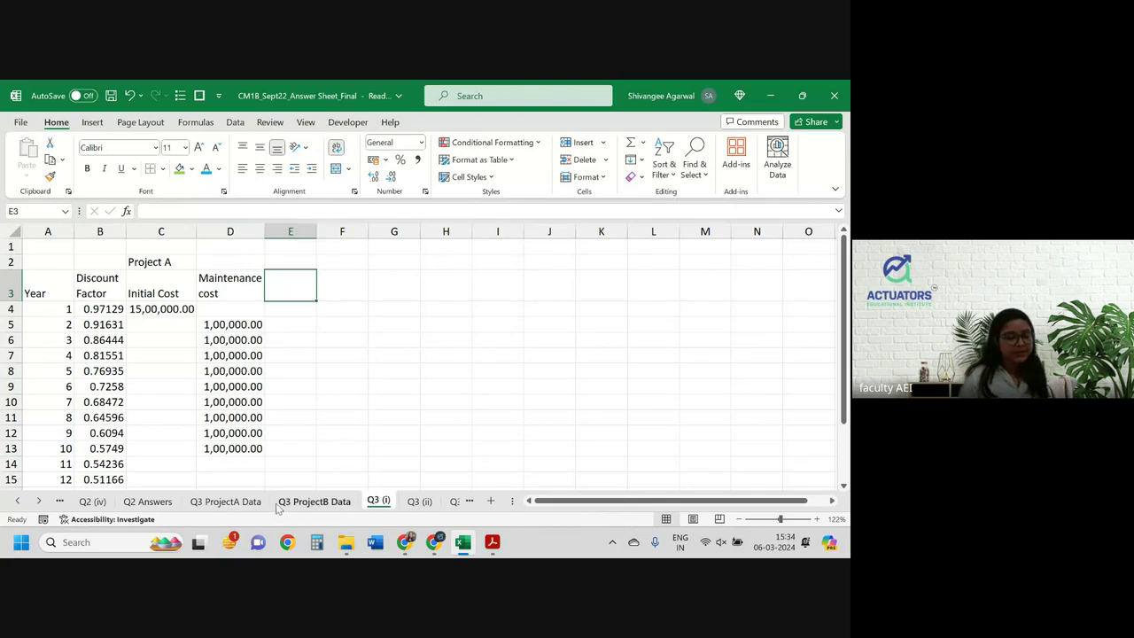
# Step: Review the staff savings amounts, yearly increase rates and start years for Project A on the Q3 ProjectA Data sheet
pyautogui.click(225, 501)
pyautogui.click(285, 373)
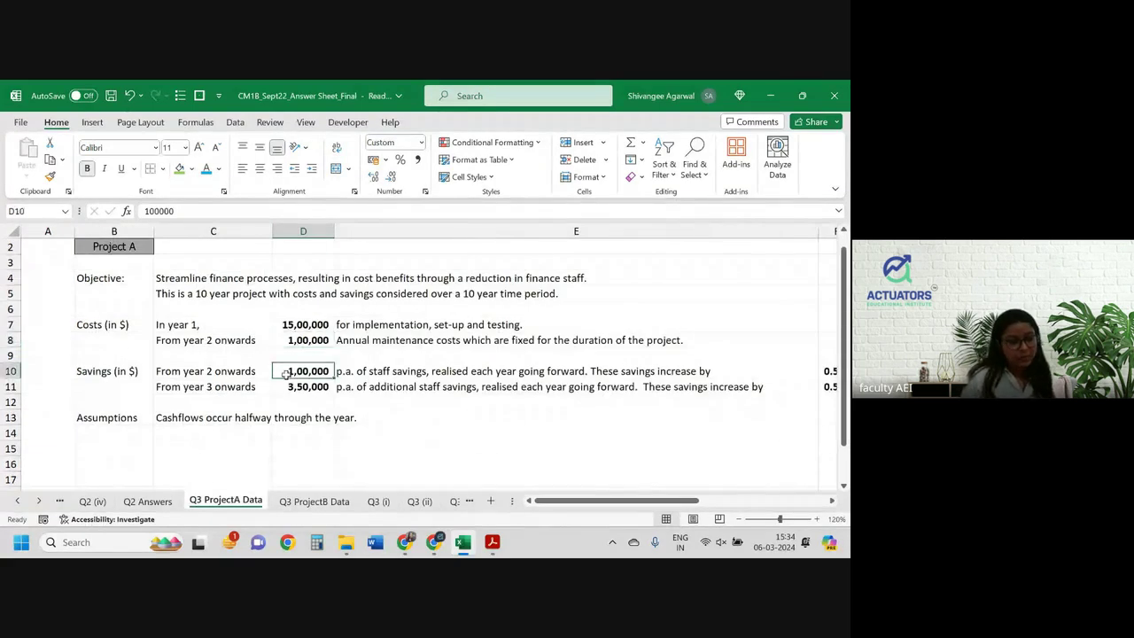
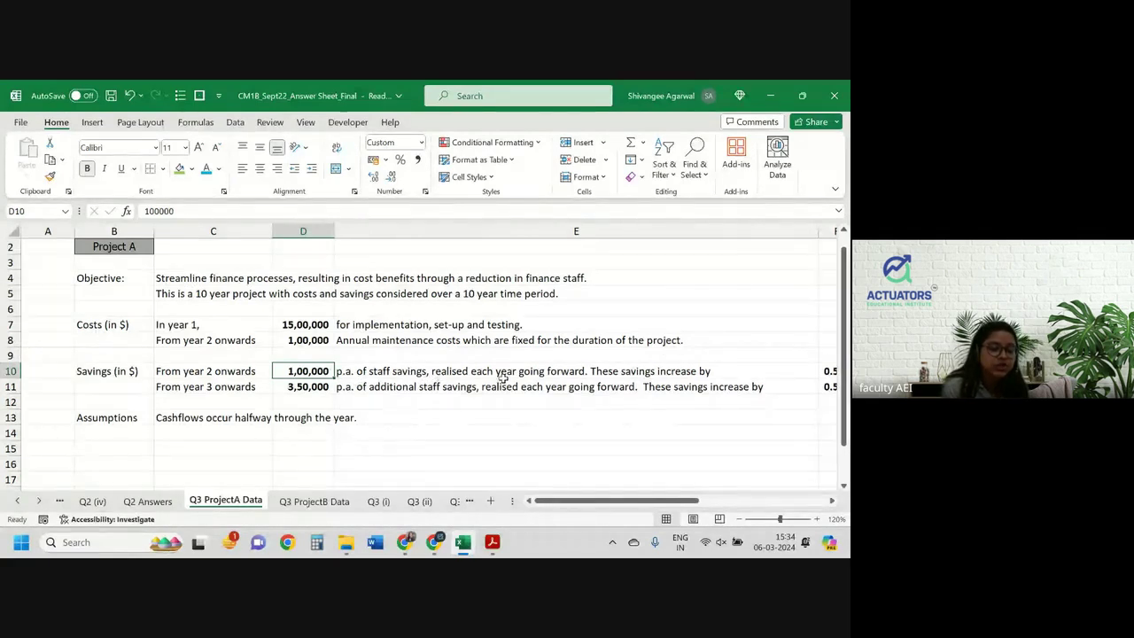
pyautogui.hscroll(4, 598, 368)
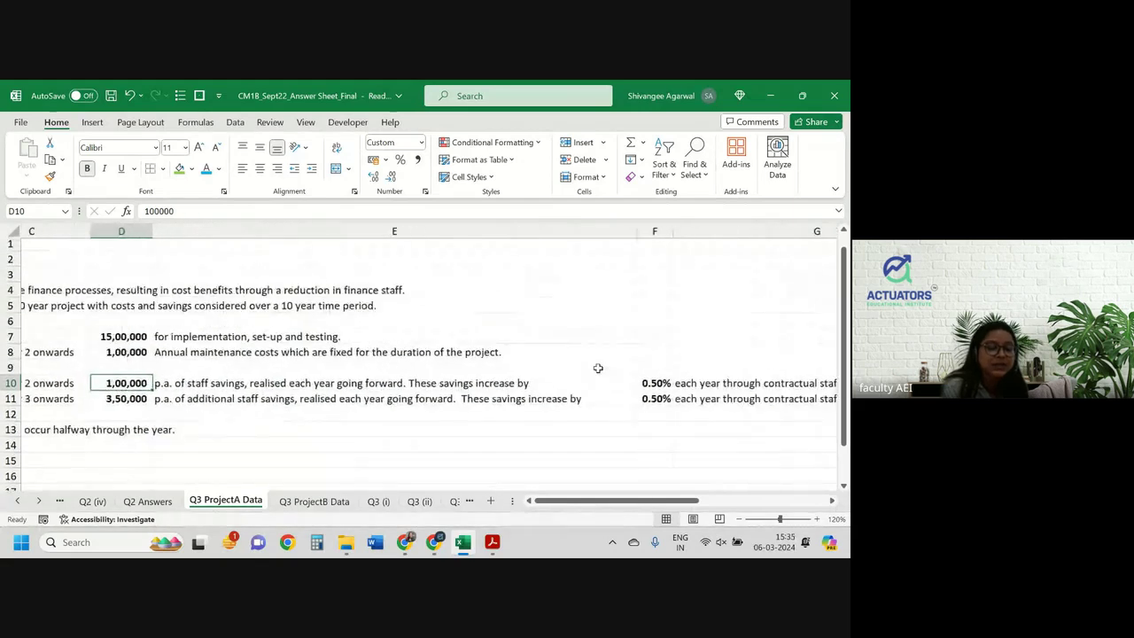
pyautogui.hscroll(3, 598, 367)
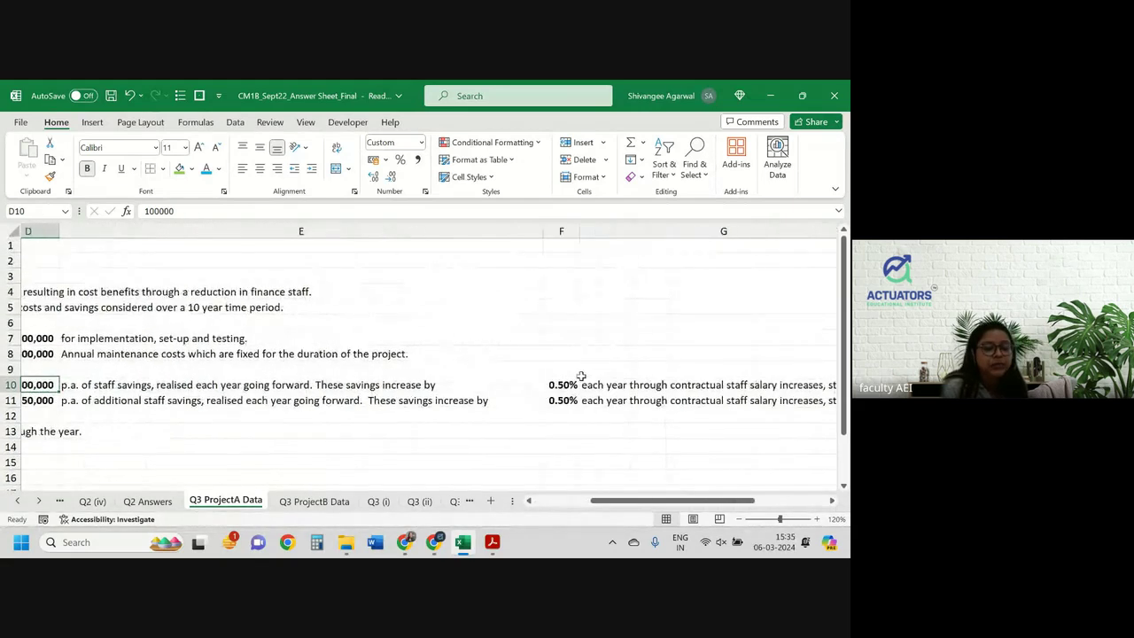
pyautogui.hscroll(1, 583, 387)
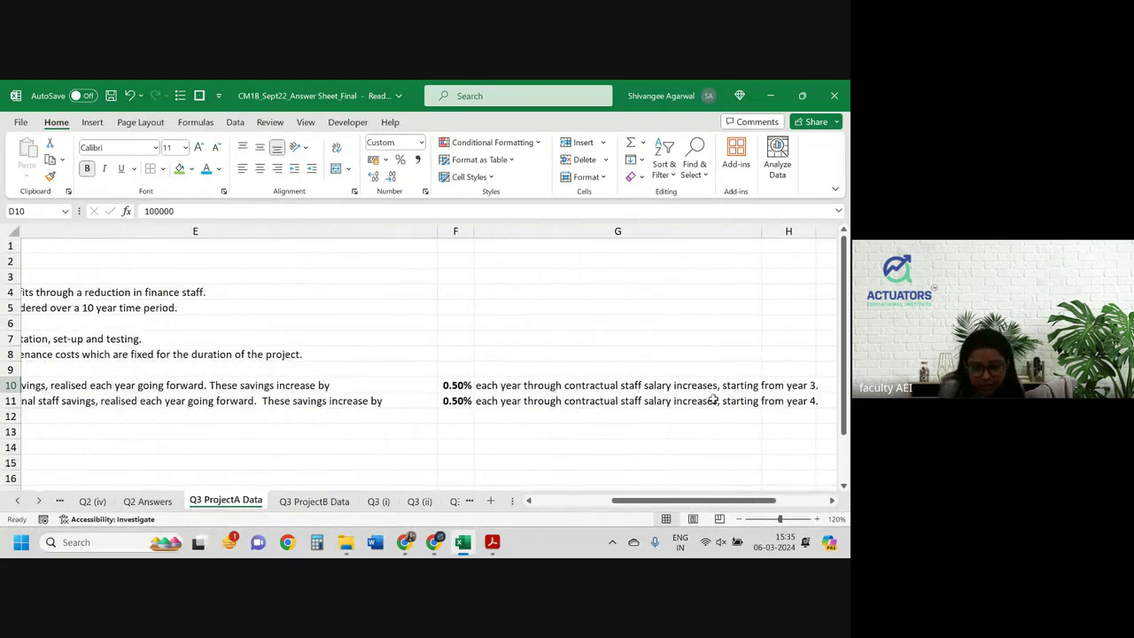
pyautogui.hscroll(-8, 712, 399)
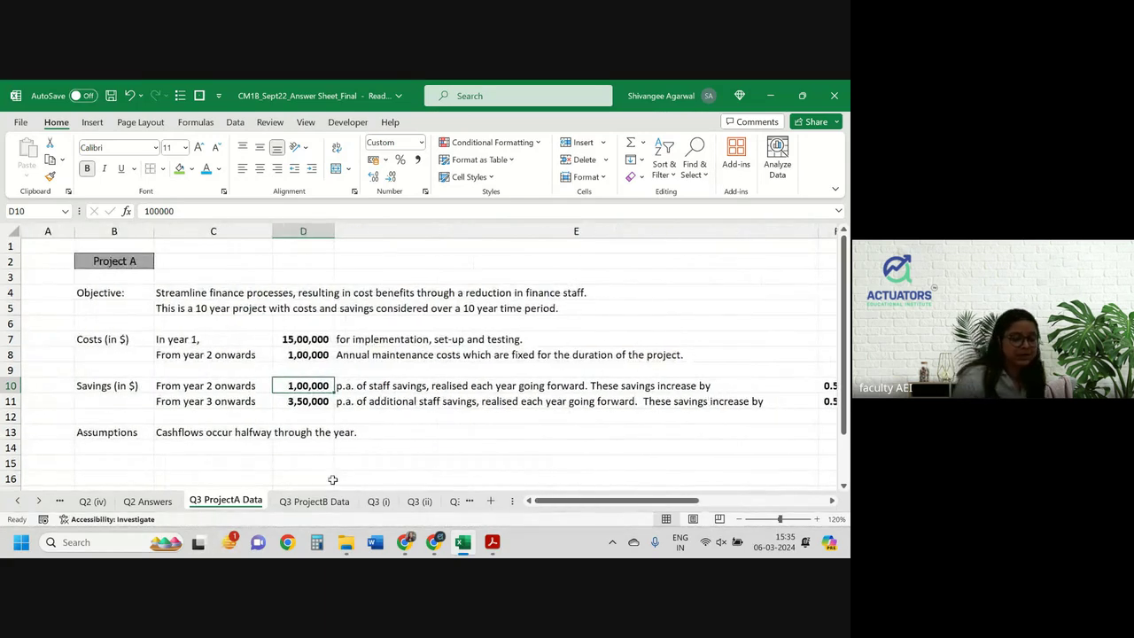
# Step: Enter the heading "Staff savings" in E3 of the Q3 (i) sheet
pyautogui.hotkey('ctrl', 'pagedown')
pyautogui.hotkey('ctrl', 'pagedown')
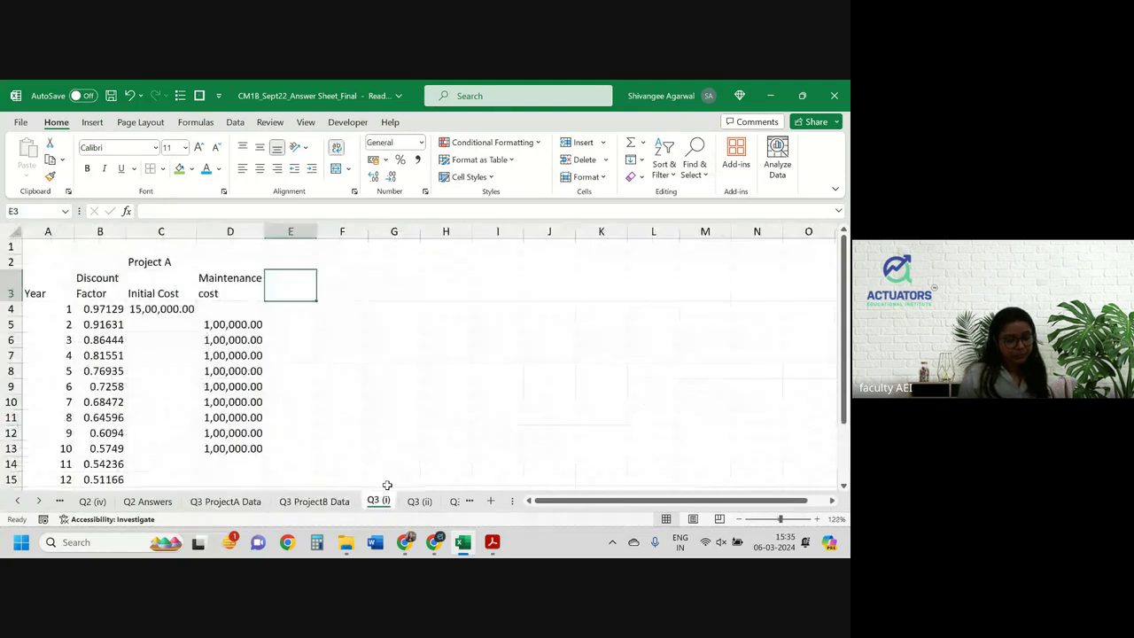
pyautogui.write('St')
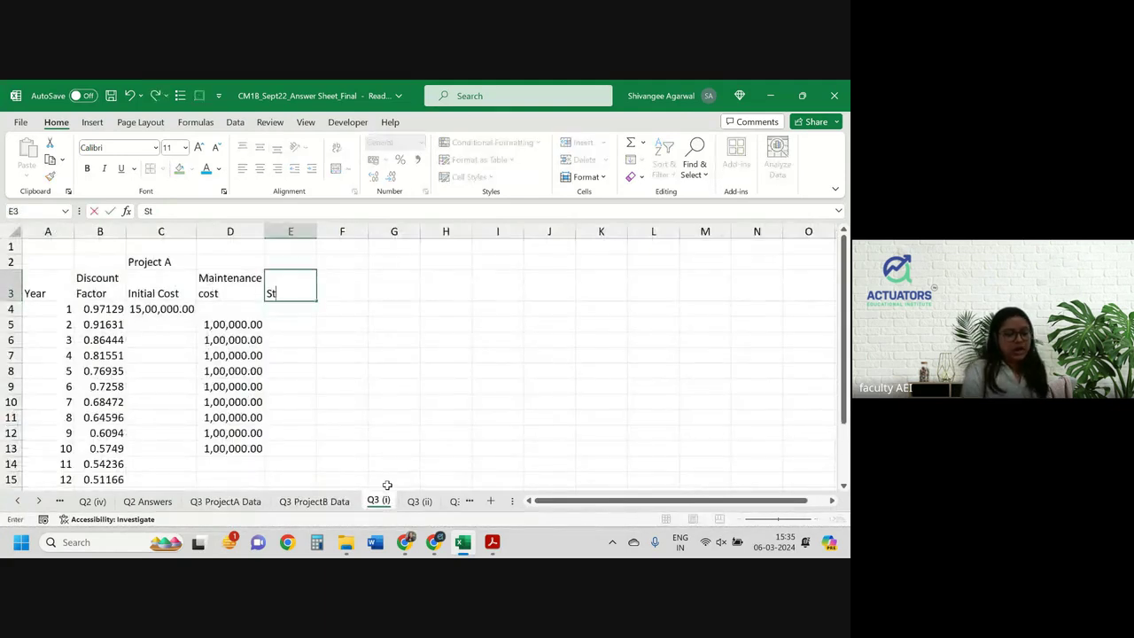
pyautogui.write('aff savings')
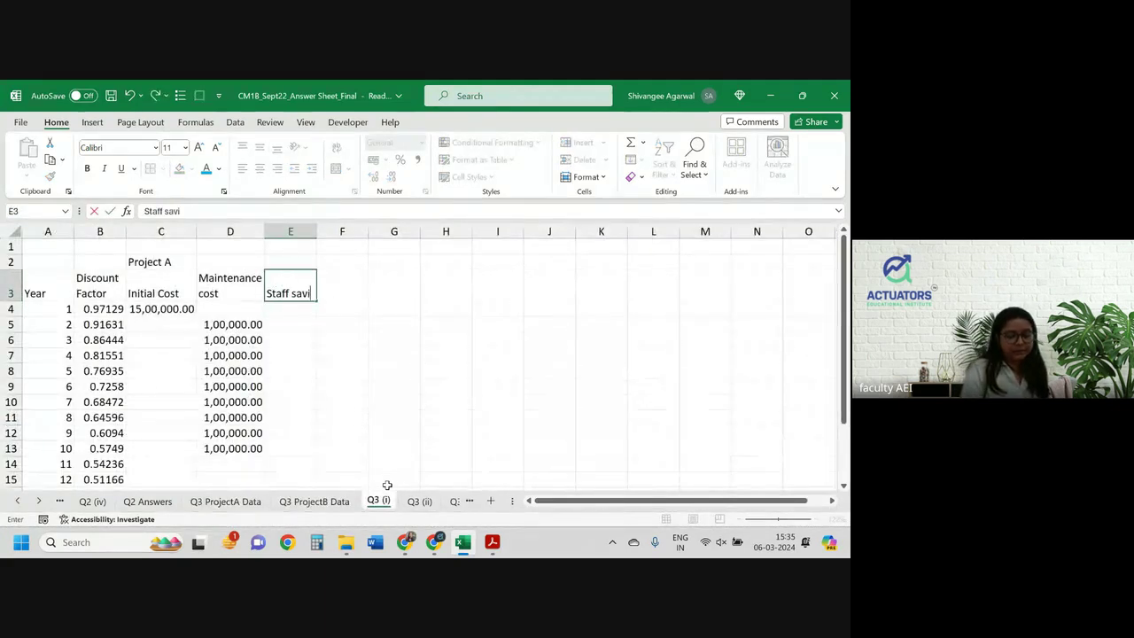
pyautogui.press('Return')
pyautogui.press('Return')
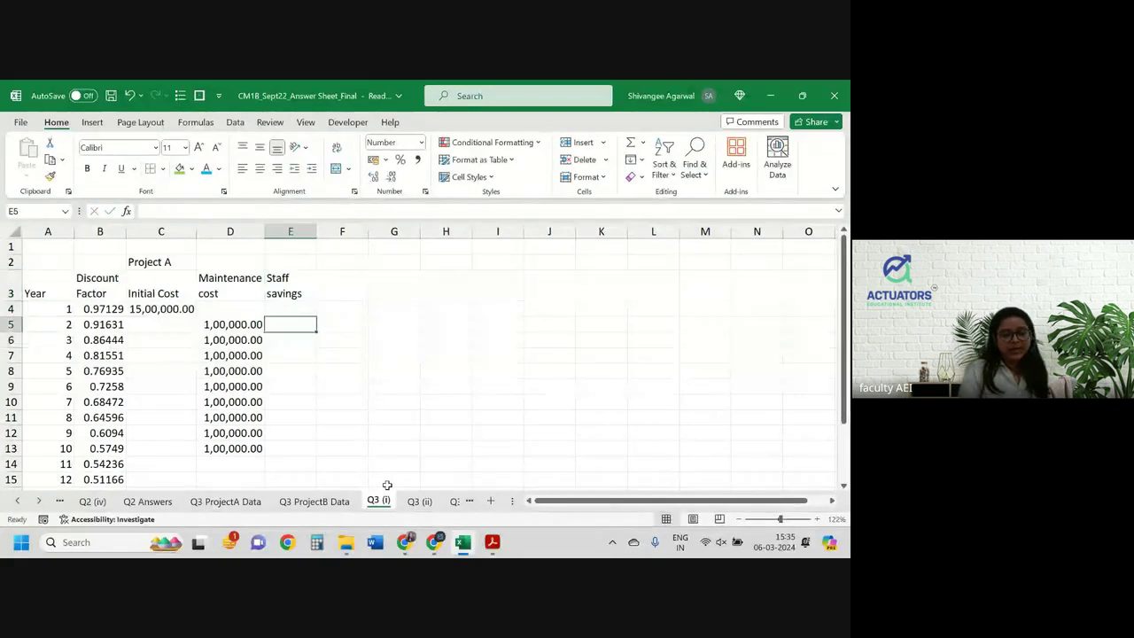
# Step: Enter the year 2 staff savings in E5 as ='Q3 ProjectA Data'!$D$10*(1+'Q3 ProjectA Data'!F10)^('Q3 (i)'!A5-2)
pyautogui.write('=')
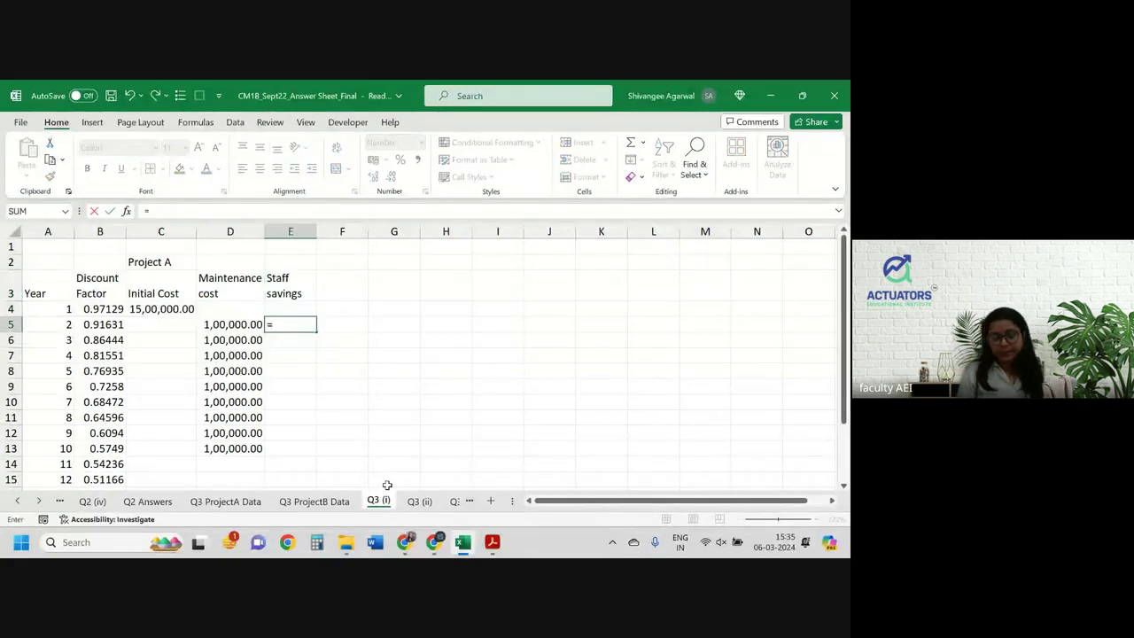
pyautogui.hotkey('ctrl', 'pageup')
pyautogui.hotkey('ctrl', 'pageup')
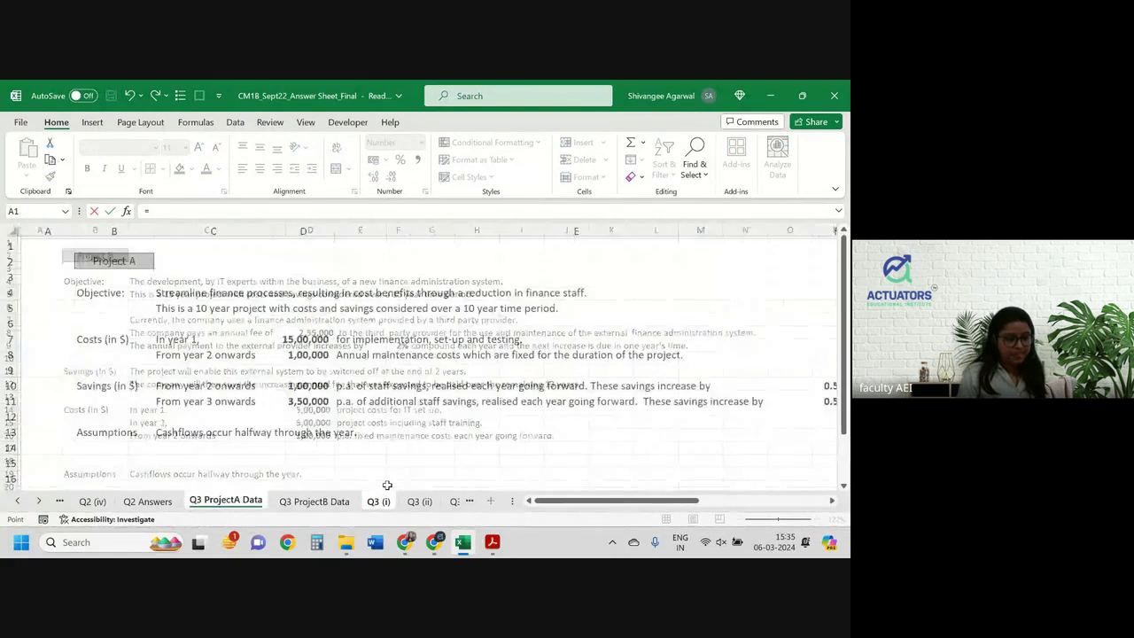
pyautogui.click(293, 388)
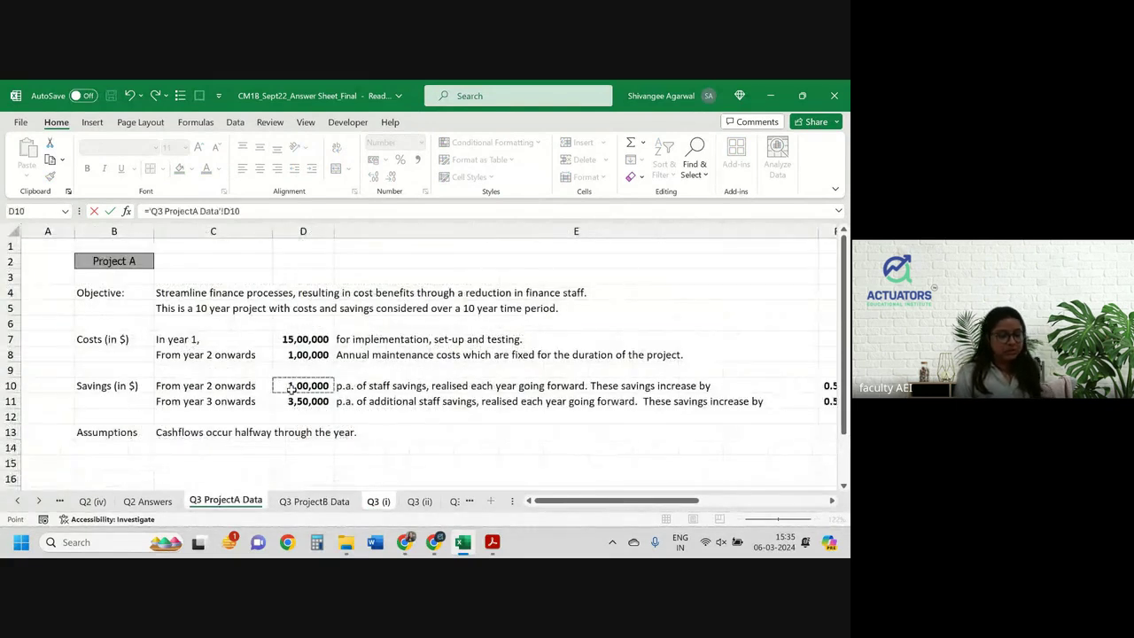
pyautogui.press('F4')
pyautogui.write('*(')
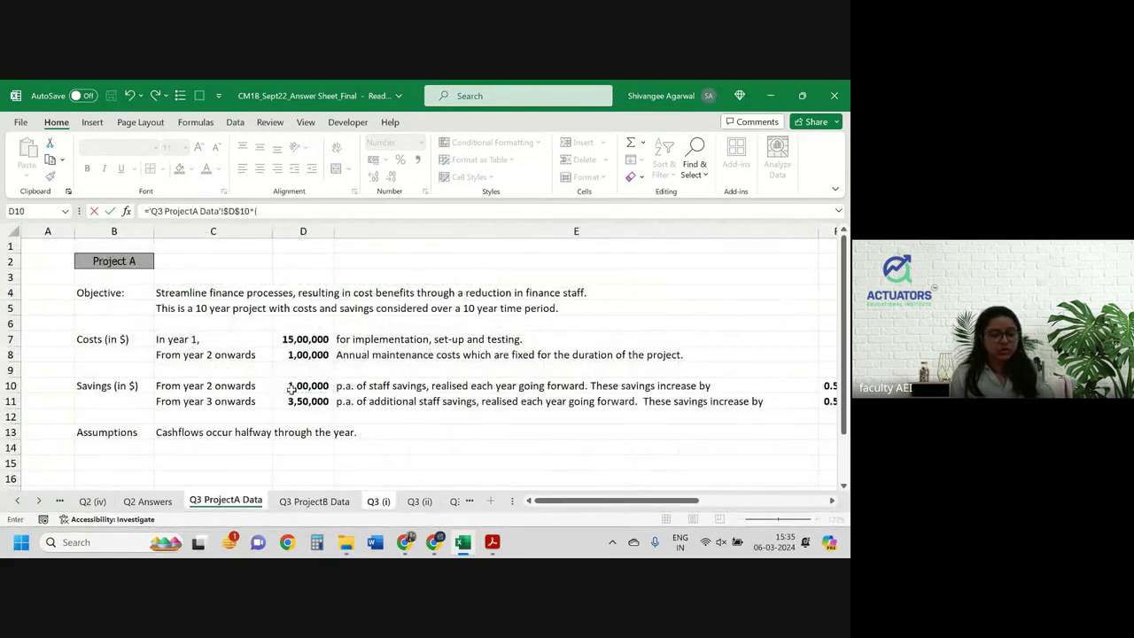
pyautogui.write('1+')
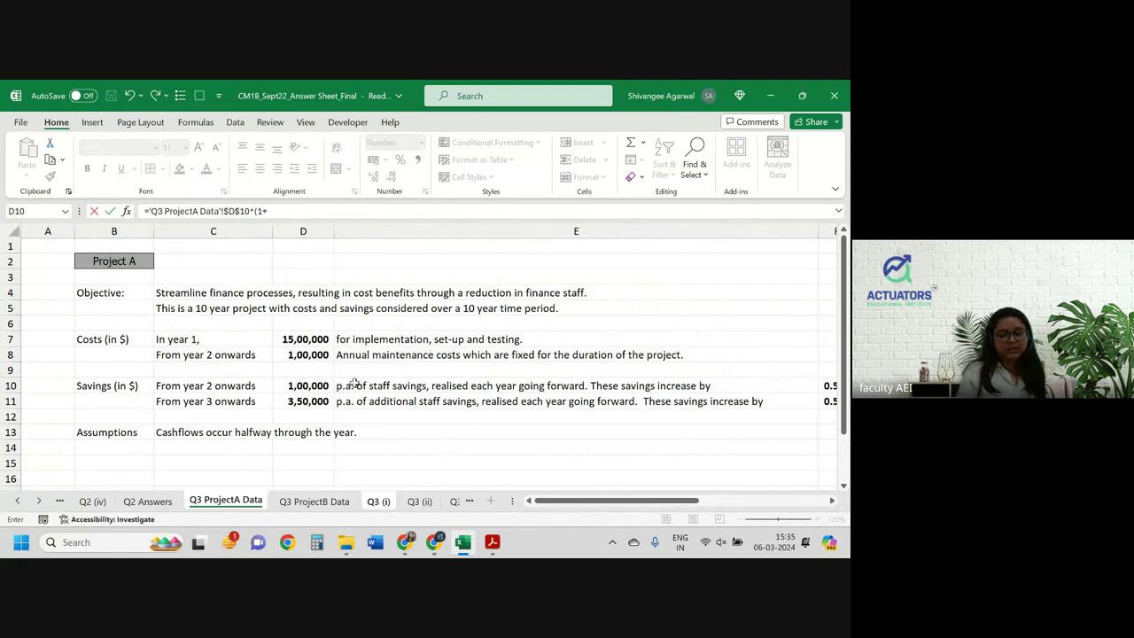
pyautogui.click(826, 386)
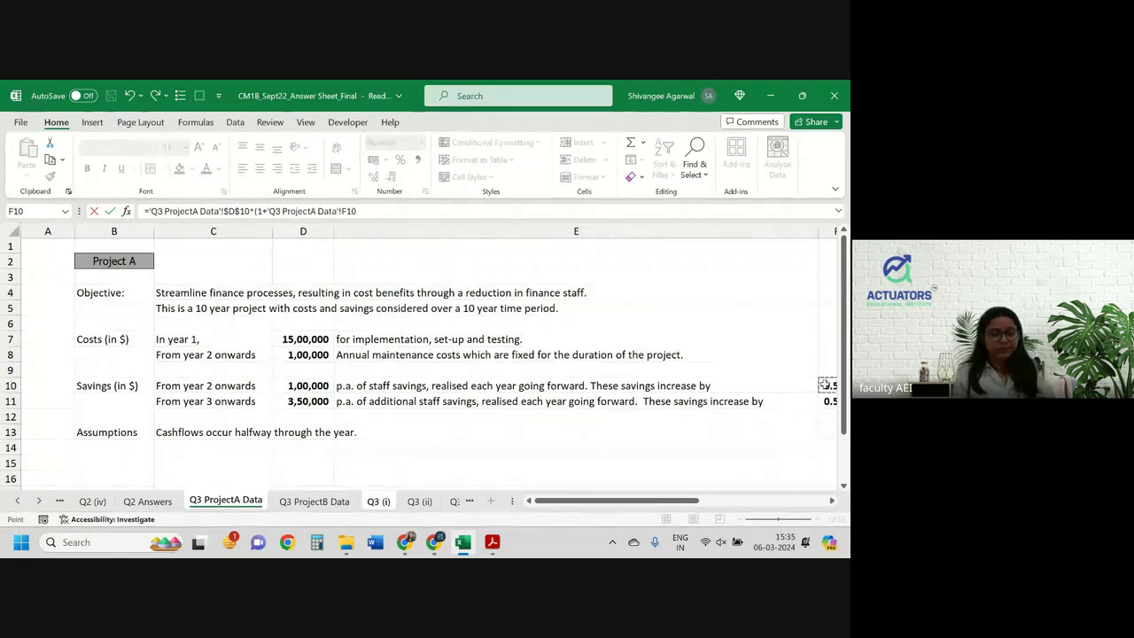
pyautogui.write(')^')
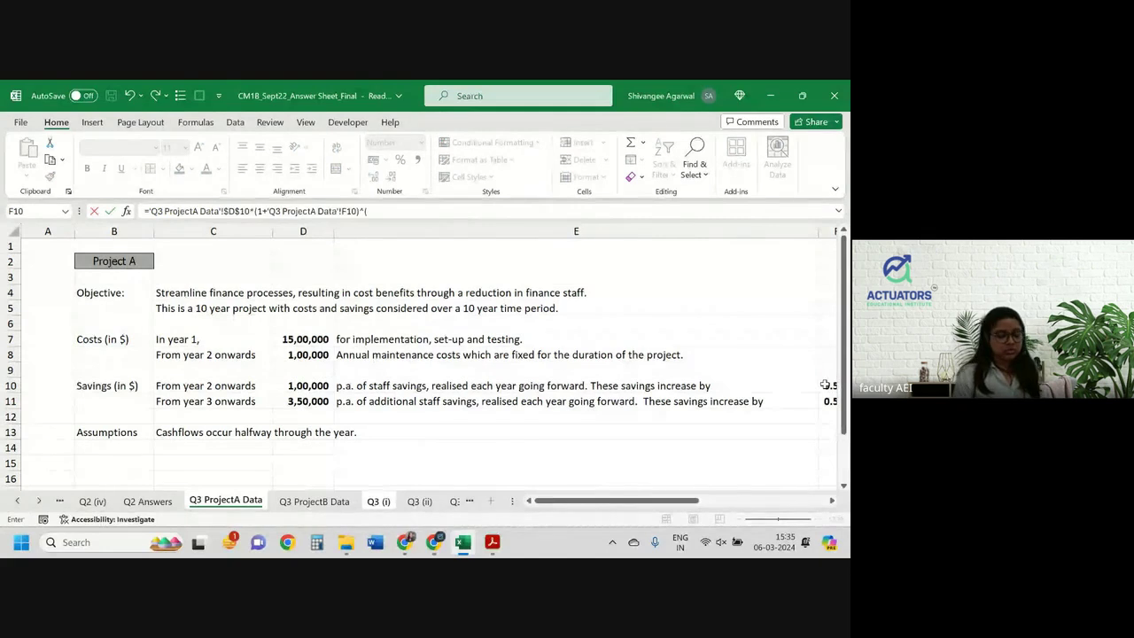
pyautogui.write('(')
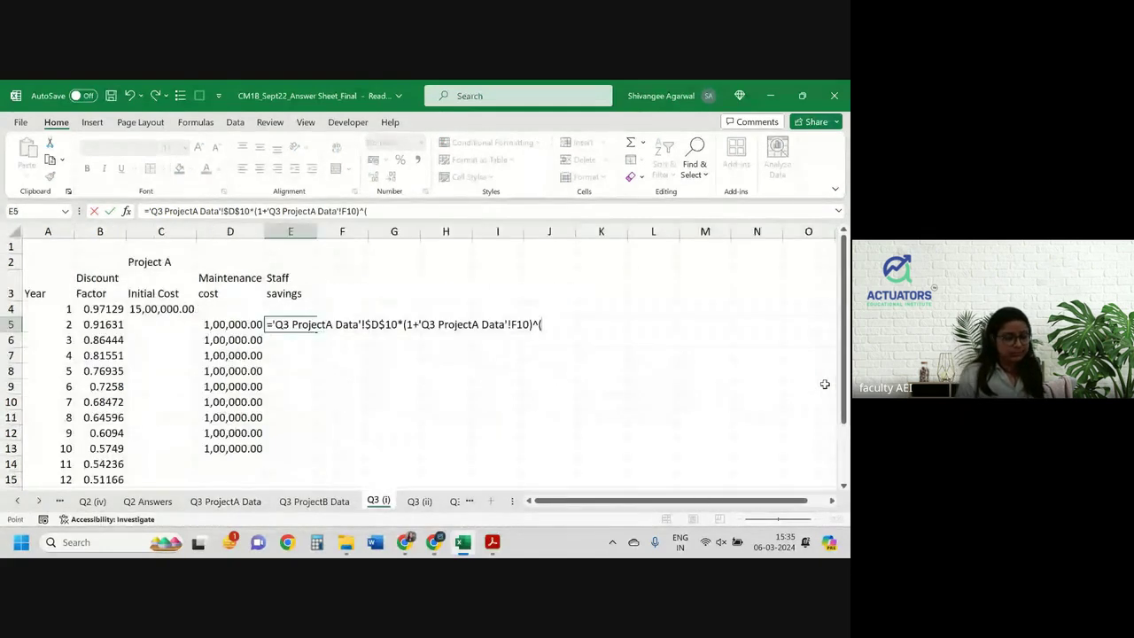
pyautogui.press('Left')
pyautogui.press('Left')
pyautogui.press('Left')
pyautogui.press('Left')
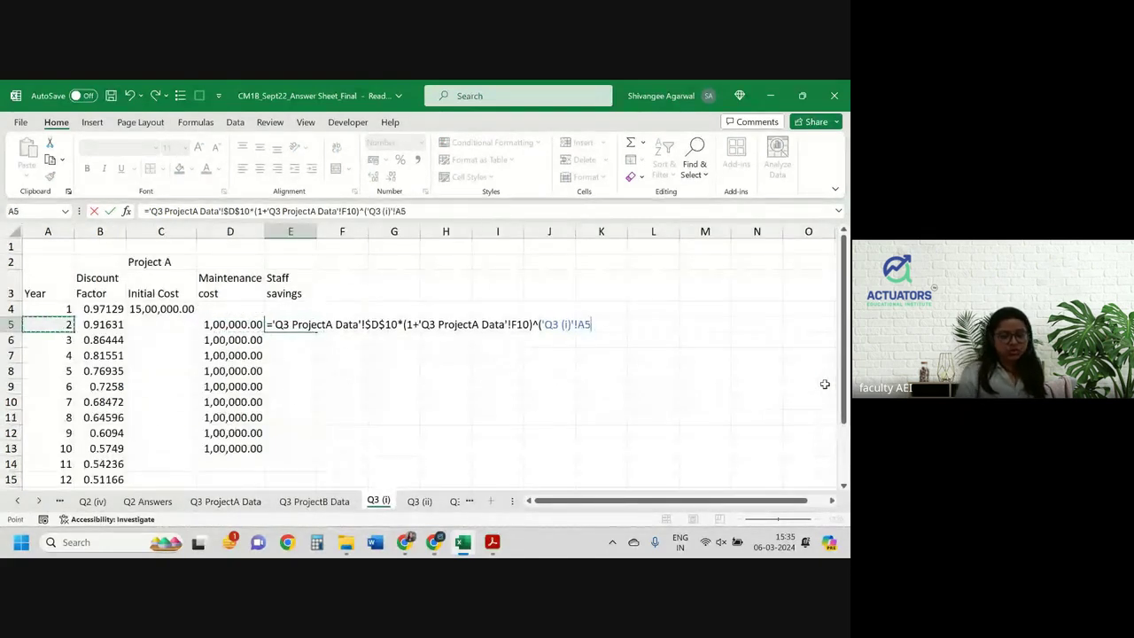
pyautogui.write('-2')
pyautogui.press('Return')
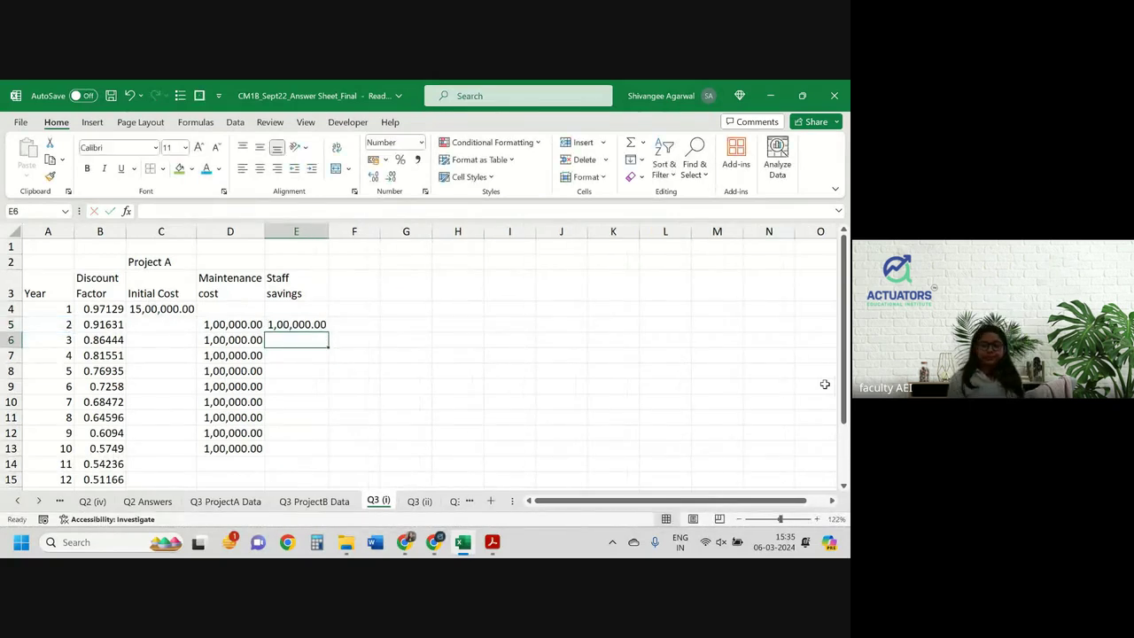
# Step: Make the increase rate reference in E5 absolute as $F$10 and fill the staff savings down to year 10 in E13
pyautogui.click(299, 323)
pyautogui.moveTo(327, 332); pyautogui.dragTo(321, 452)
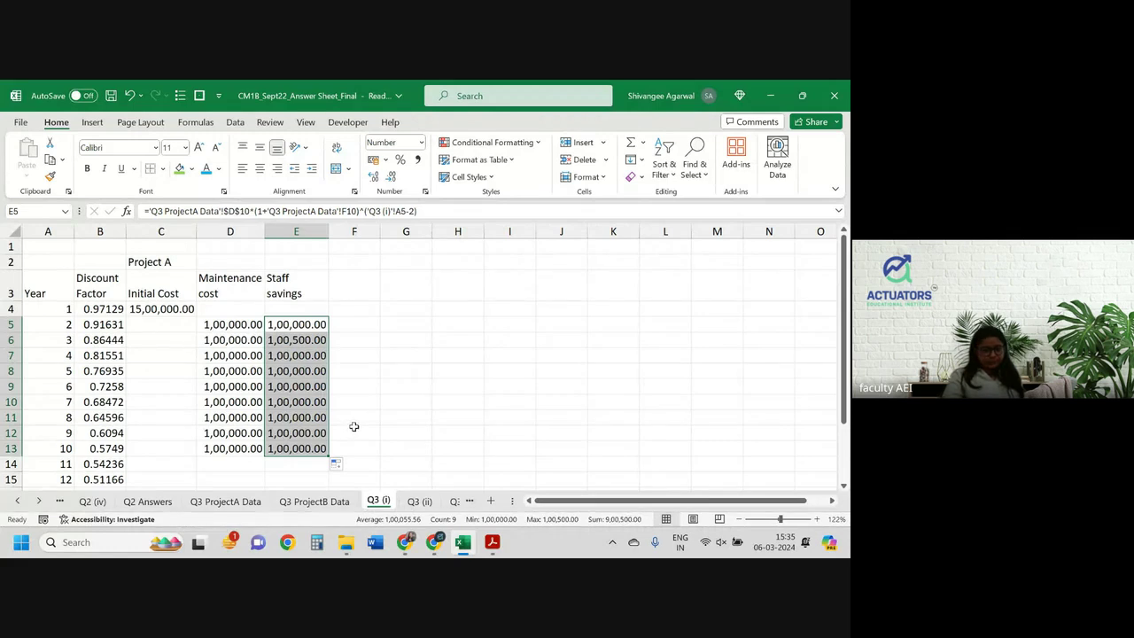
pyautogui.doubleClick(310, 329)
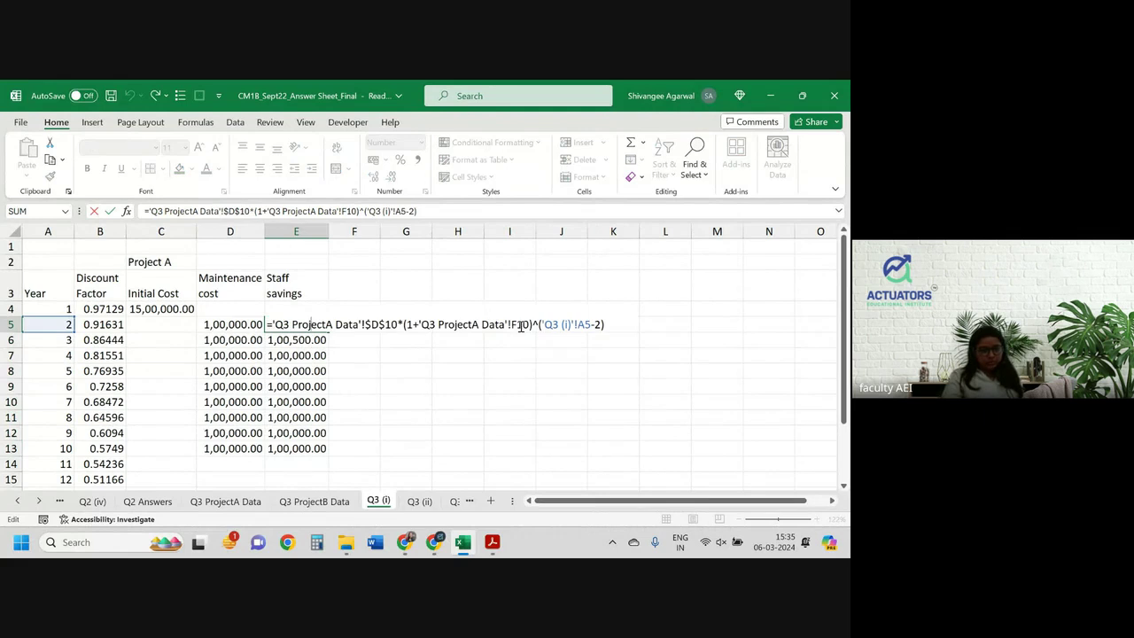
pyautogui.click(521, 326)
pyautogui.press('F4')
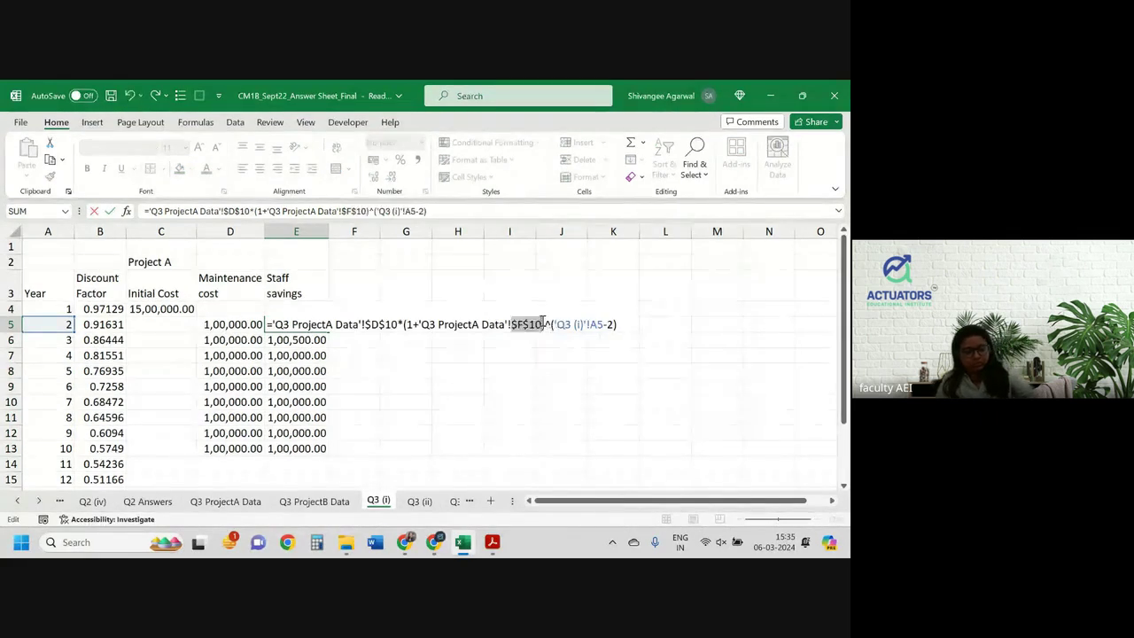
pyautogui.press('Return')
pyautogui.click(310, 326)
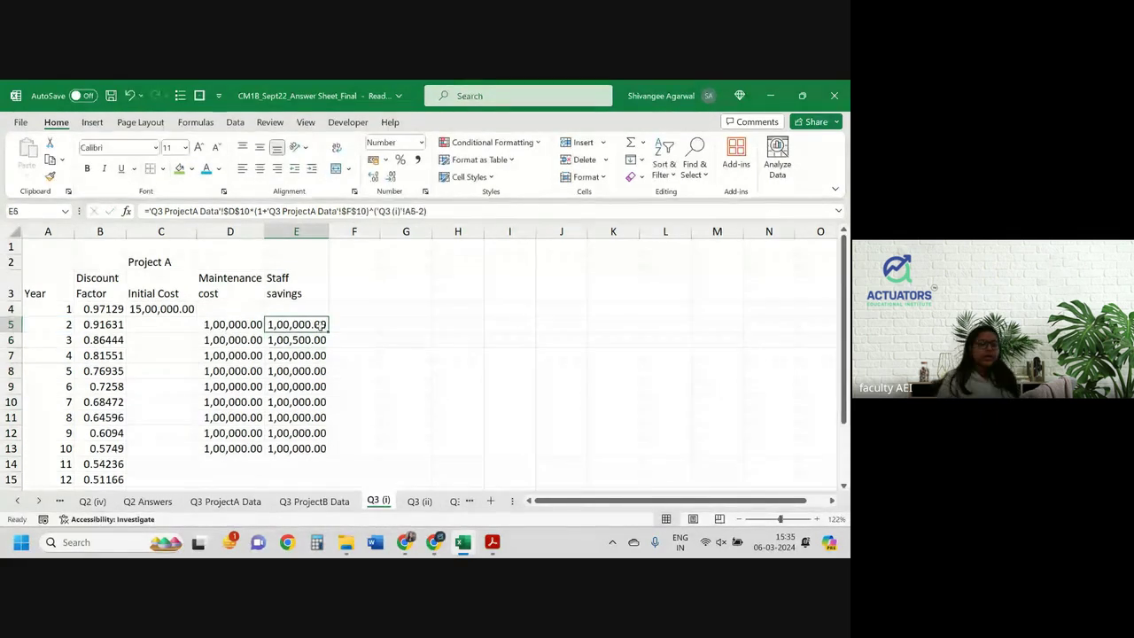
pyautogui.moveTo(328, 332); pyautogui.dragTo(323, 449)
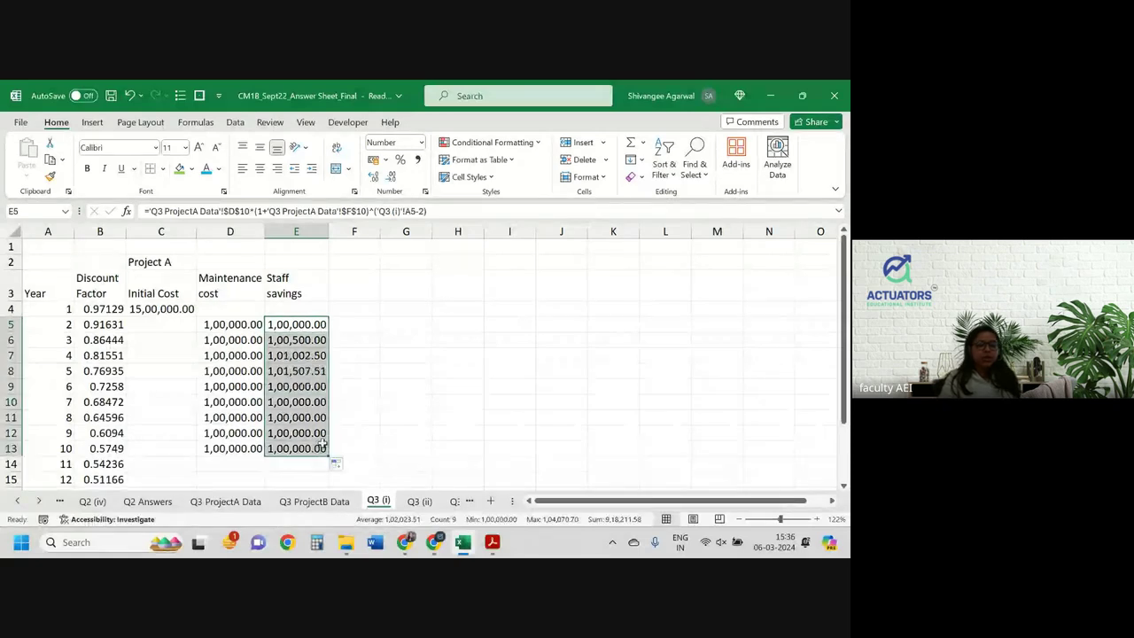
pyautogui.click(393, 399)
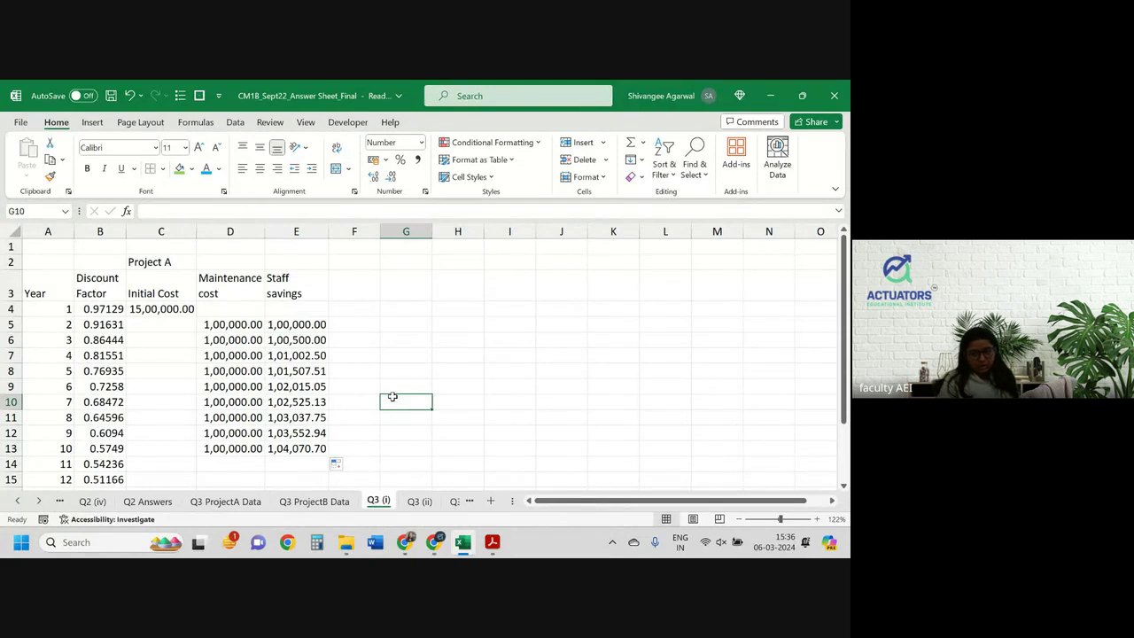
# Step: Check the references in the staff savings formulas in E6 and E5
pyautogui.doubleClick(310, 342)
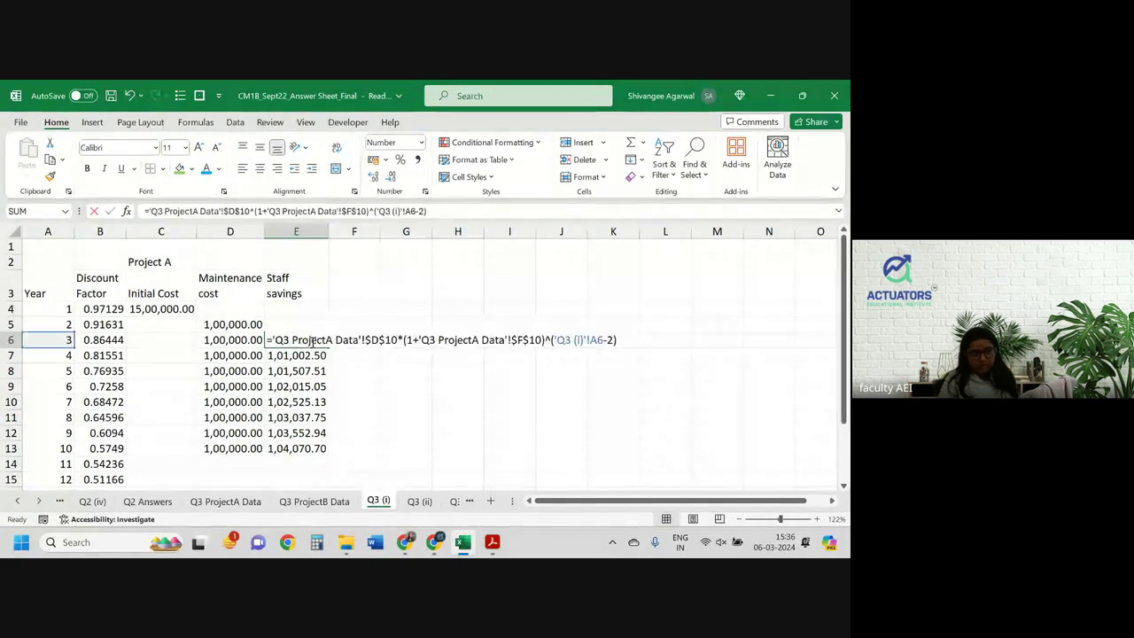
pyautogui.press('Escape')
pyautogui.press('Up')
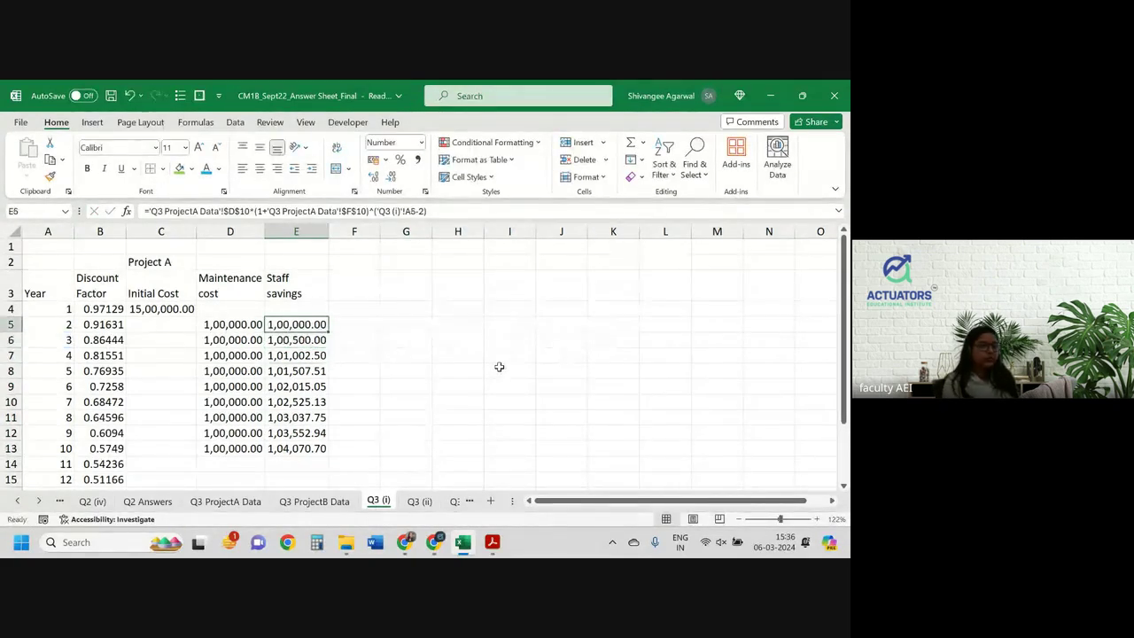
pyautogui.doubleClick(320, 325)
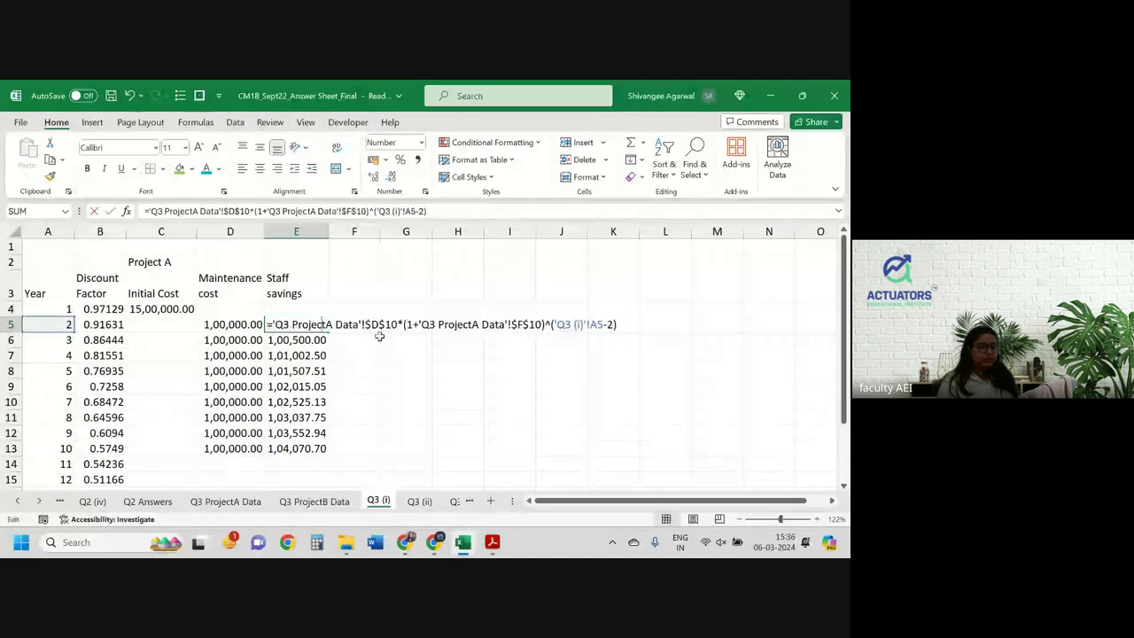
pyautogui.press('Return')
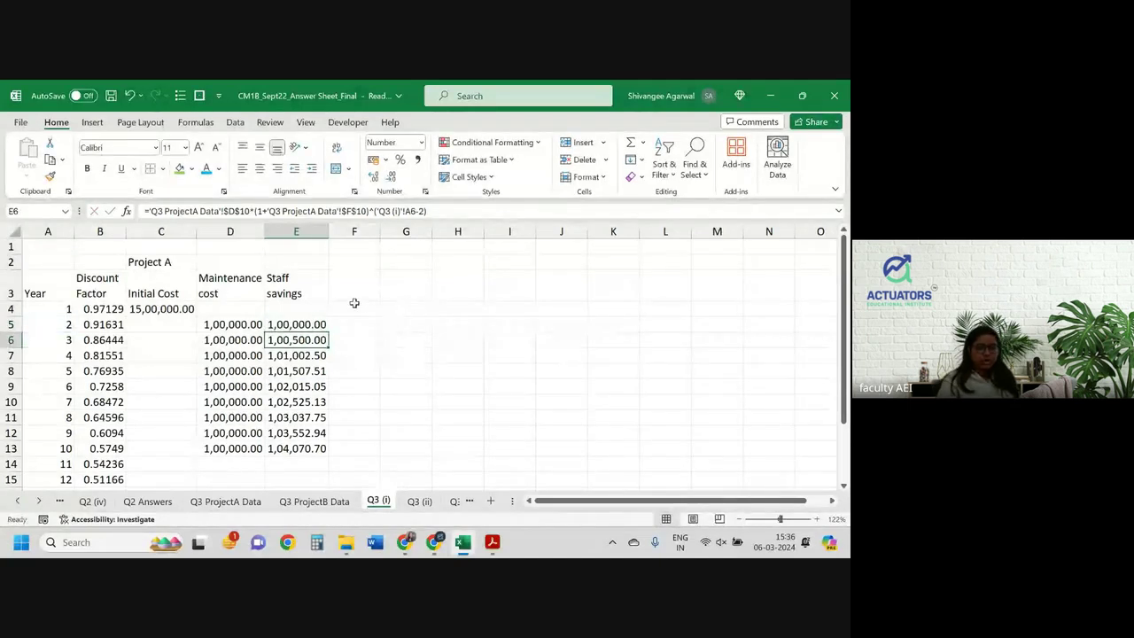
# Step: Centre the column headings in row 3 horizontally
pyautogui.click(7, 262)
pyautogui.click(5, 280)
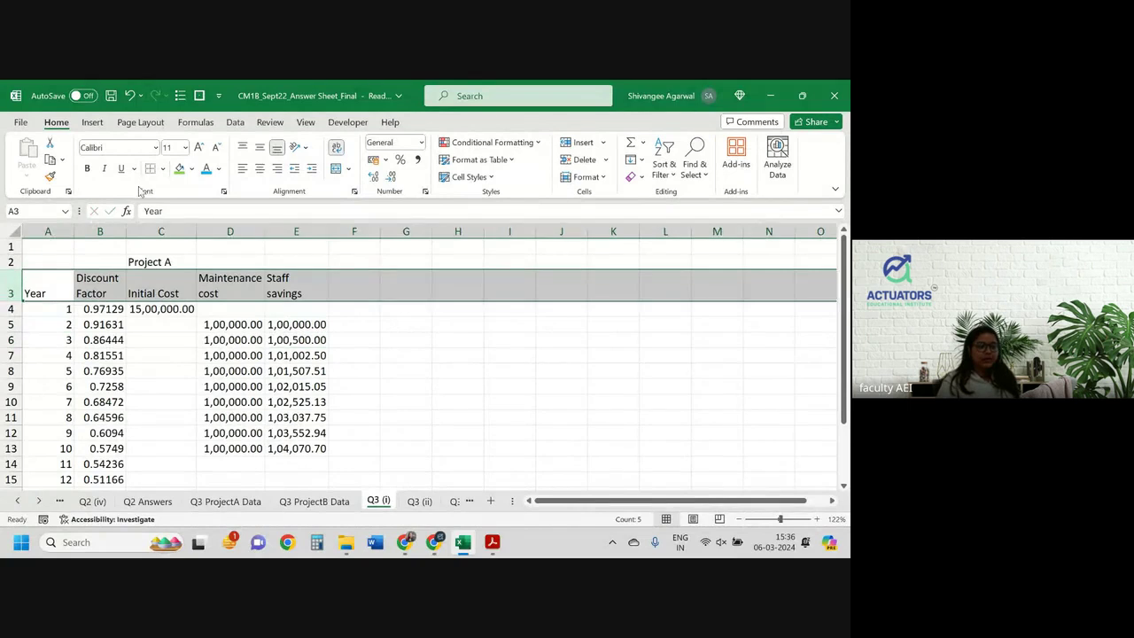
pyautogui.click(259, 169)
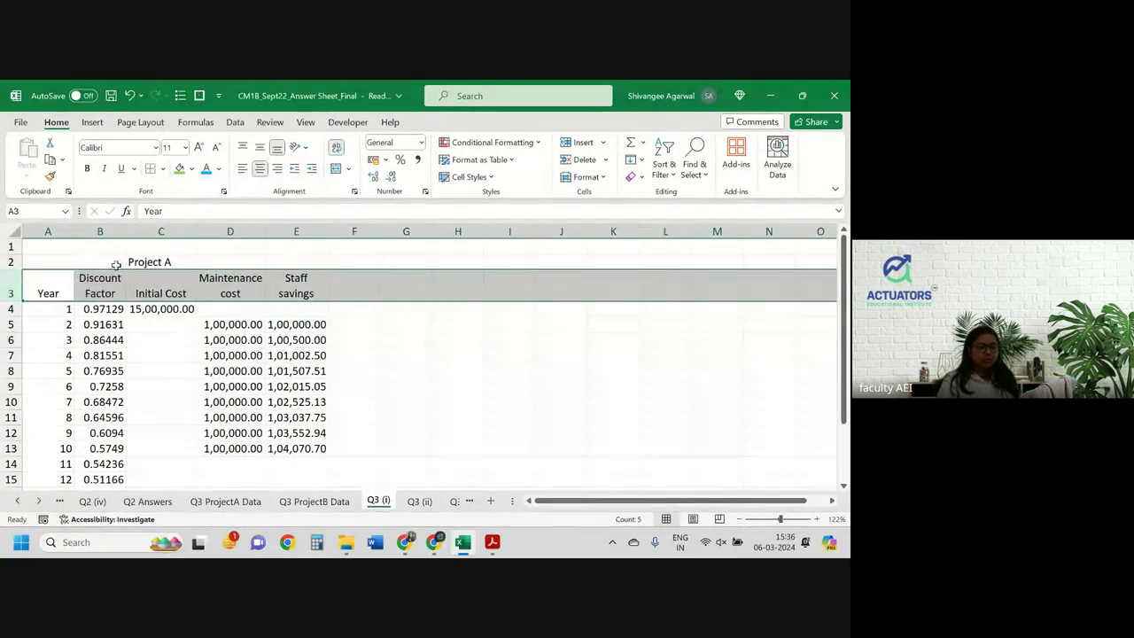
# Step: Check the additional savings on the Q3 ProjectA Data sheet and add an Additional Staff Savings heading in F3 of Q3 (i), widening column F
pyautogui.click(361, 295)
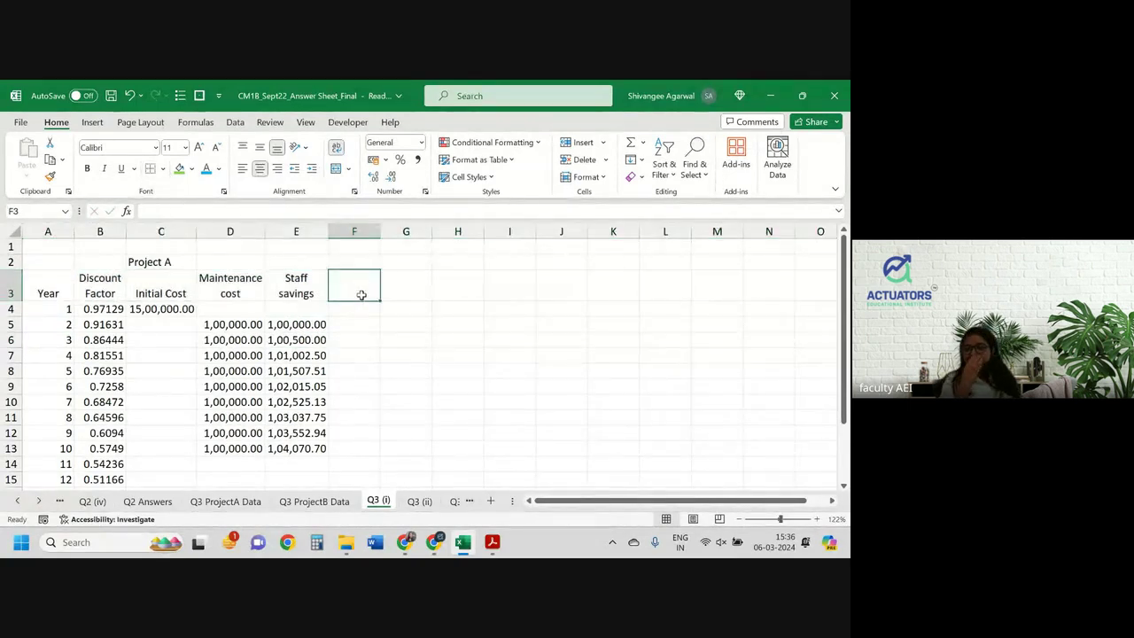
pyautogui.hotkey('ctrl', 'pageup')
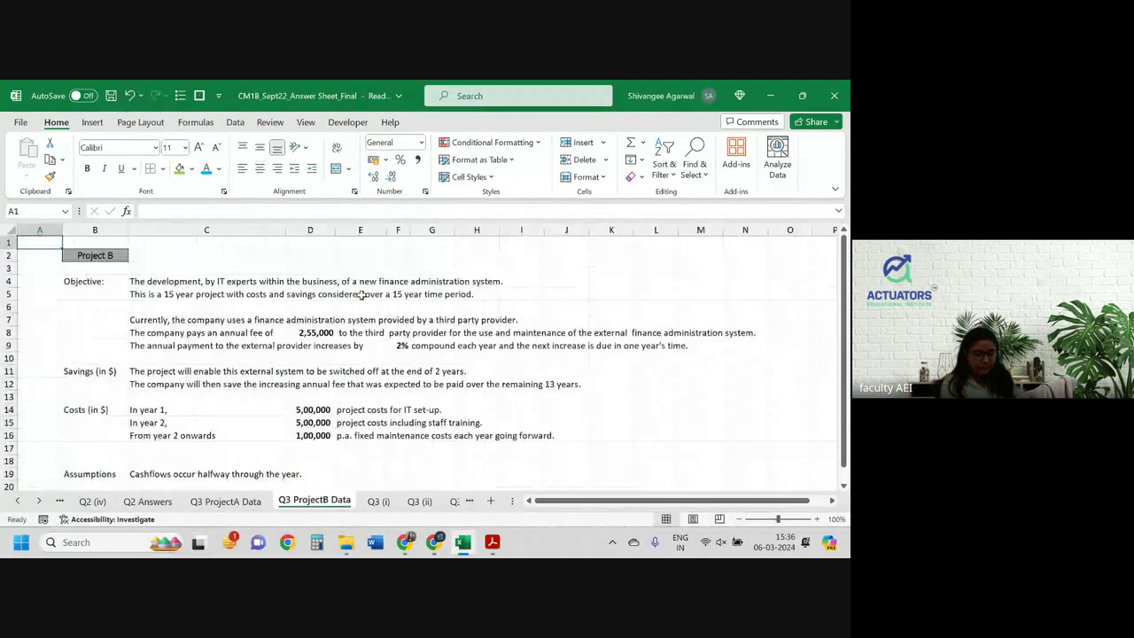
pyautogui.hotkey('ctrl', 'pageup')
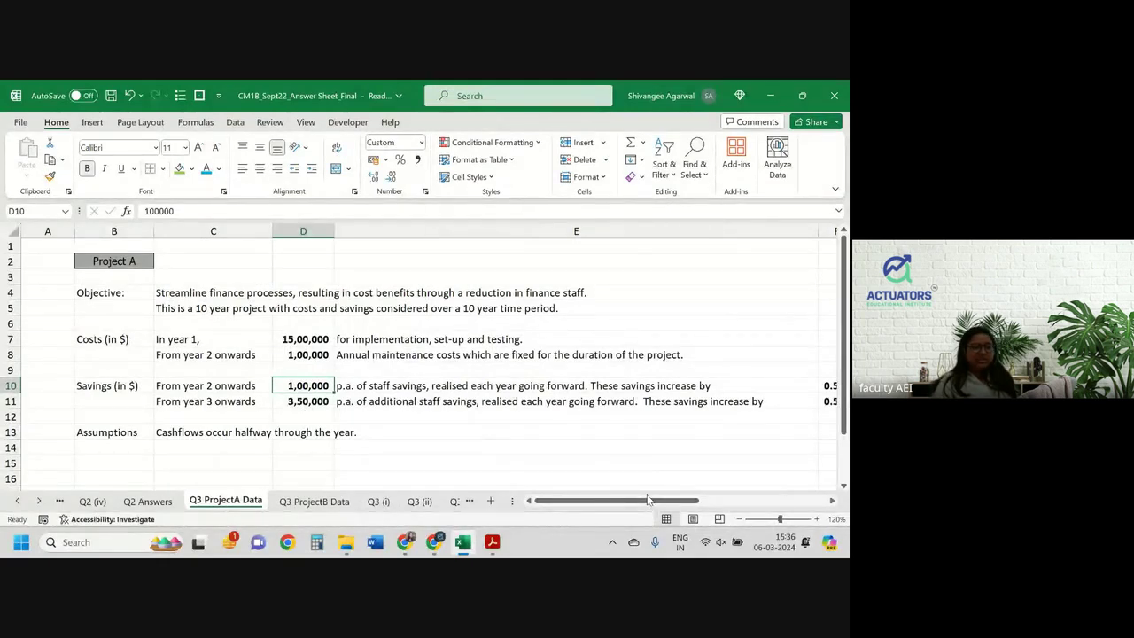
pyautogui.moveTo(647, 501); pyautogui.dragTo(513, 485)
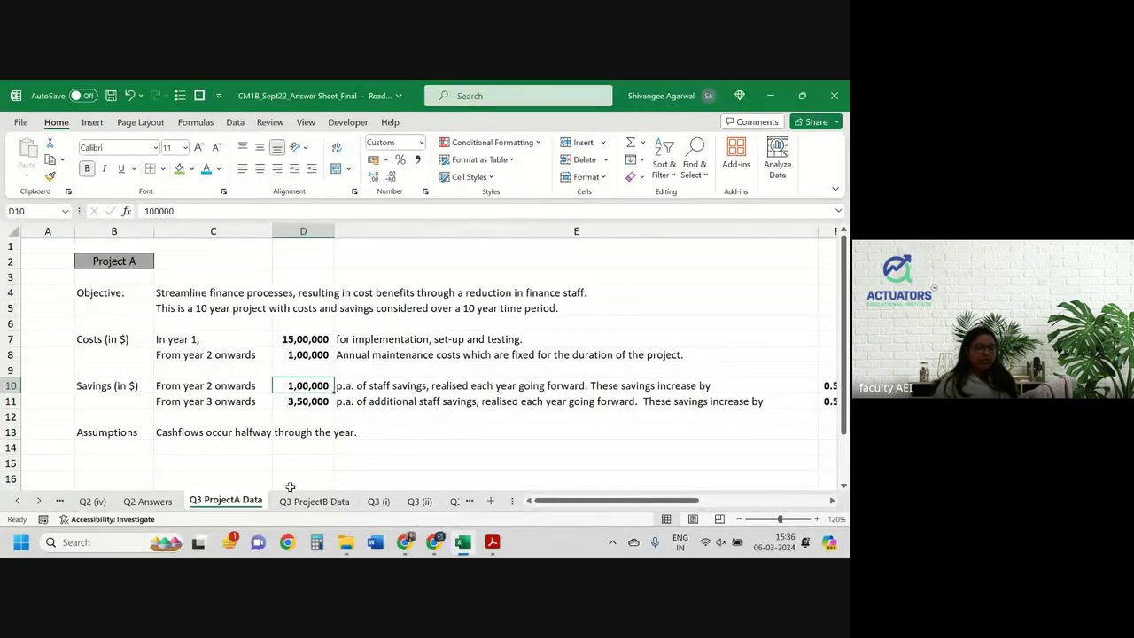
pyautogui.click(381, 501)
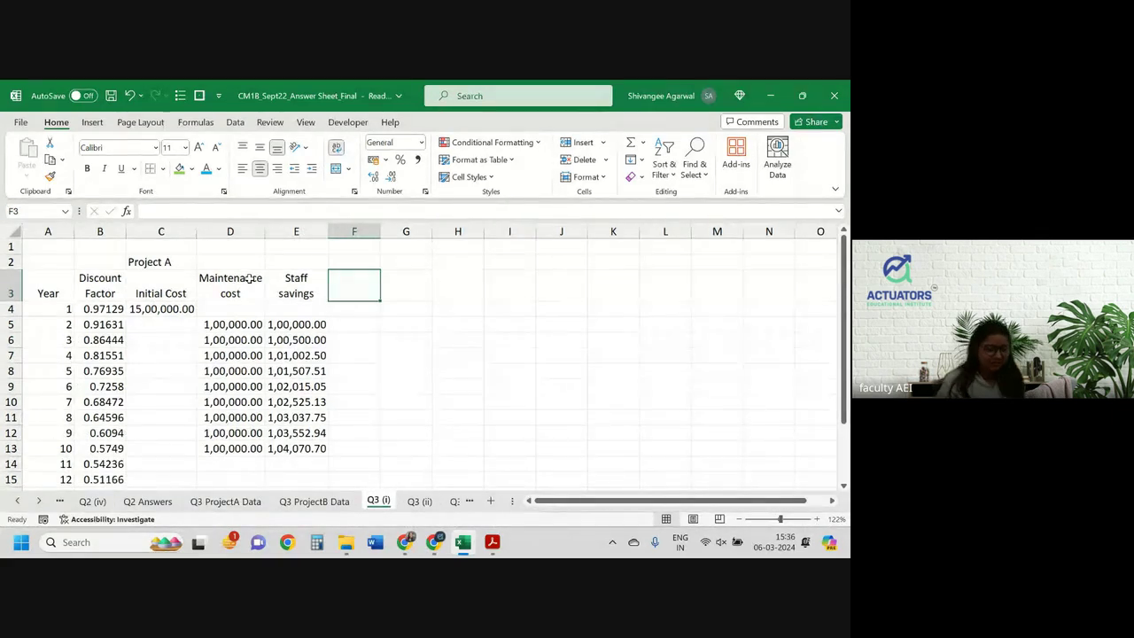
pyautogui.write('Additional')
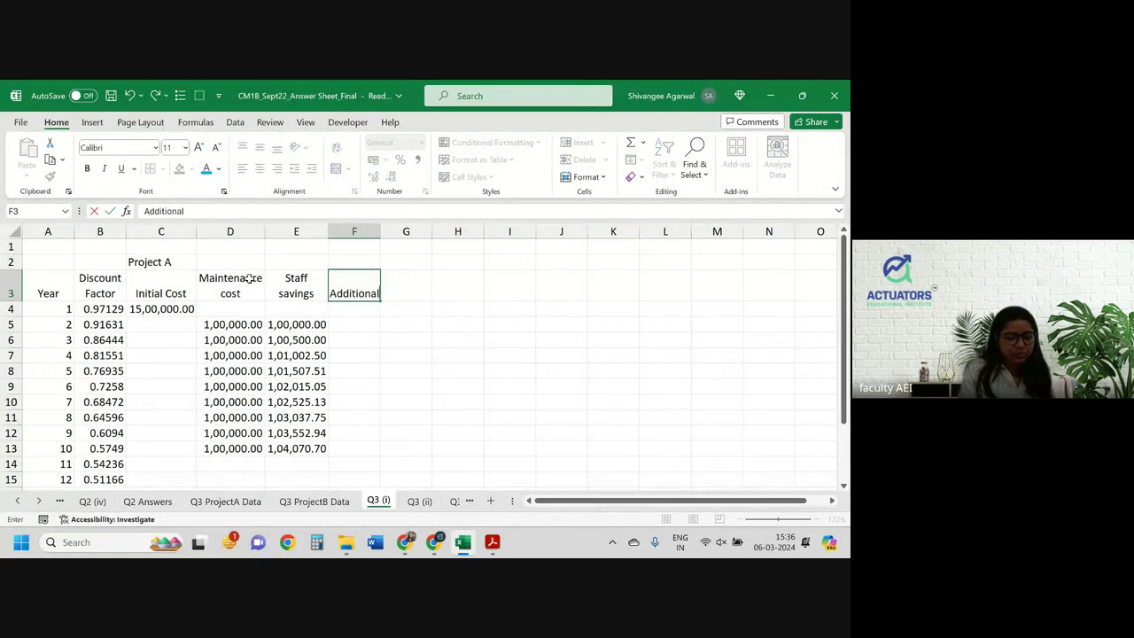
pyautogui.write(' Staff')
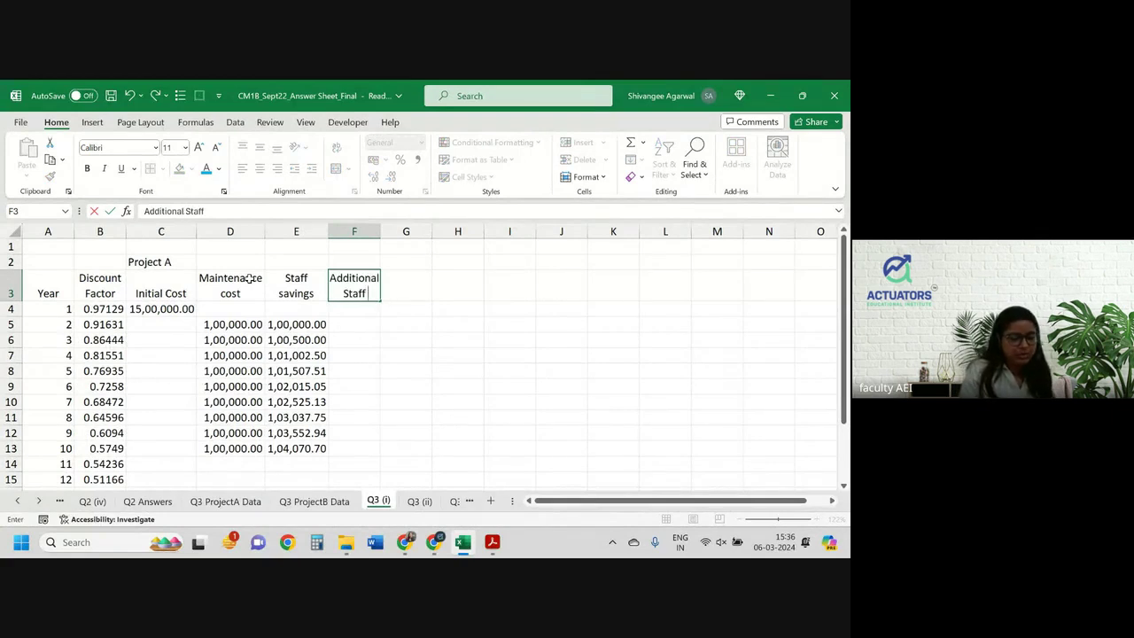
pyautogui.write(' Savings')
pyautogui.press('Return')
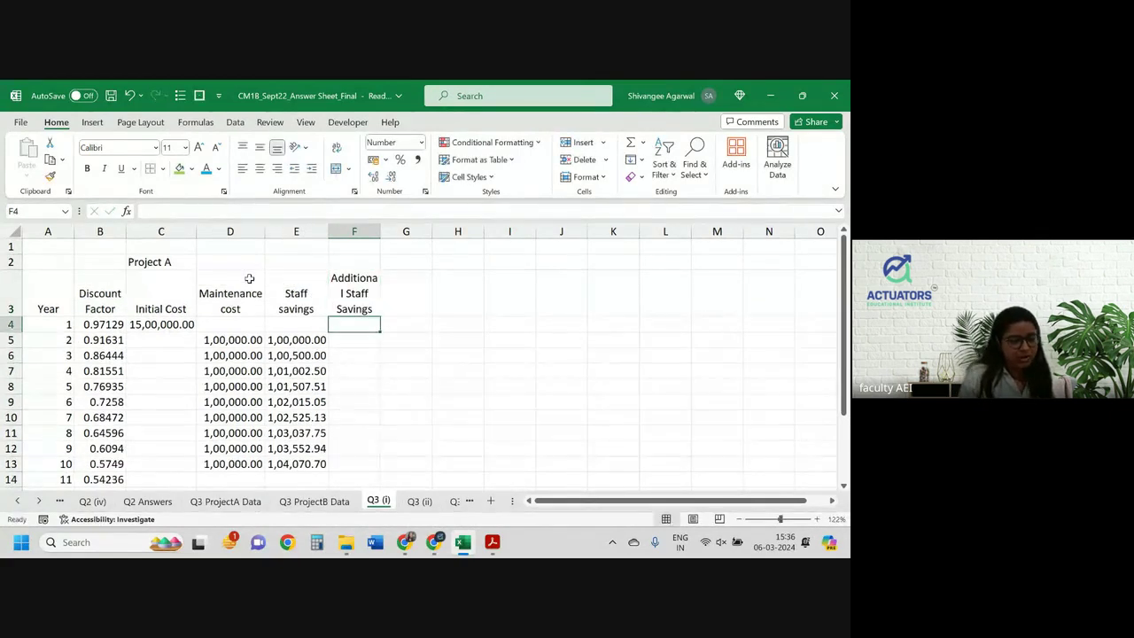
pyautogui.moveTo(381, 232); pyautogui.dragTo(389, 233)
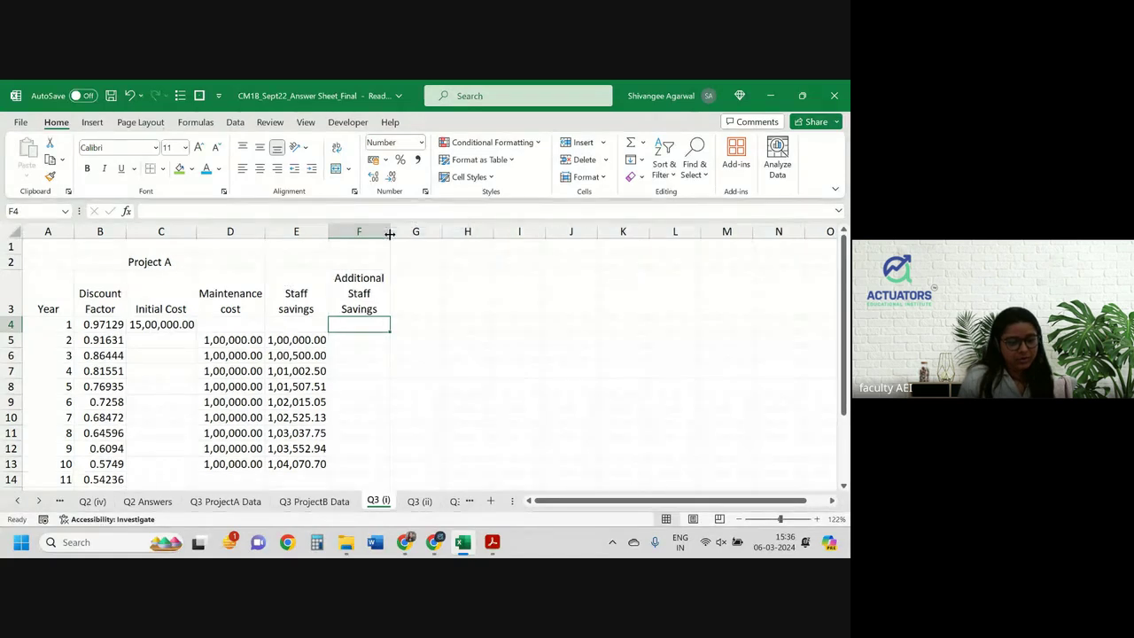
# Step: Begin the F5 formula with ='Q3 ProjectA Data'!$D$11*(1+'Q3 ProjectA Data'!$F$11)^( using absolute references for the saving and its increase rate
pyautogui.click(359, 343)
pyautogui.write('=')
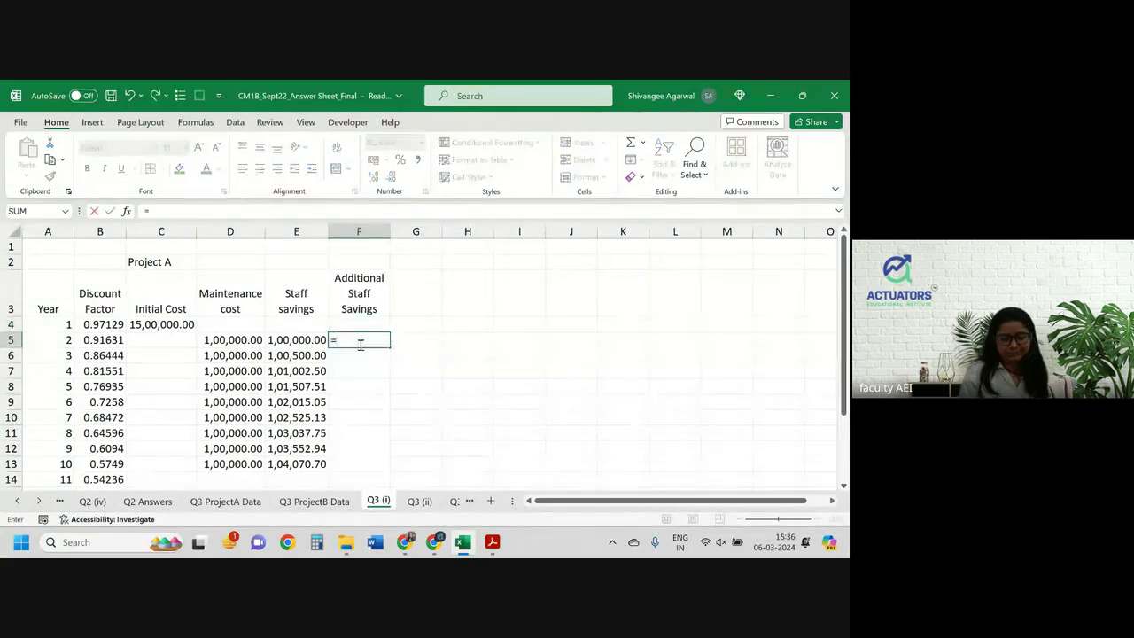
pyautogui.hotkey('ctrl', 'pageup')
pyautogui.hotkey('ctrl', 'pageup')
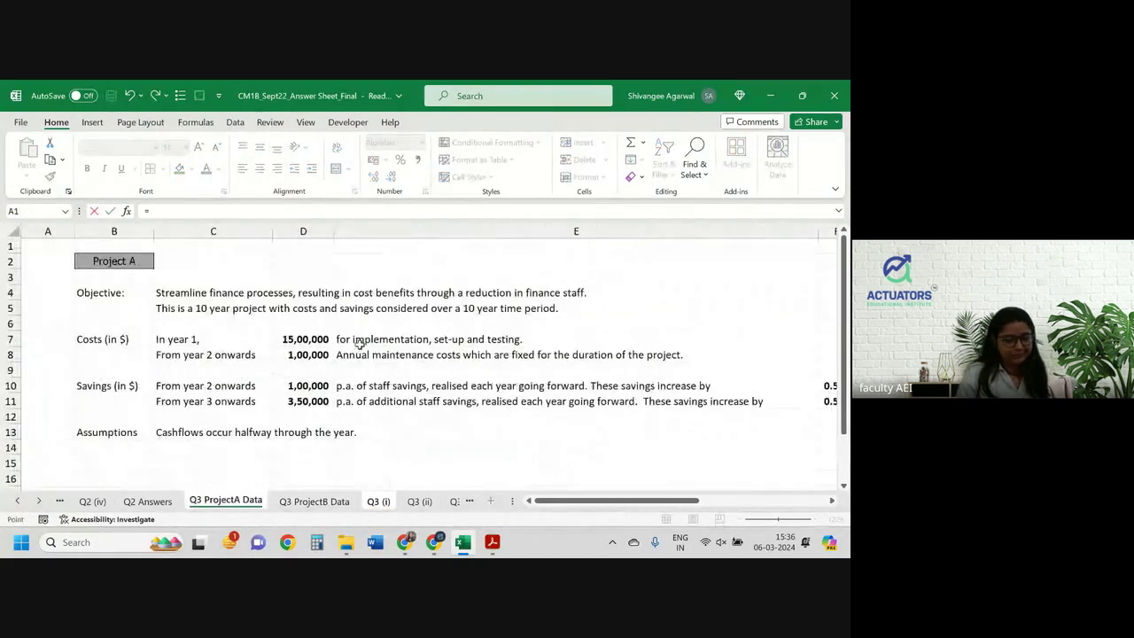
pyautogui.click(296, 403)
pyautogui.press('F4')
pyautogui.write('*')
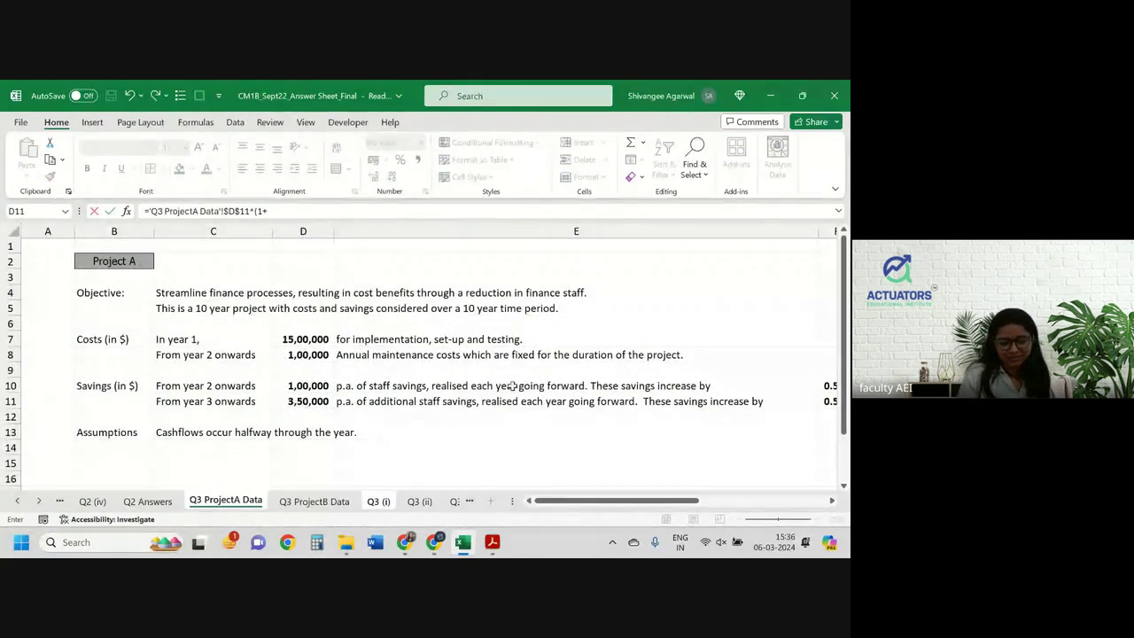
pyautogui.click(829, 401)
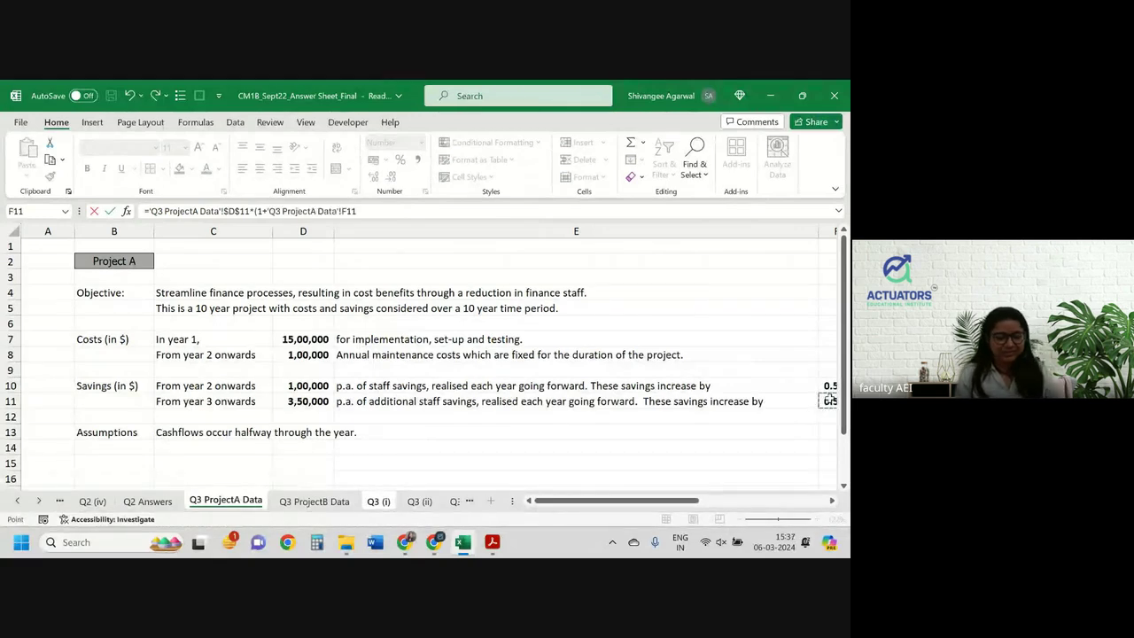
pyautogui.press('F4')
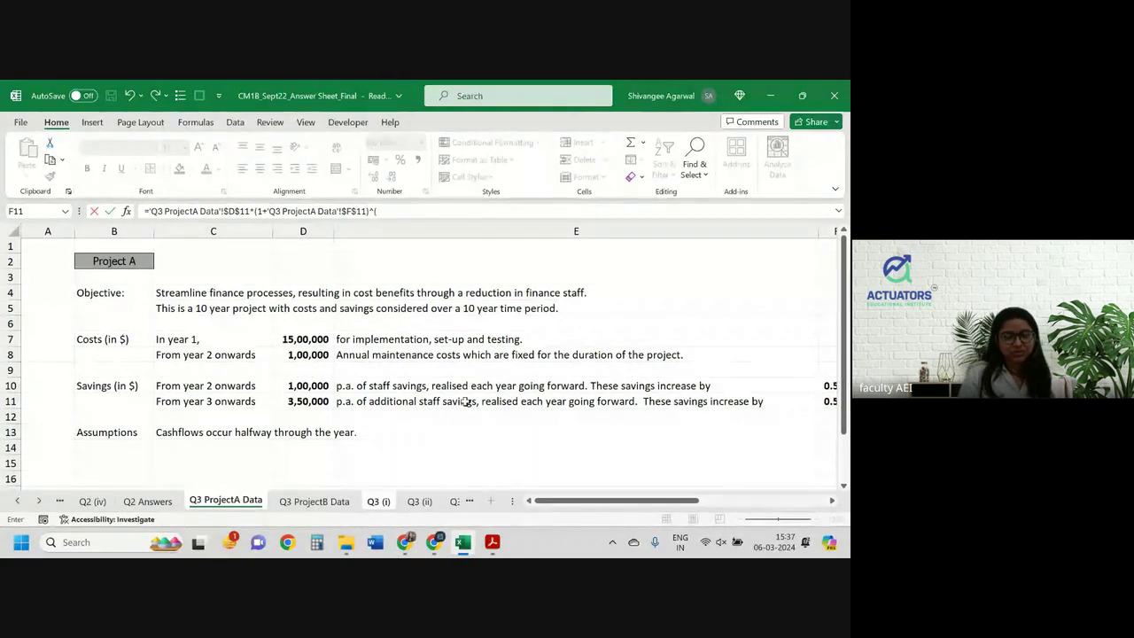
# Step: Complete the F5 formula with the exponent ('Q3 (i)'!A5-'Q3 (i)'!A5) and widen column F to fit the amount
pyautogui.click(389, 501)
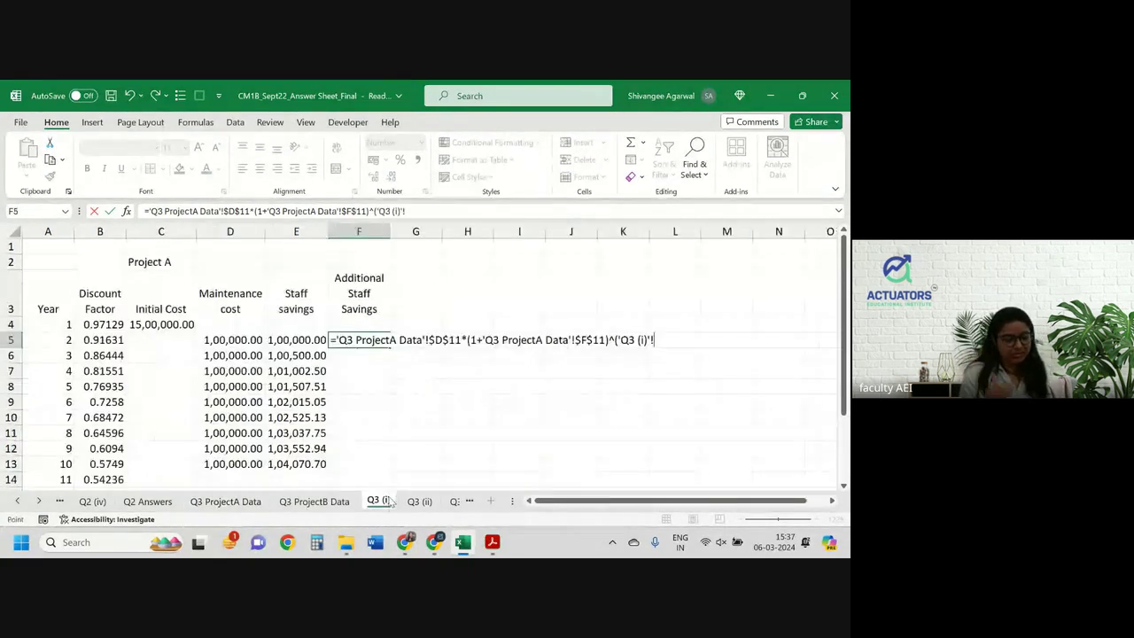
pyautogui.click(55, 339)
pyautogui.write('-')
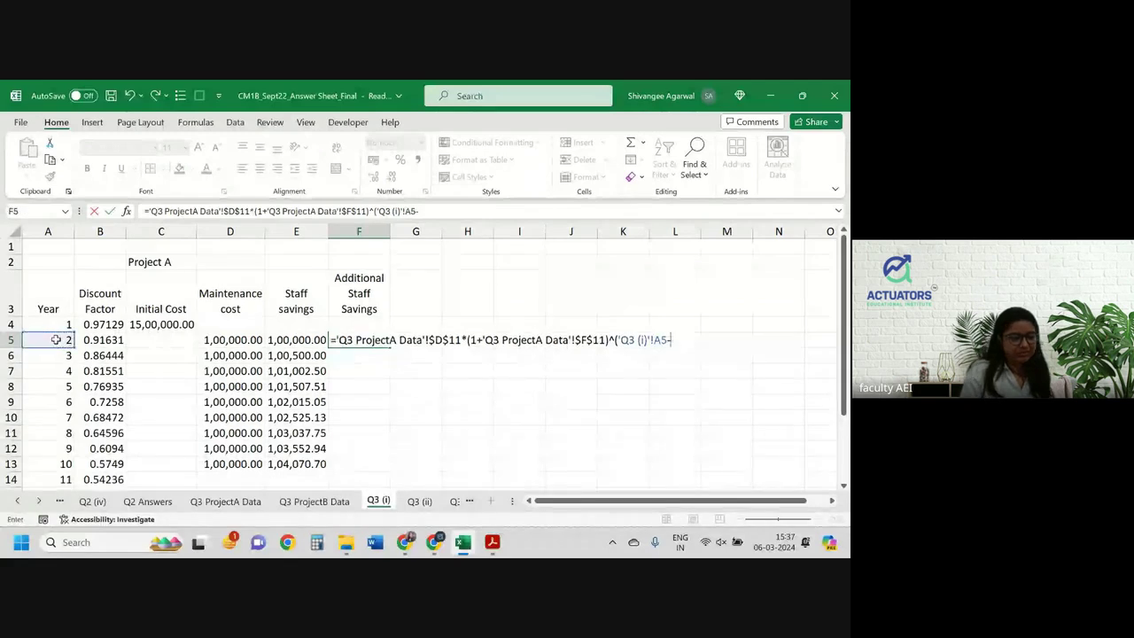
pyautogui.click(56, 339)
pyautogui.write(")'!A5)")
pyautogui.press('Return')
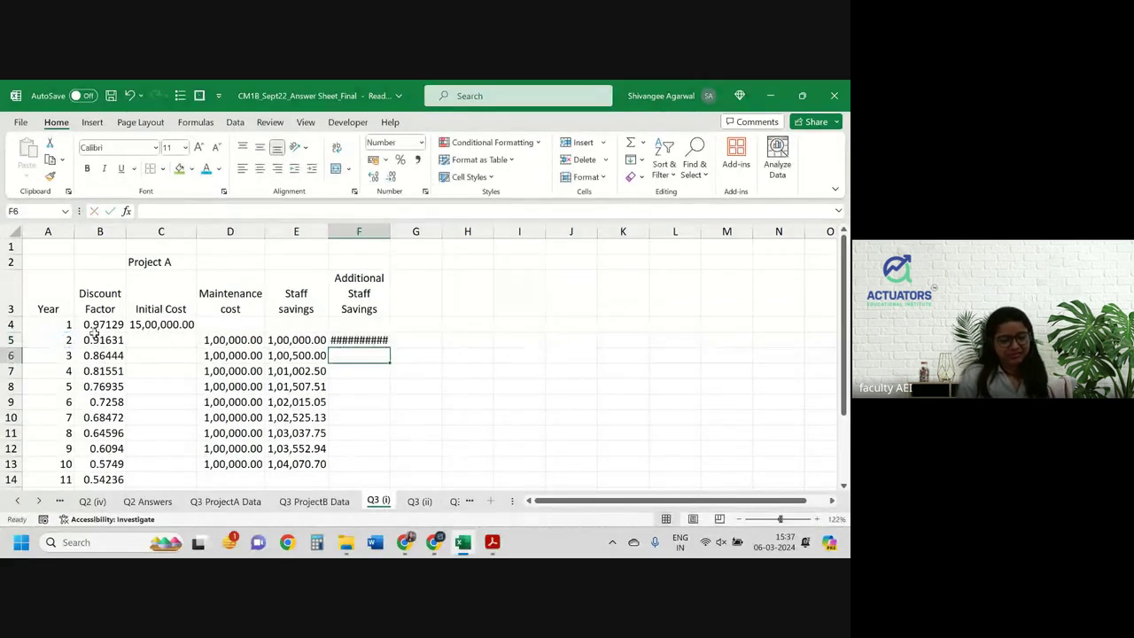
pyautogui.moveTo(392, 232); pyautogui.dragTo(395, 231)
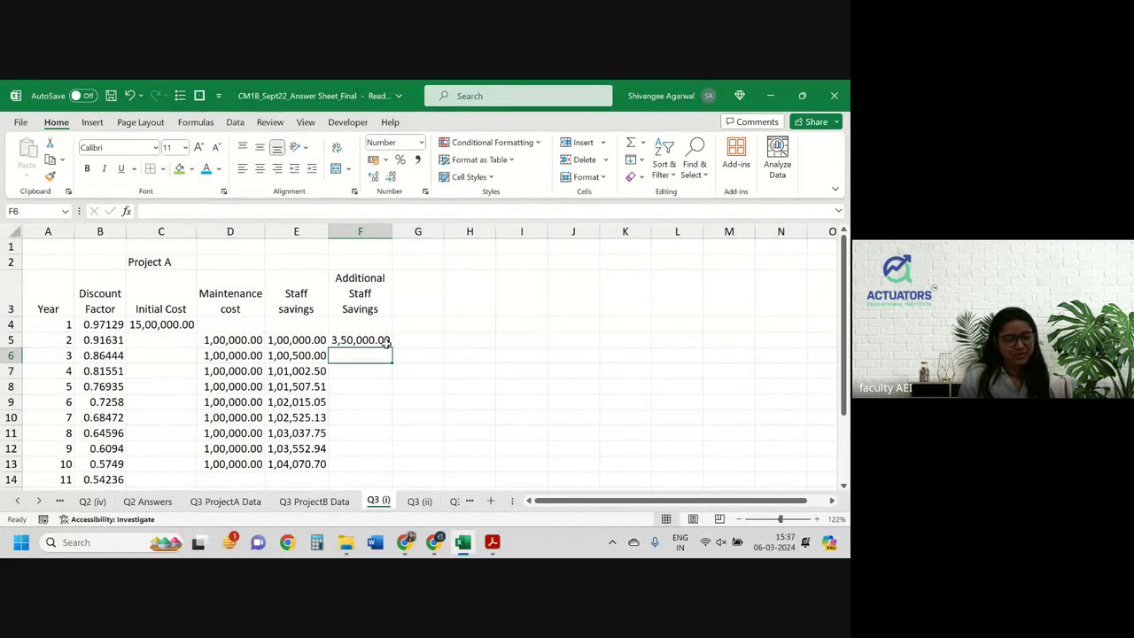
# Step: Fill the additional staff savings formula down column F and clear the cells from F14 down, beyond year 10
pyautogui.click(388, 343)
pyautogui.doubleClick(394, 349)
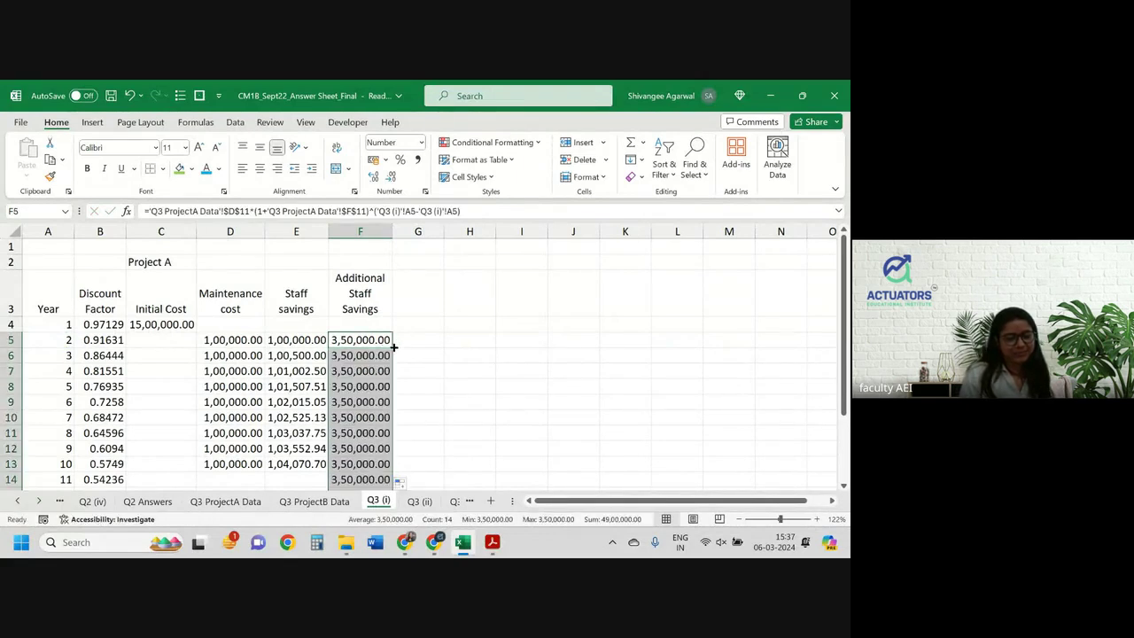
pyautogui.scroll(-2, 361, 400)
pyautogui.moveTo(359, 376); pyautogui.dragTo(357, 458)
pyautogui.press('Delete')
pyautogui.scroll(2, 405, 304)
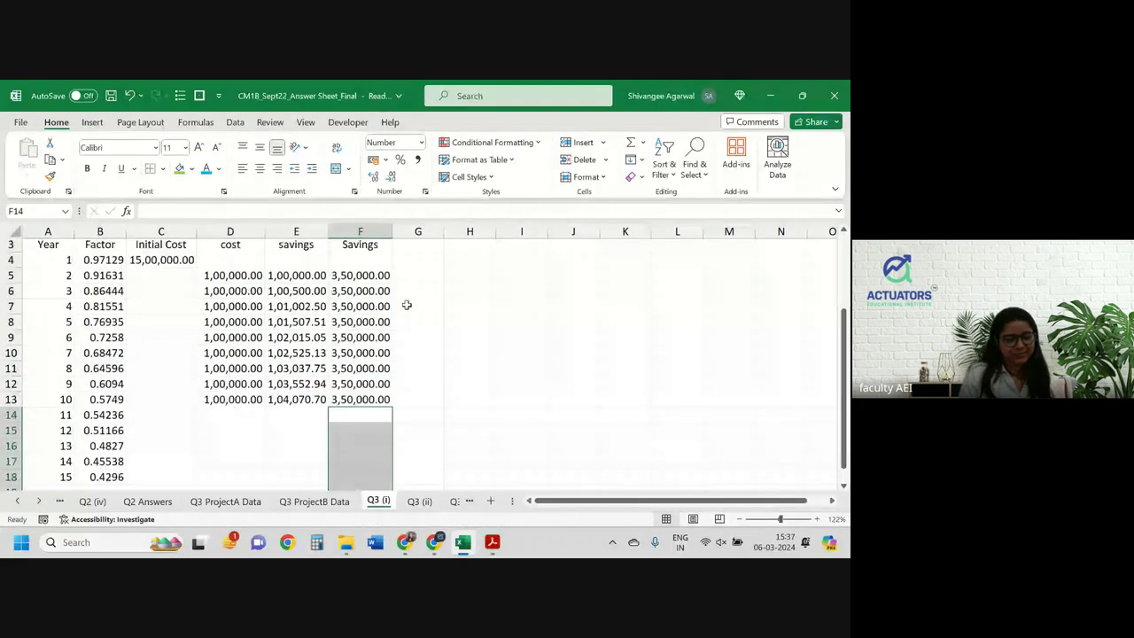
# Step: Change the exponent in F5 to 'Q3 (i)'!A5-2 and fill the corrected formula down to year 10 in F13
pyautogui.click(371, 321)
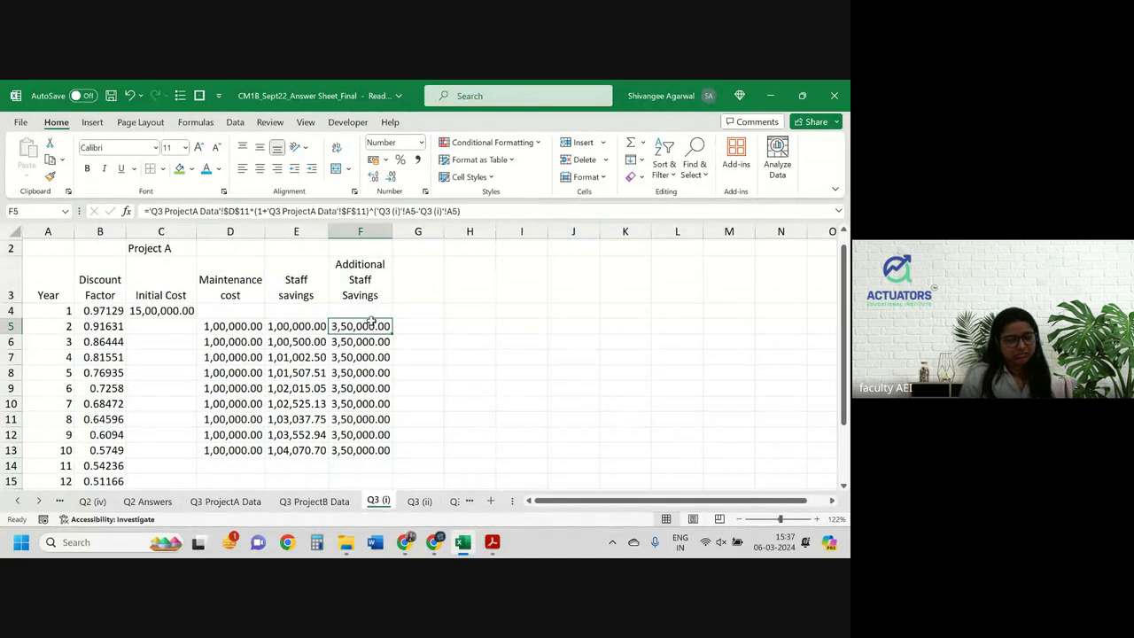
pyautogui.doubleClick(371, 322)
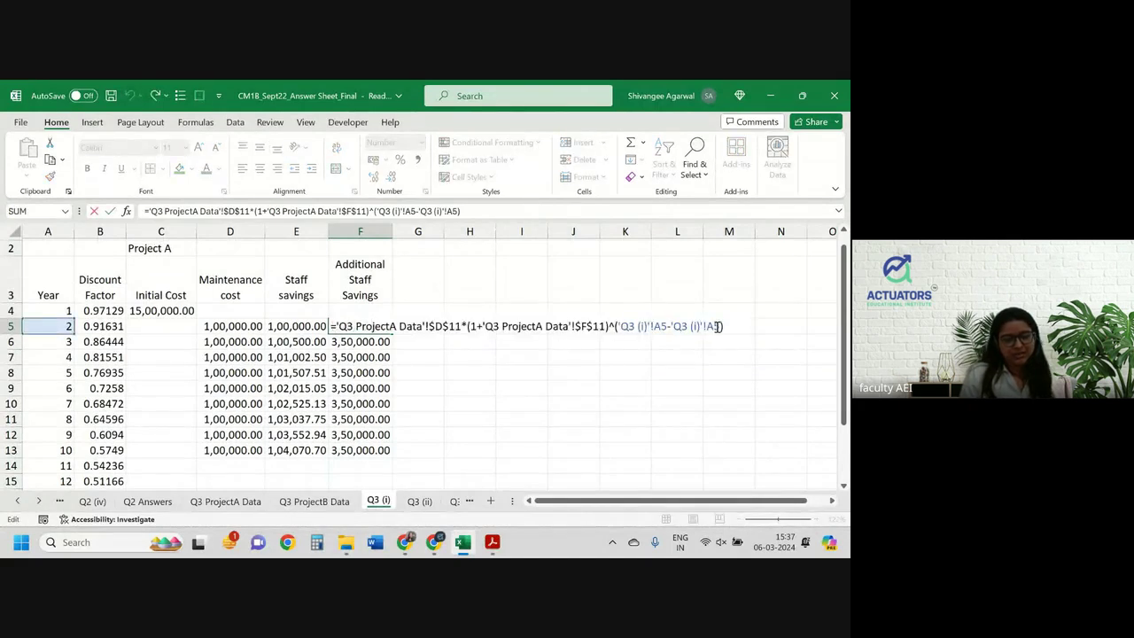
pyautogui.press('BackSpace')
pyautogui.press('BackSpace')
pyautogui.press('BackSpace')
pyautogui.press('BackSpace')
pyautogui.press('BackSpace')
pyautogui.press('BackSpace')
pyautogui.press('BackSpace')
pyautogui.press('BackSpace')
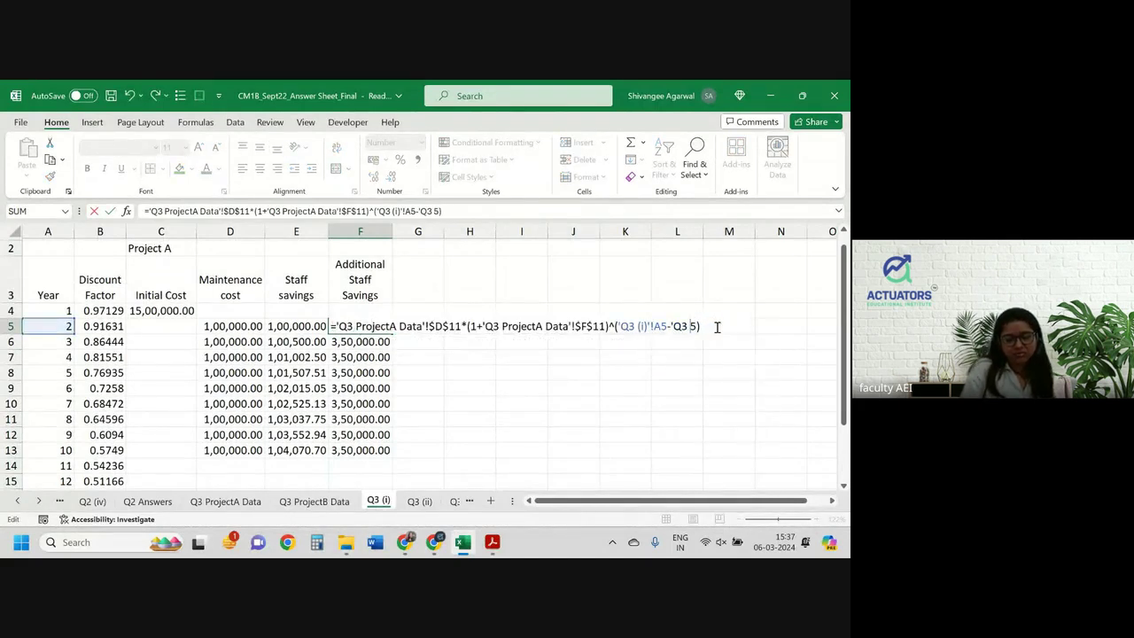
pyautogui.press('BackSpace')
pyautogui.press('BackSpace')
pyautogui.press('BackSpace')
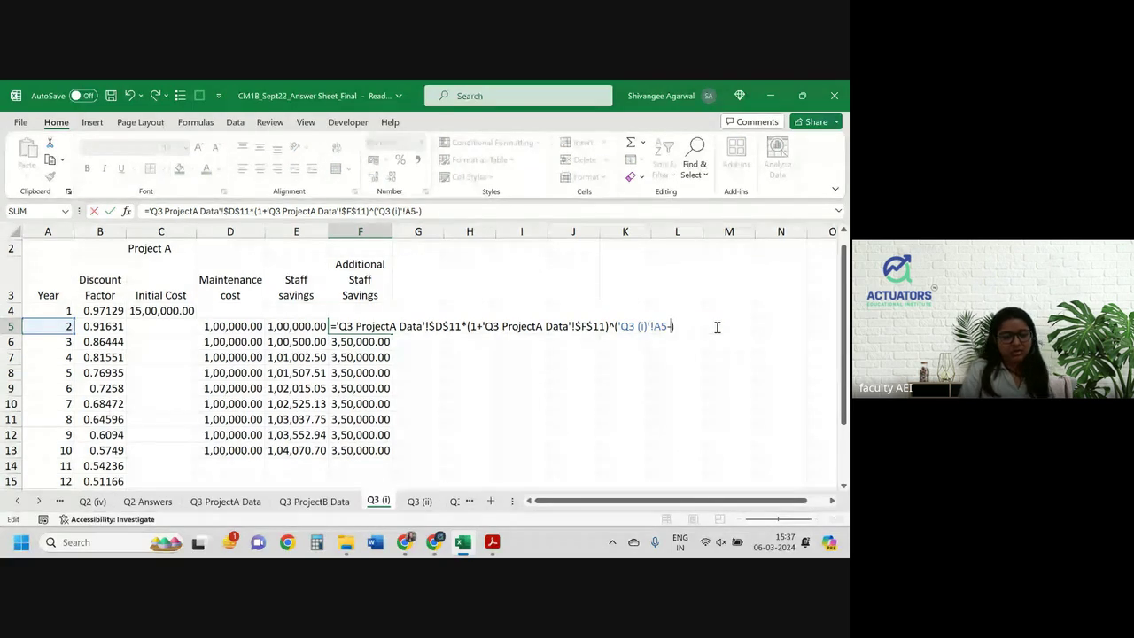
pyautogui.write('2')
pyautogui.press('Return')
pyautogui.click(386, 331)
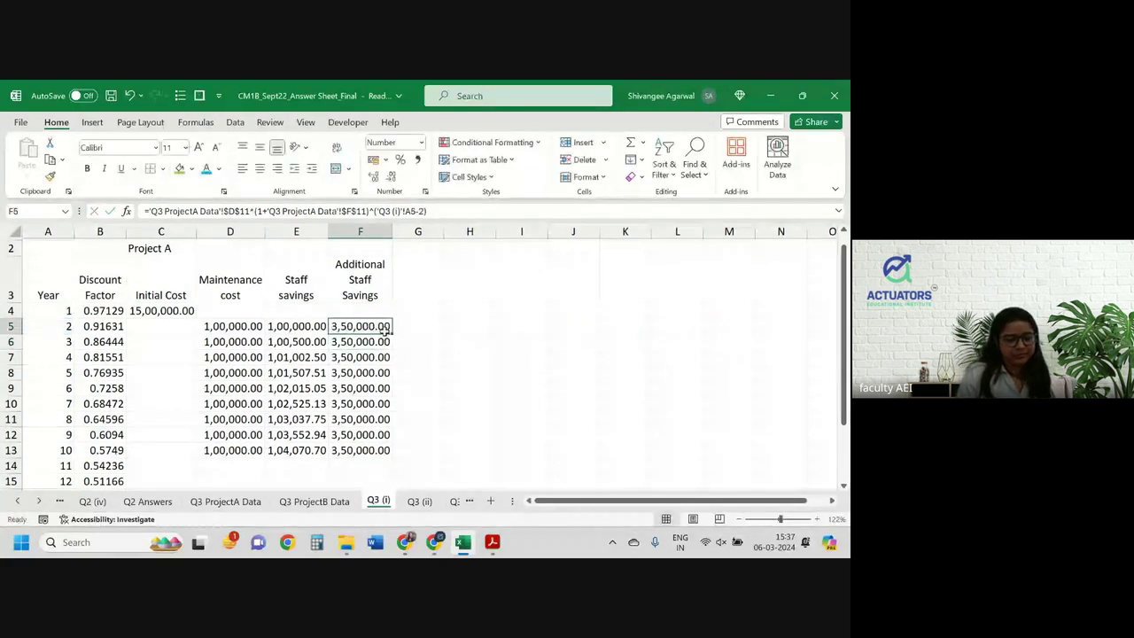
pyautogui.doubleClick(391, 335)
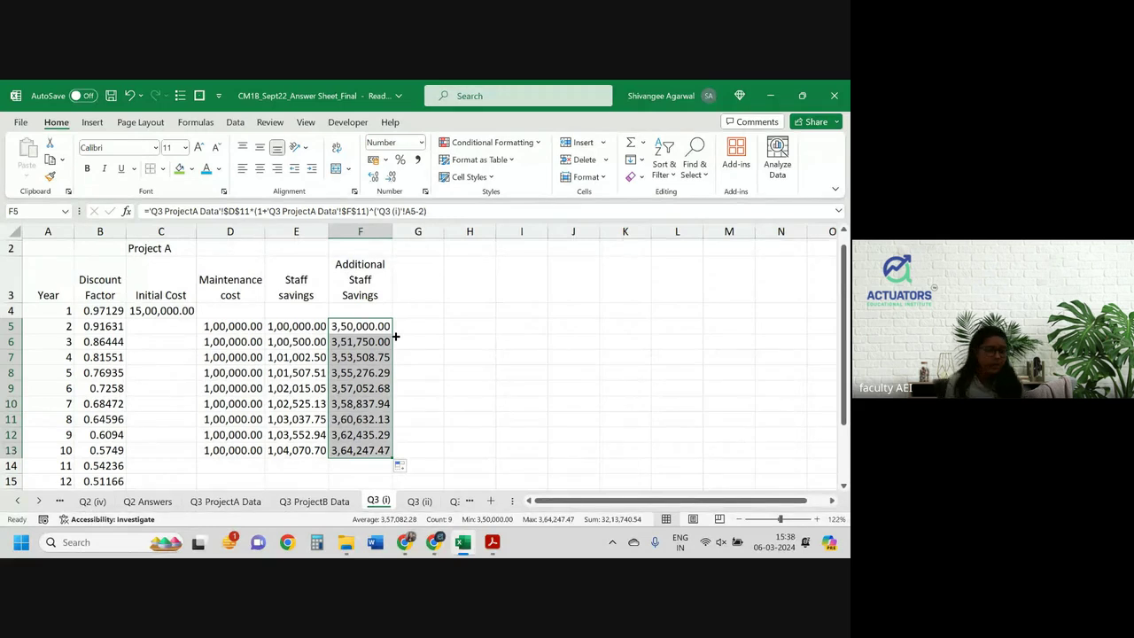
# Step: Check the start year of the additional savings on Q3 ProjectA Data and move the F5 formula to the year 3 row in F6
pyautogui.click(225, 501)
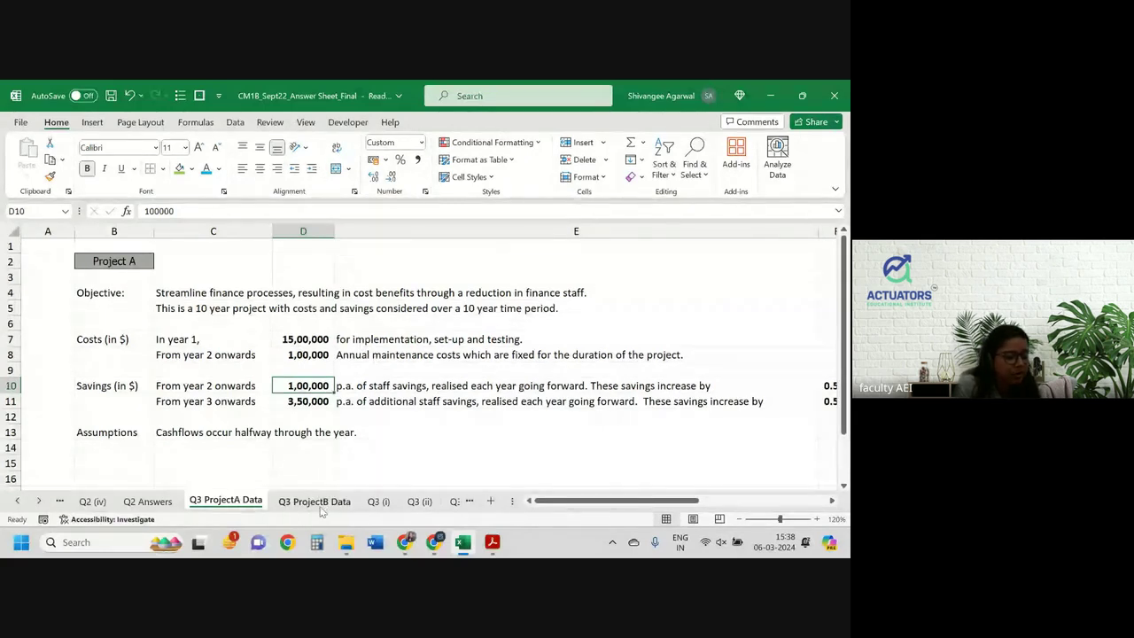
pyautogui.click(367, 503)
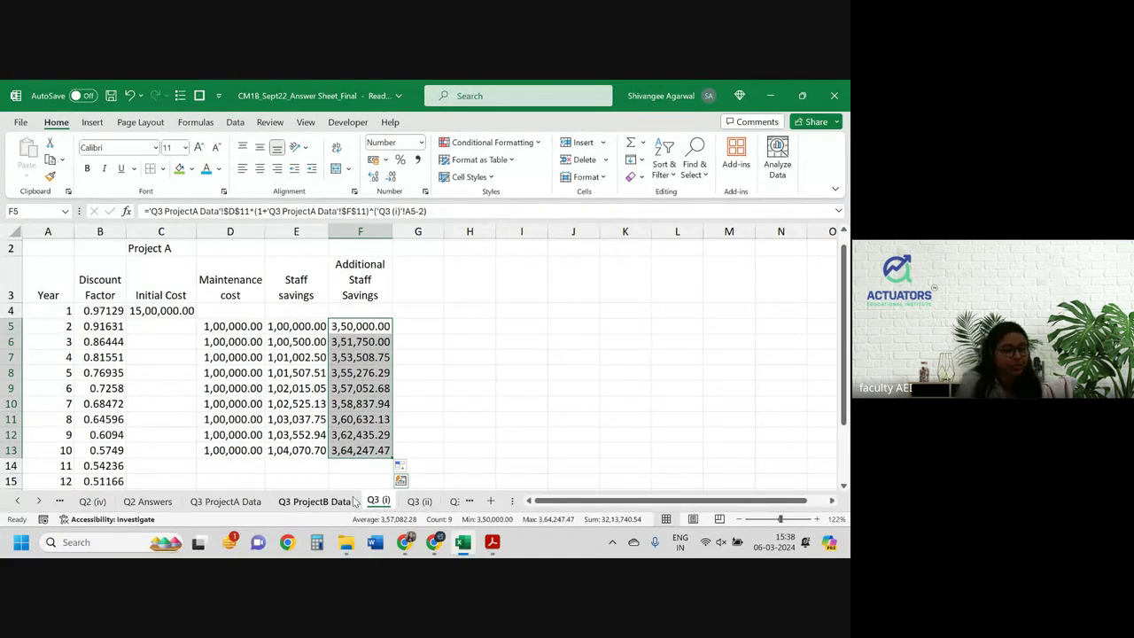
pyautogui.click(379, 326)
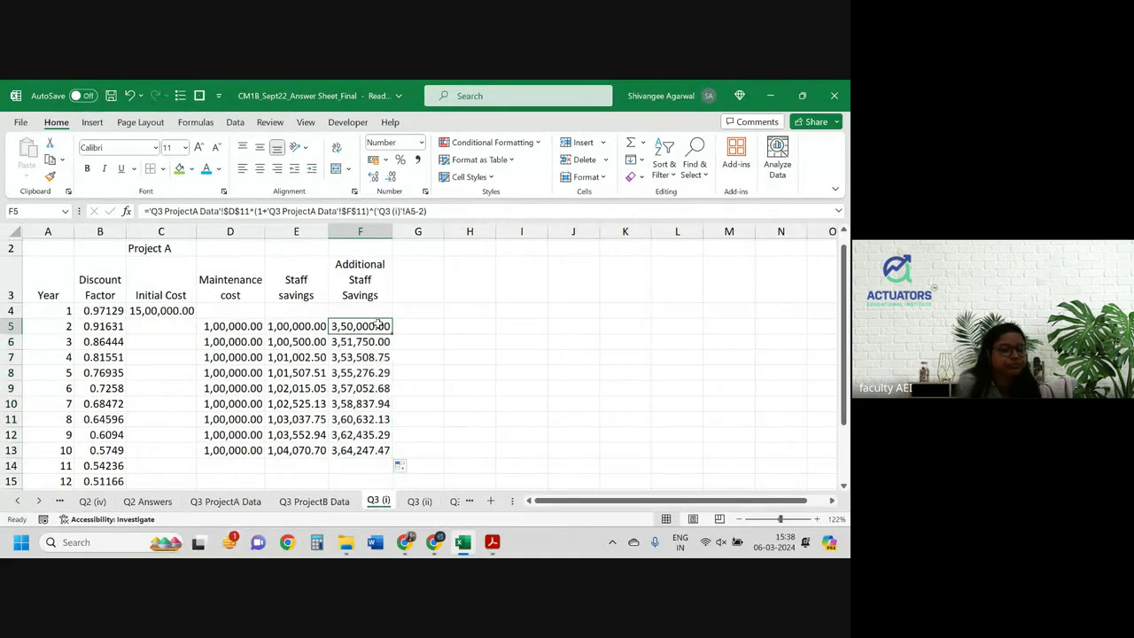
pyautogui.hotkey('ctrl', 'c')
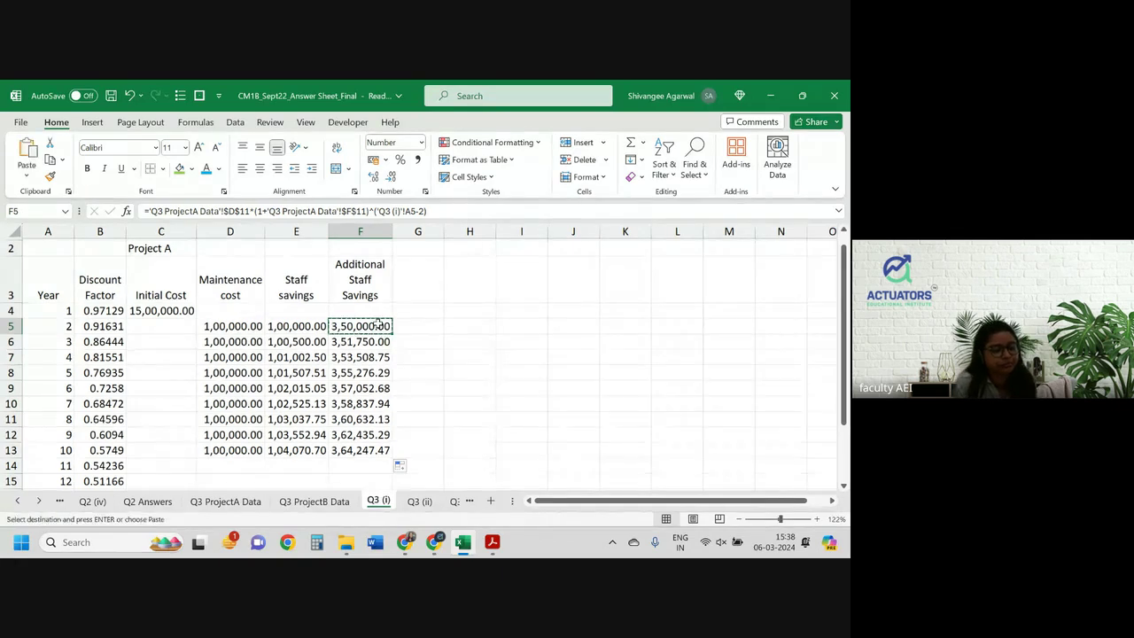
pyautogui.press('Down')
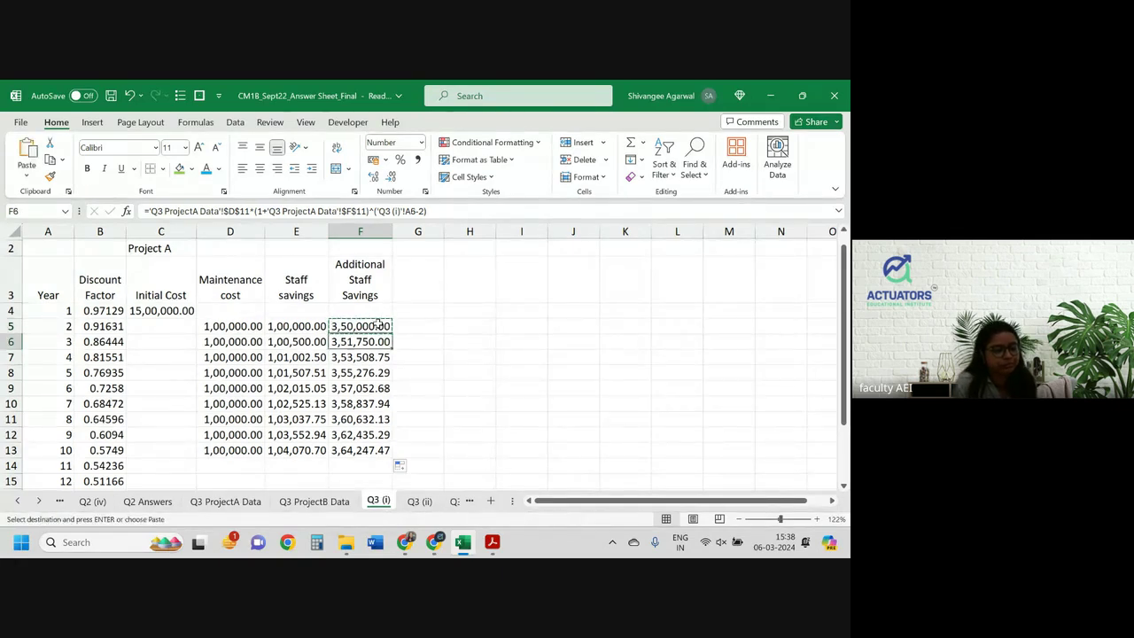
pyautogui.hotkey('ctrl', 'z')
# Step: Change the number subtracted in the exponent of the F6 additional staff savings formula to 3
pyautogui.press('F2')
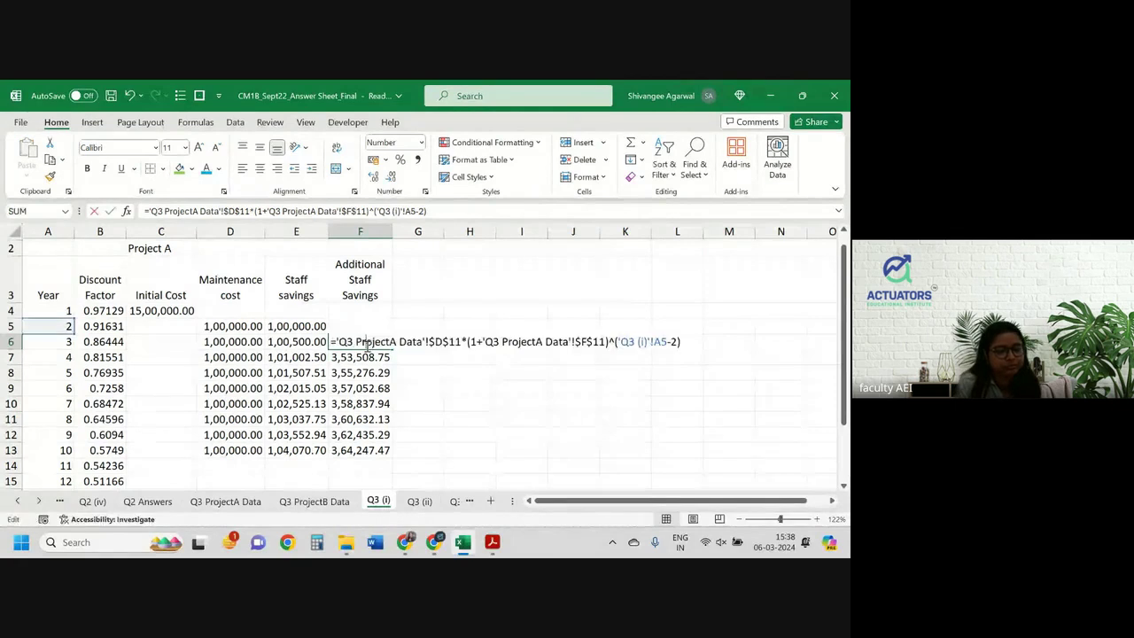
pyautogui.doubleClick(675, 341)
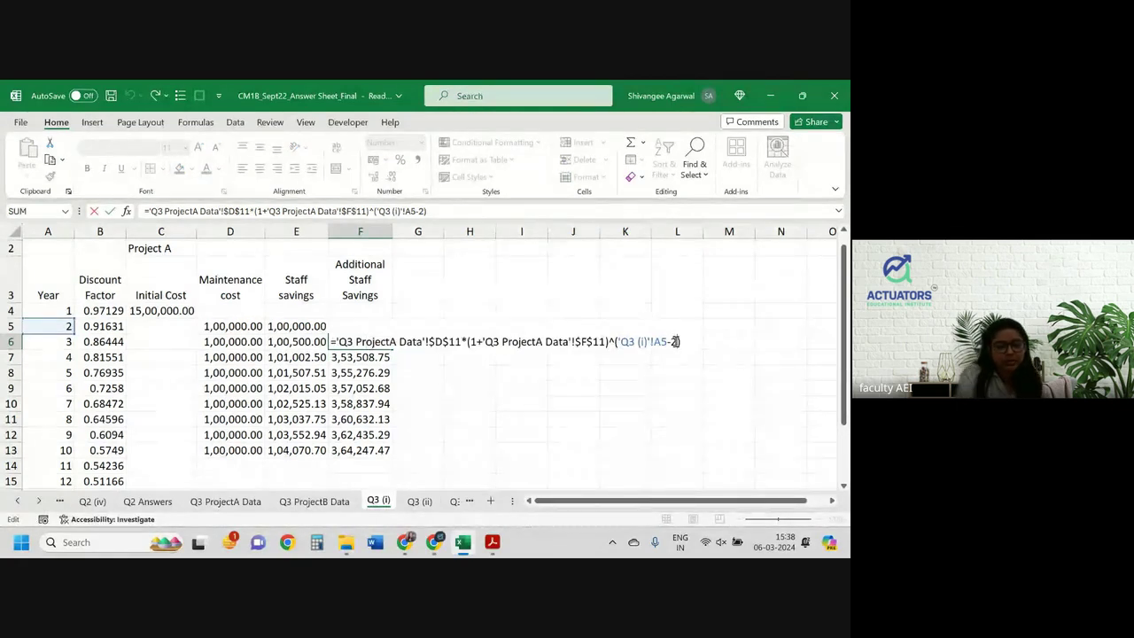
pyautogui.write('3')
pyautogui.press('Return')
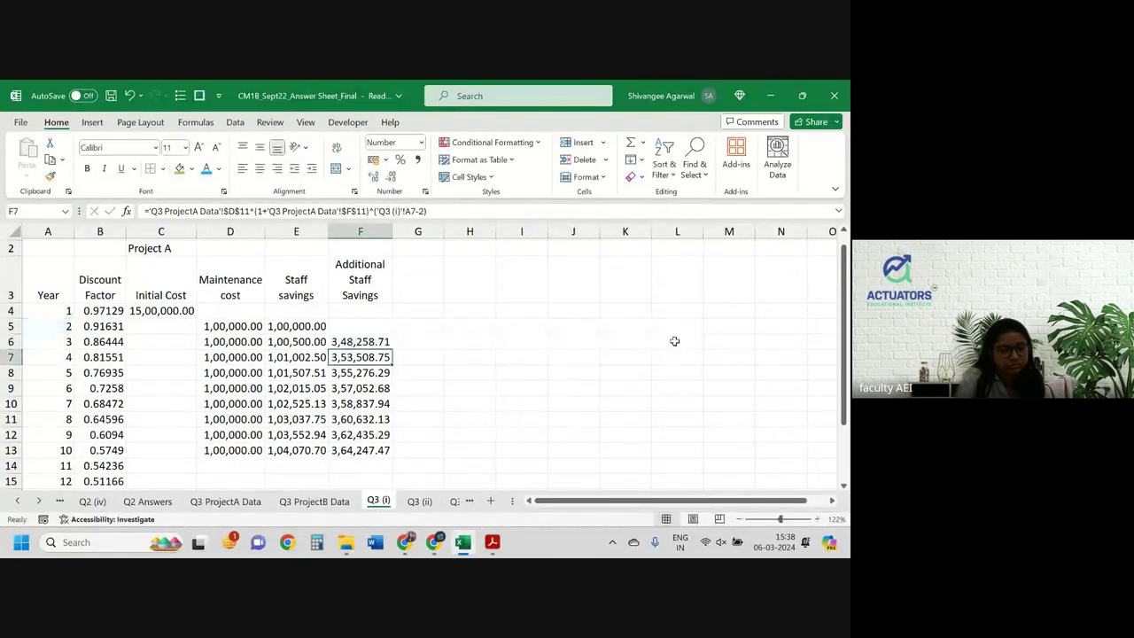
pyautogui.moveTo(366, 348); pyautogui.dragTo(365, 353)
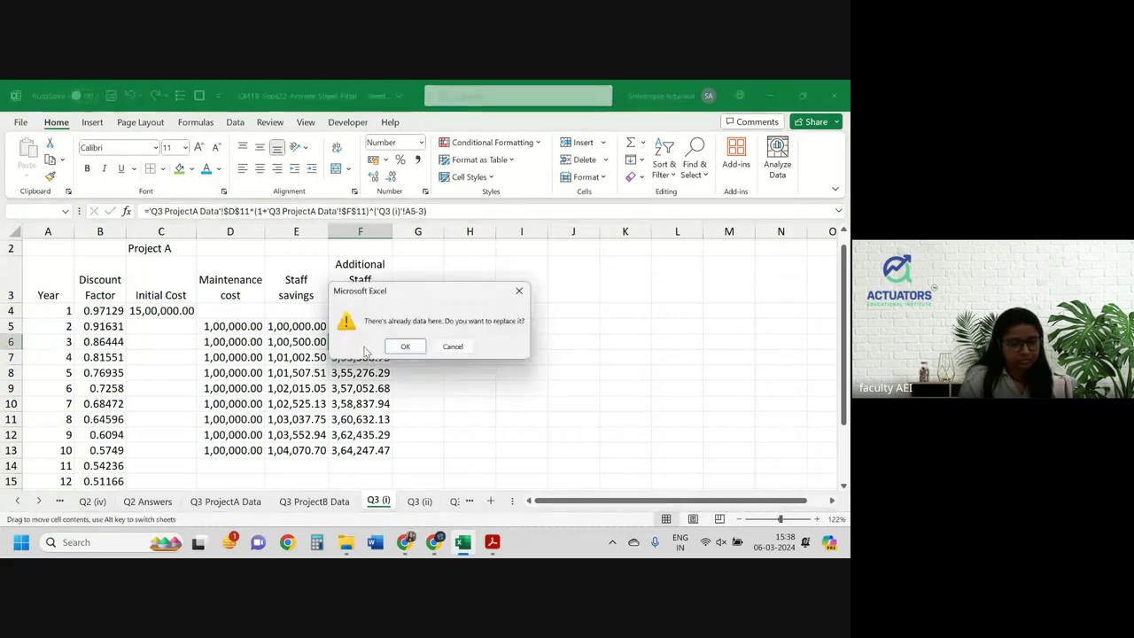
pyautogui.click(453, 347)
# Step: Point the year reference in F6's exponent to A6 and fill the formula down to year 10 in F13
pyautogui.doubleClick(363, 343)
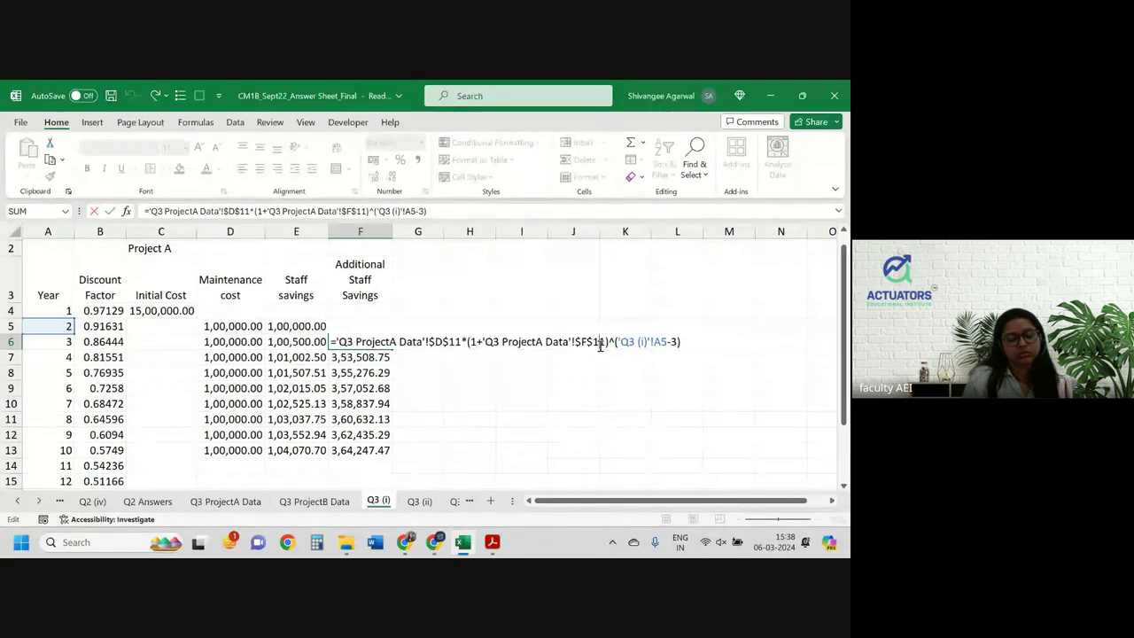
pyautogui.click(55, 346)
pyautogui.press('Return')
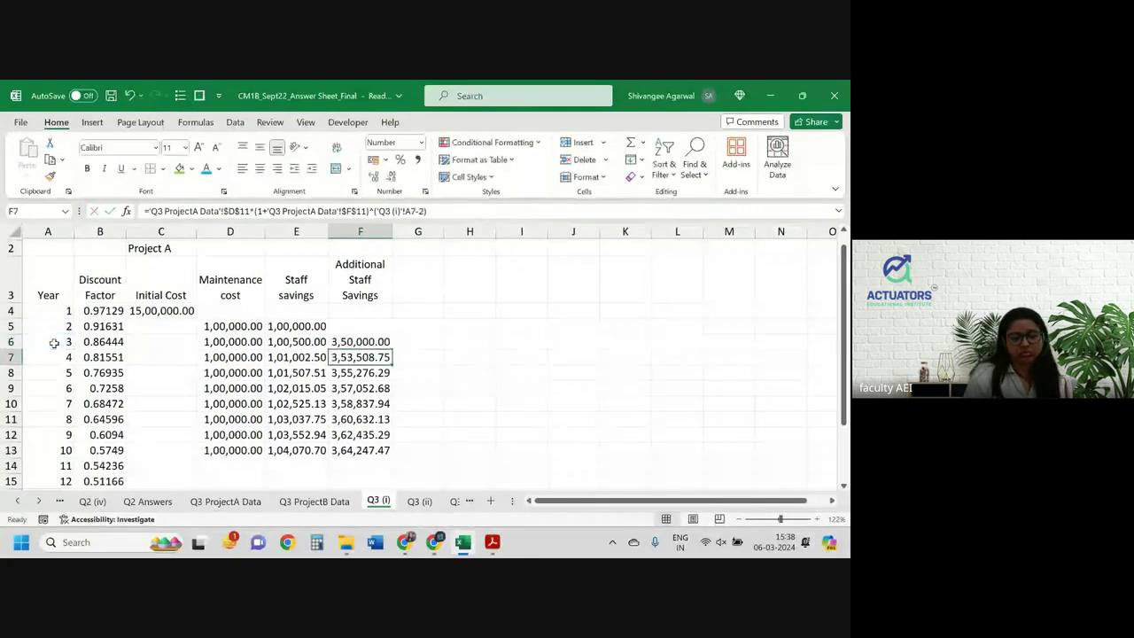
pyautogui.click(387, 343)
pyautogui.doubleClick(390, 346)
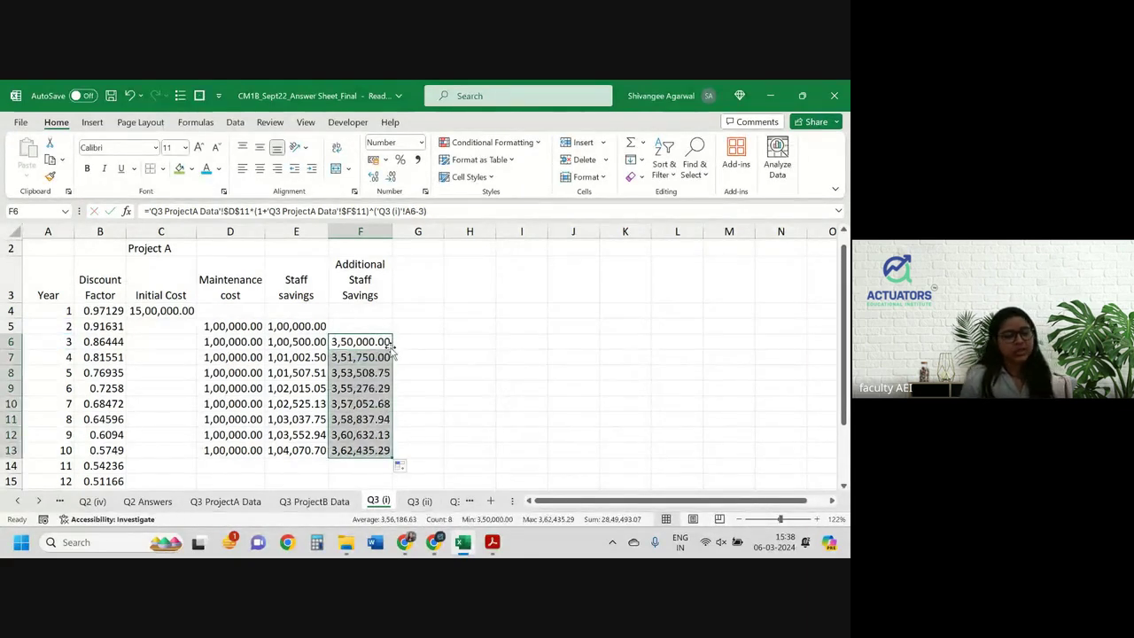
# Step: Enter the heading "PV of cashflows" in G3, beside Additional Staff Savings
pyautogui.click(427, 287)
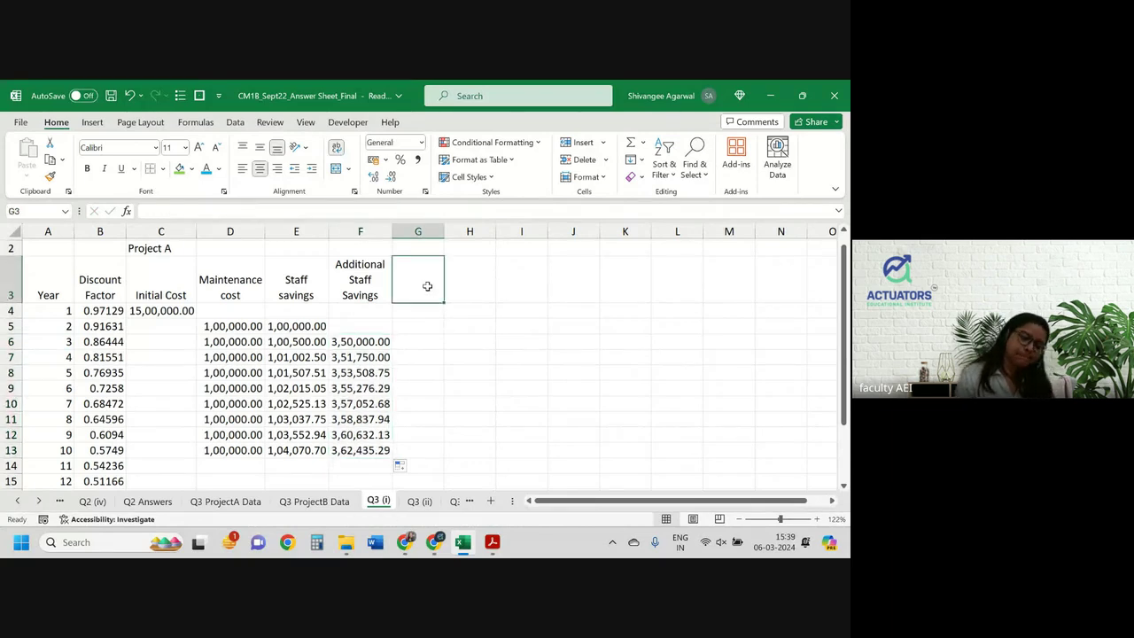
pyautogui.write('PV')
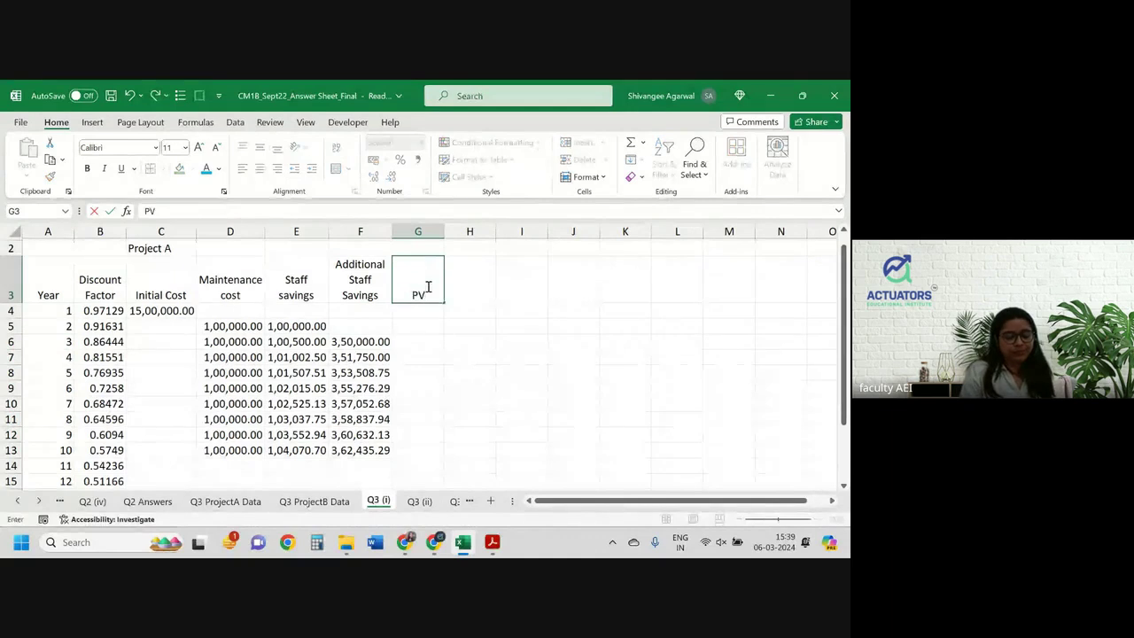
pyautogui.write(' of cashfl')
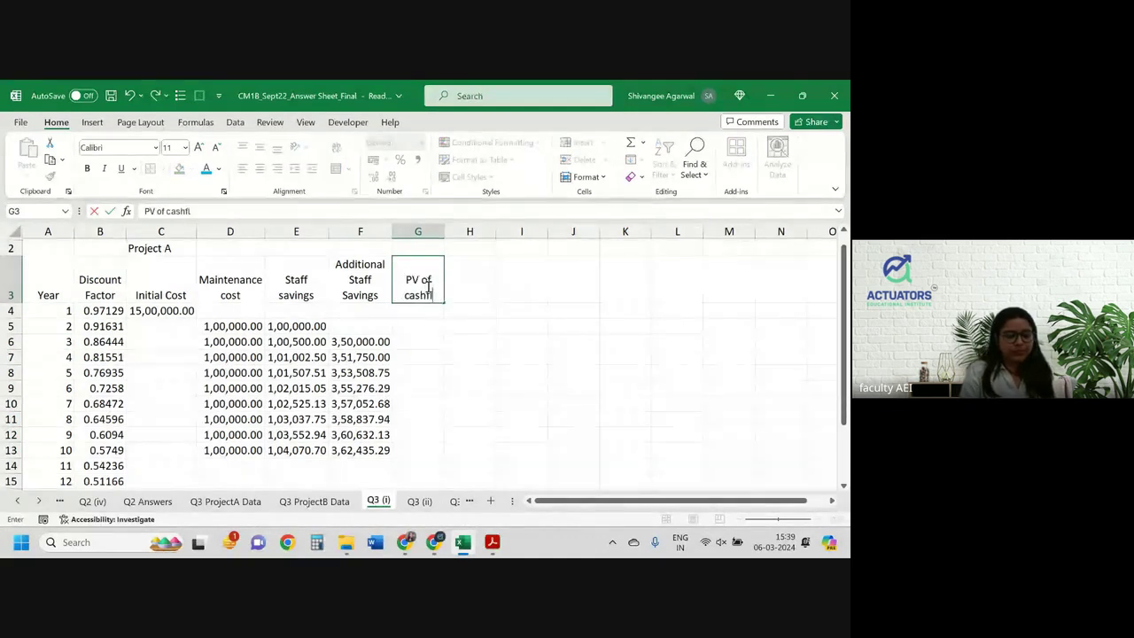
pyautogui.write('ows')
pyautogui.press('Return')
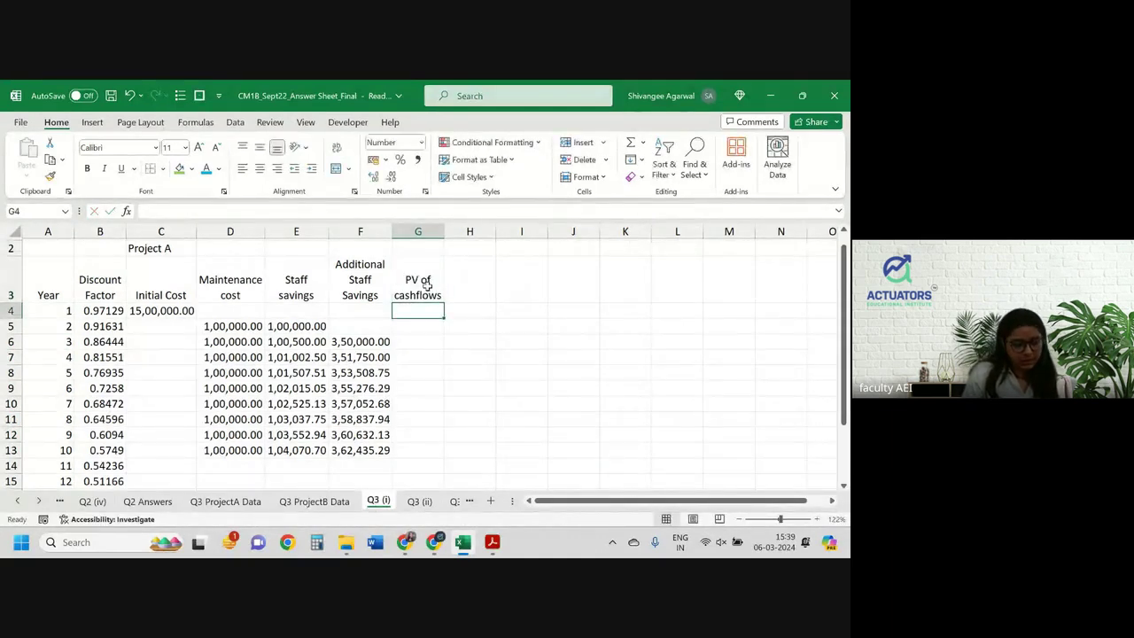
# Step: Start the year 1 present value formula in G4 with both costs as negative amounts: =(-C4-D4
pyautogui.write('=(')
pyautogui.press('Left')
pyautogui.press('Left')
pyautogui.press('Left')
pyautogui.press('Left')
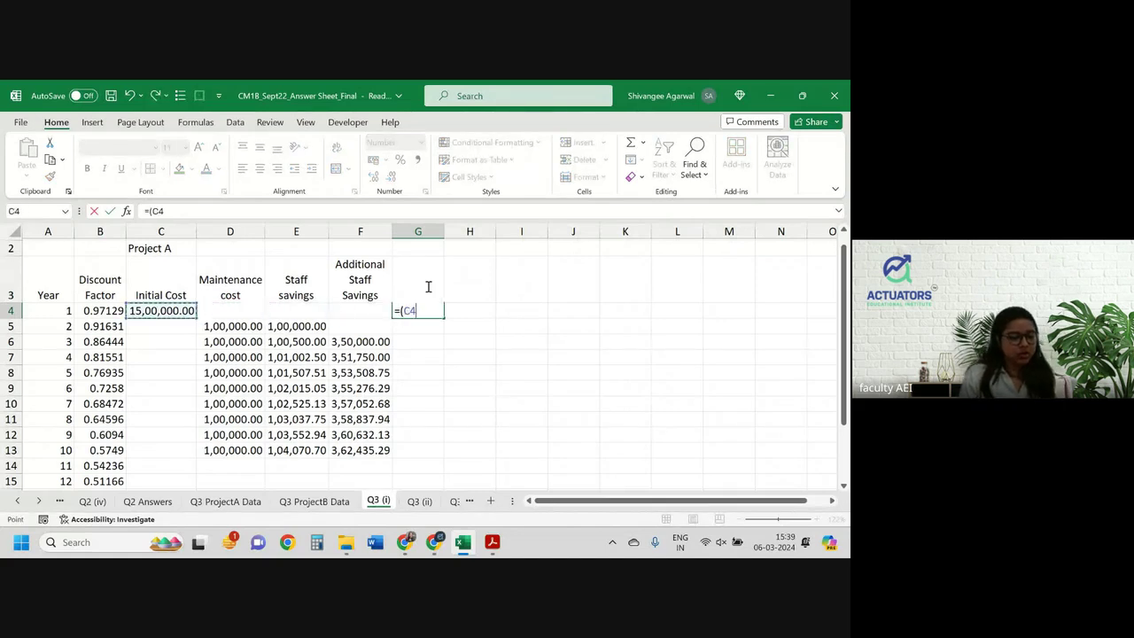
pyautogui.press('BackSpace')
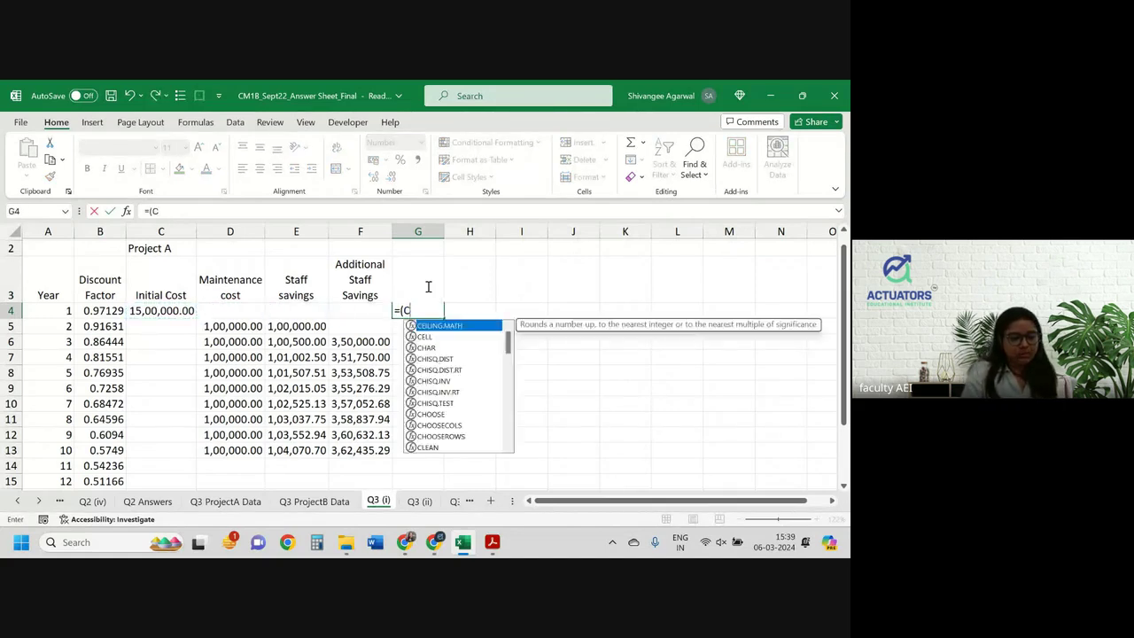
pyautogui.press('BackSpace')
pyautogui.write('-')
pyautogui.press('Left')
pyautogui.press('Left')
pyautogui.press('Left')
pyautogui.press('Left')
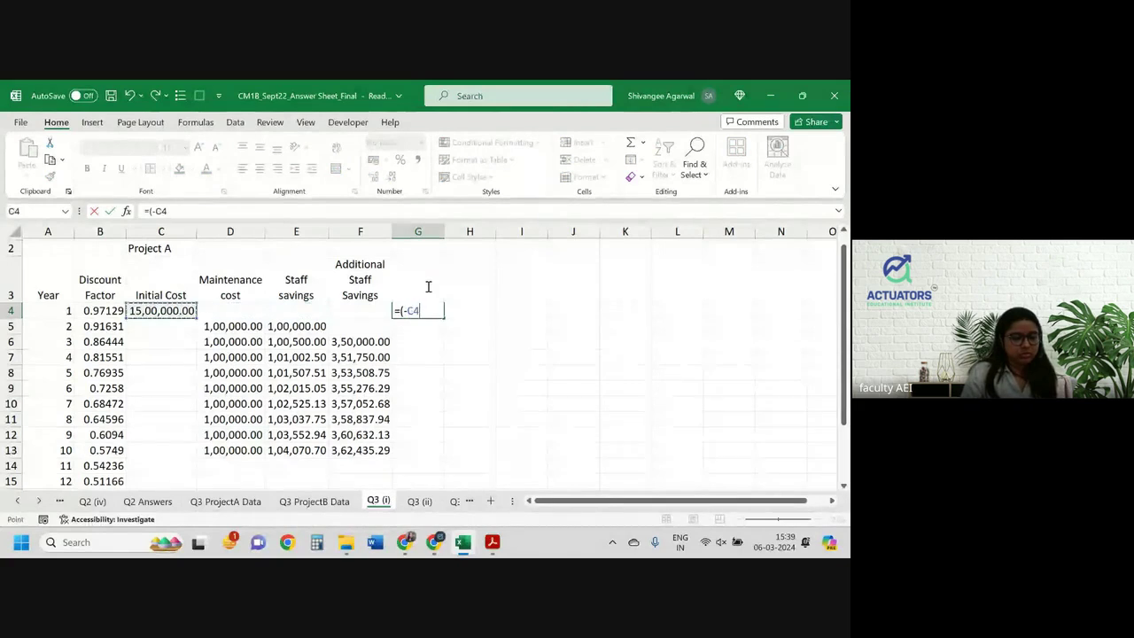
pyautogui.write('-')
pyautogui.press('Left')
pyautogui.press('Left')
pyautogui.press('Left')
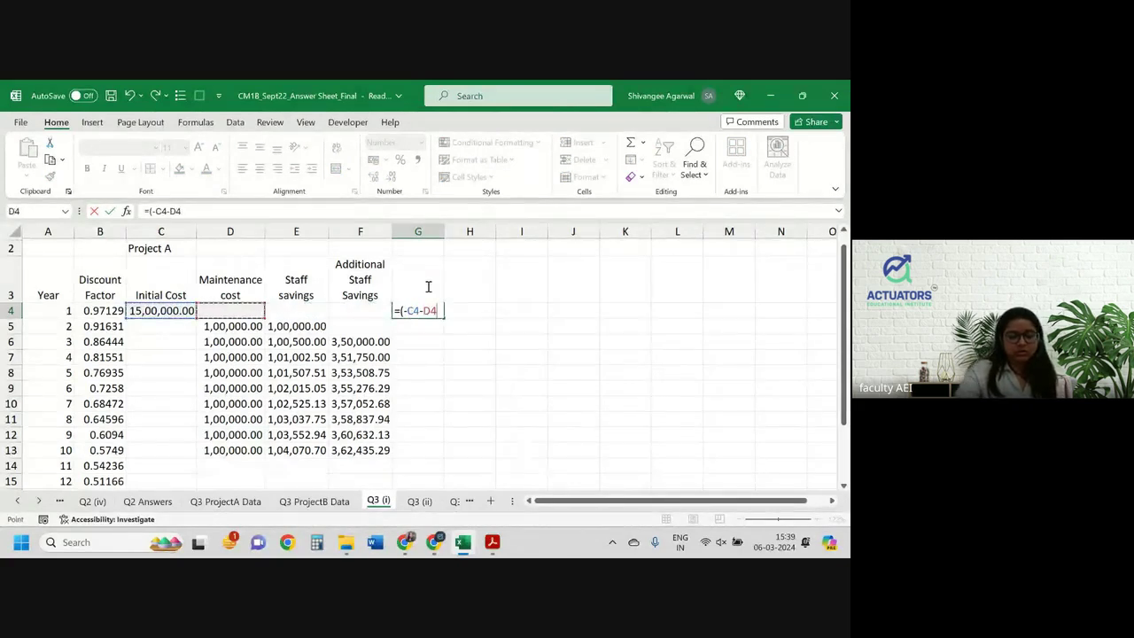
# Step: Complete the G4 formula by adding both savings and multiplying by the discount factor: =(-C4-D4+E4+F4)*B4
pyautogui.write('+')
pyautogui.press('Left')
pyautogui.press('Left')
pyautogui.write('+')
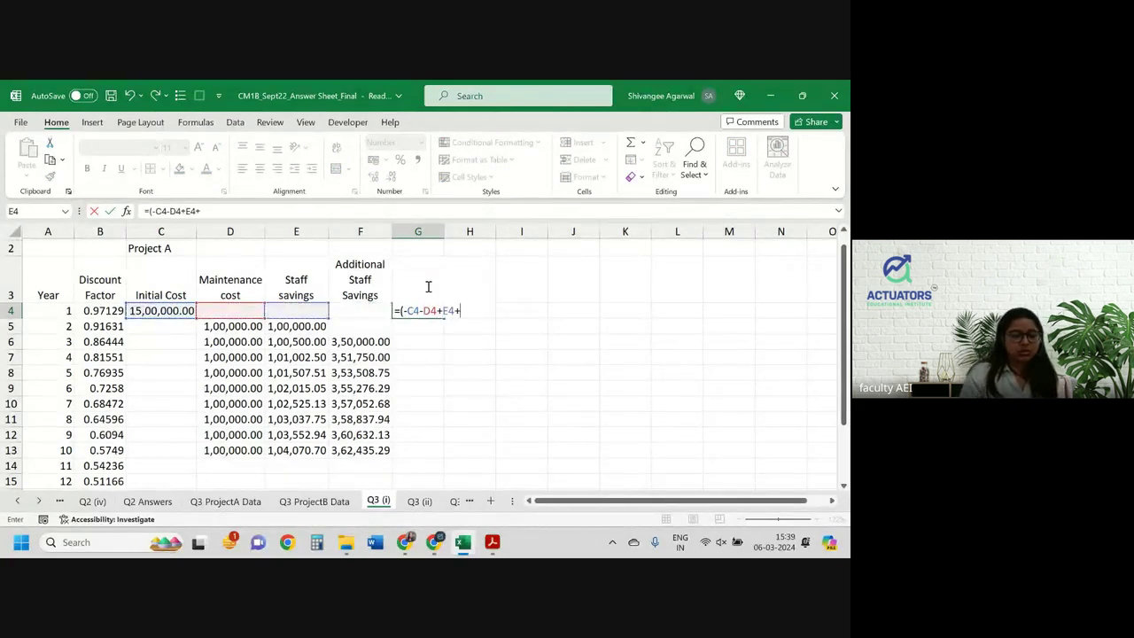
pyautogui.press('Left')
pyautogui.write(')*')
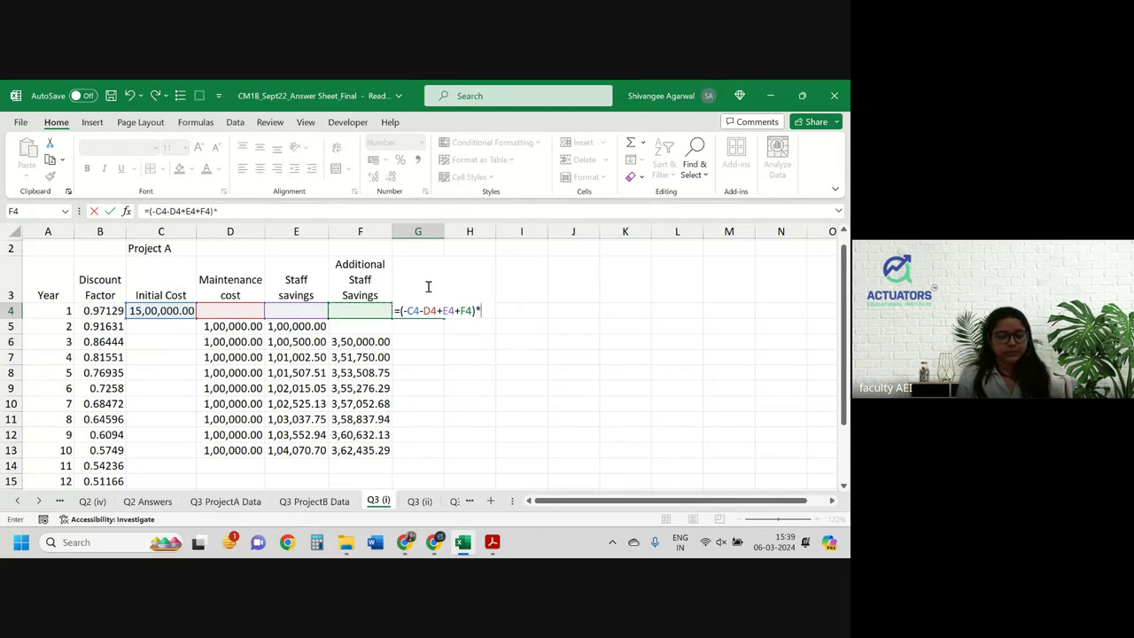
pyautogui.press('Left')
pyautogui.press('Left')
pyautogui.press('Left')
pyautogui.press('Left')
pyautogui.press('Left')
pyautogui.press('Return')
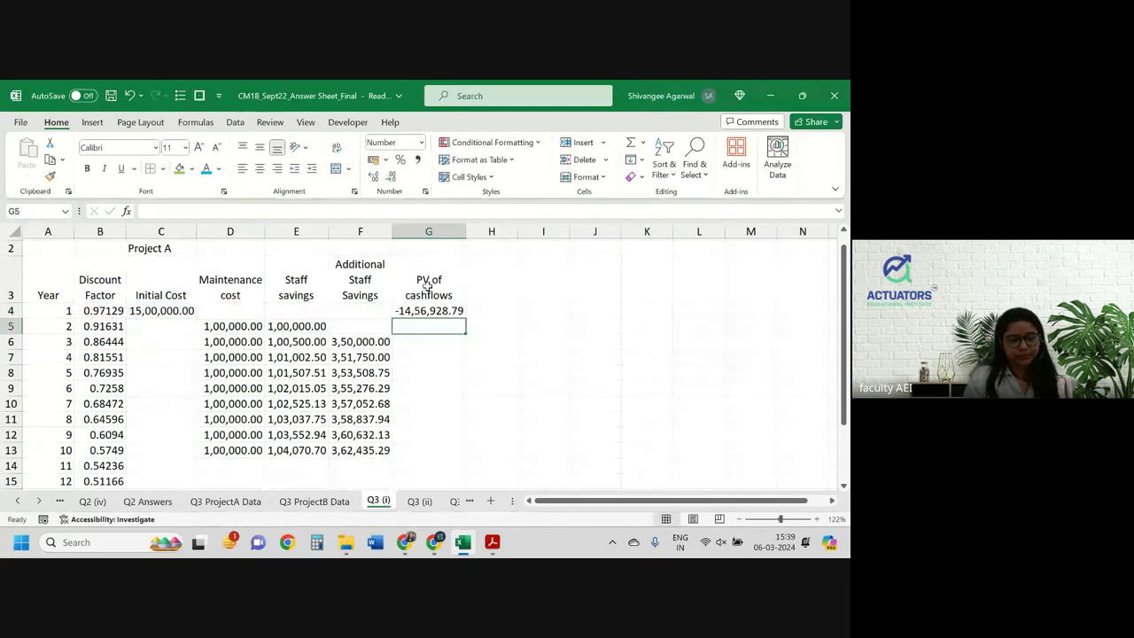
# Step: Fill the G4 present value formula down only to year 10 in G13 and check the references in G4
pyautogui.click(441, 306)
pyautogui.doubleClick(465, 318)
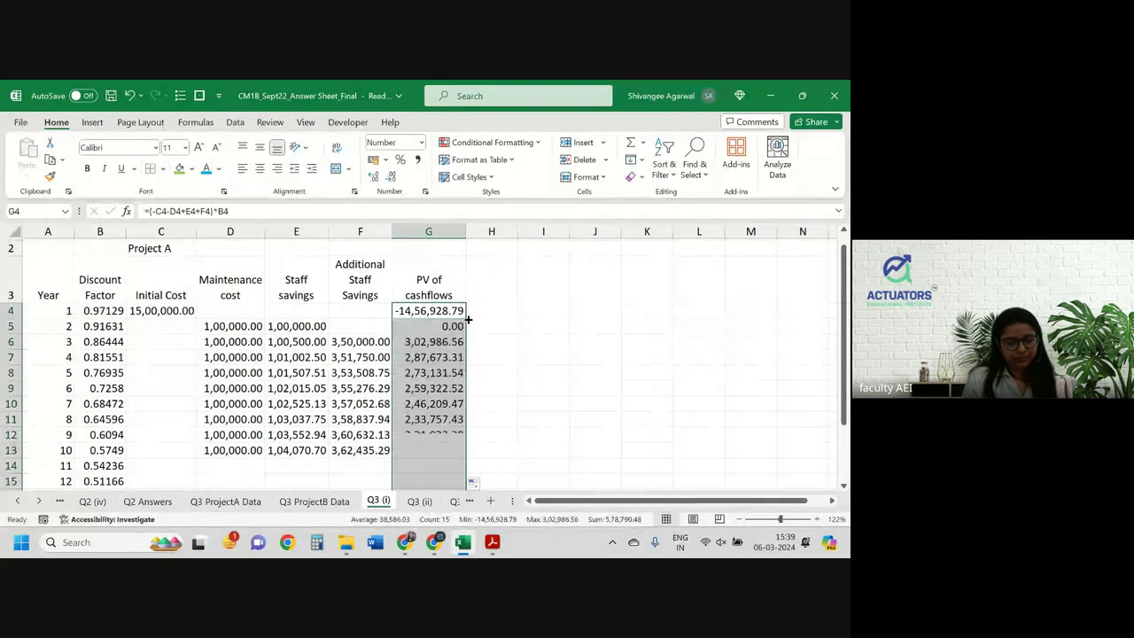
pyautogui.hotkey('ctrl', 'z')
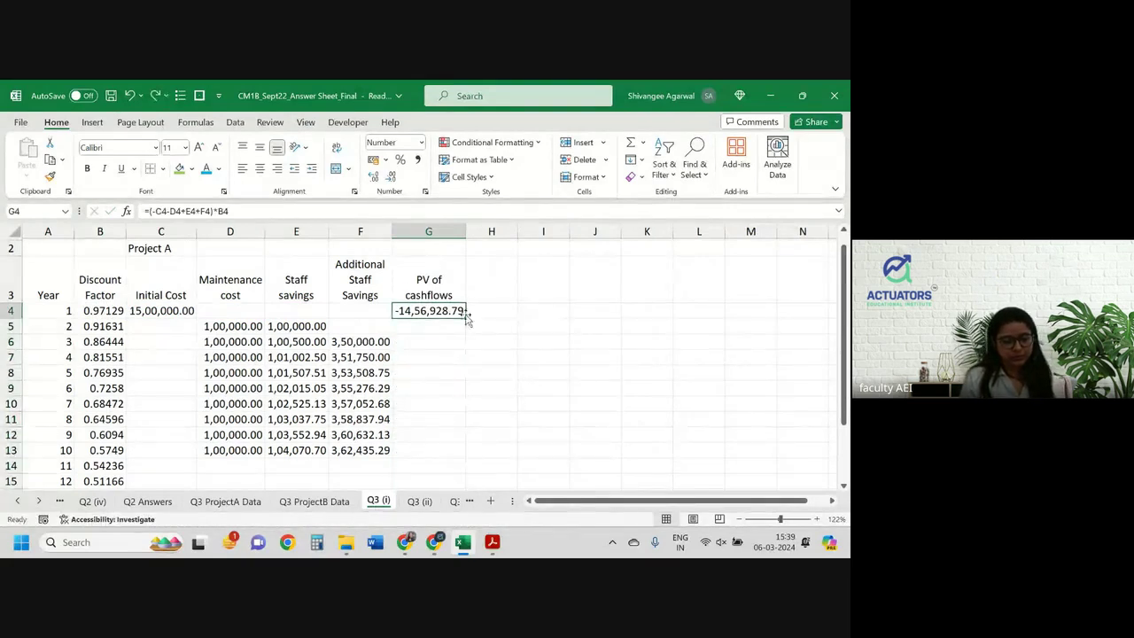
pyautogui.moveTo(464, 318); pyautogui.dragTo(458, 438)
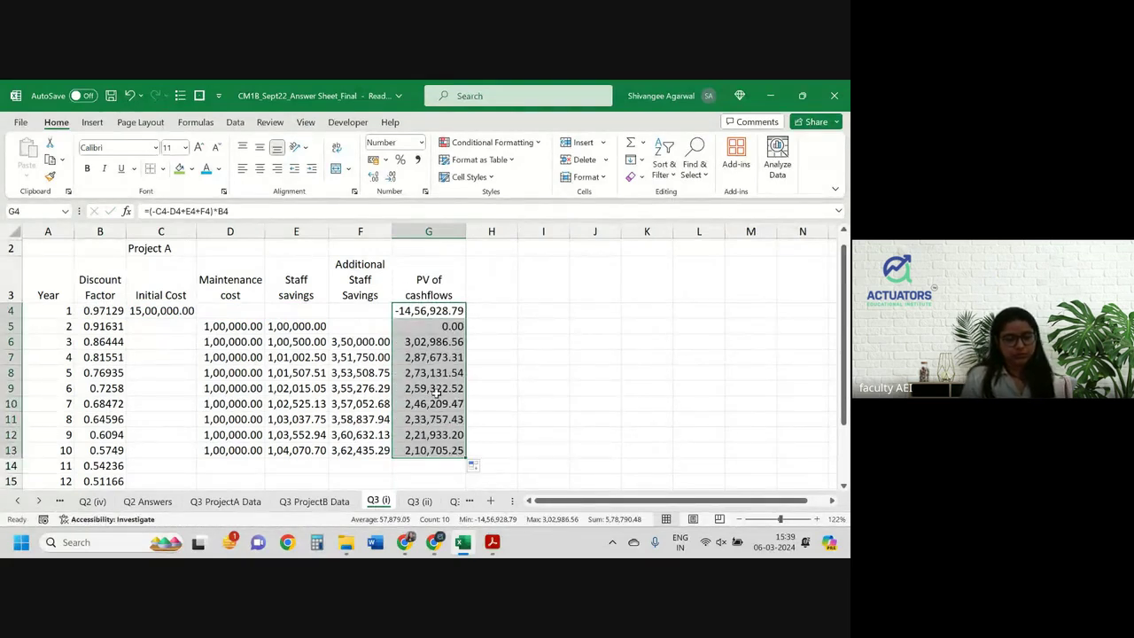
pyautogui.doubleClick(437, 311)
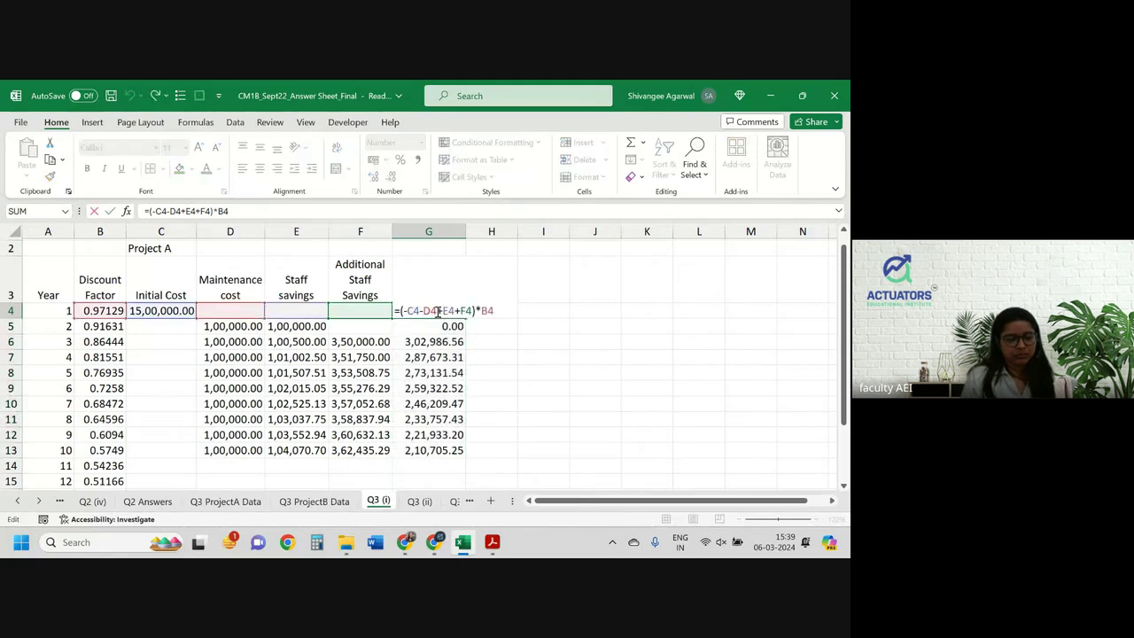
pyautogui.press('Return')
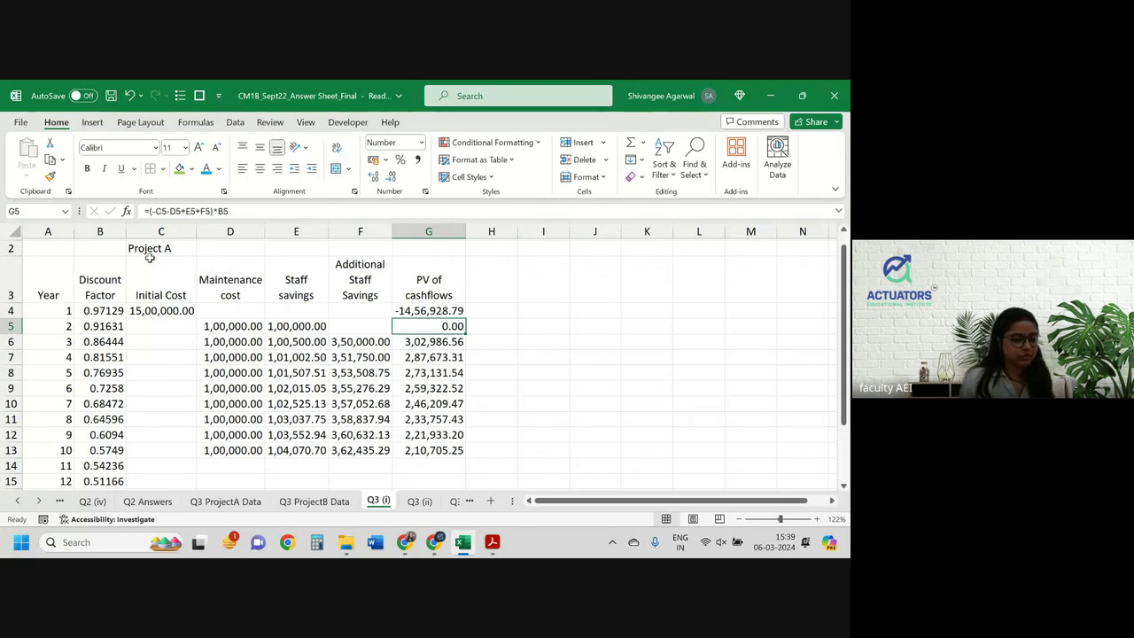
# Step: Merge and centre the Project A title across columns C to G and leave it without a fill colour
pyautogui.moveTo(152, 250); pyautogui.dragTo(409, 234)
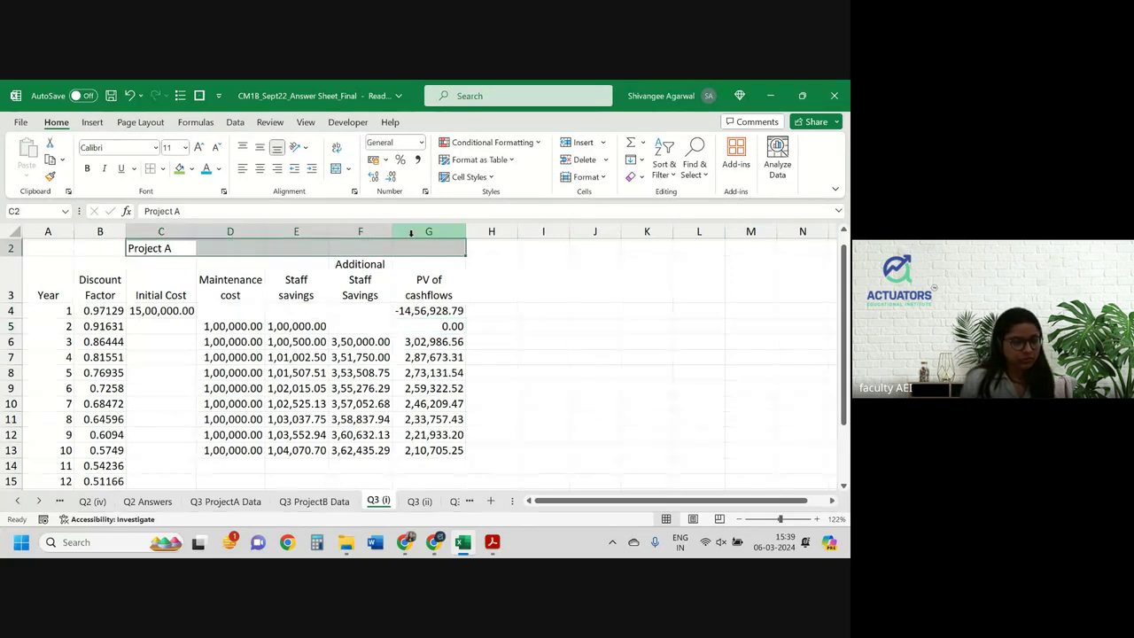
pyautogui.click(179, 168)
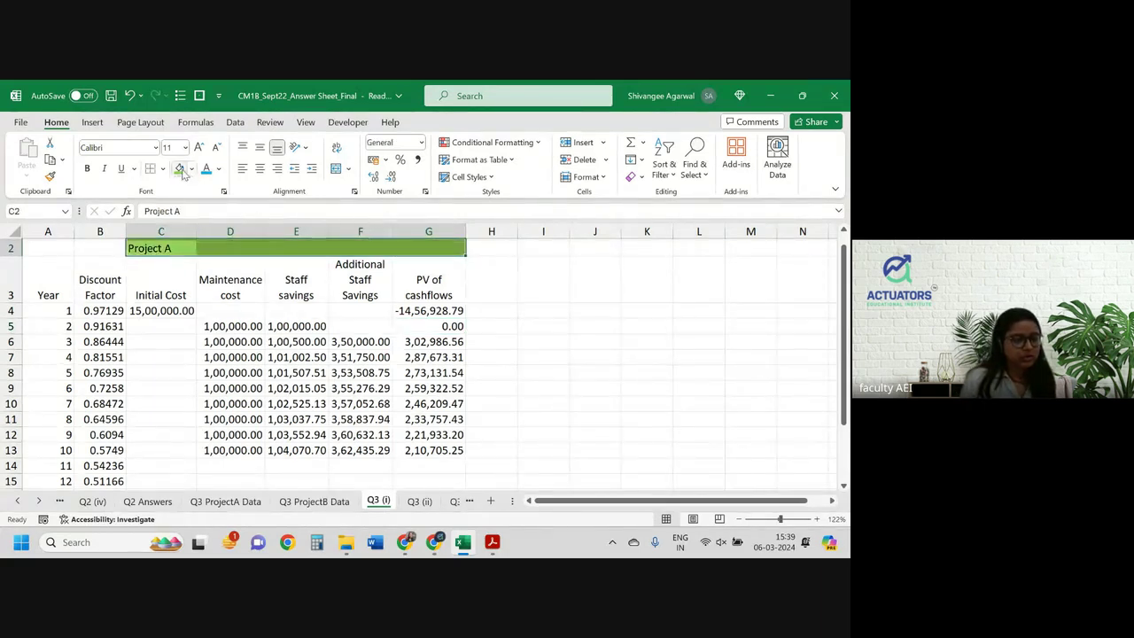
pyautogui.click(336, 169)
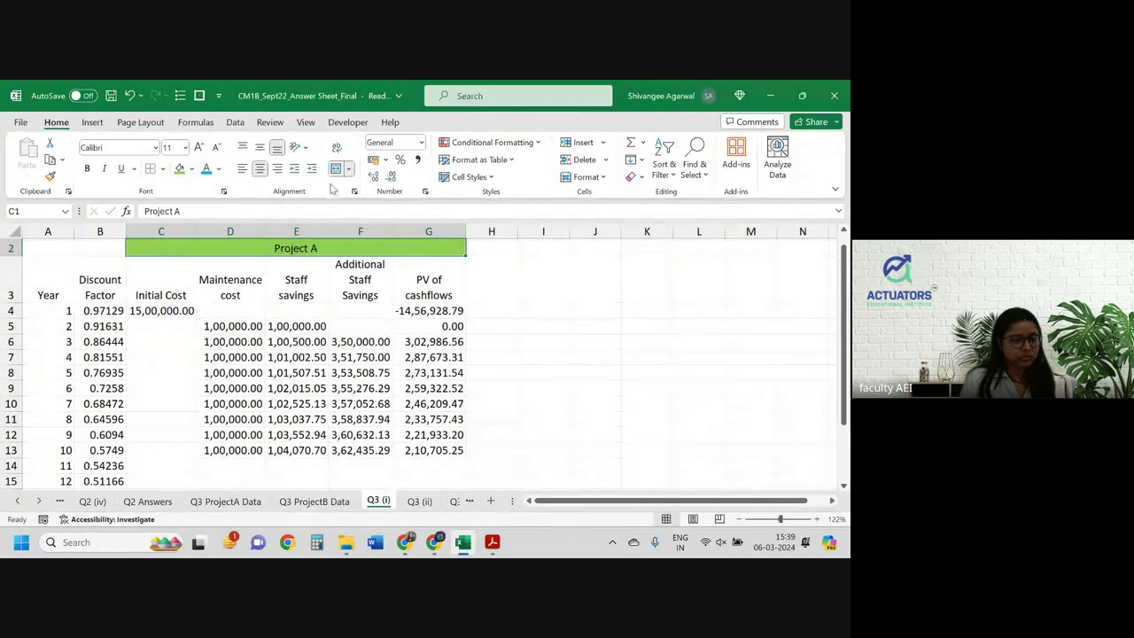
pyautogui.click(192, 168)
pyautogui.click(221, 318)
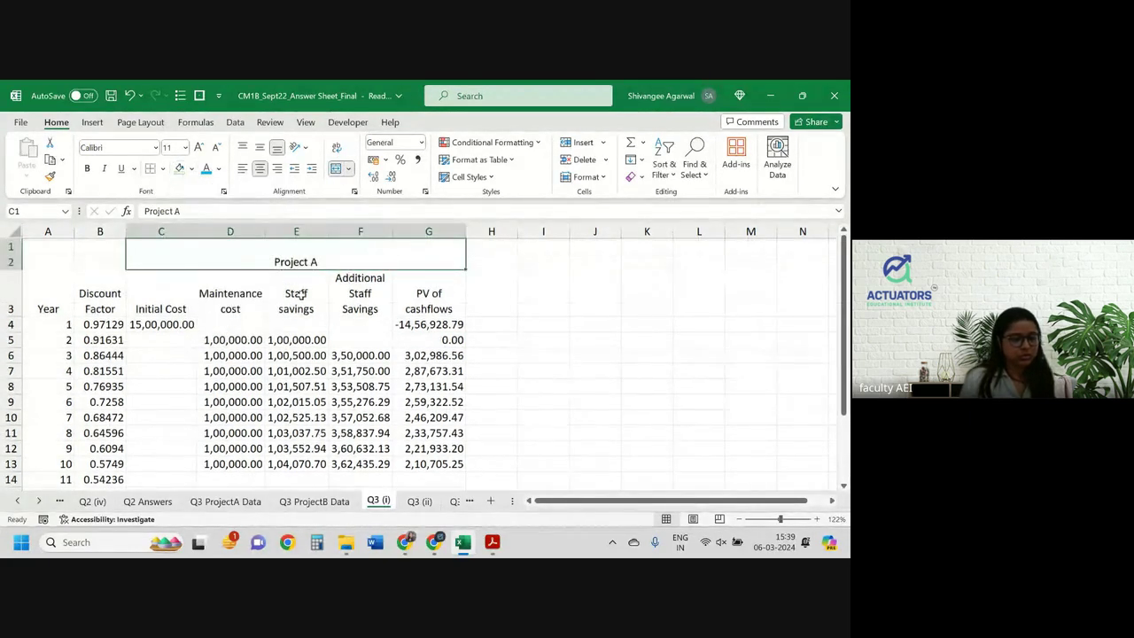
pyautogui.scroll(1, 301, 296)
pyautogui.click(360, 336)
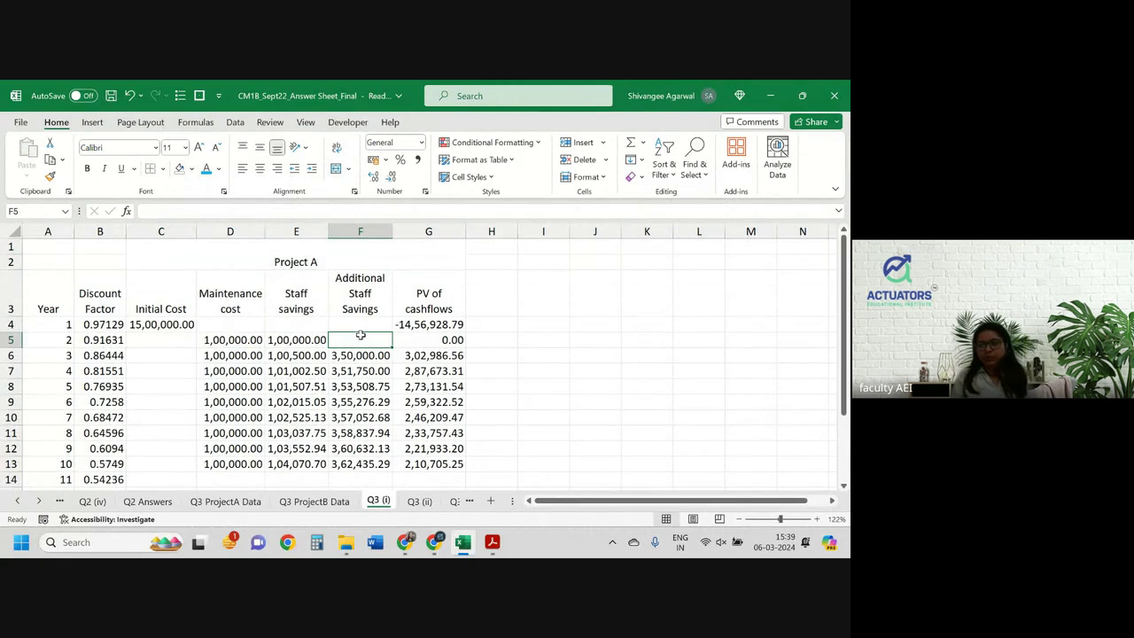
# Step: Total the present values in G20 with =SUM(G4:G19) and shade the cell light green
pyautogui.scroll(-2, 361, 337)
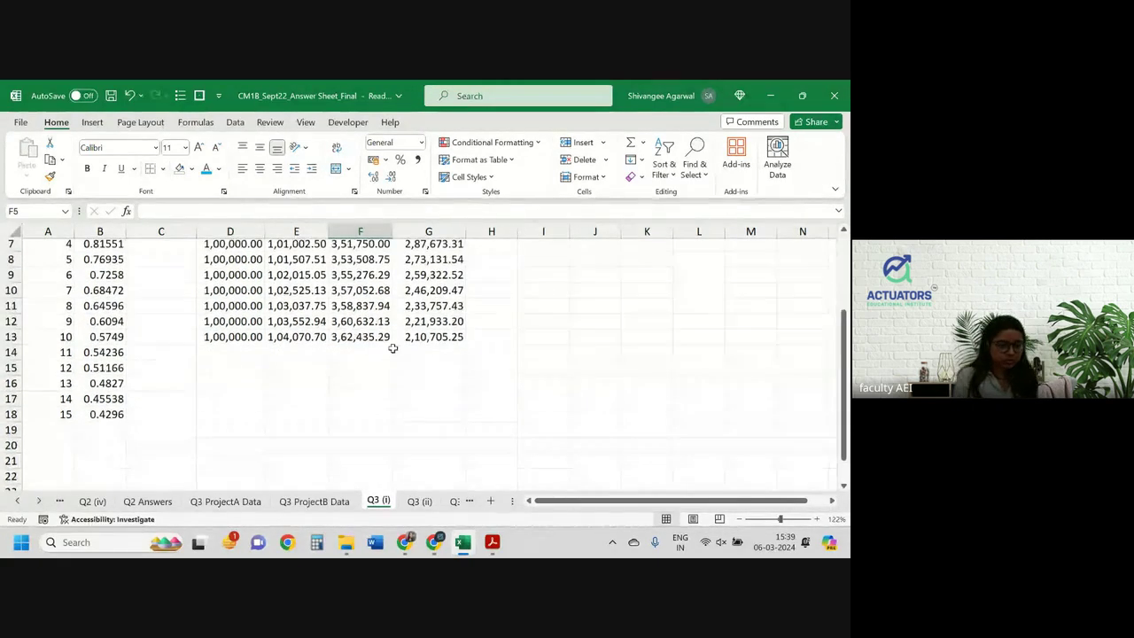
pyautogui.click(445, 430)
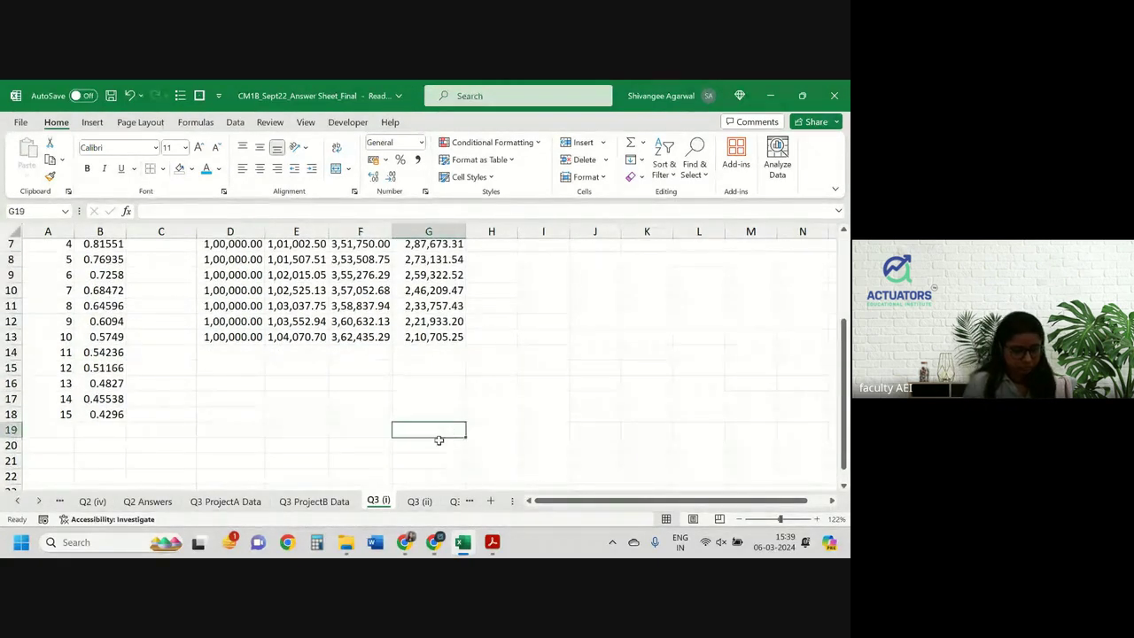
pyautogui.click(439, 441)
pyautogui.hotkey('alt', '=')
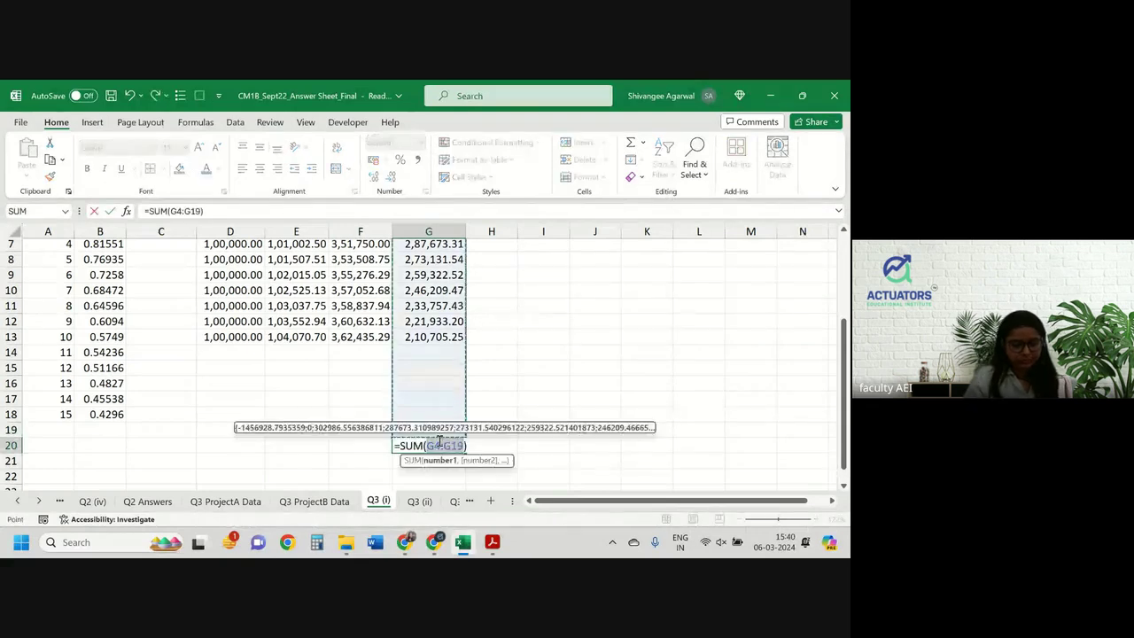
pyautogui.scroll(2, 439, 440)
pyautogui.hotkey('ctrl', 'Return')
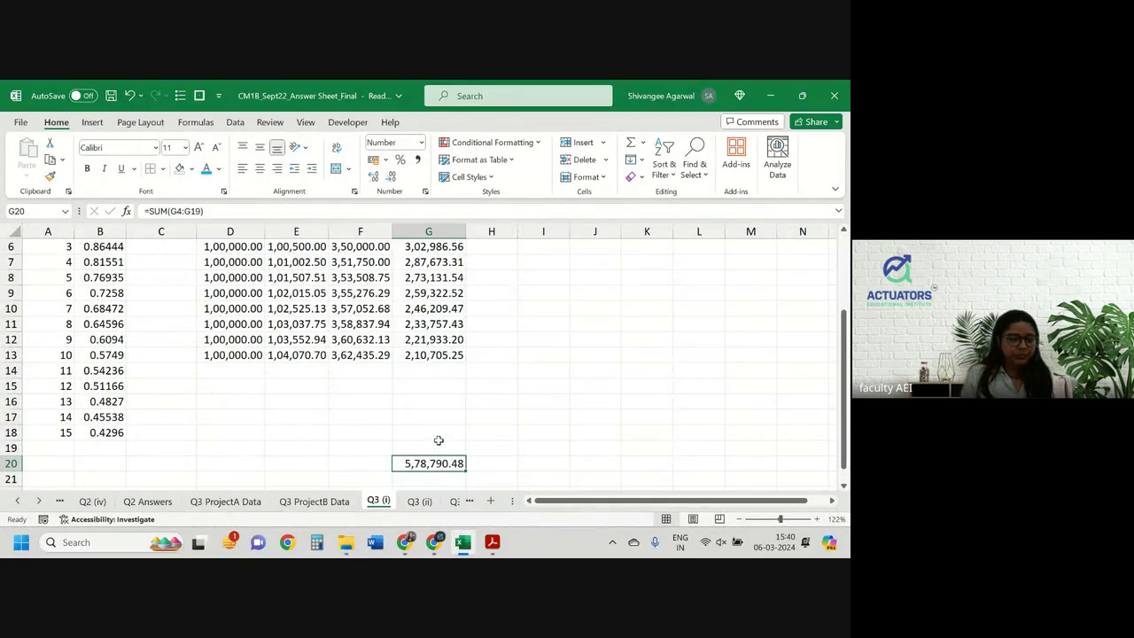
pyautogui.click(192, 168)
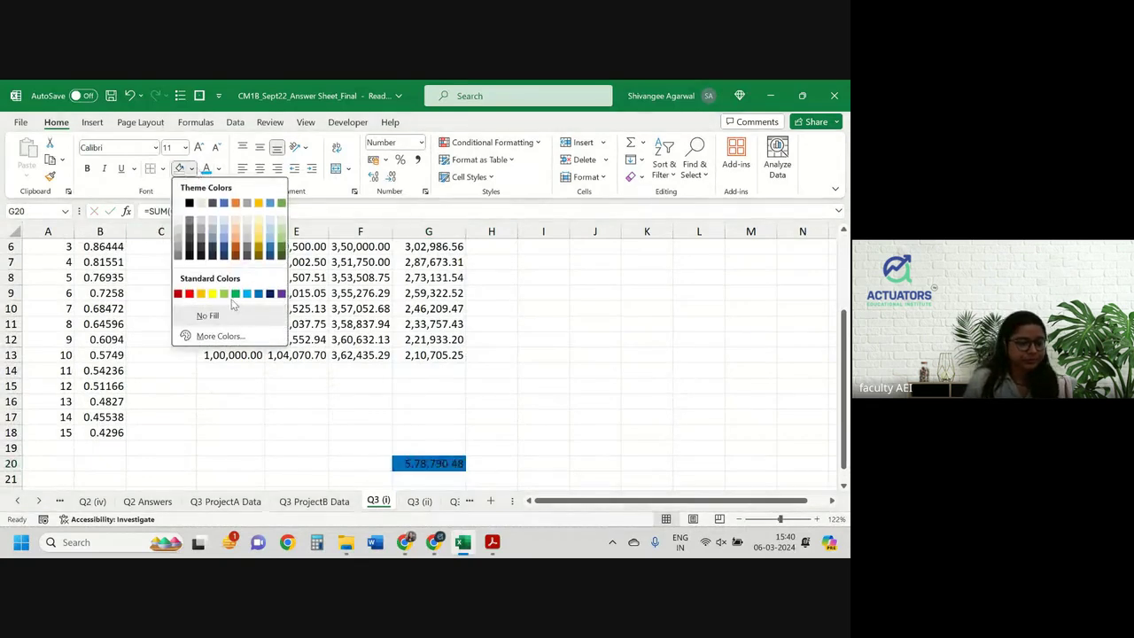
pyautogui.click(228, 293)
# Step: Copy the merged Project A title to I1 and change the copy's text to Project B
pyautogui.scroll(2, 452, 378)
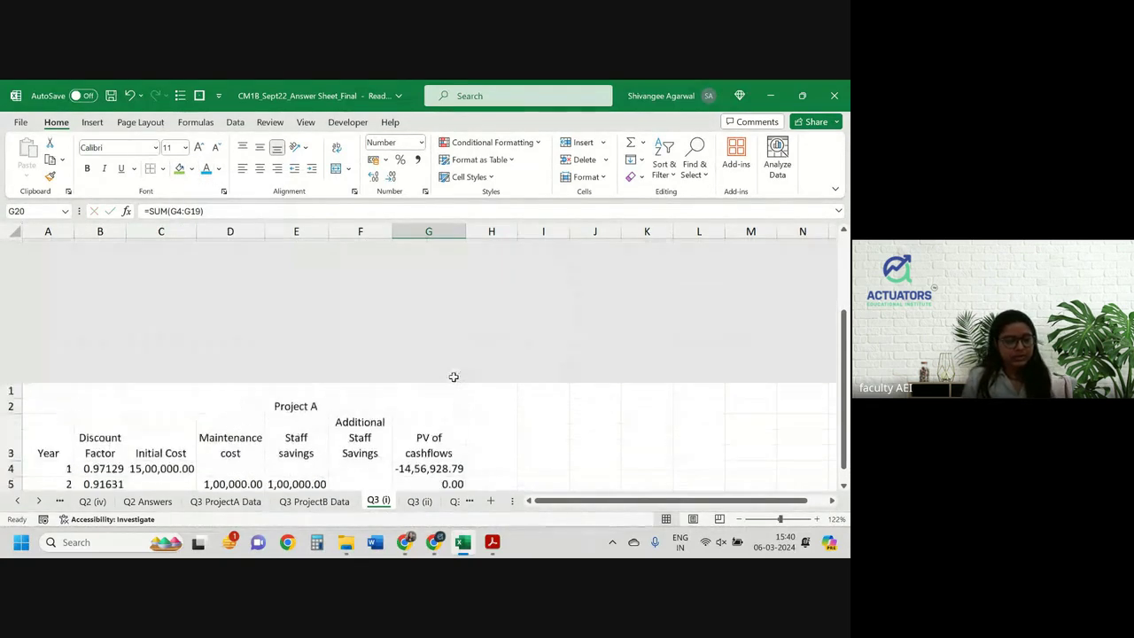
pyautogui.click(347, 256)
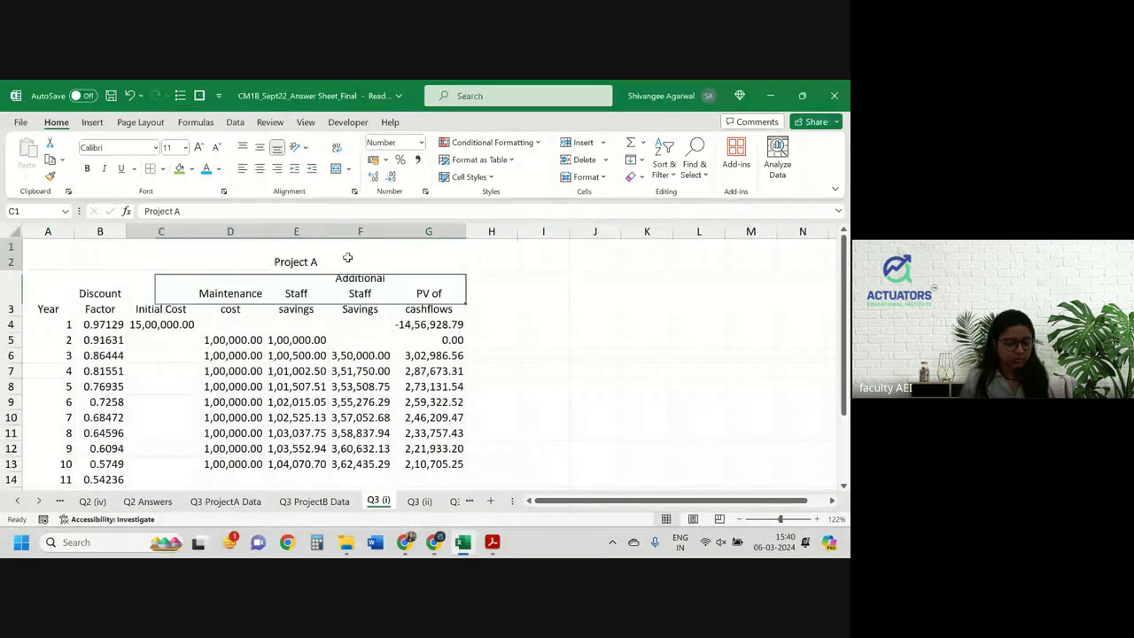
pyautogui.hotkey('ctrl', 'c')
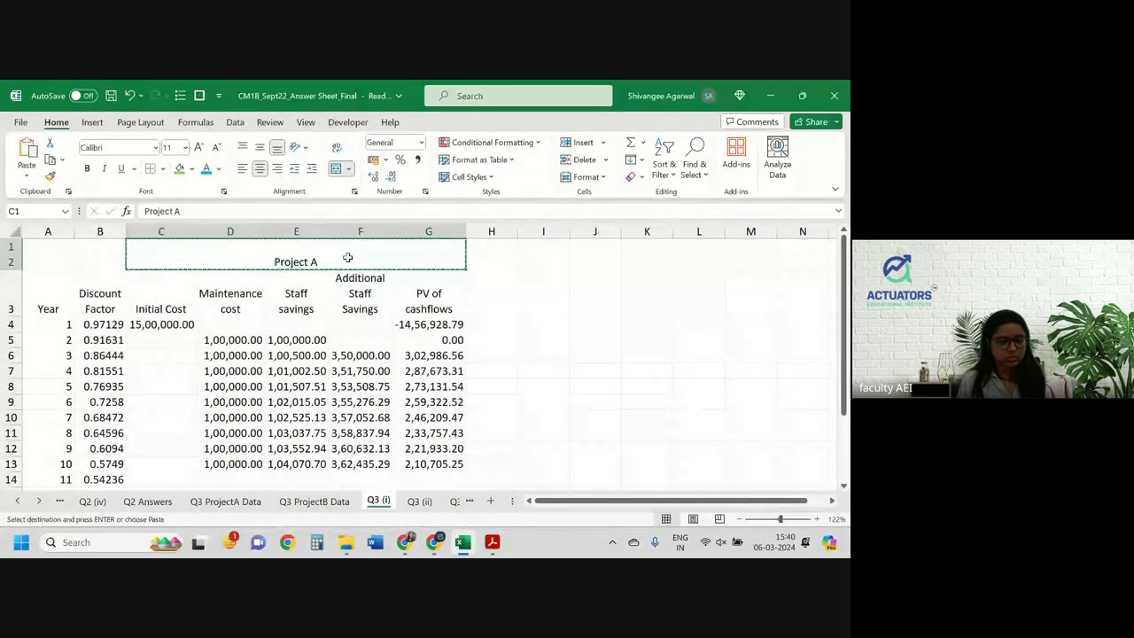
pyautogui.press('Right')
pyautogui.press('Right')
pyautogui.hotkey('ctrl', 'v')
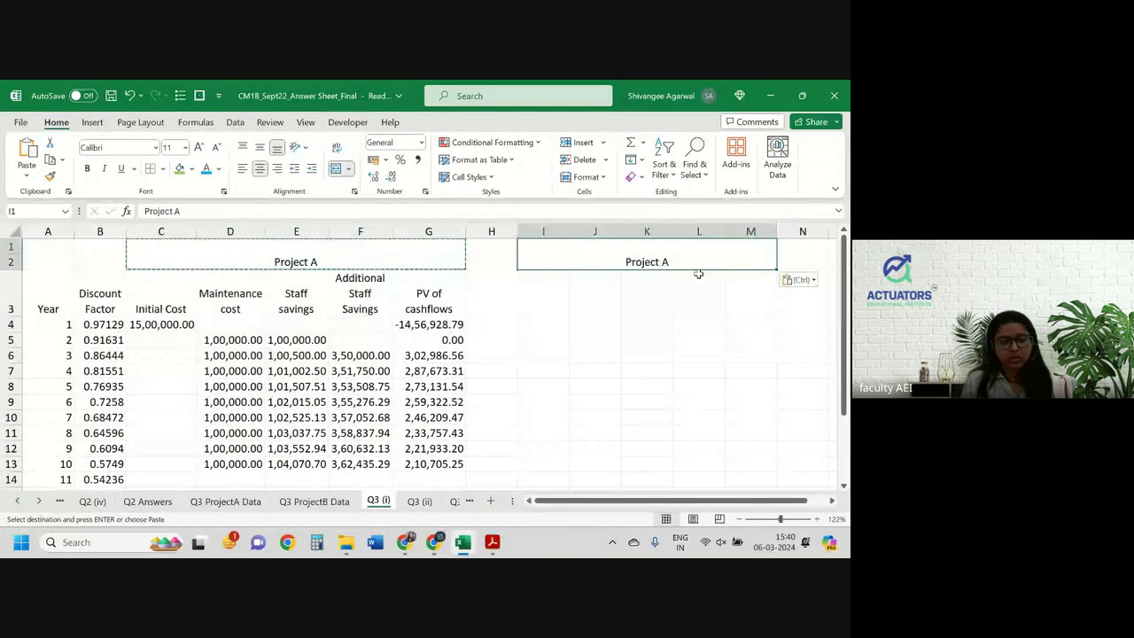
pyautogui.click(235, 211)
pyautogui.press('BackSpace')
pyautogui.write('B')
pyautogui.press('Return')
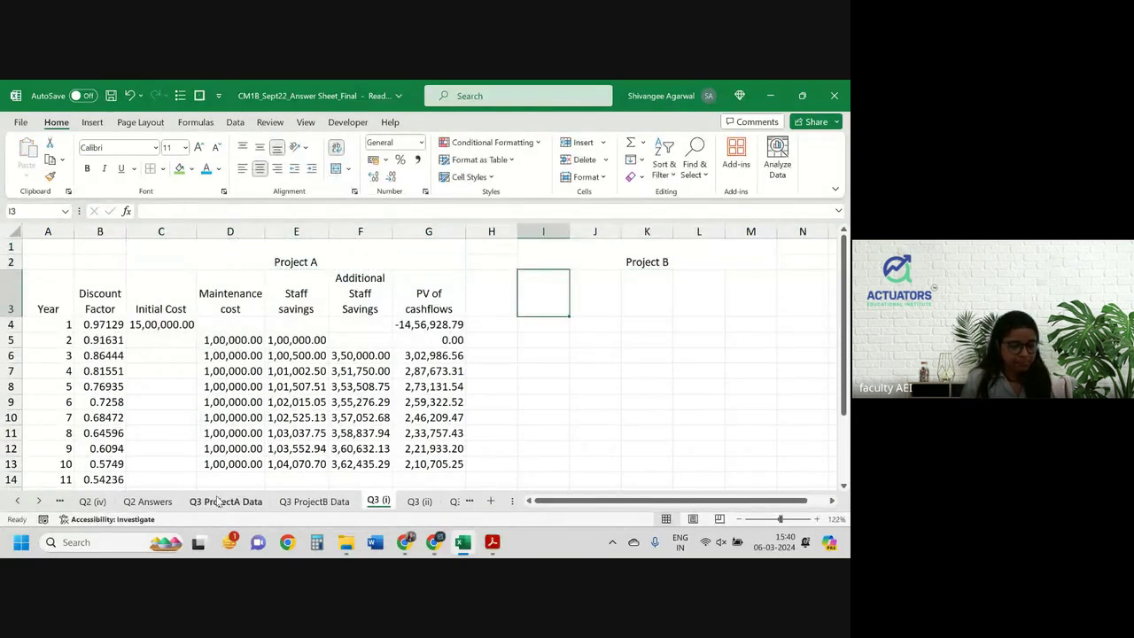
# Step: Review the costs and savings on the Q3 ProjectB Data sheet and enter the heading Project cost in I3 of Q3 (i)
pyautogui.click(304, 500)
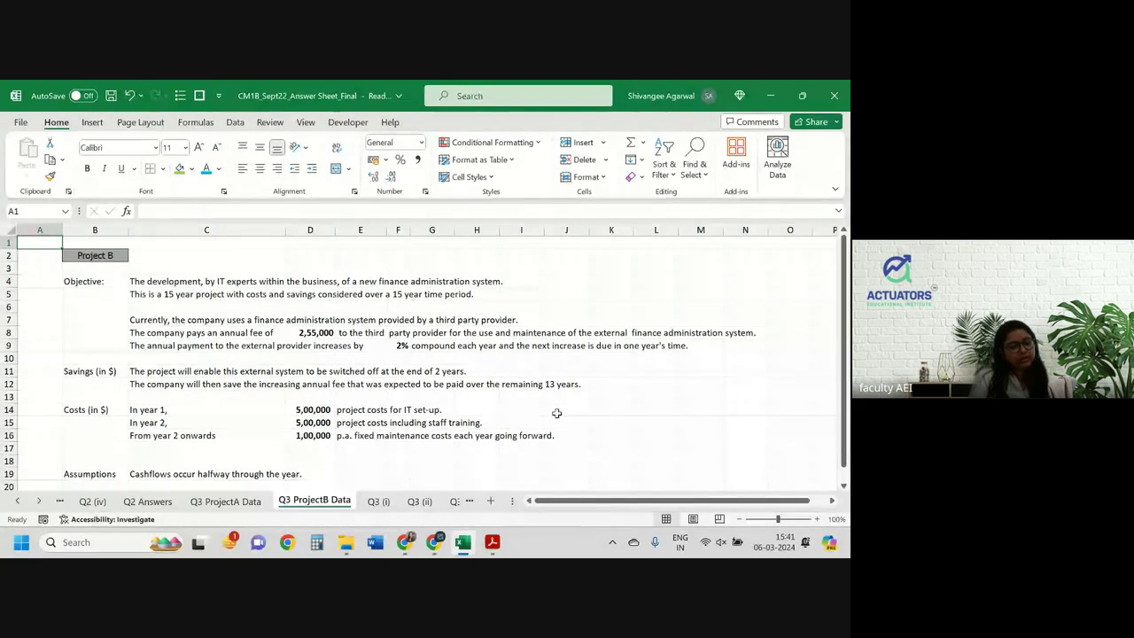
pyautogui.scroll(-1, 557, 413)
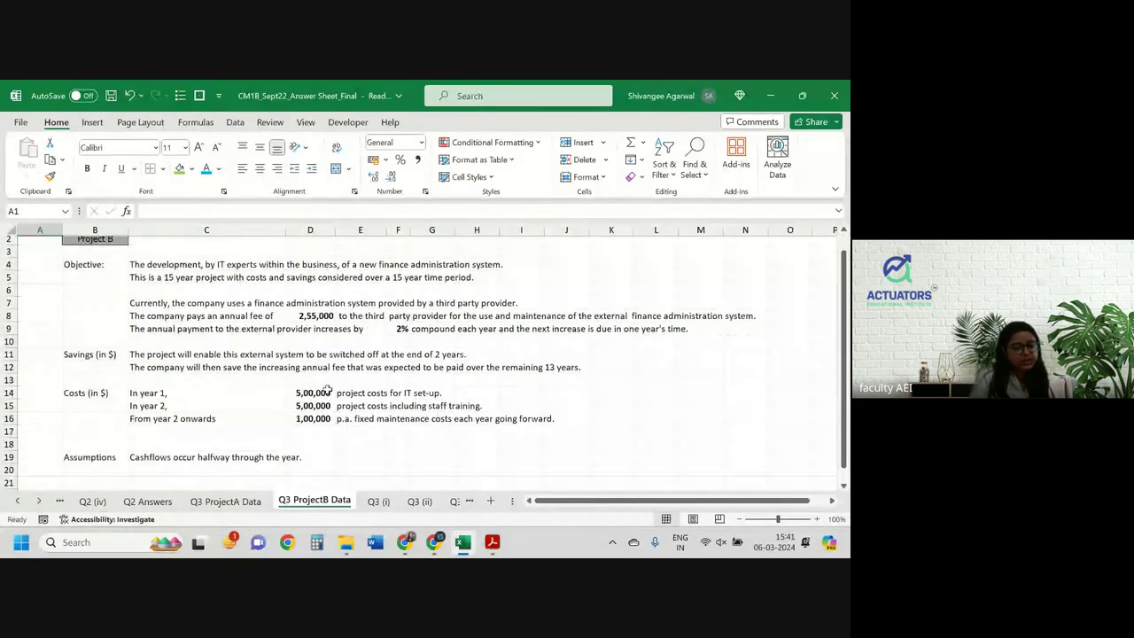
pyautogui.scroll(1, 322, 443)
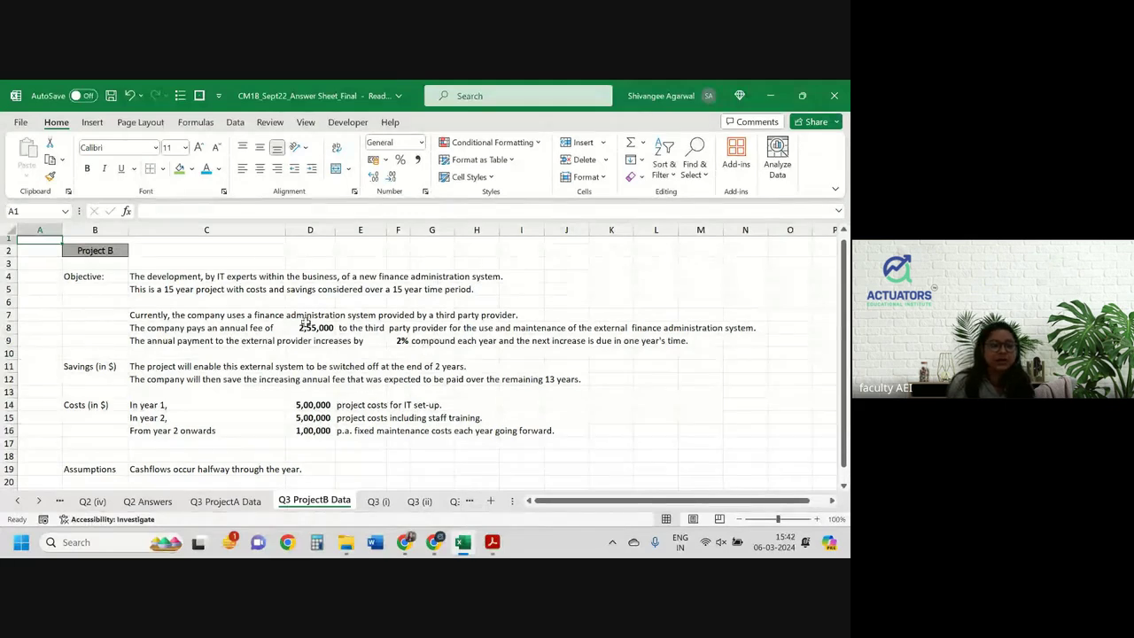
pyautogui.moveTo(311, 327); pyautogui.dragTo(396, 335)
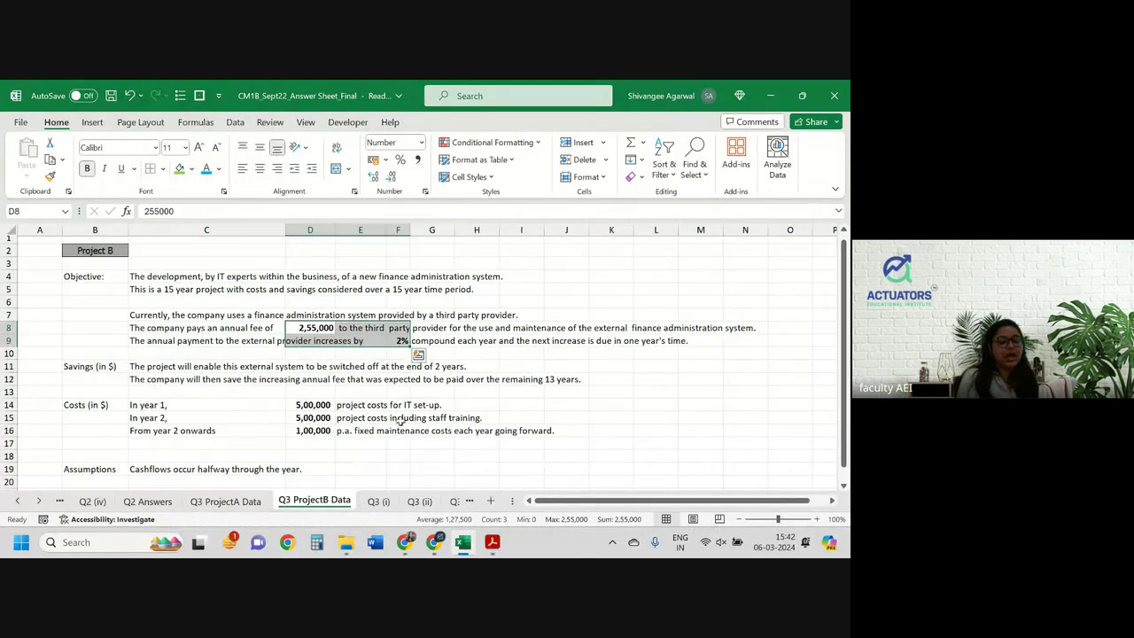
pyautogui.click(379, 502)
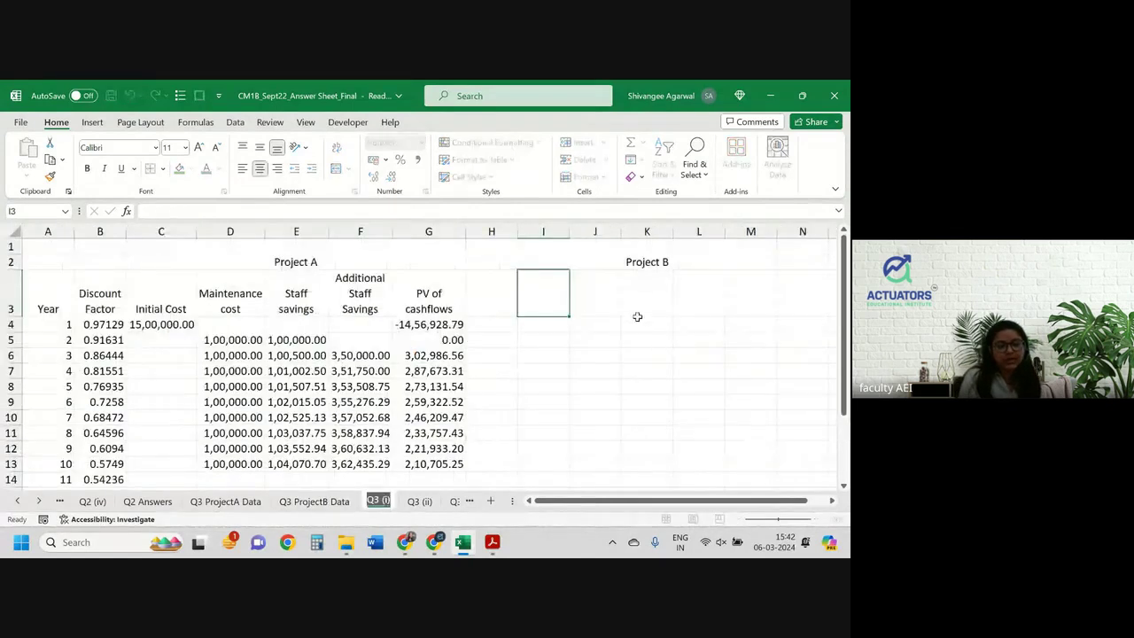
pyautogui.click(582, 321)
pyautogui.click(544, 298)
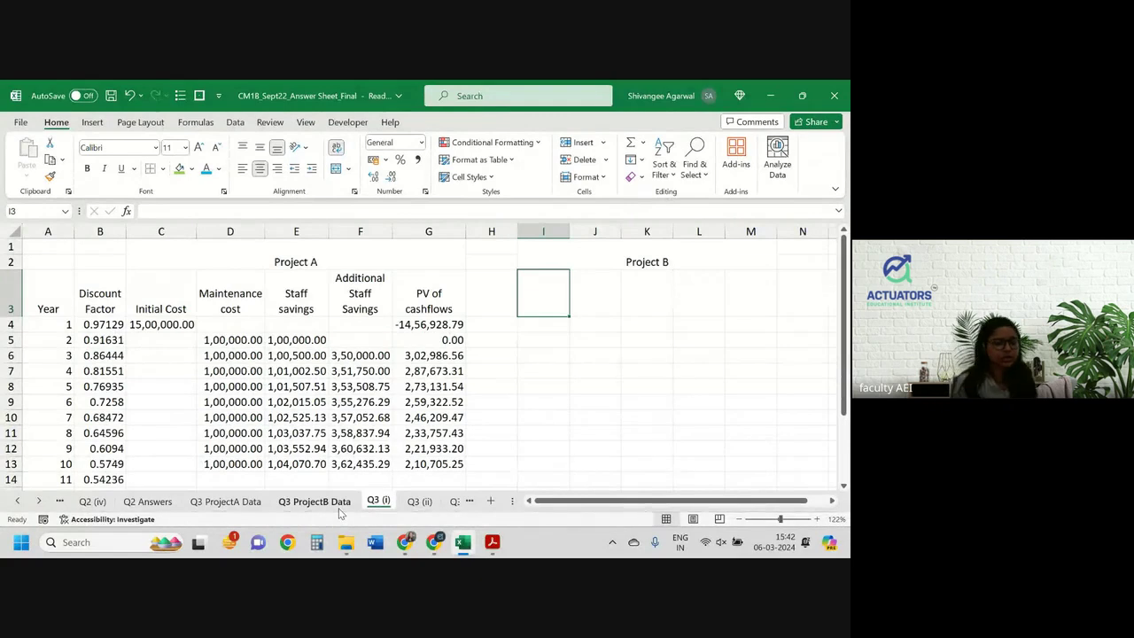
pyautogui.write('Project ')
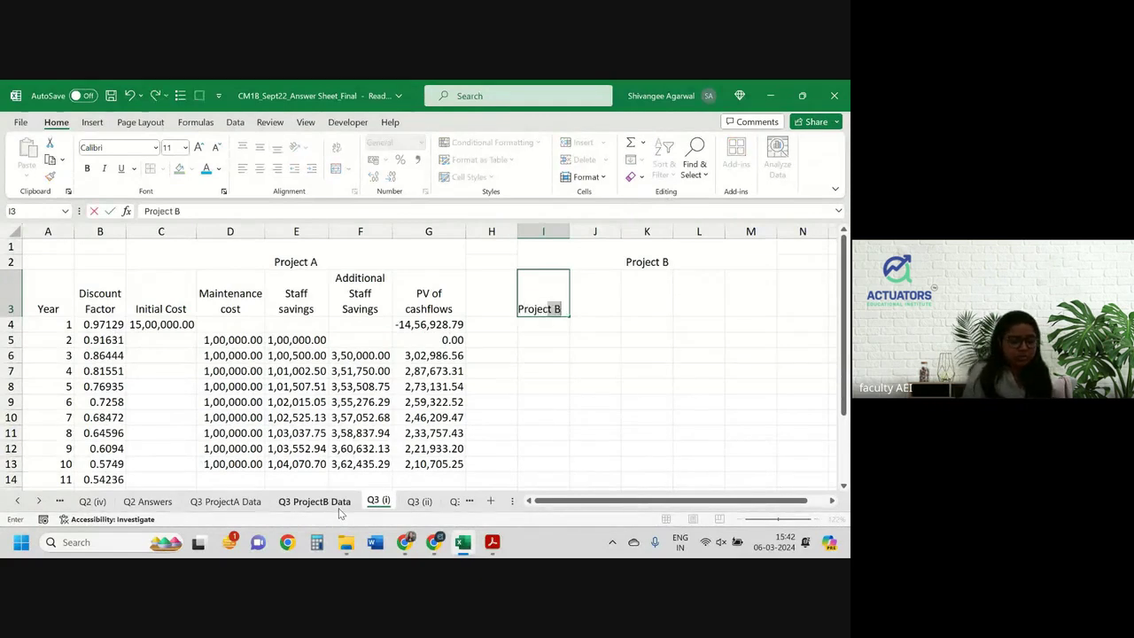
pyautogui.write('cost')
pyautogui.press('Return')
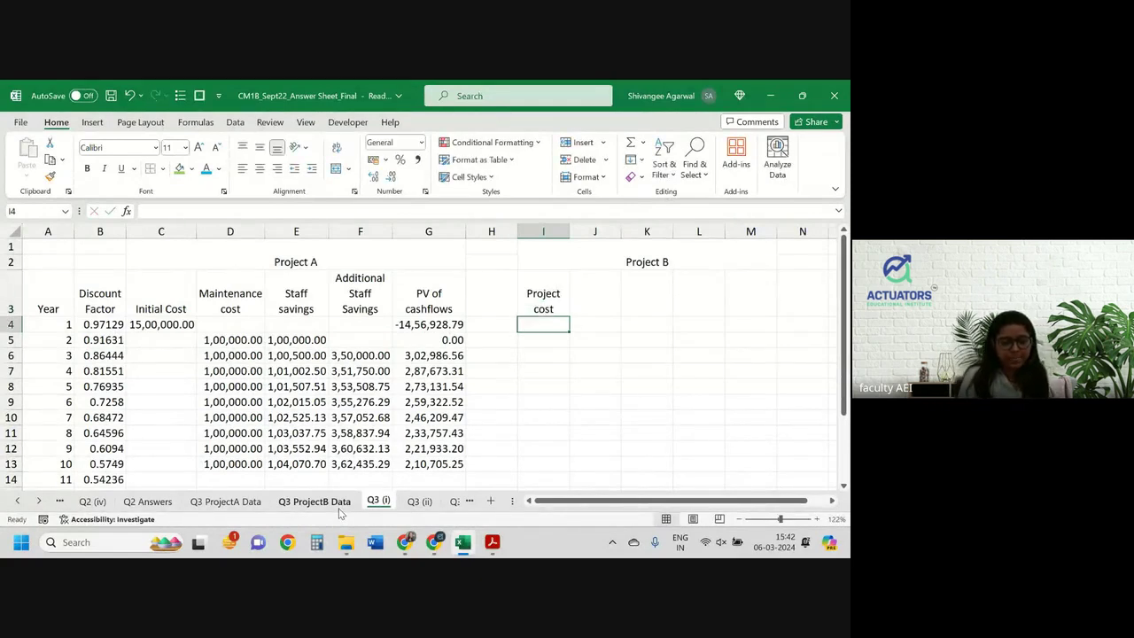
# Step: Link I4 to the year 1 project cost with ='Q3 ProjectB Data'!D14 and fill it down to I5 for year 2
pyautogui.click(314, 501)
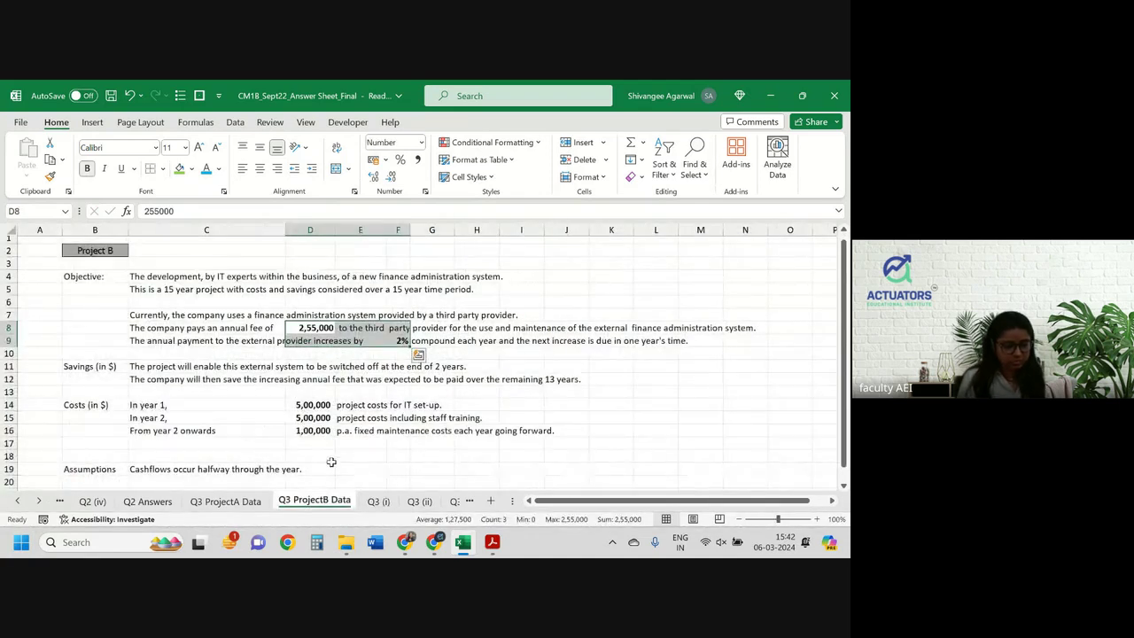
pyautogui.click(378, 502)
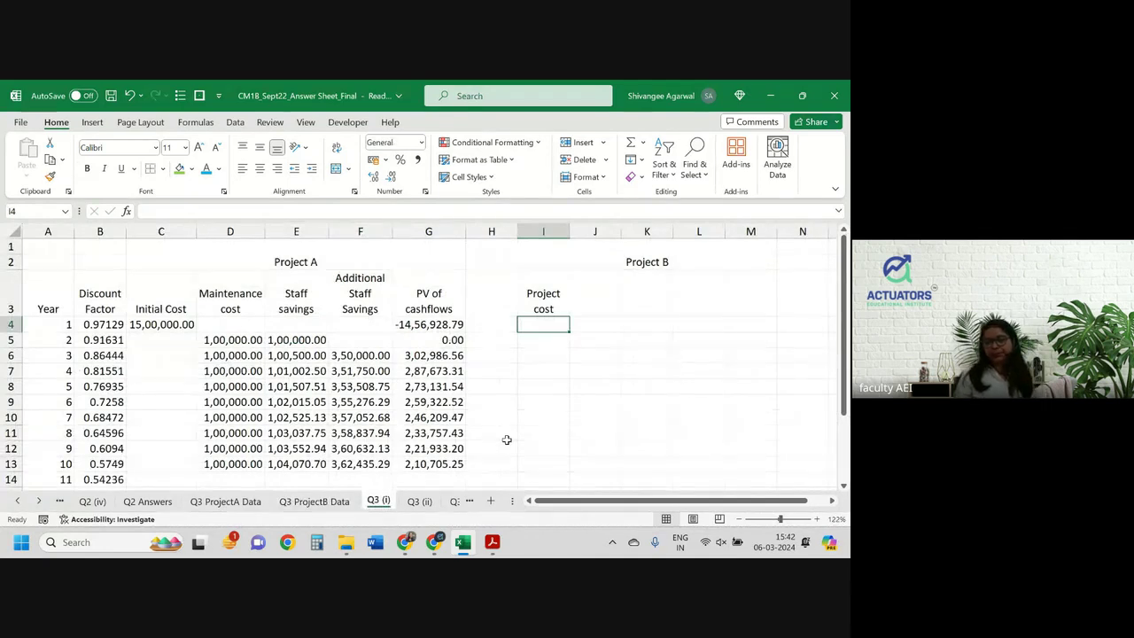
pyautogui.write('=')
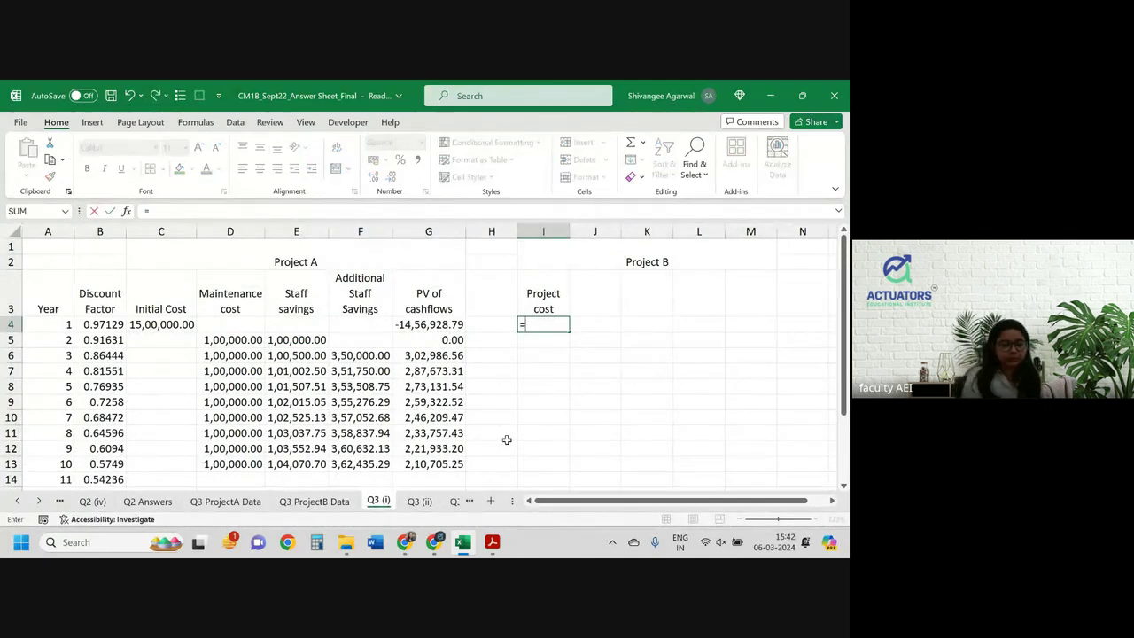
pyautogui.hotkey('ctrl', 'pageup')
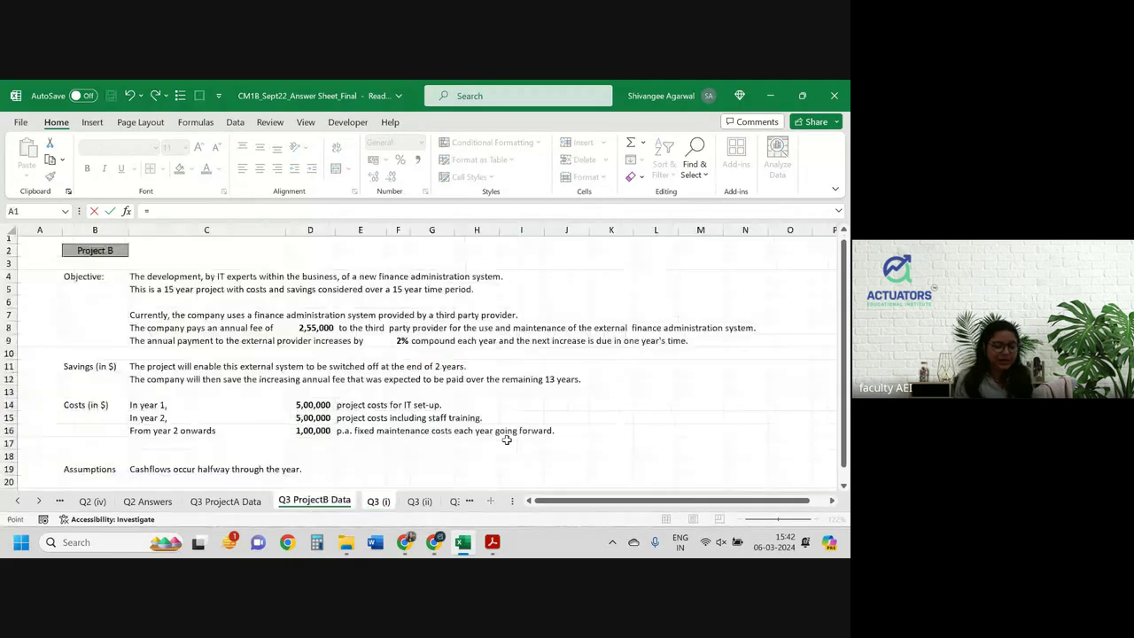
pyautogui.click(326, 401)
pyautogui.hotkey('ctrl', 'pagedown')
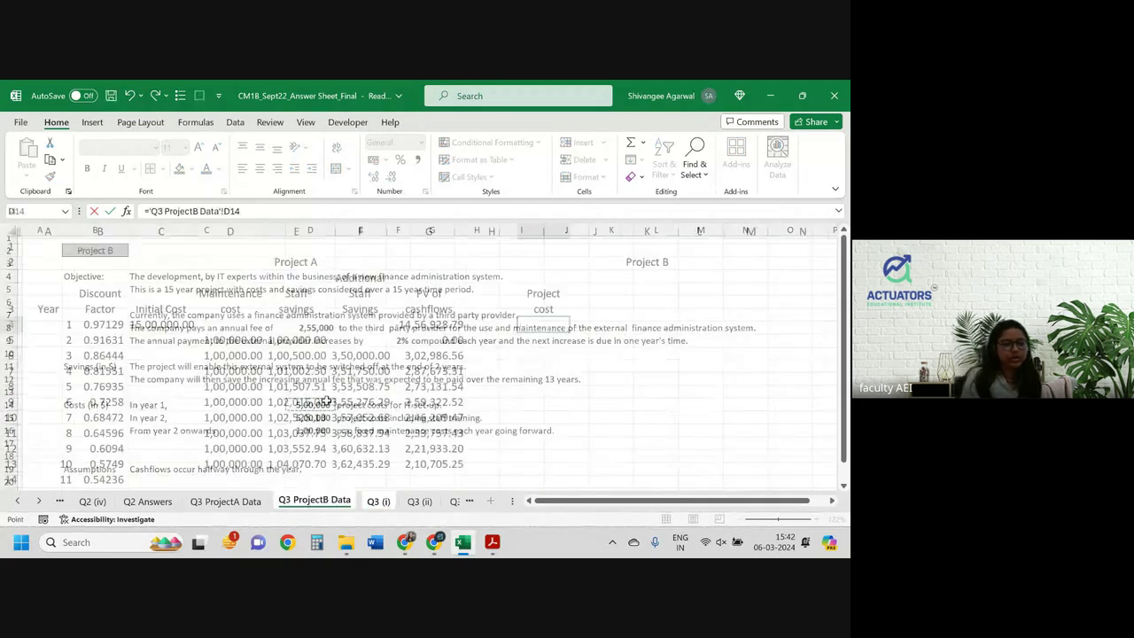
pyautogui.press('Return')
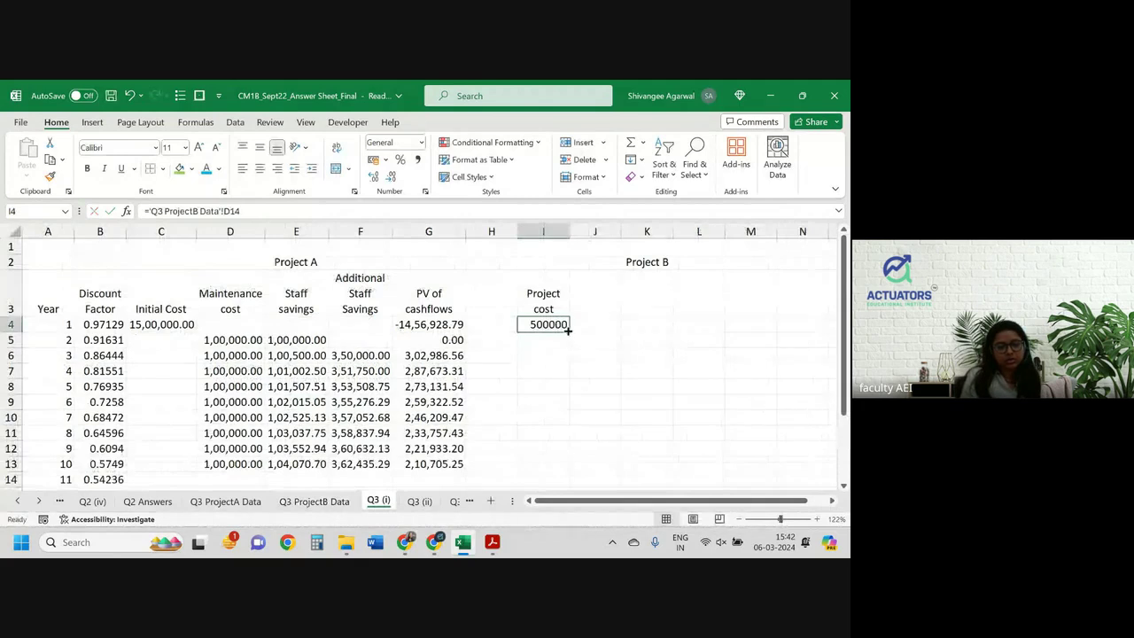
pyautogui.moveTo(569, 331); pyautogui.dragTo(569, 348)
# Step: Move the Project cost heading and its two values to J3:J5 and enter the heading Savings in I3
pyautogui.moveTo(554, 297); pyautogui.dragTo(576, 340)
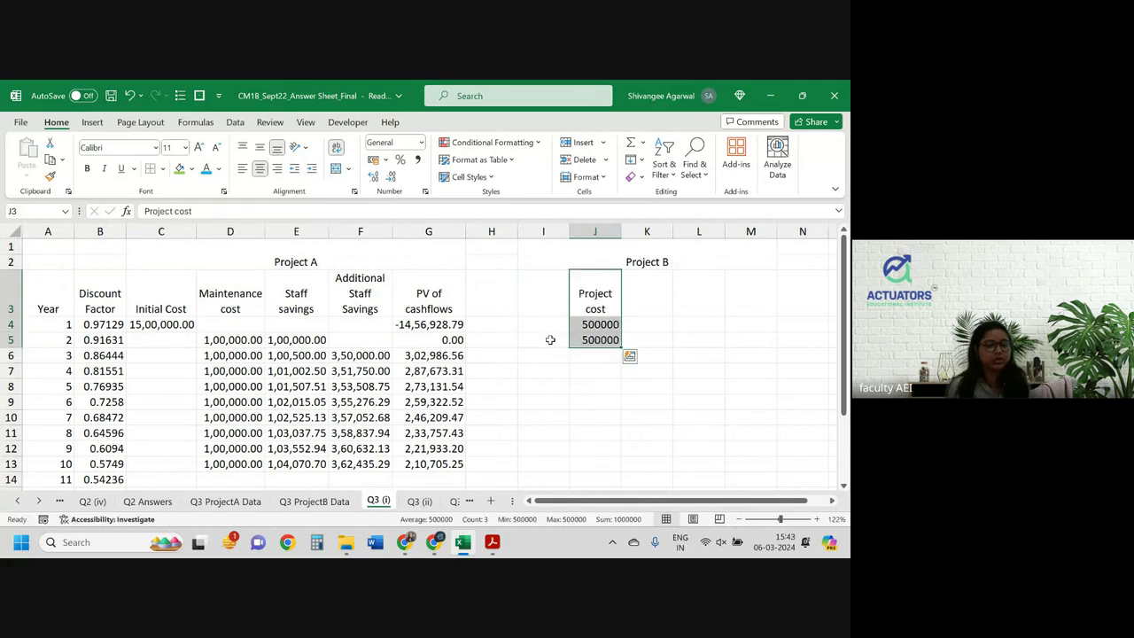
pyautogui.click(566, 291)
pyautogui.write('Sa')
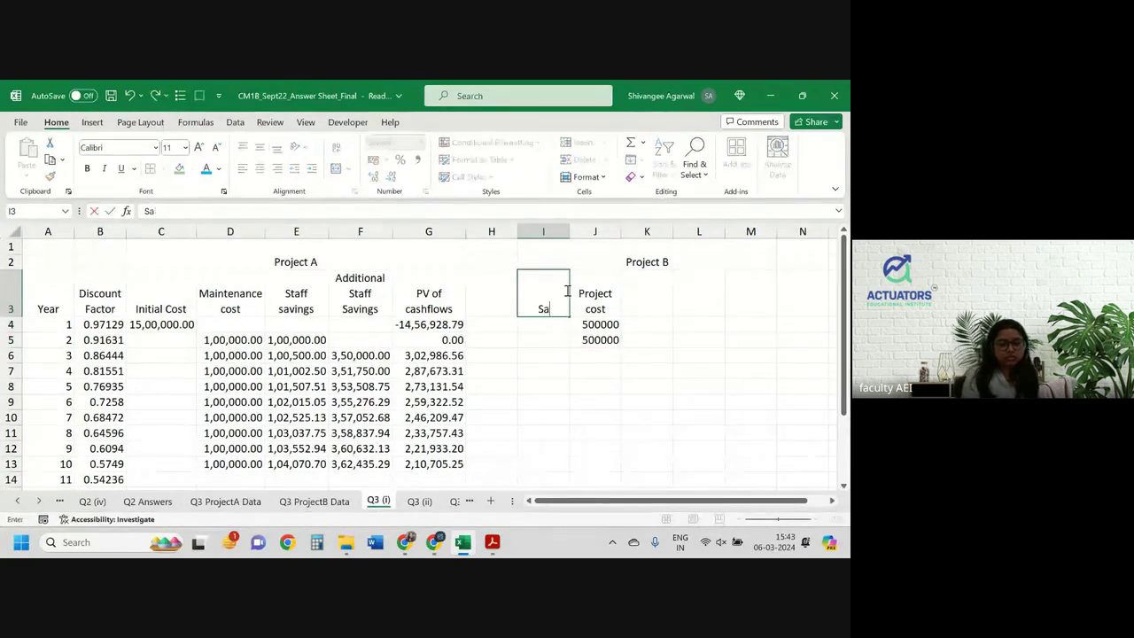
pyautogui.write('vings')
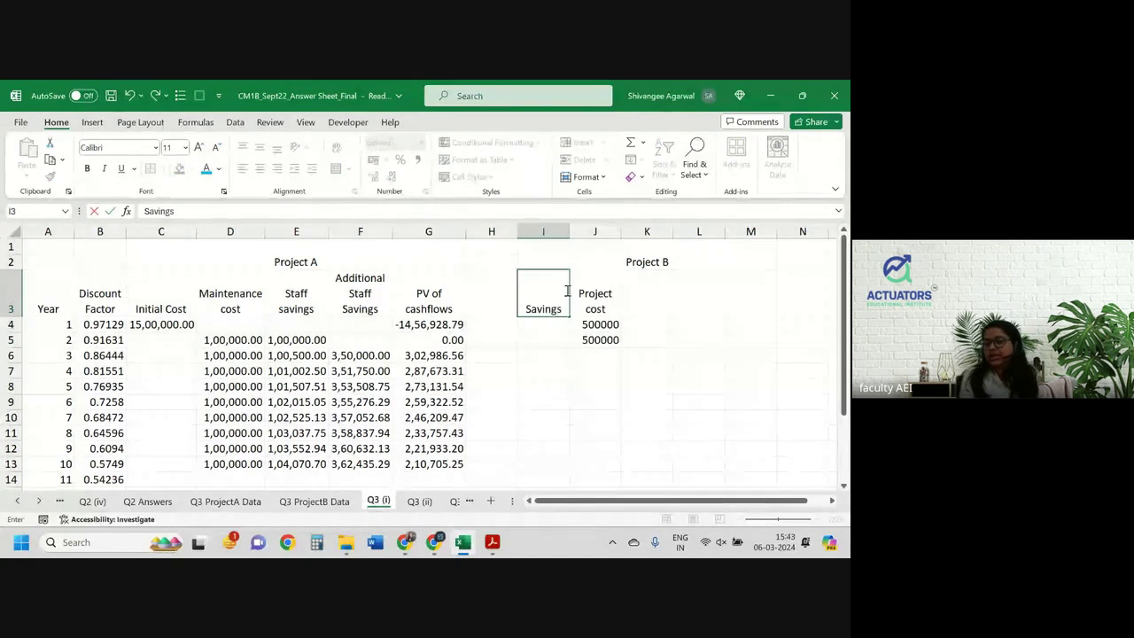
pyautogui.press('Return')
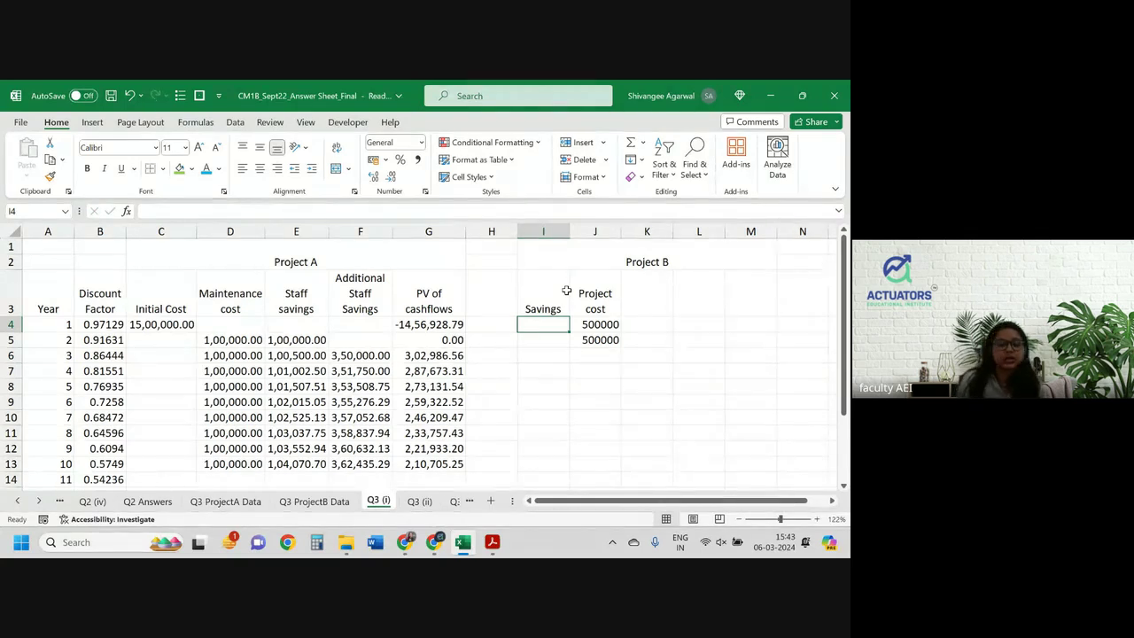
# Step: Start the year 3 savings formula in I6 with an absolute reference to the annual fee, ='Q3 ProjectB Data'!$D$8
pyautogui.press('Down')
pyautogui.press('Down')
pyautogui.press('Down')
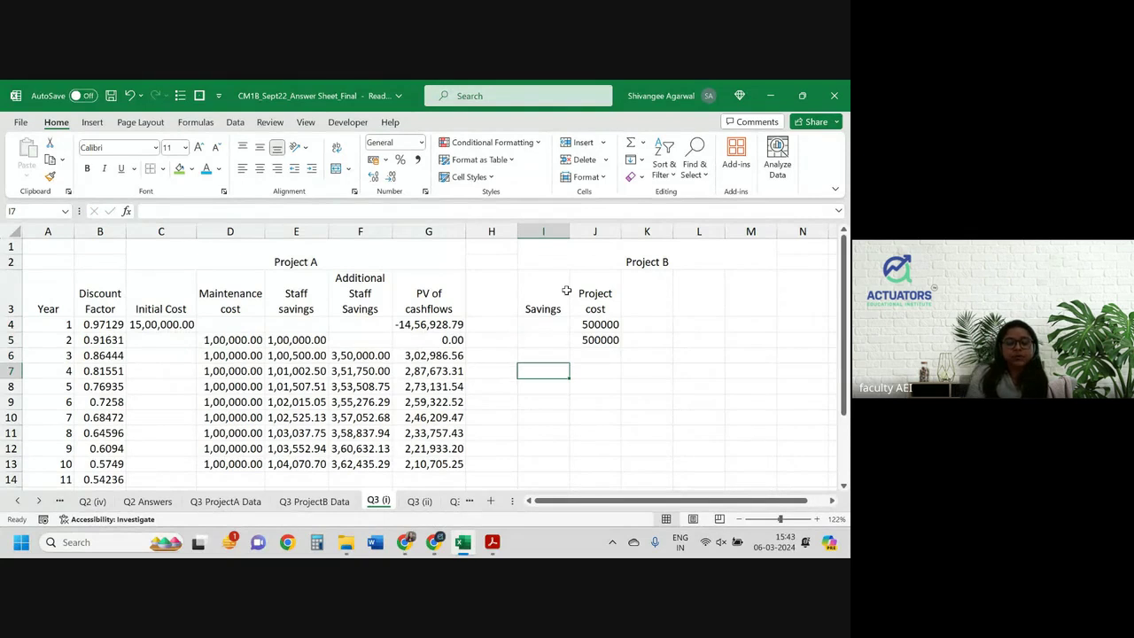
pyautogui.press('Up')
pyautogui.write('=')
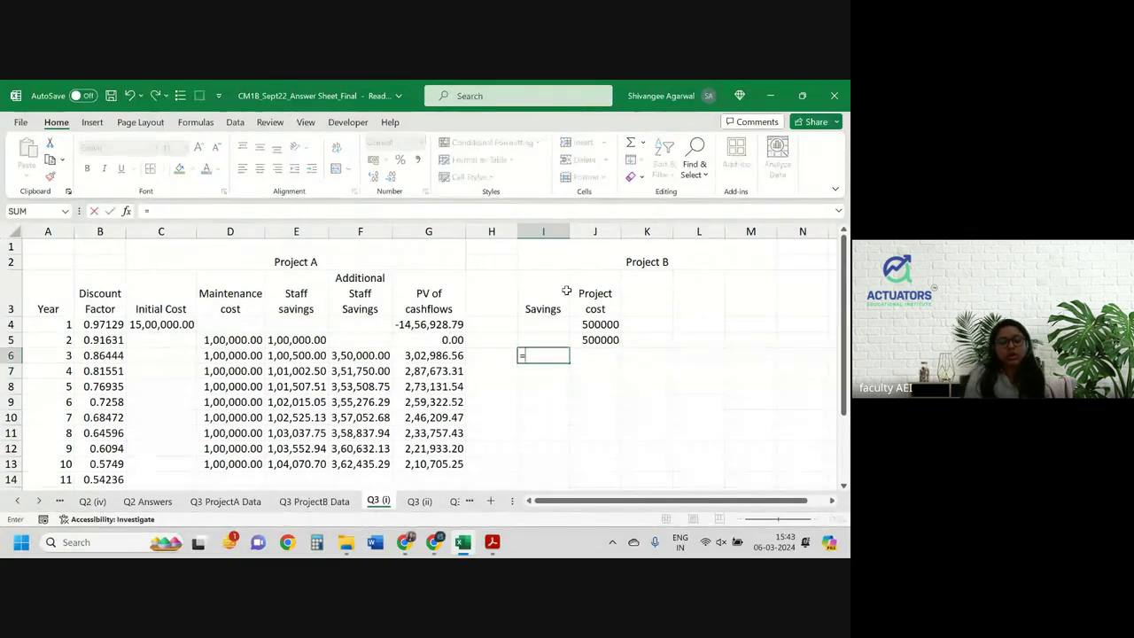
pyautogui.click(315, 502)
pyautogui.click(312, 332)
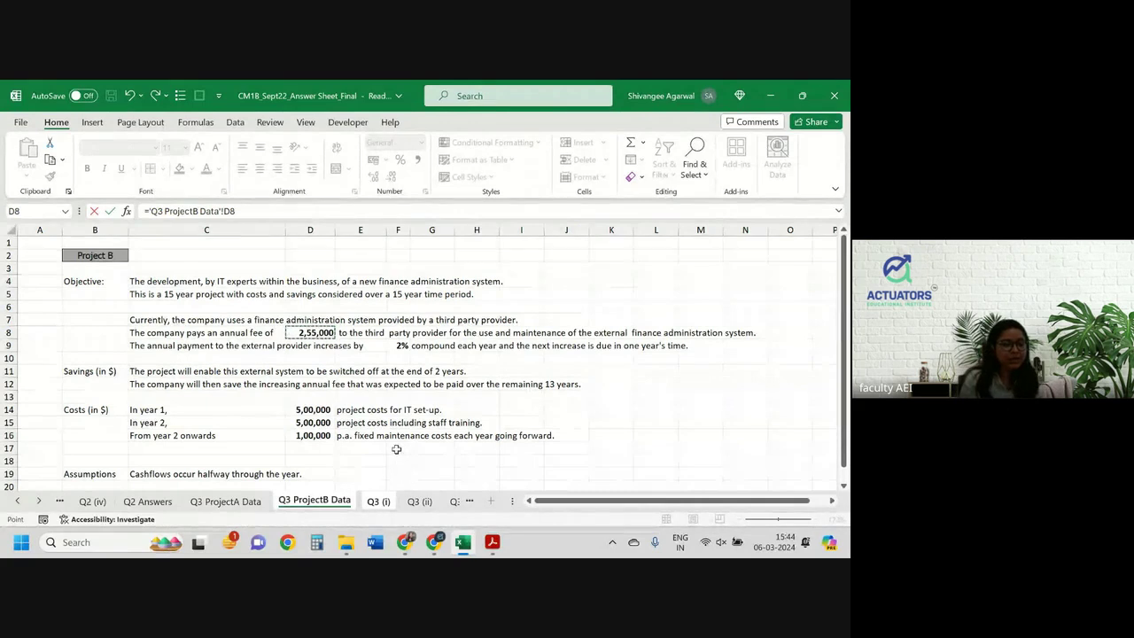
pyautogui.press('F4')
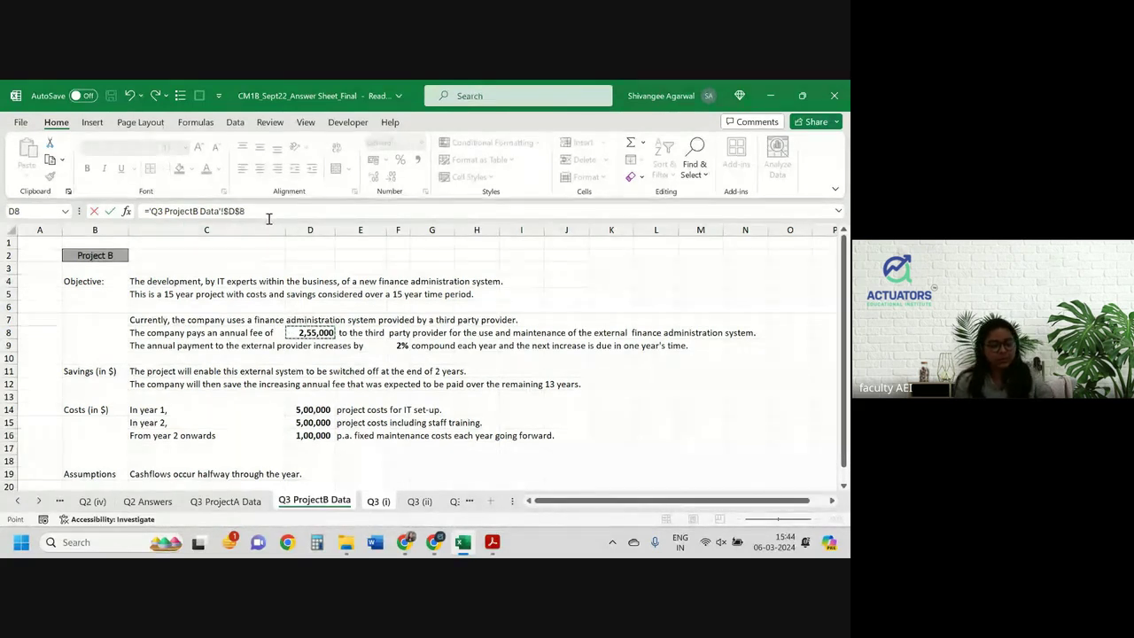
# Step: Complete the I6 savings formula by multiplying the fee by (1+'Q3 ProjectB Data'!$F$9)^'Q3 (i)'!A5
pyautogui.write('*(')
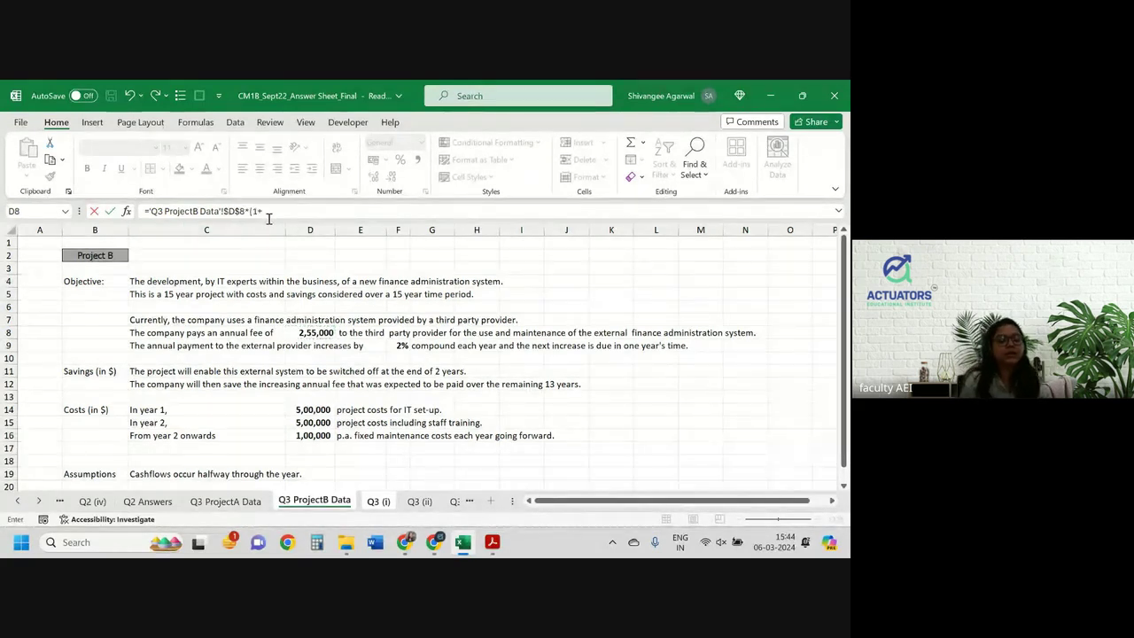
pyautogui.write('1+')
pyautogui.click(394, 345)
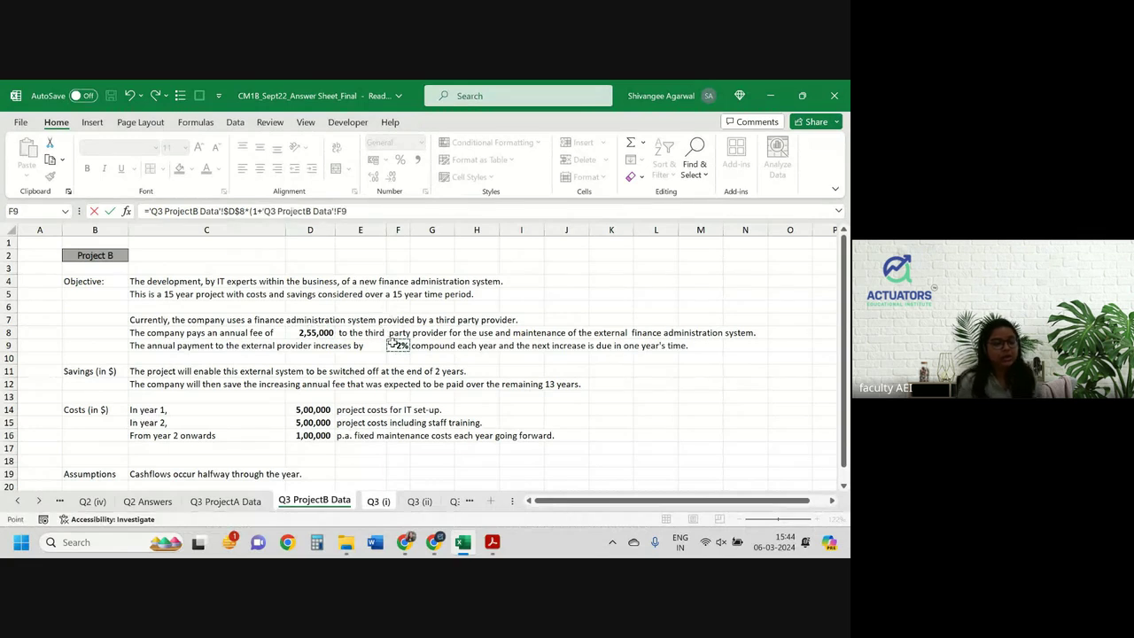
pyautogui.press('F4')
pyautogui.write(')^')
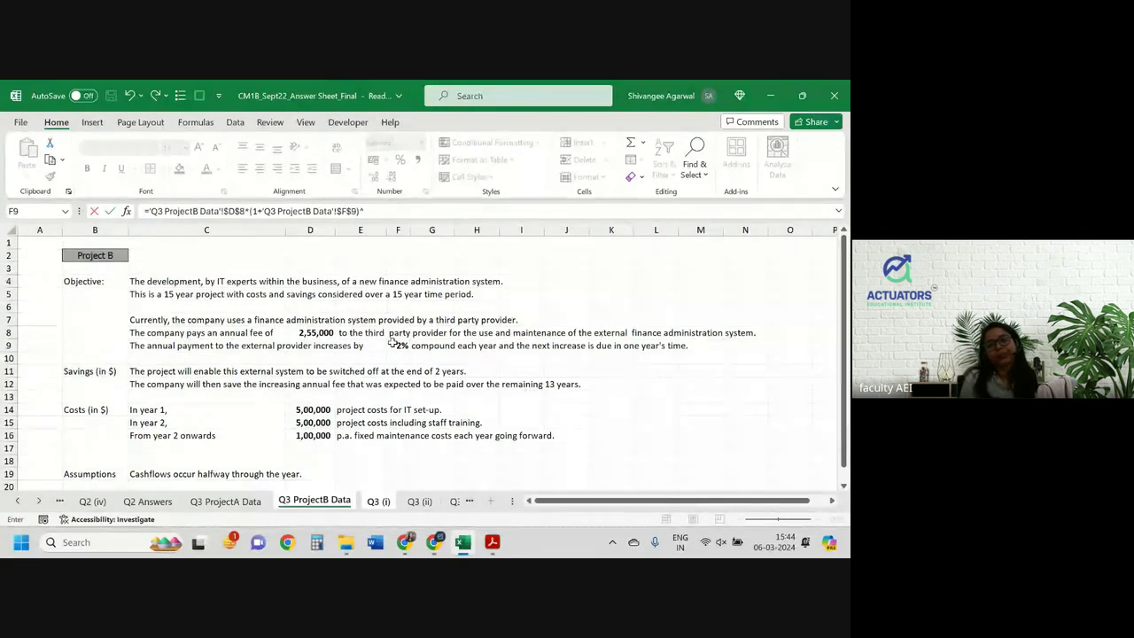
pyautogui.click(378, 501)
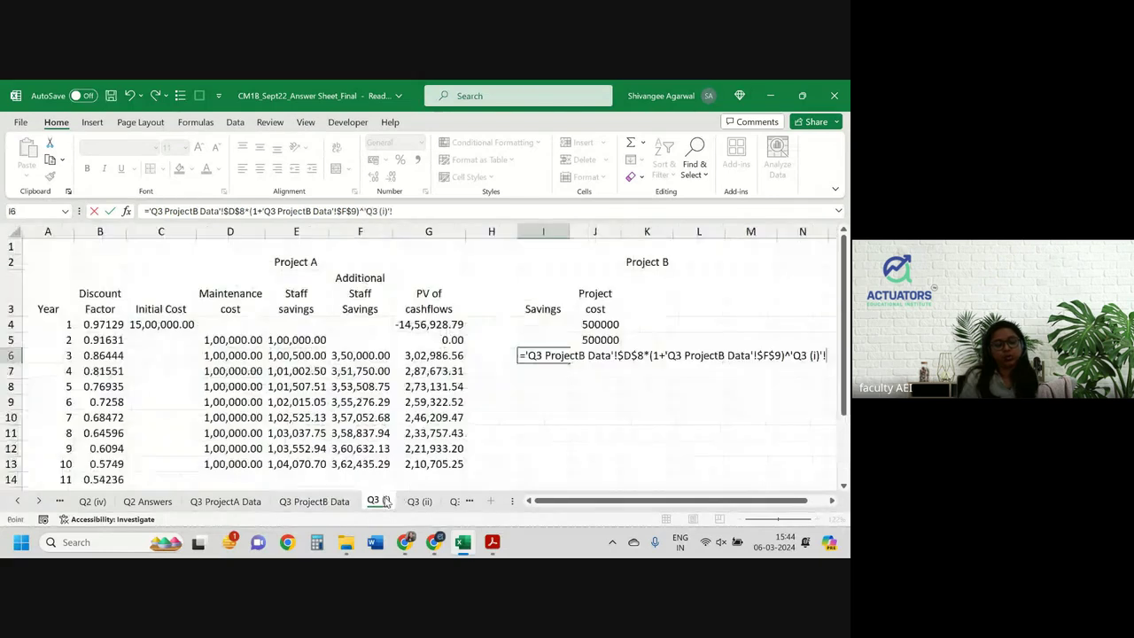
pyautogui.click(58, 338)
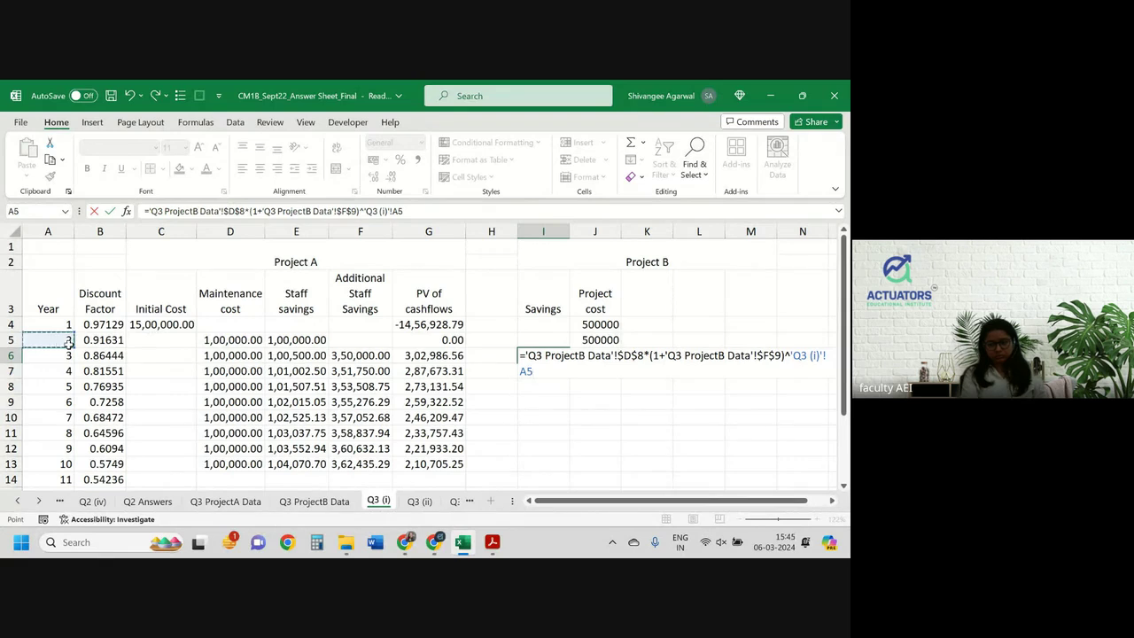
pyautogui.press('Return')
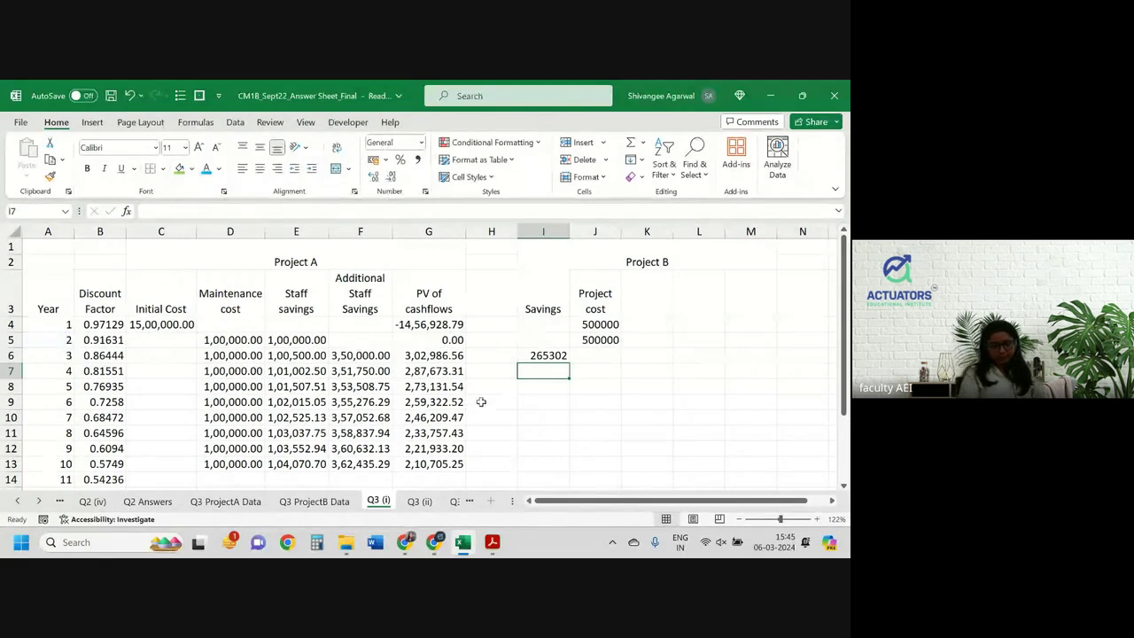
# Step: Copy the number format of G6 onto I4:L8 and fit the widths of columns J and I to their contents
pyautogui.click(440, 357)
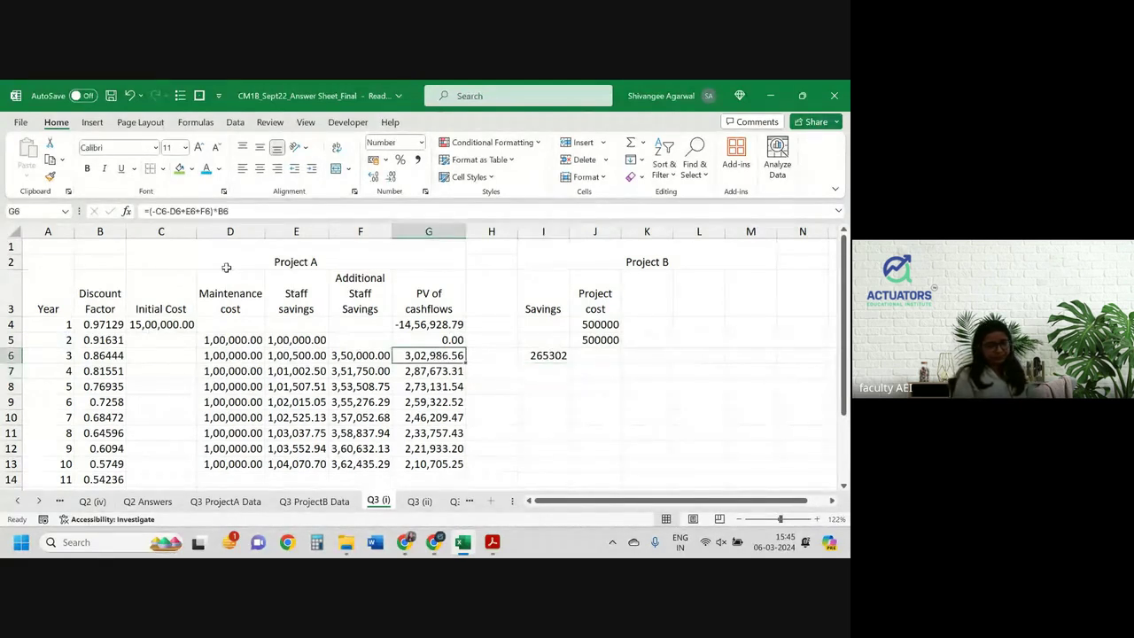
pyautogui.click(50, 176)
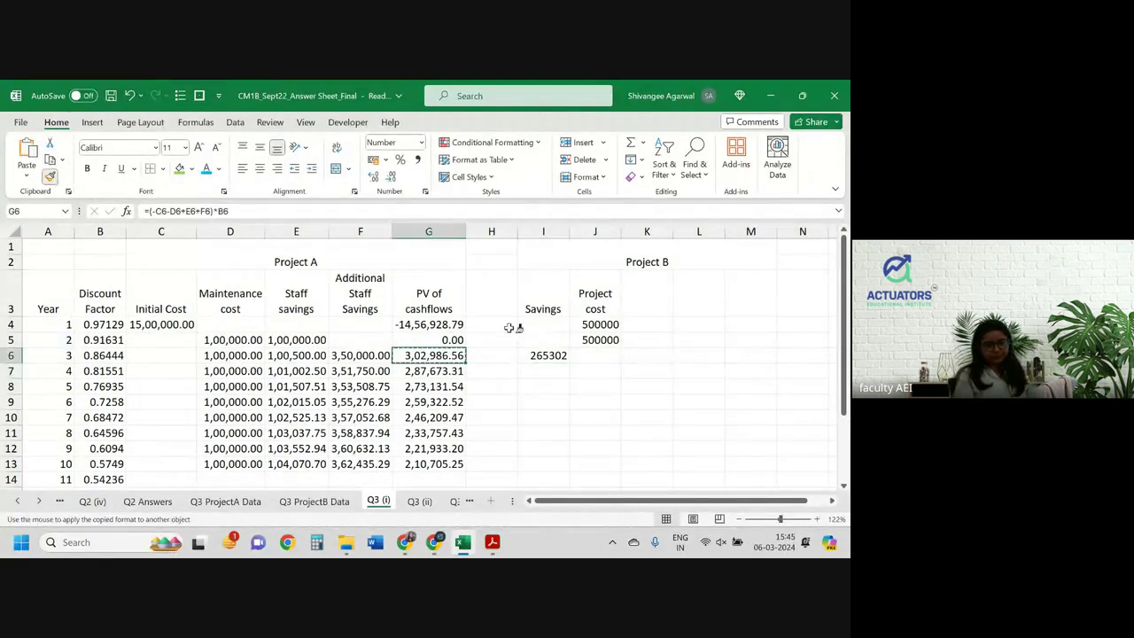
pyautogui.moveTo(531, 324); pyautogui.dragTo(695, 389)
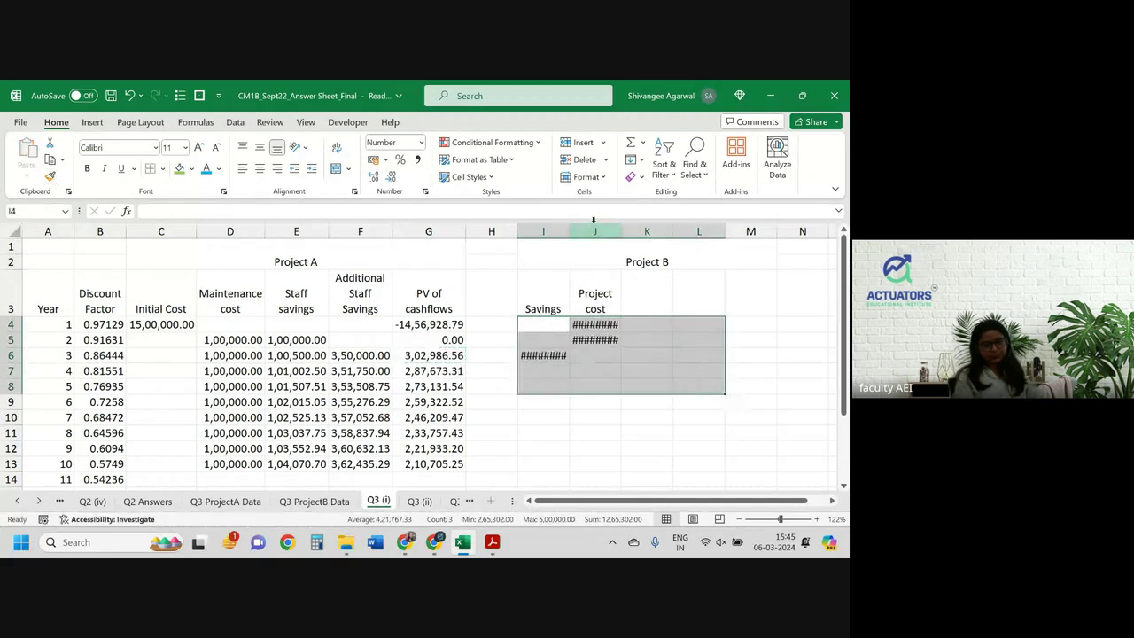
pyautogui.doubleClick(621, 231)
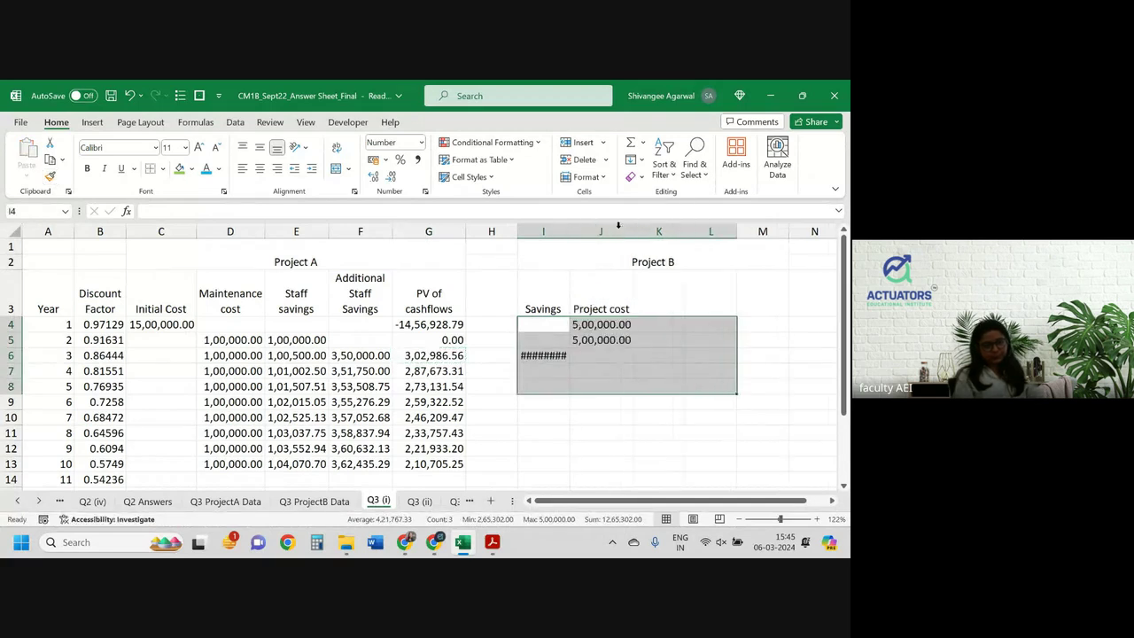
pyautogui.doubleClick(569, 232)
# Step: Fill the year 3 savings formula in I6 down to I18 for the years up to 15
pyautogui.click(567, 355)
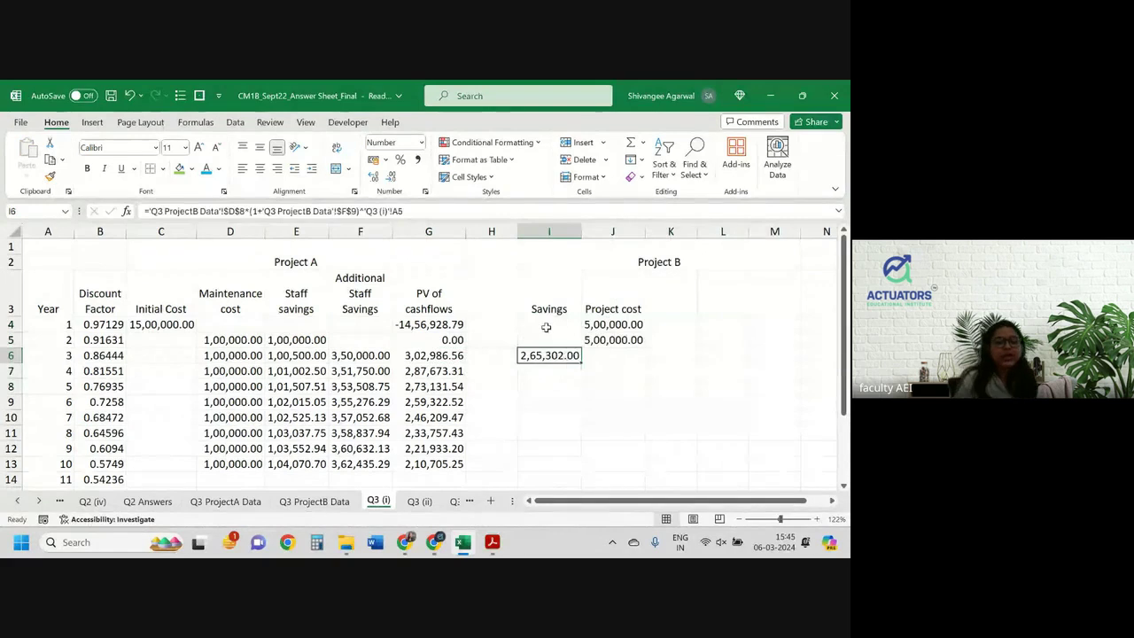
pyautogui.click(546, 327)
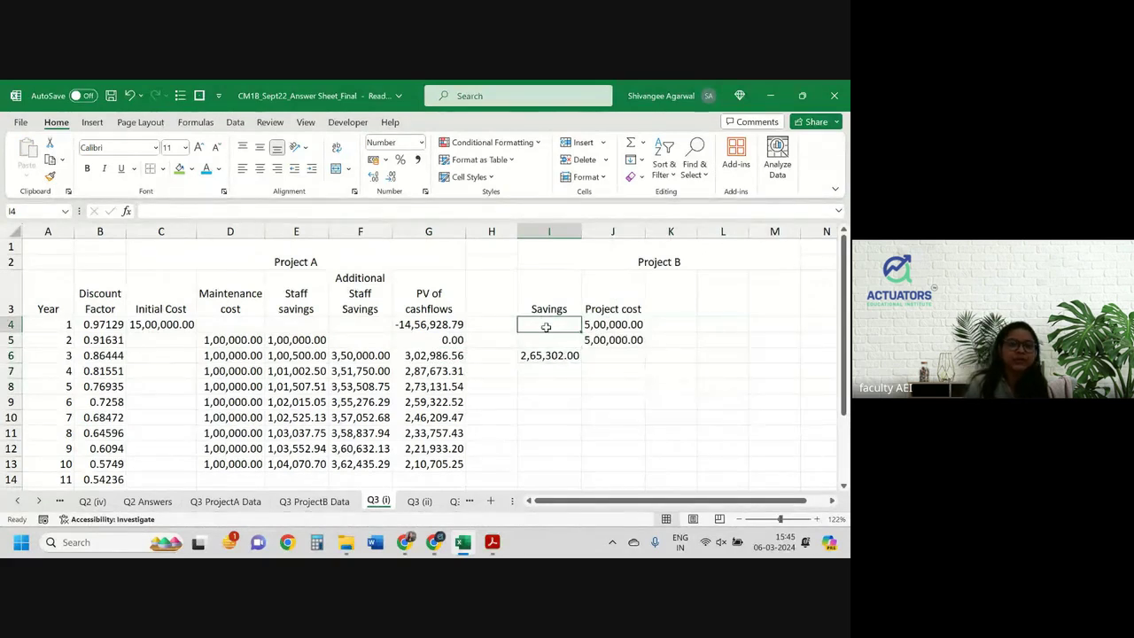
pyautogui.click(545, 340)
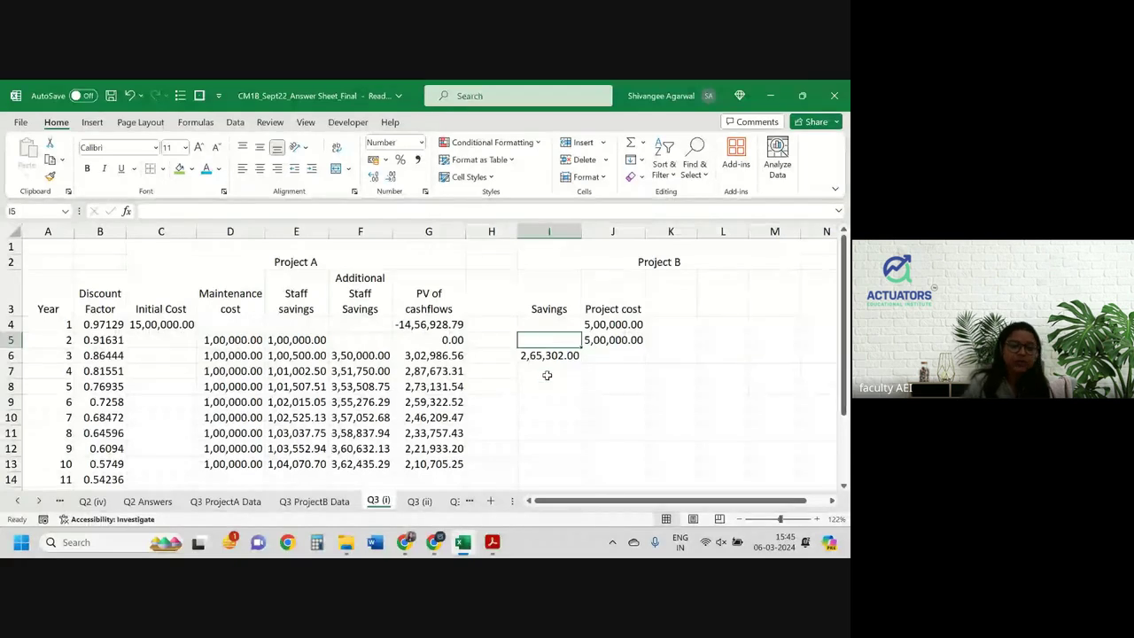
pyautogui.click(541, 355)
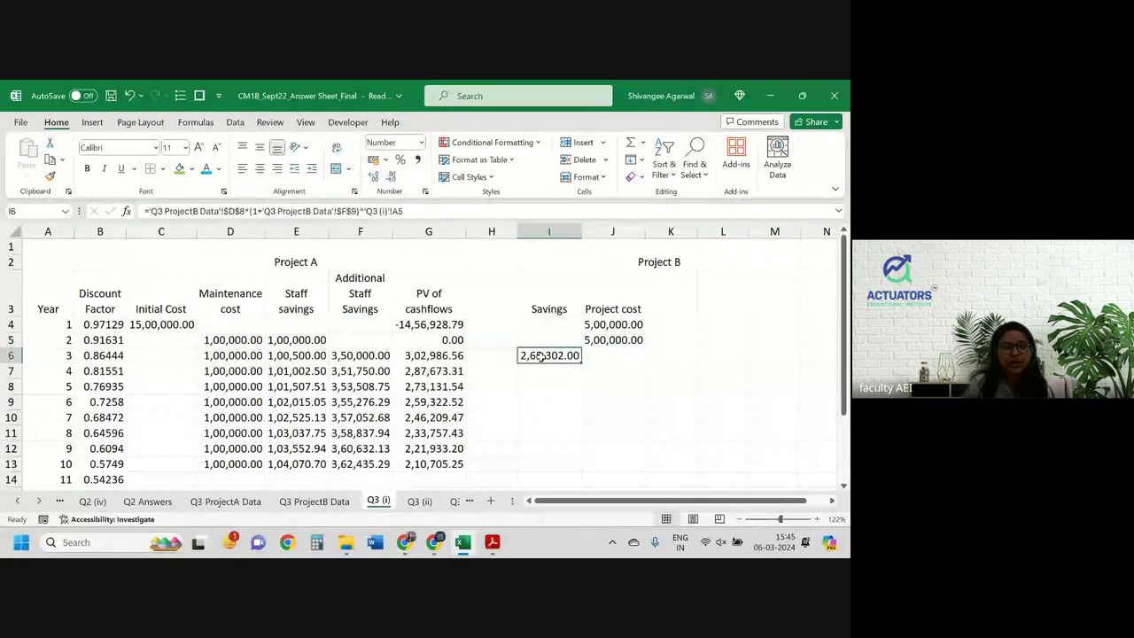
pyautogui.moveTo(581, 362); pyautogui.dragTo(567, 463)
pyautogui.scroll(1, 582, 426)
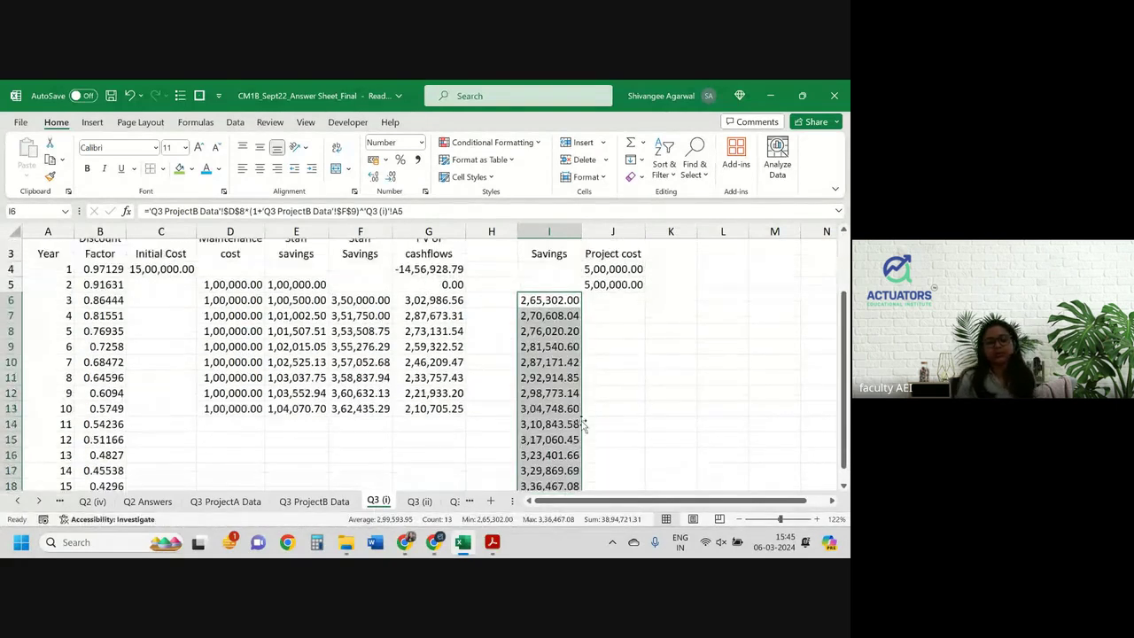
pyautogui.rightClick(582, 426)
pyautogui.click(516, 359)
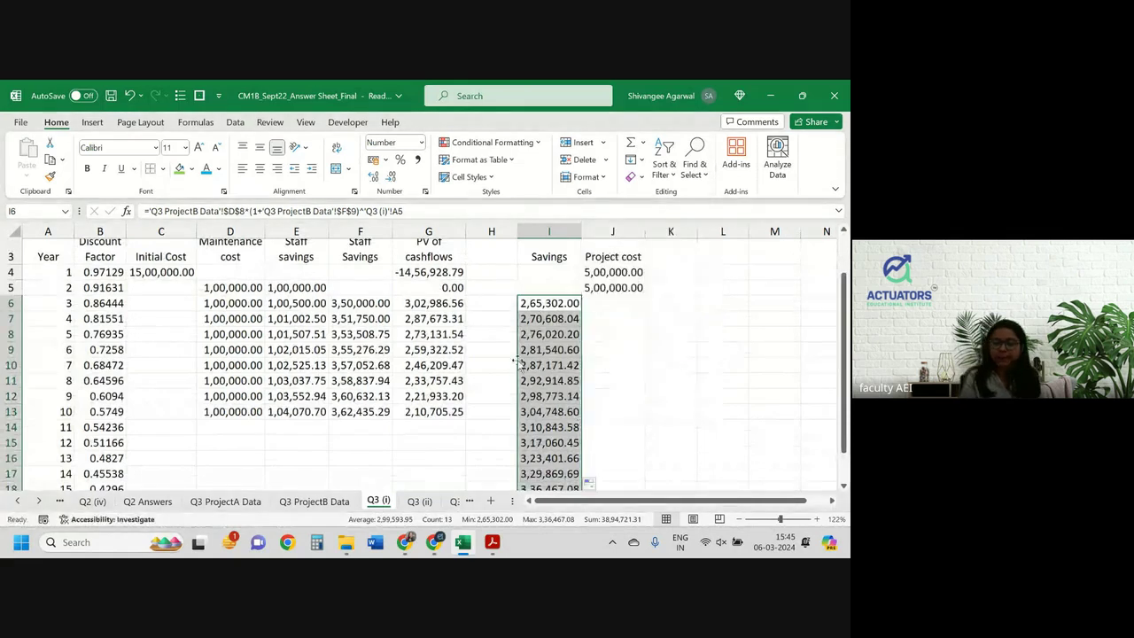
pyautogui.scroll(1, 517, 359)
# Step: Copy Project A's Maintenance cost heading from D3 into K3 of the Project B table
pyautogui.click(659, 305)
pyautogui.press('Left')
pyautogui.press('Left')
pyautogui.press('Left')
pyautogui.press('Left')
pyautogui.press('Left')
pyautogui.press('Left')
pyautogui.press('Left')
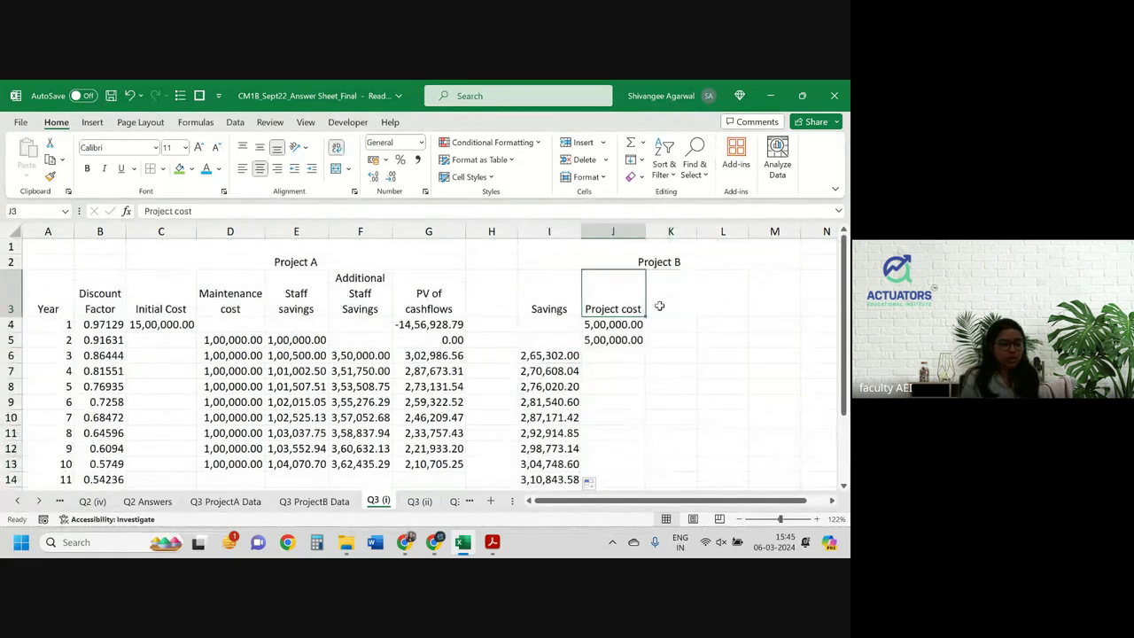
pyautogui.hotkey('ctrl', 'c')
pyautogui.press('Right')
pyautogui.press('Right')
pyautogui.press('Right')
pyautogui.press('Right')
pyautogui.press('Right')
pyautogui.press('Right')
pyautogui.press('Right')
pyautogui.press('Right')
pyautogui.press('Right')
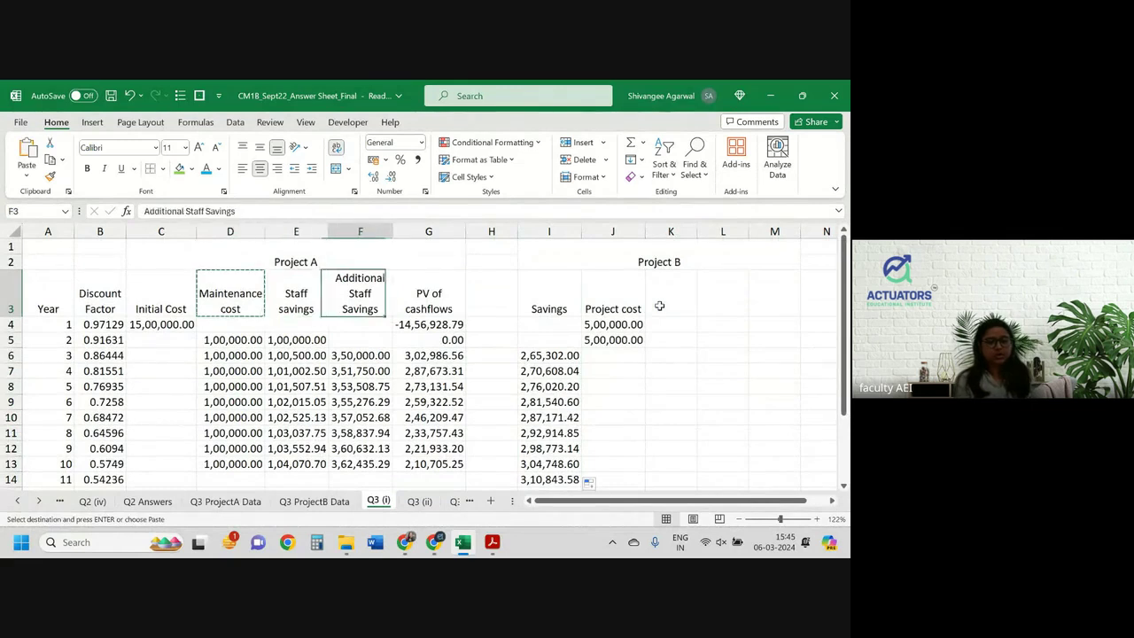
pyautogui.press('Left')
pyautogui.press('Left')
pyautogui.hotkey('ctrl', 'v')
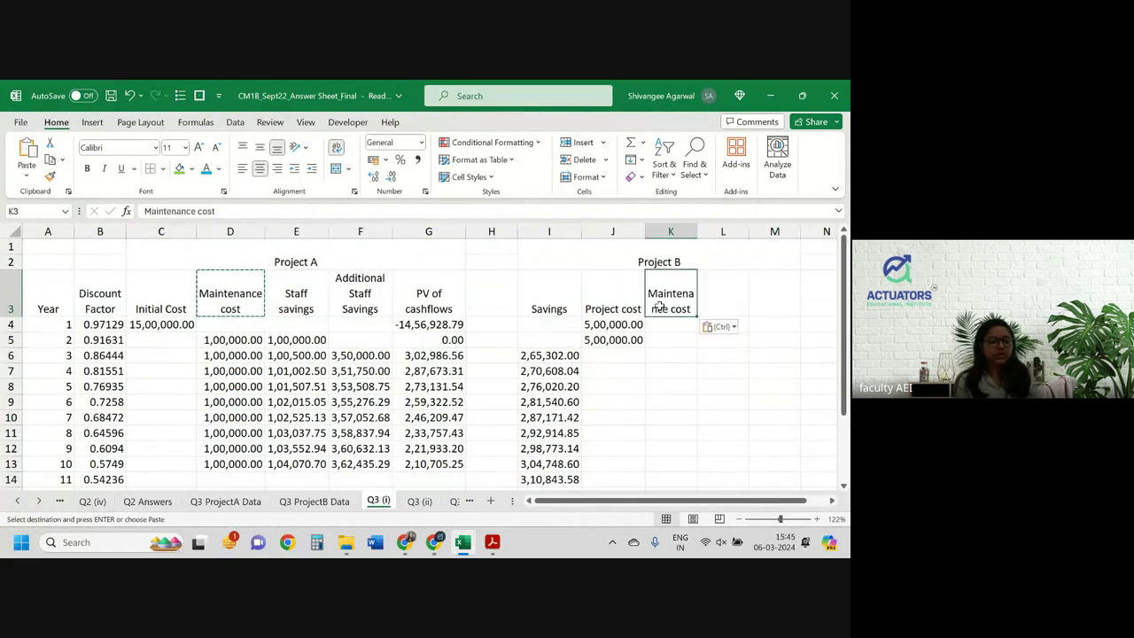
pyautogui.press('Escape')
pyautogui.write('=')
pyautogui.press('Return')
pyautogui.hotkey('ctrl', 'z')
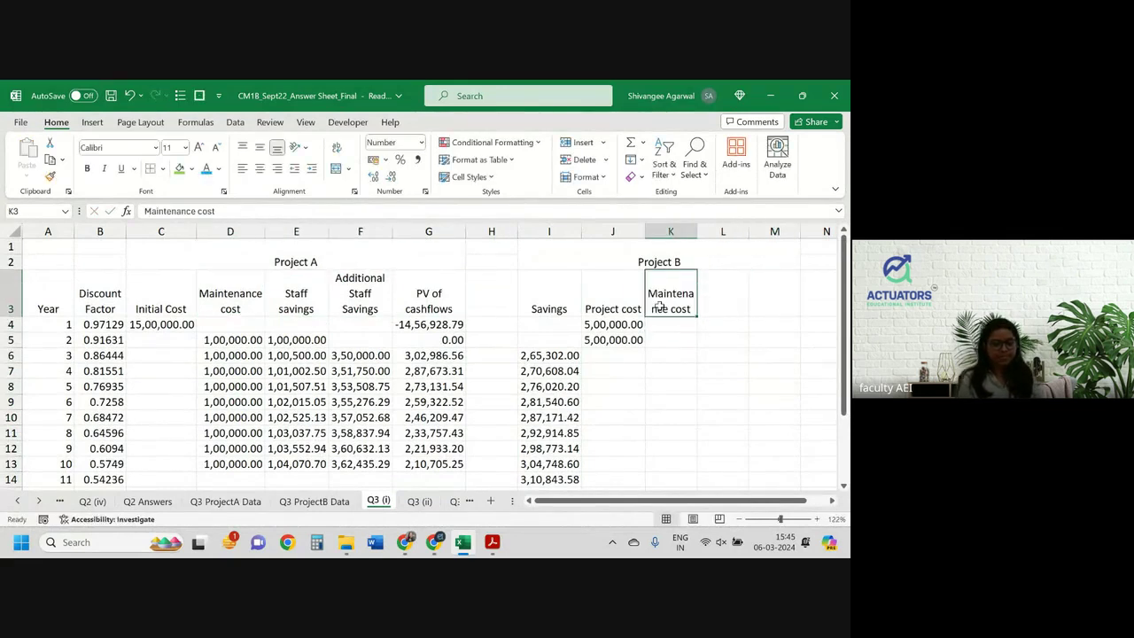
pyautogui.press('Down')
pyautogui.write('=')
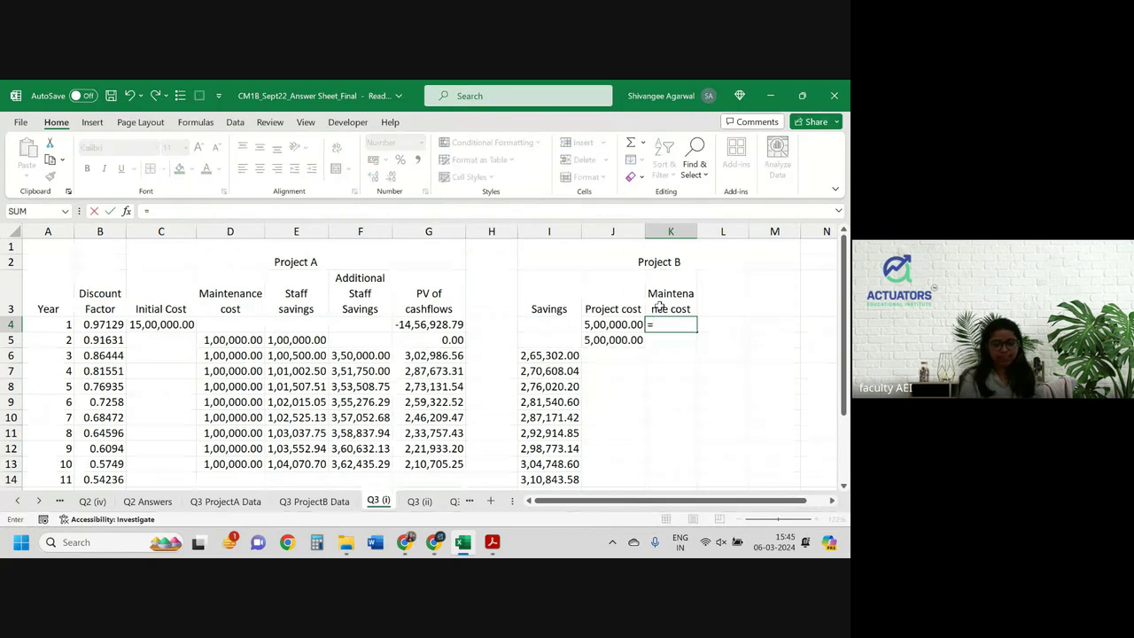
pyautogui.press('BackSpace')
# Step: Link the year 3 maintenance cost in K6 to the Project B data with ='Q3 ProjectB Data'!D16
pyautogui.press('Down')
pyautogui.press('Down')
pyautogui.write('=')
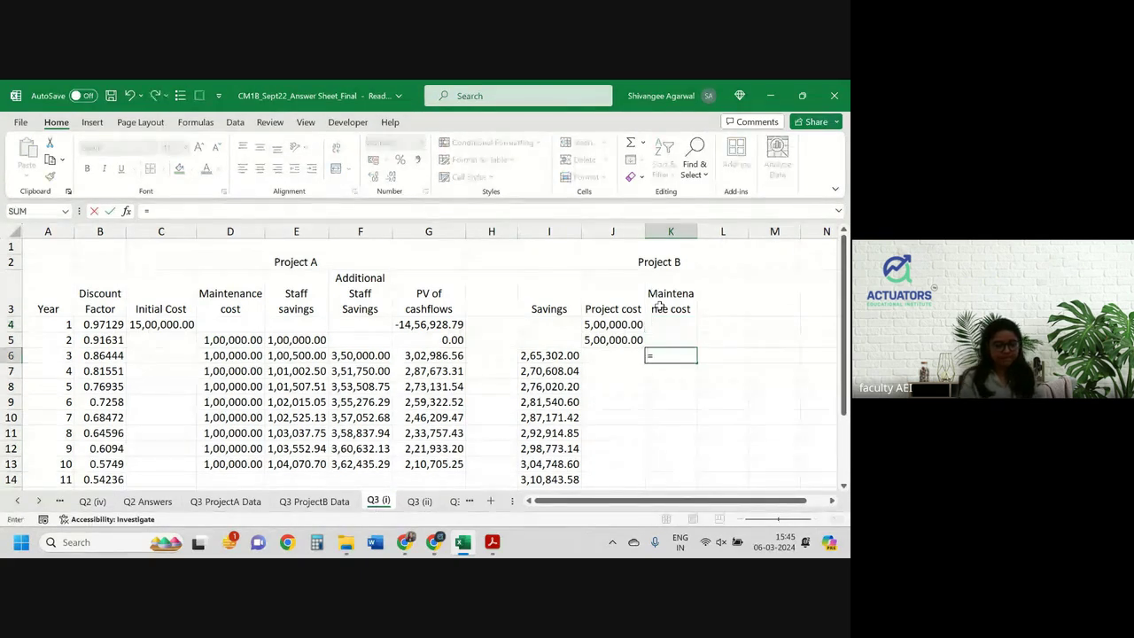
pyautogui.click(314, 502)
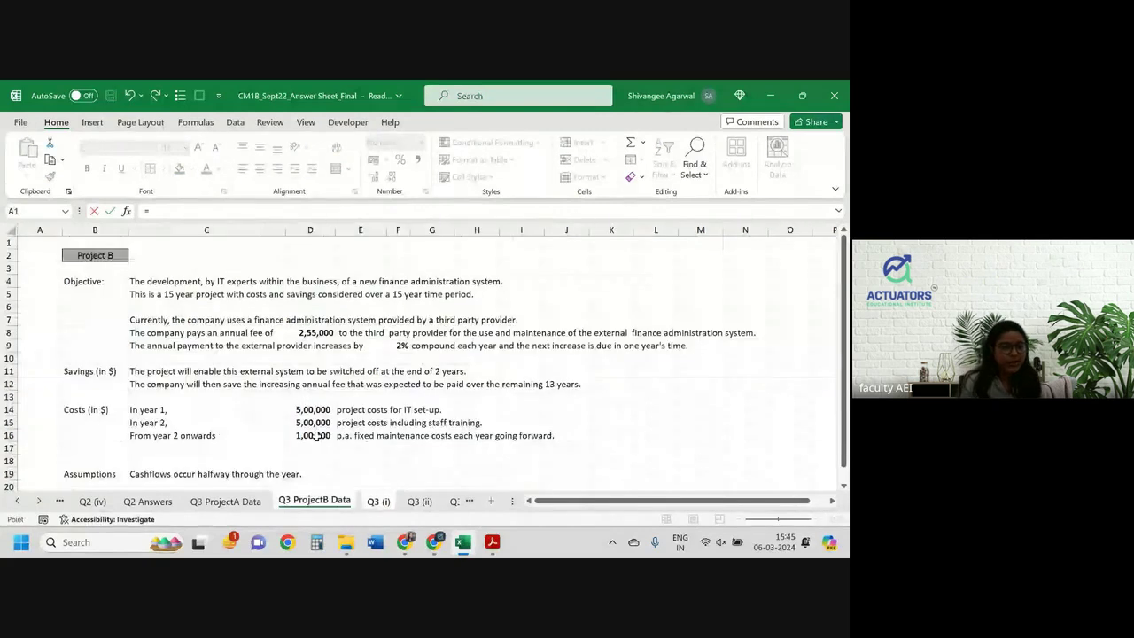
pyautogui.click(310, 435)
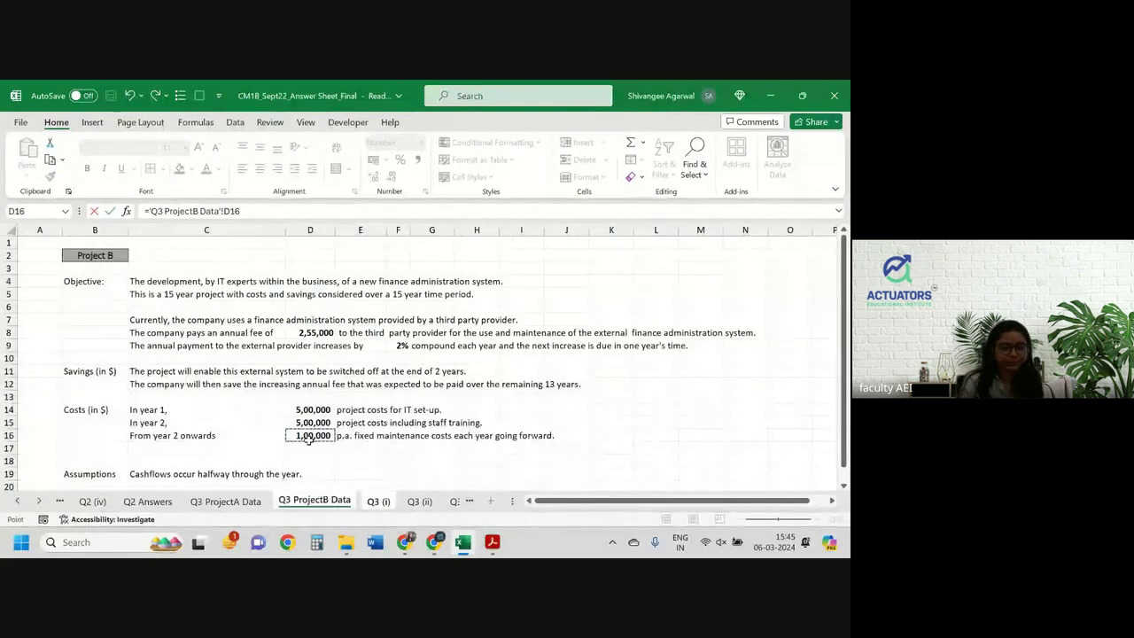
pyautogui.press('Return')
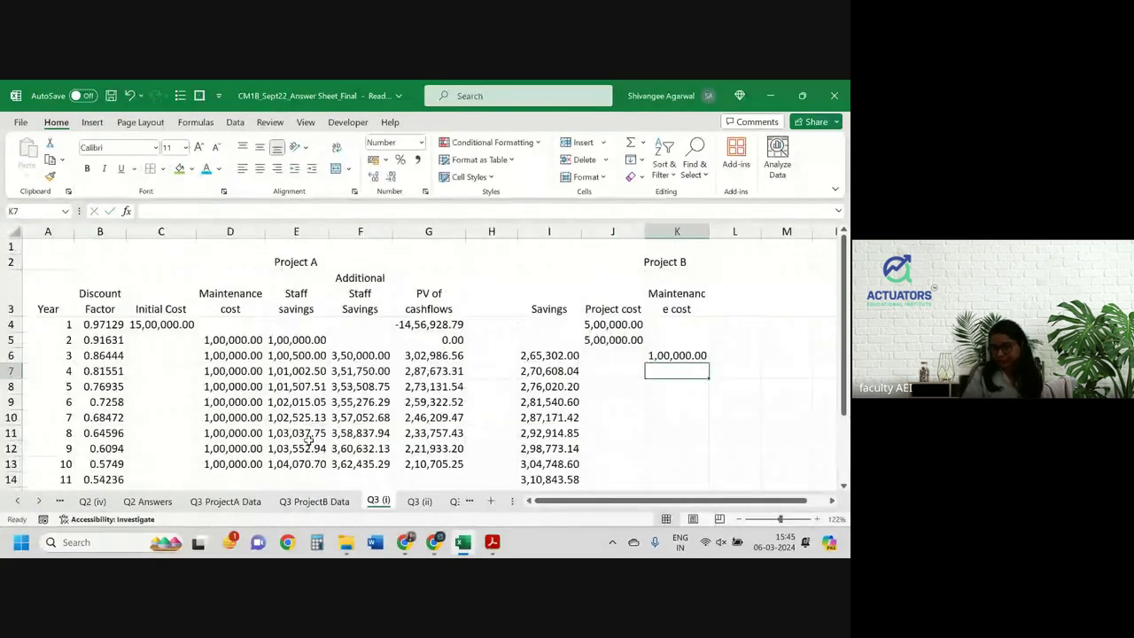
# Step: Try to fill the relative maintenance cost link in K6 up to K5 for year 2 and check the resulting reference
pyautogui.click(697, 353)
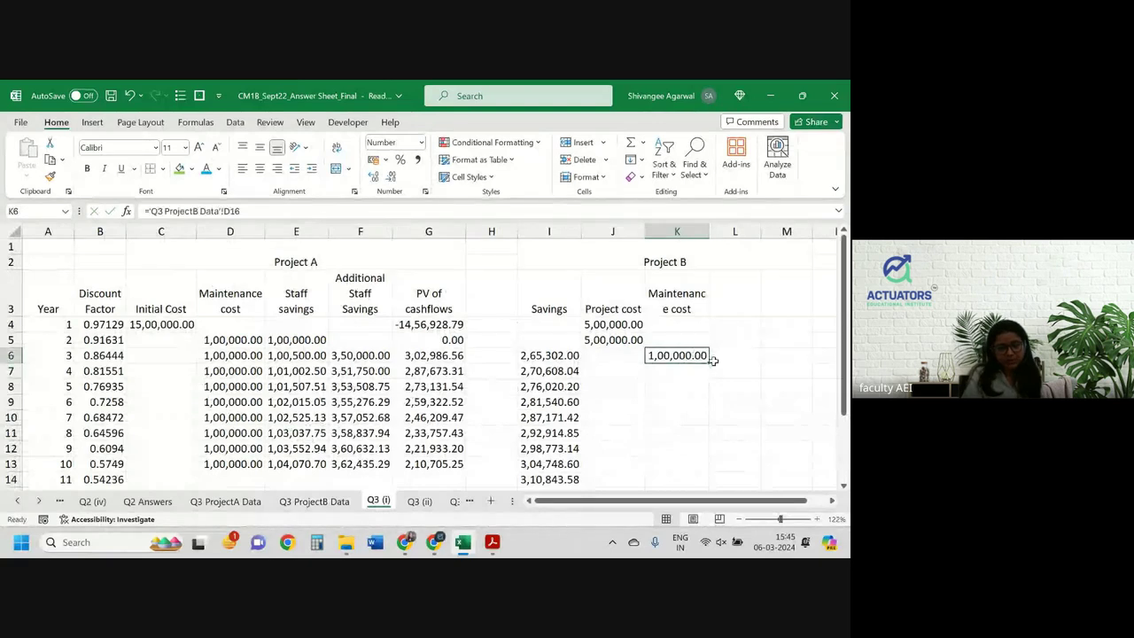
pyautogui.moveTo(709, 362); pyautogui.dragTo(704, 344)
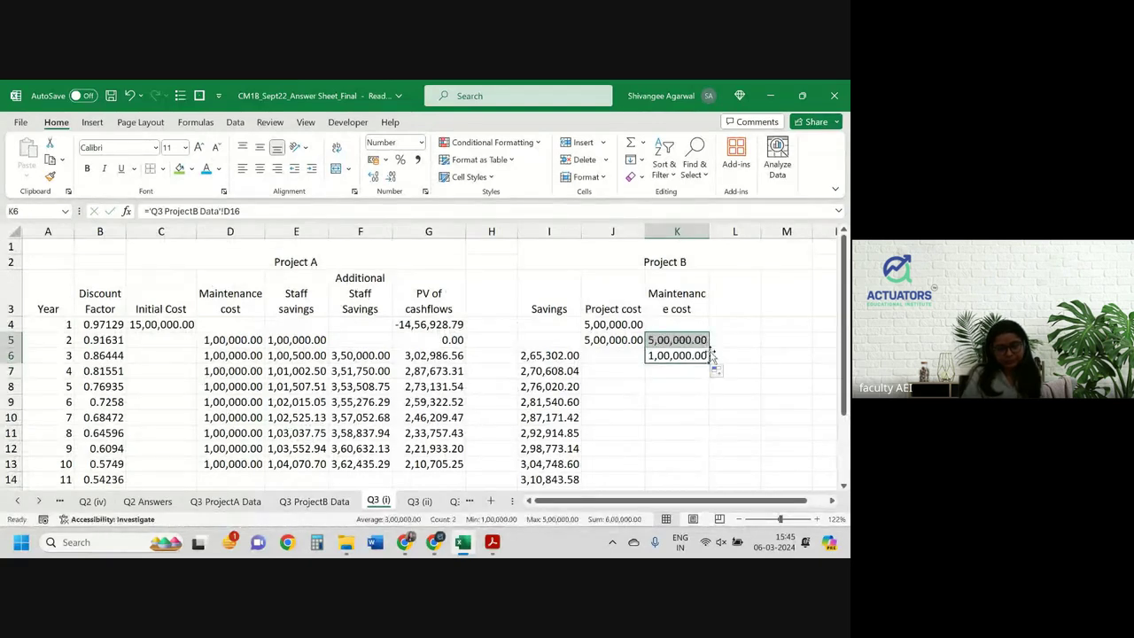
pyautogui.click(687, 340)
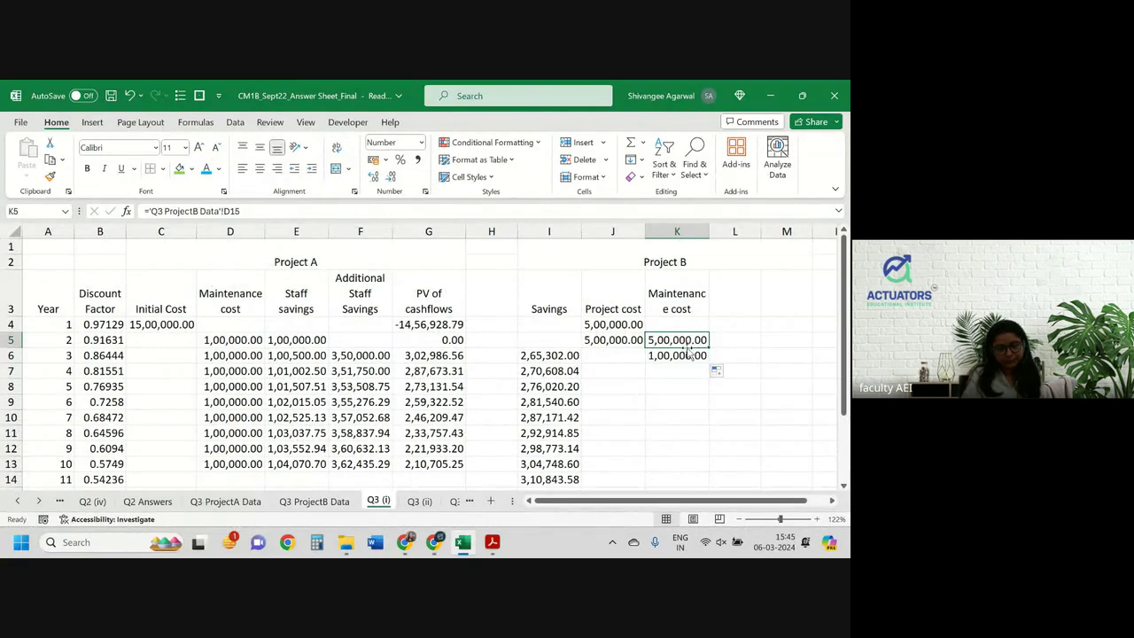
# Step: Make the K6 reference absolute as ='Q3 ProjectB Data'!$D$16 and fill it up to K5 for year 2
pyautogui.click(685, 355)
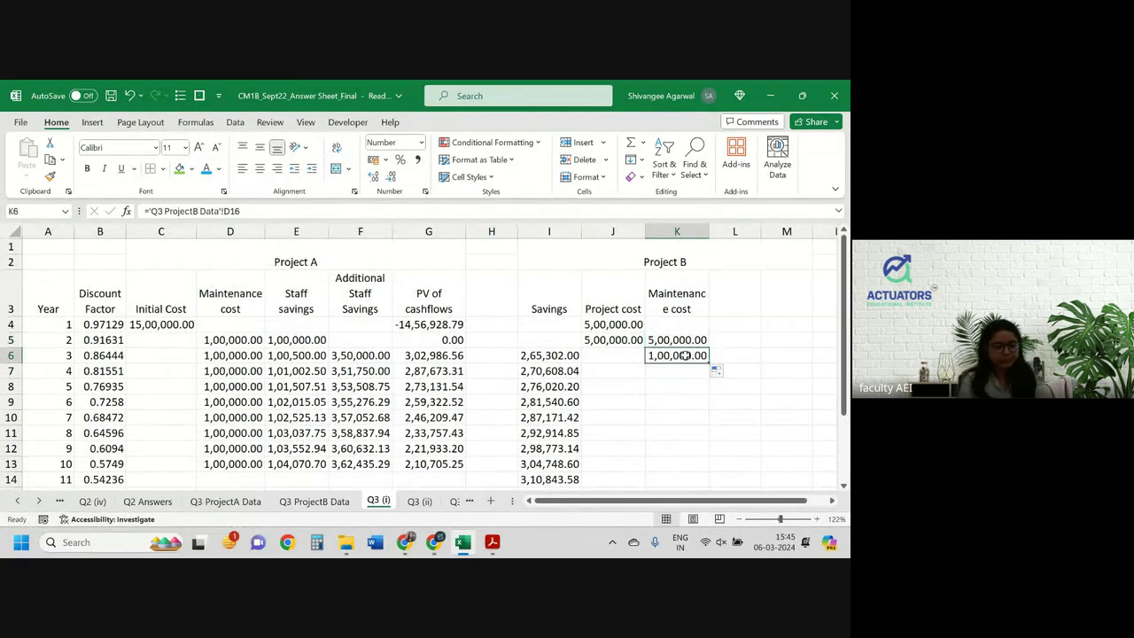
pyautogui.doubleClick(685, 356)
pyautogui.press('Return')
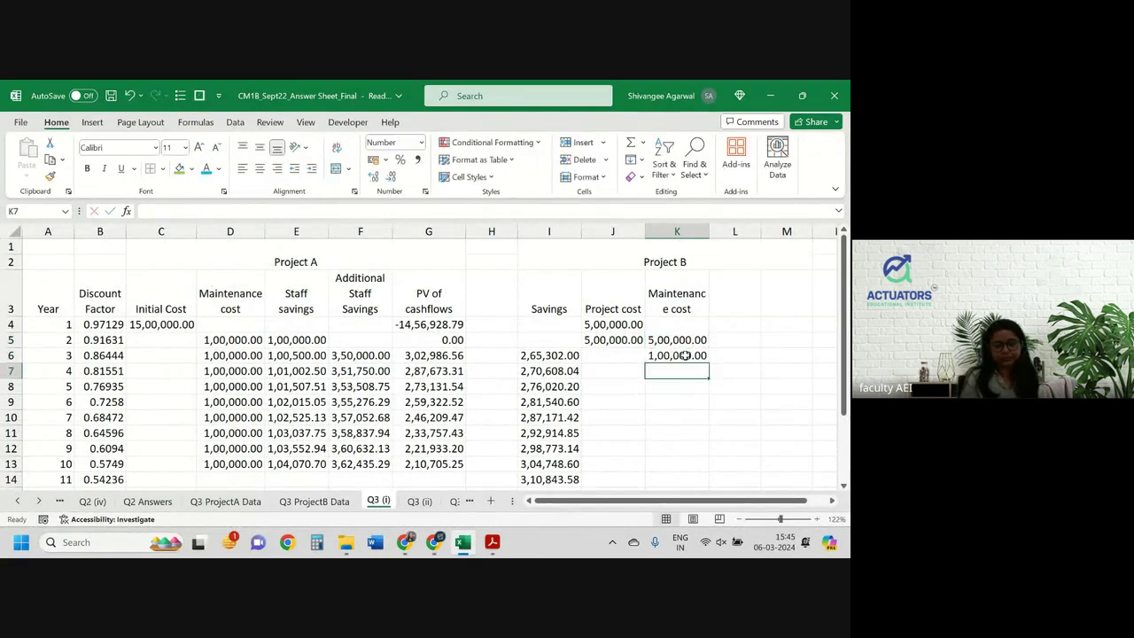
pyautogui.click(685, 355)
pyautogui.moveTo(708, 362); pyautogui.dragTo(701, 338)
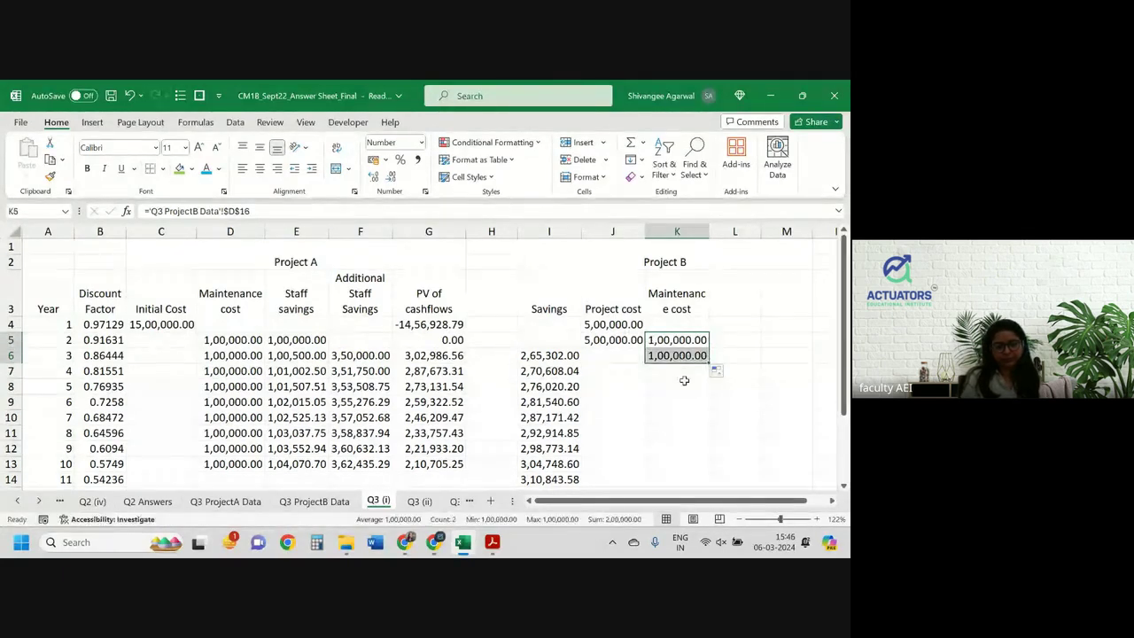
# Step: Fill the K6 maintenance cost down to K18 for year 15 and widen column K to fit its heading
pyautogui.click(688, 358)
pyautogui.moveTo(712, 364); pyautogui.dragTo(691, 470)
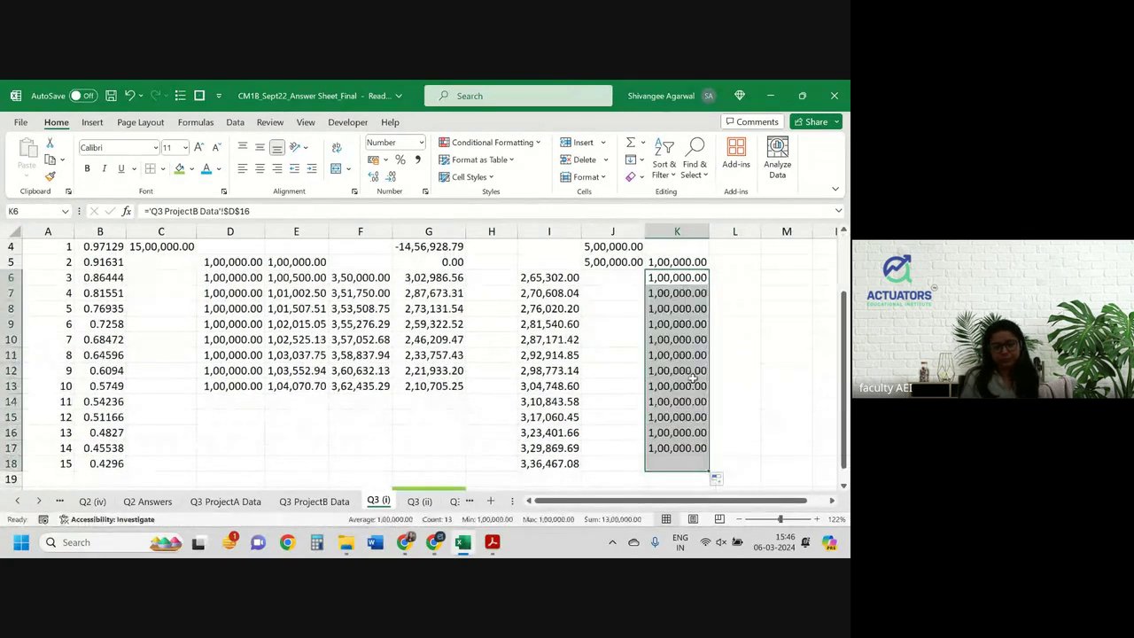
pyautogui.scroll(1, 693, 379)
pyautogui.scroll(1, 694, 379)
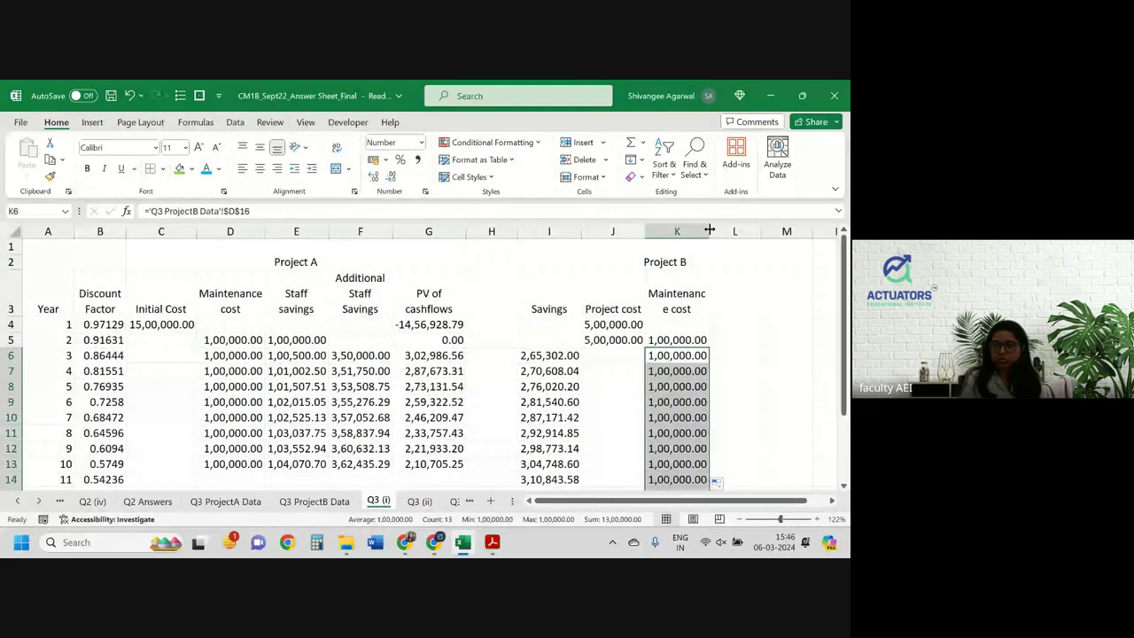
pyautogui.moveTo(709, 229); pyautogui.dragTo(713, 230)
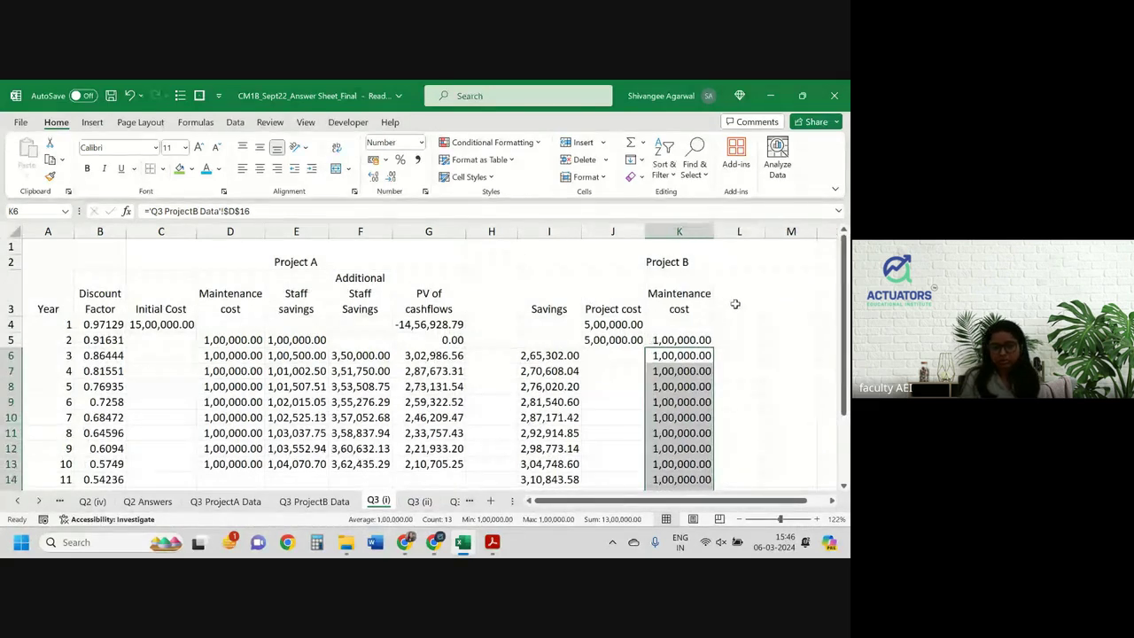
# Step: Enter the heading NPV in L3, beside Project B's Maintenance cost heading
pyautogui.click(735, 300)
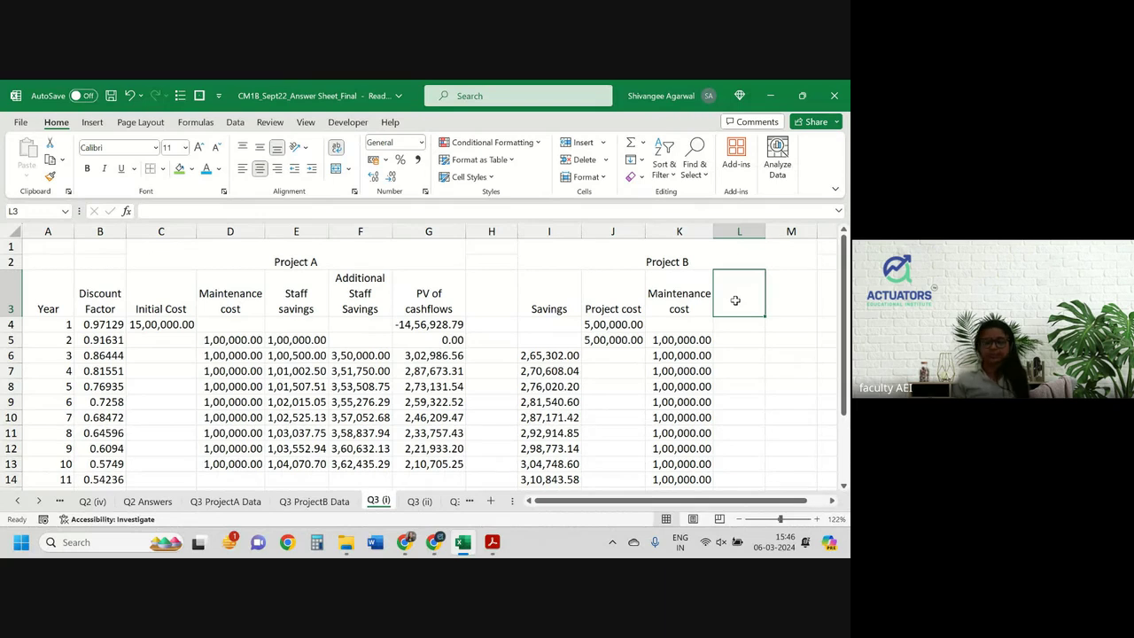
pyautogui.write('NPV')
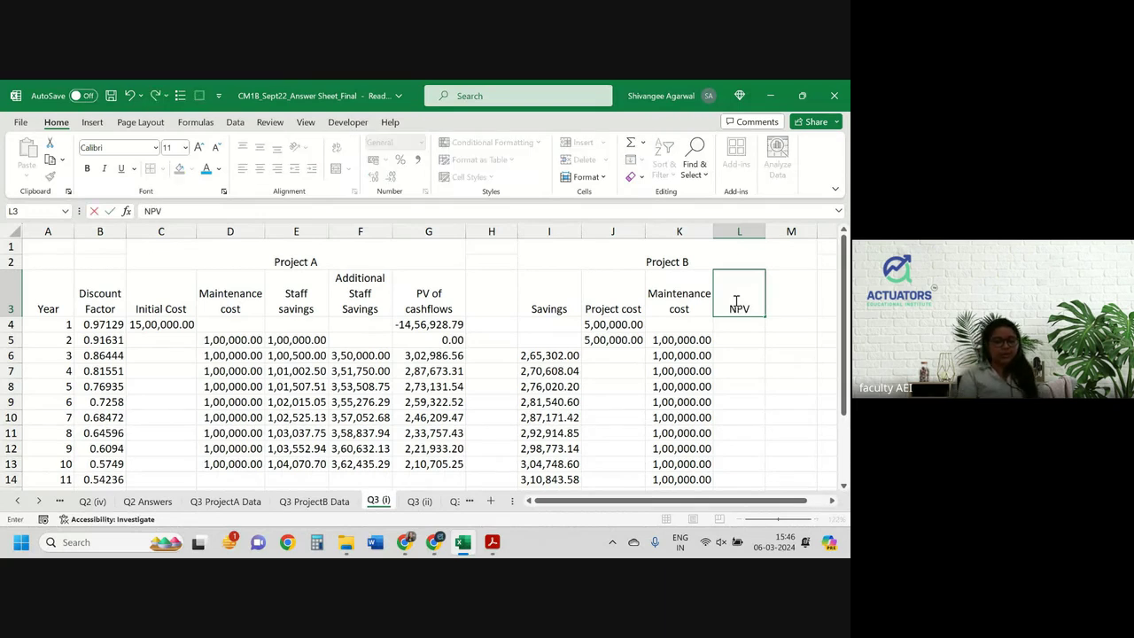
pyautogui.press('Return')
# Step: Enter the discounted net cash flow formula =(I4-J4-K4)*B4 in L4 for Project B's year 1
pyautogui.write('=')
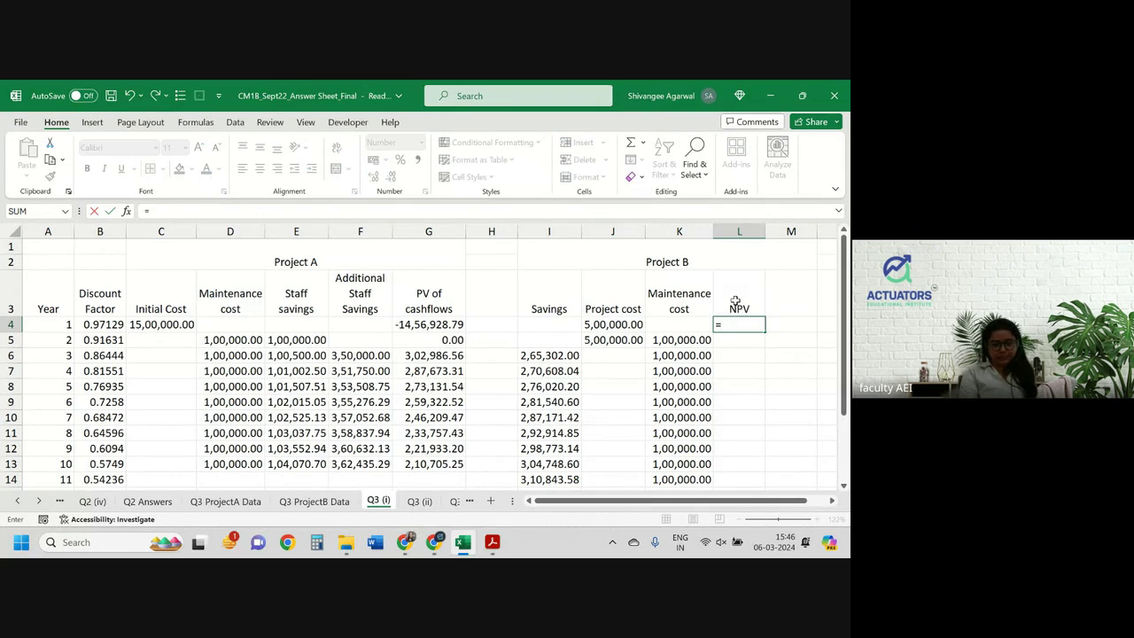
pyautogui.write('(')
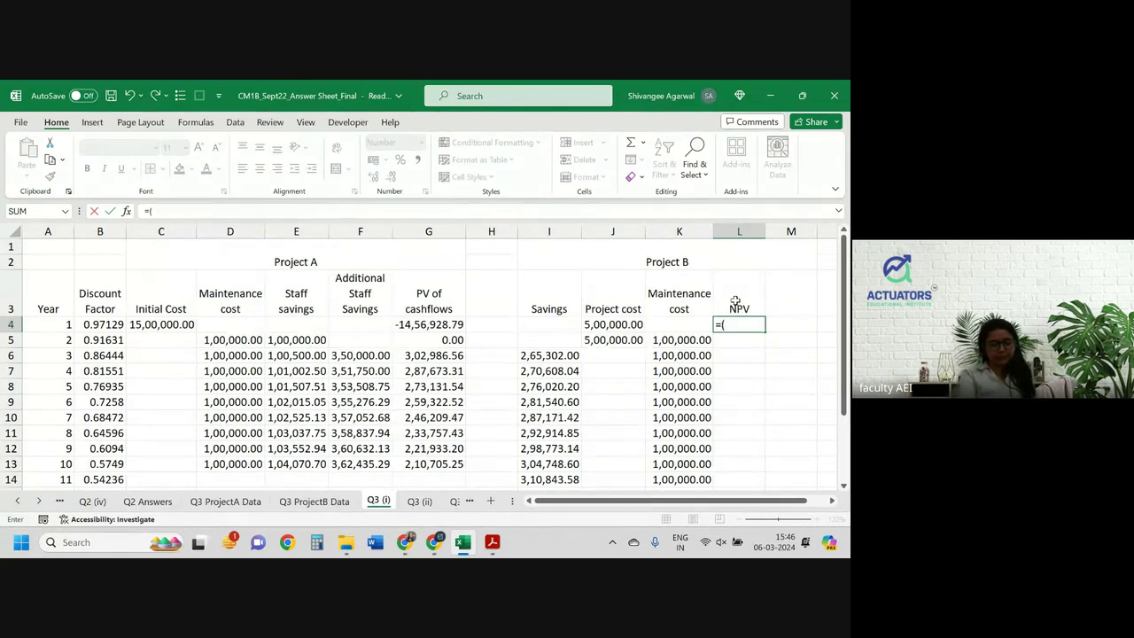
pyautogui.press('Left')
pyautogui.press('Left')
pyautogui.press('Left')
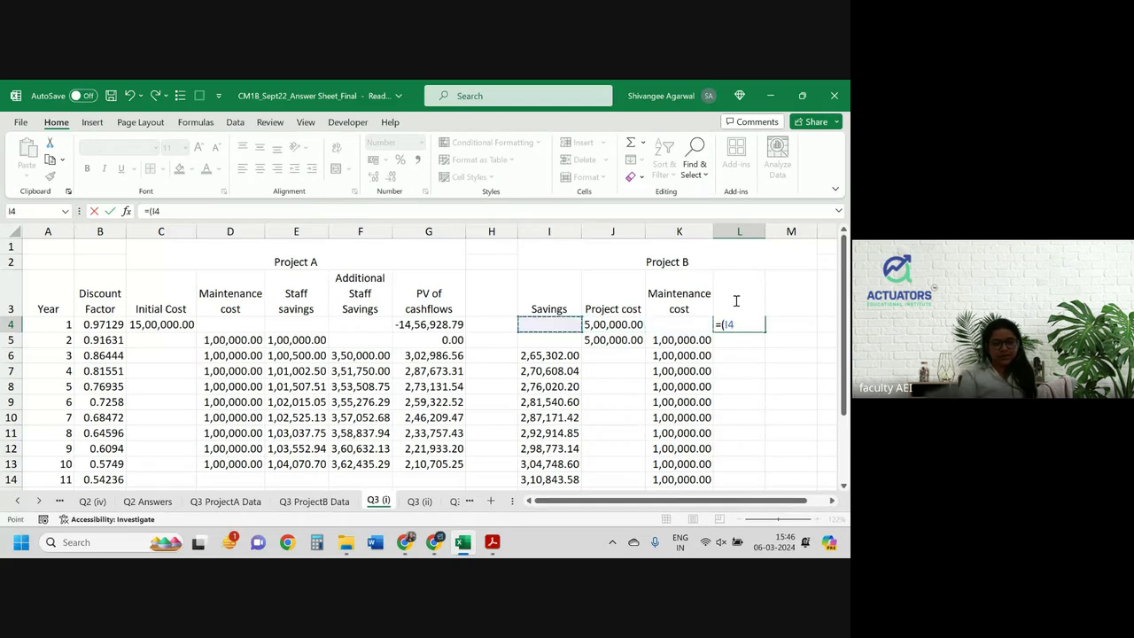
pyautogui.write('-')
pyautogui.press('Left')
pyautogui.press('Left')
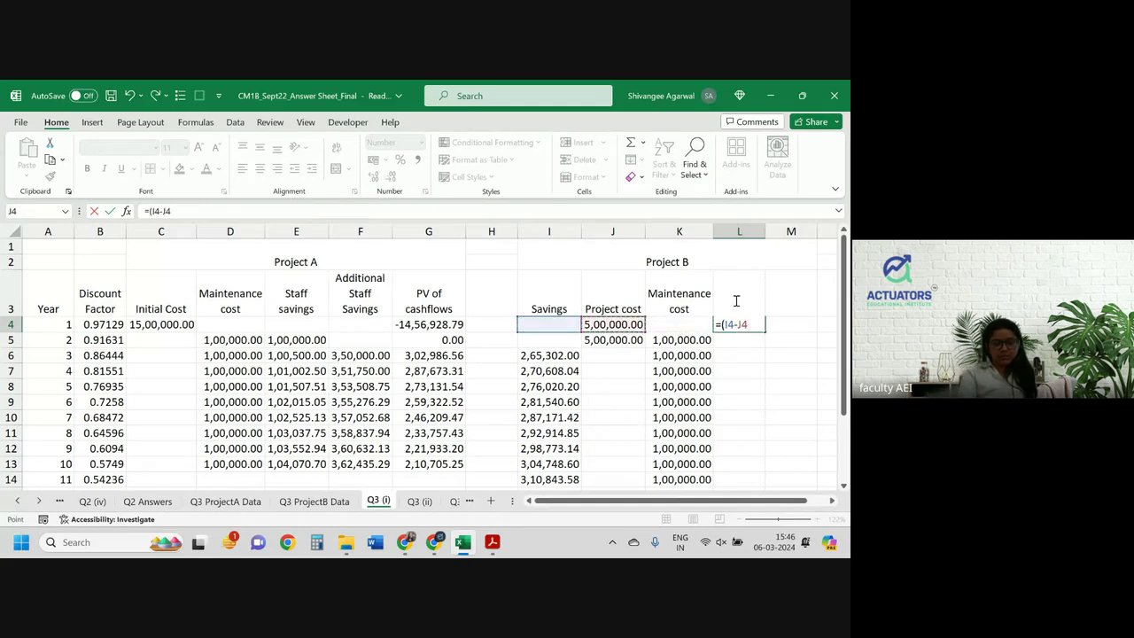
pyautogui.write('-')
pyautogui.press('Left')
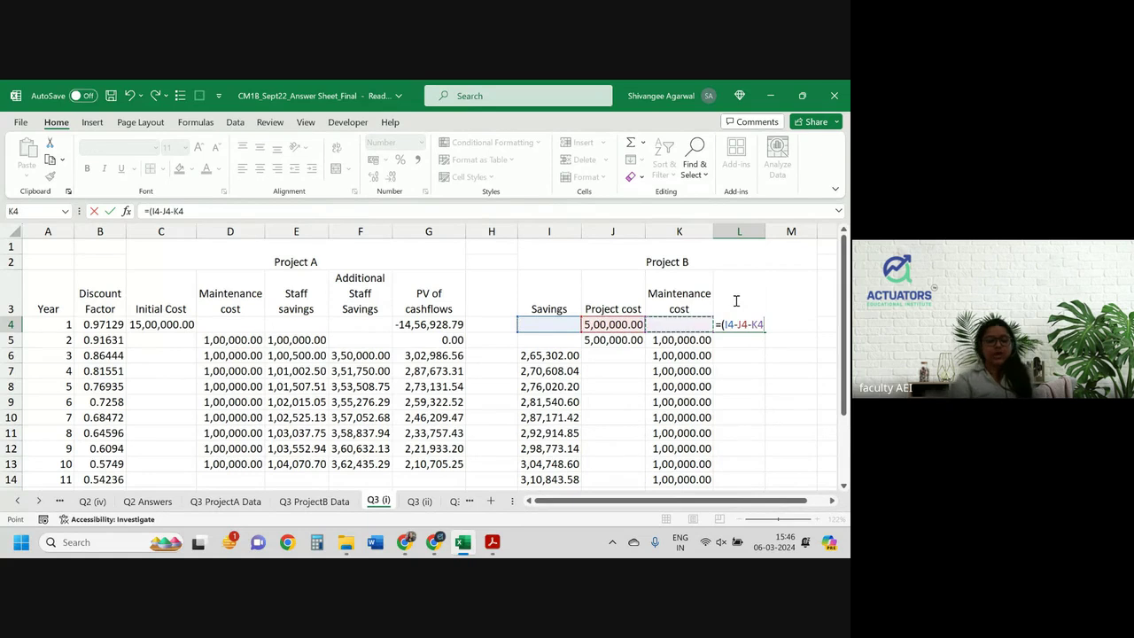
pyautogui.write(')*')
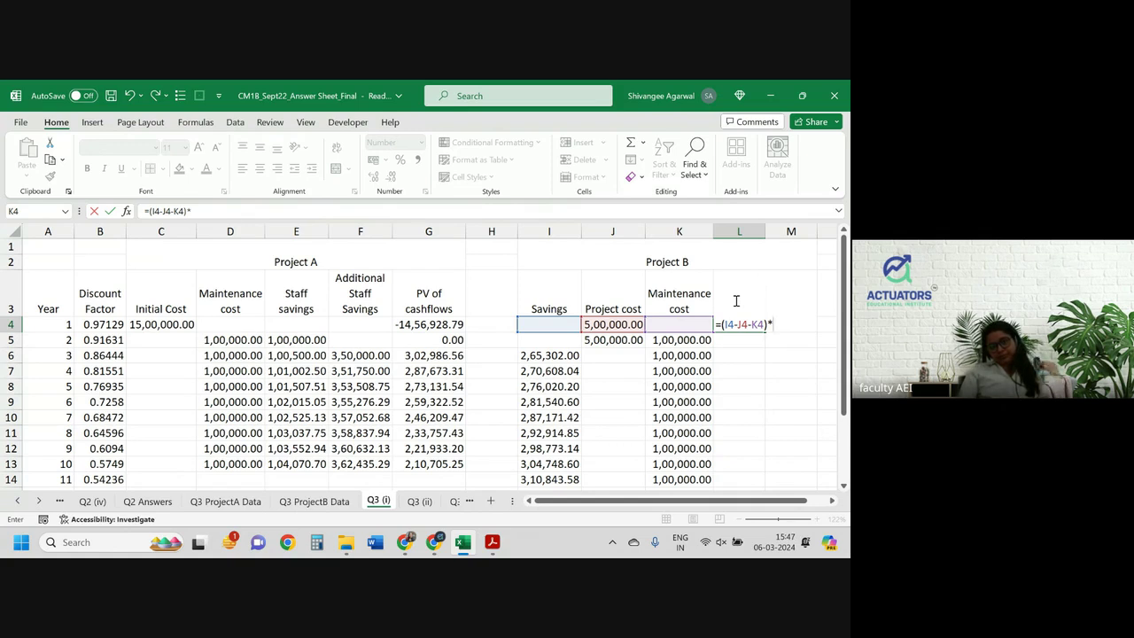
pyautogui.press('Left')
pyautogui.press('Left')
pyautogui.press('Left')
pyautogui.press('Left')
pyautogui.press('Left')
pyautogui.press('Left')
pyautogui.press('Left')
pyautogui.press('Left')
pyautogui.press('Left')
pyautogui.press('Left')
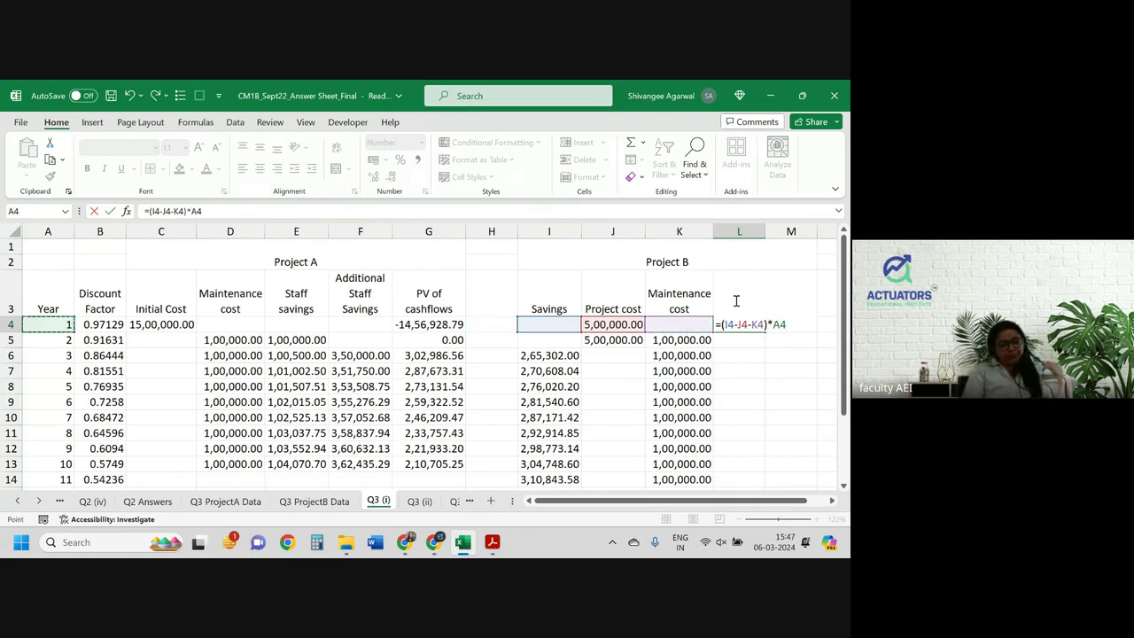
pyautogui.press('Return')
# Step: Fill the L4 discounted cash flow formula down to L18 for year 15
pyautogui.click(749, 324)
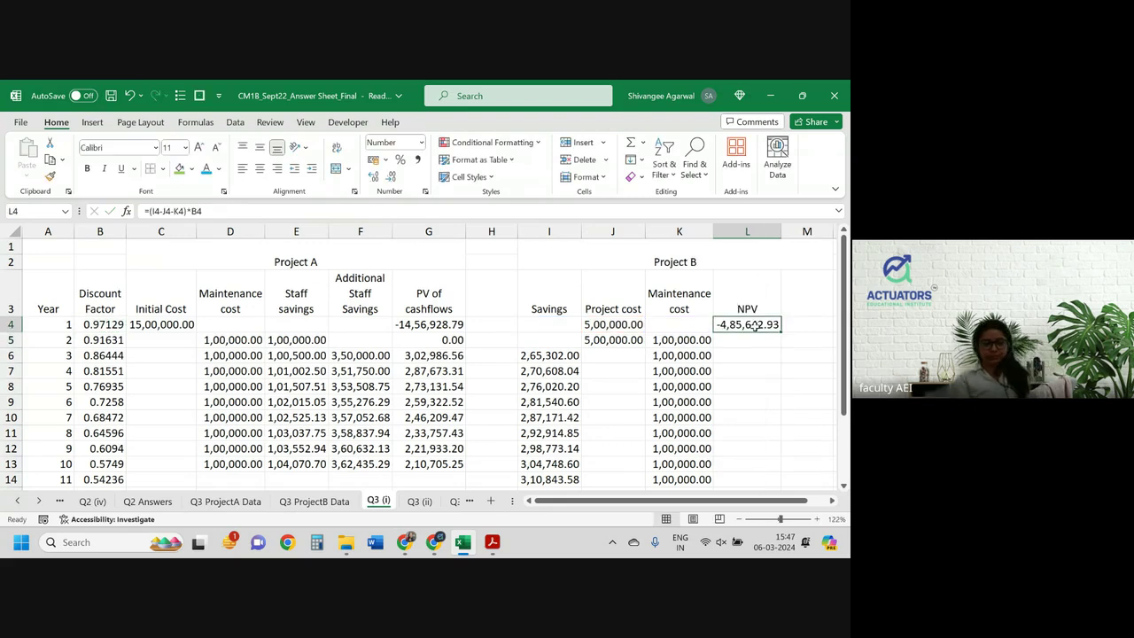
pyautogui.moveTo(780, 332); pyautogui.dragTo(760, 471)
pyautogui.scroll(-2, 727, 434)
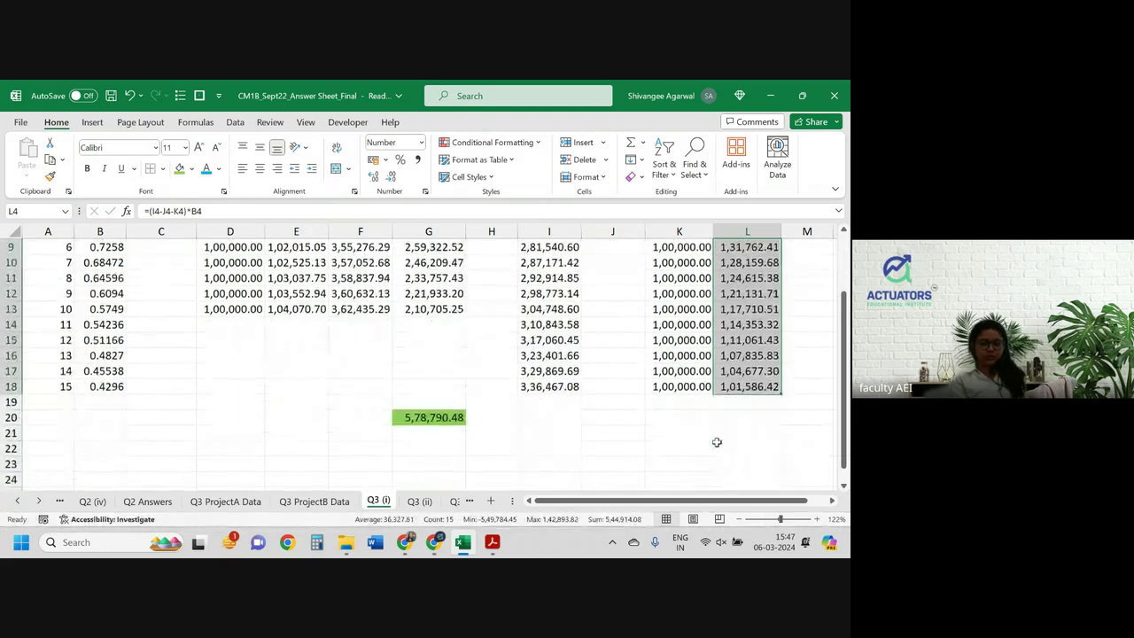
# Step: Total Project B's discounted cash flows in L20 with =SUM(L4:L19) and shade the cell green
pyautogui.click(744, 415)
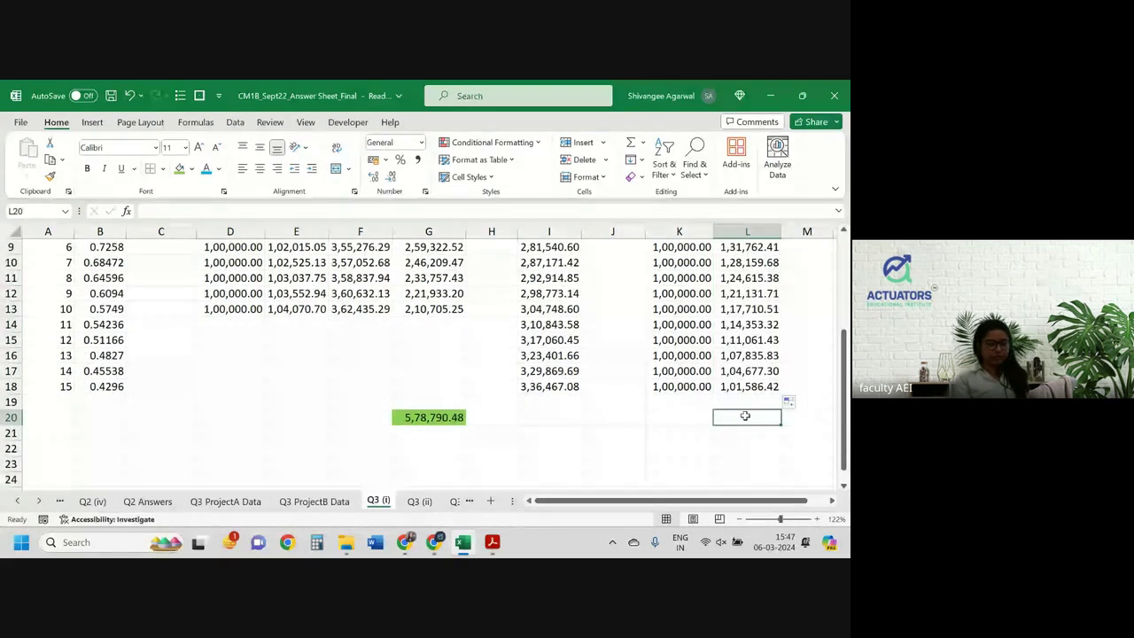
pyautogui.hotkey('alt', '=')
pyautogui.press('Return')
pyautogui.click(747, 417)
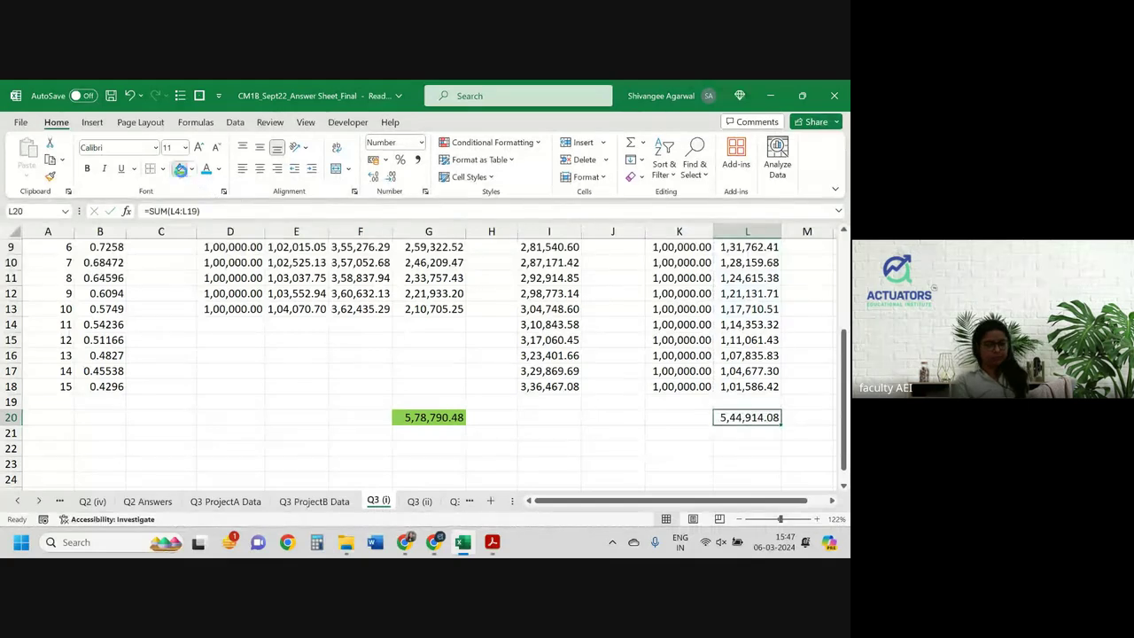
pyautogui.click(180, 168)
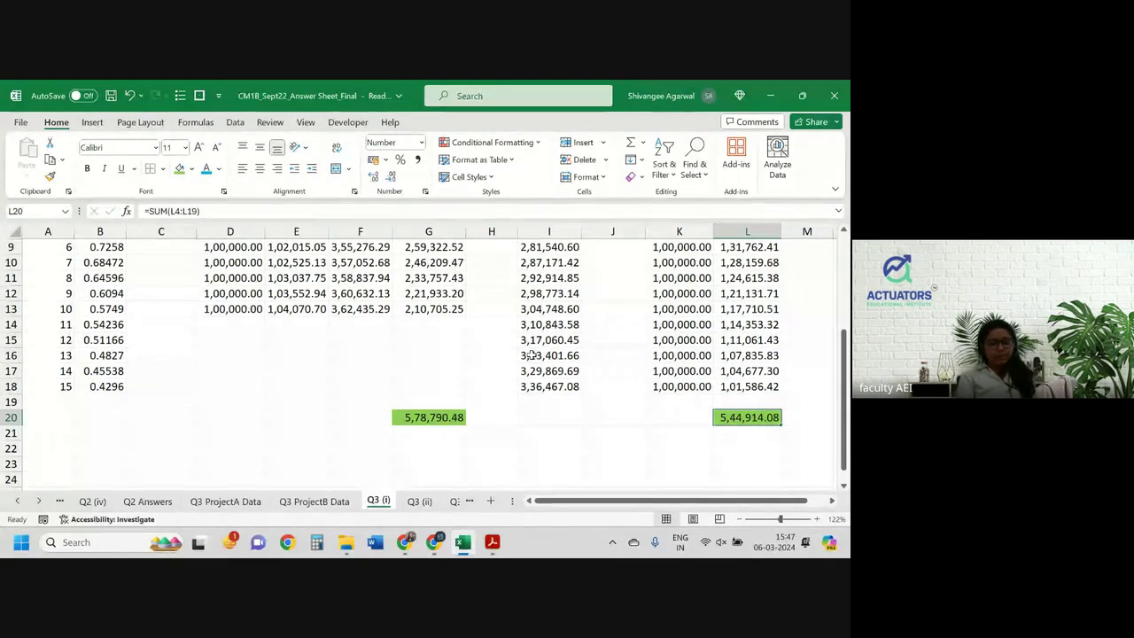
# Step: Read which recommendation part (ii) asks for in the exam paper PDF, then view range B2:H4 of the Q3 (ii) worksheet in Excel
pyautogui.hotkey('alt', 'Tab')
pyautogui.moveTo(258, 335); pyautogui.dragTo(476, 345)
pyautogui.hotkey('alt', 'Tab')
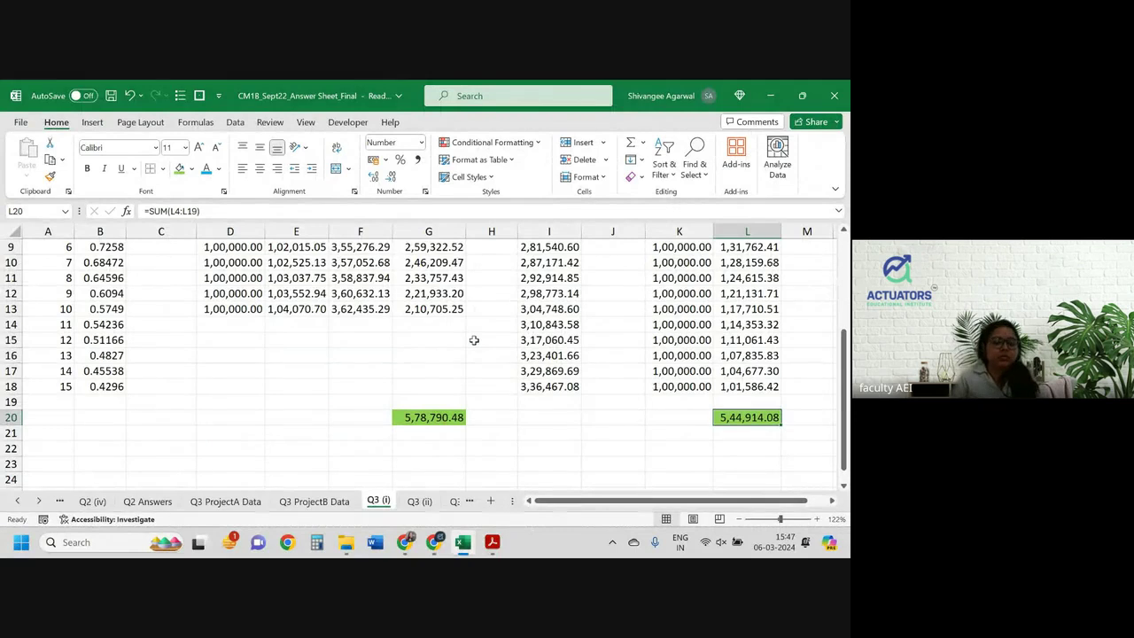
pyautogui.click(422, 501)
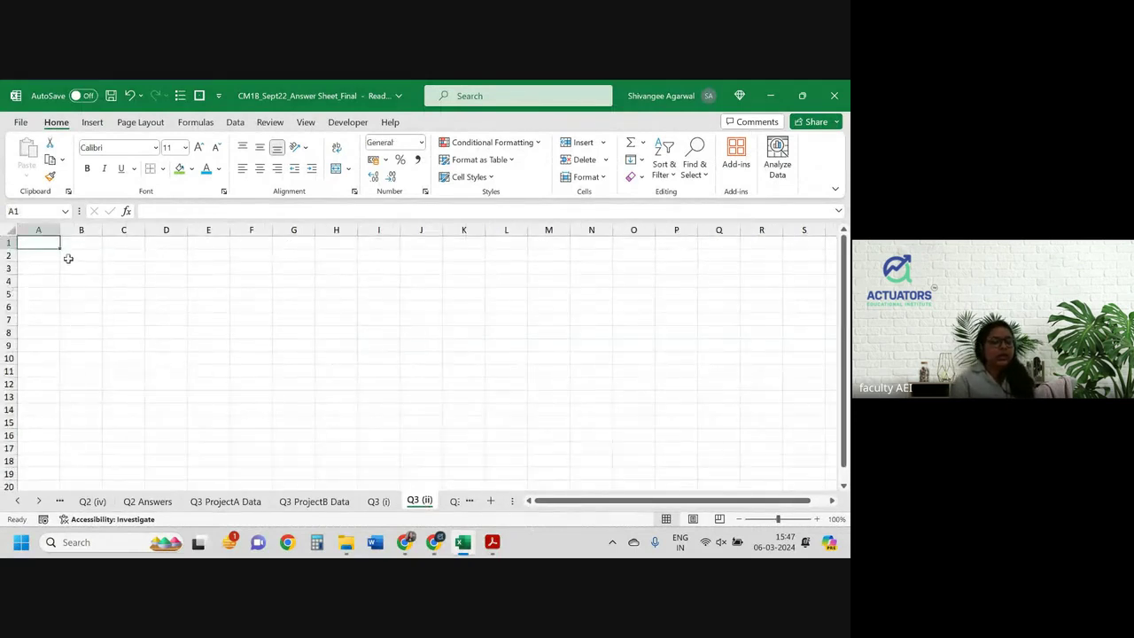
pyautogui.moveTo(67, 256); pyautogui.dragTo(355, 282)
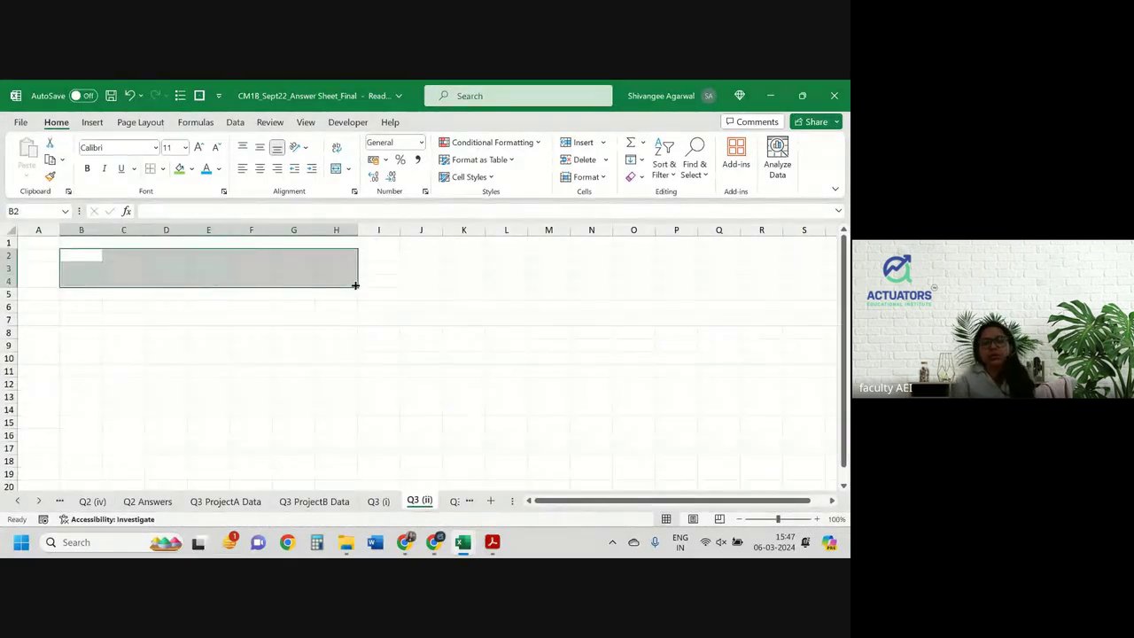
# Step: Open the Q3 (iii) worksheet and read part (iii) on the Finance Director's decision in the exam paper PDF, returning to Excel
pyautogui.click(454, 502)
pyautogui.hotkey('alt', 'Tab')
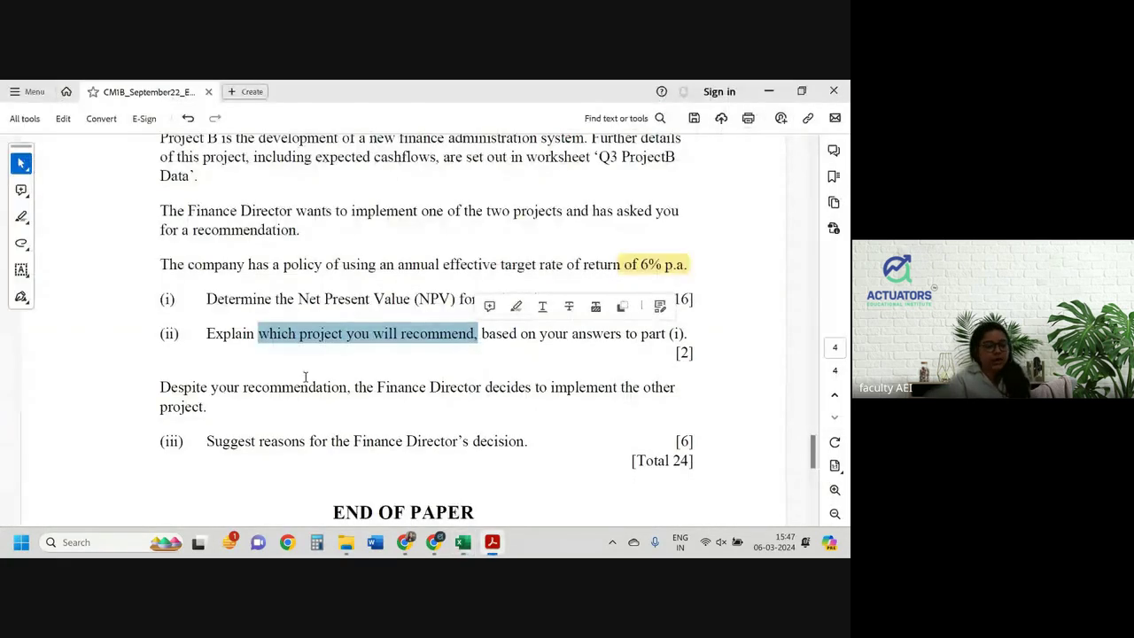
pyautogui.moveTo(169, 388); pyautogui.dragTo(519, 447)
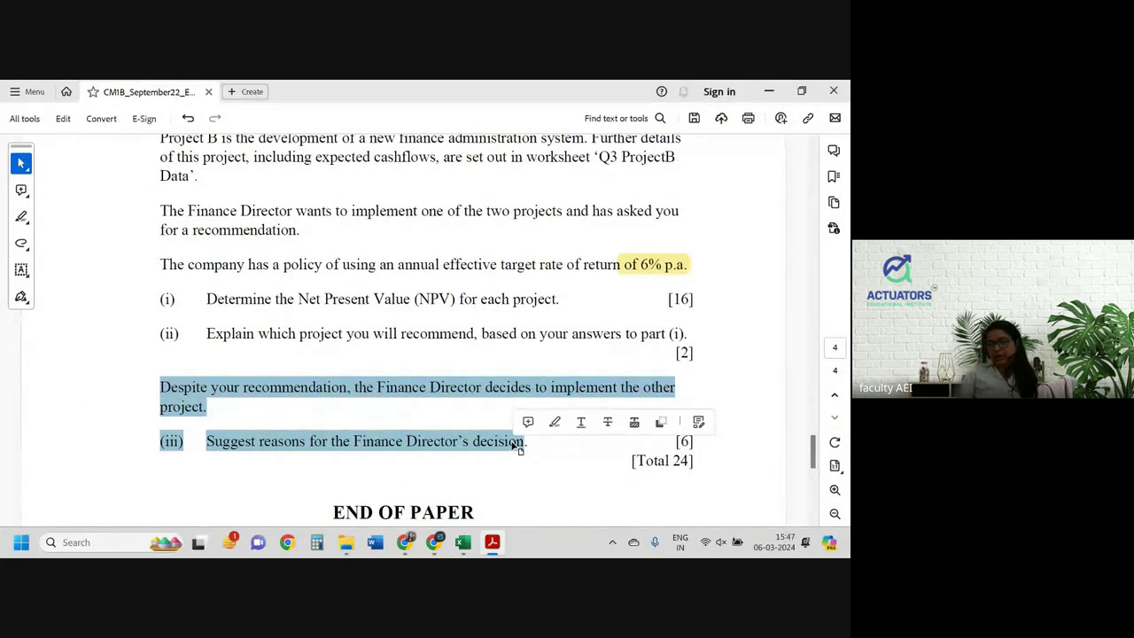
pyautogui.hotkey('alt', 'Tab')
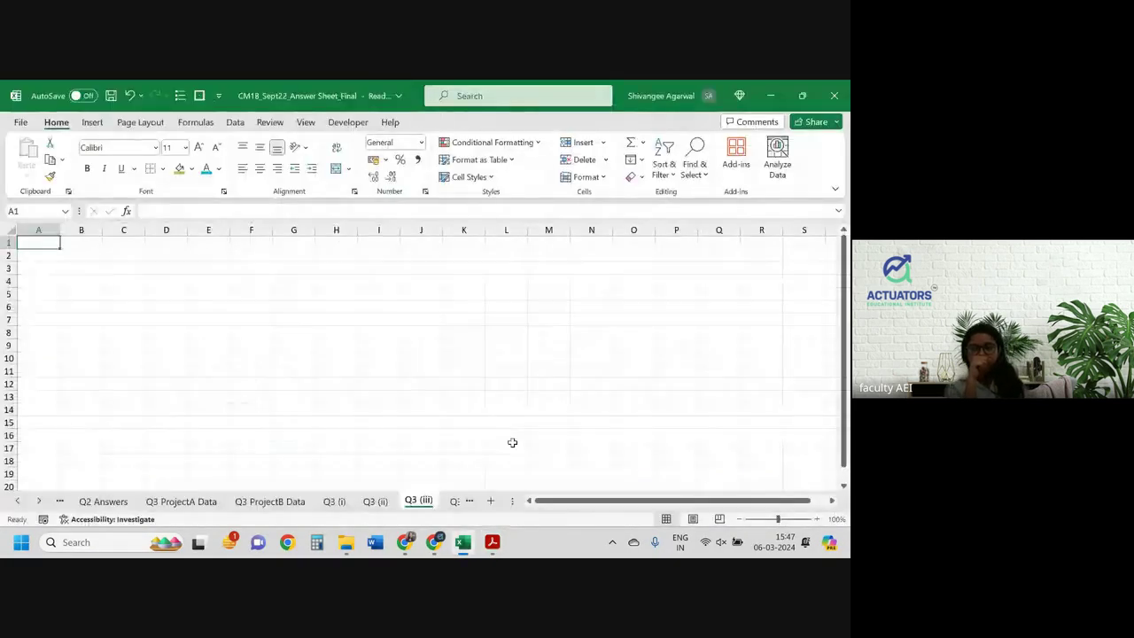
pyautogui.hotkey('alt', 'Tab')
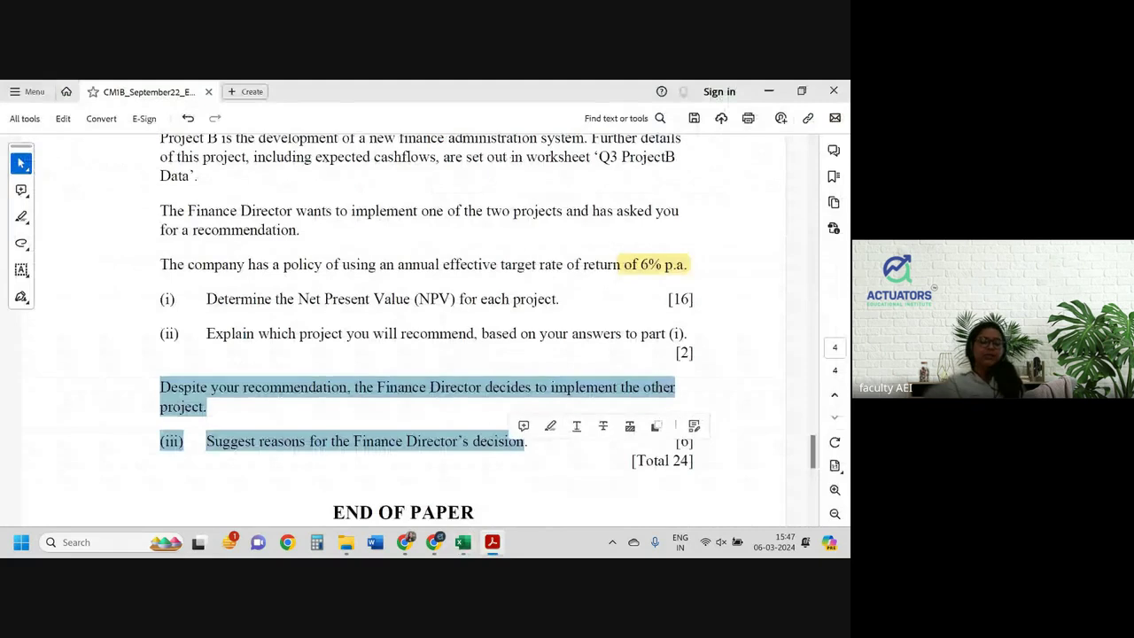
pyautogui.click(463, 542)
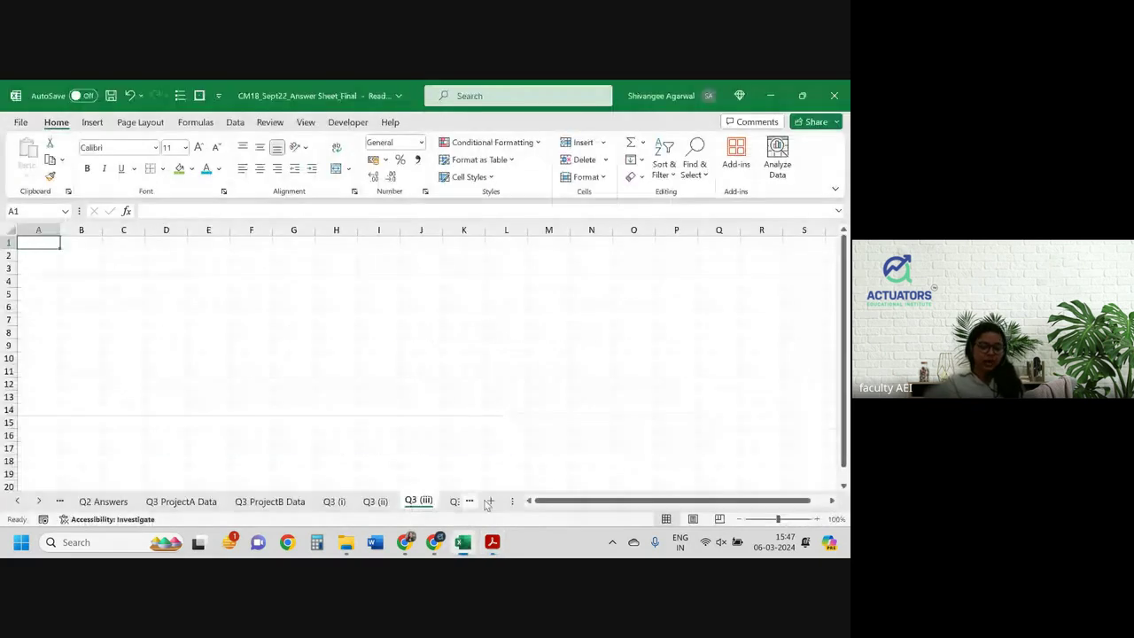
# Step: Return to the Q3 (i) worksheet and compare the two projects' cash flows and NPVs, examining Project A's staff savings in E6:F12
pyautogui.click(376, 503)
pyautogui.click(341, 502)
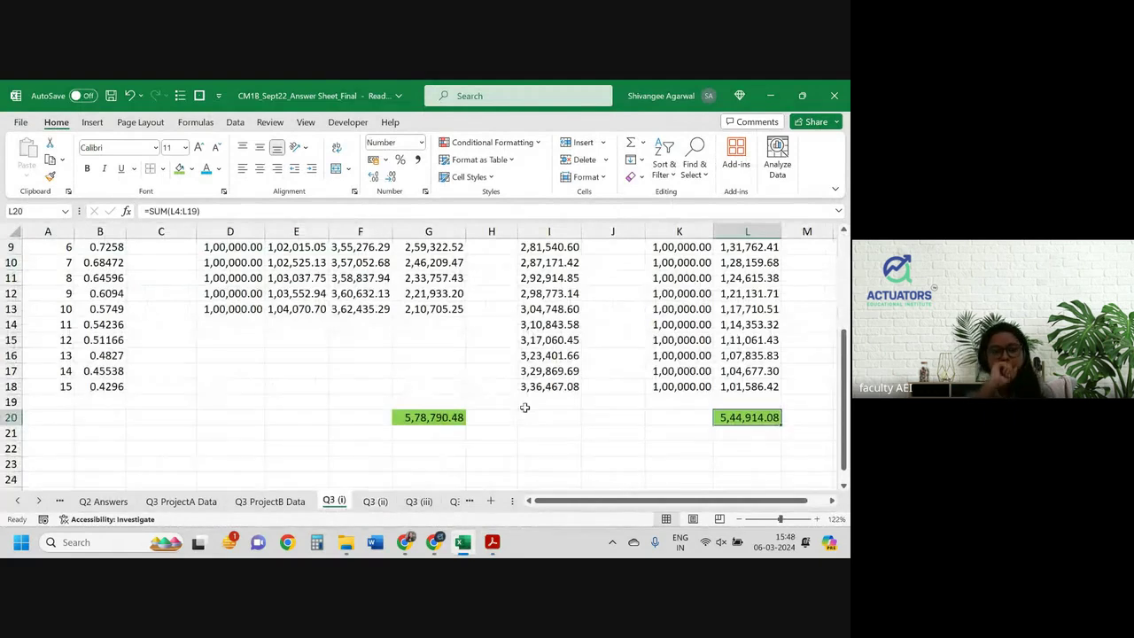
pyautogui.scroll(2, 524, 407)
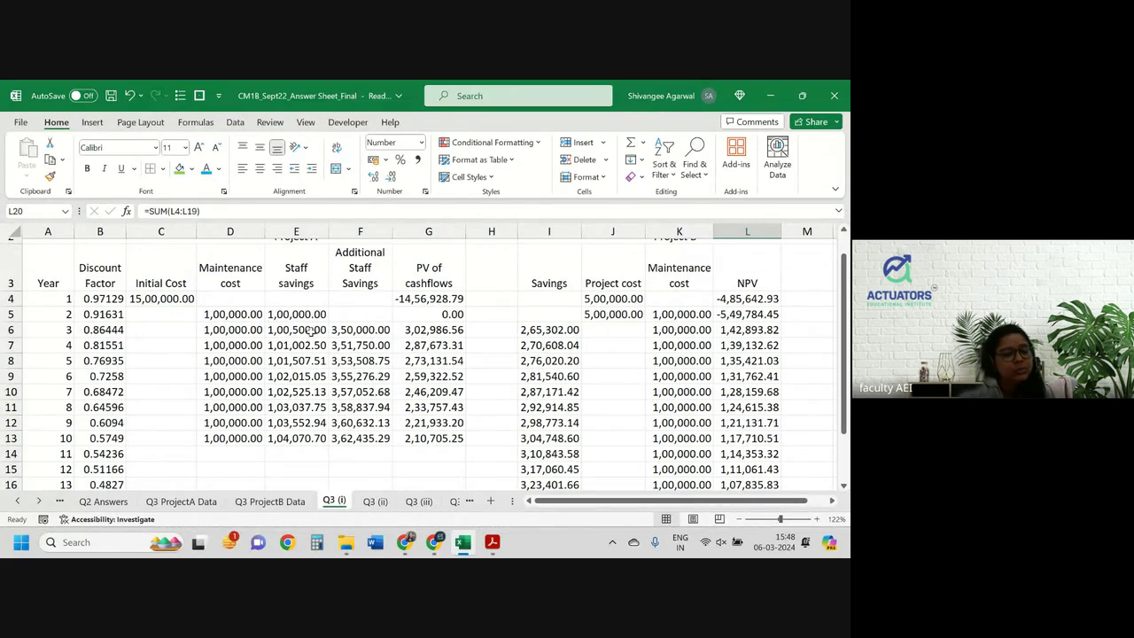
pyautogui.moveTo(307, 330); pyautogui.dragTo(376, 417)
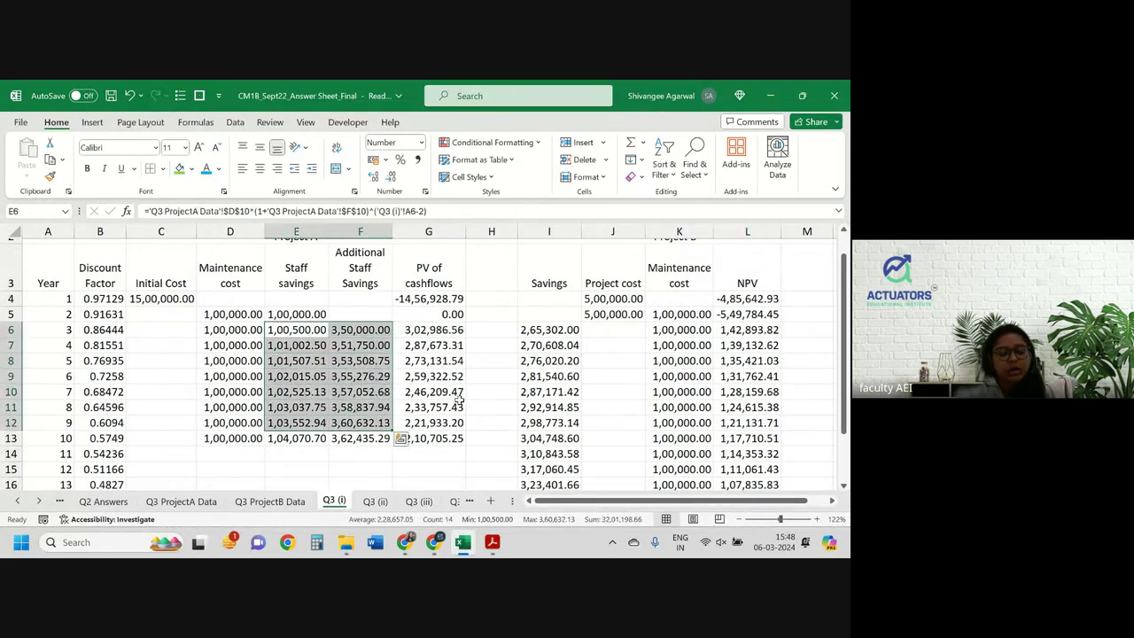
pyautogui.click(498, 406)
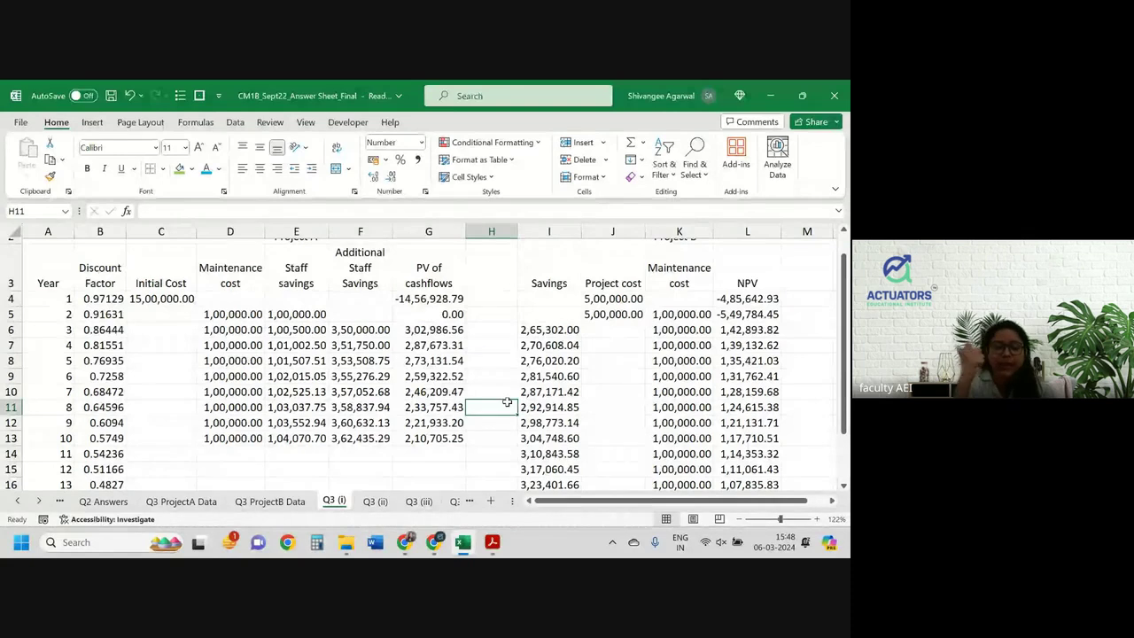
pyautogui.scroll(-3, 506, 402)
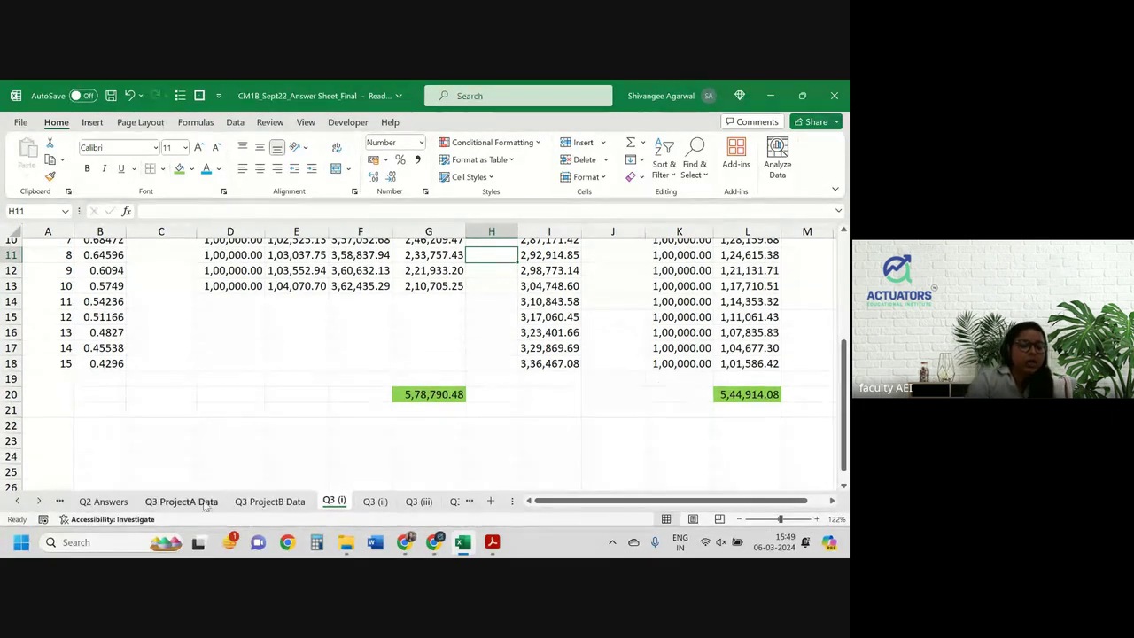
# Step: Review the Q3 ProjectA Data and Q3 ProjectB Data assumptions, then return to the yearly cash flows on Q3 (i)
pyautogui.click(164, 501)
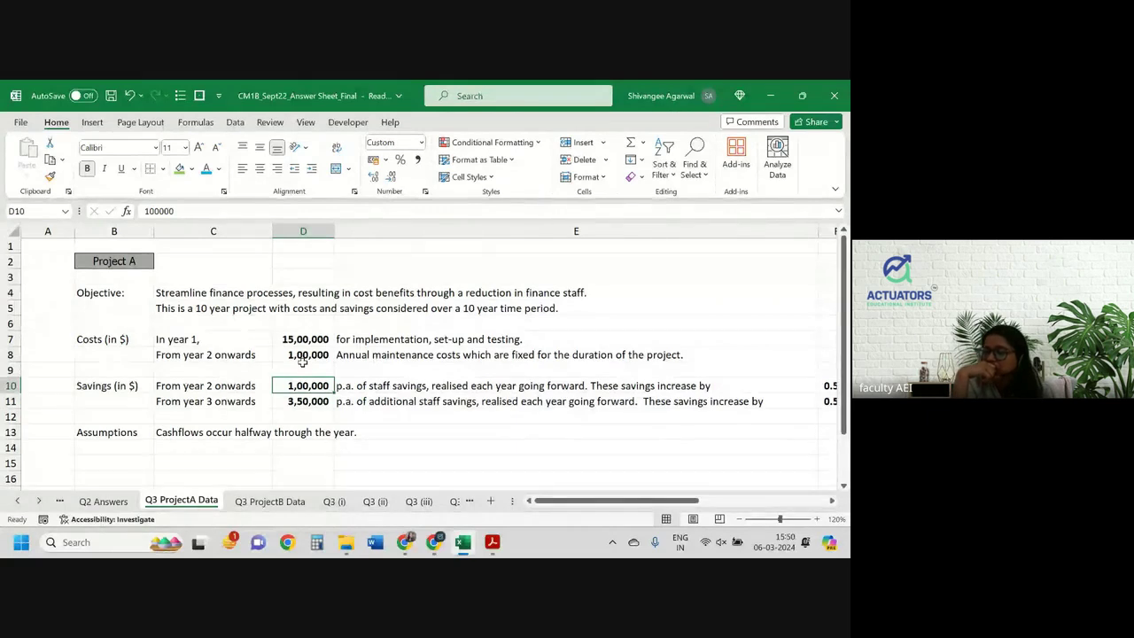
pyautogui.click(303, 505)
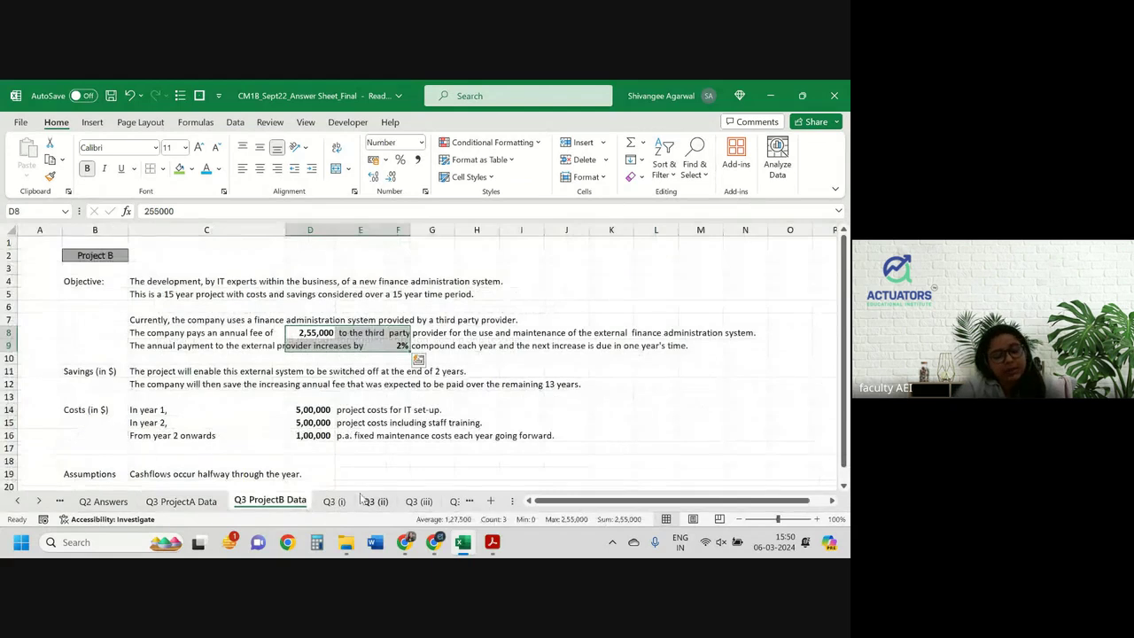
pyautogui.click(335, 501)
pyautogui.scroll(3, 375, 401)
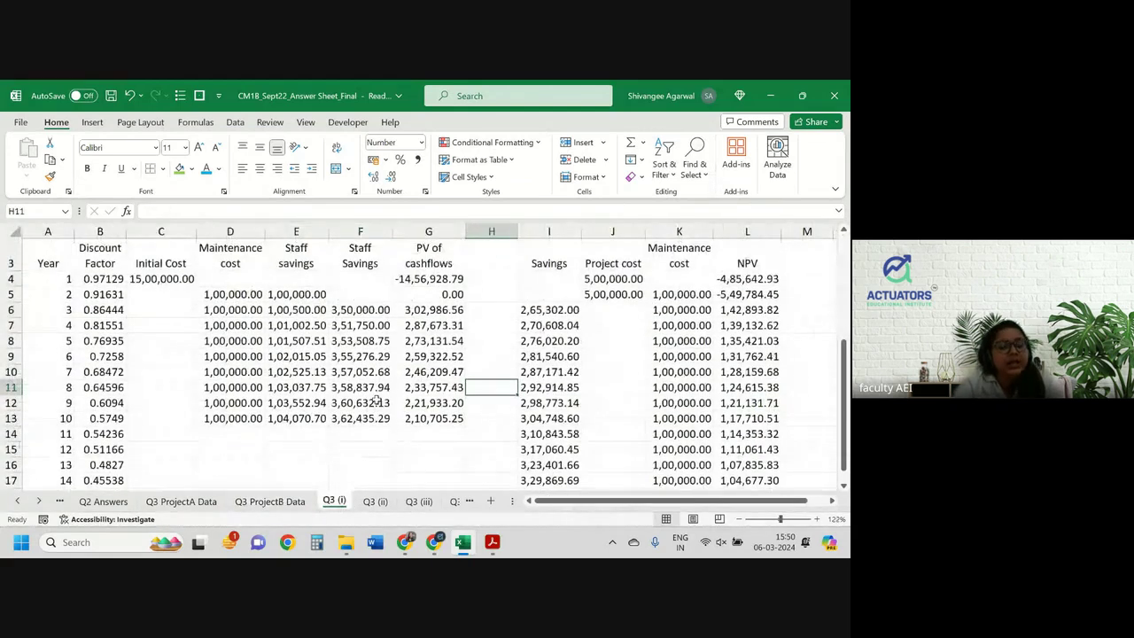
pyautogui.scroll(1, 376, 401)
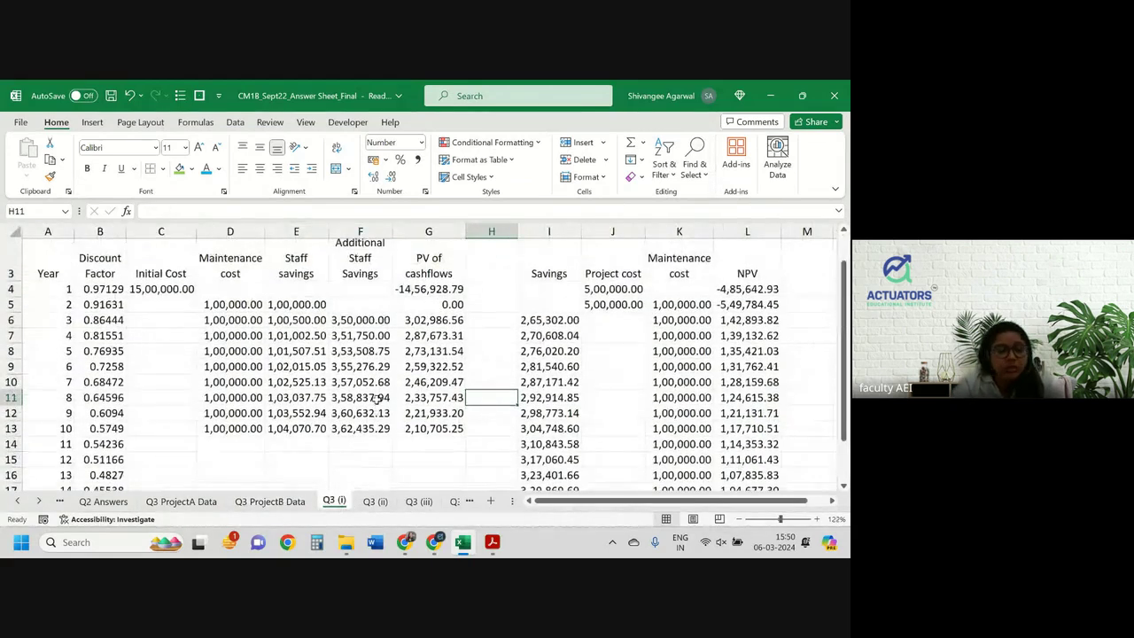